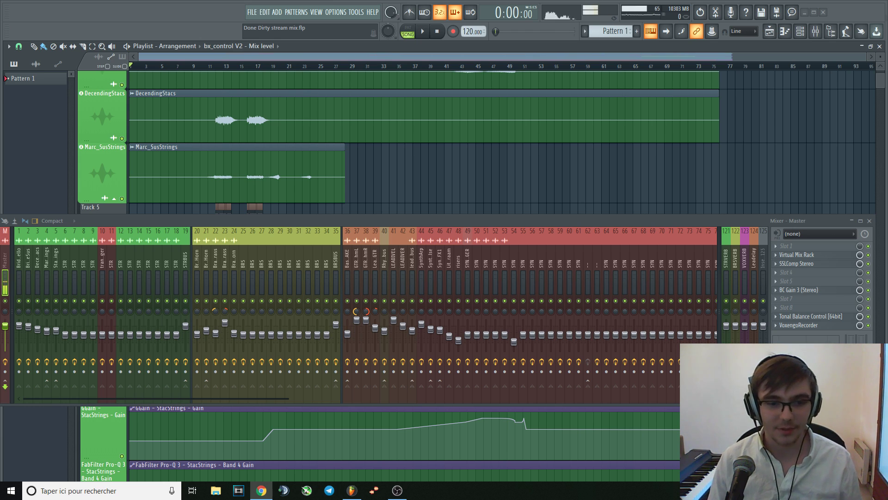
- Look over the mixer's track groups and inspect the VOX track's effect chain
drag(257, 401, 546, 378)
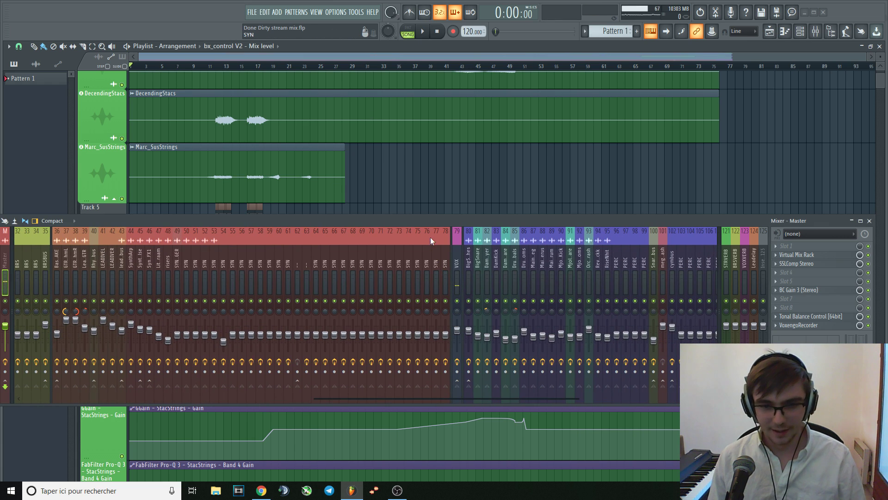
click(453, 252)
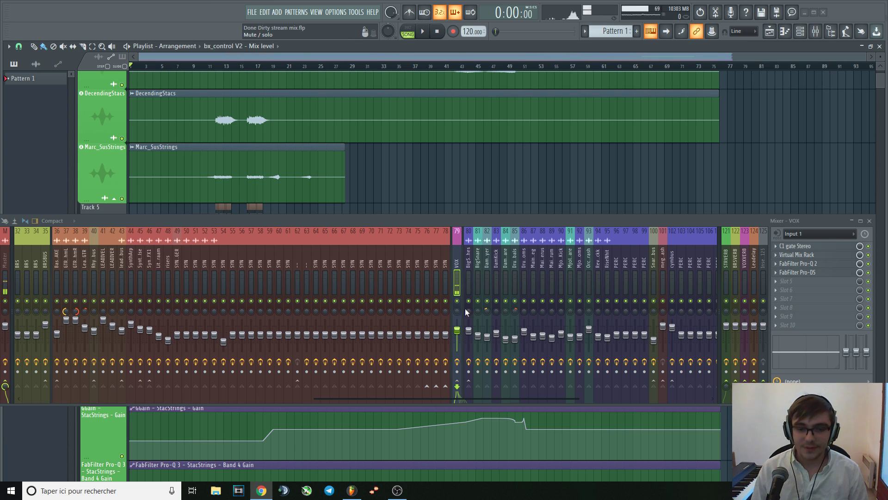
drag(460, 397, 65, 359)
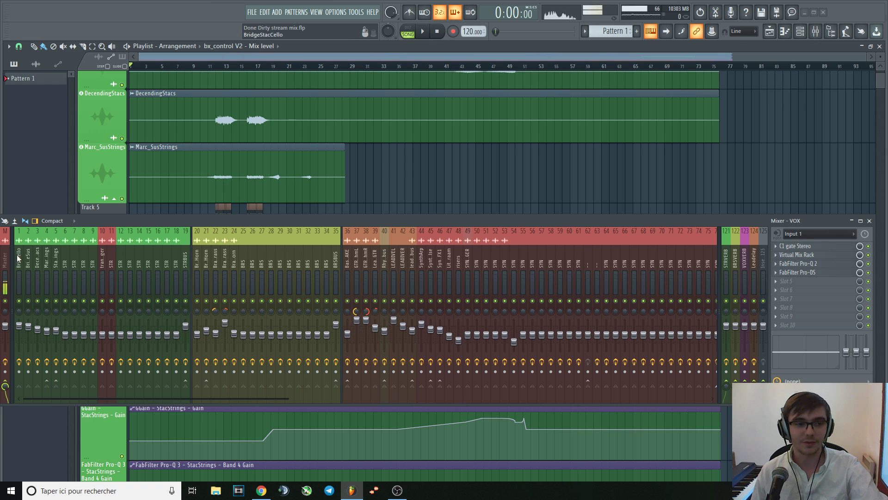
mouse_move(224, 222)
mouse_down()
mouse_move(329, 219)
mouse_move(237, 217)
mouse_up()
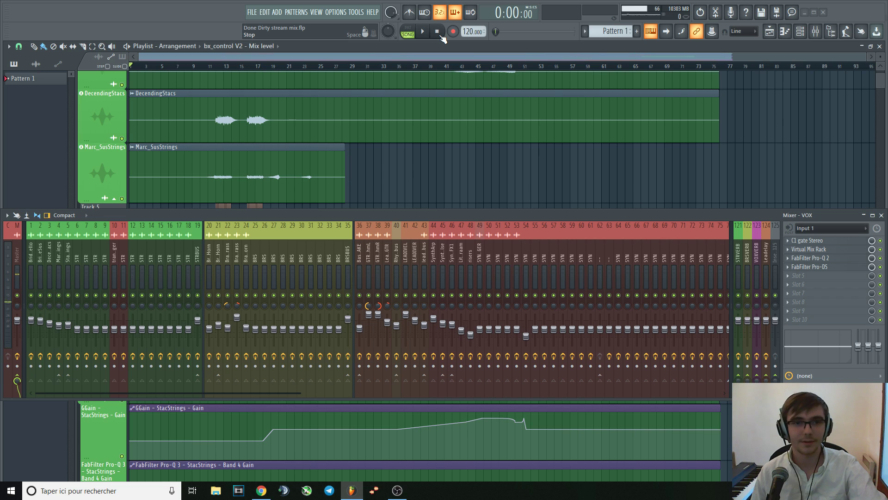
- Play the opening of the song, stop it and review the audio device settings
click(425, 34)
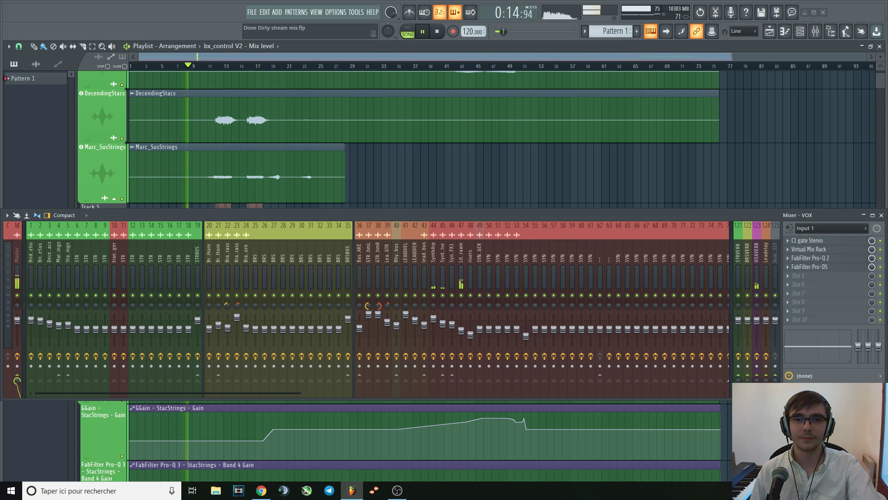
key(space)
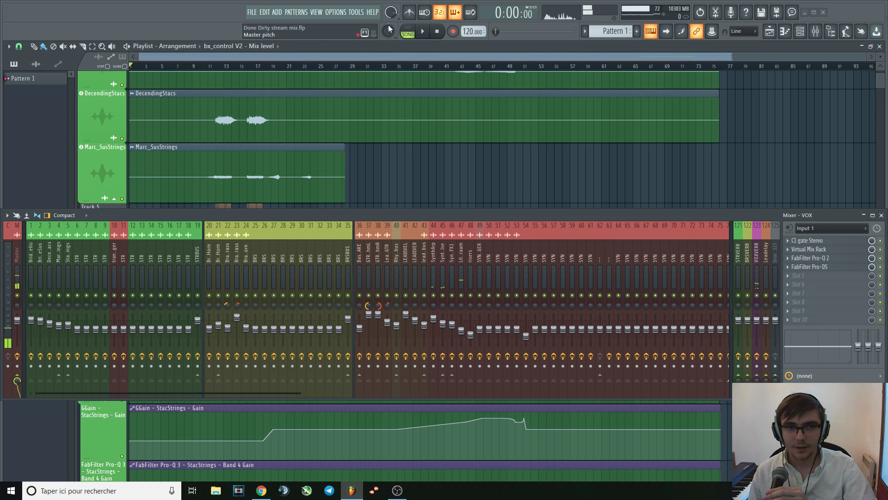
click(336, 12)
click(347, 38)
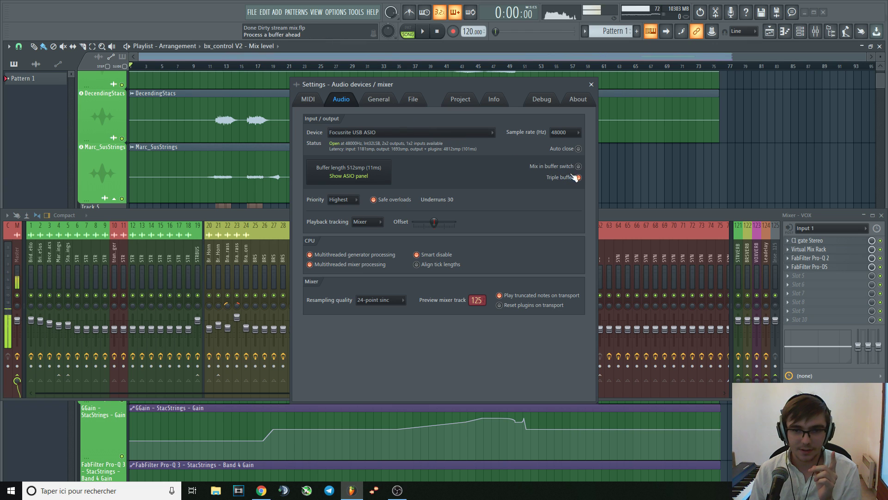
click(591, 84)
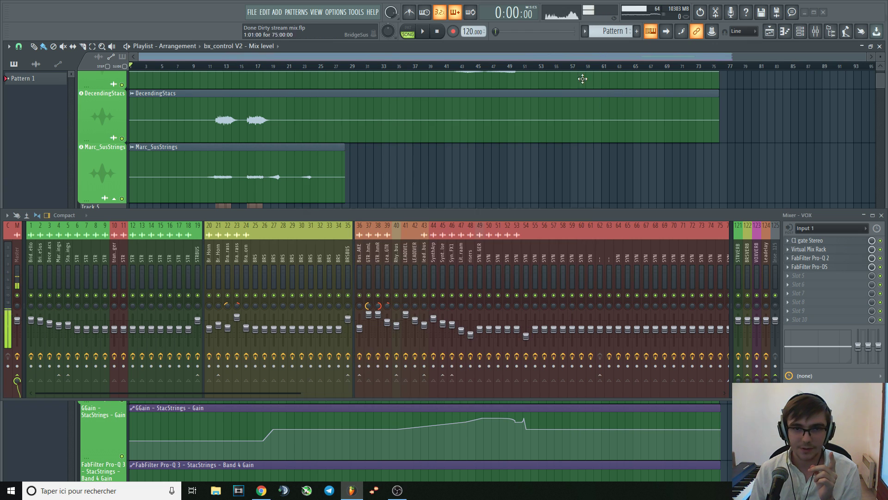
- Play the arrangement from the beginning while viewing the levels across the mixer tracks, and stop playback
click(423, 31)
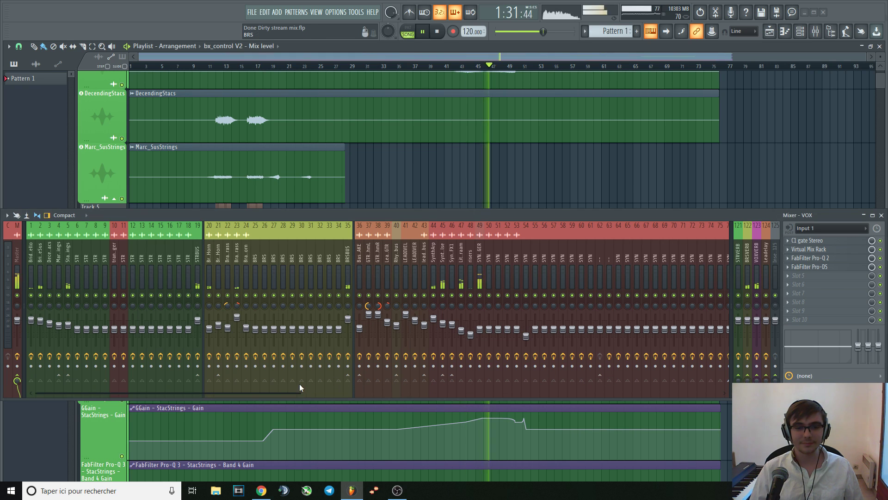
drag(277, 393, 562, 381)
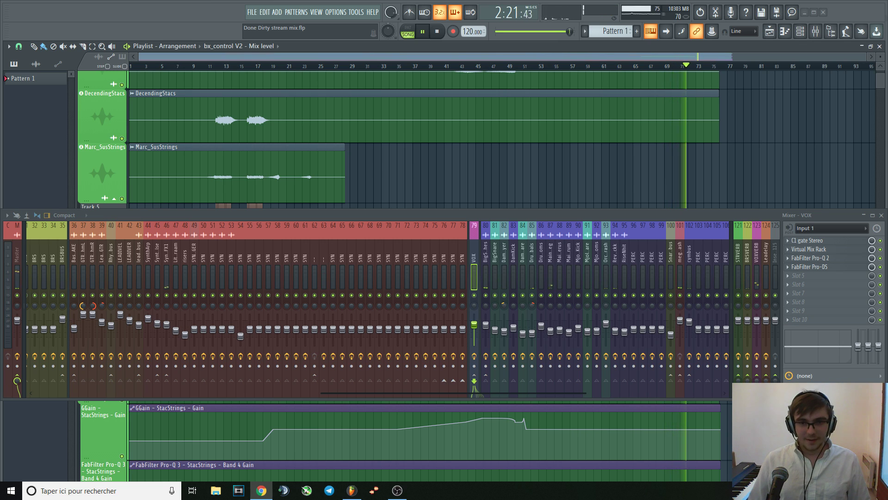
click(444, 33)
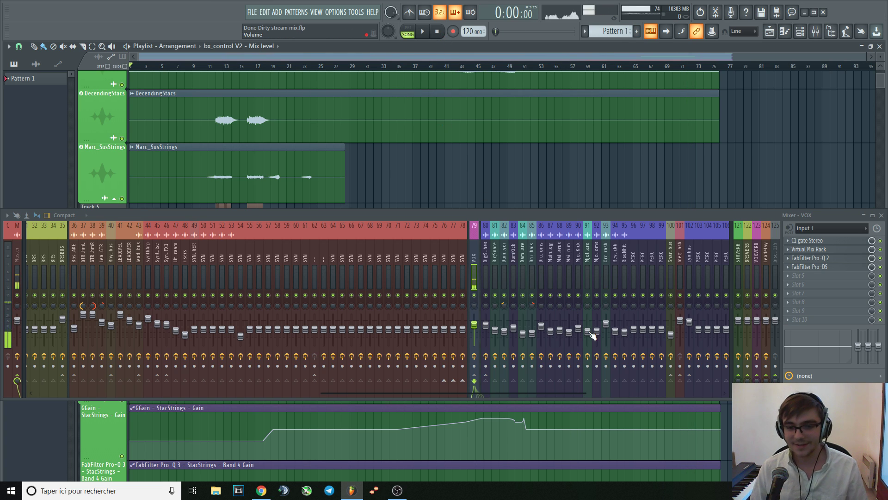
drag(581, 393, 115, 365)
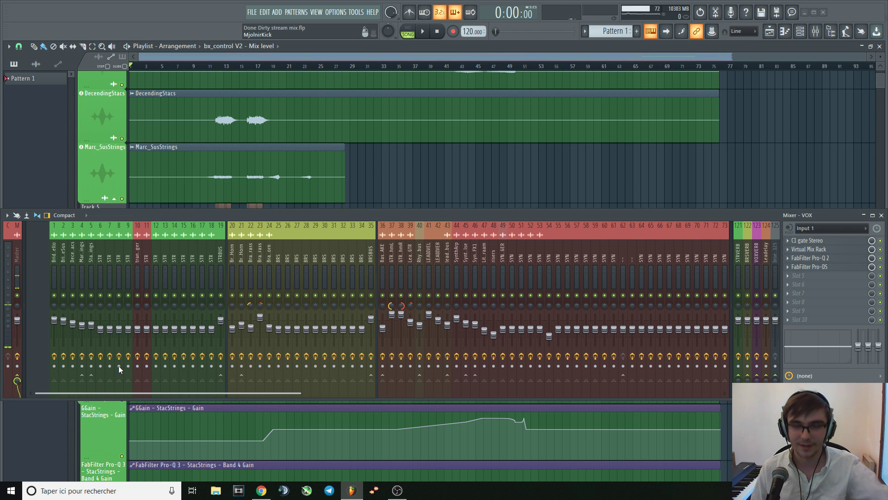
drag(119, 366, 128, 341)
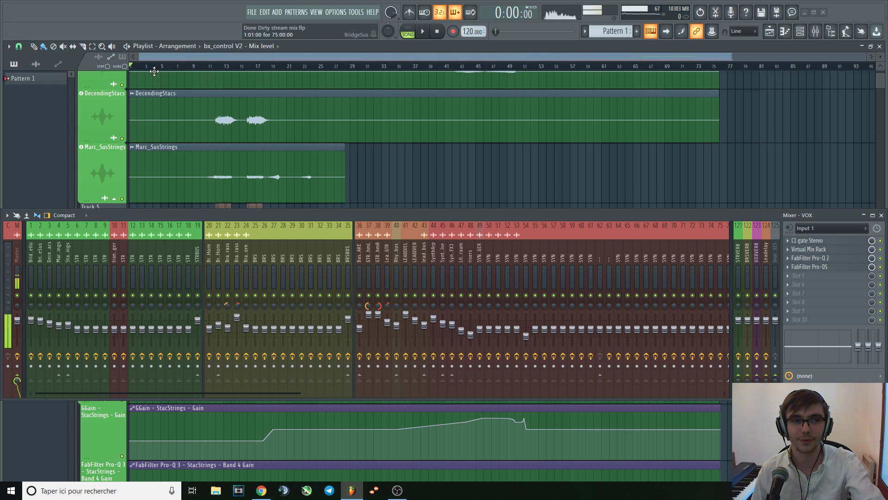
- Play the arrangement from around bar 4 and bring the vocal tracks into view in the mixer
click(152, 68)
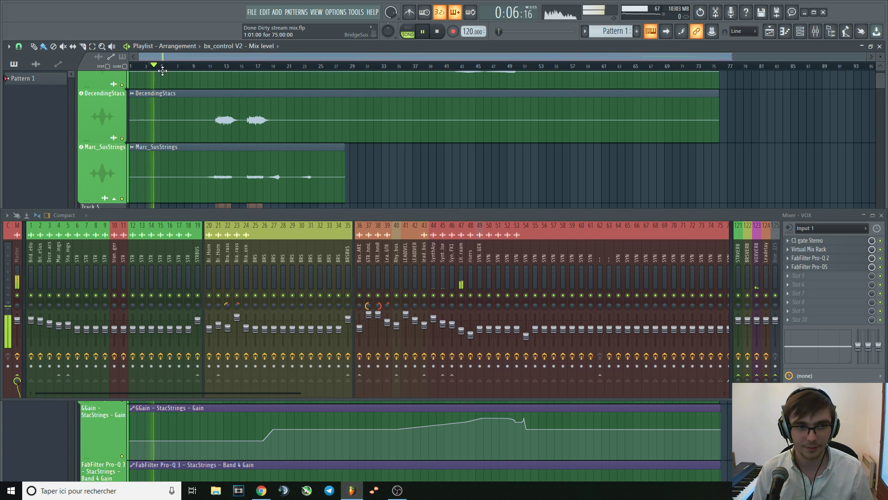
key(space)
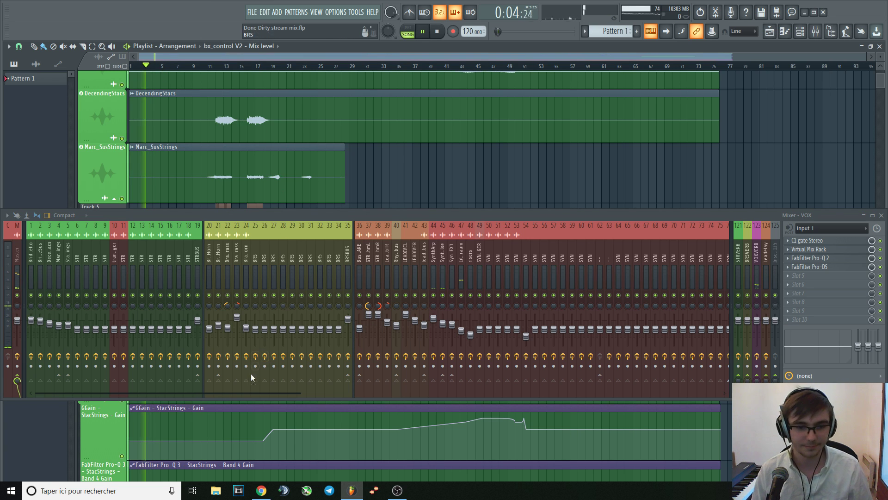
drag(246, 395, 675, 308)
key(space)
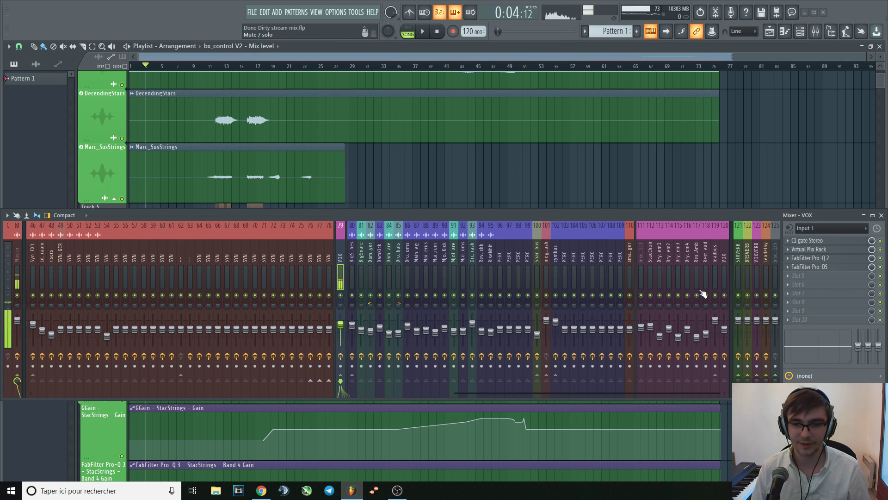
- Solo the vocal mixer tracks 111 to 120, listen to them and inspect the RestofVox BulgAmb track's effects
right_click(654, 293)
key(space)
key(space)
drag(660, 297, 719, 297)
key(space)
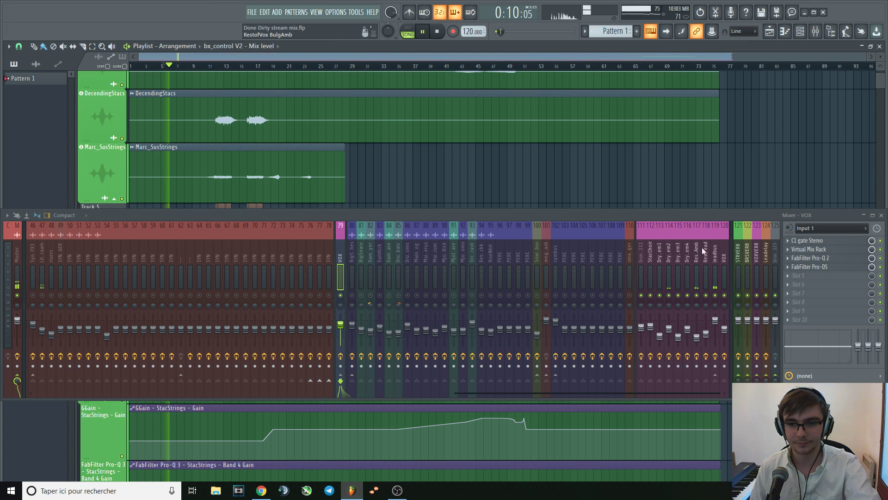
click(698, 251)
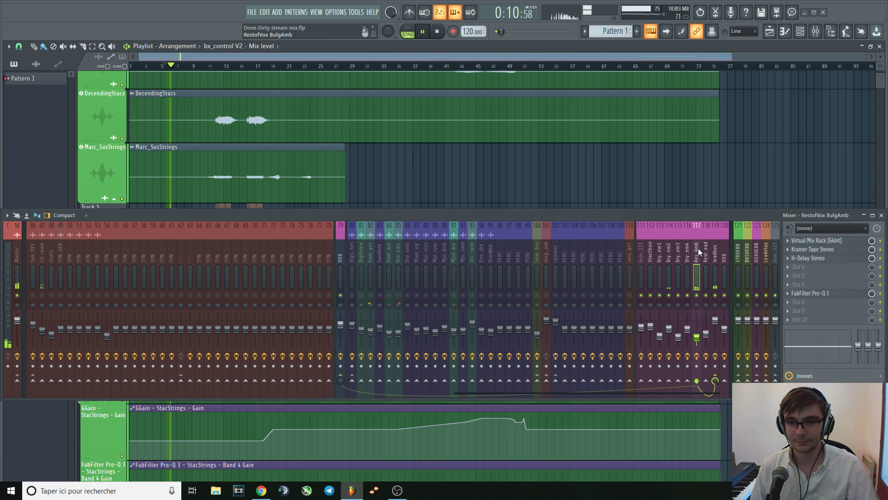
key(space)
- Solo and select the DryVox Fem2 mixer track and listen to it
key(space)
right_click(669, 294)
click(668, 256)
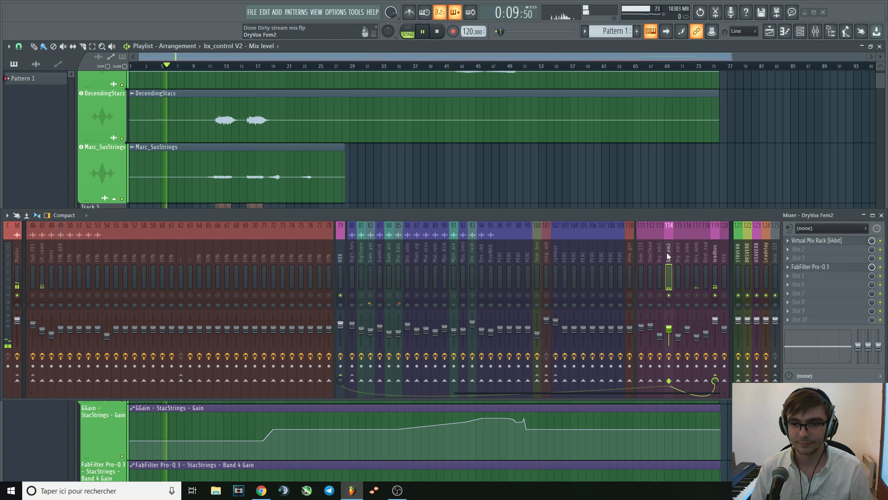
key(space)
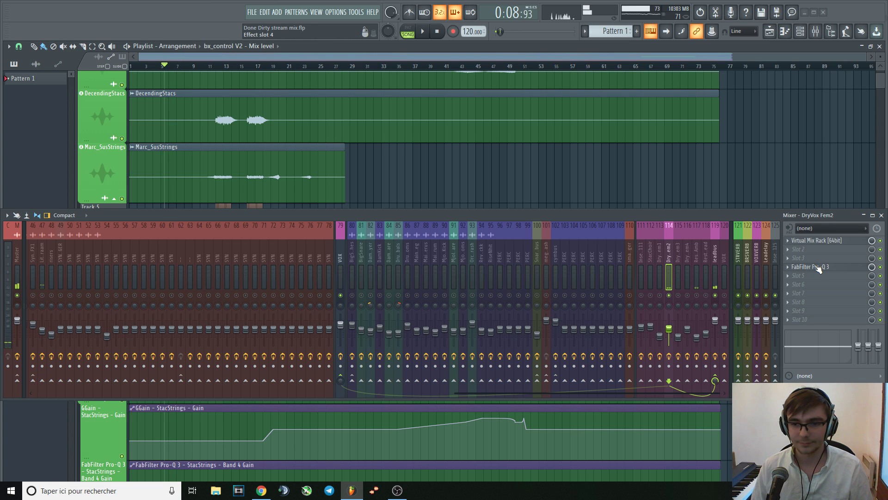
- Open the FabFilter Pro-Q 3 on DryVox Fem2, move the mixer below it and examine the high-frequency bands during playback
click(817, 268)
drag(645, 216, 592, 313)
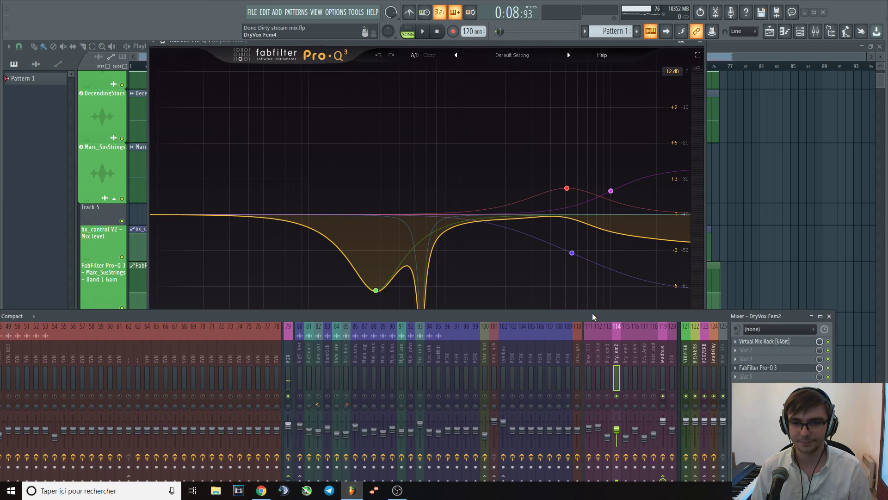
click(610, 191)
key(space)
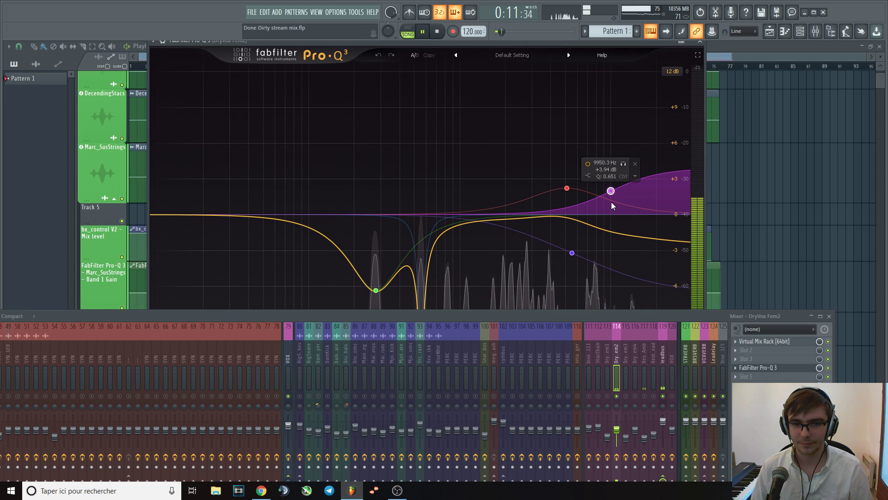
click(572, 252)
drag(573, 273, 592, 237)
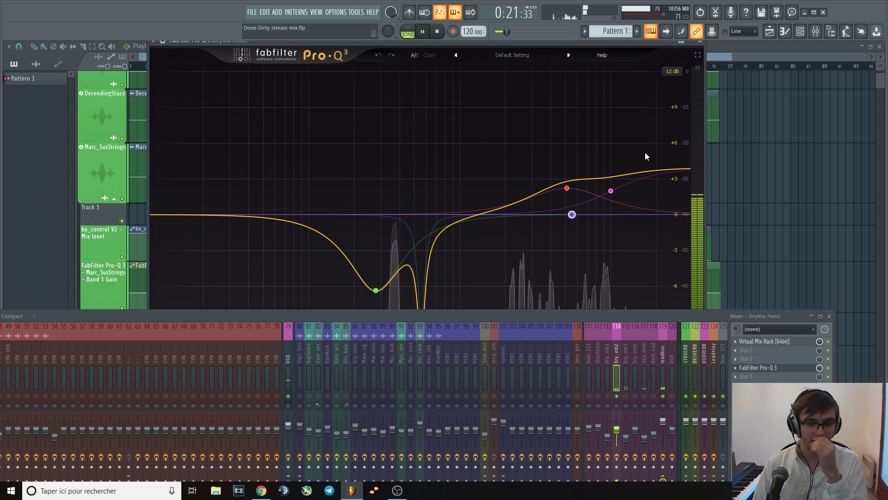
key(space)
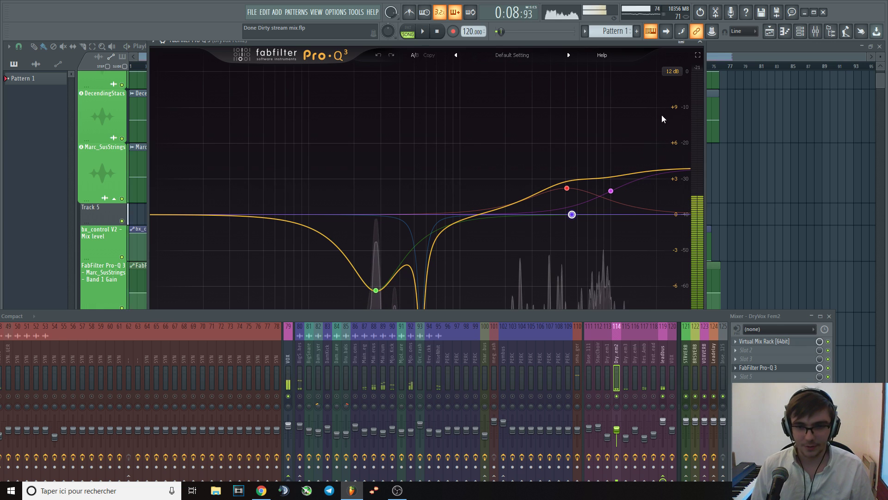
click(700, 41)
- Replay DryVox Fem2 from bar 3 to examine its equalizer's high-band automation, and view its Virtual Mix Rack settings
click(150, 66)
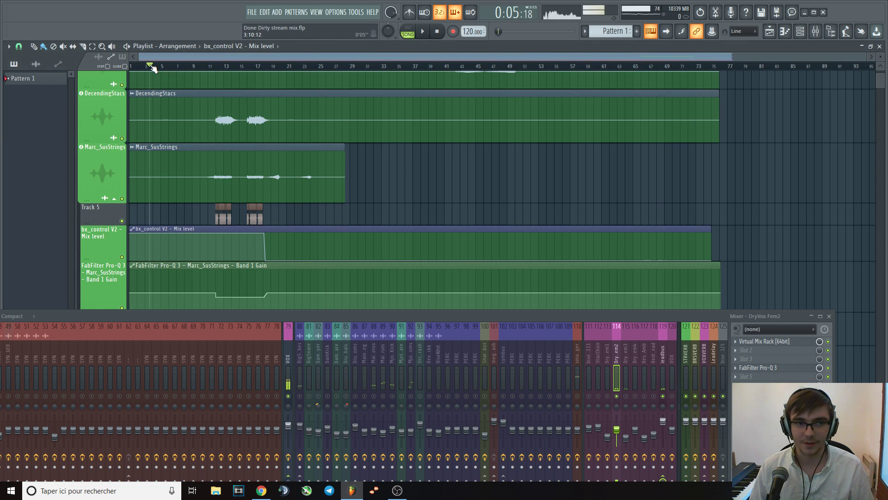
key(space)
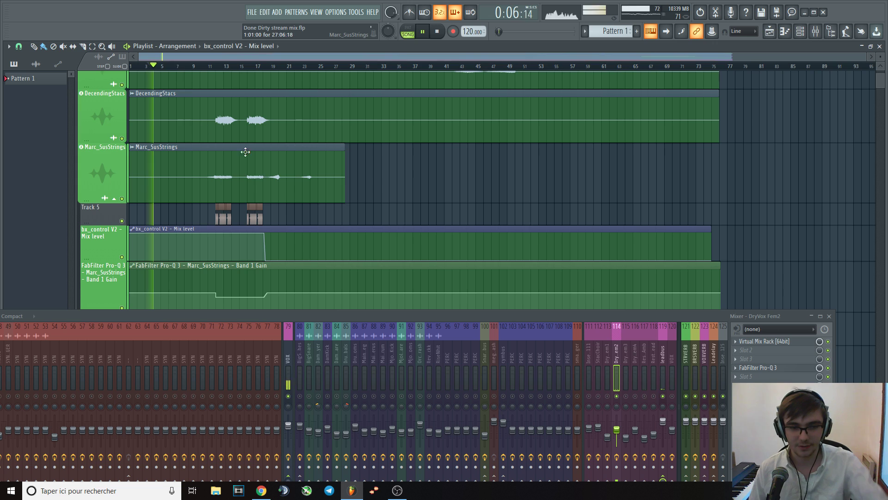
scroll(353, 192, down, 1)
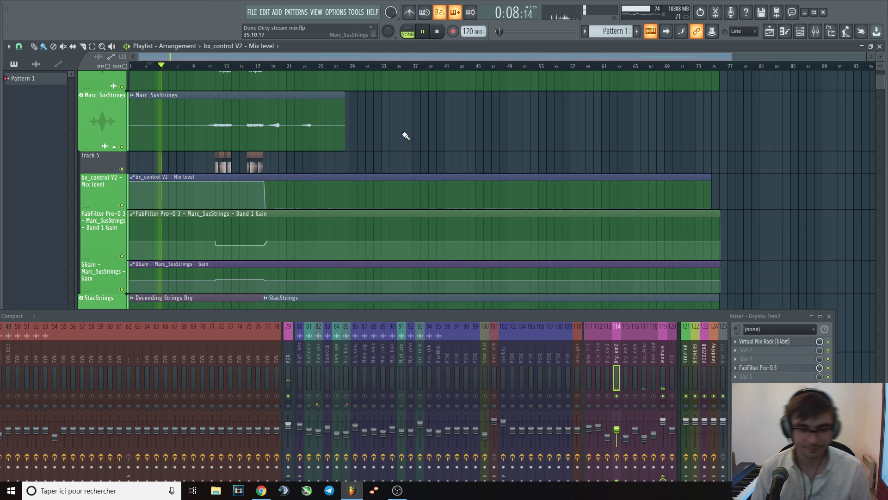
click(781, 368)
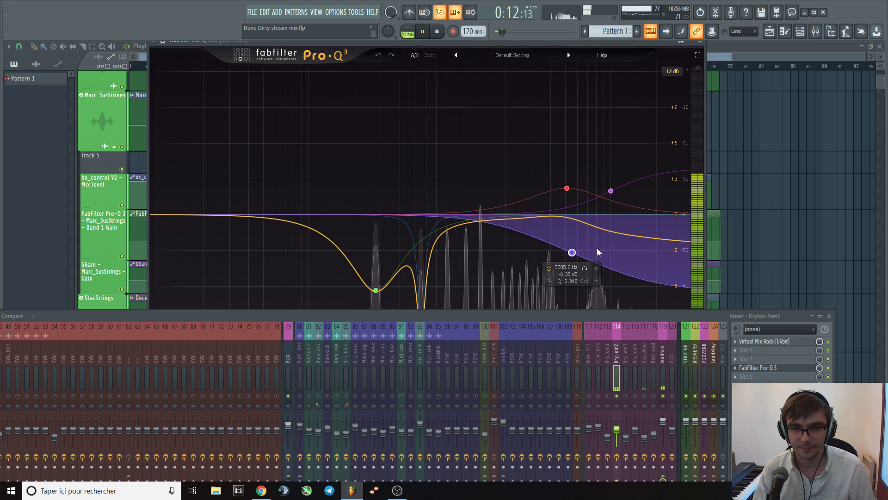
mouse_move(611, 196)
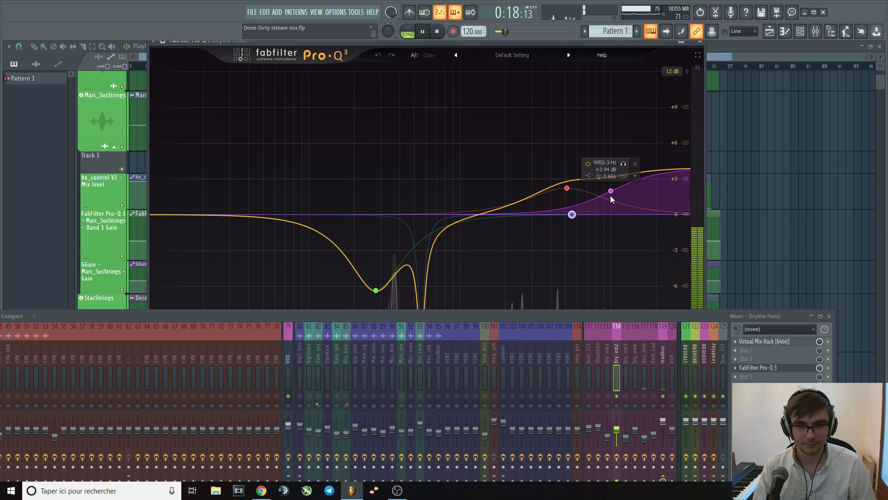
key(space)
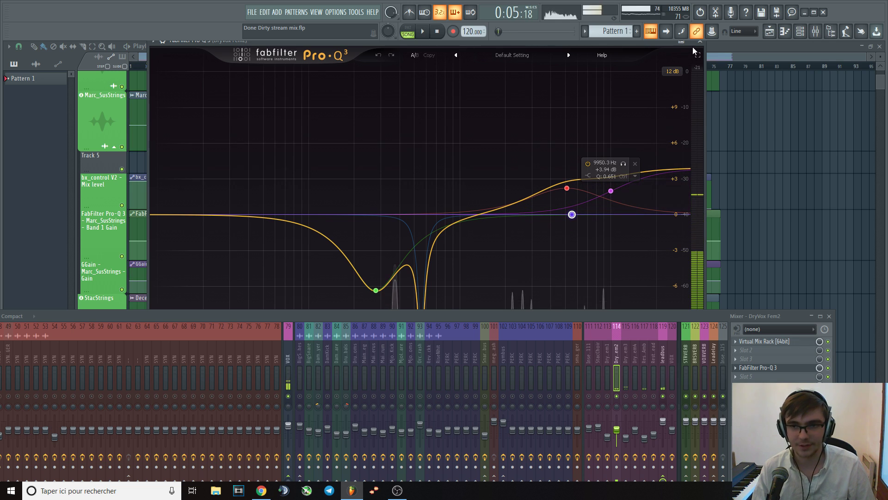
click(701, 42)
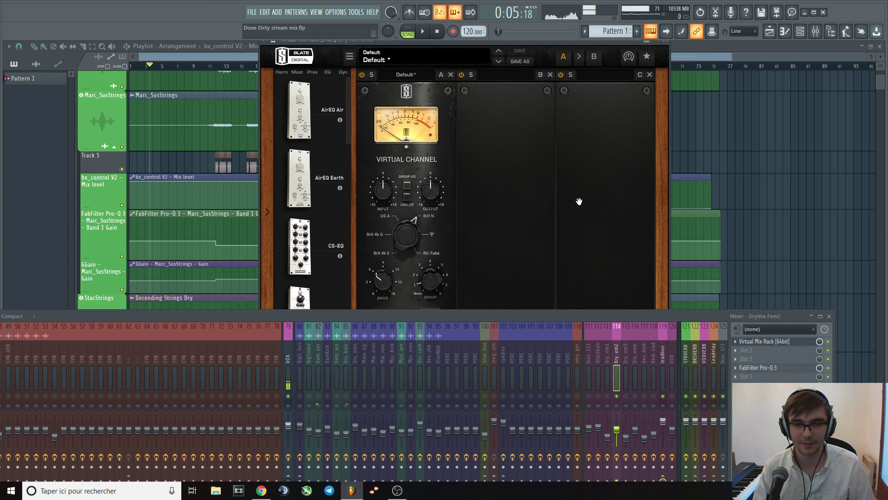
click(669, 43)
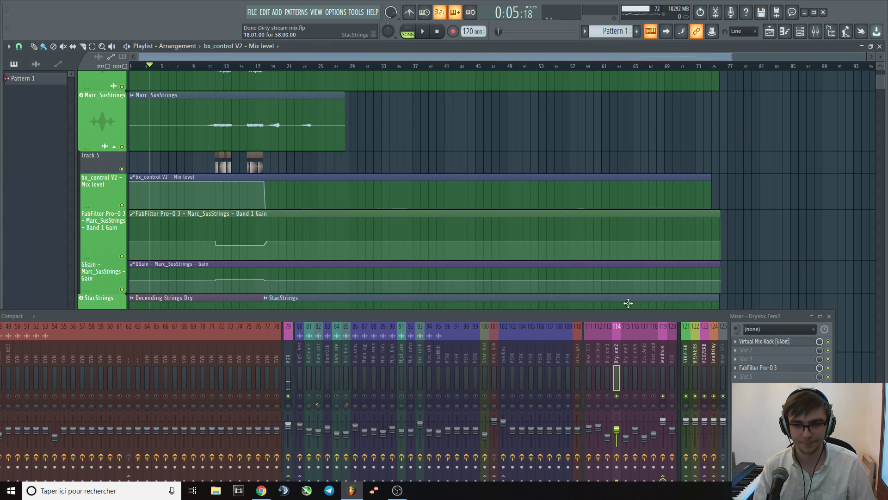
- Move the mixer higher and play the vocals while inspecting the effect chains of DryVox Fem3 and RestofVox BulgAmb
click(626, 352)
drag(628, 313, 593, 256)
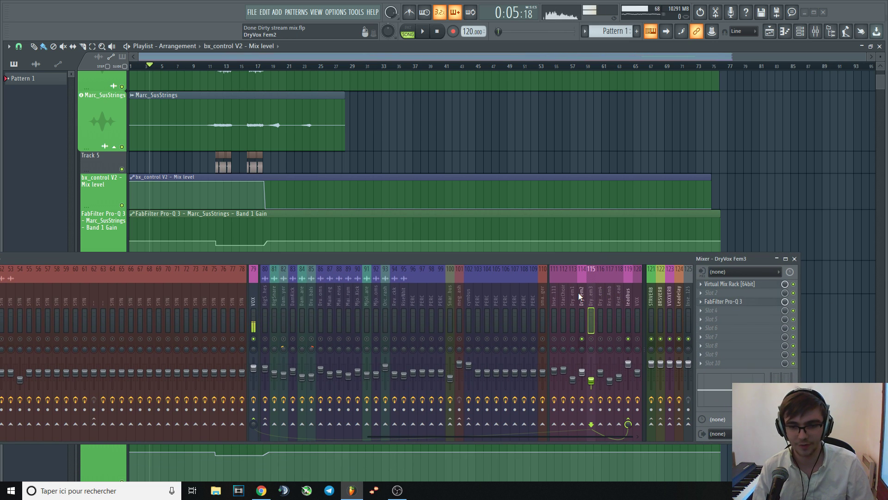
key(space)
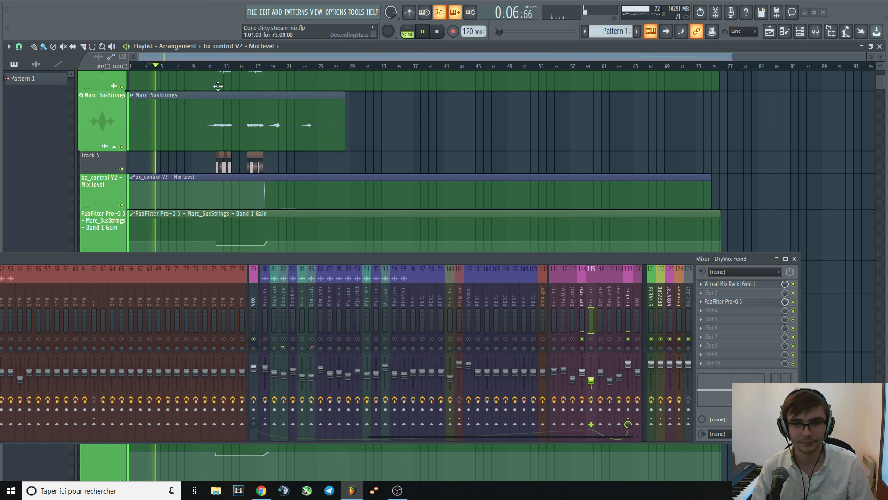
click(610, 296)
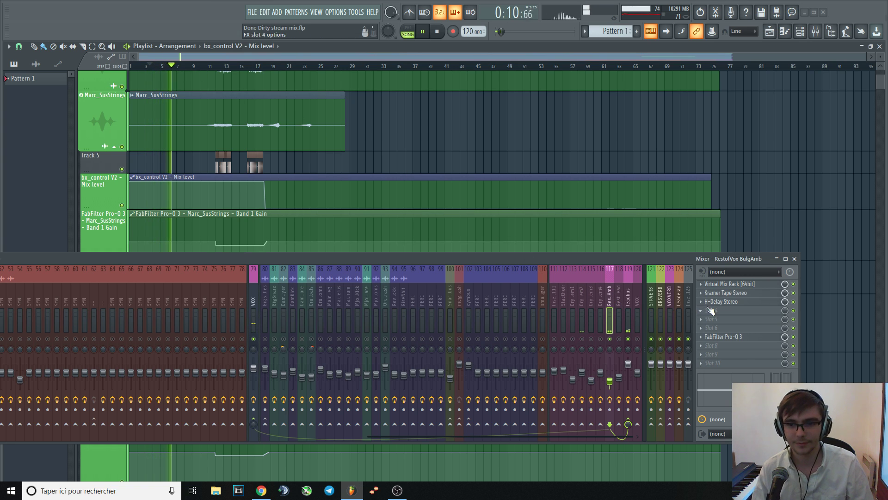
- Stop playback and inspect the Virtual Mix Rack and Kramer Tape Stereo settings on RestofVox BulgAmb
key(space)
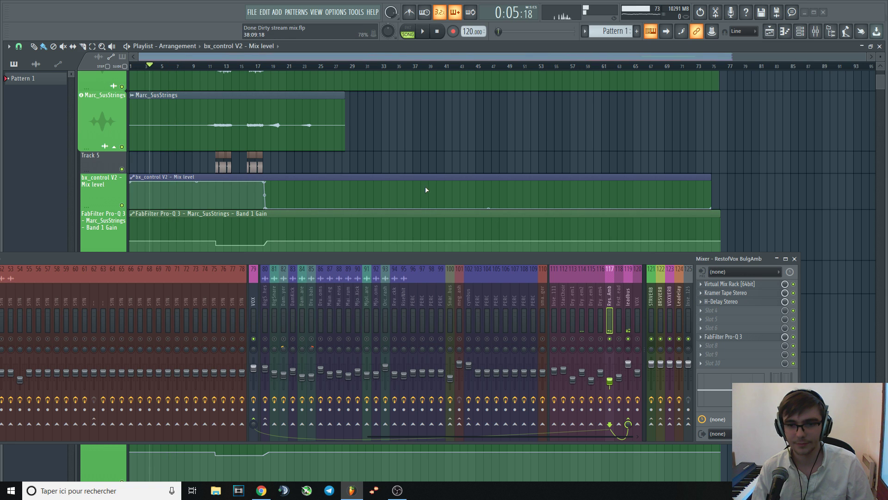
click(728, 285)
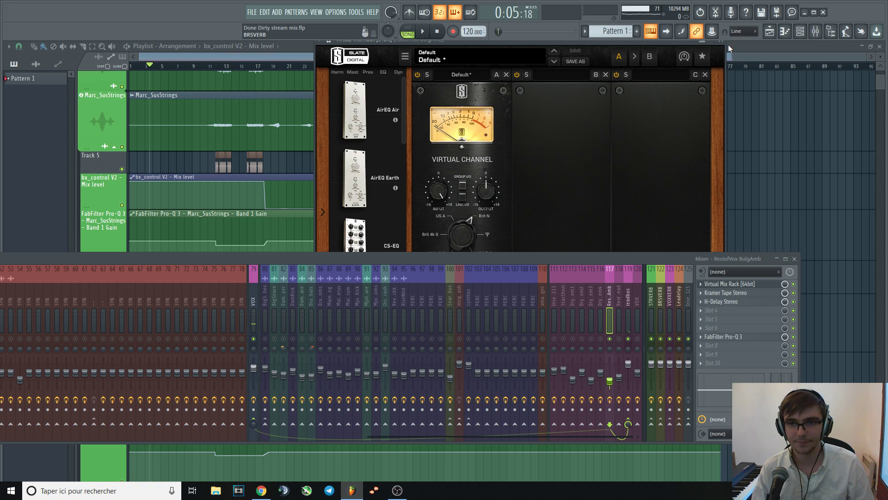
click(720, 41)
click(736, 293)
drag(345, 161, 425, 76)
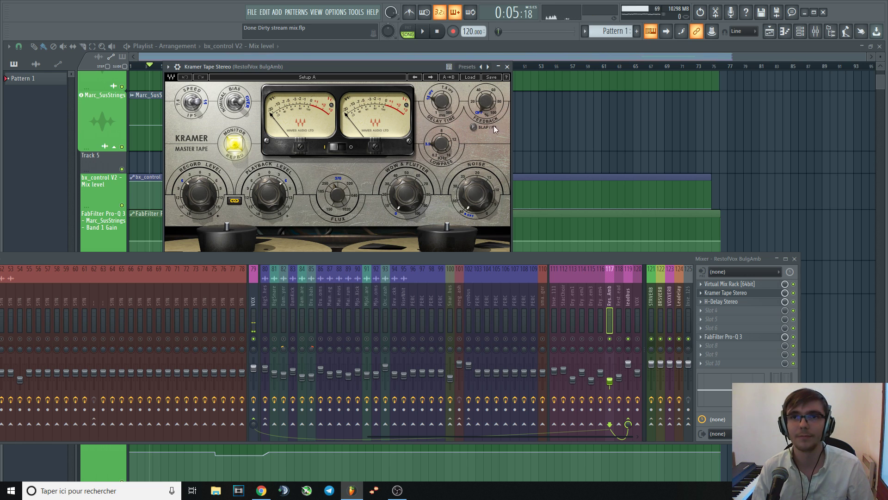
click(507, 66)
- Play a short passage of RestofVox BulgAmb and inspect its H-Delay Stereo settings
key(space)
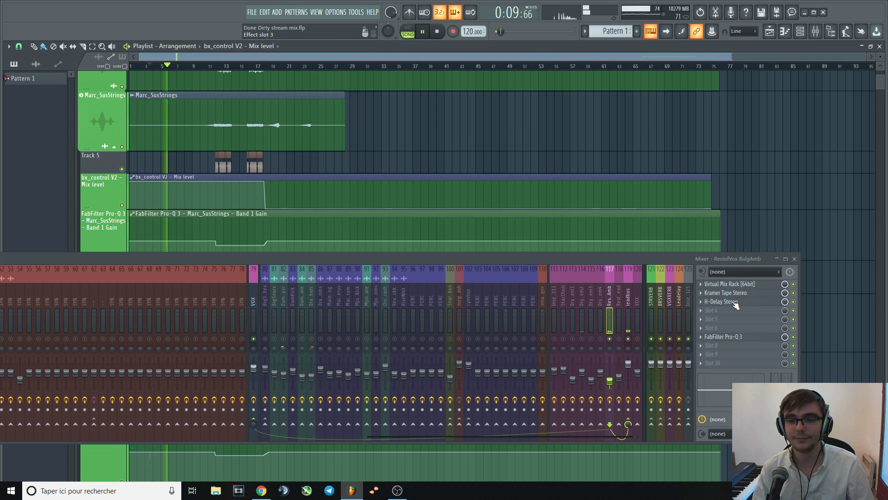
key(space)
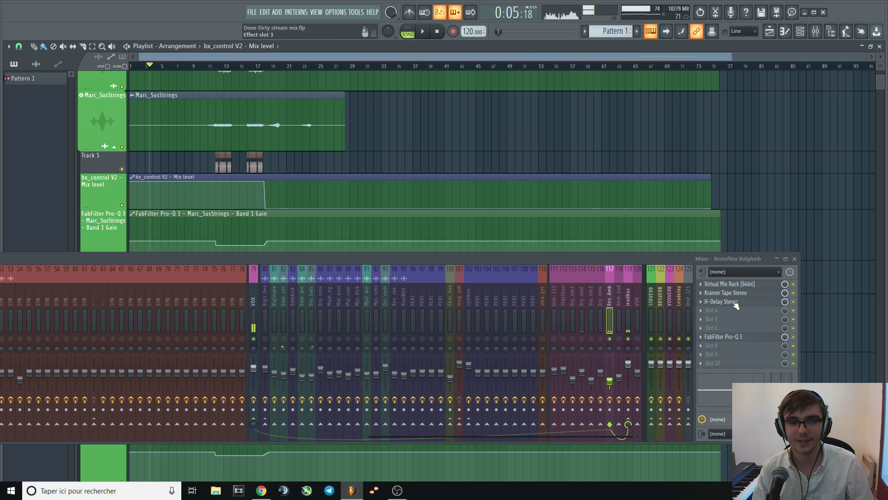
click(735, 302)
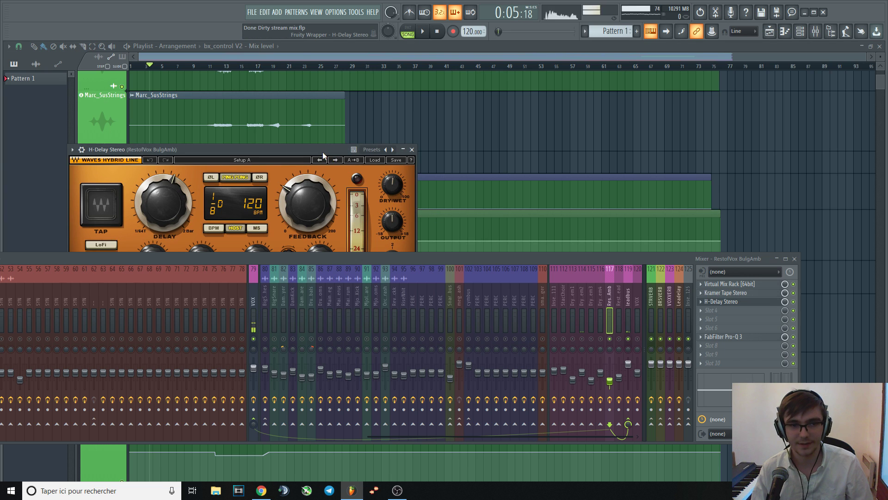
drag(323, 152, 408, 84)
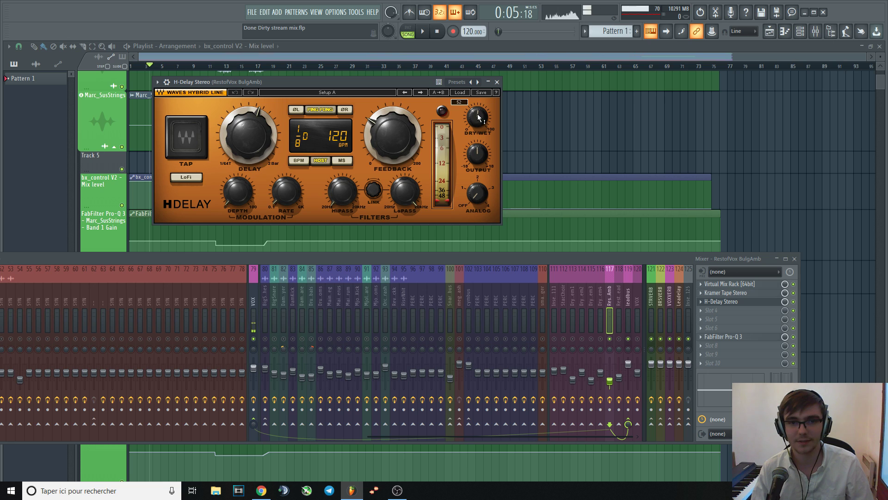
click(496, 82)
- Open the FabFilter Pro-Q 3 on RestofVox BulgAmb, place the mixer below its curve and play from bar 6
key(space)
click(172, 66)
key(space)
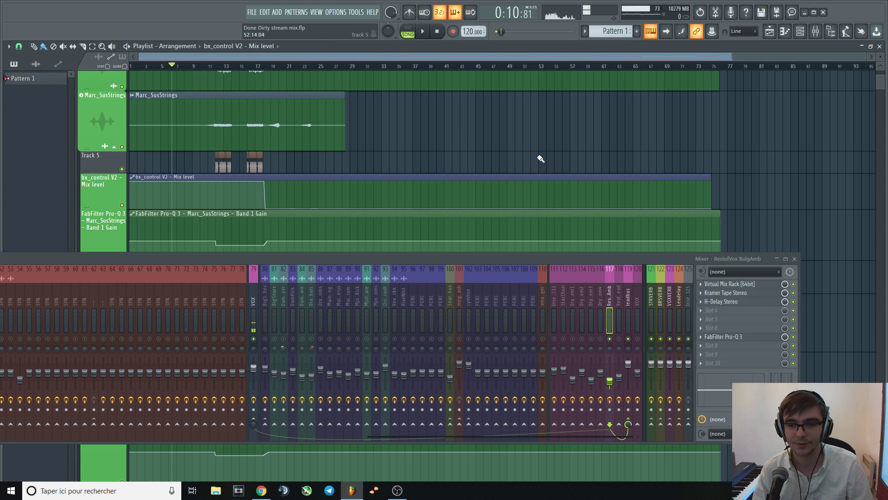
click(743, 338)
drag(454, 259, 432, 398)
key(space)
drag(430, 345, 302, 348)
drag(483, 345, 431, 355)
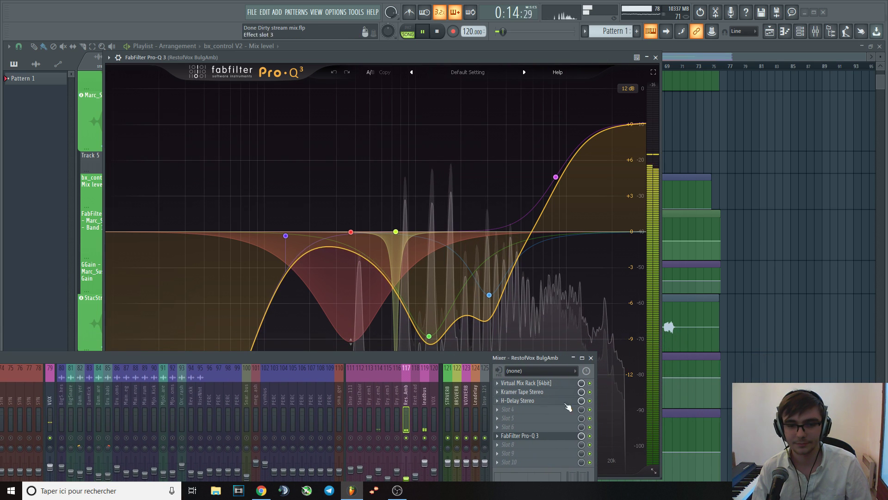
- Compare RestofVox BulgAmb with its FabFilter Pro-Q 3 bypassed and enabled, and examine the equalizer's high-frequency boost
key(space)
click(589, 435)
key(space)
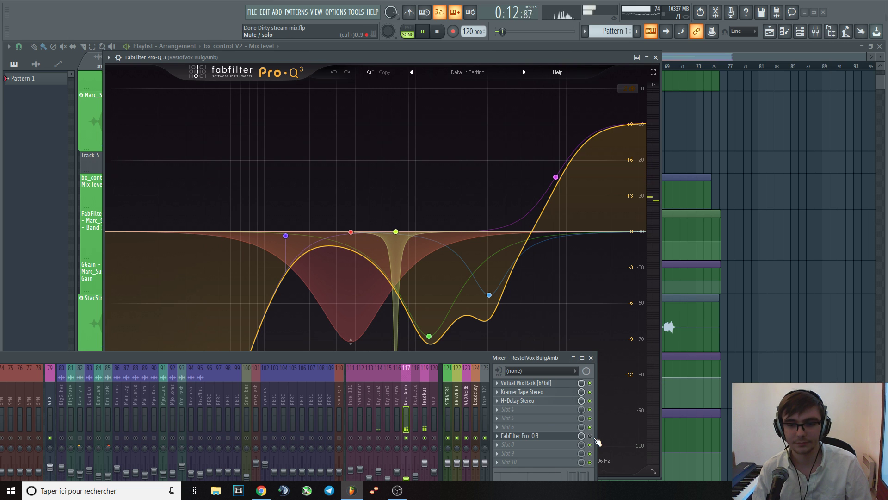
click(590, 436)
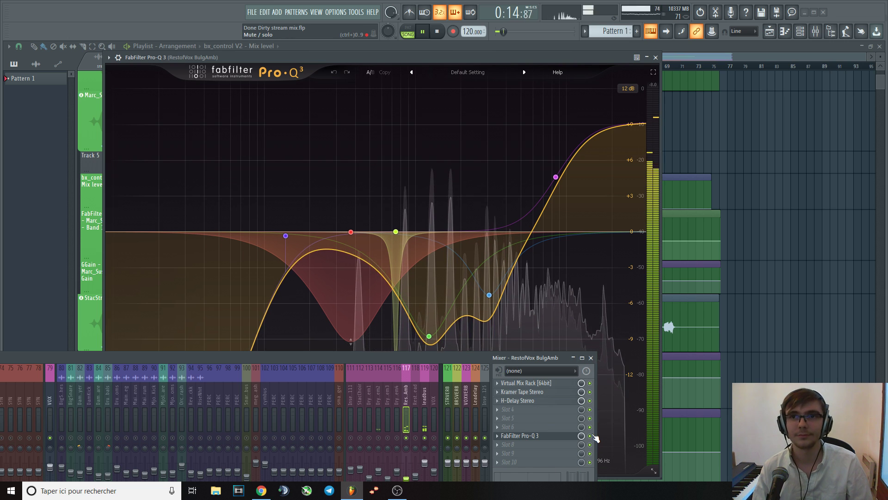
key(space)
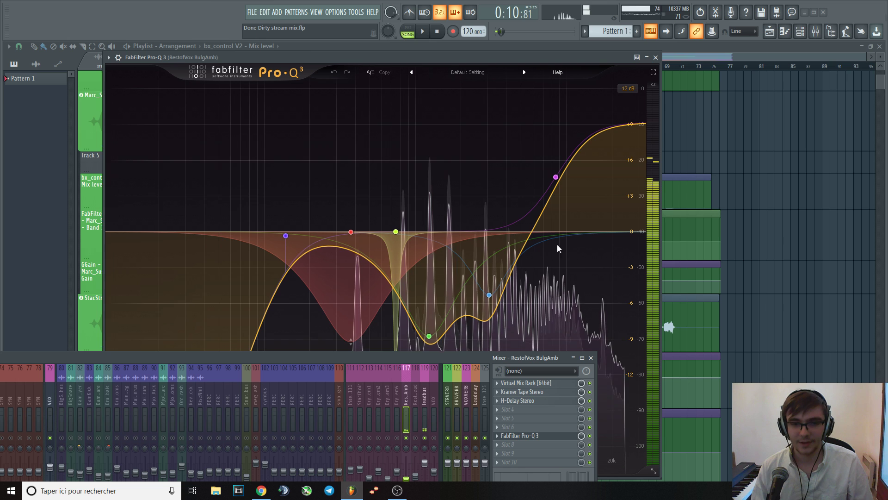
mouse_move(556, 177)
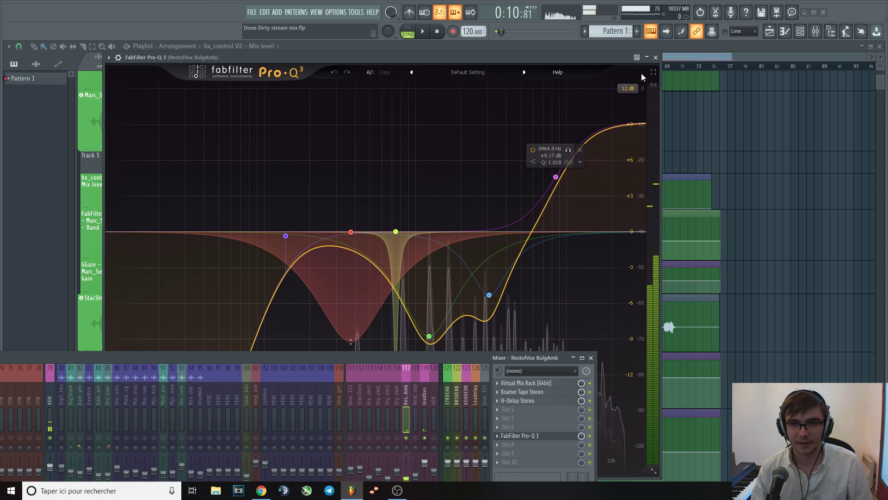
click(655, 57)
- Move the mixer higher, select leadbus and unmute vocal tracks 113 to 116 to hear them together from bar 12
key(space)
drag(468, 358, 575, 152)
click(533, 188)
click(503, 232)
click(494, 231)
click(485, 231)
click(476, 231)
click(218, 67)
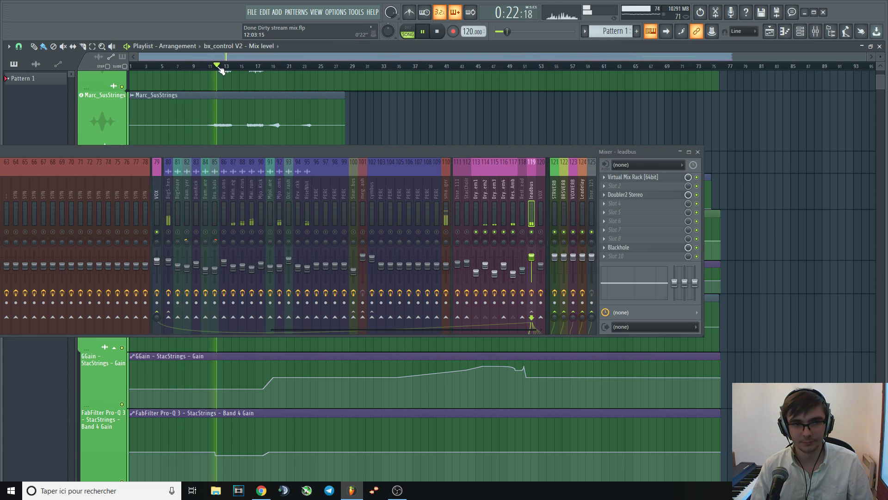
- Solo DryVox Fem3 and open its FabFilter Pro-Q 3, with the mixer placed below the equalizer
right_click(495, 232)
click(491, 185)
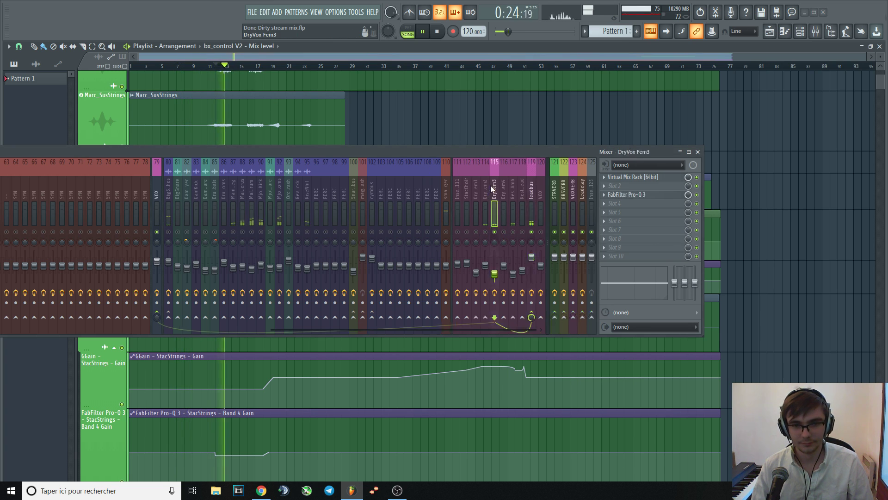
click(627, 194)
drag(486, 153, 490, 357)
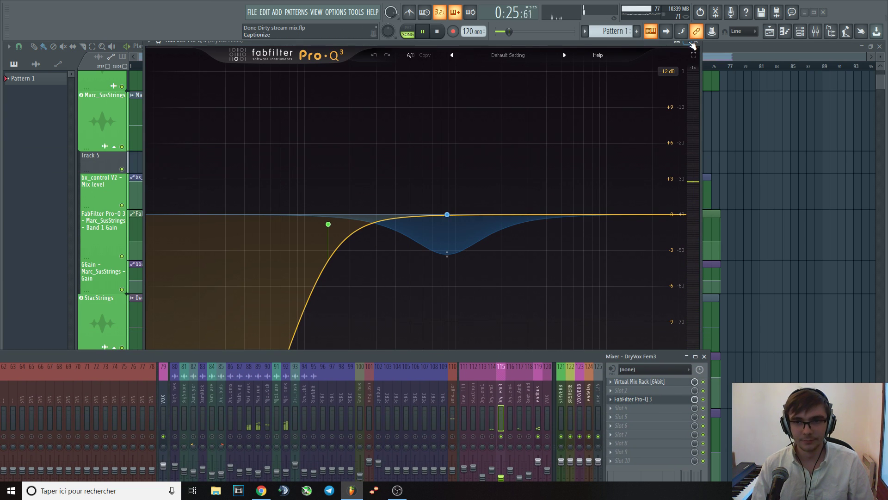
drag(465, 43, 648, 50)
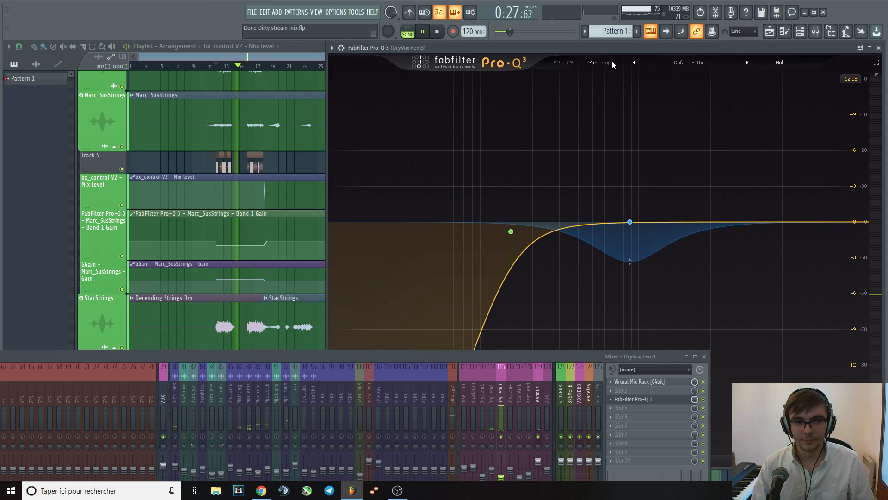
- Replay DryVox Fem3 from bar 11 and examine the dynamic midrange band in its FabFilter Pro-Q 3
click(260, 64)
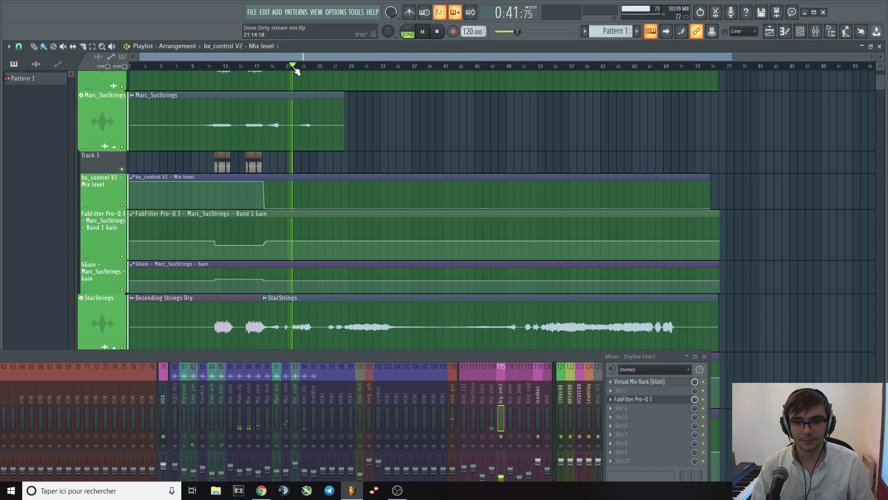
drag(243, 70, 209, 68)
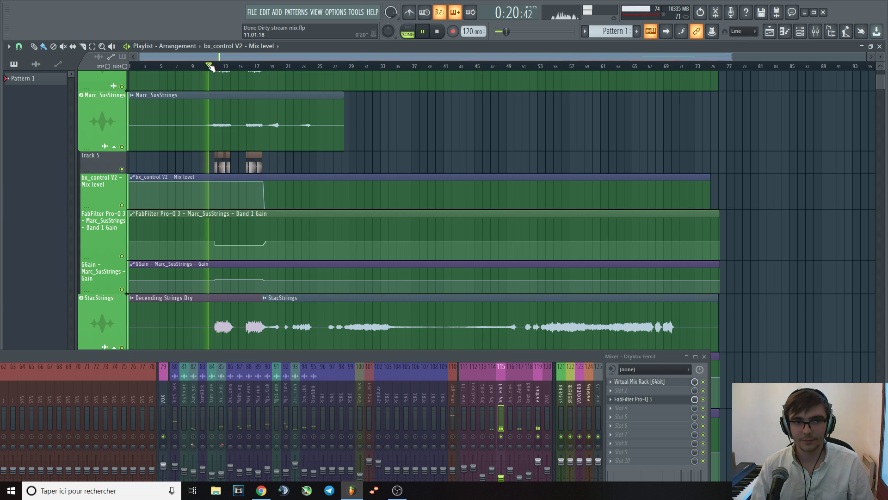
click(646, 400)
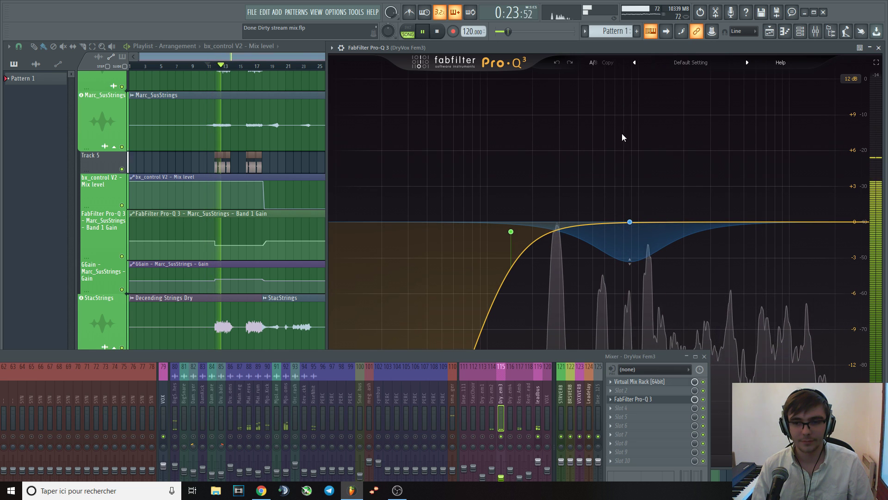
mouse_move(647, 230)
key(space)
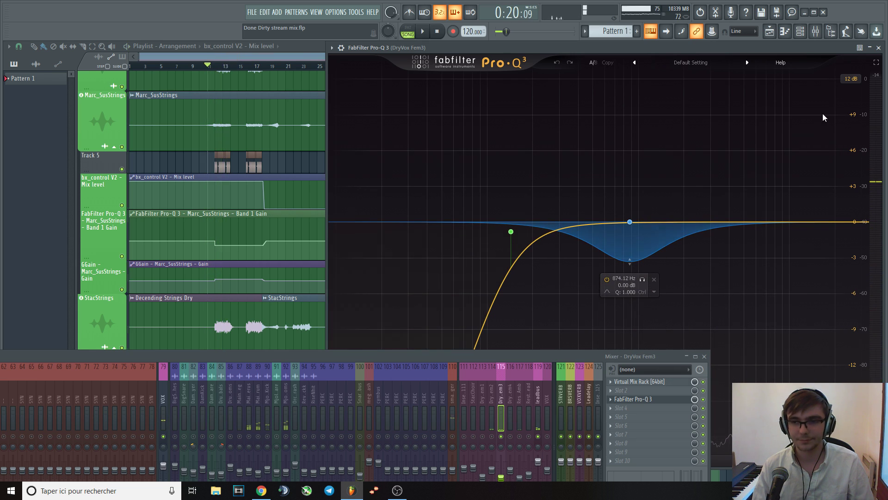
click(878, 48)
- Move the mixer higher, select leadbus and inspect its Virtual Mix Rack and Doubler2 Stereo settings
drag(508, 353, 520, 260)
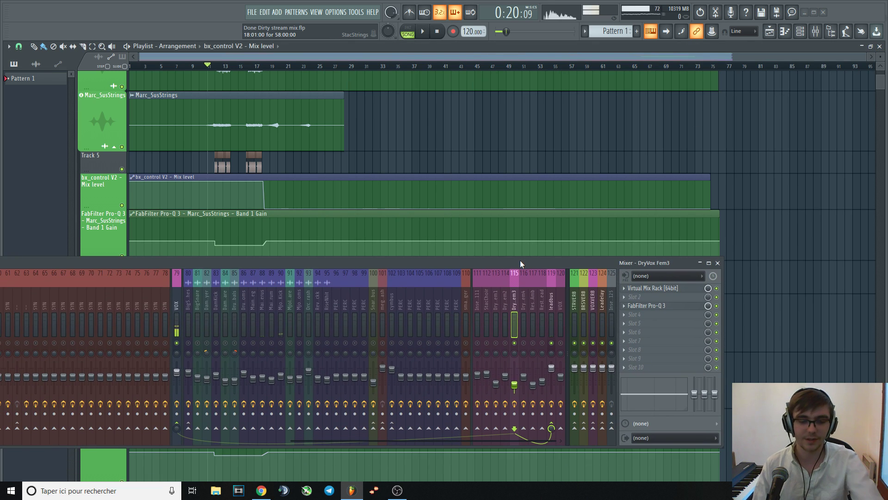
click(551, 298)
click(663, 289)
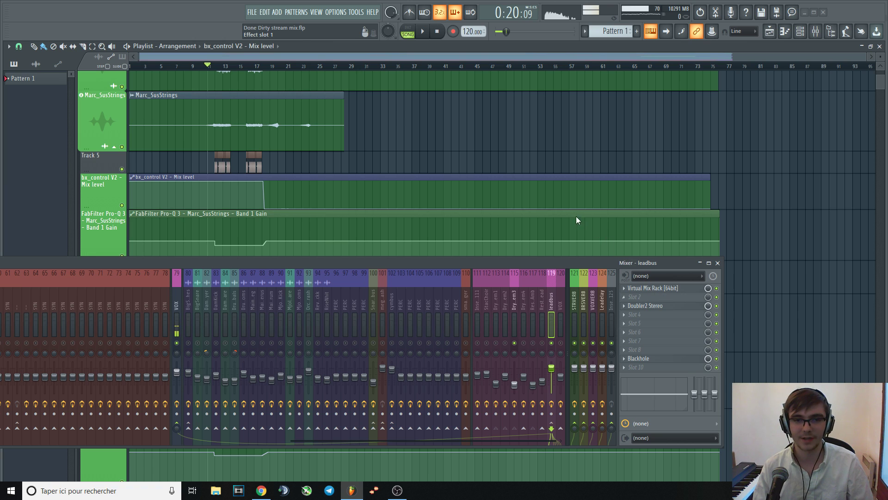
click(698, 43)
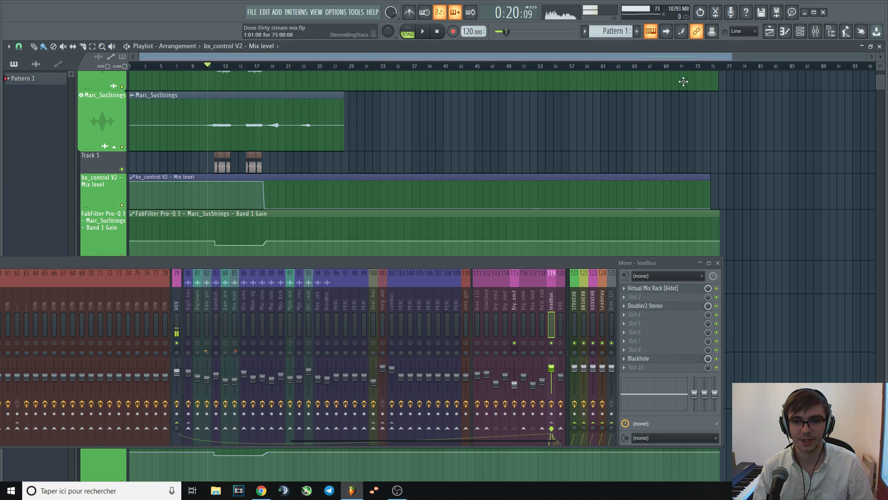
click(663, 306)
drag(255, 160, 470, 61)
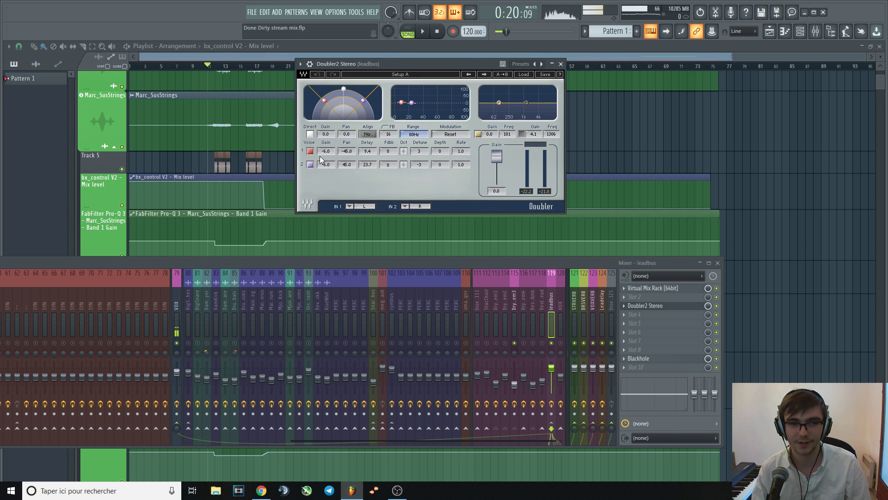
- Bypass Blackhole and Doubler2 Stereo on leadbus while playing the vocal from bar 12
click(219, 67)
key(space)
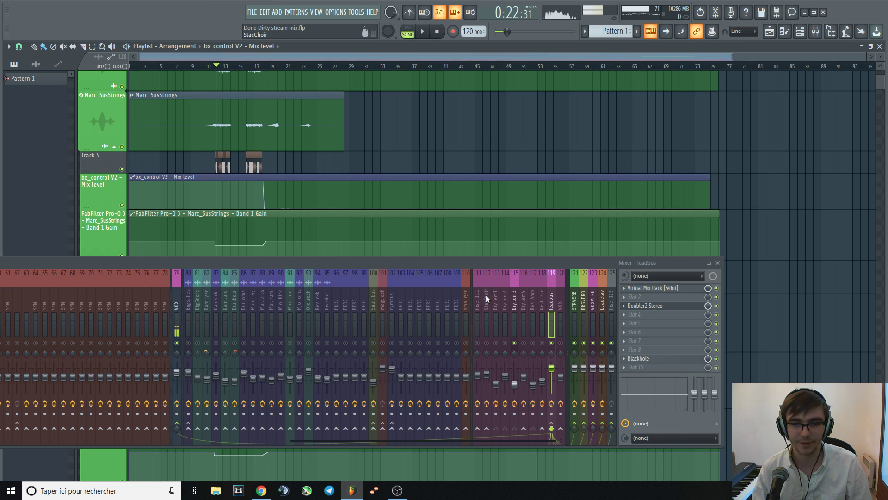
click(716, 358)
key(space)
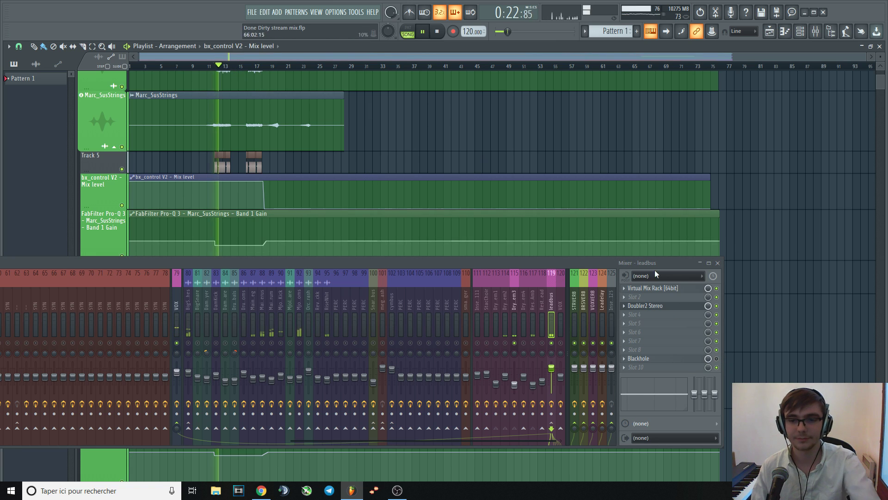
click(717, 306)
key(space)
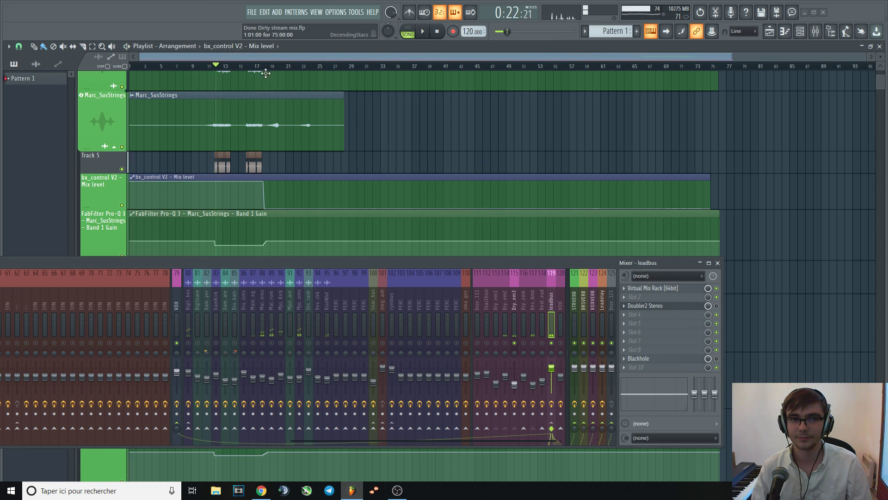
- Set the playback start to bar 10 and replay the vocal repeatedly with both leadbus effects bypassed
click(240, 65)
key(space)
drag(268, 66, 207, 68)
key(space)
key(space)
key(space)
key(space)
key(space)
key(space)
key(space)
key(space)
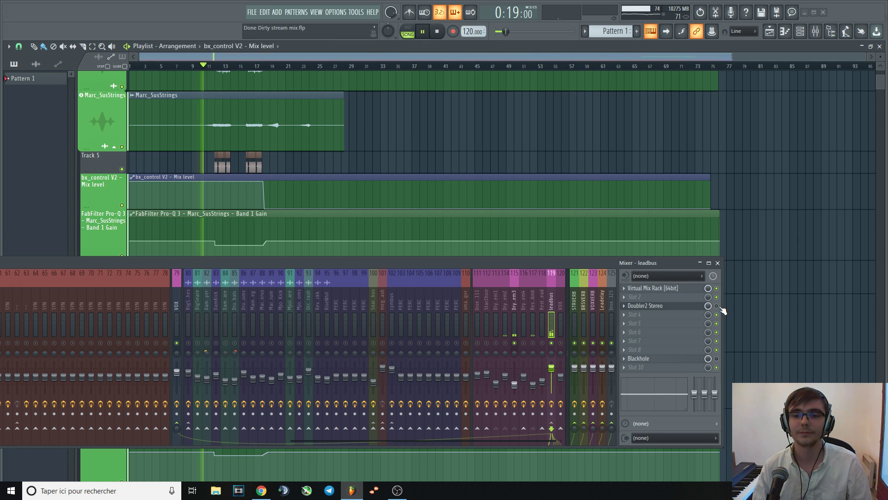
- Re-enable Doubler2 Stereo on leadbus and listen to the vocal again from bar 10
click(716, 305)
key(space)
key(space)
key(space)
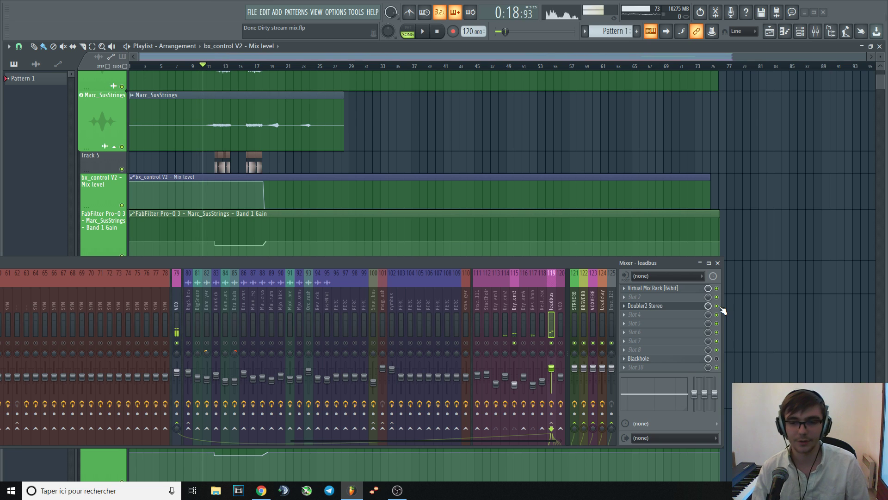
- Lower the VOX mixer track's volume to 76% (-5.8 dB) and reselect leadbus
click(176, 372)
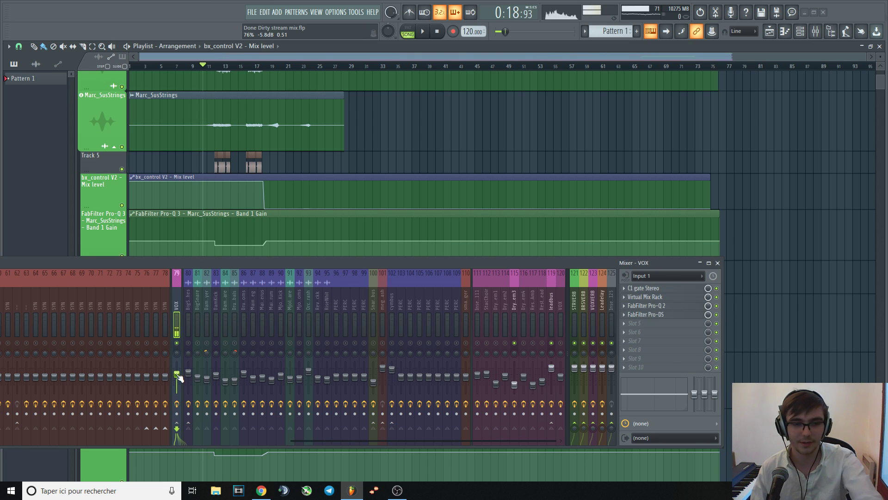
click(549, 298)
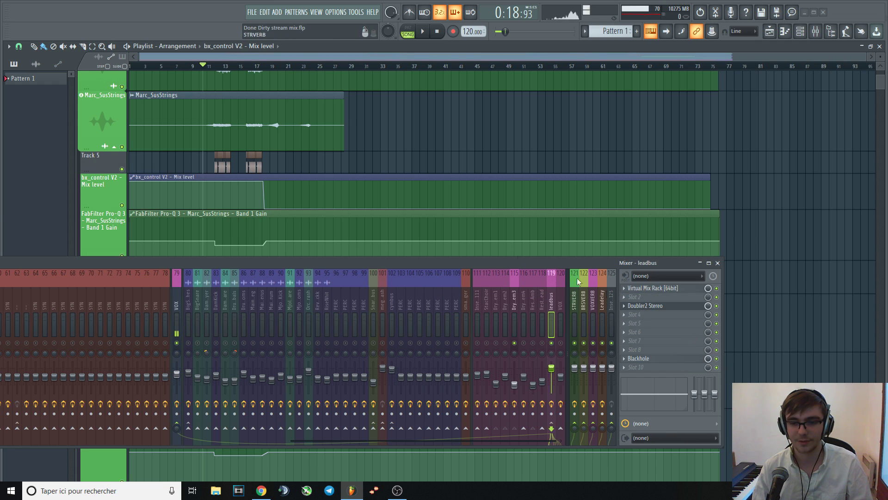
- Replay the lead vocal repeatedly from bar 10 to judge the effect of Doubler2 Stereo on leadbus
key(space)
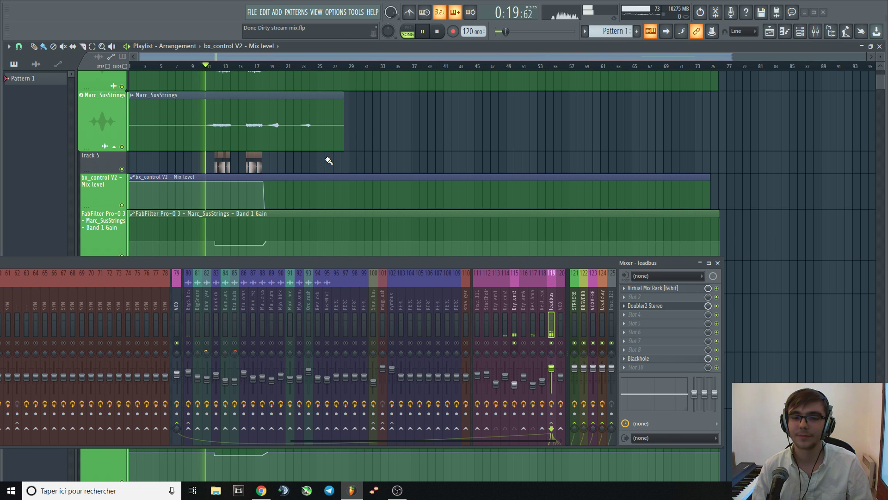
key(space)
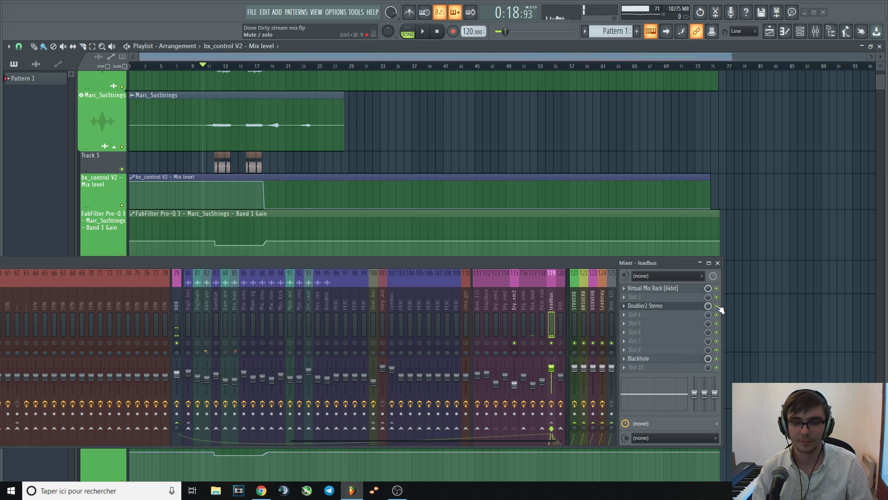
key(space)
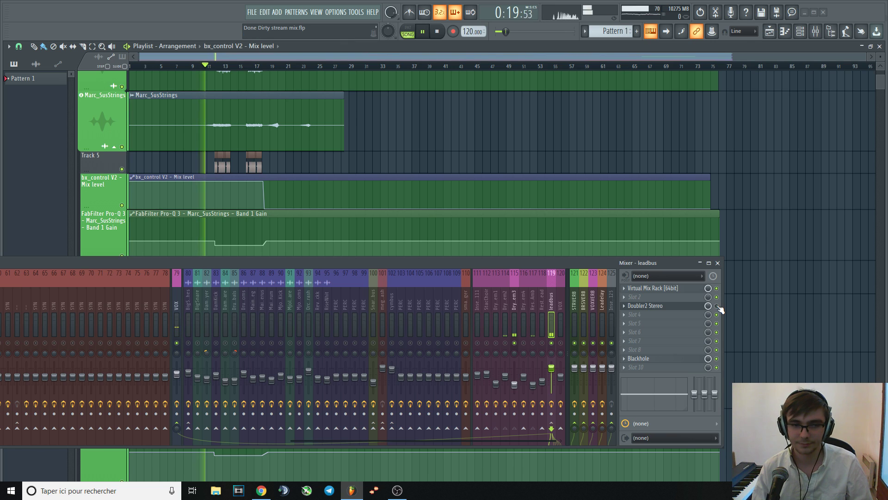
key(space)
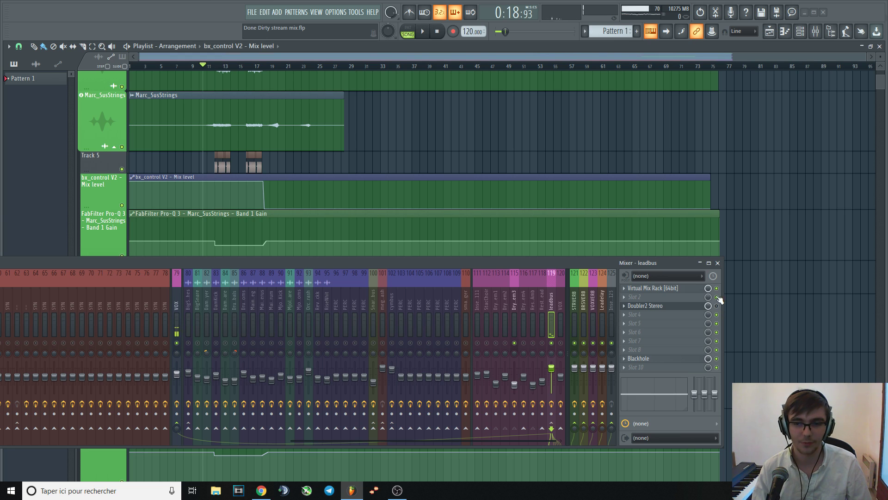
key(space)
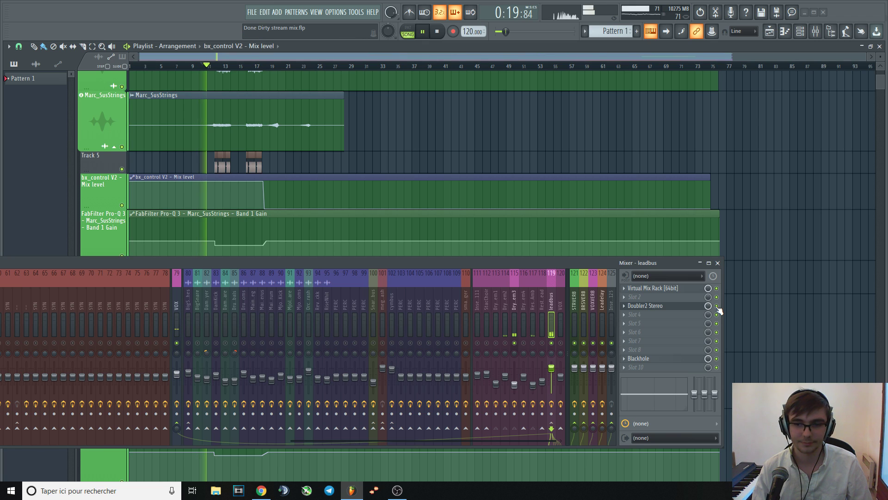
key(space)
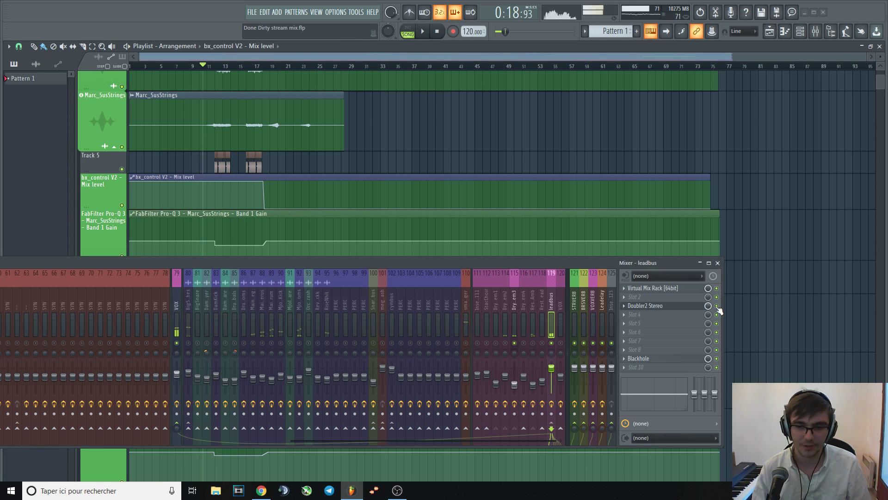
key(space)
key(space)
- Examine the Blackhole reverb settings on leadbus, close the plugin and play the vocal from bar 10
click(652, 359)
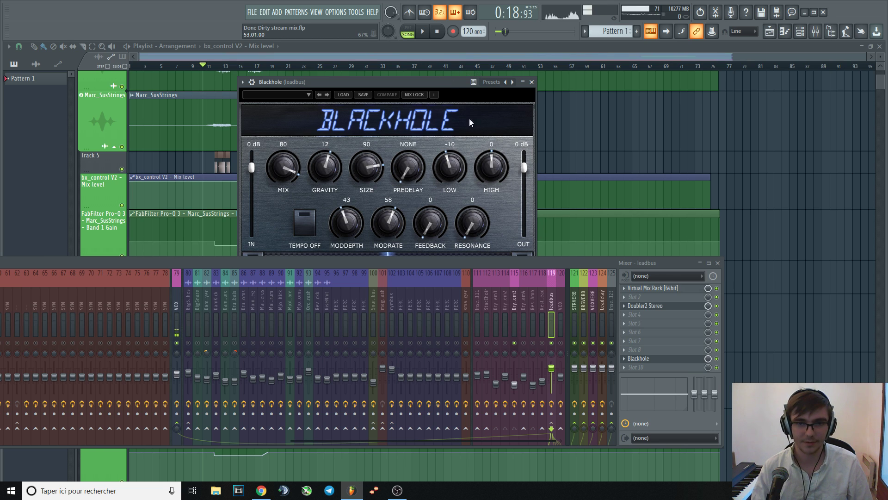
drag(465, 260, 463, 314)
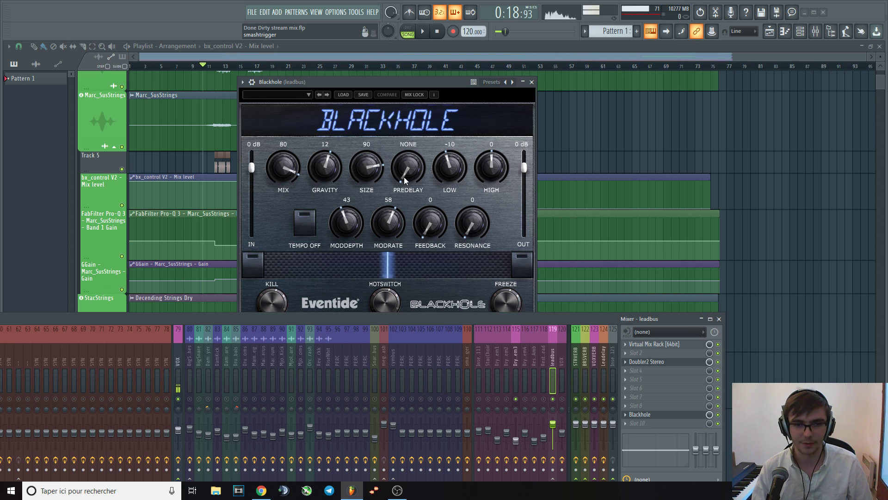
click(531, 82)
key(space)
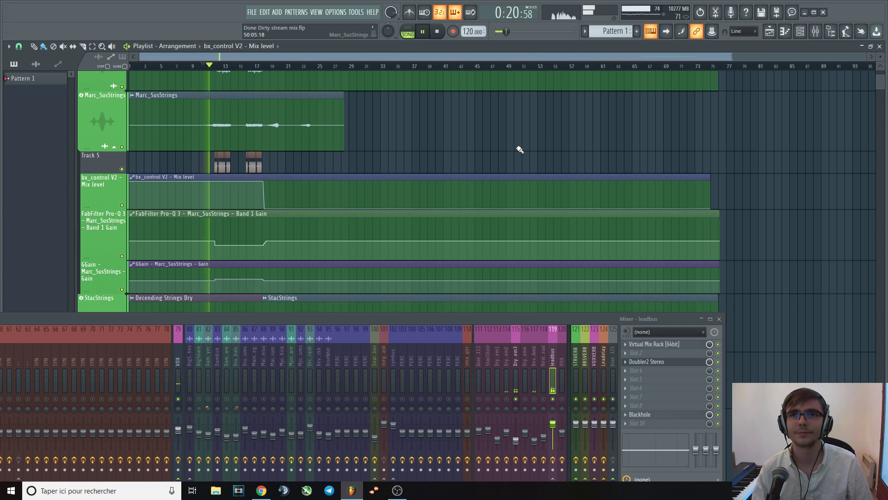
key(space)
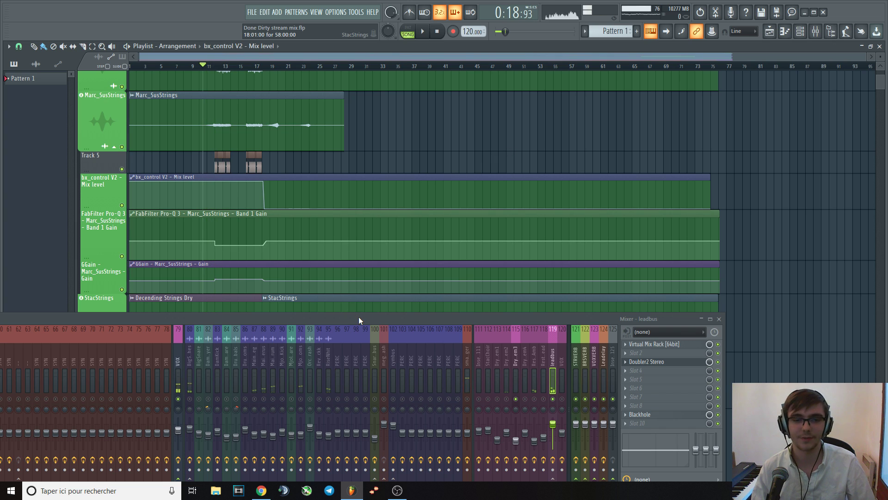
- Play the vocals from bar 41 and select the RestofVox BulgAmb mixer track to show its effects
drag(359, 316, 405, 240)
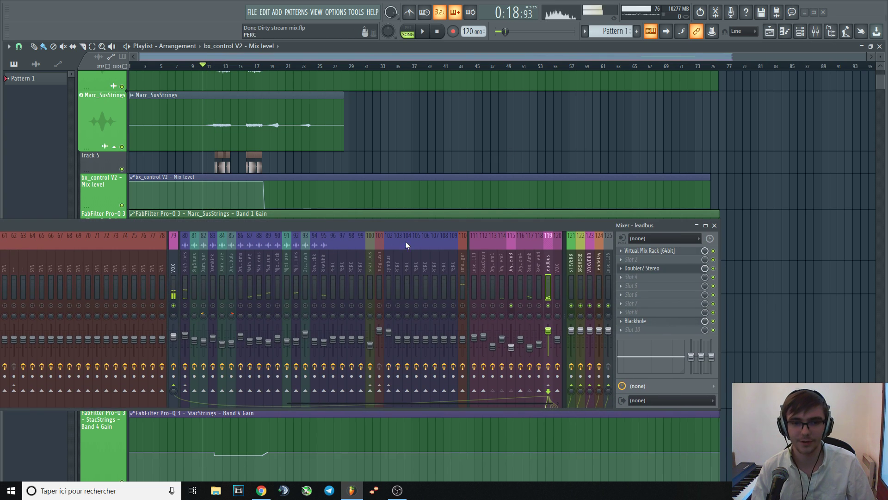
click(448, 66)
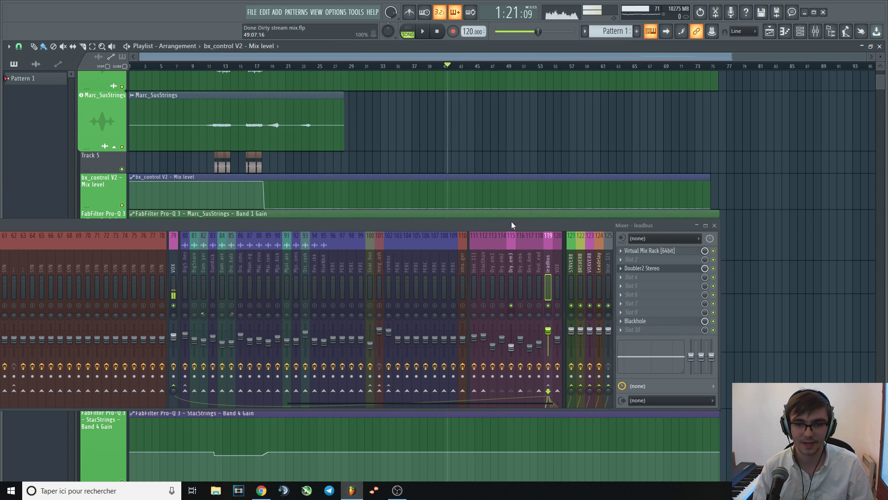
key(space)
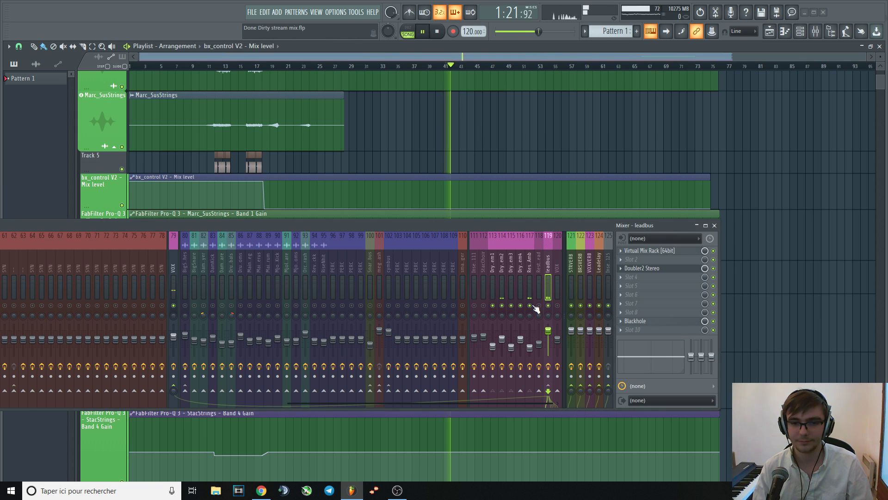
click(530, 296)
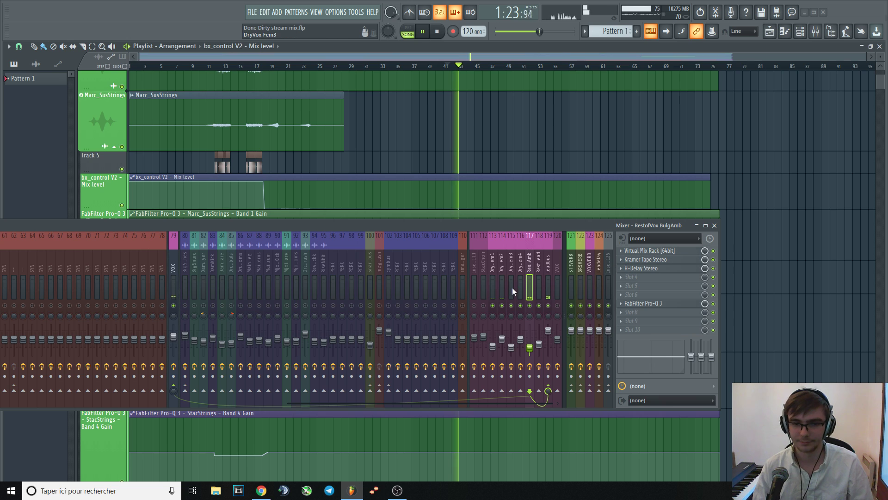
- Select and solo the DryVox Fem1 mixer track and play it from bar 42
click(492, 254)
key(space)
right_click(493, 305)
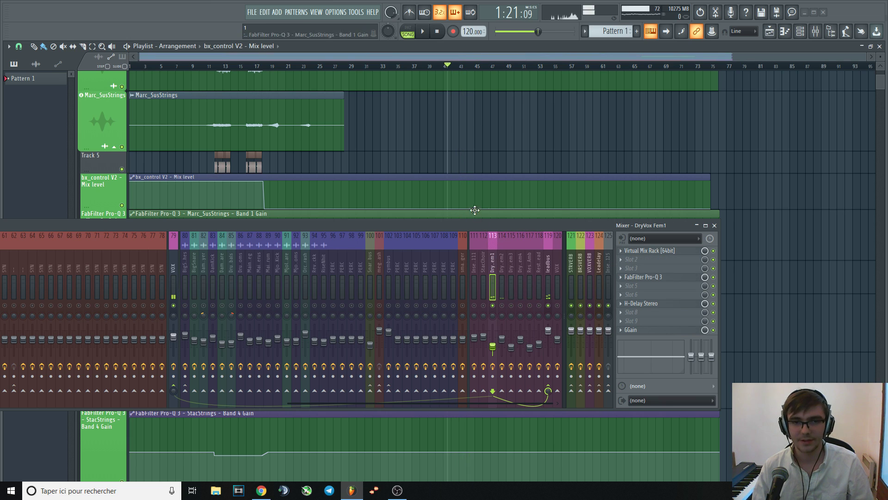
click(454, 65)
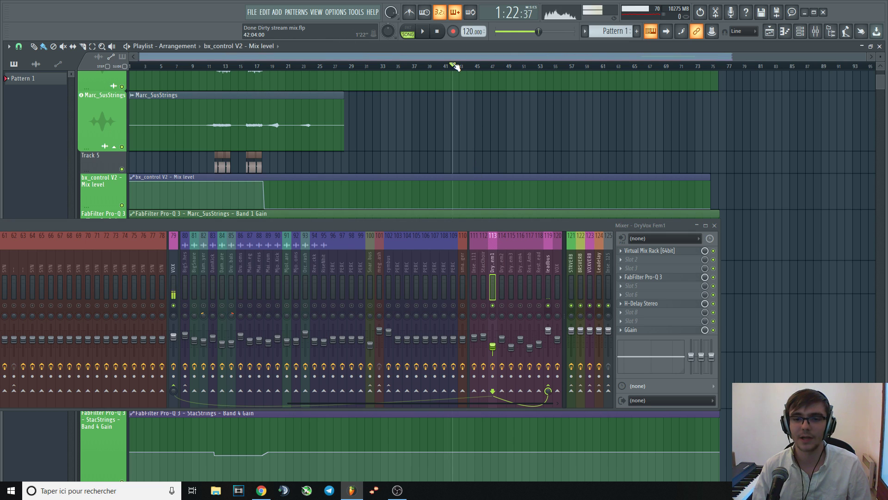
key(space)
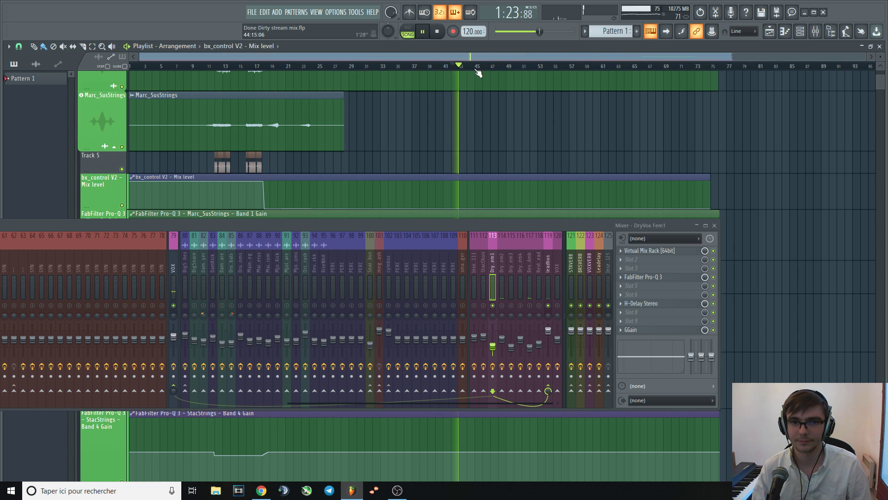
- Open H-Delay Stereo on DryVox Fem1 for a look, stop playback and close the plugin
click(641, 303)
key(space)
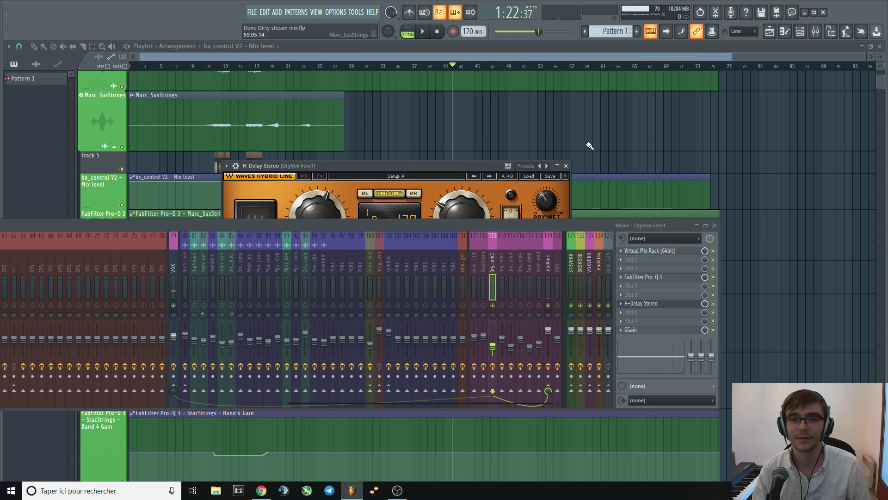
click(565, 166)
- Examine the FabFilter Pro-Q 3 curve on DryVox Fem1, including its high-shelf boost, and close the equalizer
click(666, 279)
drag(510, 229, 505, 318)
key(space)
key(space)
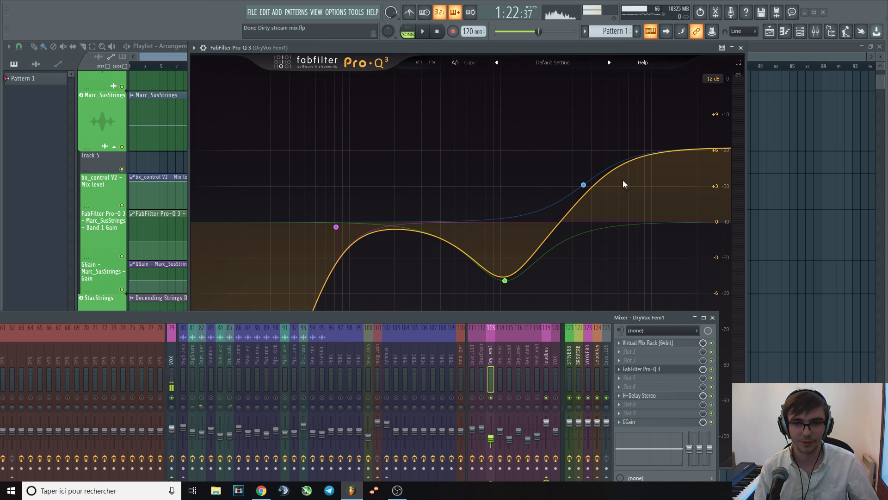
mouse_move(601, 171)
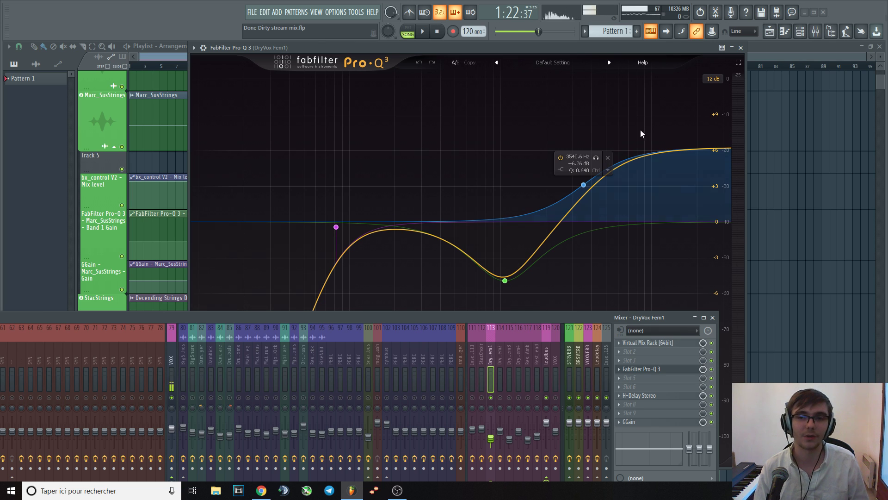
click(741, 47)
- Toggle vocal tracks 114, 117 and 118 during playback, and solo DryVox Fem3 before bringing back all mixer tracks
drag(479, 315, 522, 180)
key(space)
click(542, 262)
click(570, 263)
click(579, 263)
right_click(554, 262)
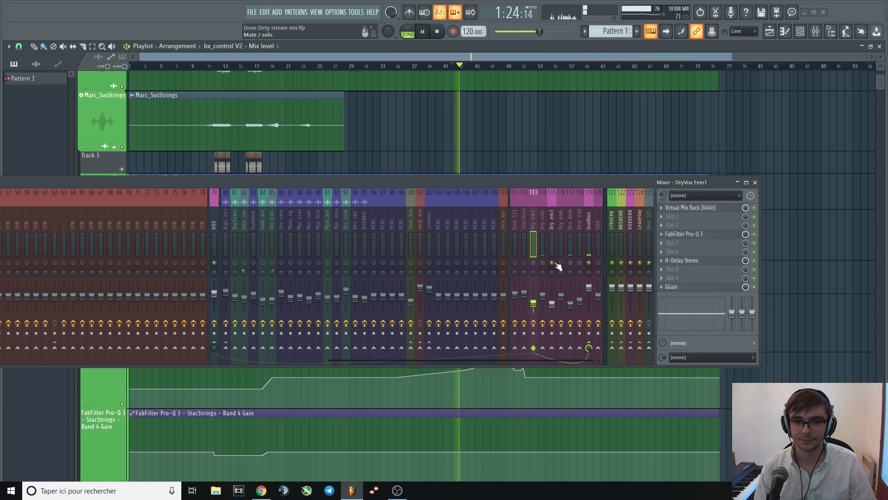
right_click(555, 262)
key(space)
- Play the full mix from around bar 8 and again from the intro at bar 2
click(168, 65)
click(189, 65)
key(space)
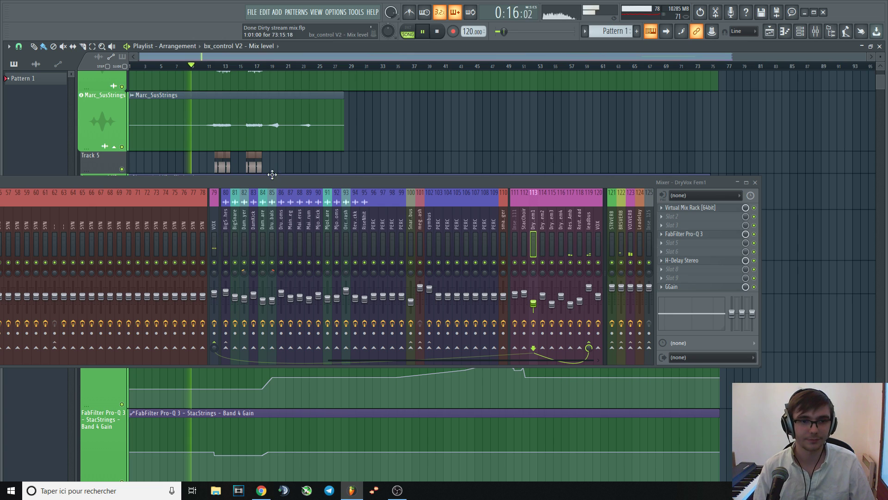
drag(271, 173, 337, 162)
click(174, 65)
click(146, 65)
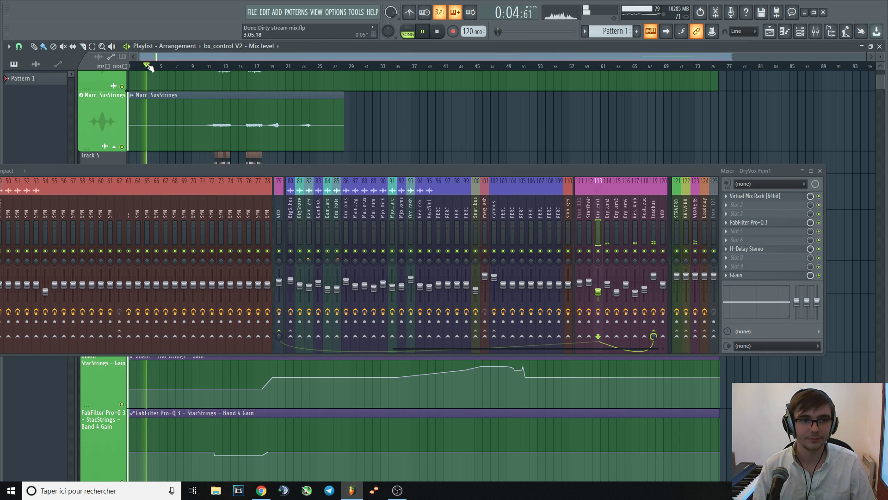
click(138, 65)
key(space)
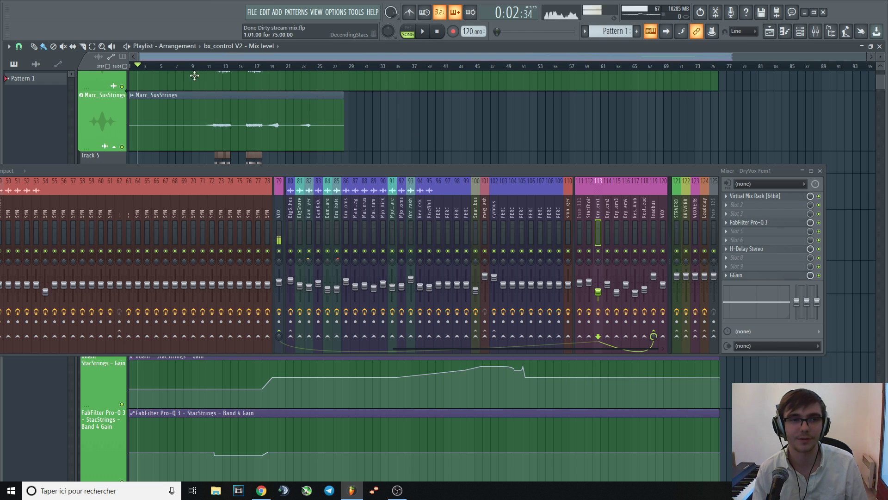
- Play the mix from bar 5 and audition the LittleBraam synth track in solo
click(169, 67)
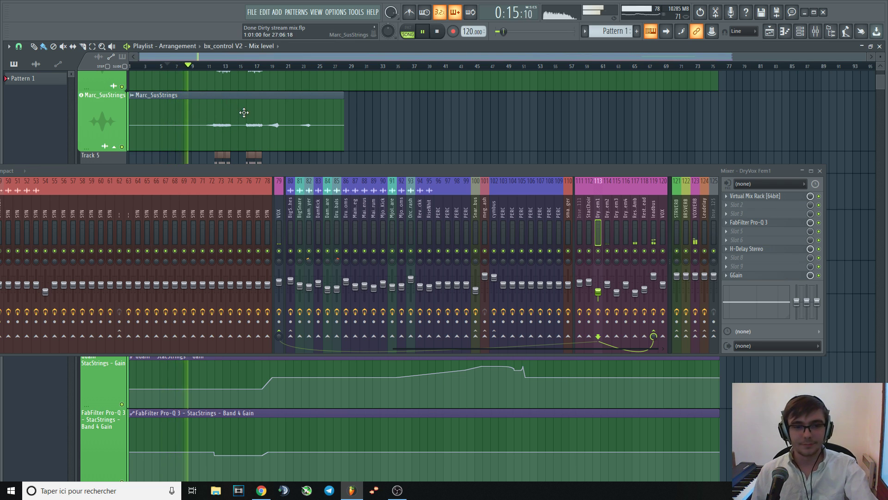
drag(387, 349, 179, 343)
key(space)
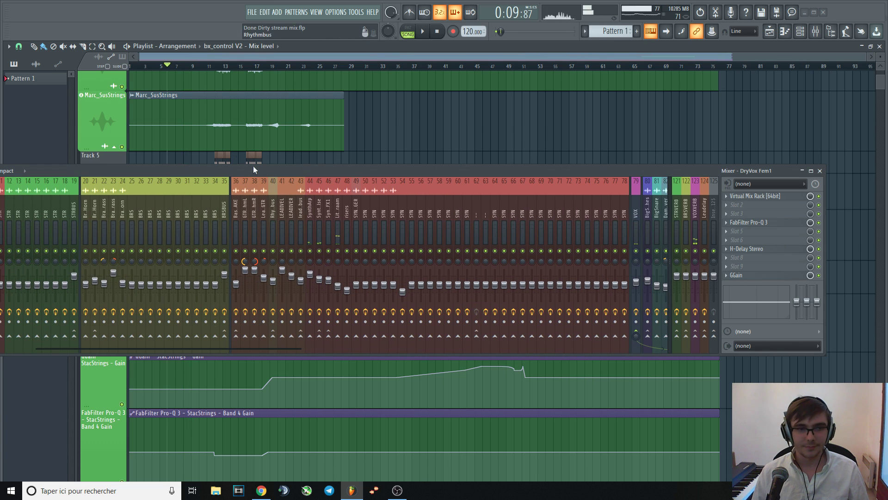
key(space)
right_click(337, 250)
key(space)
key(space)
- Audition synth tracks 45 and 44 for comparison and solo LittleBraam again
right_click(319, 250)
click(310, 251)
key(space)
key(space)
key(space)
right_click(338, 251)
key(space)
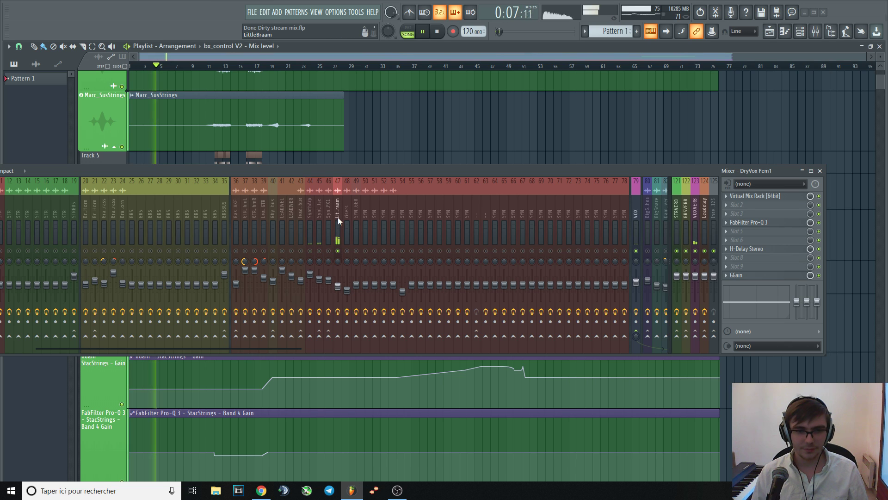
- Select the LittleBraam track and play it from bar 4 and from bar 3
click(338, 218)
click(153, 68)
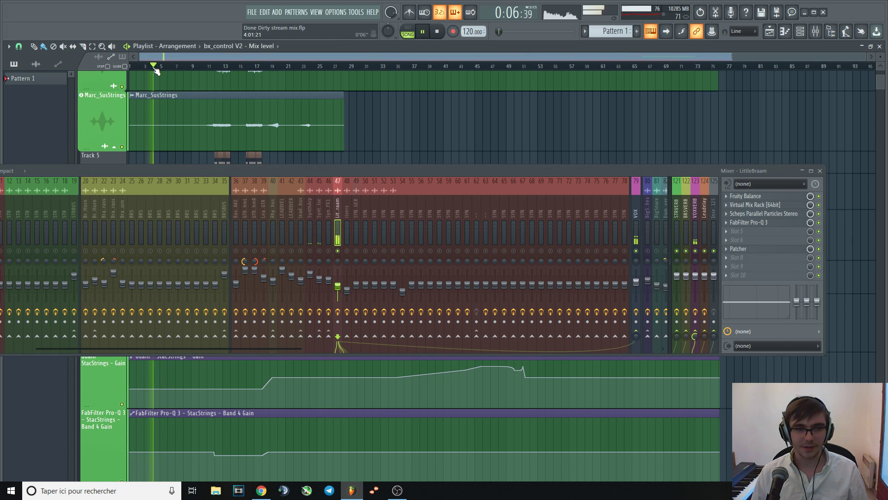
click(143, 67)
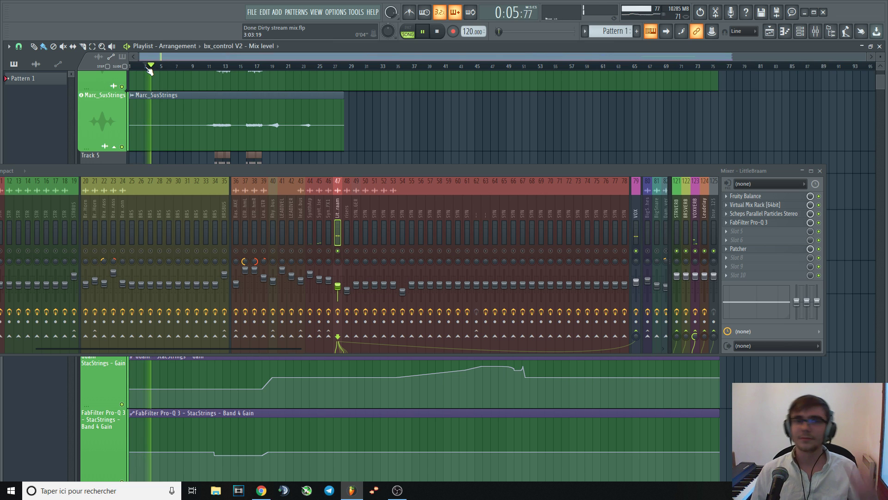
key(space)
- Examine Fruity Balance on LittleBraam, and play the track while viewing the Virtual Mix Rack settings before closing both plugins
click(762, 197)
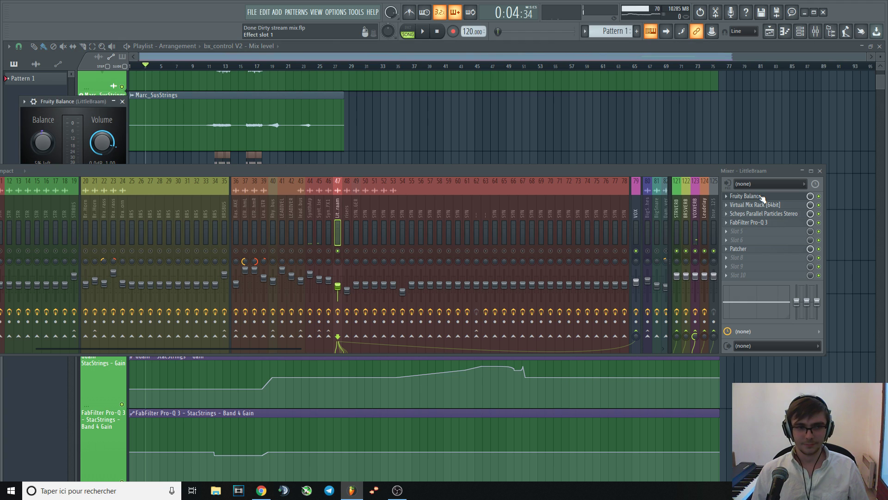
drag(289, 170, 282, 211)
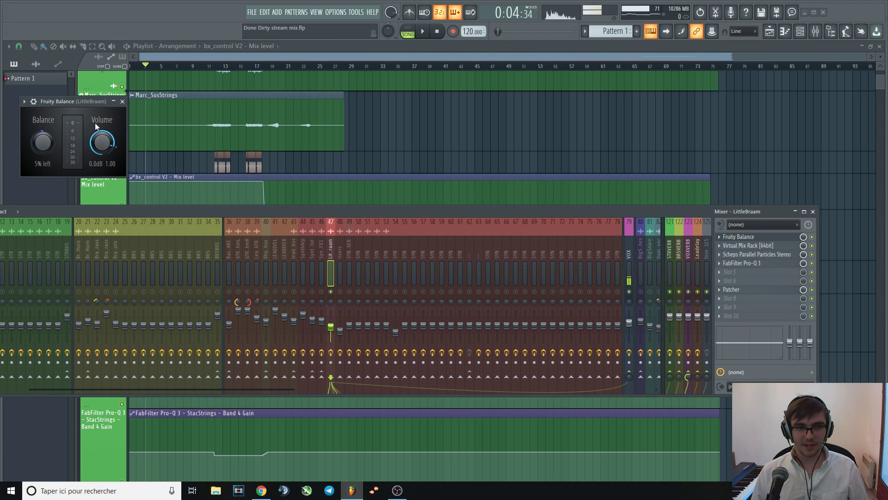
drag(67, 103, 459, 120)
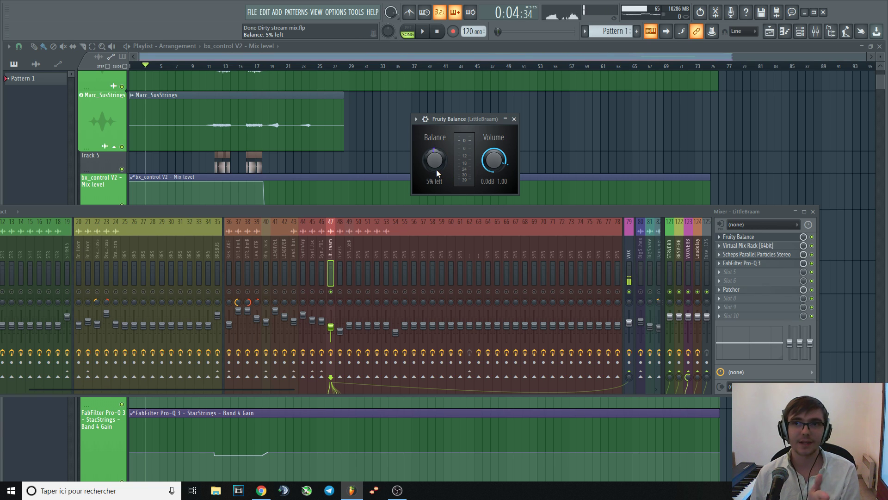
click(513, 119)
key(space)
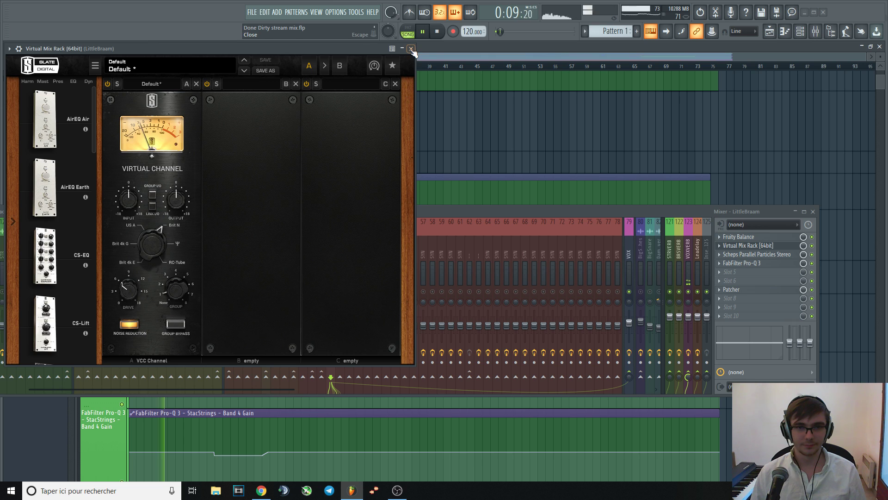
click(411, 49)
- Open Scheps Parallel Particles Stereo on LittleBraam, stop playback and place the plugin in full view for examination
click(763, 257)
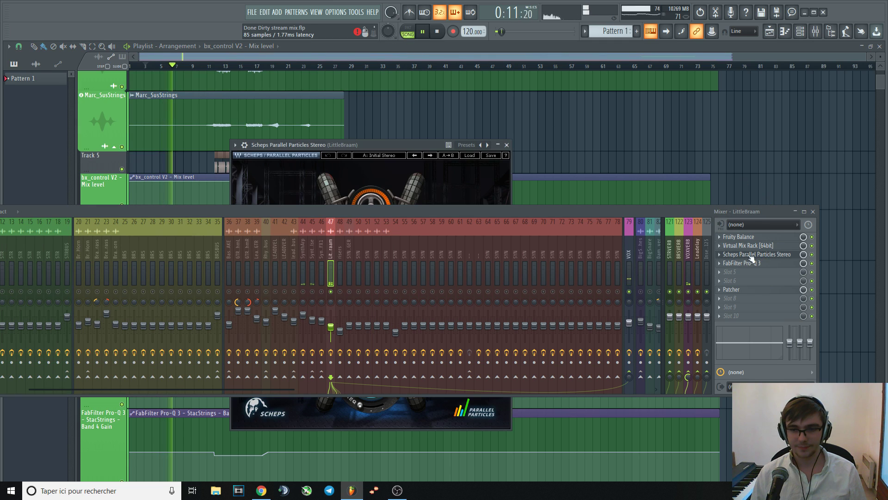
drag(469, 211, 459, 357)
key(space)
drag(409, 144, 432, 62)
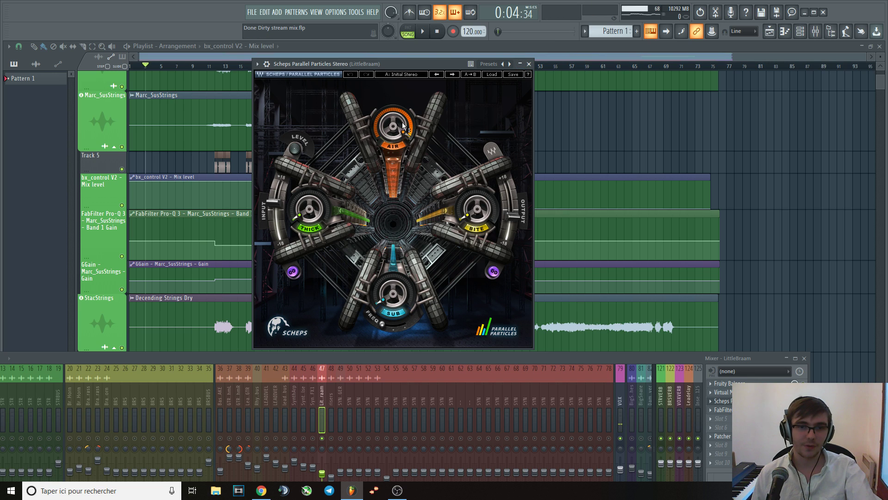
- Close Scheps Parallel Particles and play LittleBraam from just after bar 3
click(528, 64)
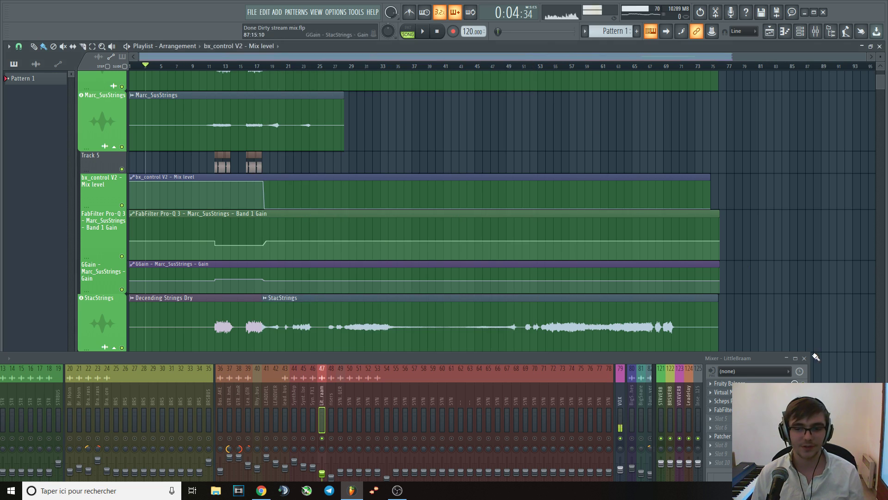
key(space)
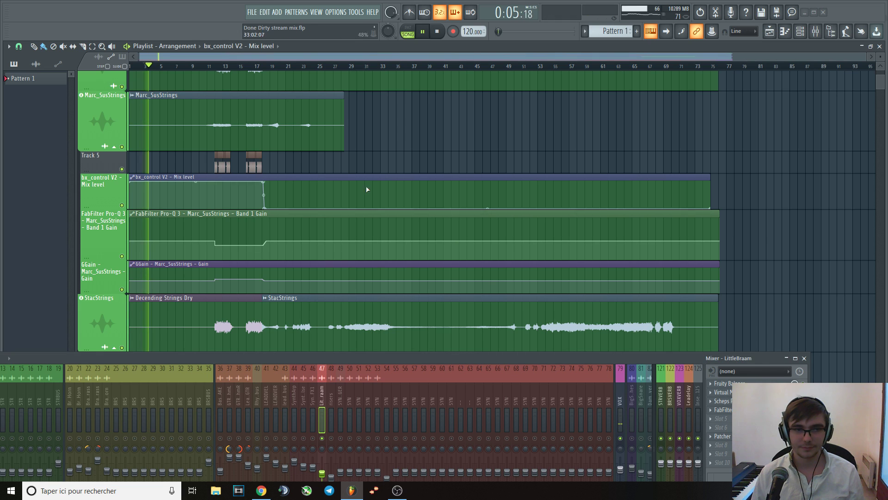
click(162, 66)
click(148, 66)
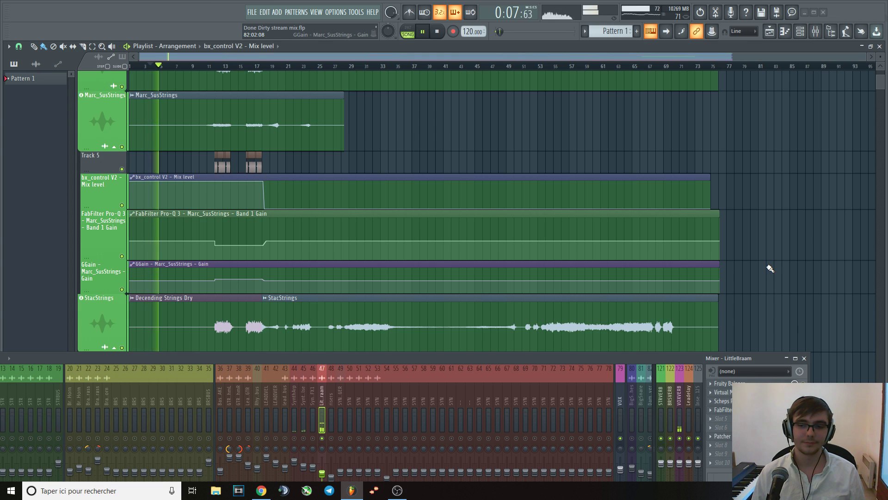
key(space)
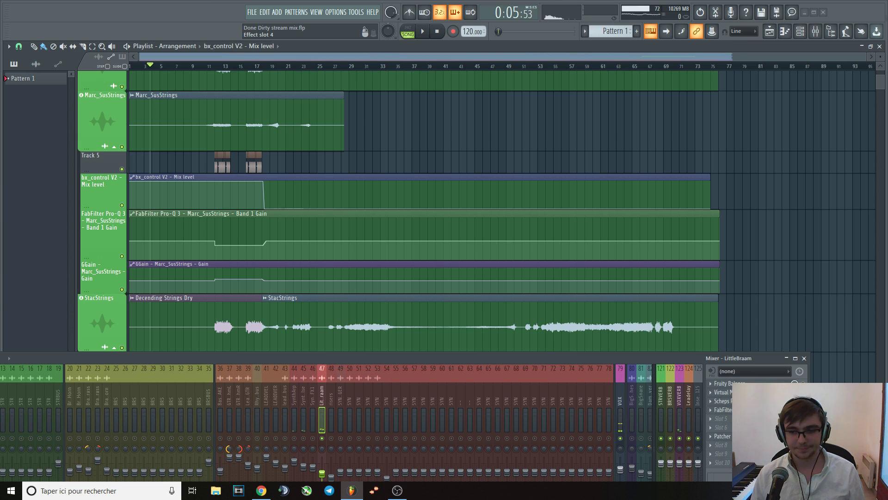
- Open FabFilter Pro-Q 3 on LittleBraam and set its display range to 12 dB
click(750, 409)
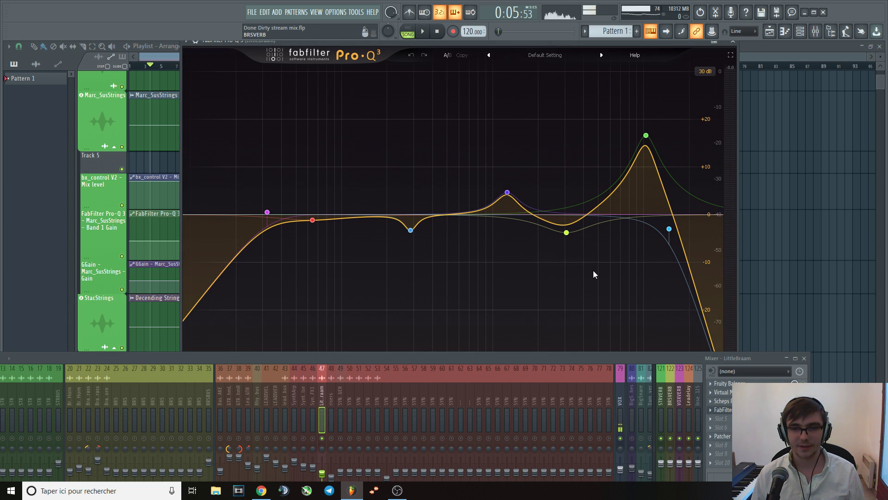
click(706, 71)
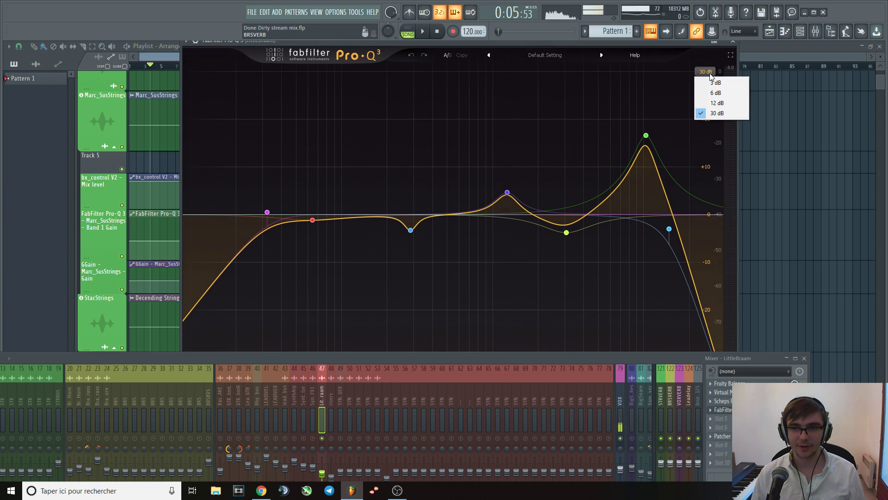
click(715, 102)
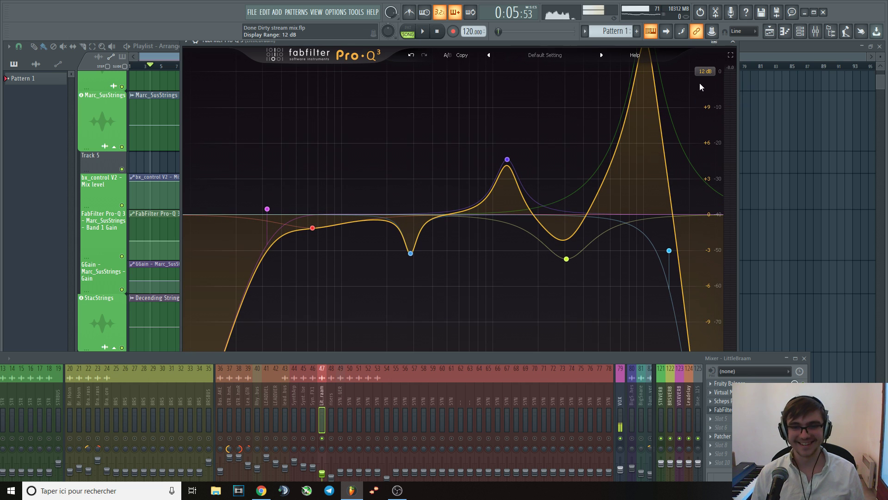
- Play LittleBraam repeatedly from just after bar 3 to examine how its Pro-Q 3 bands shape the spectrum
key(space)
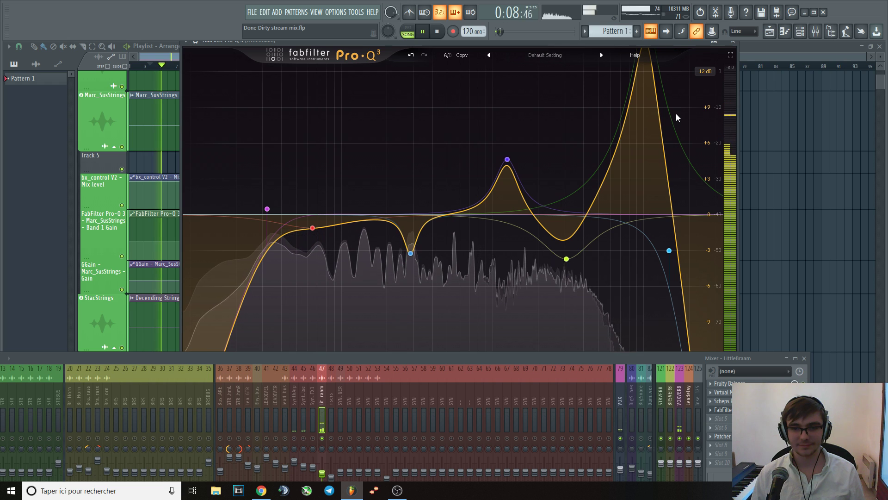
key(space)
key(space)
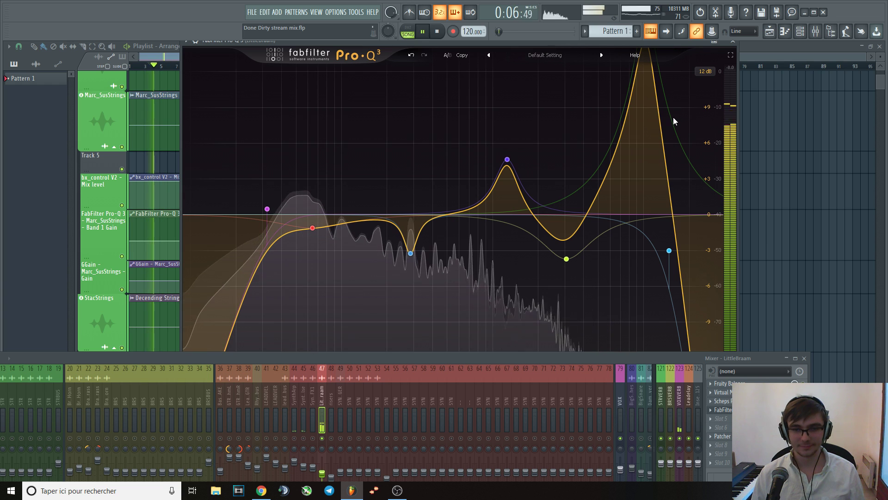
key(space)
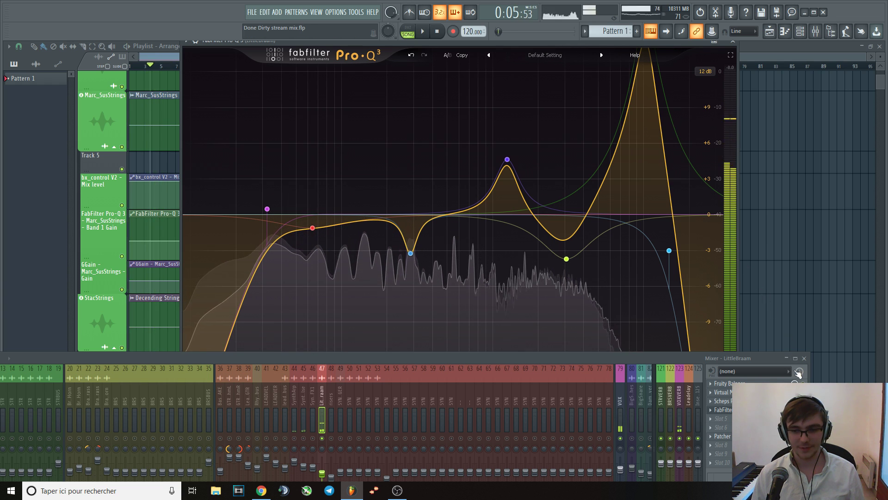
key(space)
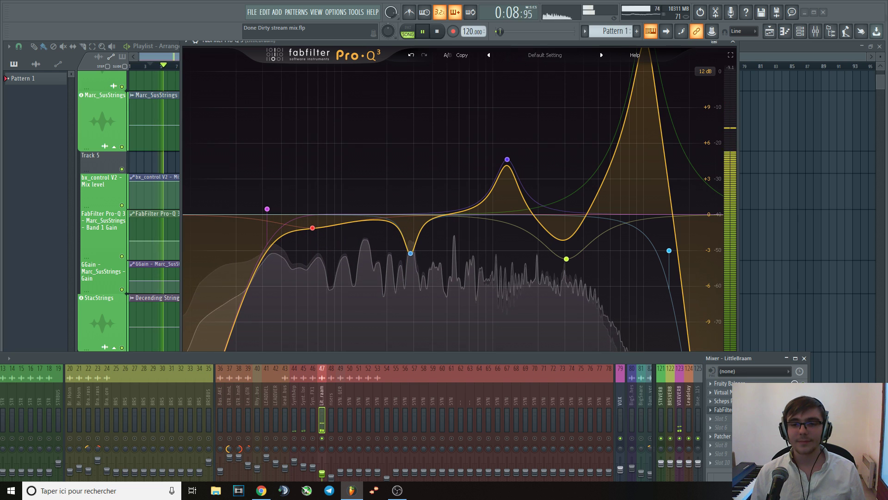
key(space)
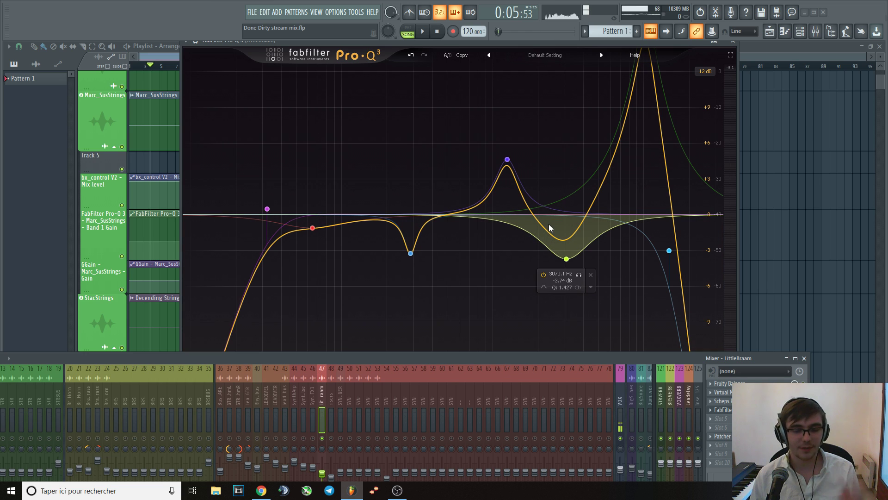
key(space)
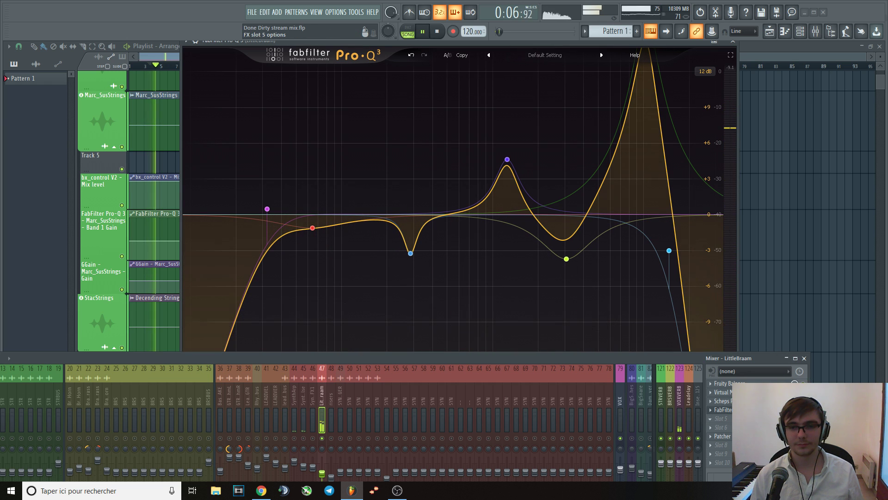
key(space)
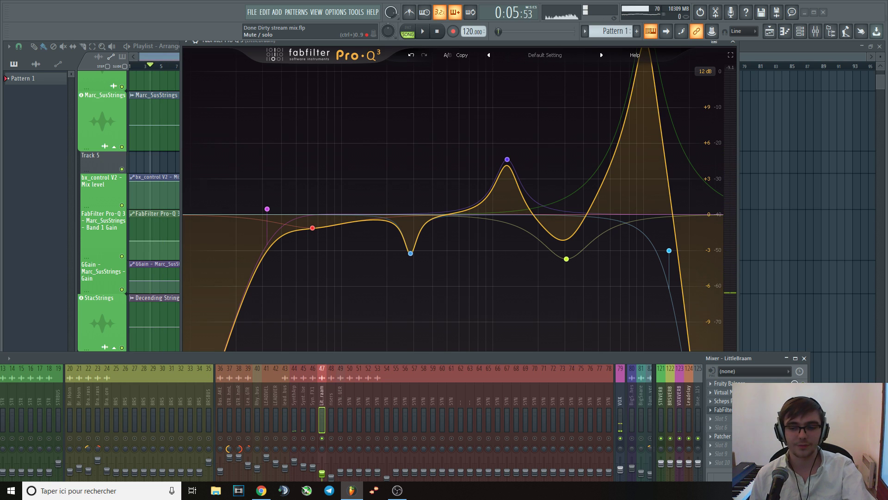
key(space)
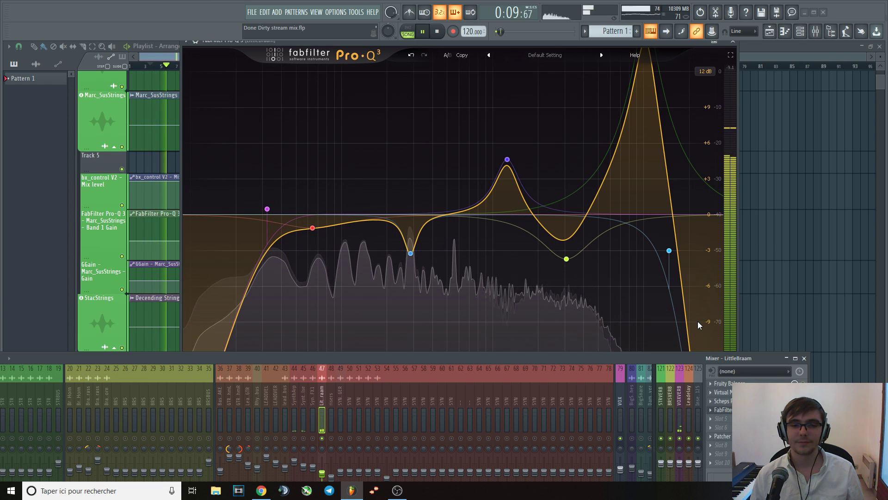
key(space)
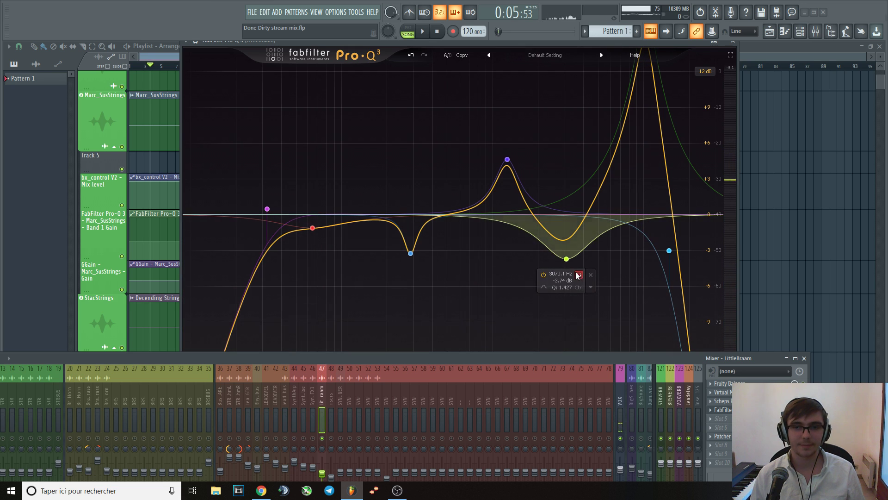
- Examine the 2016 Stereo Room and GGain routing in LittleBraam's Patcher during playback, move the mixer up and close Patcher
click(722, 436)
drag(281, 169, 364, 75)
key(space)
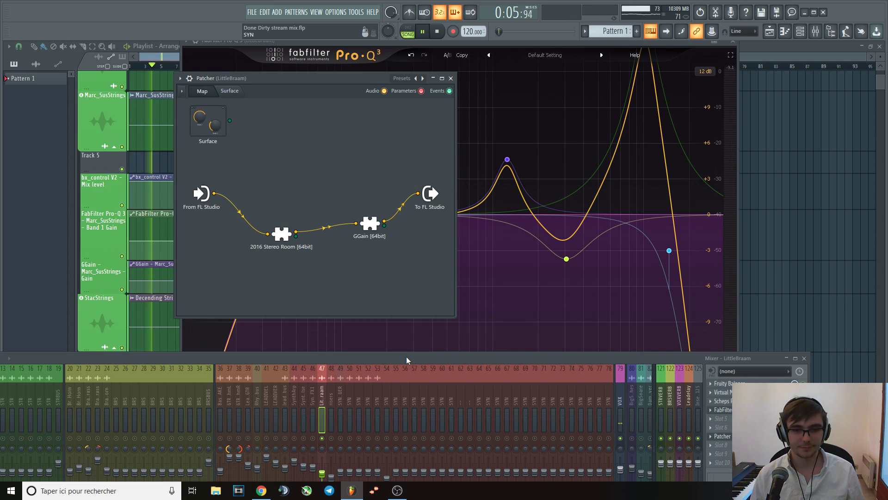
drag(406, 355, 373, 277)
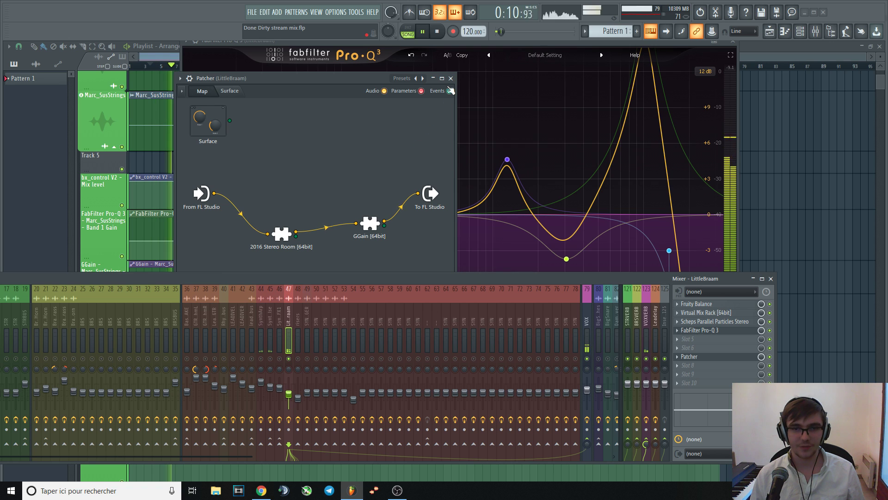
click(451, 79)
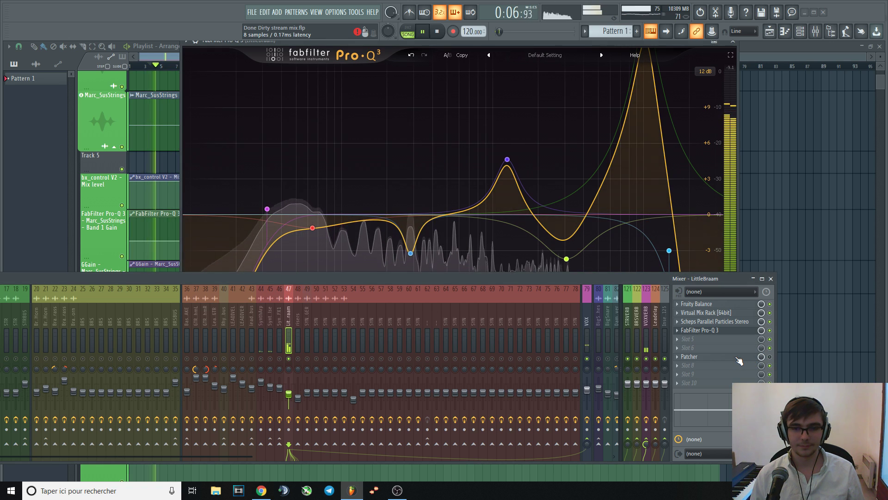
key(space)
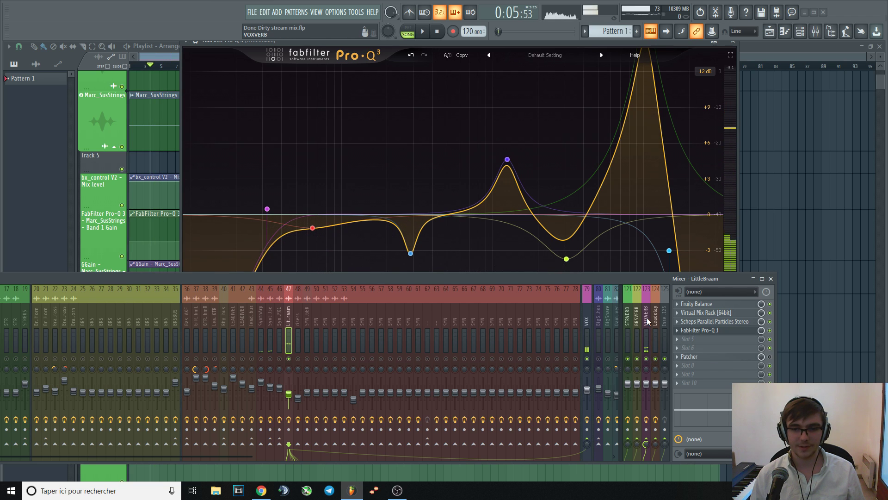
- View the VOXVERB track's effects, reselect LittleBraam and play it with its Patcher bypassed
click(647, 347)
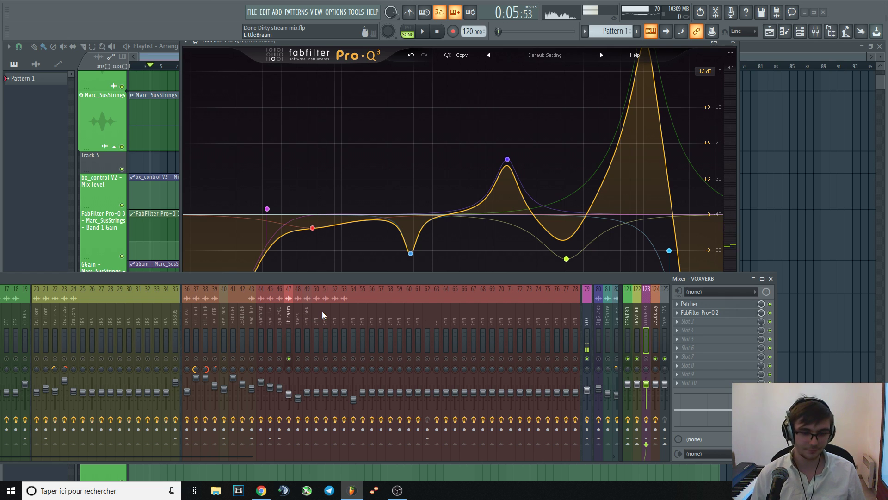
click(289, 314)
key(space)
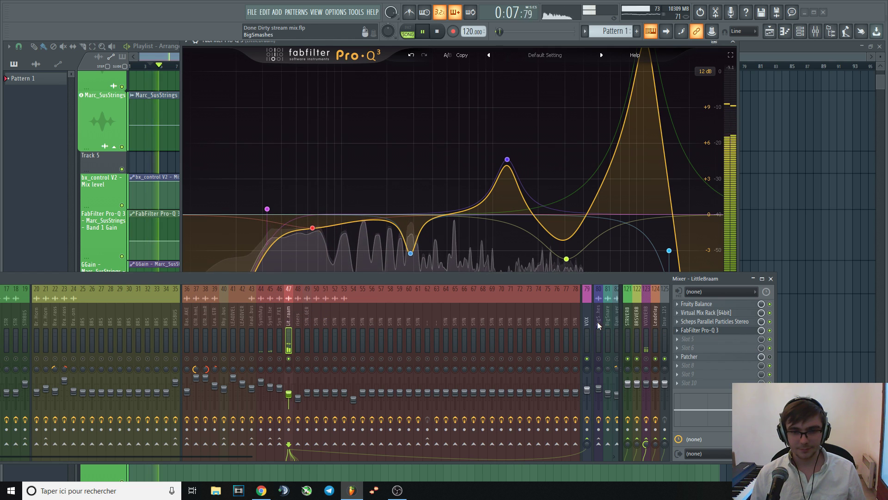
key(space)
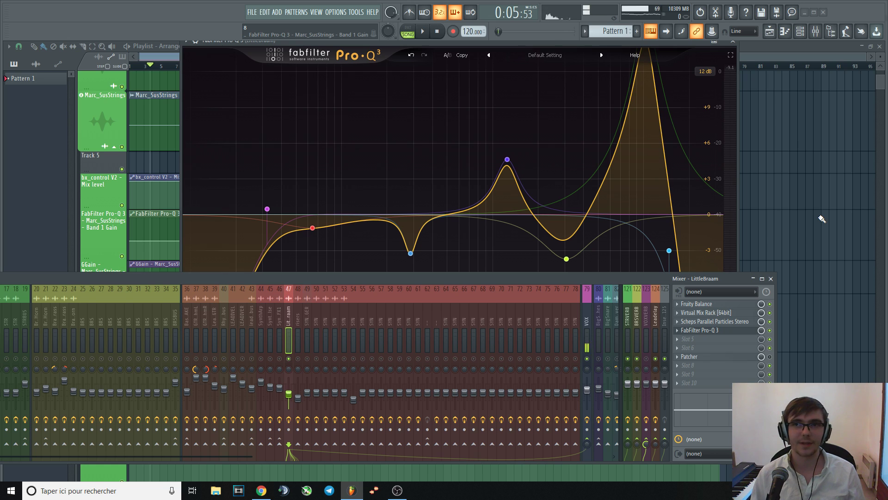
key(space)
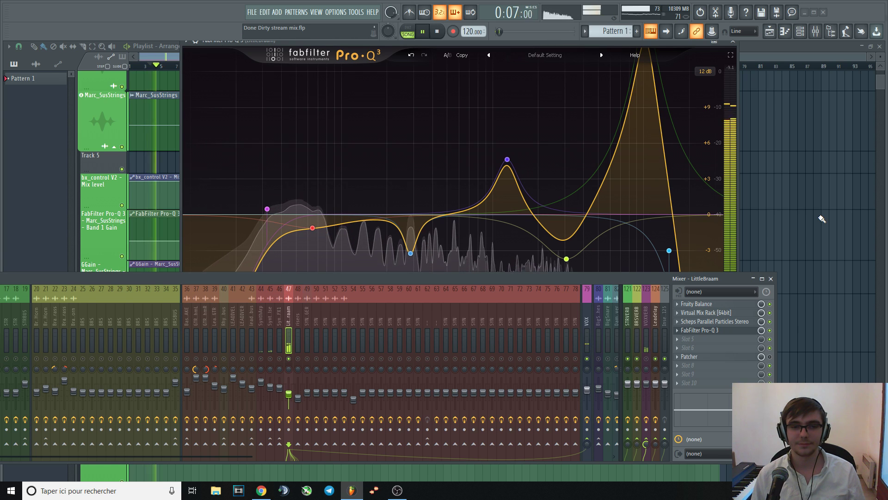
key(space)
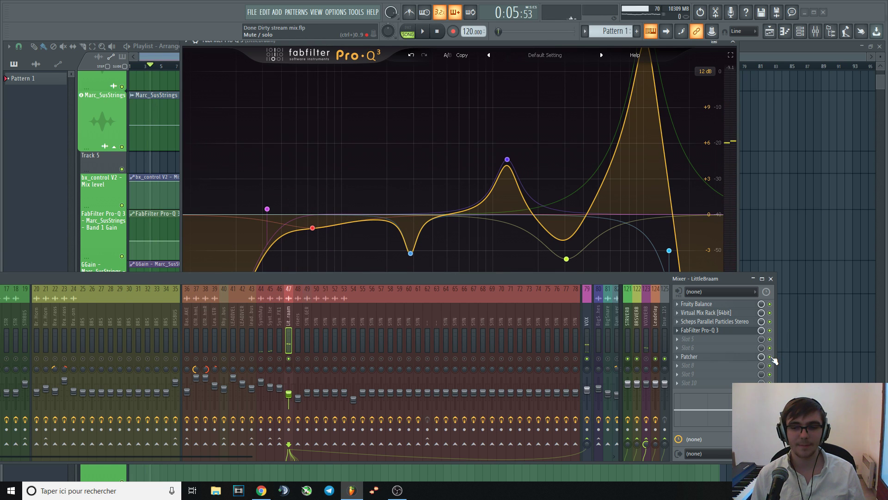
- Play LittleBraam with its Patcher enabled to compare the room reverb and the VOXVERB send
key(space)
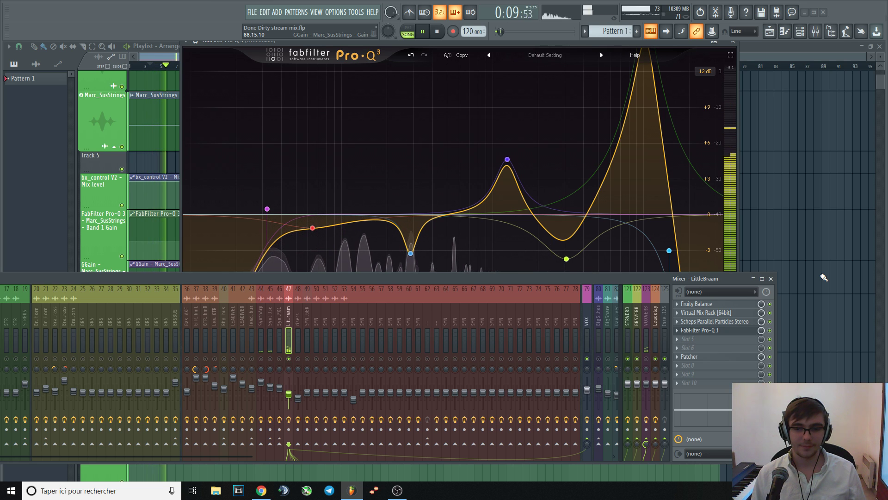
key(space)
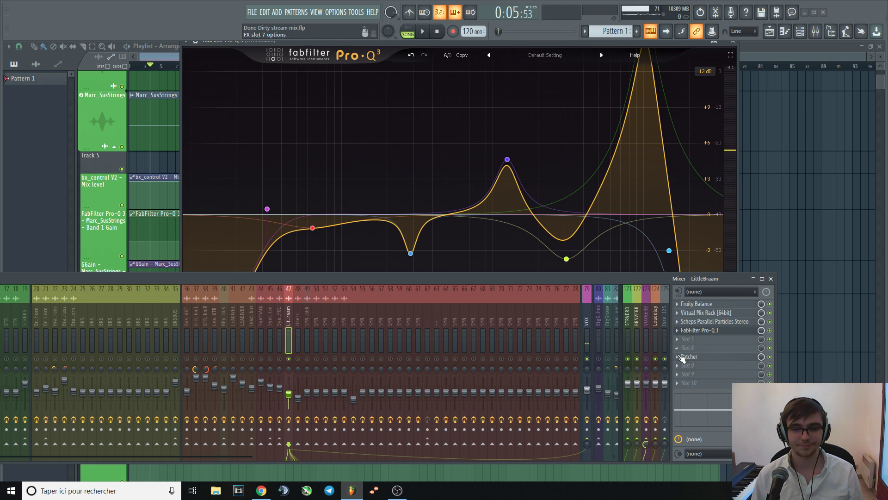
key(space)
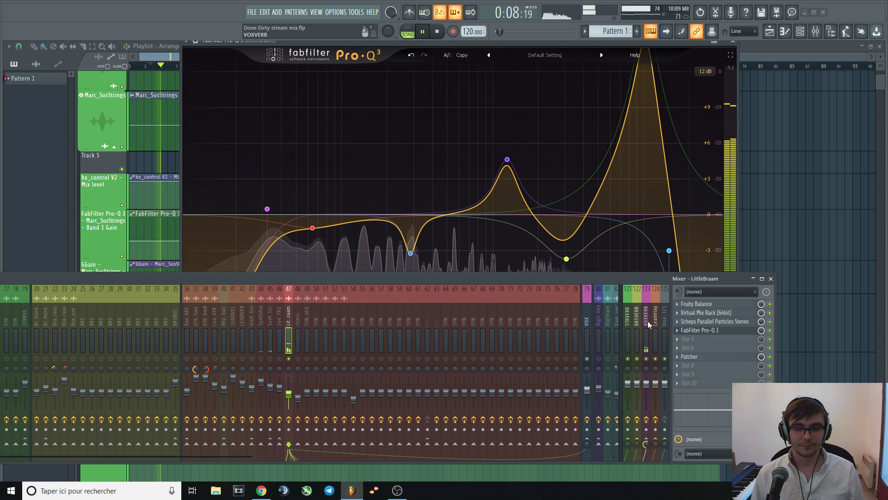
key(space)
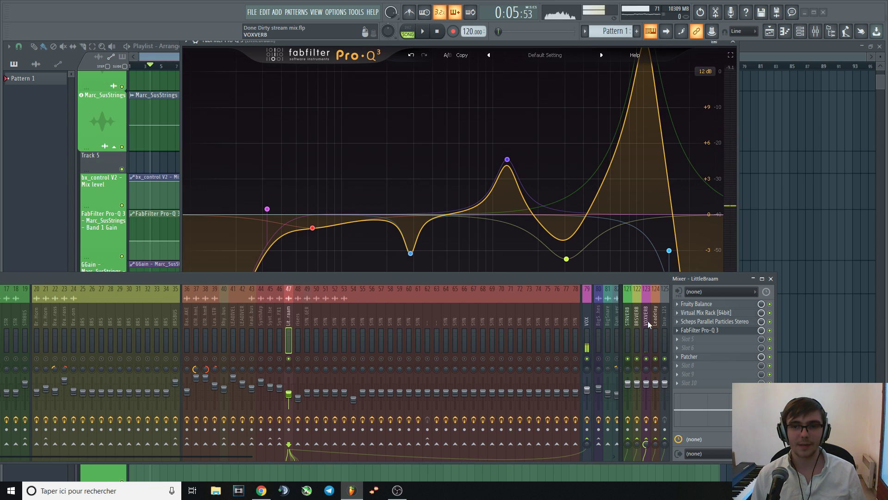
key(space)
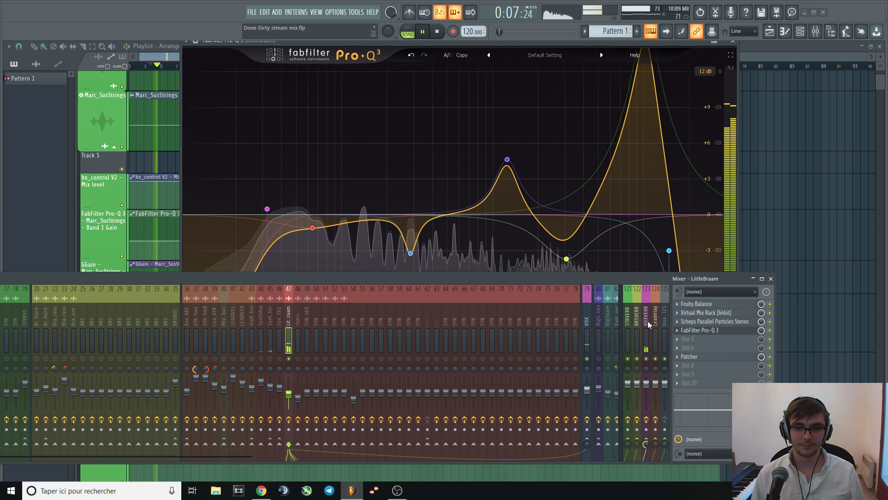
- Open FabFilter Pro-Q 2 on the VOXVERB track to examine its low cut, lower the mixer and close the plugin
click(646, 318)
key(space)
click(698, 312)
drag(353, 278, 373, 324)
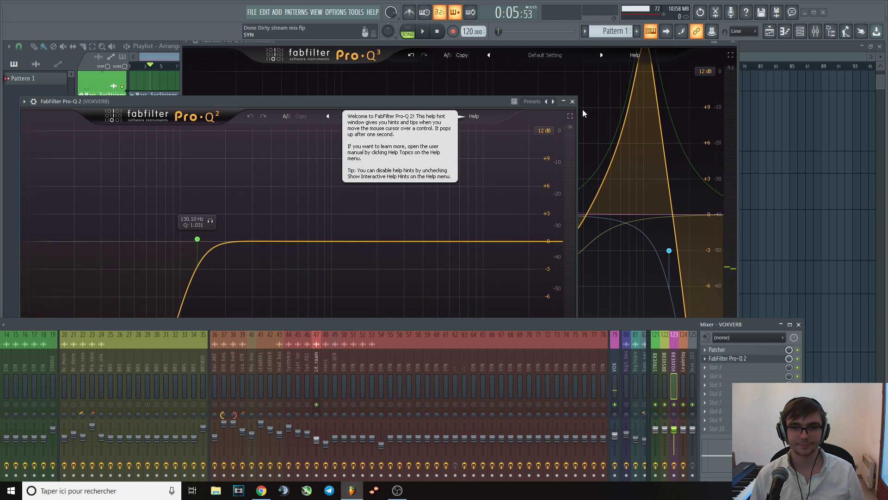
click(572, 101)
- Play LittleBraam, close its Pro-Q 3 and listen to it within the full mix
key(space)
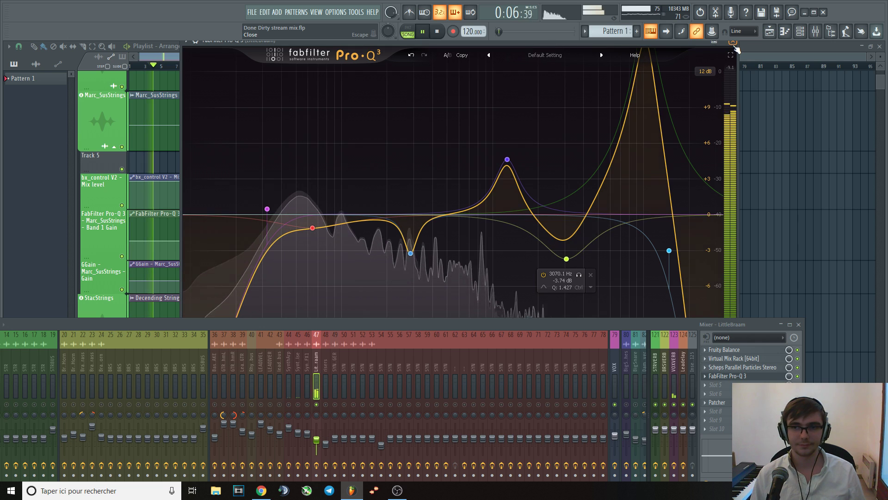
key(Escape)
key(space)
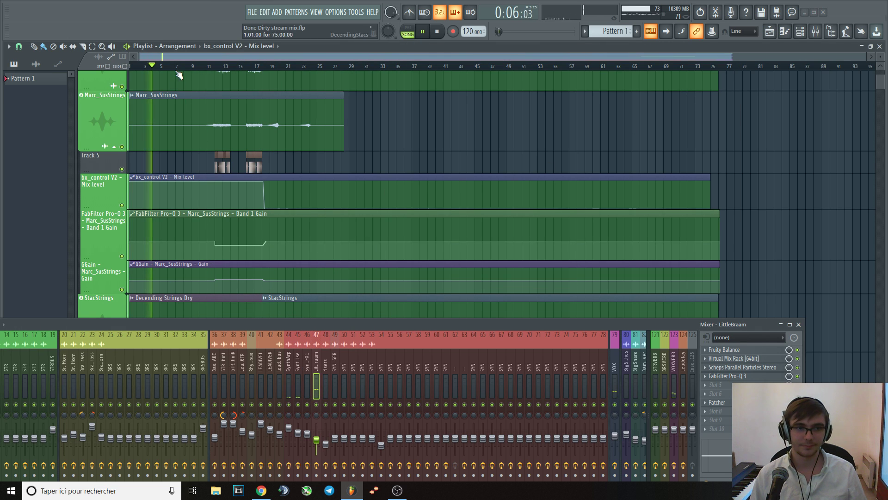
- Move the mixer up, play the synth tracks and select SynthPulse to show its effects chain
drag(373, 322, 317, 250)
key(space)
key(space)
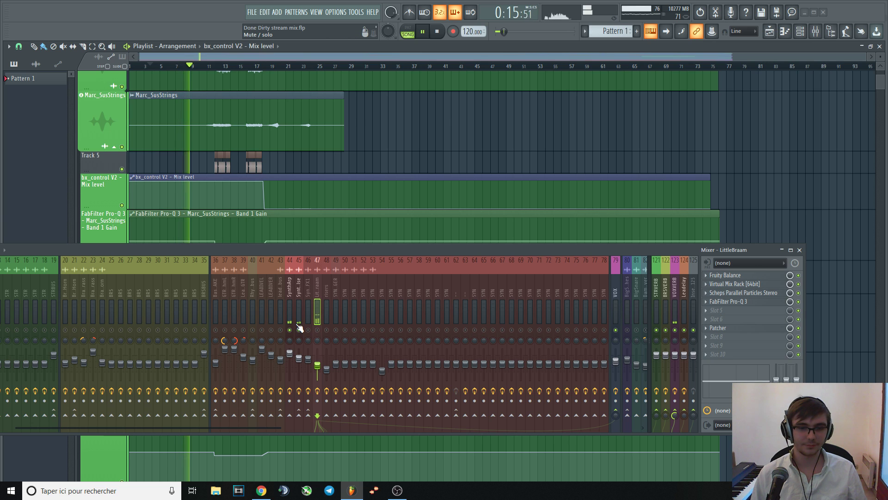
click(298, 299)
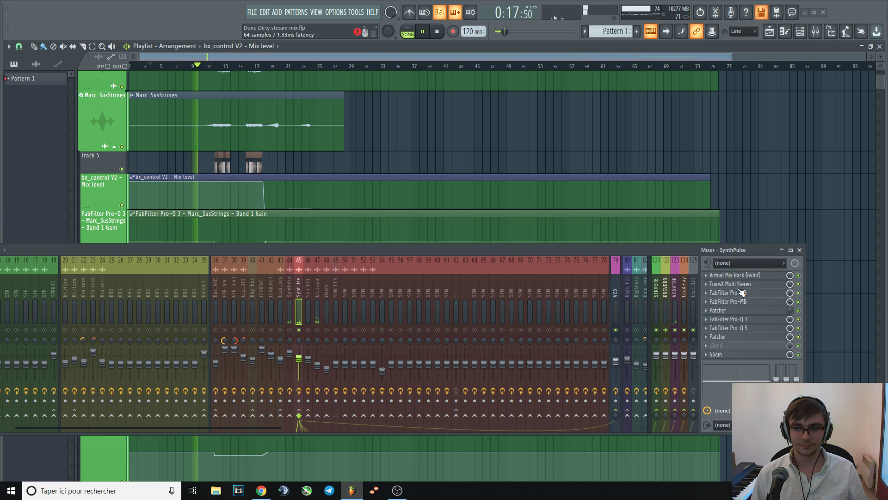
- Play several sections of the song and select SynthArp to find the passage where it sounds, around bar 37
click(371, 70)
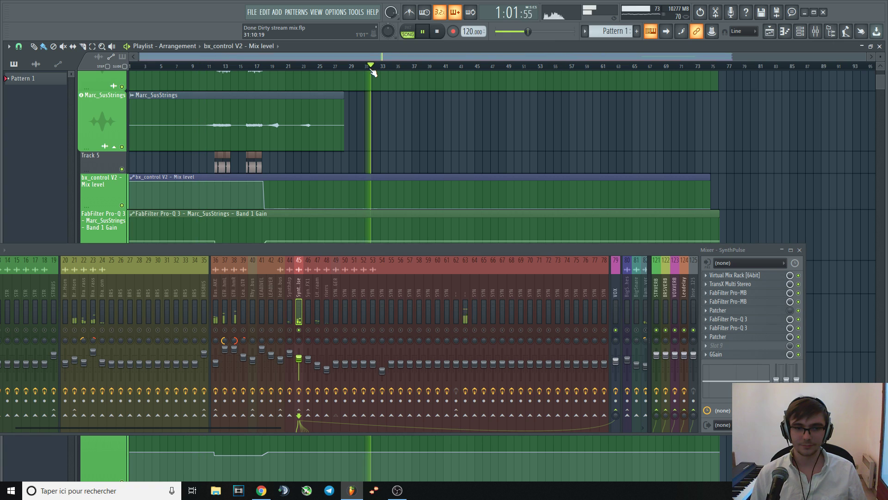
click(425, 70)
click(166, 67)
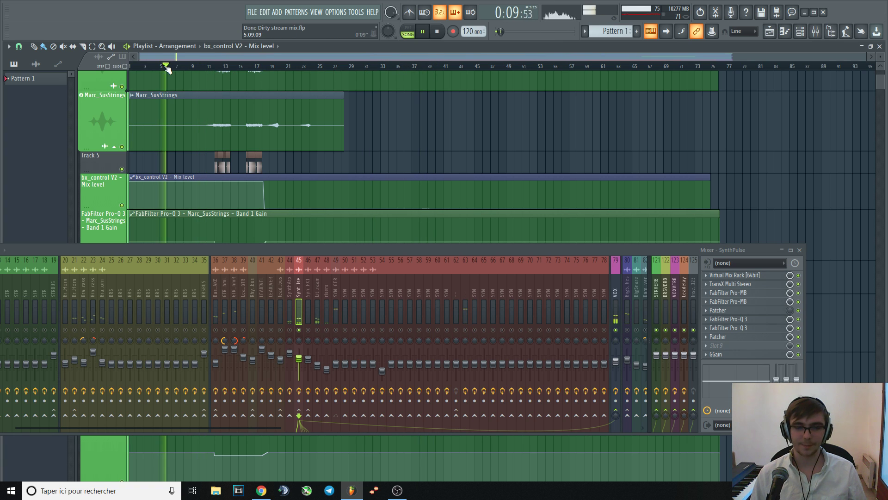
click(289, 302)
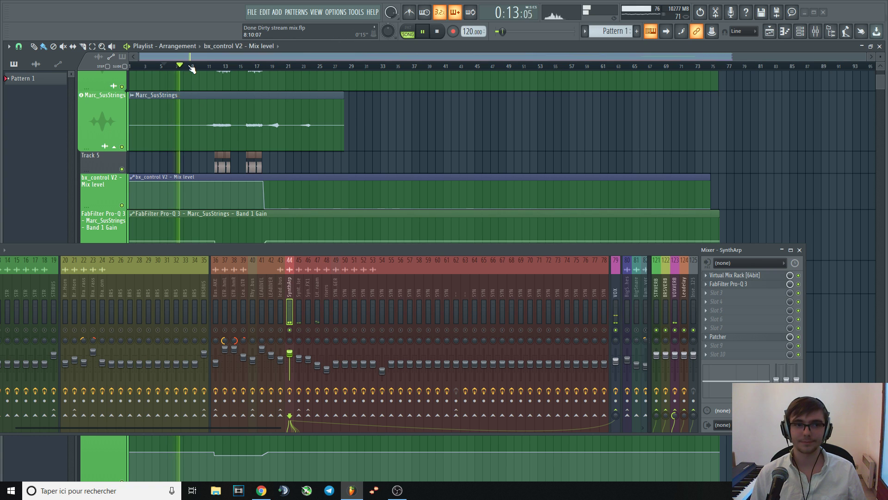
drag(405, 66, 541, 74)
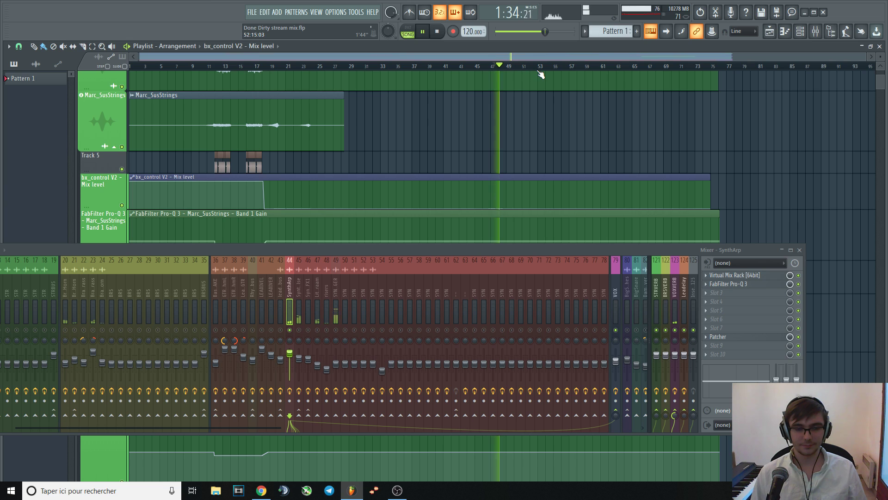
click(545, 67)
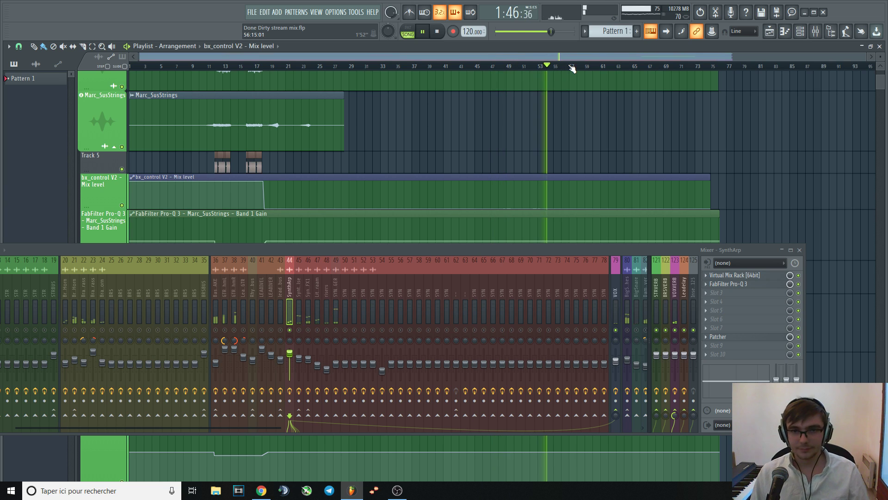
click(413, 66)
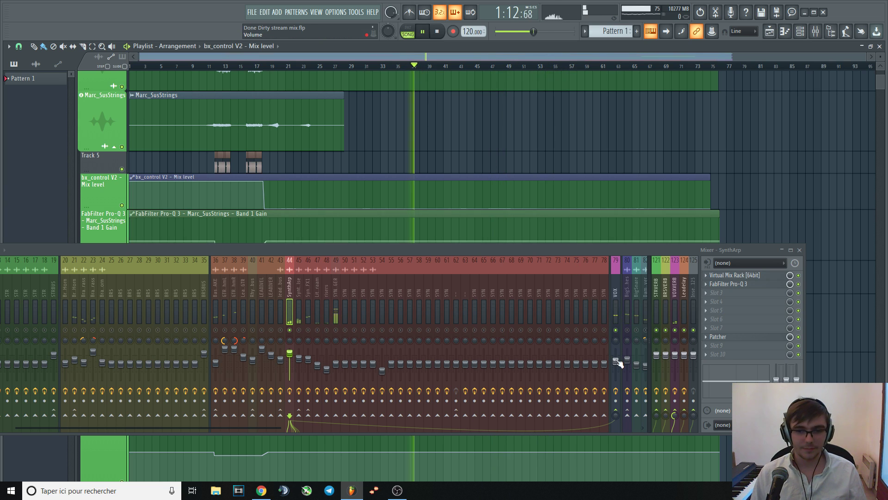
- Open FabFilter Pro-Q 3 on SynthArp and play the track, moving the mixer aside to examine the EQ curve
click(618, 361)
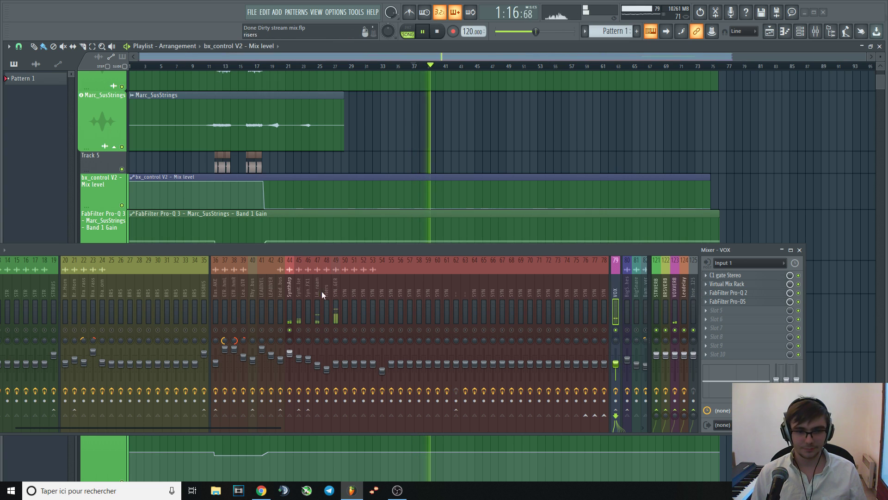
click(288, 287)
click(728, 284)
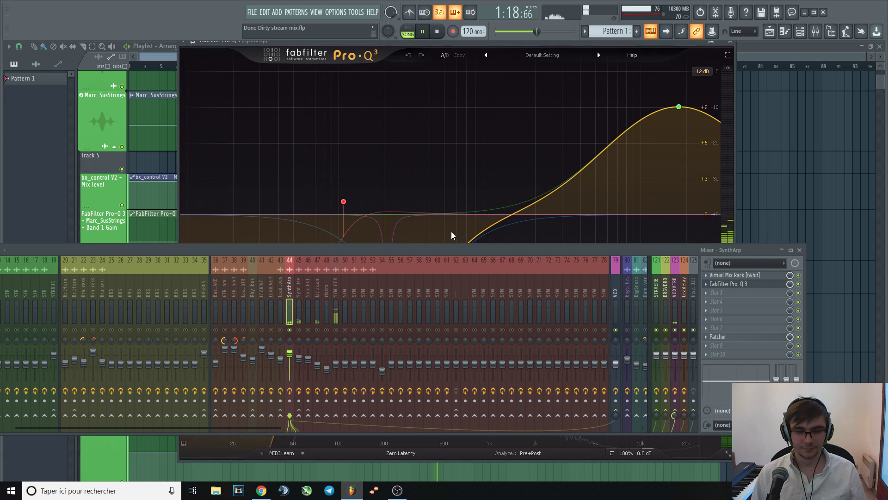
drag(504, 248, 460, 324)
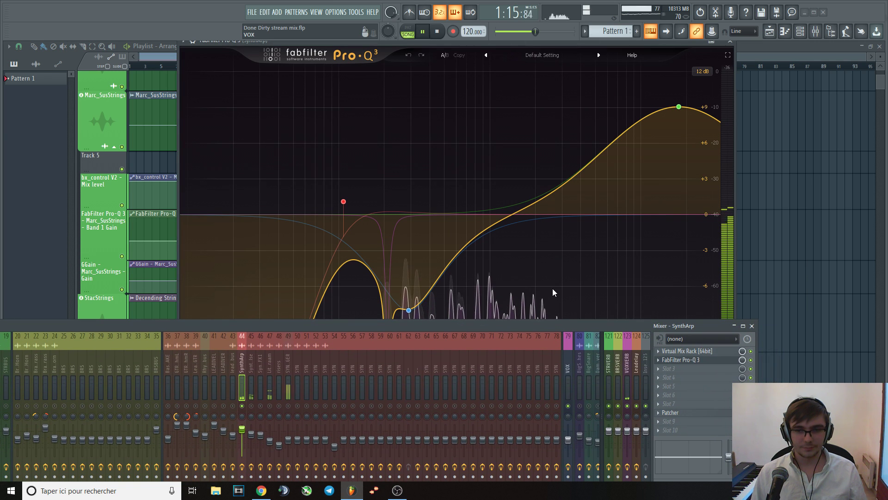
key(space)
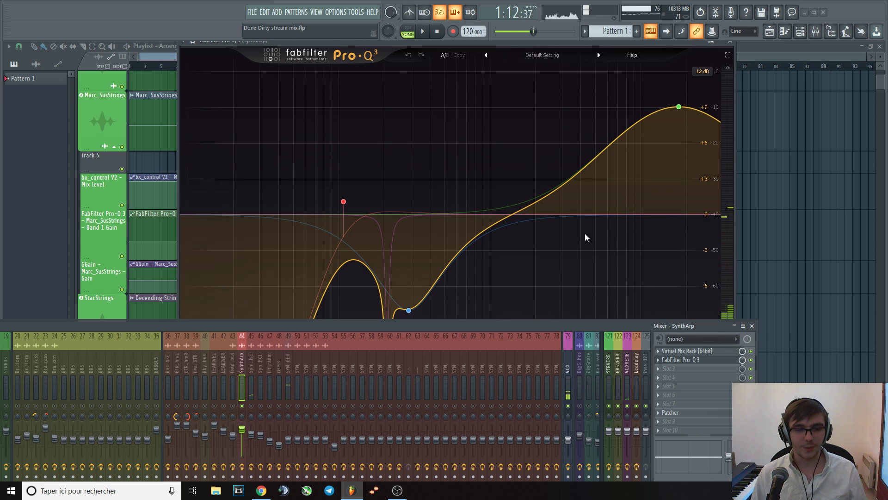
key(space)
drag(626, 324, 550, 275)
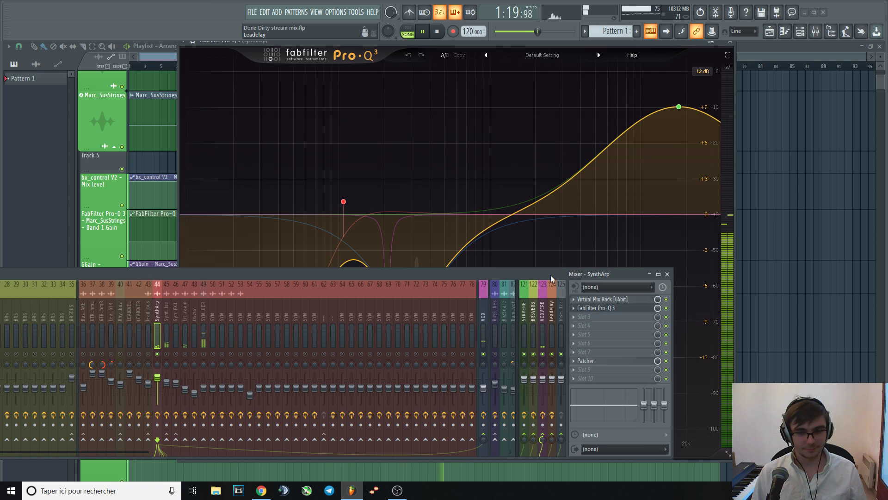
key(space)
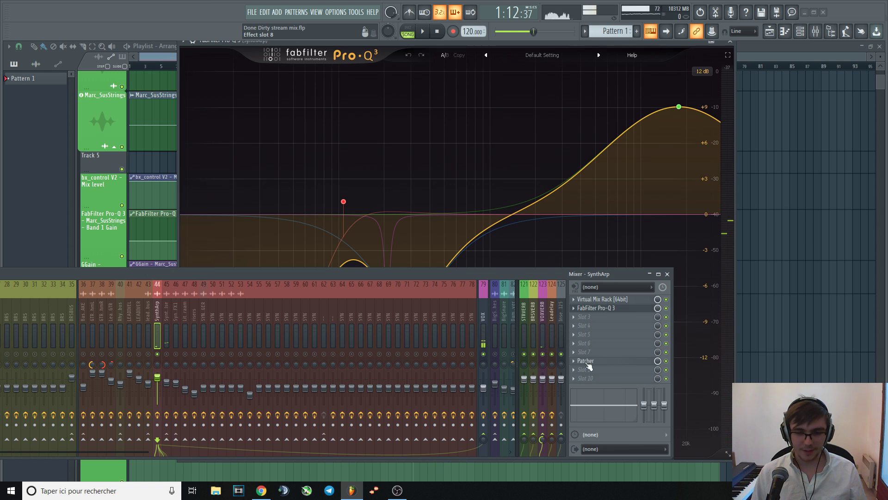
- Play SynthArp with its Patcher off and on to compare the effect
key(space)
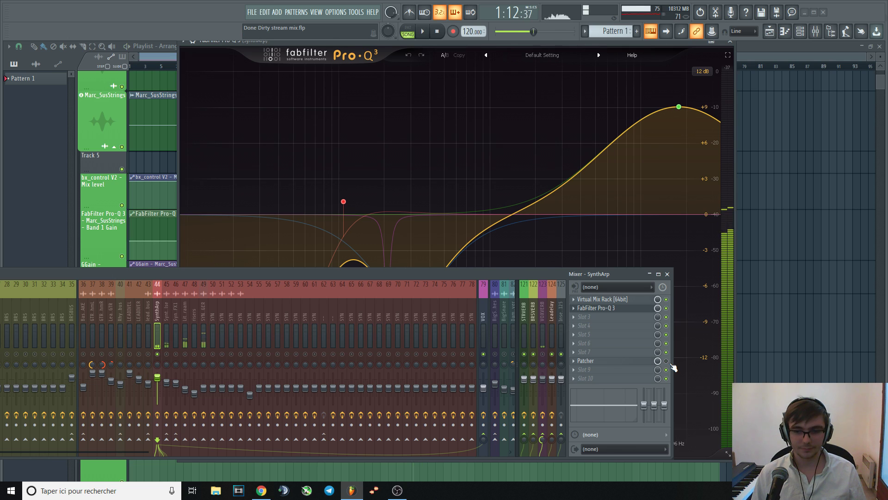
key(space)
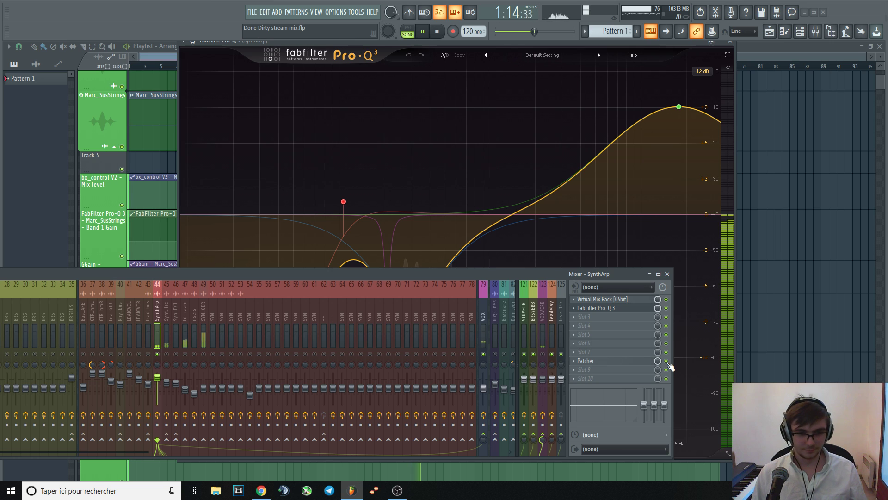
key(space)
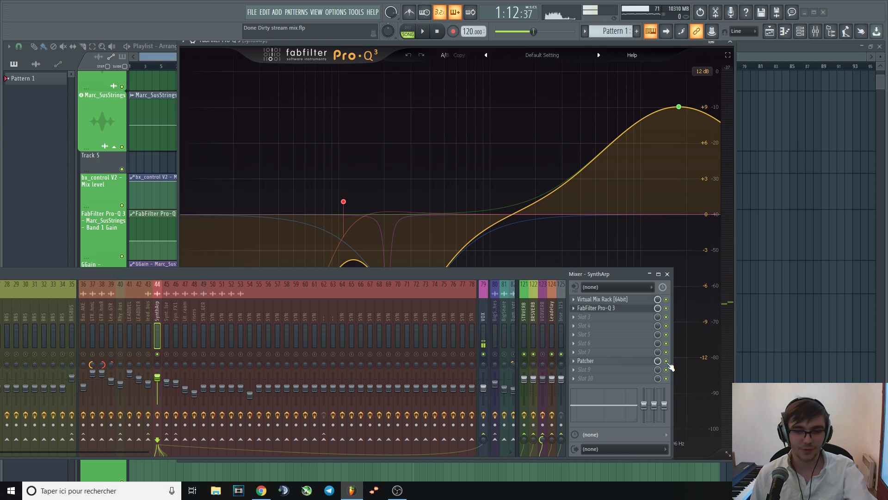
key(space)
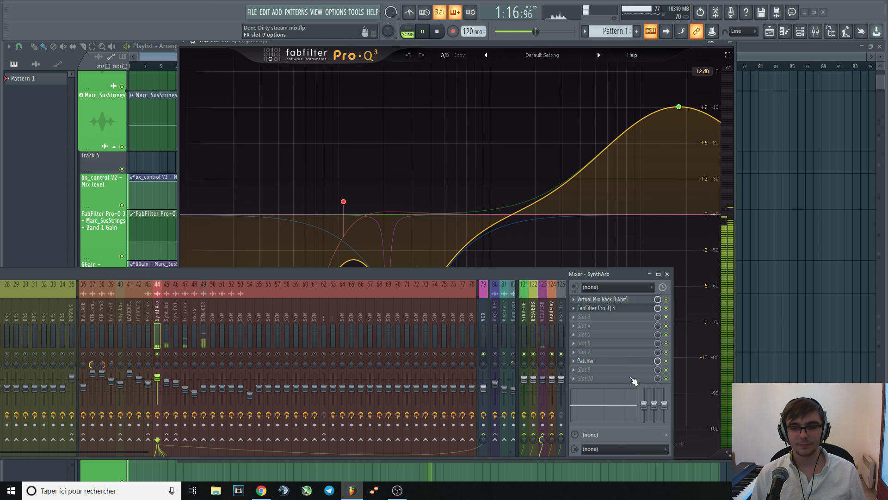
click(666, 361)
key(space)
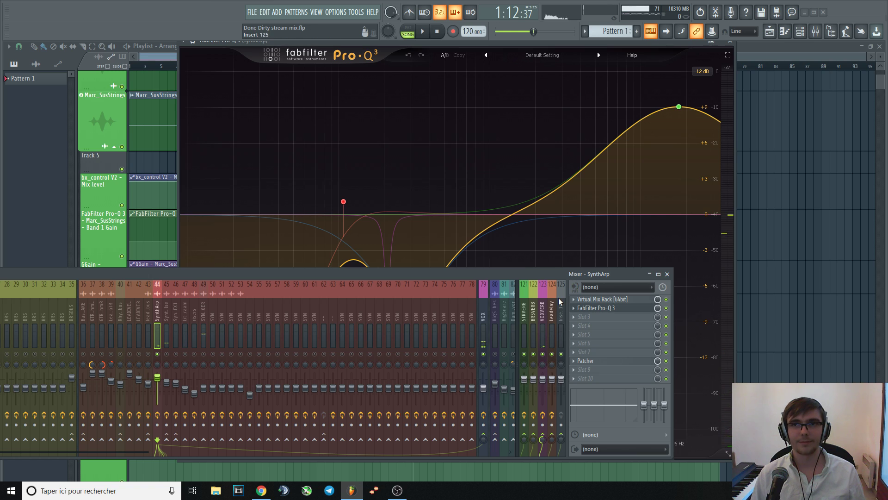
- Listen to SynthArp with its VOXVERB send from bar 37 and close Pro-Q 3
key(space)
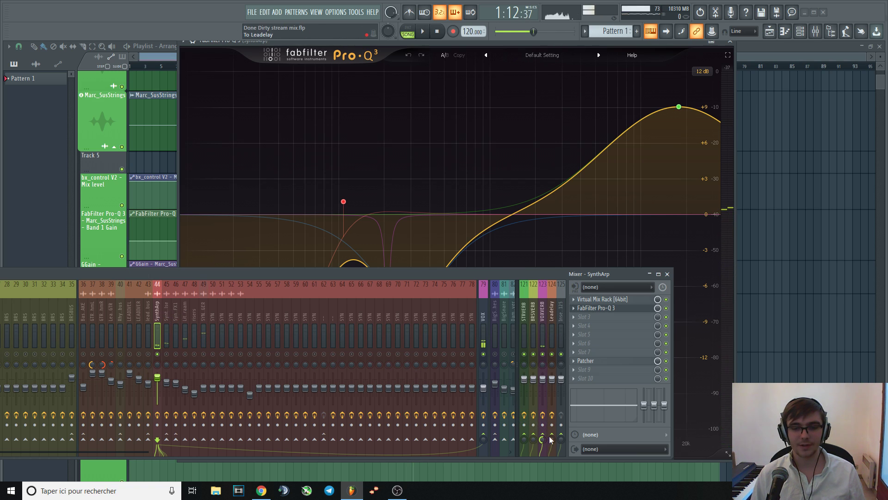
key(space)
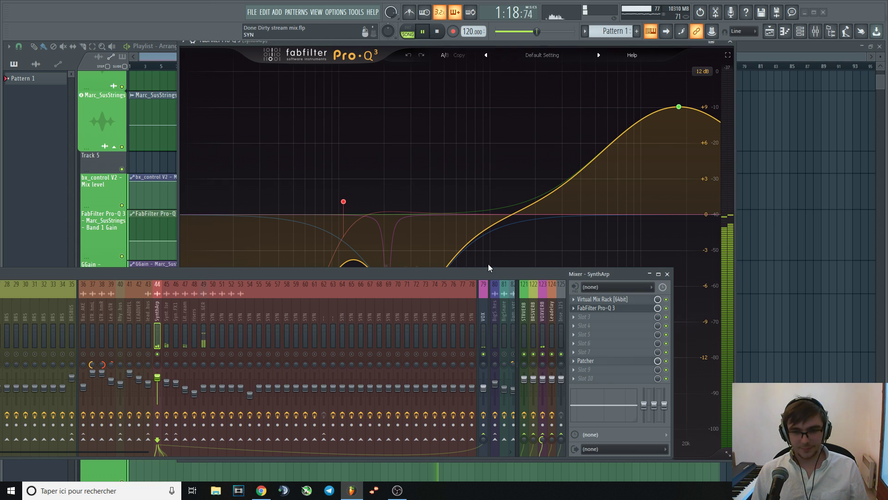
key(space)
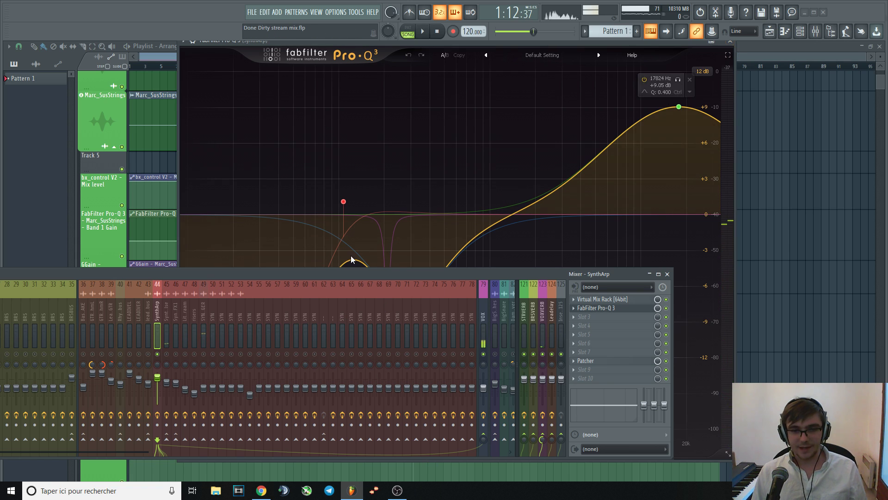
click(731, 42)
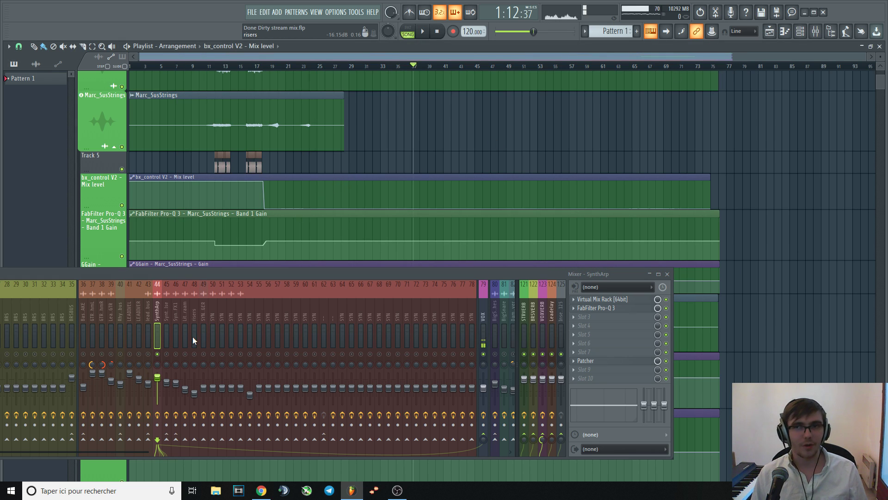
- Replay the passage, select SynthPulse to show its effects chain and play the intro from about bar 6
key(space)
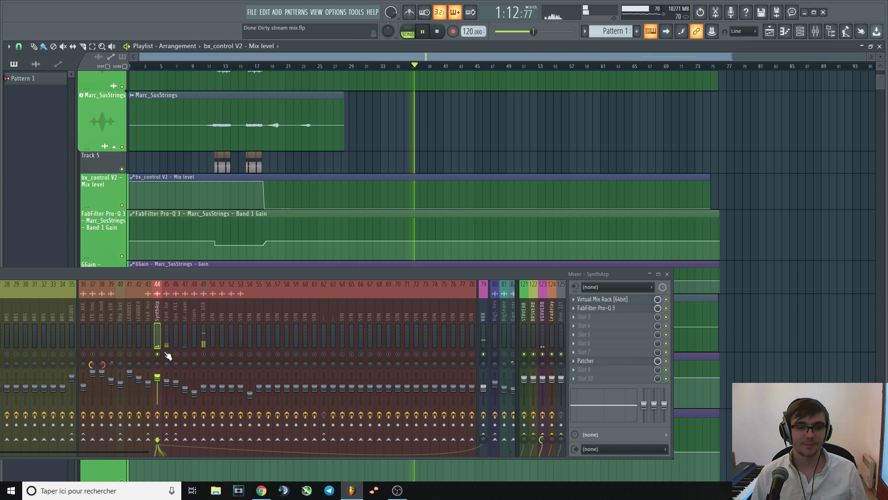
click(164, 312)
key(space)
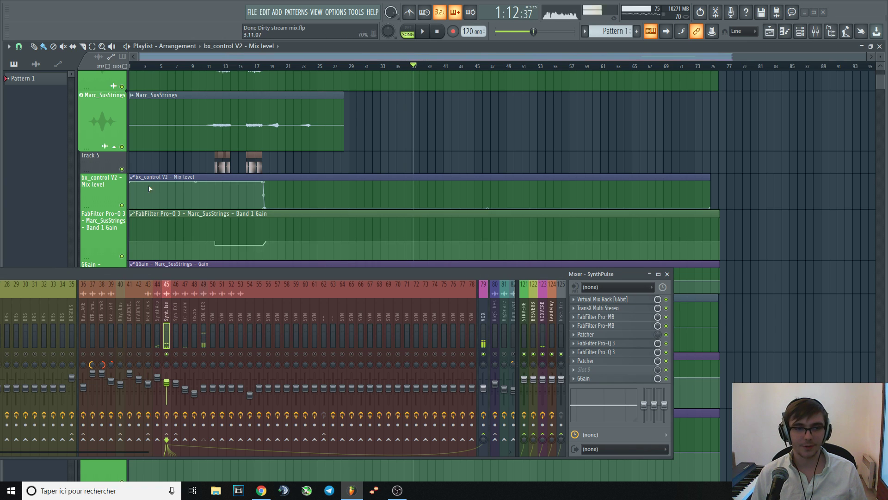
click(174, 67)
key(space)
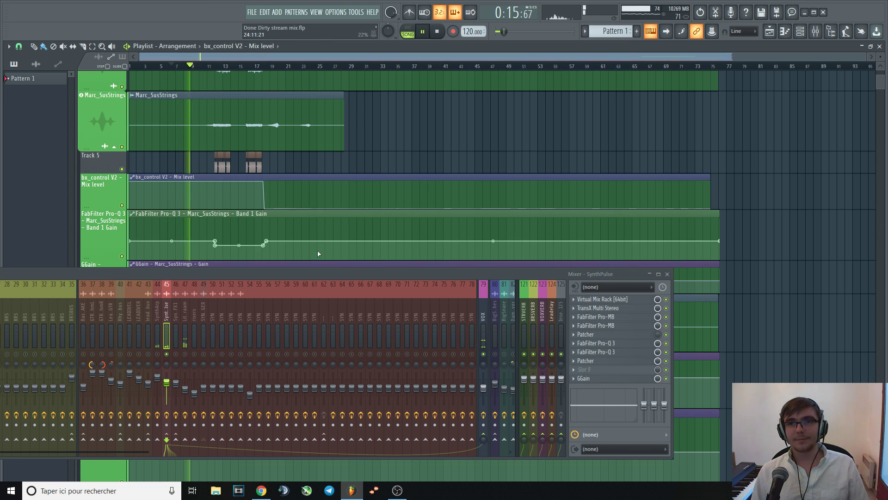
key(space)
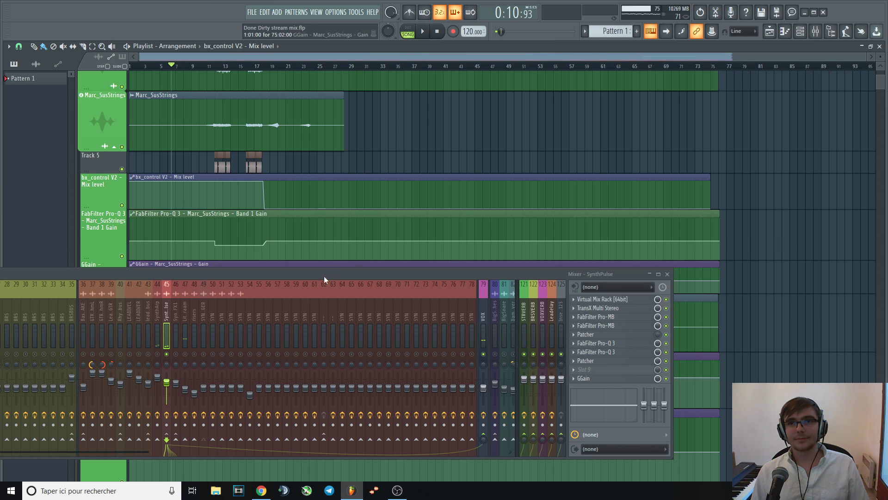
- Play the intro with all tracks active from about bars 6 and 8, then solo SynthPulse for comparison
key(space)
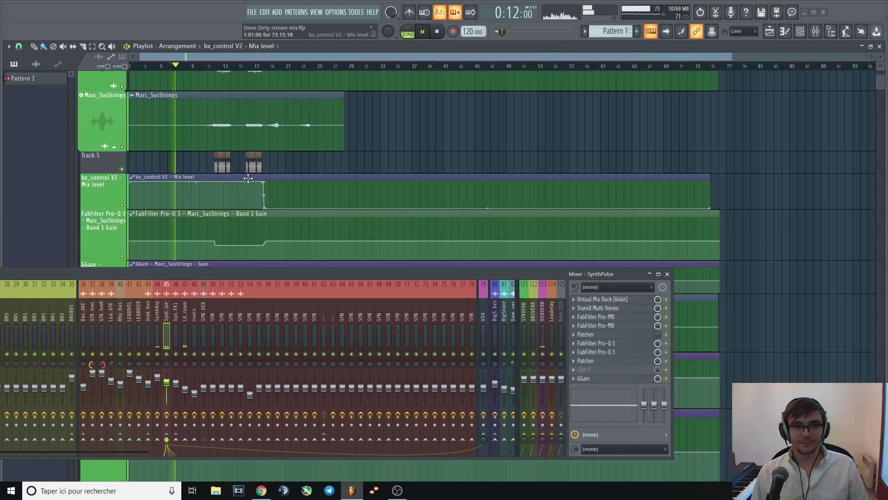
key(space)
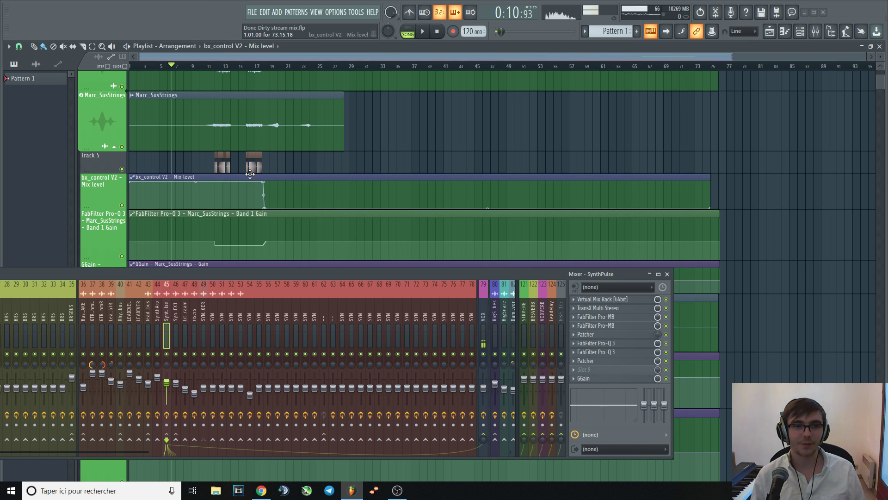
click(191, 67)
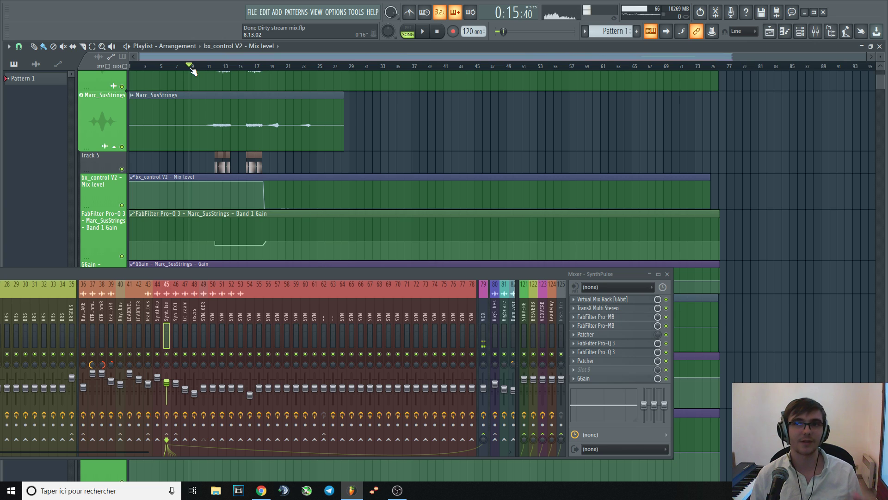
key(space)
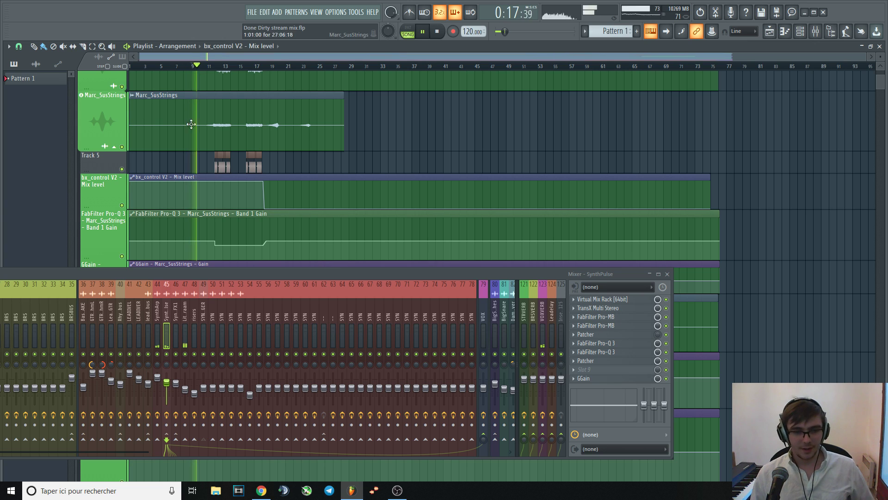
right_click(166, 354)
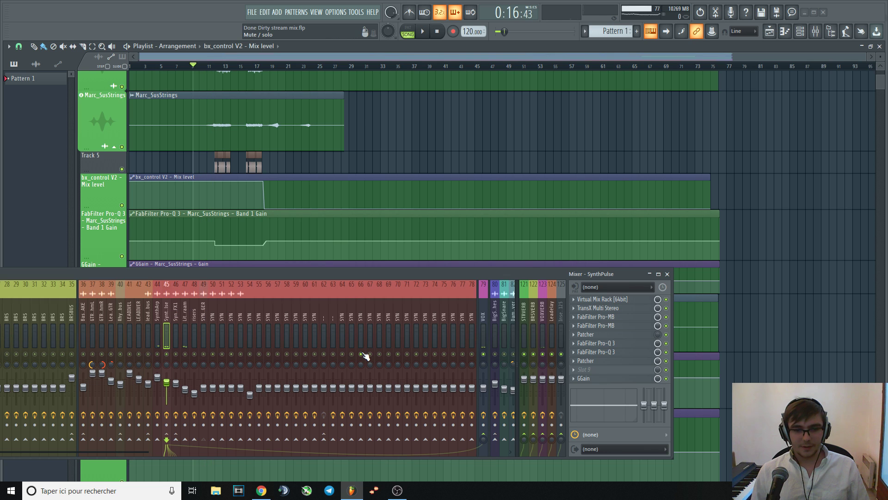
key(space)
- Select leadbus to show its effects chain, return to the synth tracks and replay the intro from about bar 8
drag(146, 451, 495, 426)
click(507, 309)
key(space)
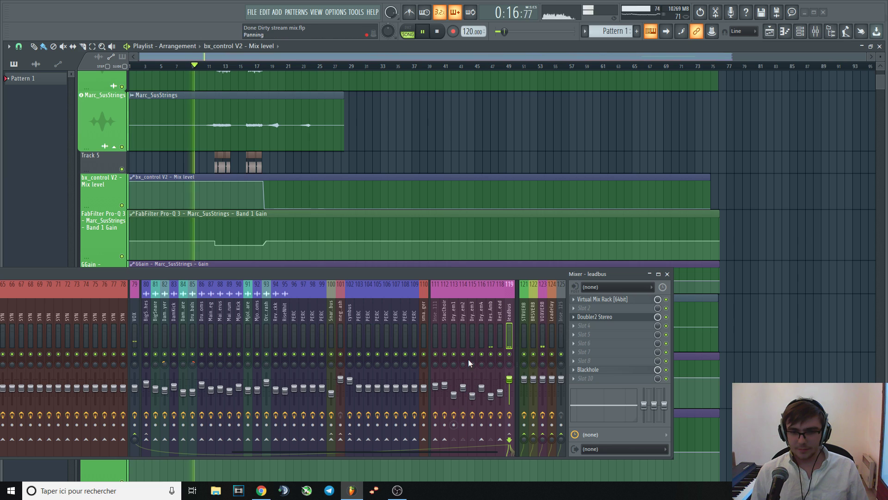
drag(398, 448, 74, 433)
key(space)
click(182, 66)
key(space)
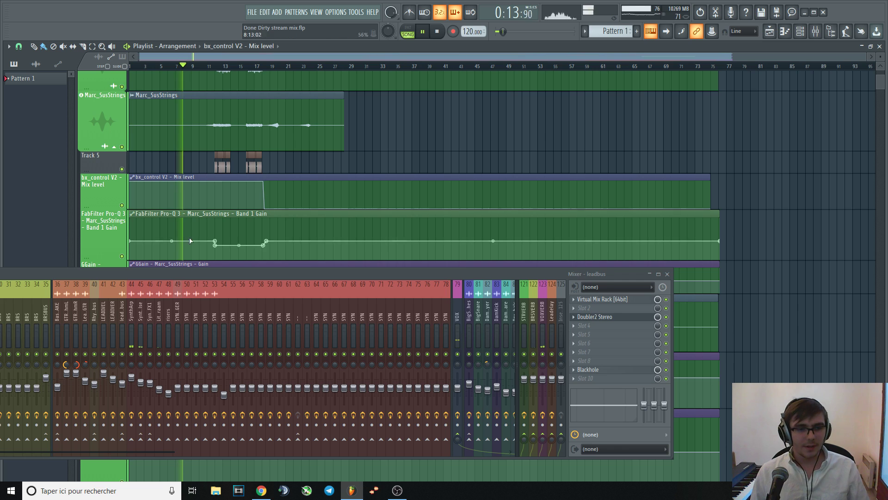
- Select SynthPulse and listen to it soloed at several points of the intro, returning to about bar 8
click(141, 306)
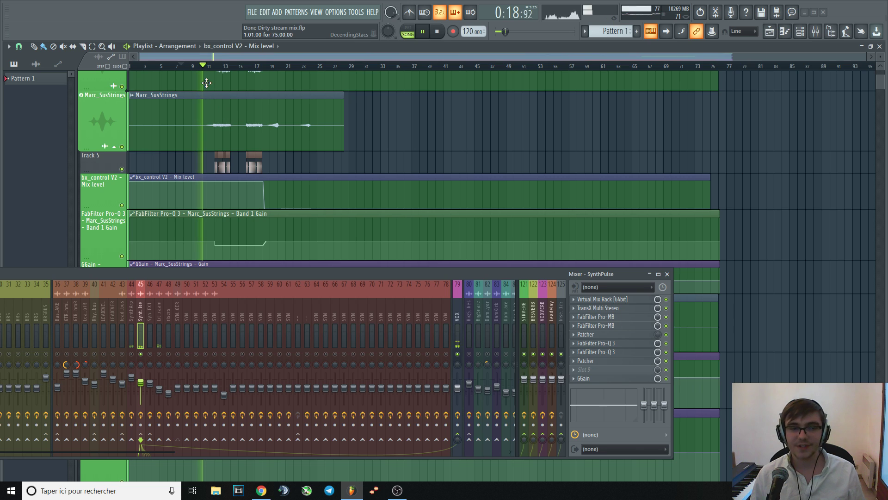
click(183, 65)
click(223, 66)
click(252, 66)
click(286, 66)
click(184, 66)
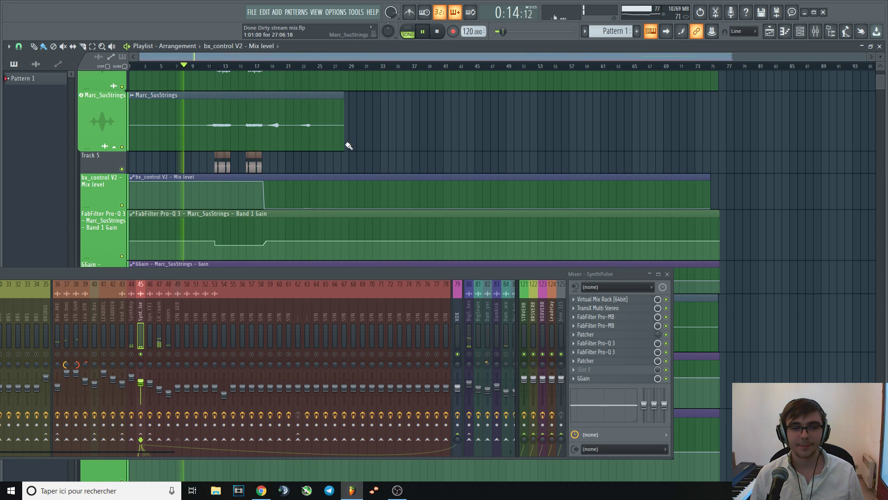
- Lower the mixer window, bring the synth tracks into view in the playlist and replay the intro from about bar 8
drag(357, 268, 401, 377)
scroll(390, 209, up, 3)
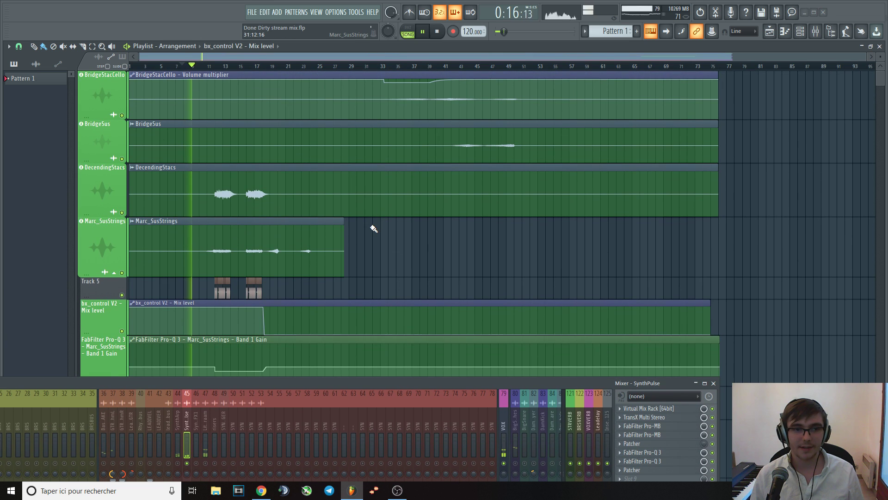
scroll(370, 230, down, 8)
scroll(373, 228, down, 9)
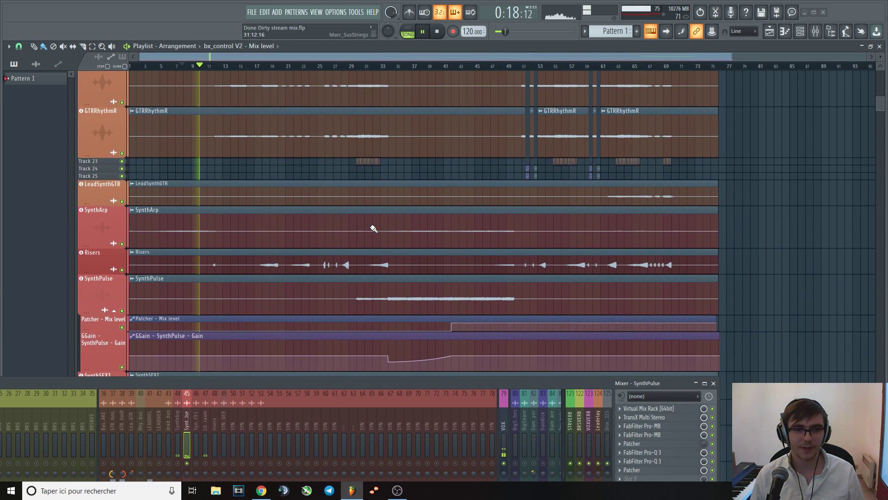
key(space)
key(space)
scroll(370, 228, down, 4)
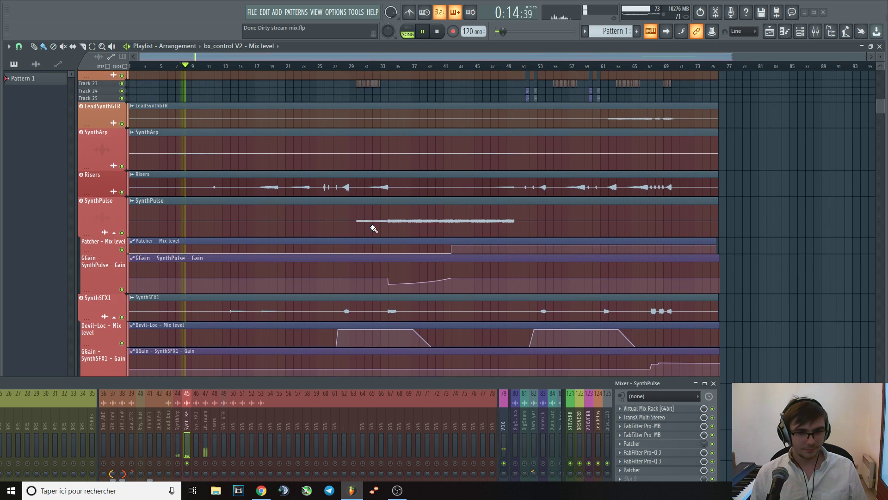
- Enlarge the SynthPulse track to examine its waveform and play its louder section from about bars 29 and 33
drag(90, 202, 90, 366)
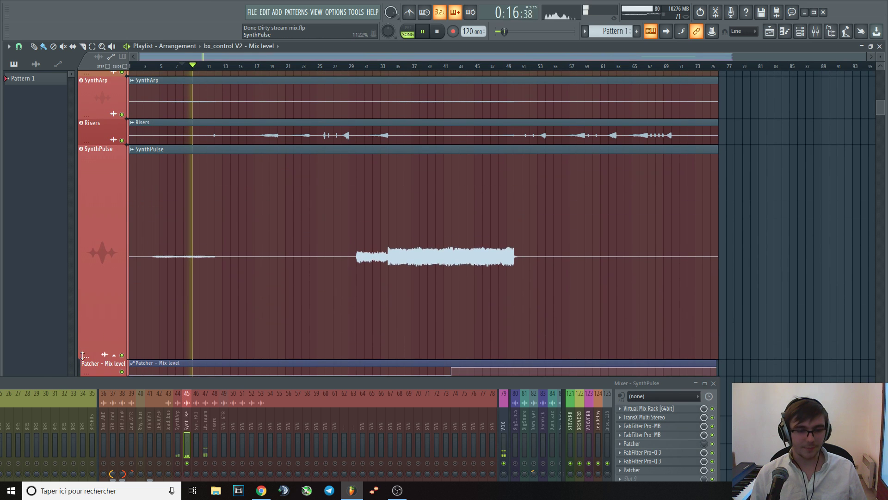
scroll(246, 245, down, 3)
drag(90, 305, 90, 336)
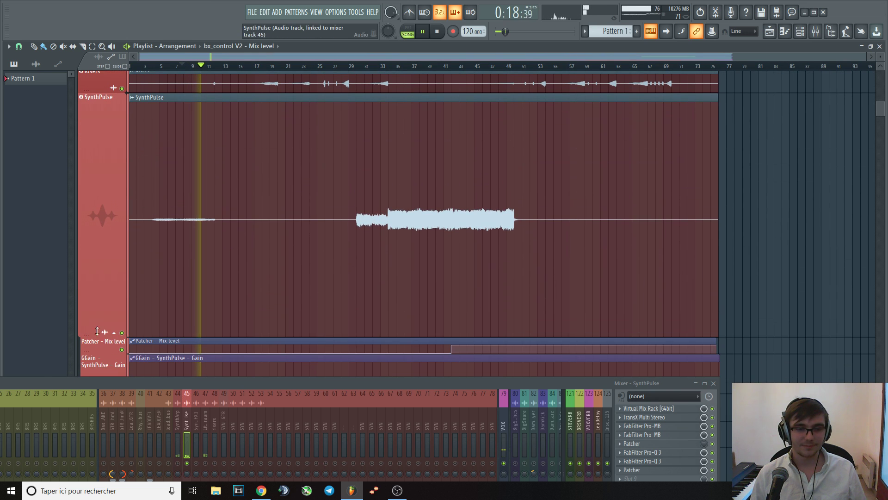
click(353, 67)
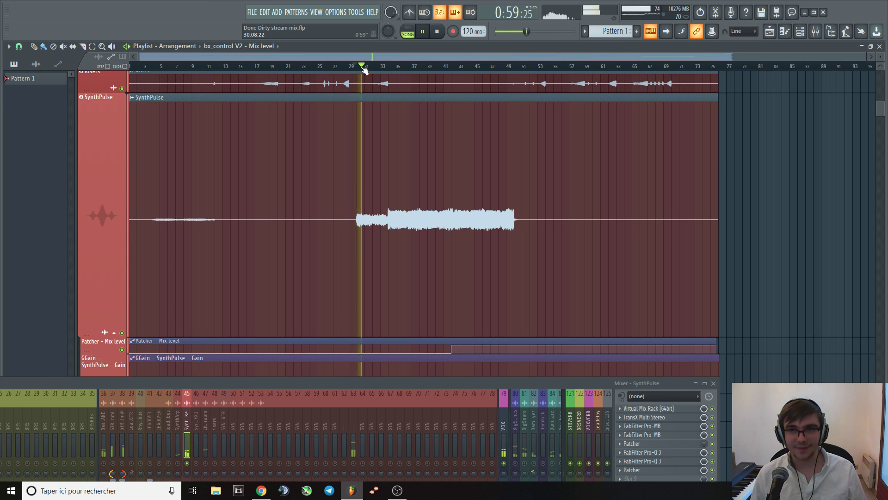
click(383, 67)
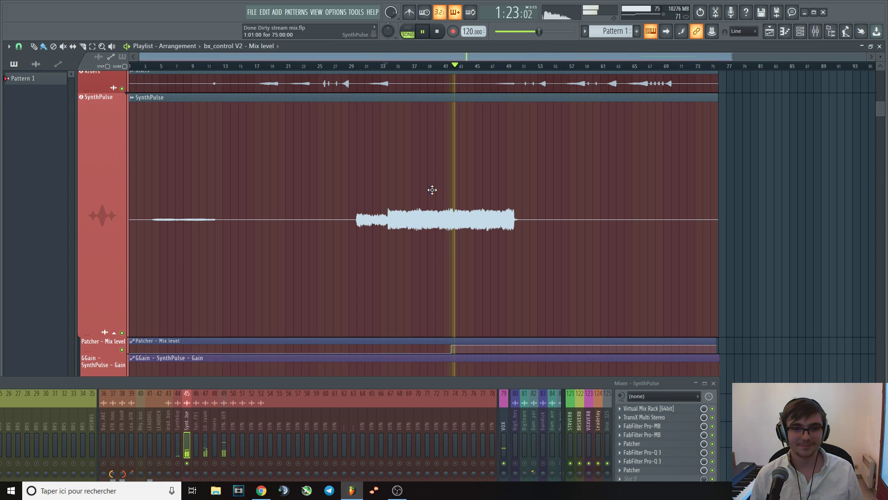
key(space)
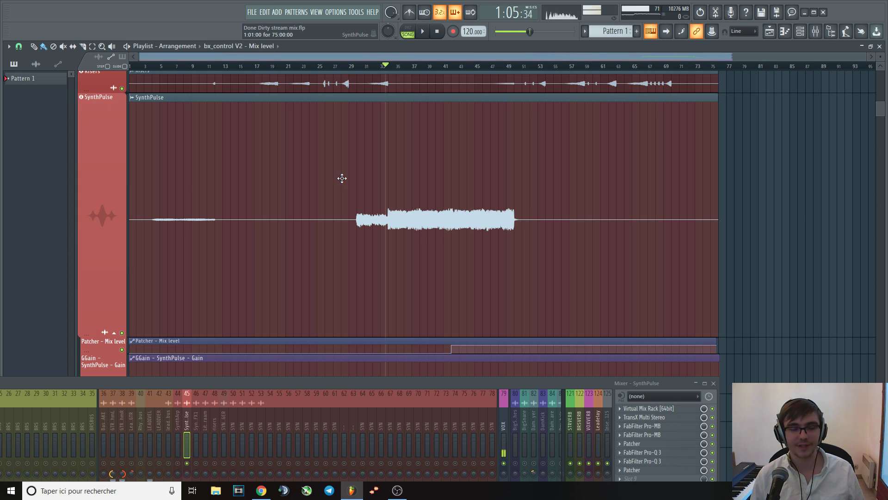
- Return the playhead to about bar 6 and reduce the height of the SynthPulse track
click(171, 67)
mouse_move(190, 382)
mouse_down()
mouse_move(190, 320)
mouse_move(187, 369)
mouse_up()
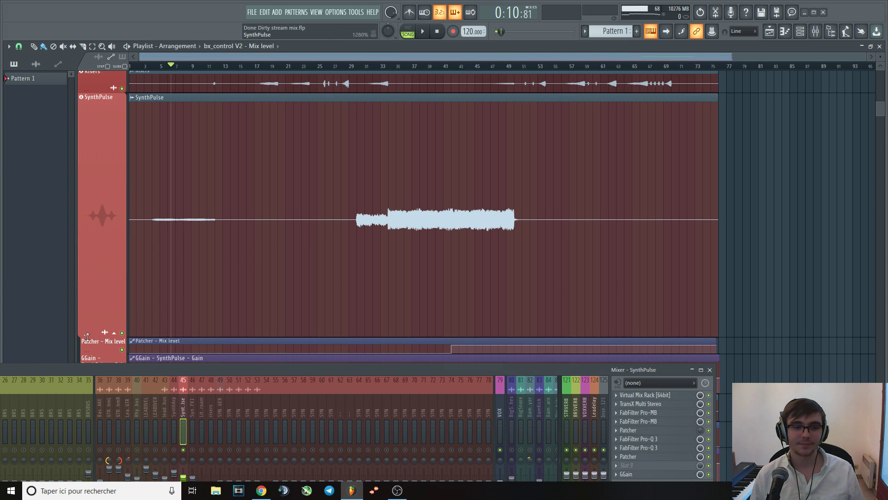
drag(126, 336, 128, 172)
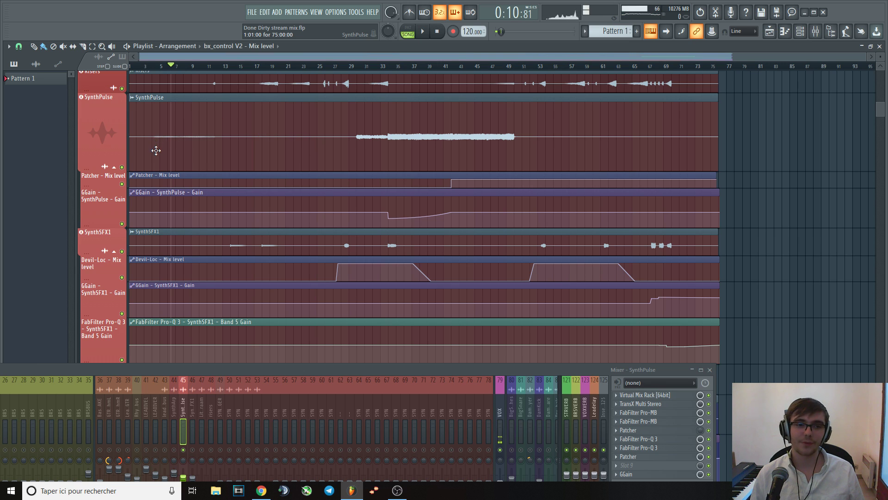
- Enlarge SynthPulse's GGain gain and Patcher mix level automation tracks while the intro plays, and return playback to about bar 8
key(space)
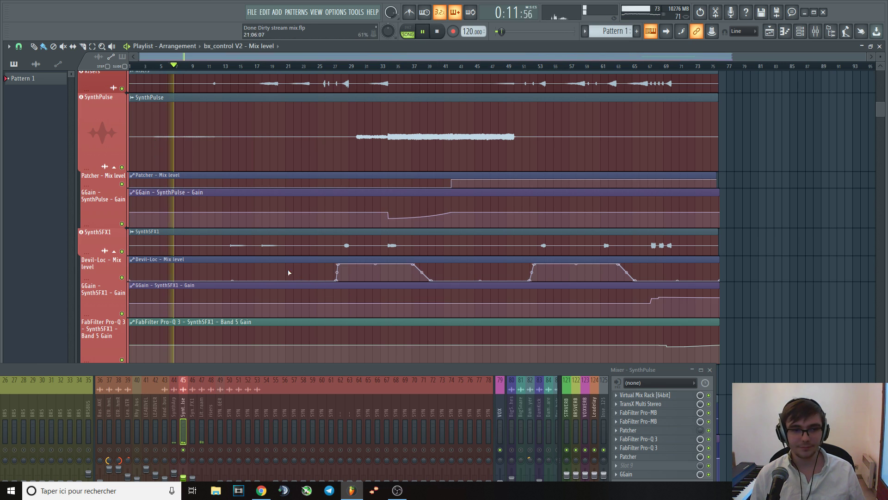
scroll(279, 228, down, 1)
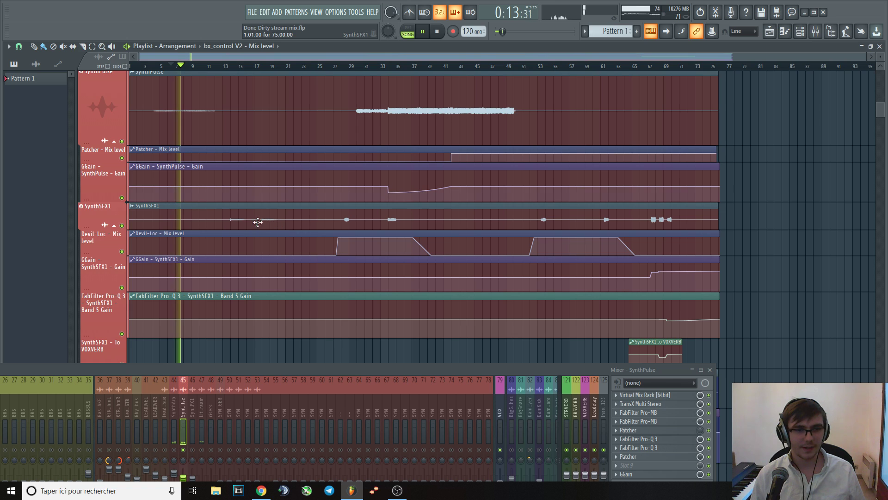
drag(92, 200, 92, 234)
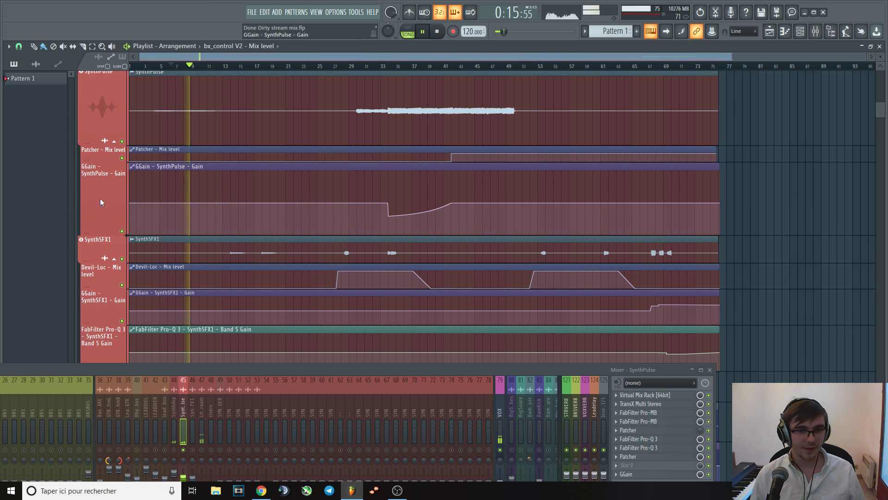
drag(98, 160, 98, 204)
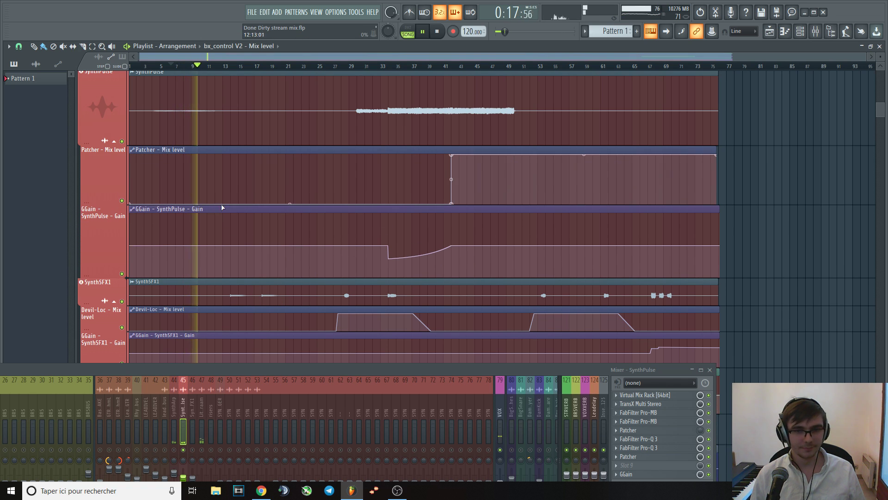
scroll(276, 215, up, 1)
click(185, 67)
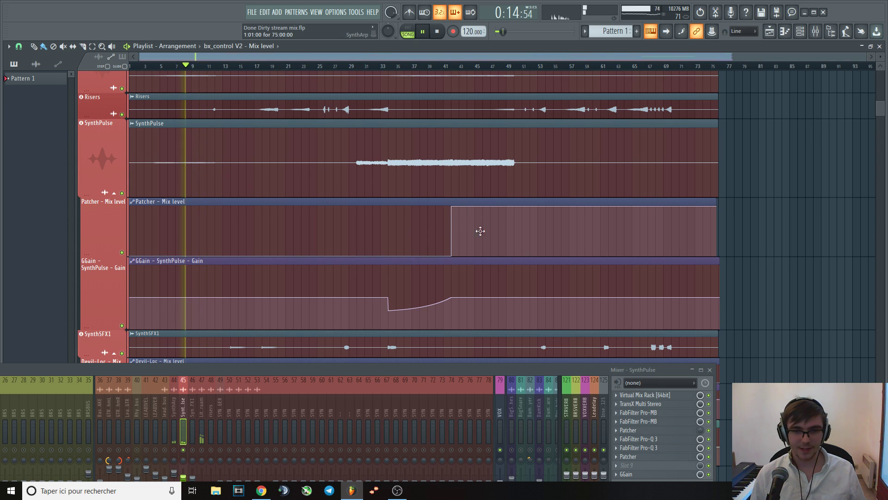
- Stop playback, check SynthPulse's Virtual Mix Rack settings and open its TransX Multi Stereo in place of the rack
key(space)
drag(589, 367, 551, 347)
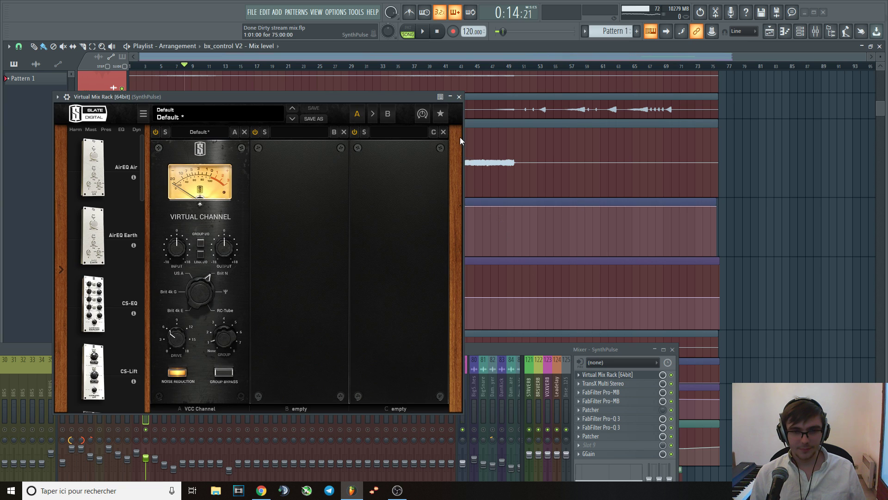
click(458, 98)
click(626, 385)
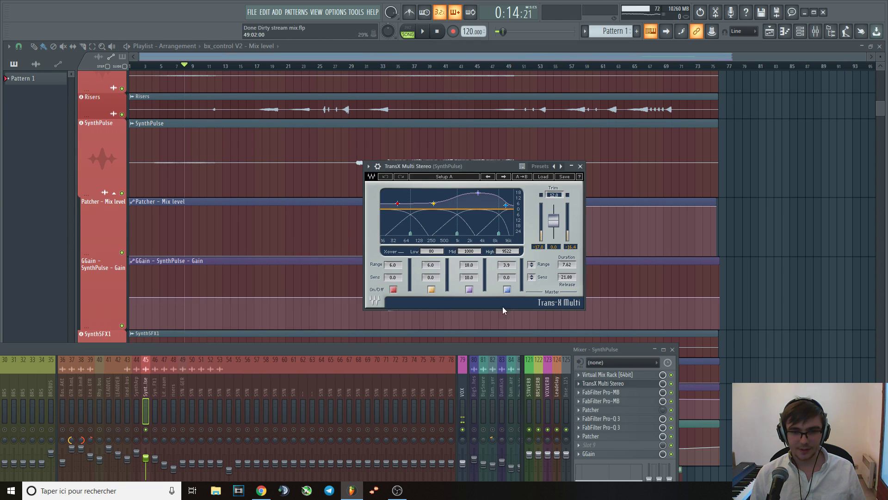
drag(489, 165, 271, 170)
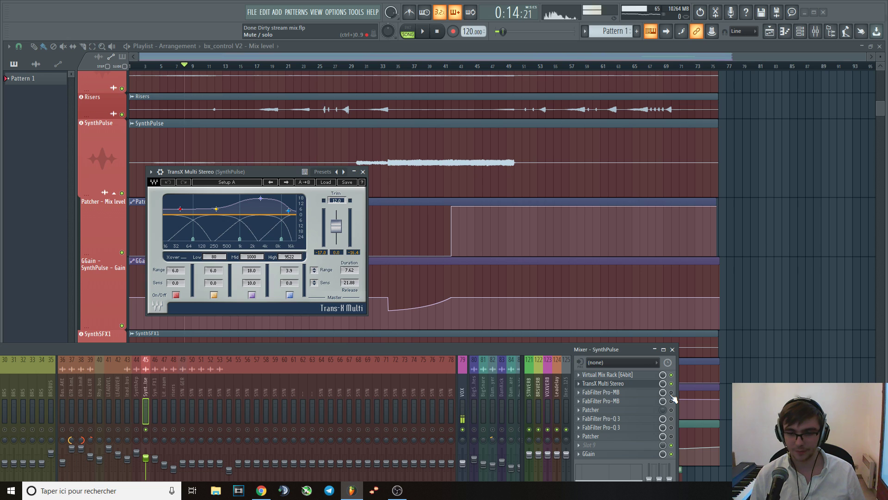
- Compare the intro from about bar 8 with SynthPulse's TransX Multi Stereo switched on and off
key(space)
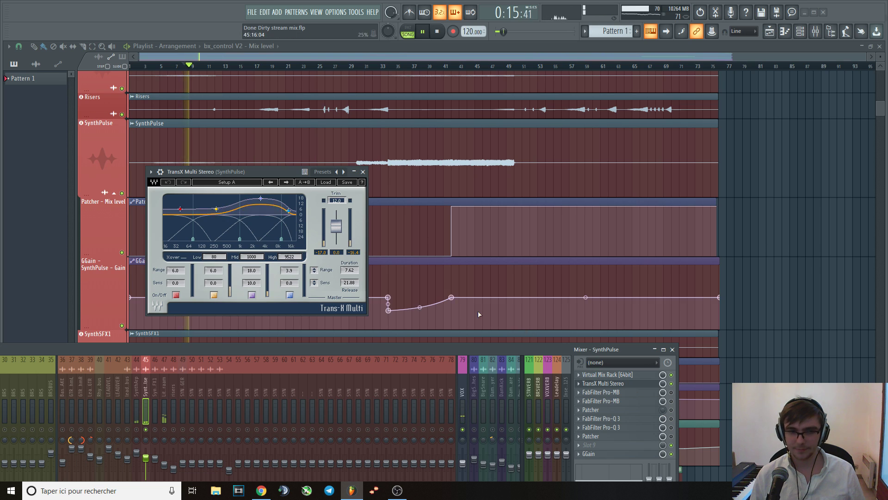
key(space)
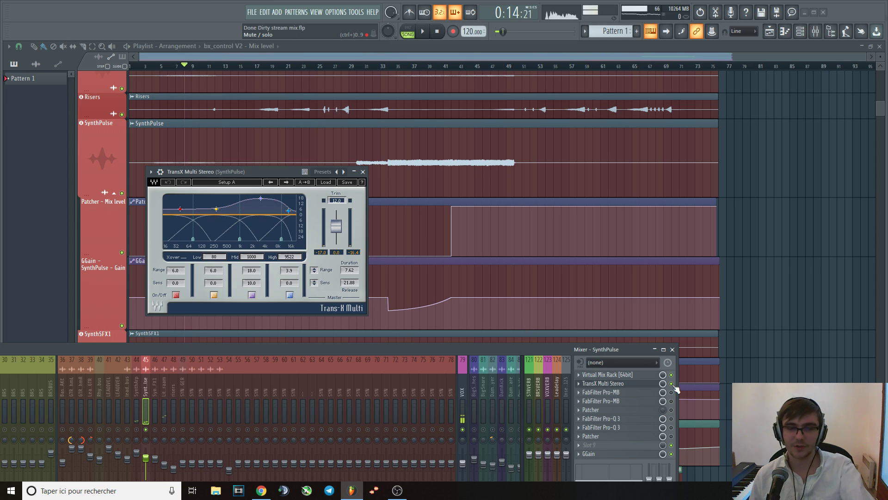
click(671, 383)
key(space)
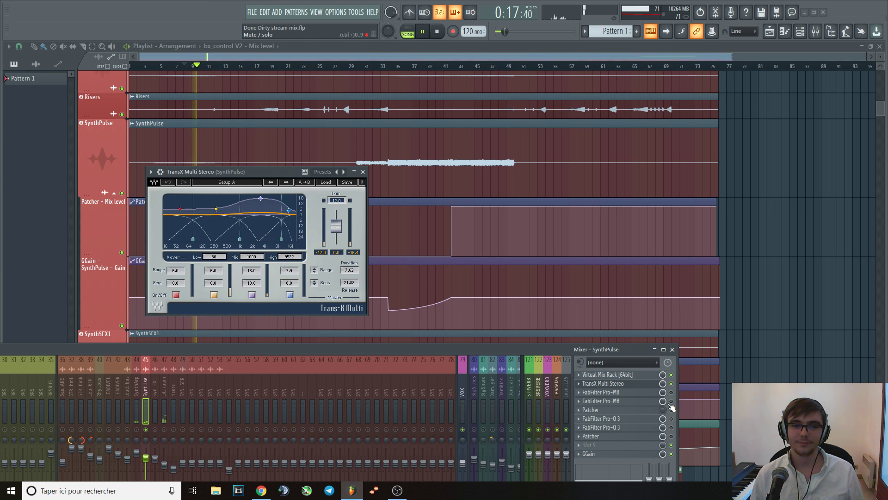
- Play SynthPulse's louder section from about bar 37, reopen TransX Multi Stereo to watch its response and close it
click(419, 65)
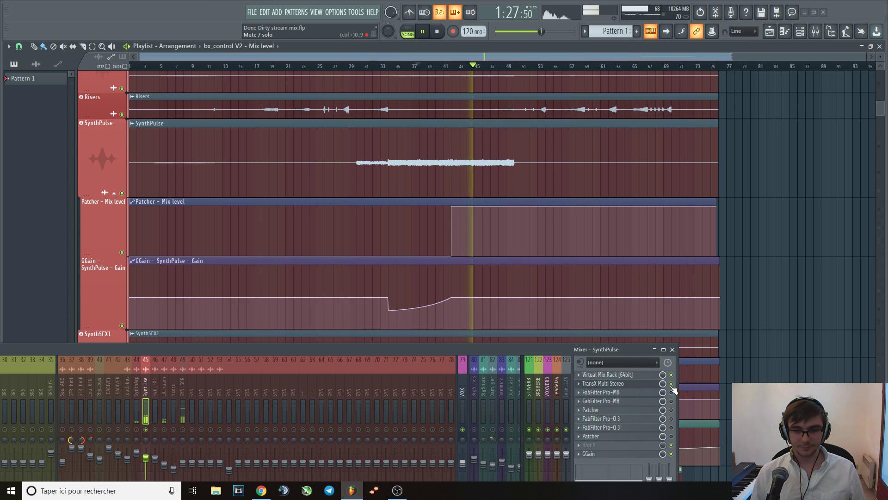
key(space)
click(637, 384)
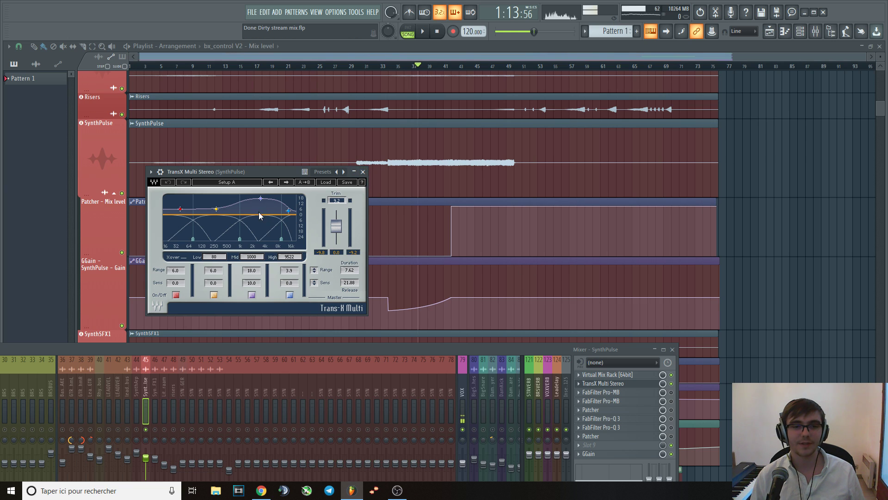
key(space)
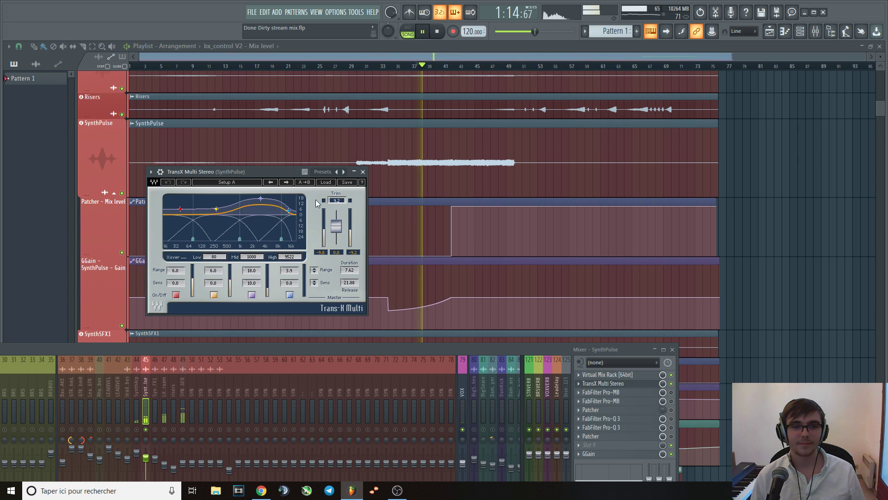
key(space)
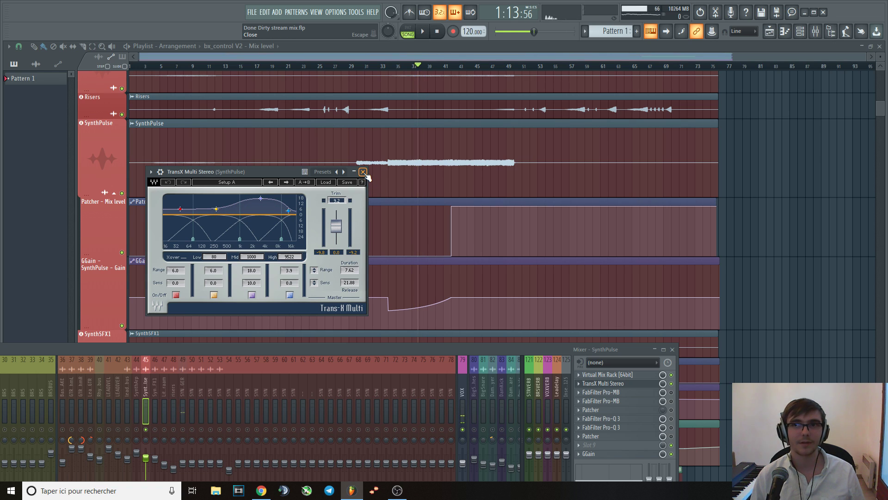
click(364, 173)
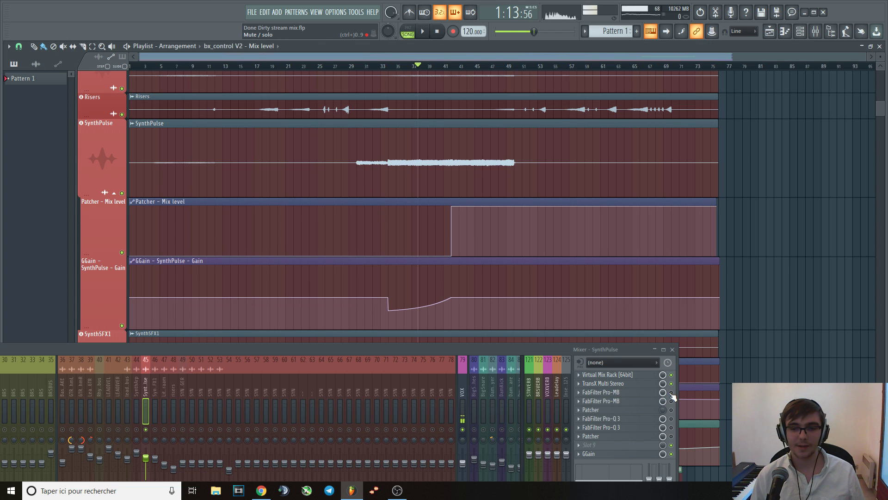
- Open the first FabFilter Pro-MB on SynthPulse, examine its low band during playback from about bar 37 and close it
click(625, 394)
key(space)
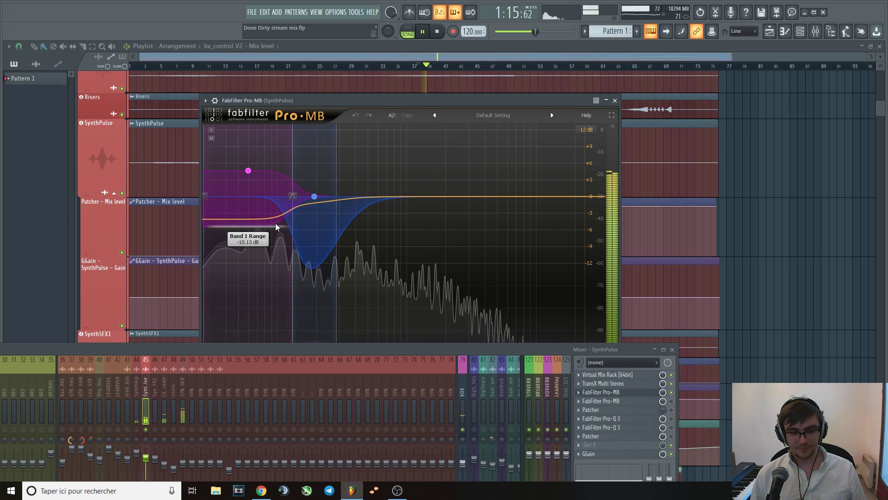
key(space)
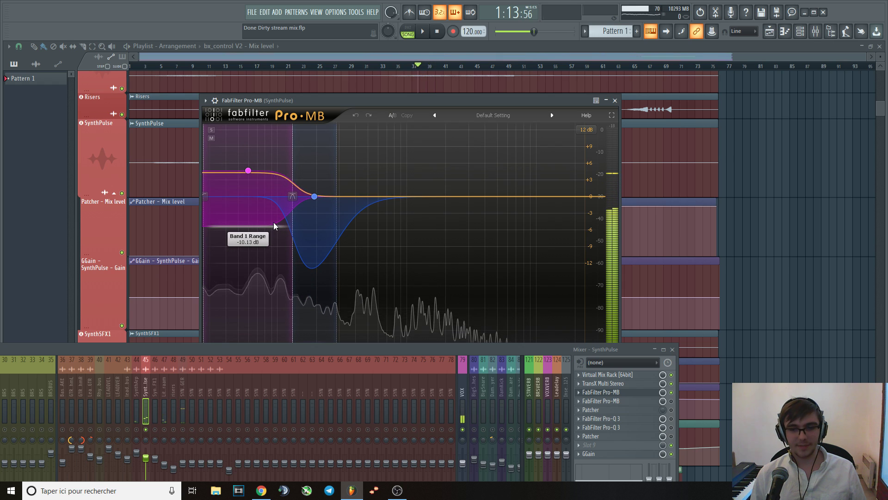
click(614, 101)
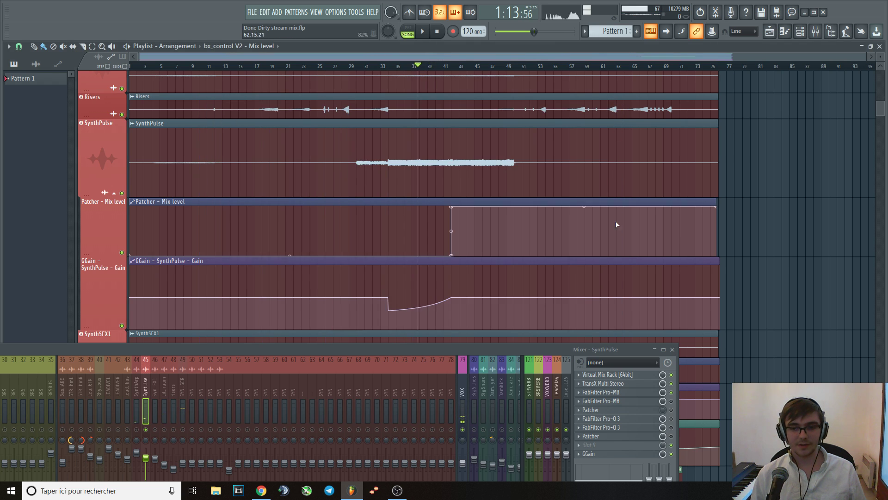
- Raise the mixer window and compare the passage from about bar 37 with the first FabFilter Pro-MB bypassed and active
drag(547, 356, 509, 280)
key(space)
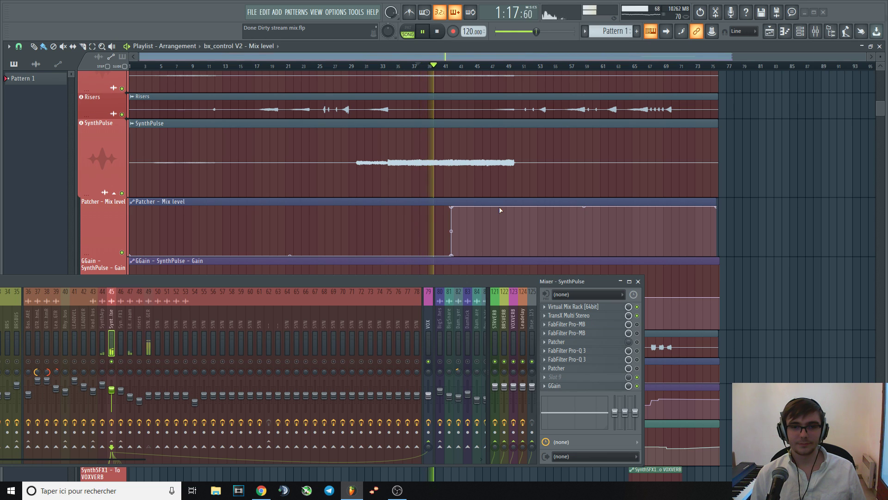
key(space)
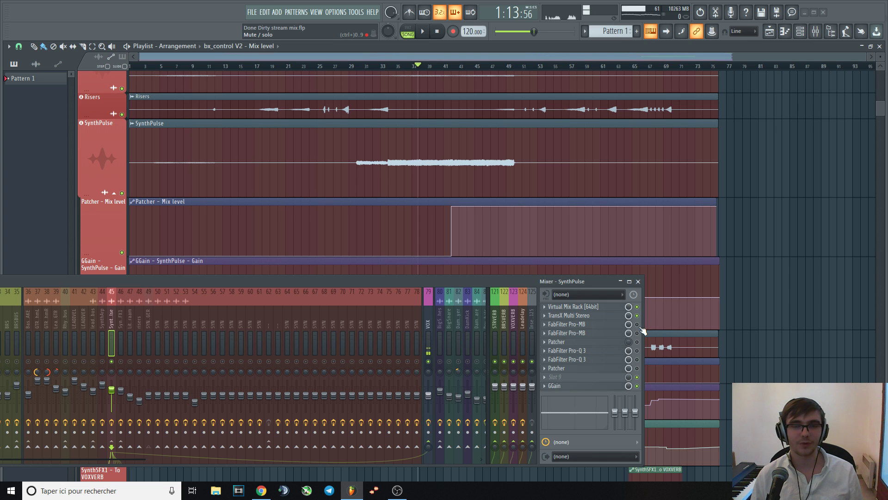
- Reopen the first FabFilter Pro-MB, lower the mixer window and replay from about bar 37 to examine the low-band compression
click(582, 325)
key(space)
drag(397, 280, 394, 341)
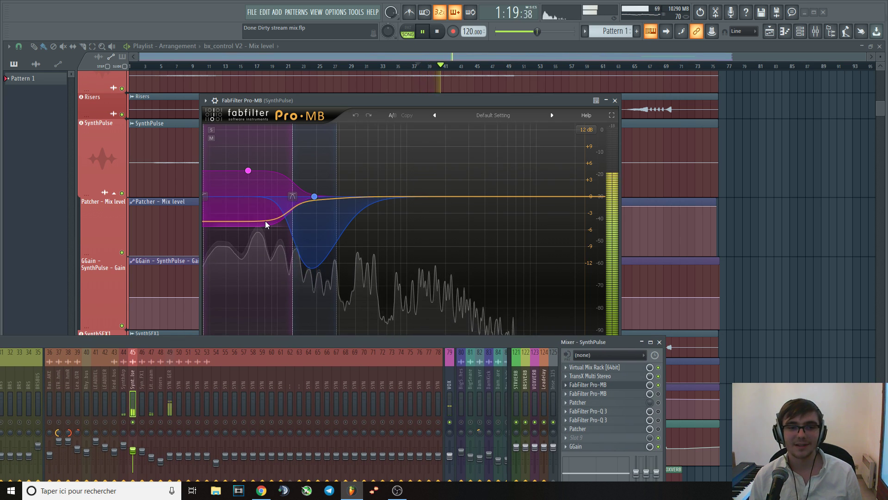
key(space)
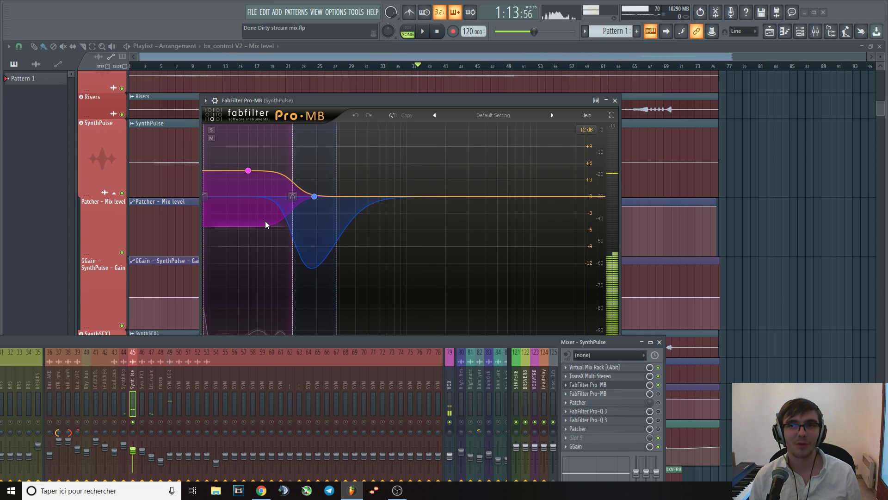
key(space)
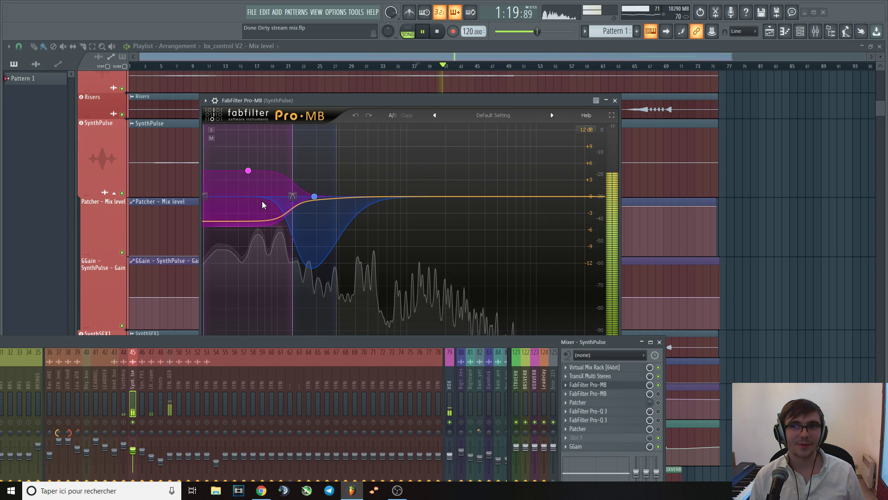
key(space)
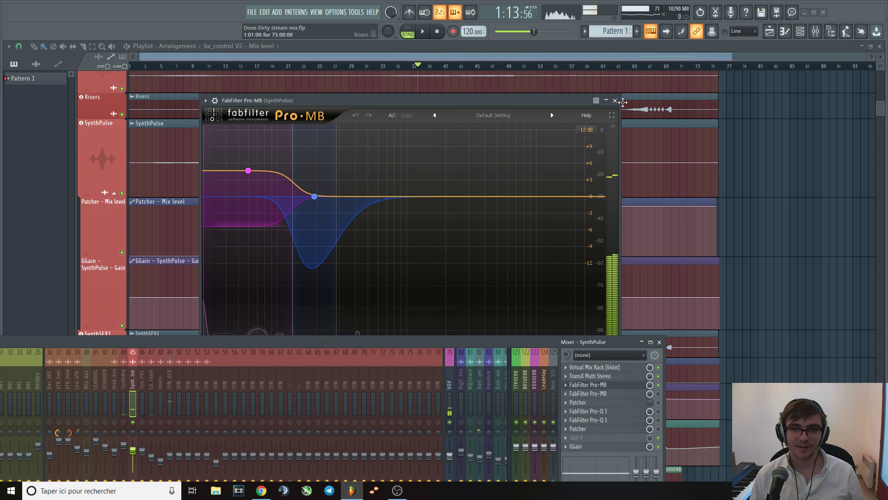
- Switch to SynthPulse's second FabFilter Pro-MB, enable it and play briefly from about bar 37 to view its low band
click(615, 100)
click(609, 392)
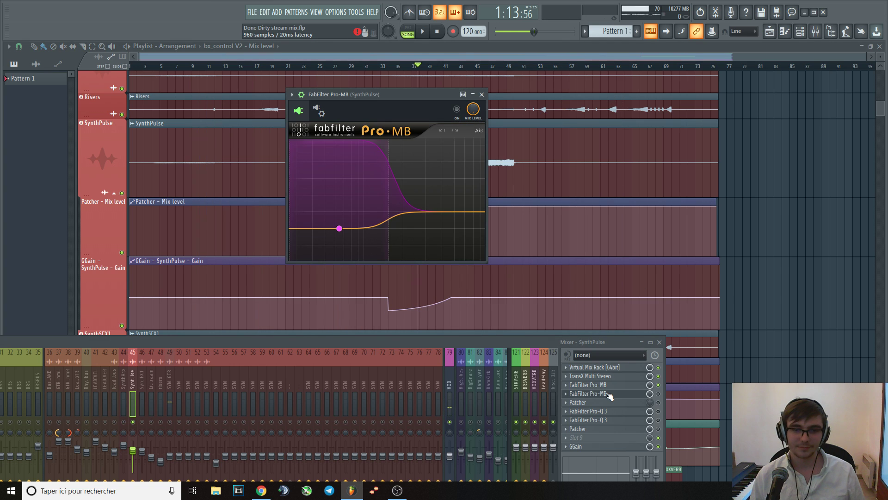
drag(414, 110, 307, 63)
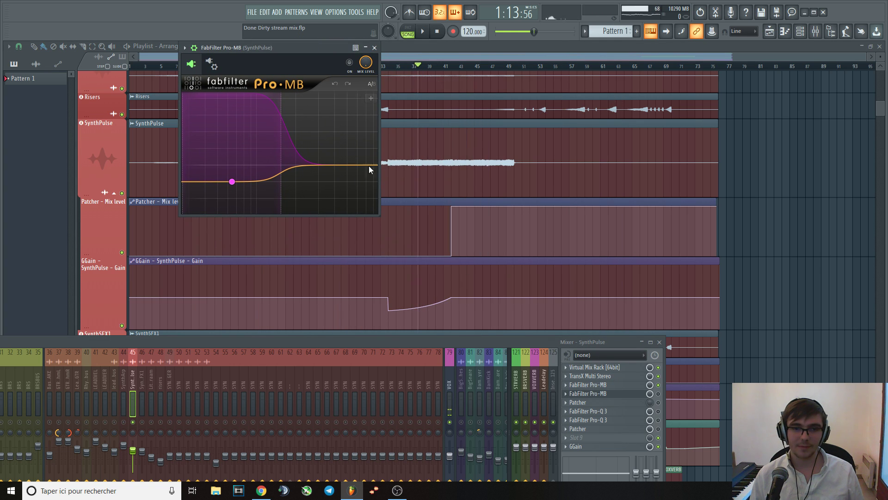
key(Escape)
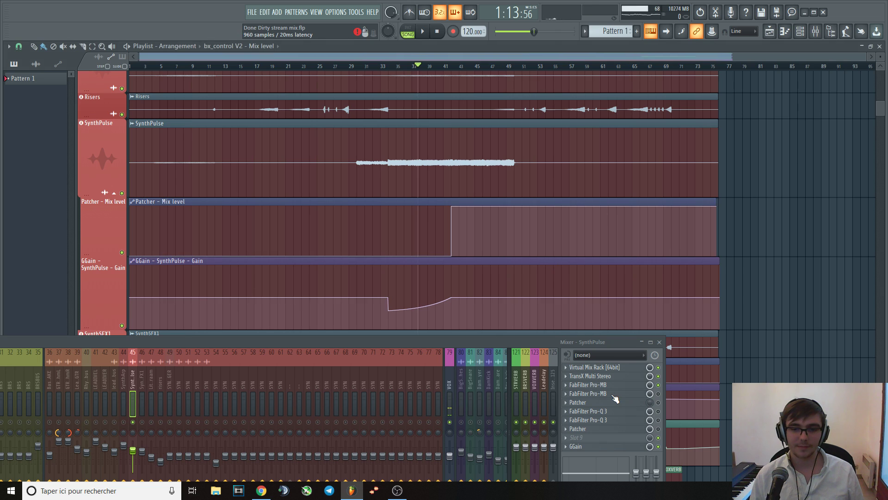
click(605, 385)
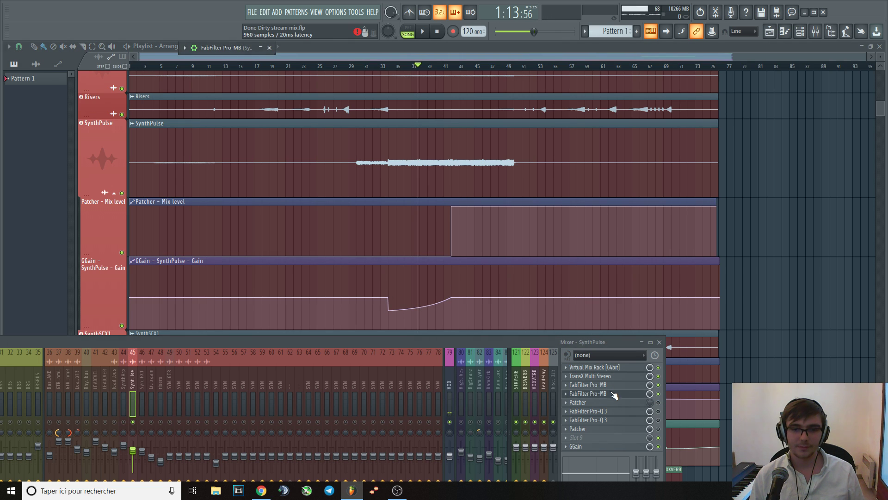
double_click(232, 46)
key(space)
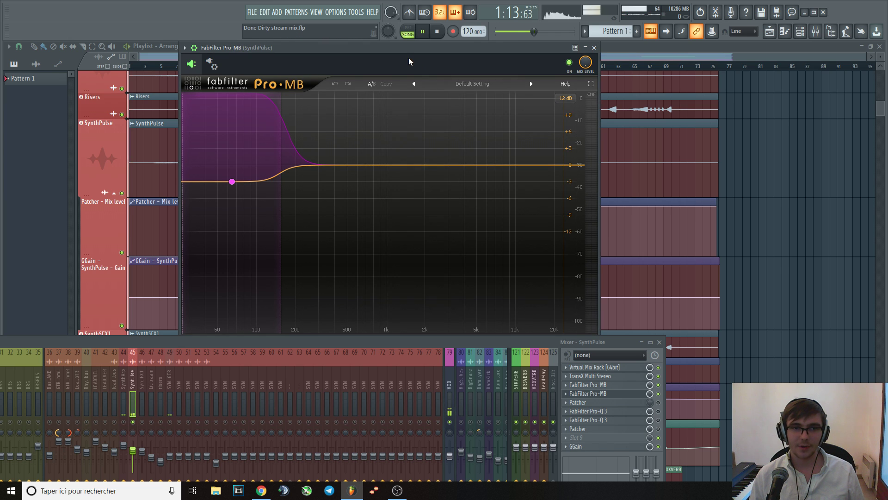
drag(394, 49, 390, 50)
key(space)
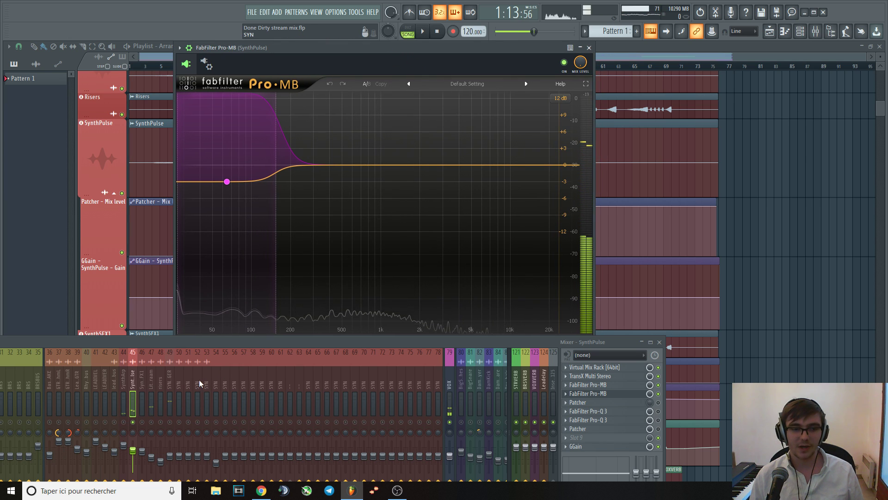
- Raise the mixer, select the SYNTRIGGER track to inspect its routing and play its signal briefly, then lower the mixer
drag(204, 350, 408, 254)
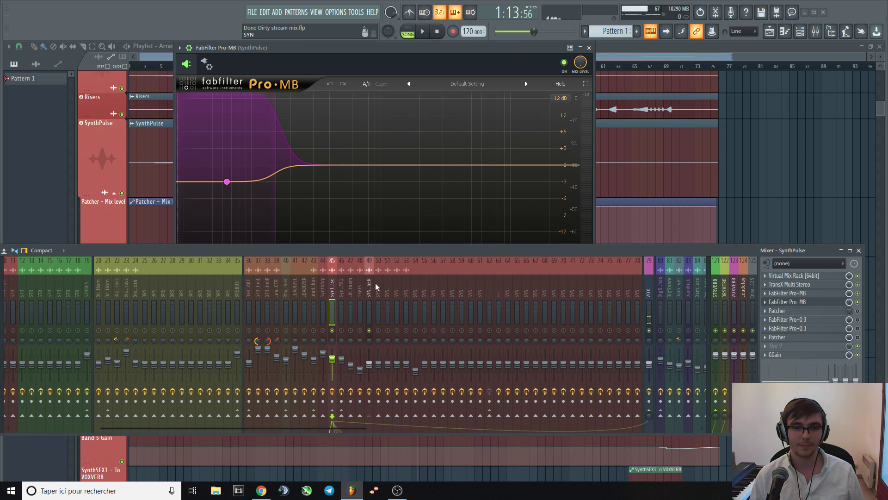
click(369, 293)
key(space)
key(space)
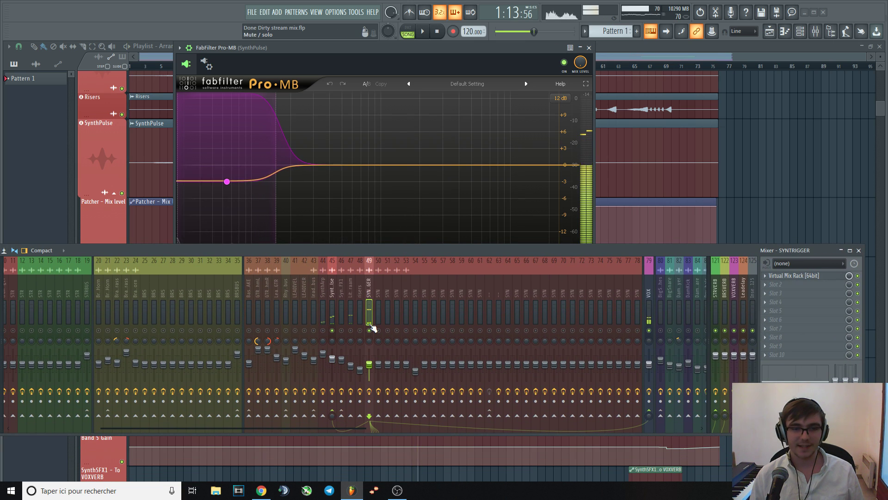
drag(362, 254, 356, 355)
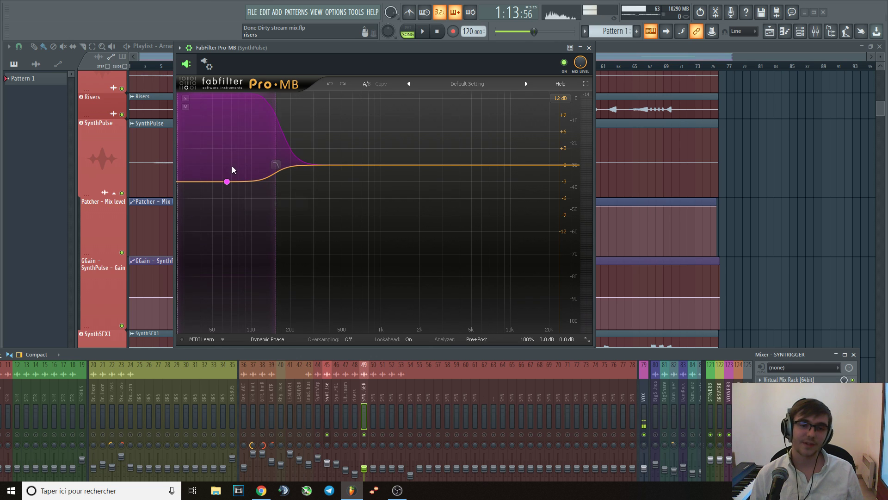
- Show the low band's expander and side-chain settings in the second FabFilter Pro-MB, watch its response during playback and close it
click(227, 181)
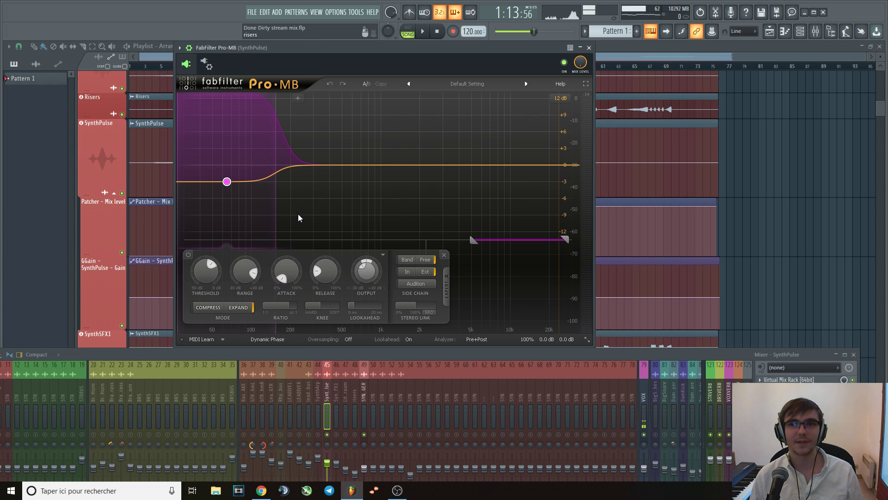
key(space)
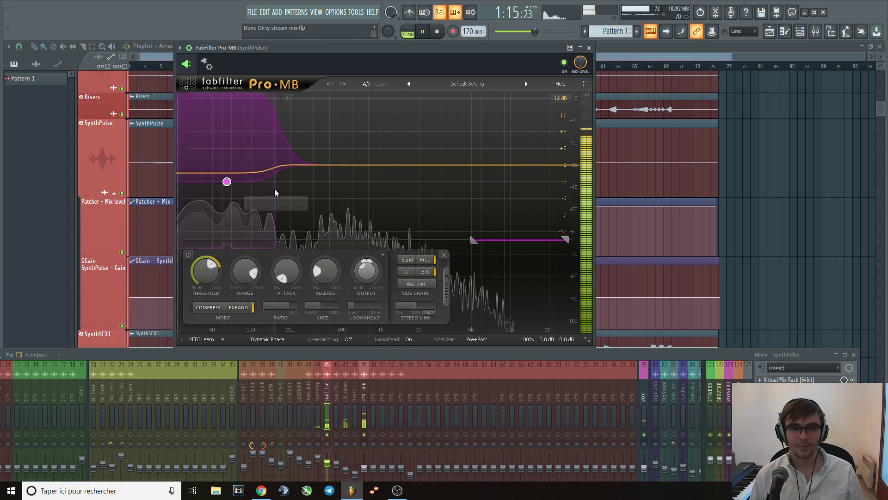
drag(451, 357, 365, 350)
key(space)
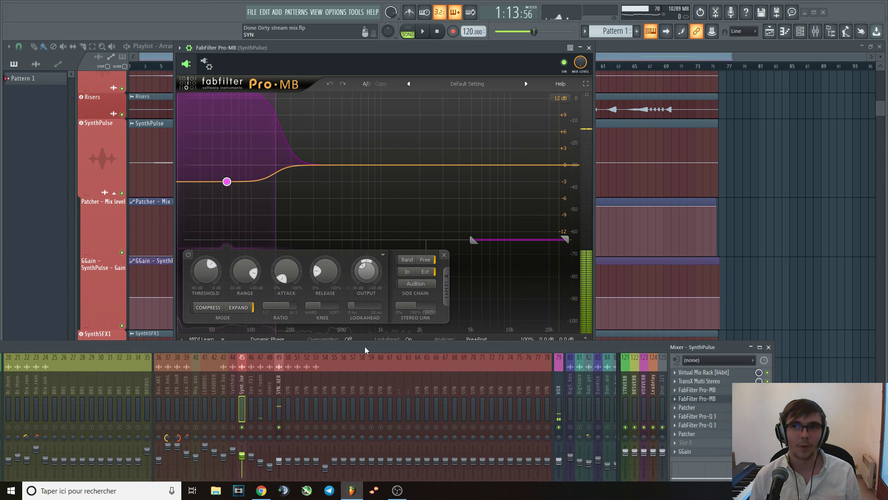
key(space)
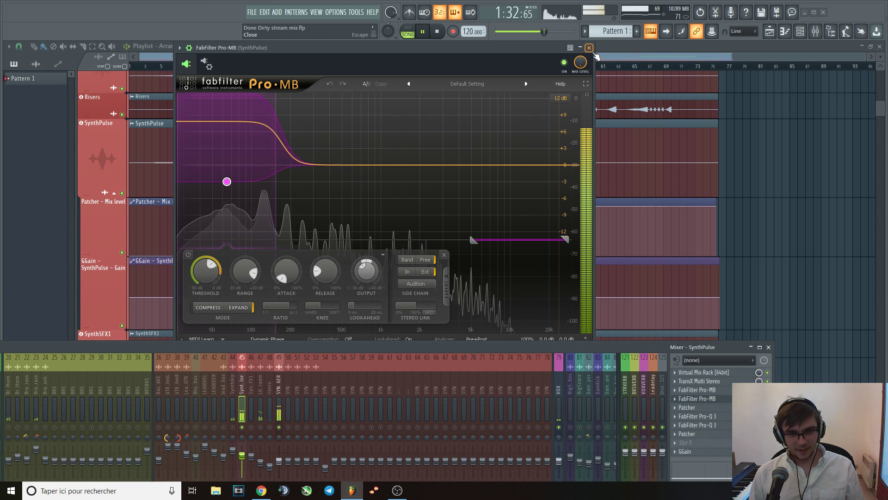
key(space)
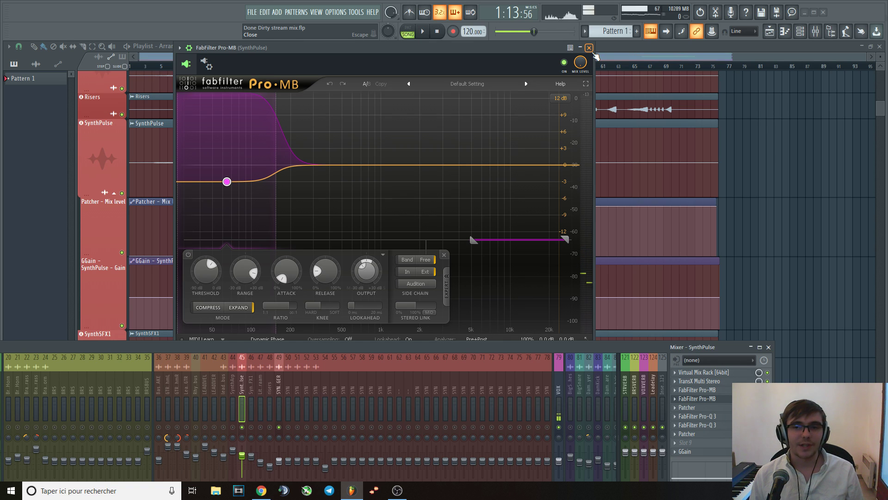
click(591, 49)
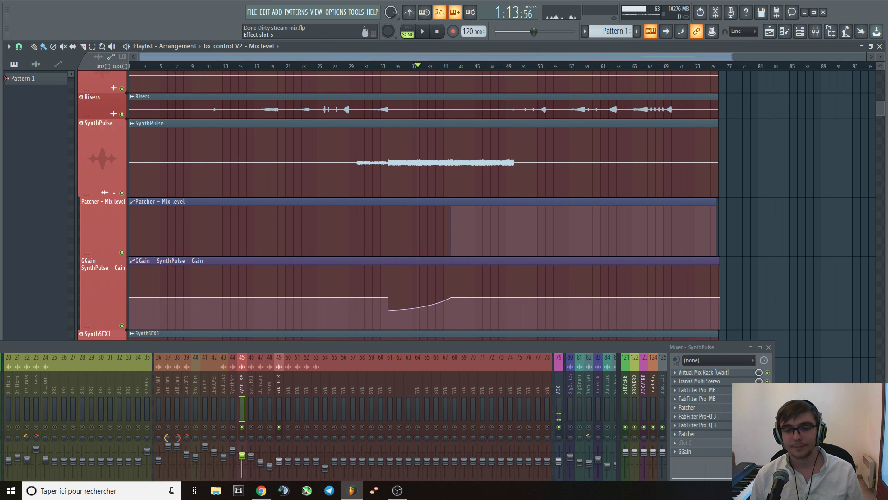
- View the effect chain in SynthPulse's first Patcher, close it and play across its mix-level automation jump from bars 40 and 41
click(687, 407)
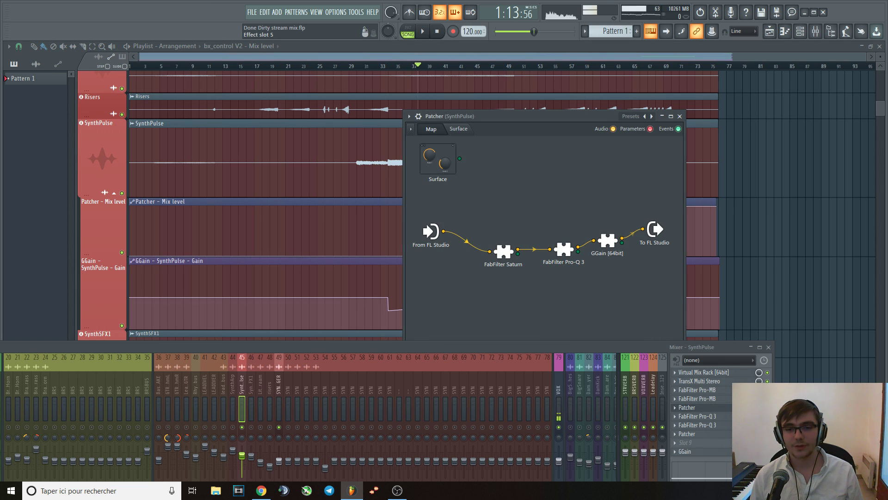
click(680, 116)
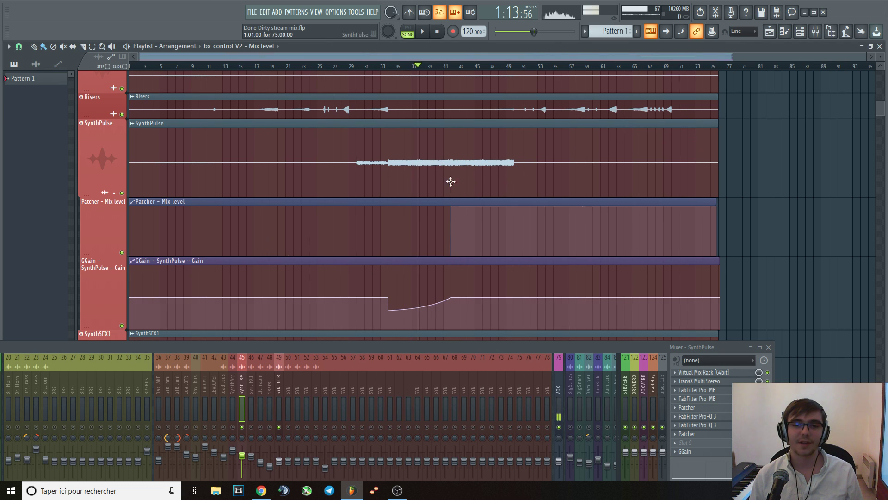
click(438, 66)
key(space)
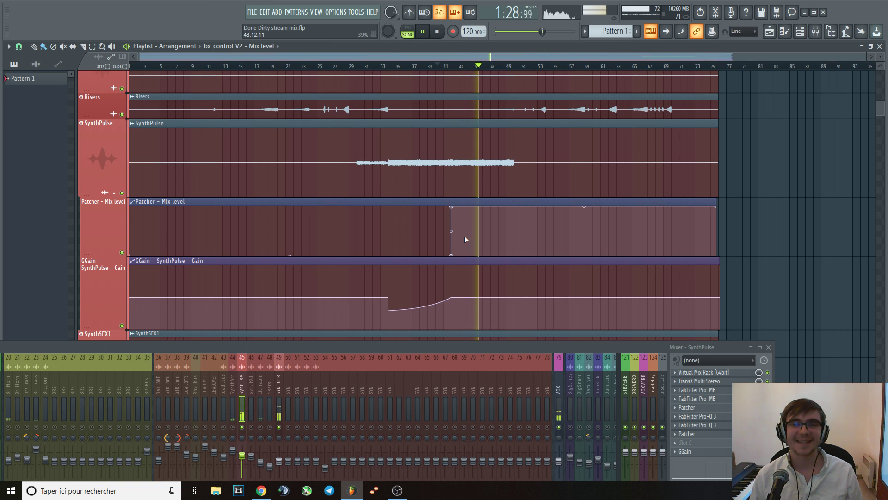
key(space)
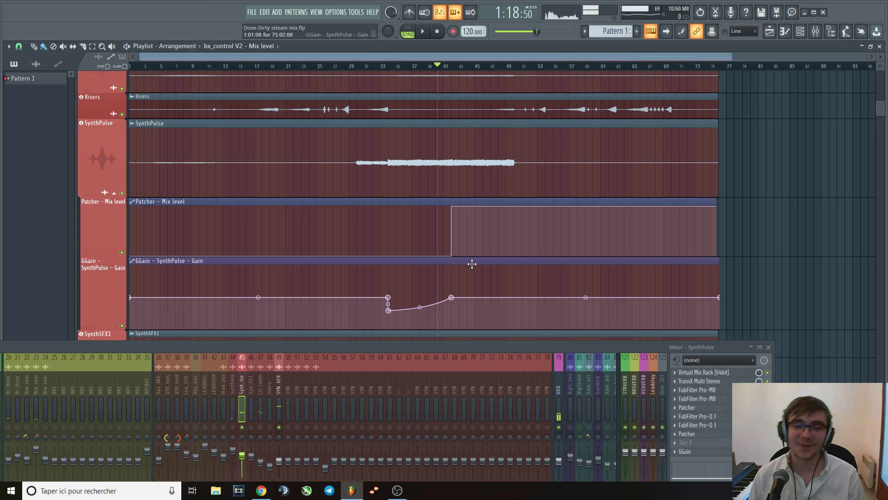
click(448, 64)
key(space)
key(space)
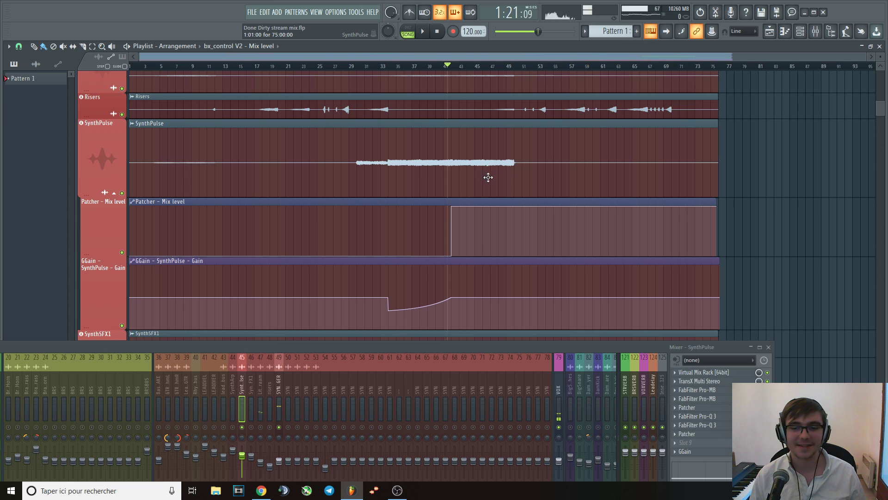
- Open the first FabFilter Pro-Q 3 on SynthPulse, watch its dynamic bands during playback from about bar 41 and close it
click(729, 419)
key(space)
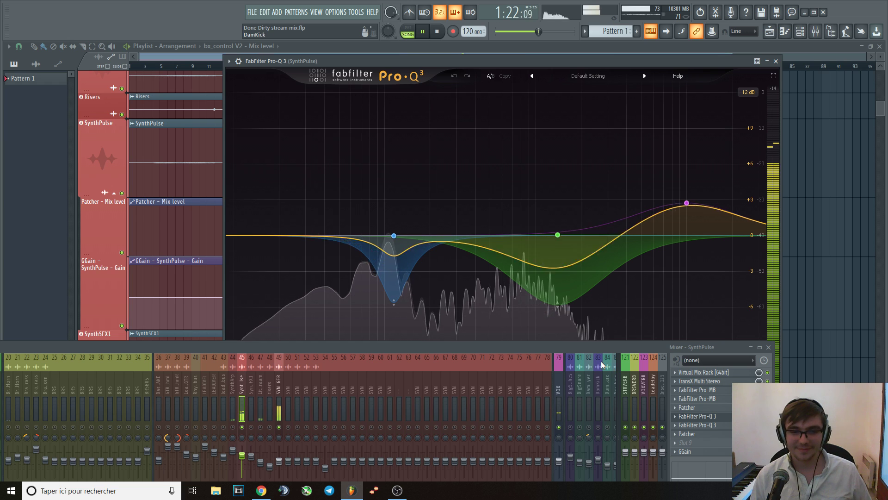
key(space)
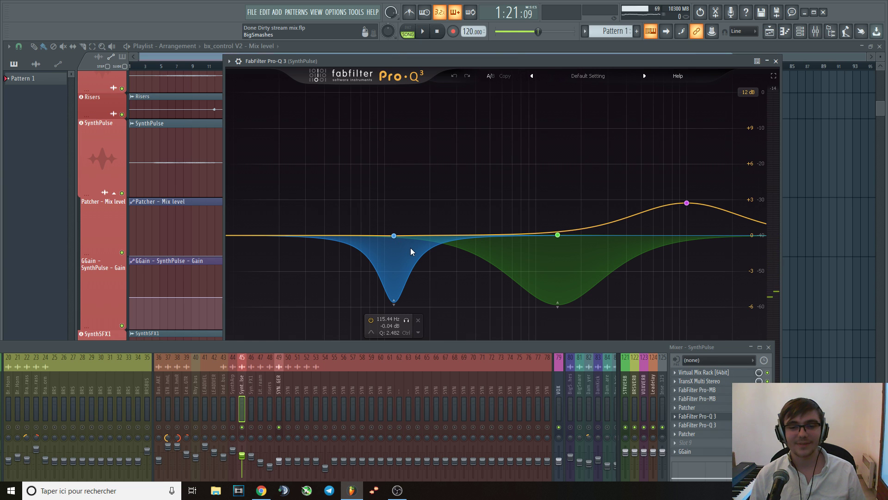
key(space)
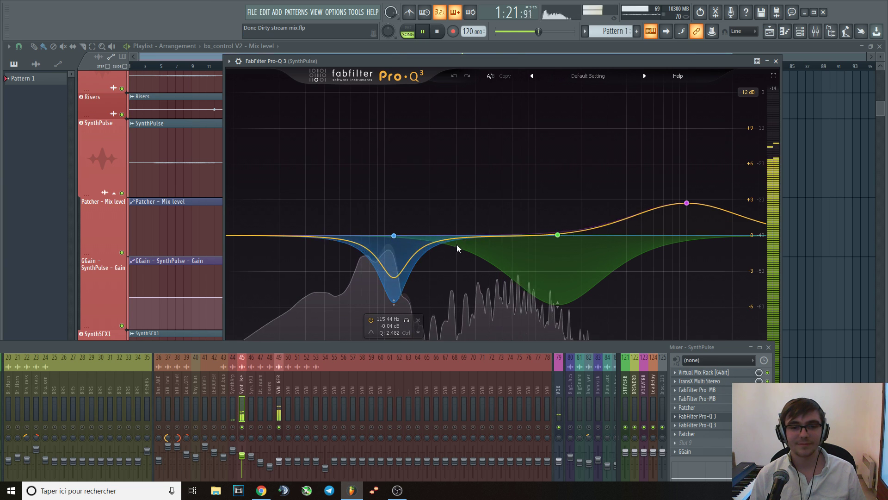
key(space)
click(775, 61)
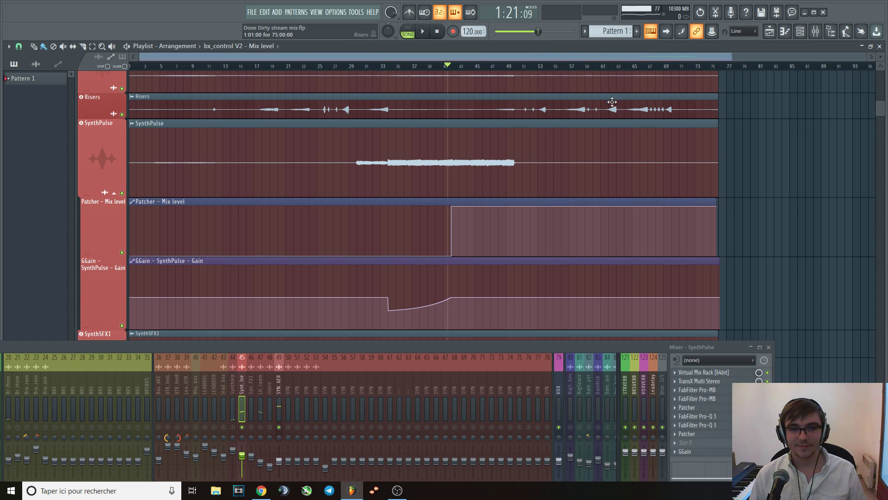
- Move the playhead to about bar 36 and inspect SynthPulse's second FabFilter Pro-Q 3 and second Patcher, closing each
click(408, 66)
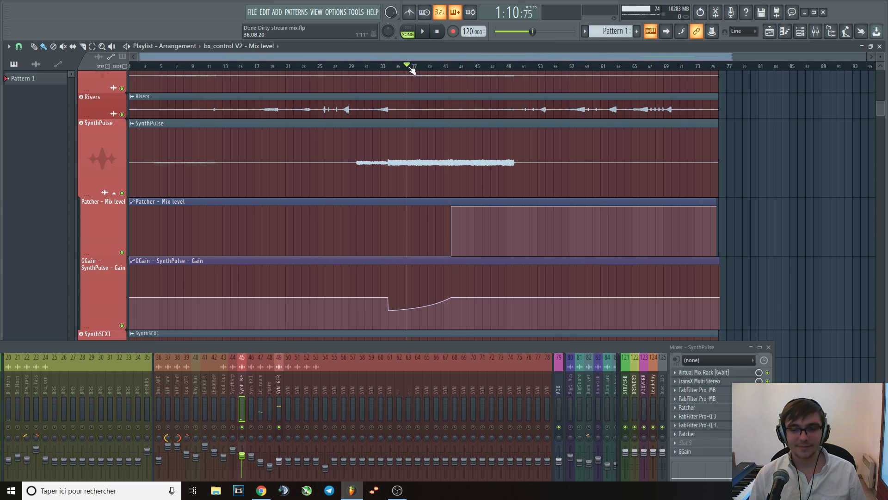
click(724, 424)
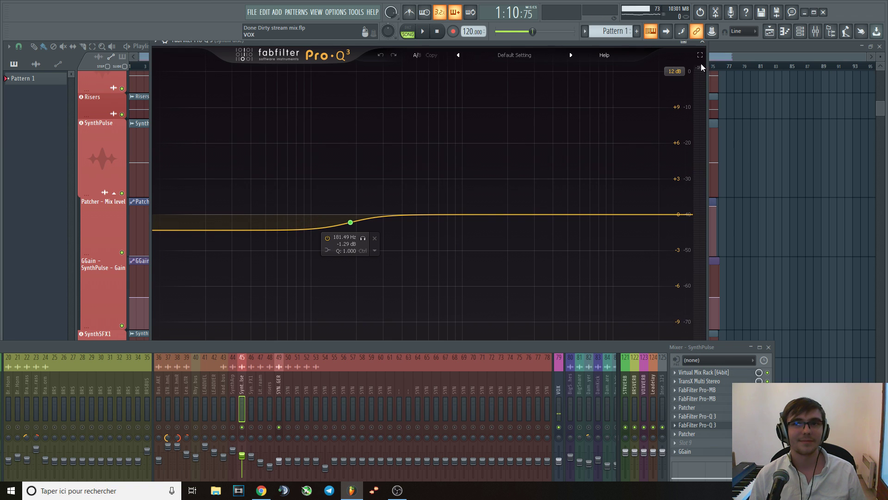
click(702, 41)
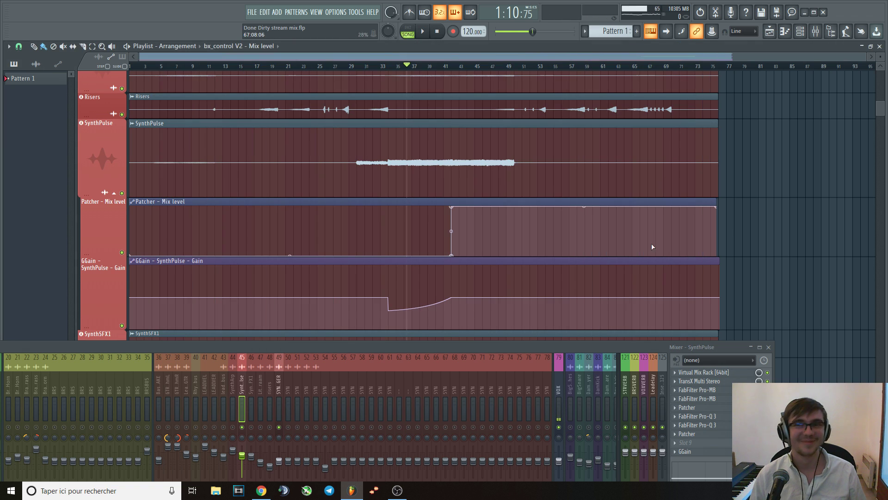
scroll(615, 259, down, 1)
scroll(615, 258, down, 1)
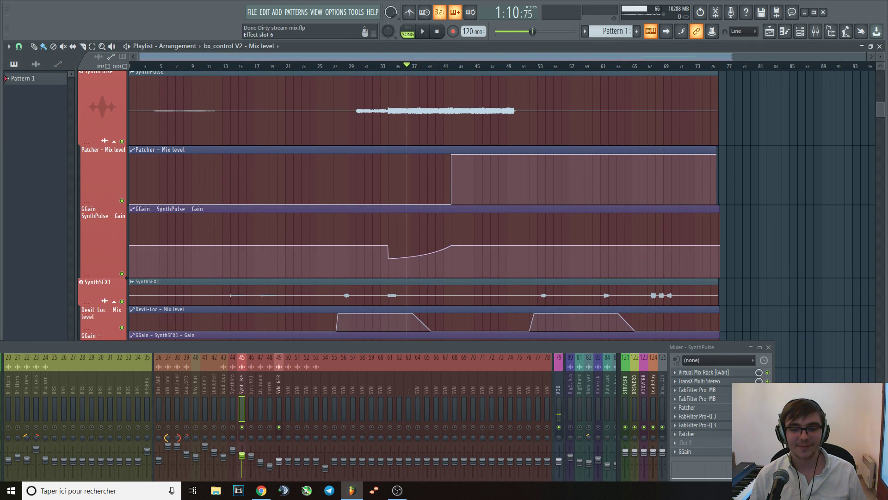
click(694, 434)
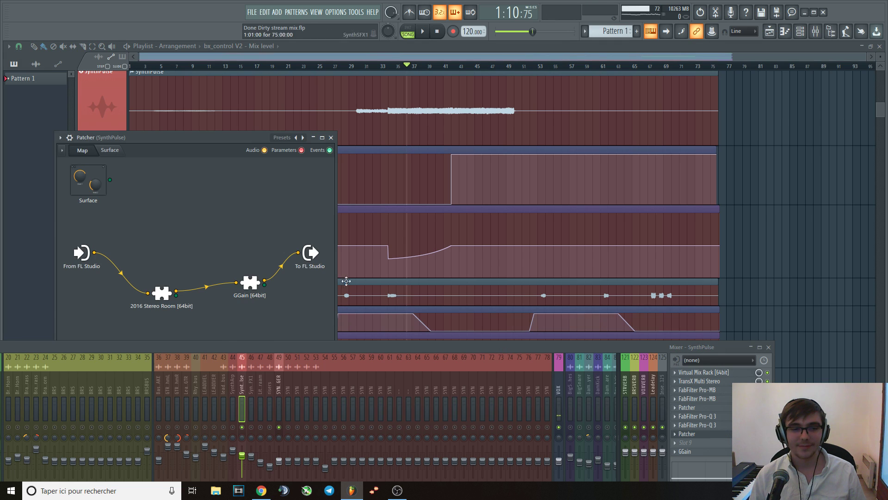
click(331, 138)
- Play and restart the SynthPulse passage repeatedly from about bar 36 to hear the processed sound
key(space)
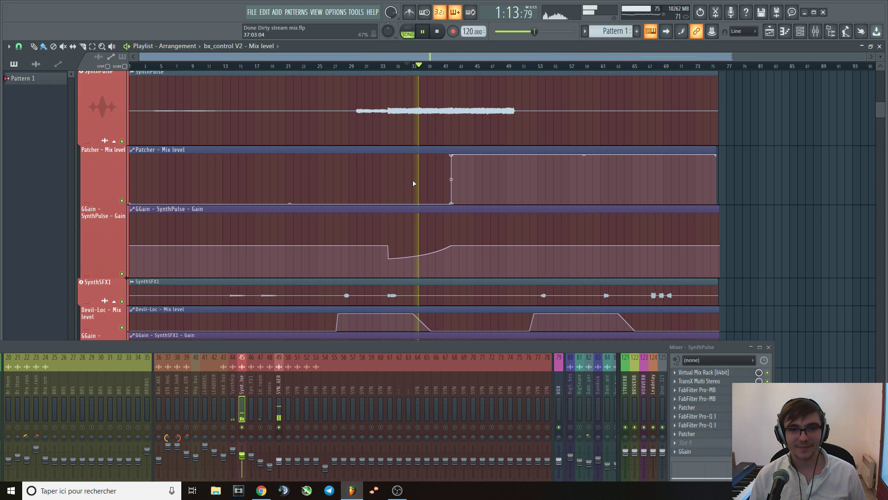
key(space)
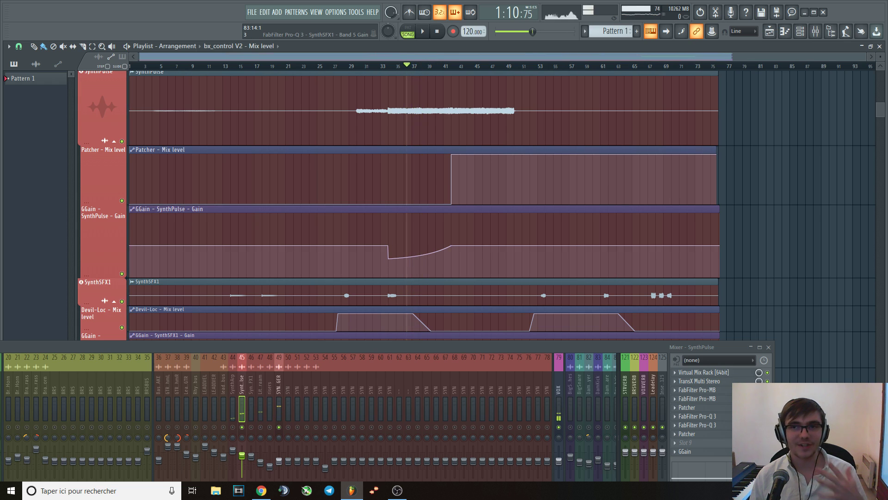
key(space)
key(space)
key(space)
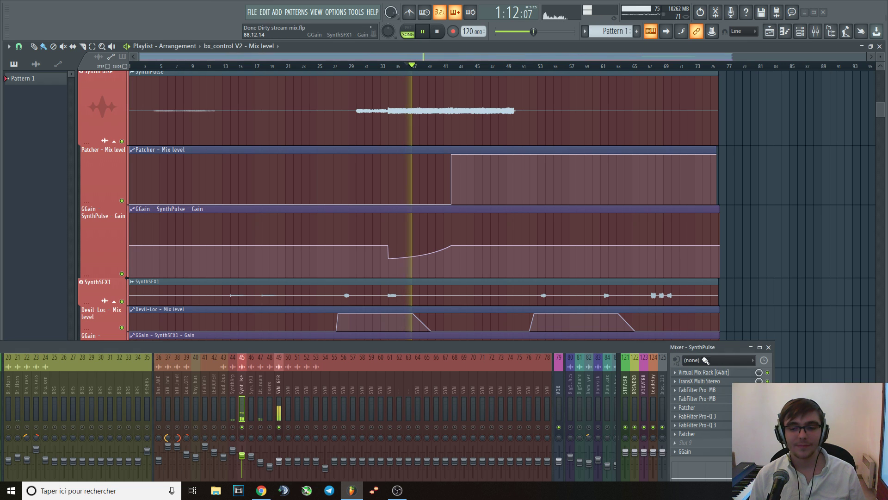
key(space)
key(space)
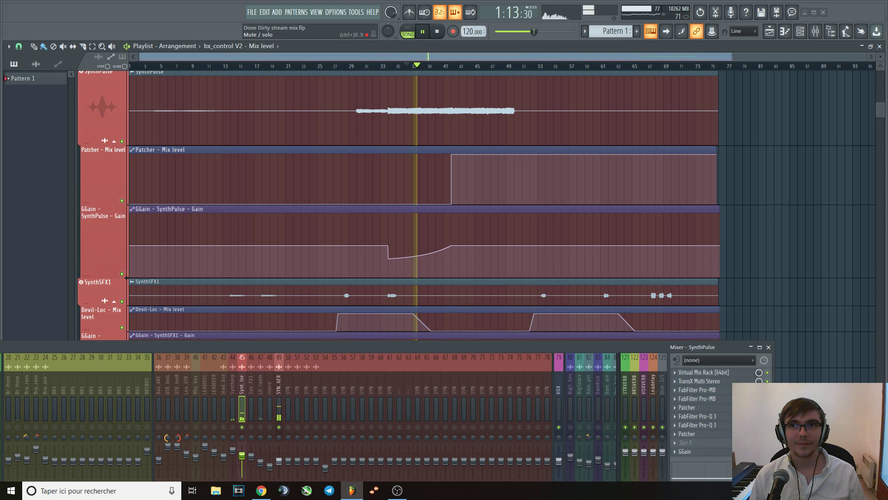
key(space)
key(space)
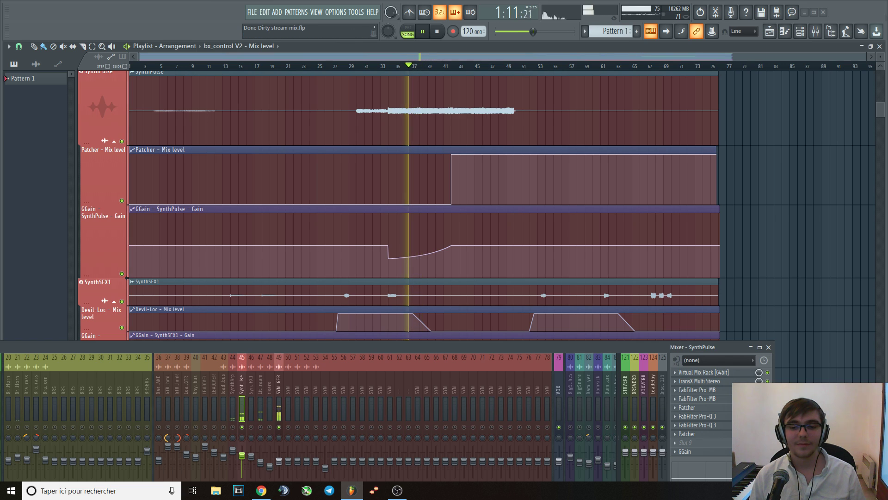
key(space)
key(space)
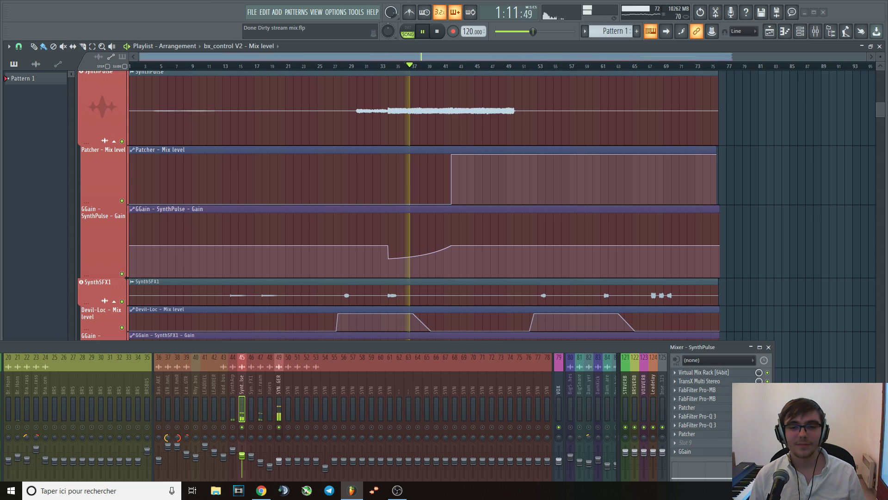
- Replay the soloed SynthPulse passage from about bar 36 once more and stop it
key(space)
key(space)
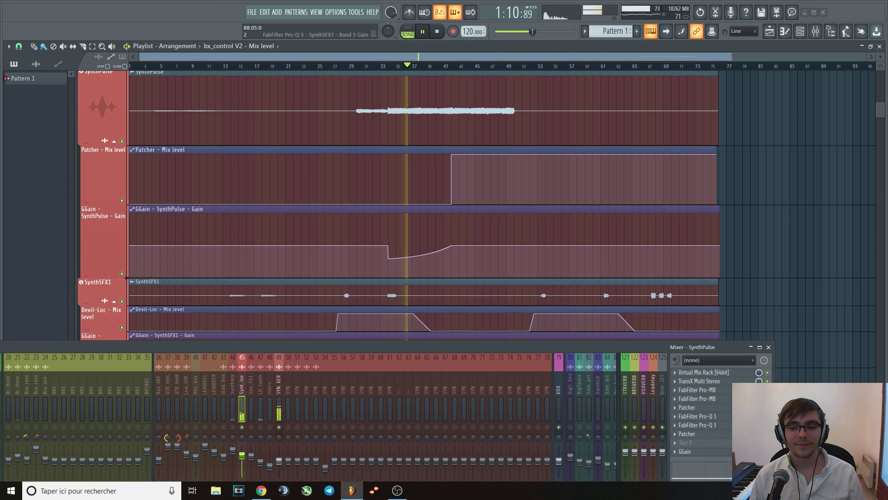
key(space)
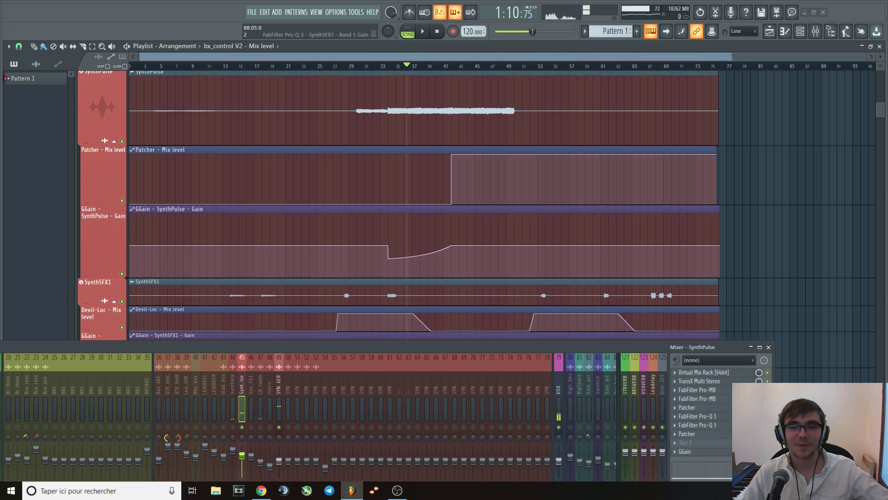
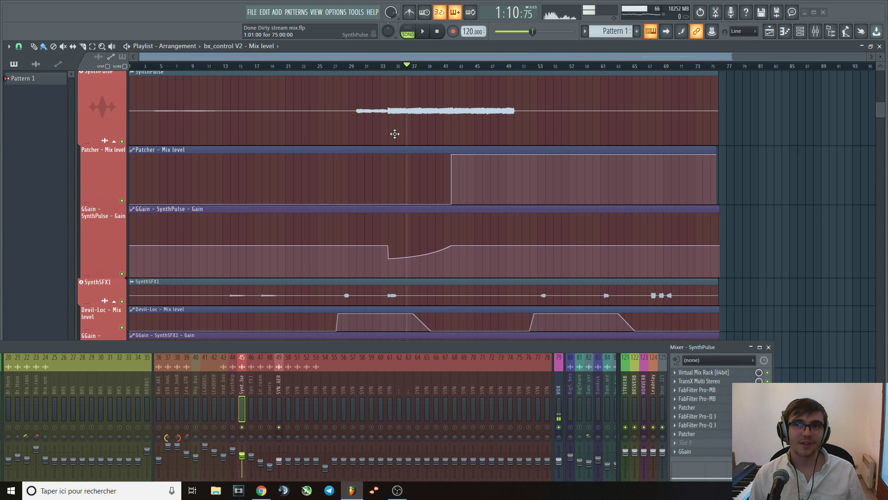
- End the SynthPulse solo and play the full mix from about bar 33 through its gain automation
right_click(301, 426)
right_click(302, 426)
key(space)
click(385, 66)
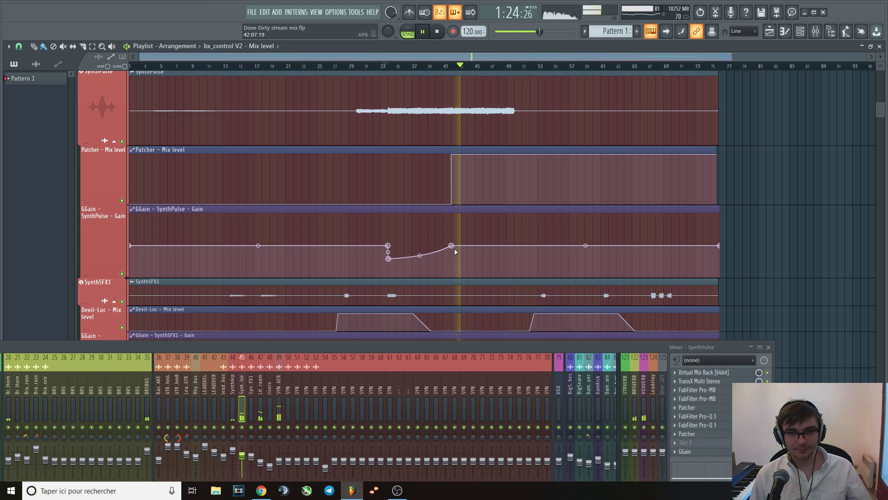
key(space)
- Place the playhead just before bar 42 and replay the full mix across SynthPulse's Patcher mix-level jump
click(454, 66)
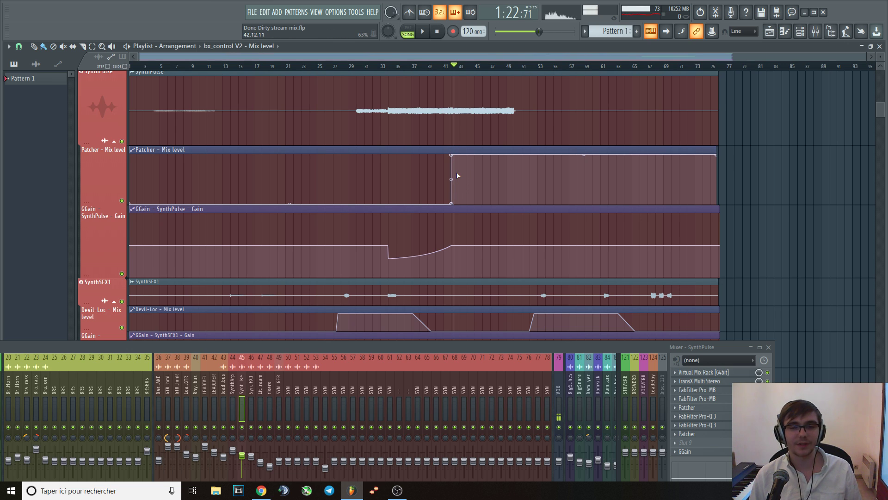
scroll(456, 177, up, 3)
click(435, 66)
key(space)
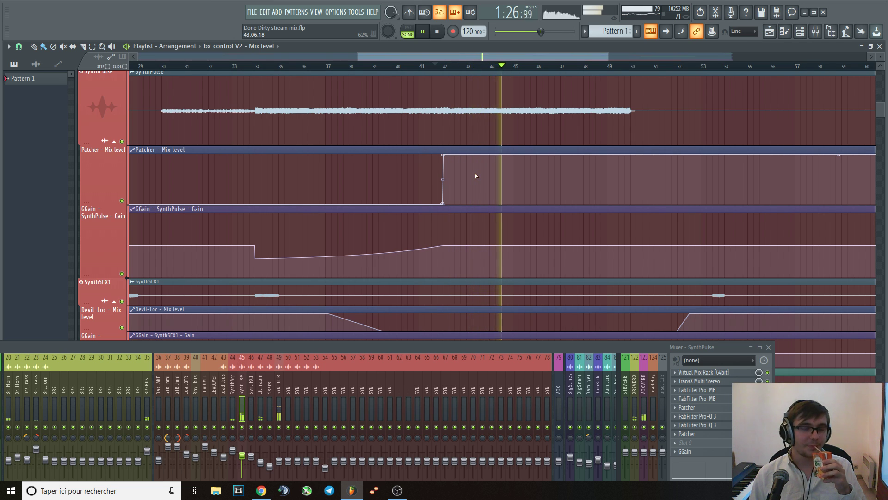
key(space)
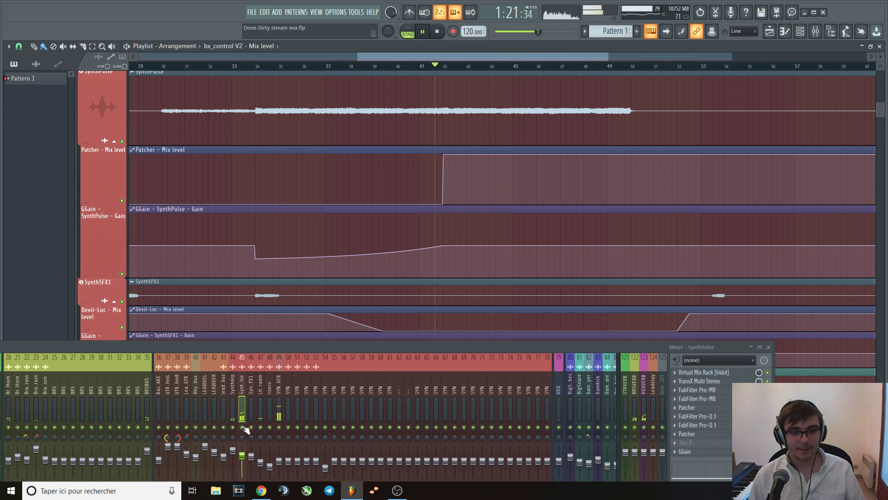
key(space)
key(space)
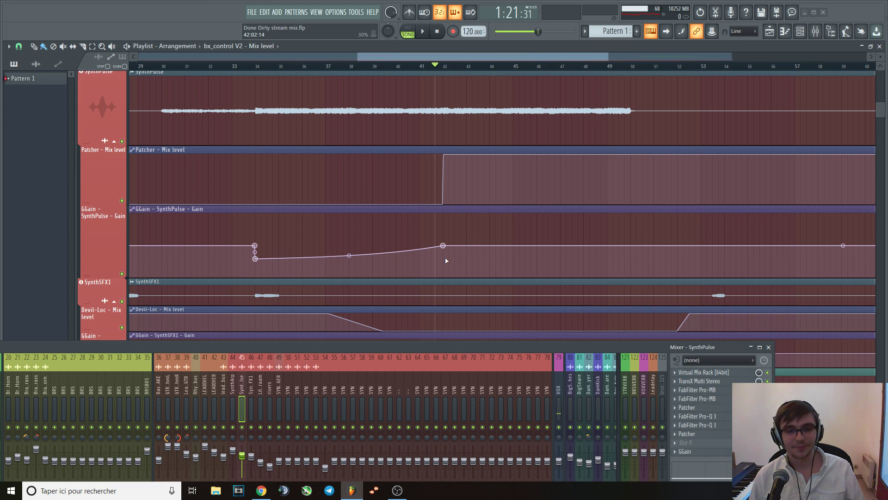
- Move the mixer higher, solo SynthPulse and play it across the mix-level jump near bar 42
drag(430, 343, 481, 277)
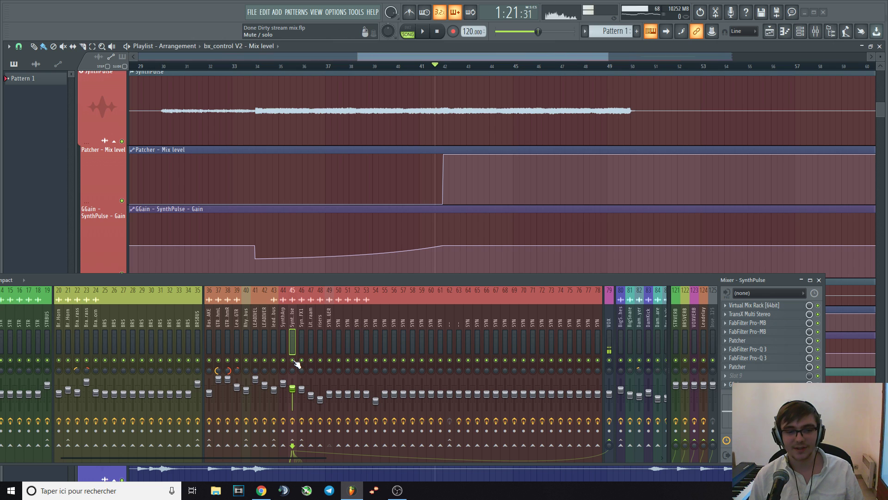
right_click(293, 360)
key(space)
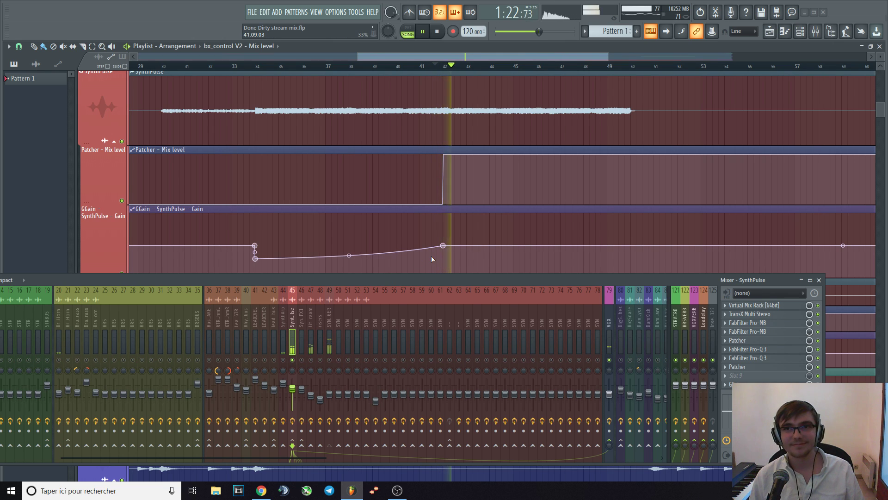
key(space)
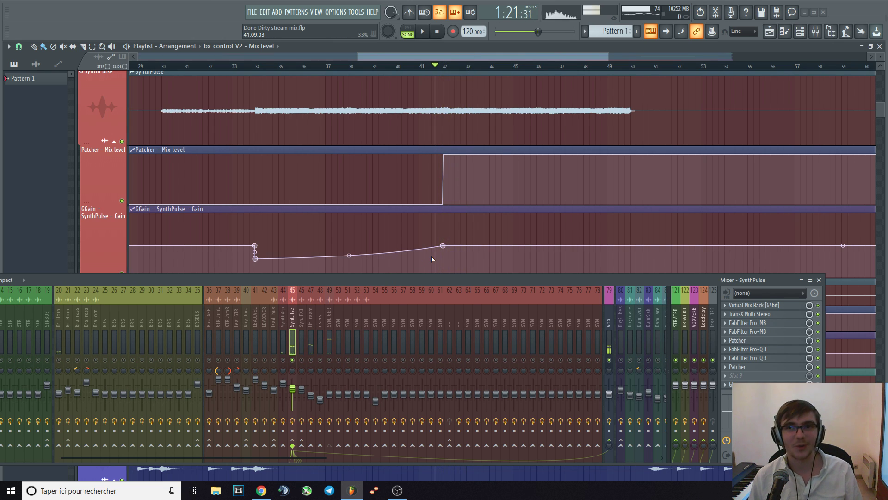
- Select the SynthSFX1 mixer track, briefly replay the soloed passage and restore all tracks to audible
click(301, 324)
key(space)
key(space)
right_click(308, 359)
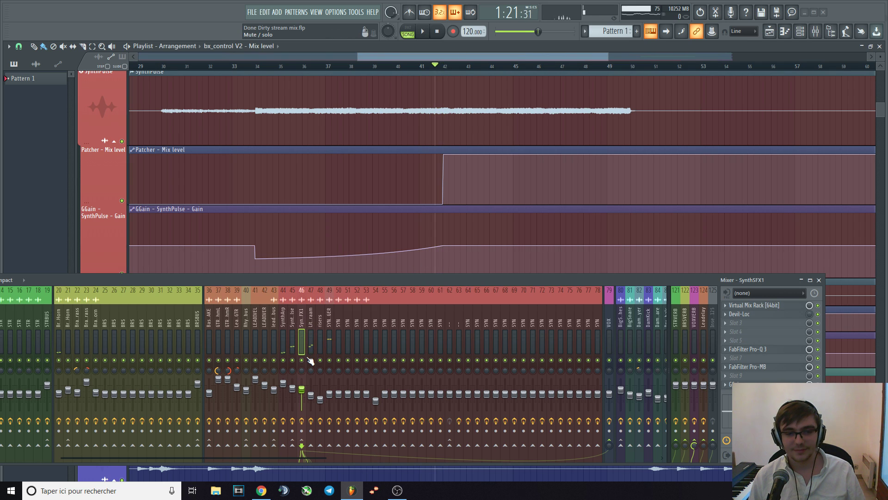
- Play the full mix from about bar 5 and bring the string tracks into the mixer window before stopping
drag(350, 280, 390, 296)
scroll(382, 226, down, 3)
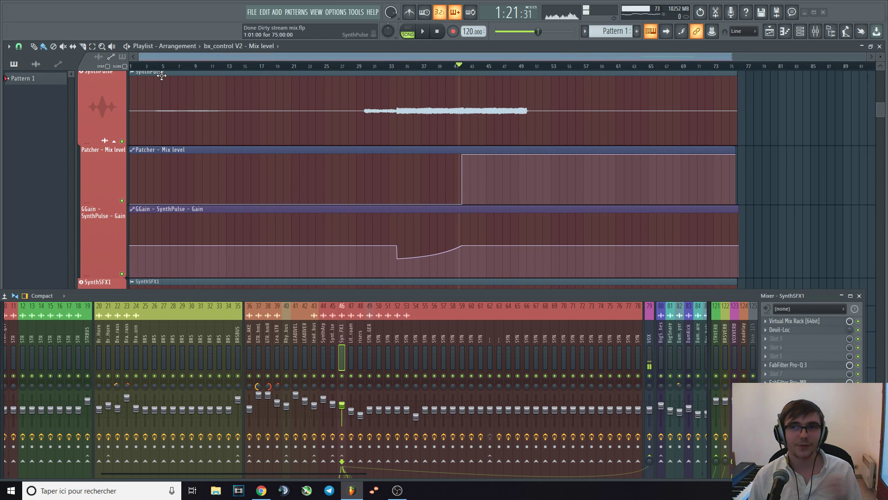
click(162, 68)
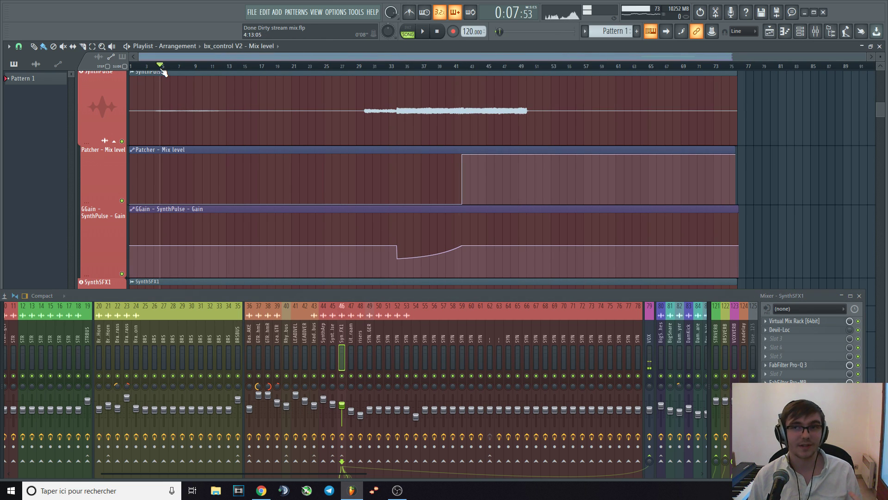
key(space)
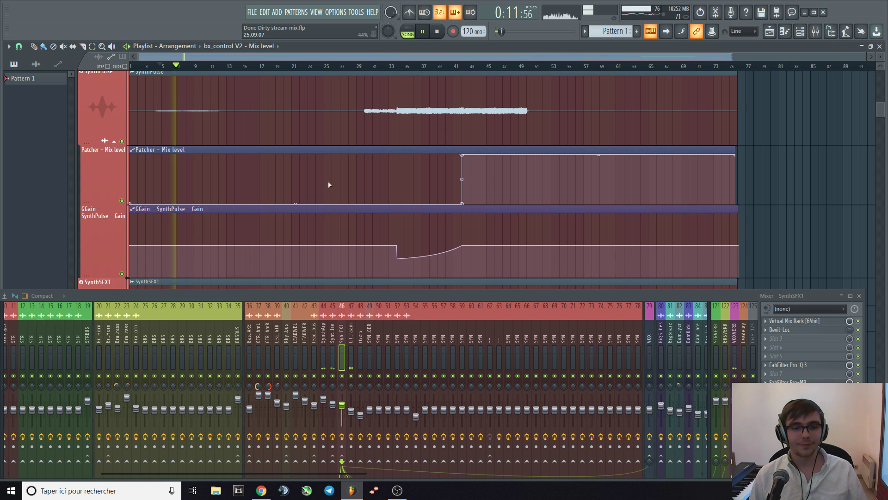
drag(362, 295, 370, 242)
drag(387, 407, 144, 381)
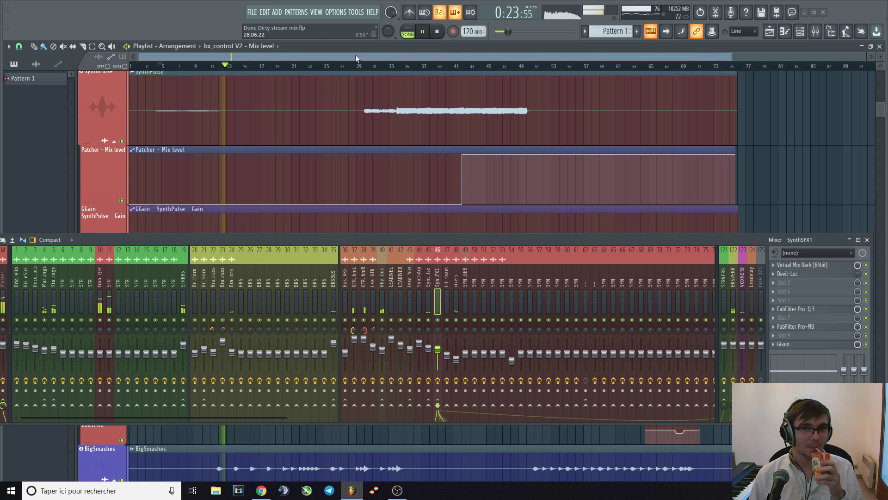
click(436, 32)
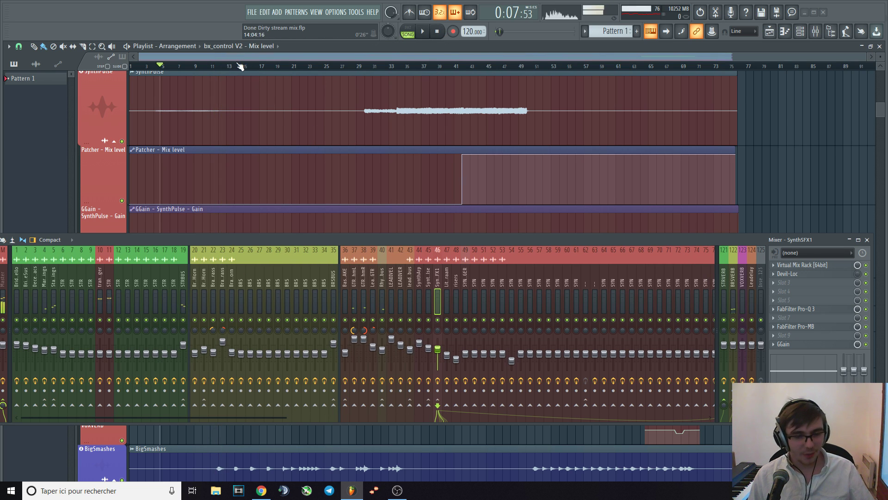
- Save the Done Dirty stream mix project
click(251, 12)
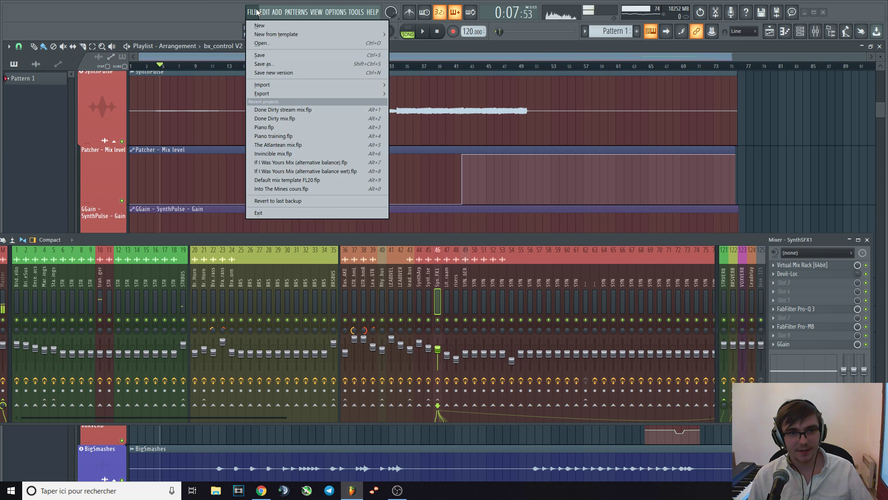
click(267, 55)
drag(274, 415, 109, 415)
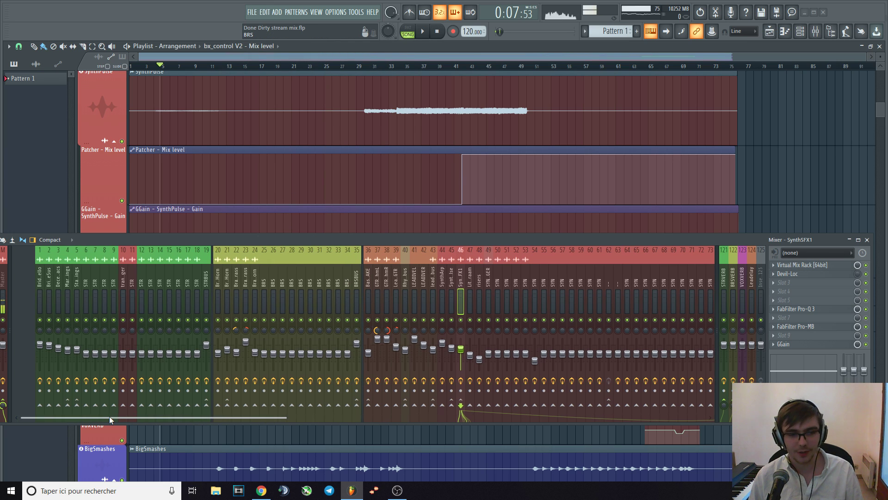
- Play the full mix from about bar 13 and solo the Marc_SusStrings and StacStrings tracks with their bus
click(198, 67)
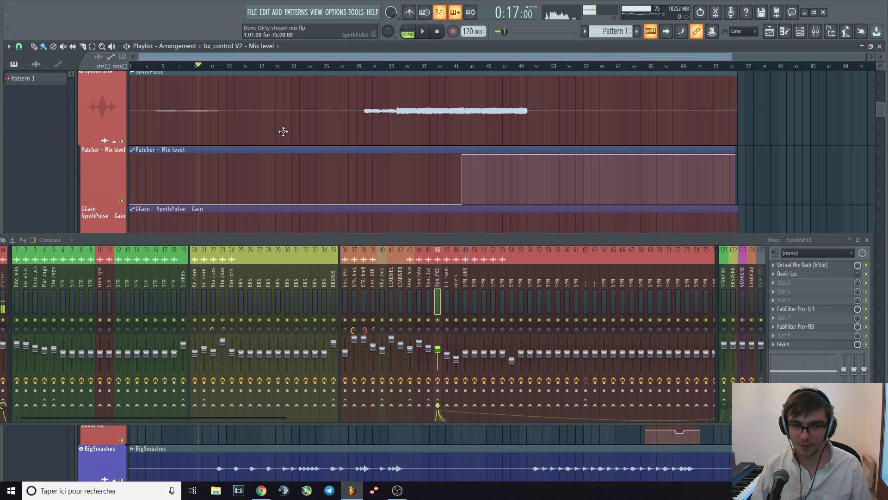
click(232, 66)
key(space)
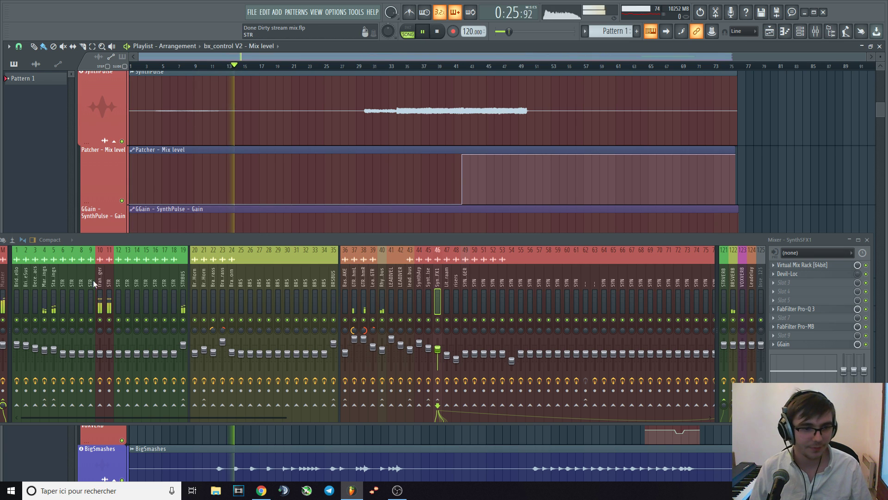
right_click(54, 319)
- Play the soloed strings from about bar 10 while examining their automation in the playlist, and stop
click(193, 67)
scroll(187, 120, up, 10)
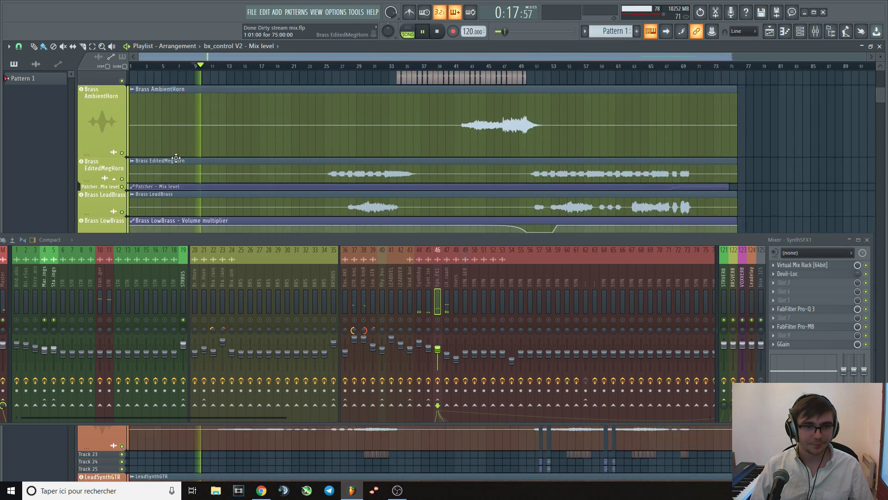
click(205, 65)
scroll(212, 81, down, 2)
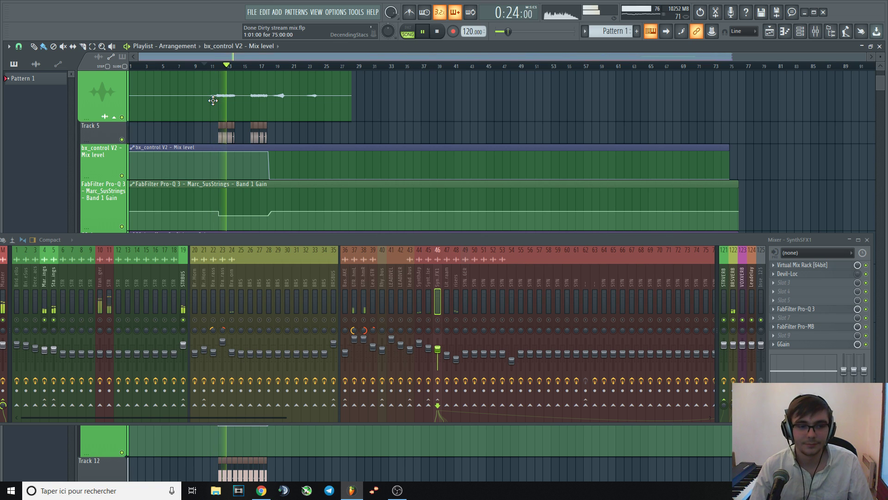
key(space)
scroll(218, 117, down, 2)
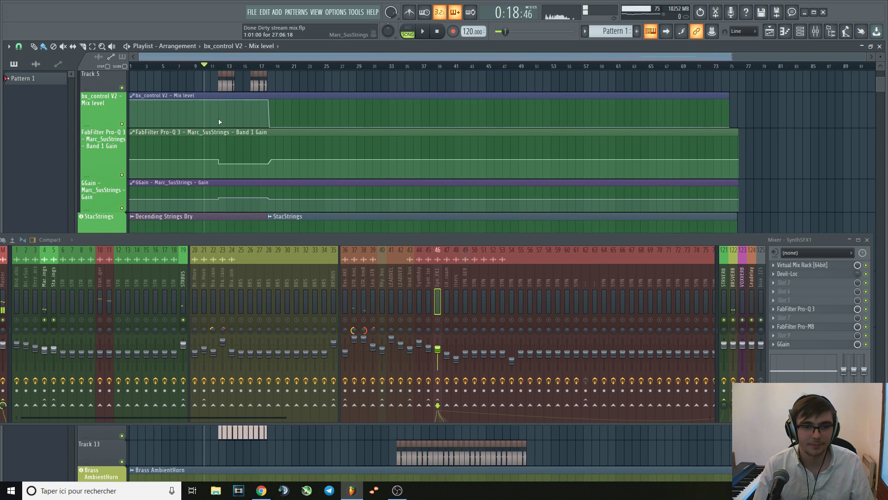
- Play the Decending Strings Dry clip from about bar 12 with only StacStrings soloed
drag(264, 238, 268, 304)
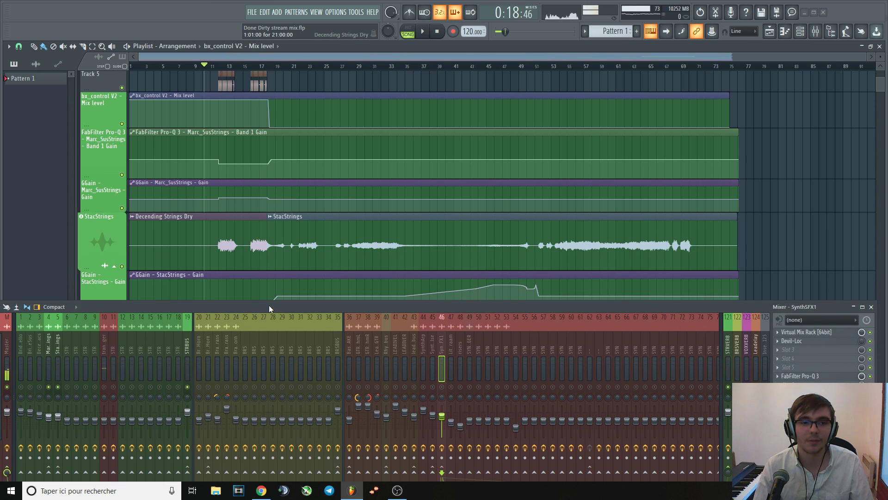
scroll(257, 109, down, 3)
ctrl+scroll(257, 109, up, 4)
click(282, 66)
key(space)
right_click(57, 386)
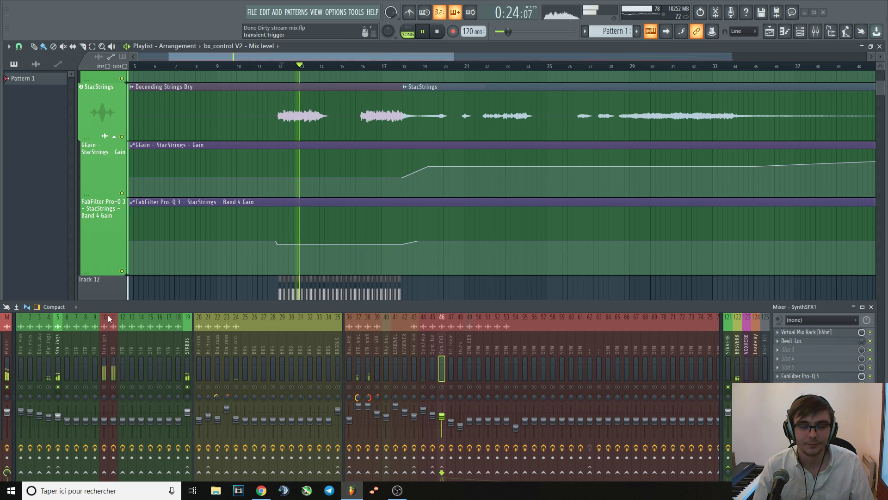
- Select StacStrings in the repositioned mixer to show its effects chain and restart its soloed passage
drag(124, 309, 140, 235)
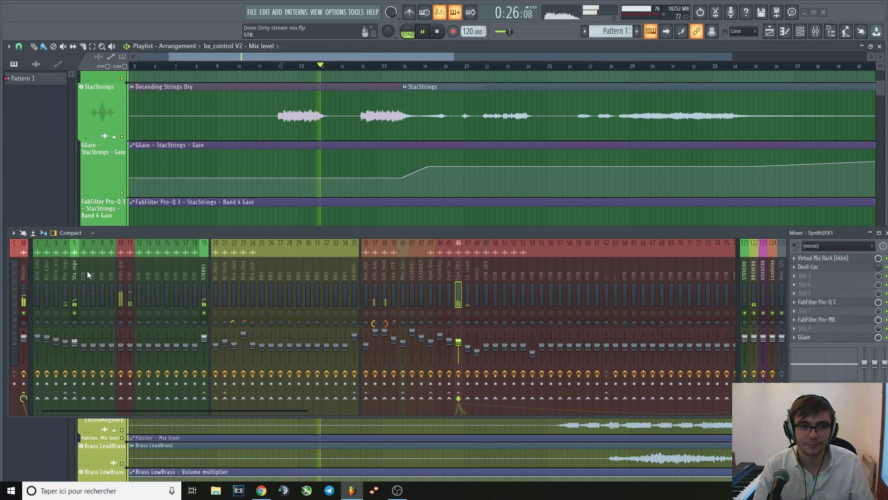
click(74, 278)
key(space)
key(space)
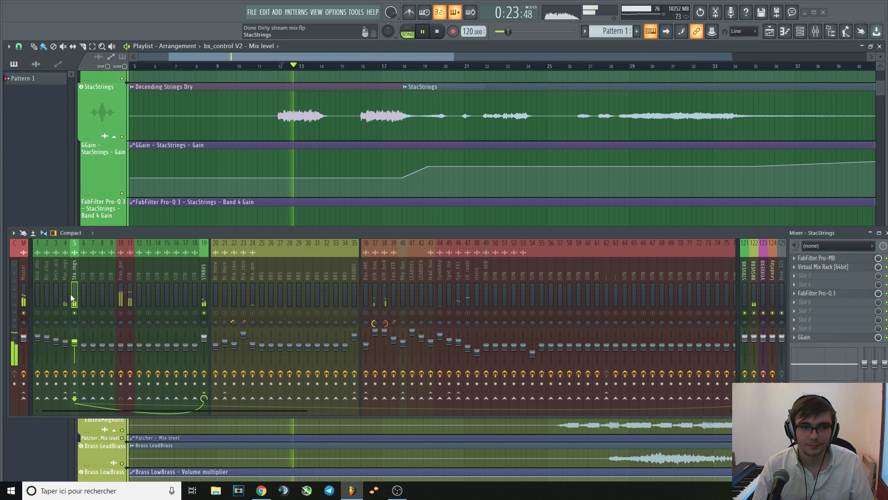
- Compare Marc_SusStrings on its own with StacStrings on its own over the passage from about bar 12
click(65, 312)
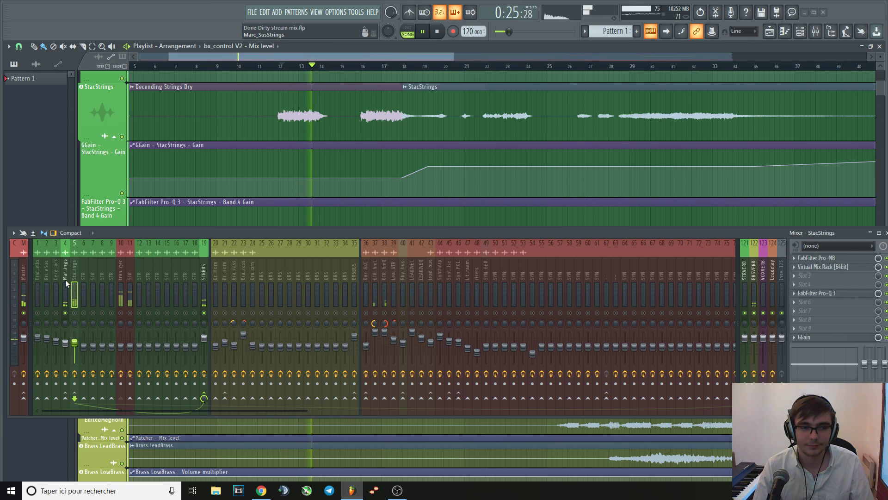
key(space)
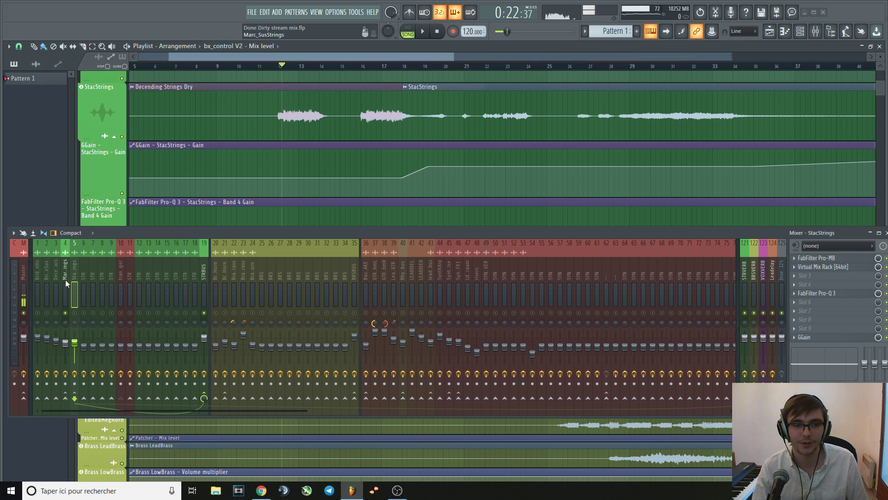
key(space)
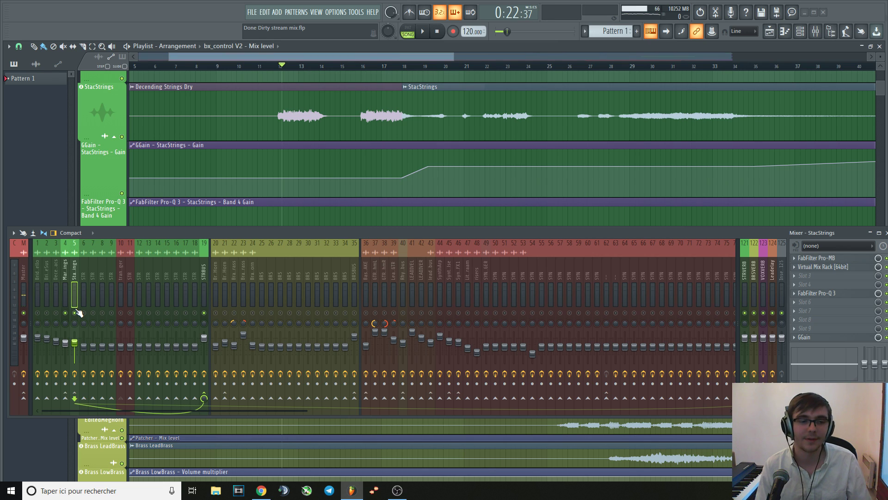
key(space)
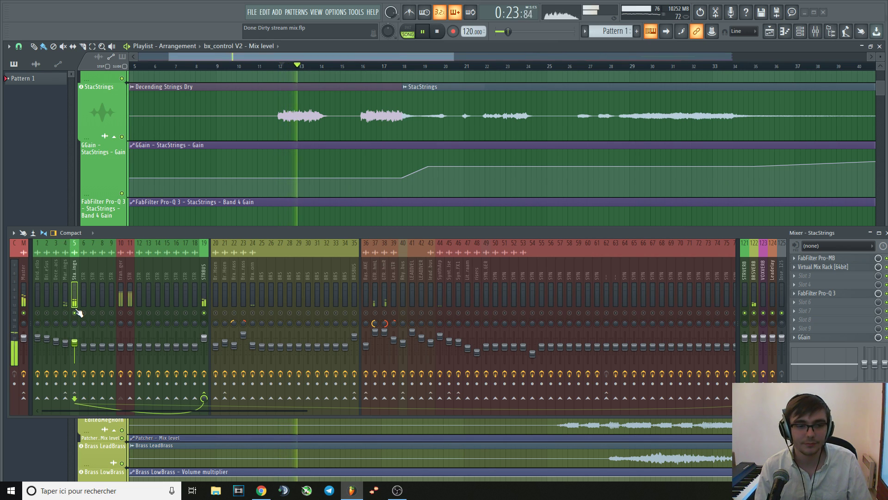
key(space)
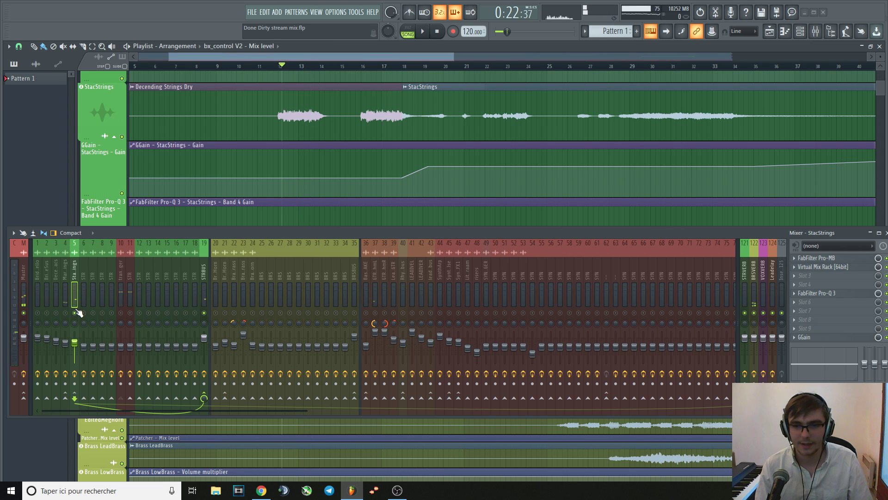
- Make Marc_SusStrings audible alongside StacStrings and switch the transient trigger track on and off again
click(65, 312)
click(120, 312)
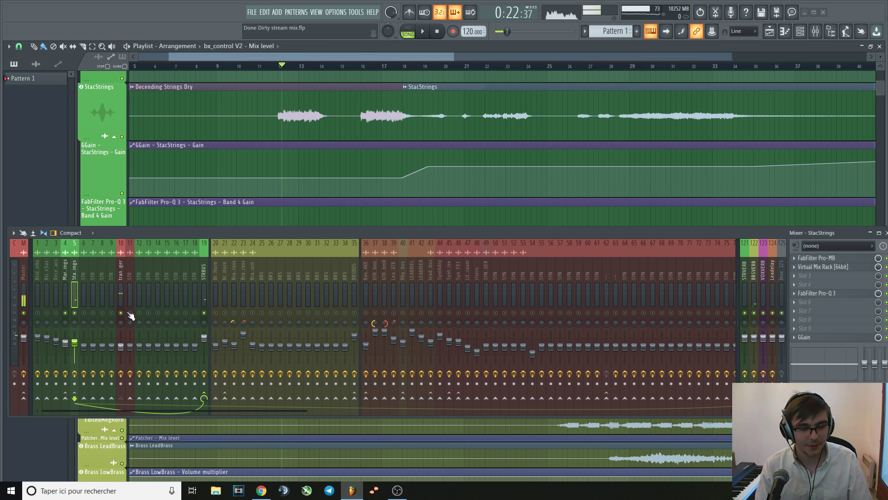
click(120, 314)
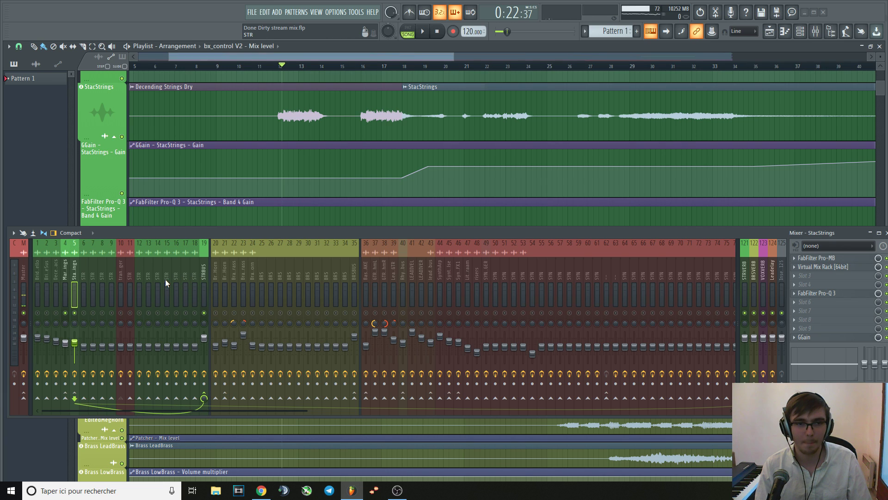
- Play the sustained and staccato strings together from about bar 12, then select STRBUS to show its effects chain
click(204, 276)
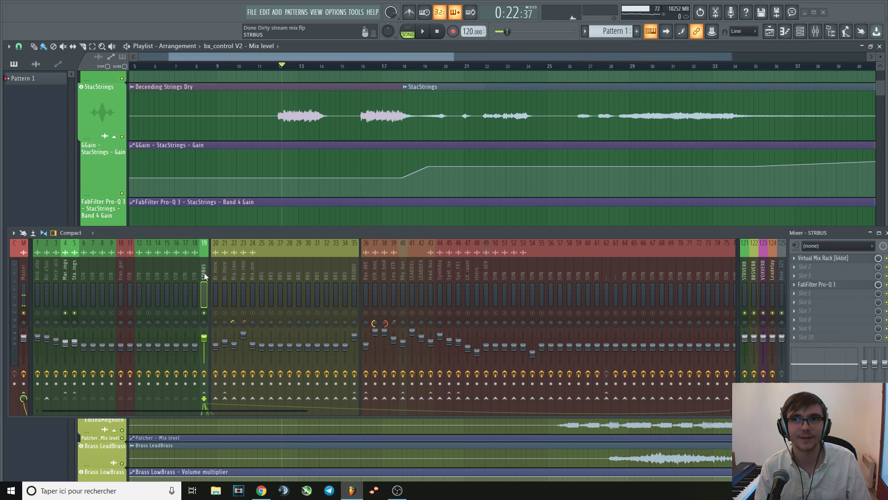
click(74, 276)
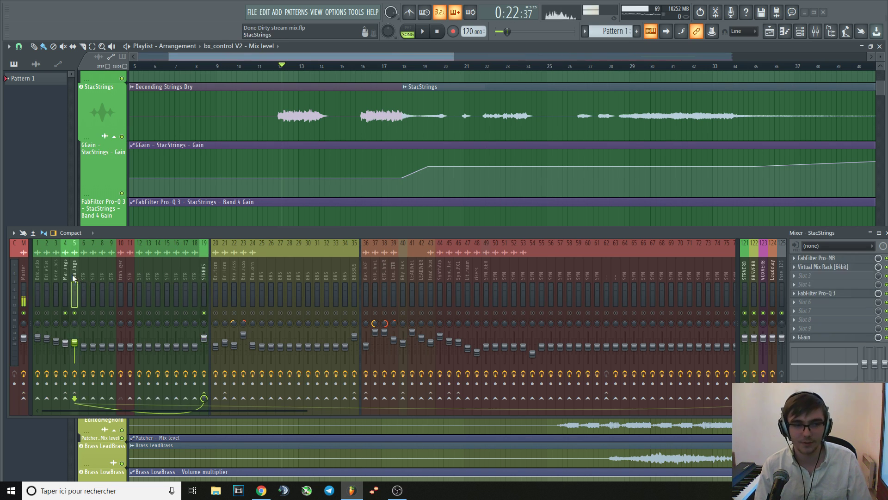
key(space)
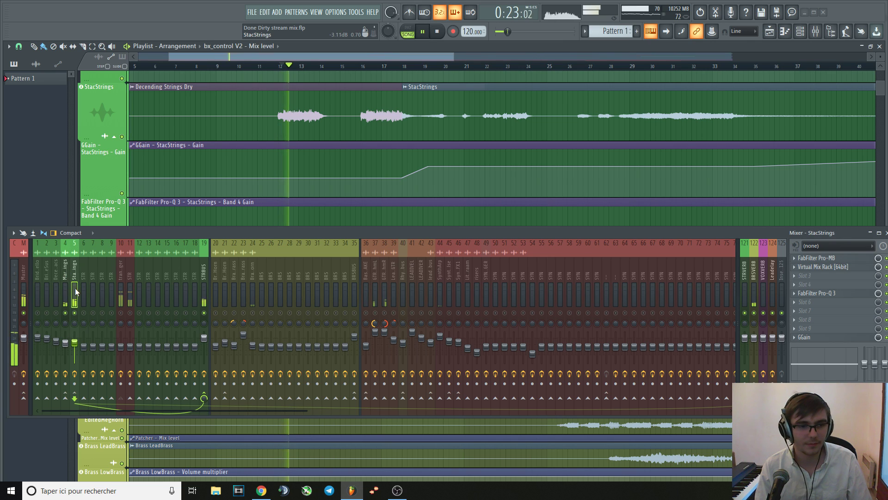
key(space)
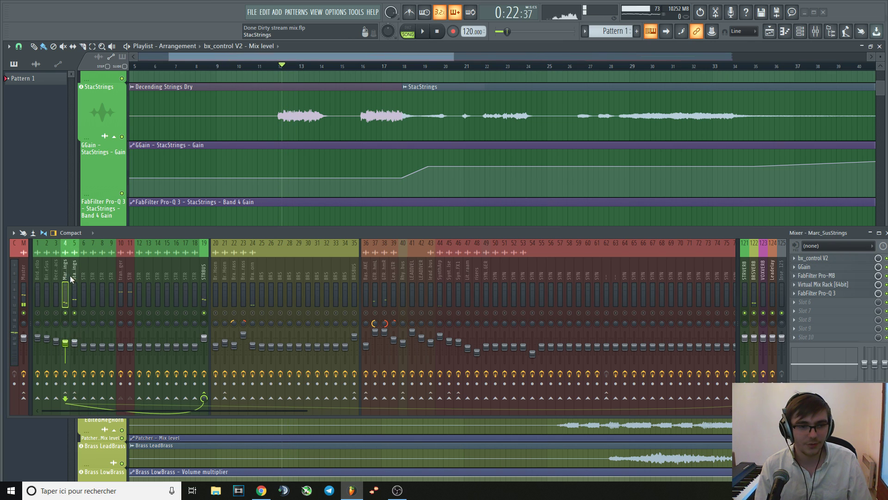
click(202, 270)
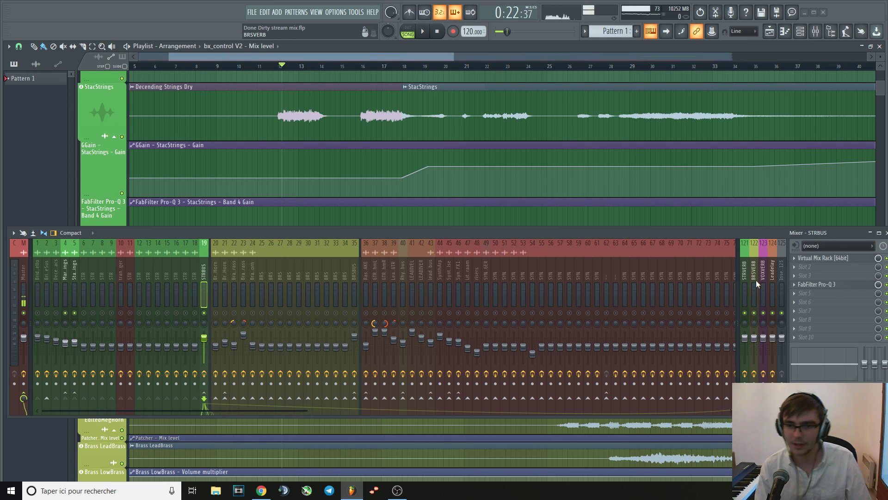
- Compare the string passage with the BRSVERB track muted and audible again, shifting the mixer to expose the effect switches
click(755, 313)
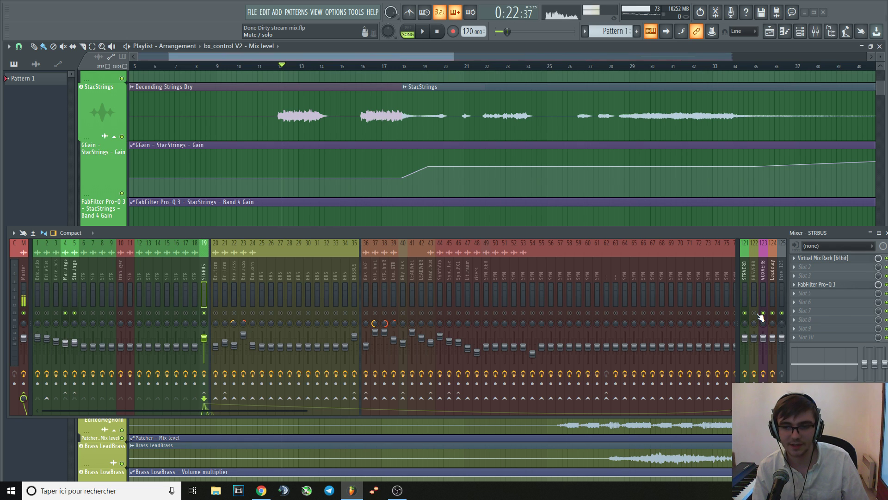
key(space)
key(space)
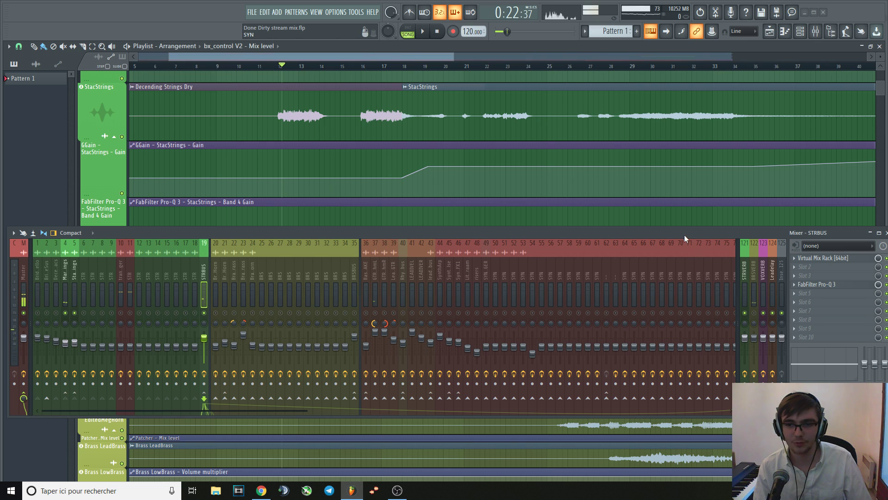
drag(684, 234, 661, 234)
key(space)
key(space)
key(space)
key(space)
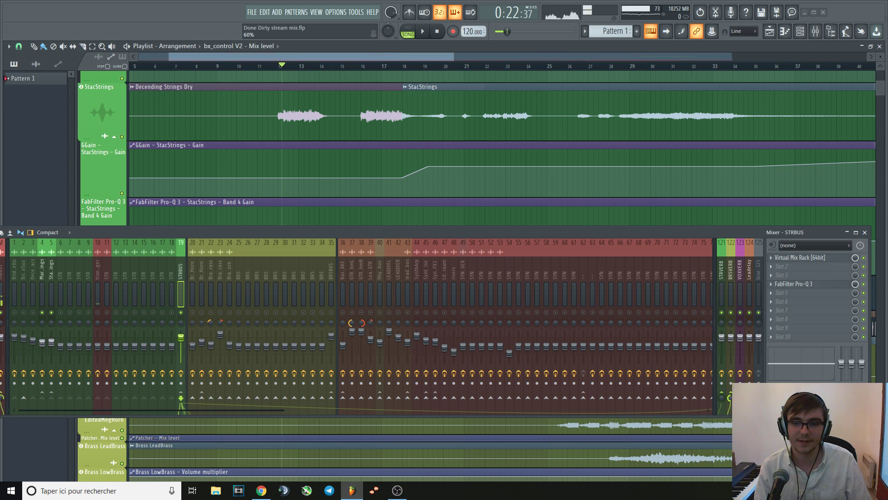
- Replay the strings briefly and examine the Virtual Mix Rack settings on STRBUS, closing the plugin when done
key(space)
key(space)
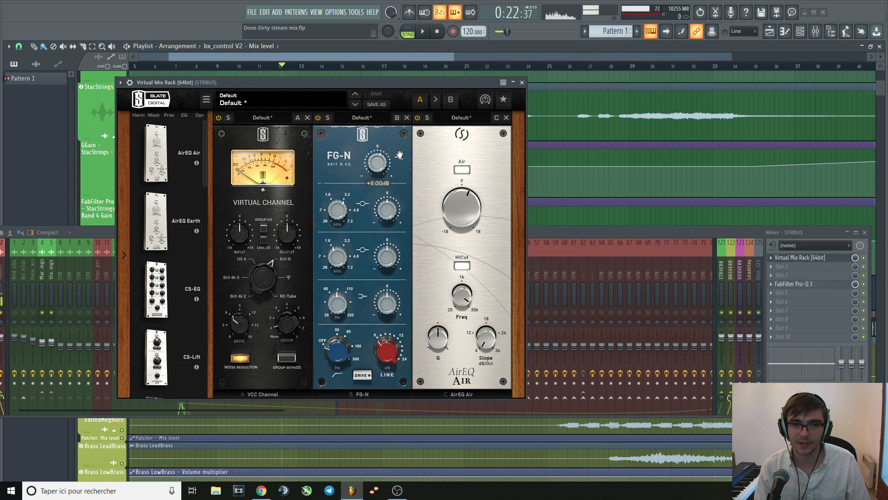
click(522, 82)
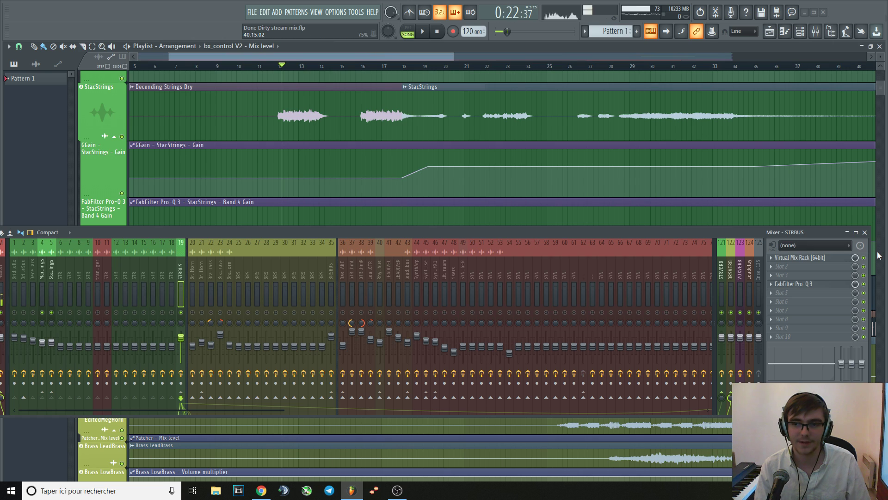
- Compare the string passage with Virtual Mix Rack on STRBUS bypassed and enabled
key(space)
key(space)
key(space)
key(space)
key(space)
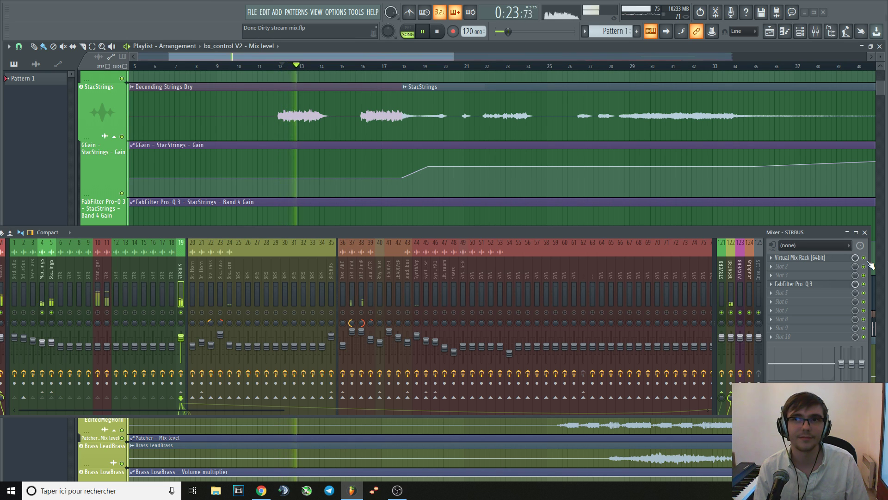
key(space)
key(space)
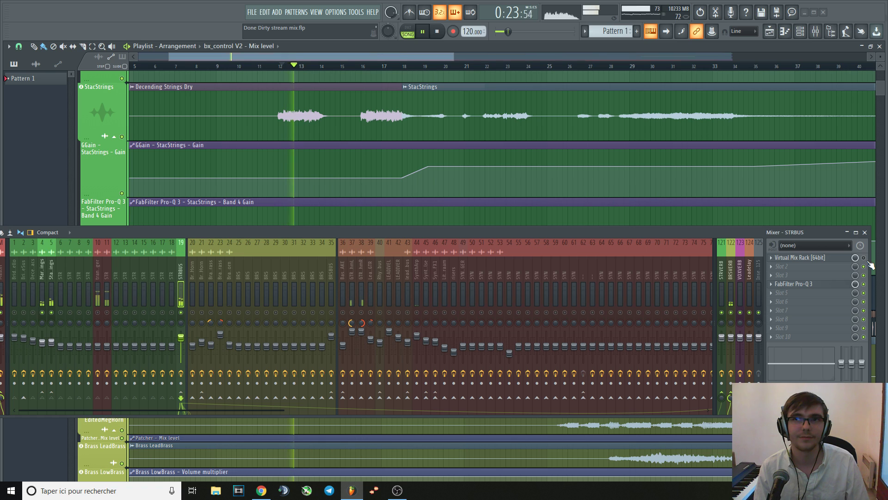
key(space)
key(space)
key(space)
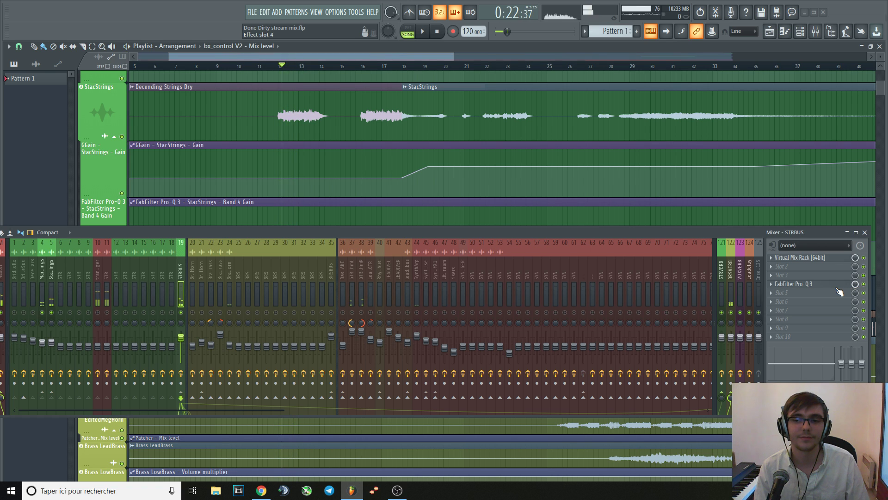
- Examine the FabFilter Pro-Q 3 curve on STRBUS during playback with the mixer moved clear, then close the plugin
click(832, 283)
drag(585, 239, 548, 359)
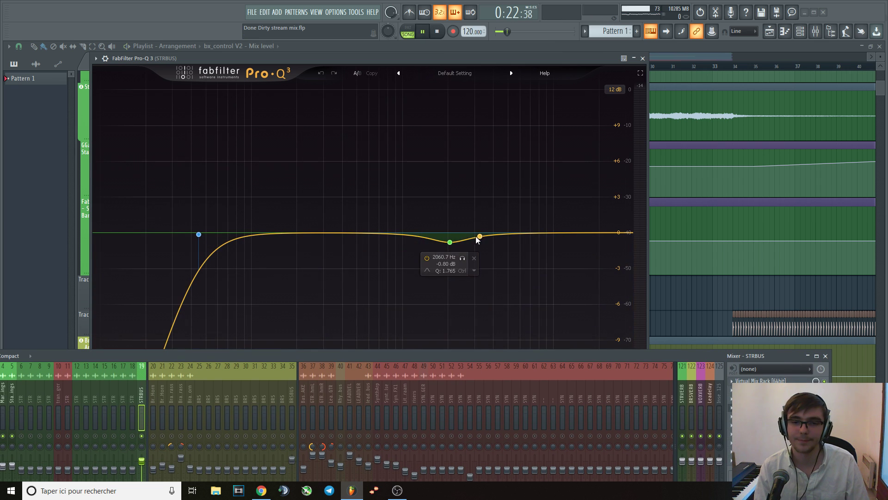
key(space)
click(824, 406)
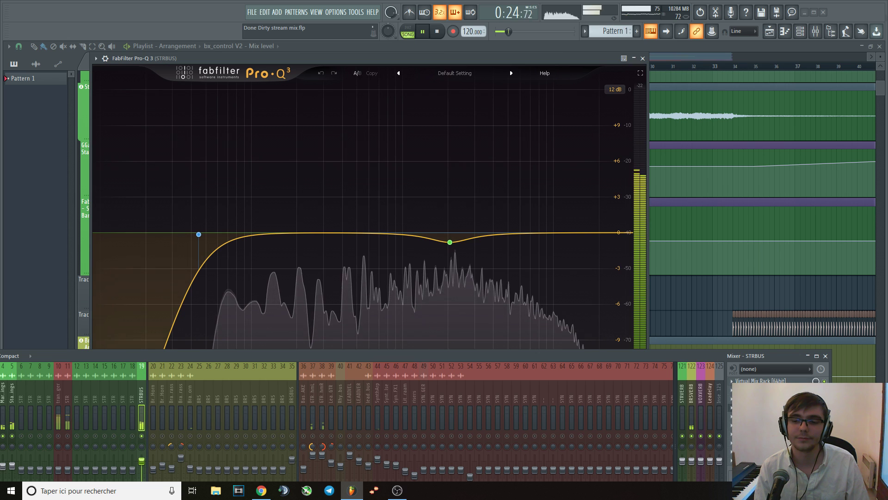
key(space)
click(643, 58)
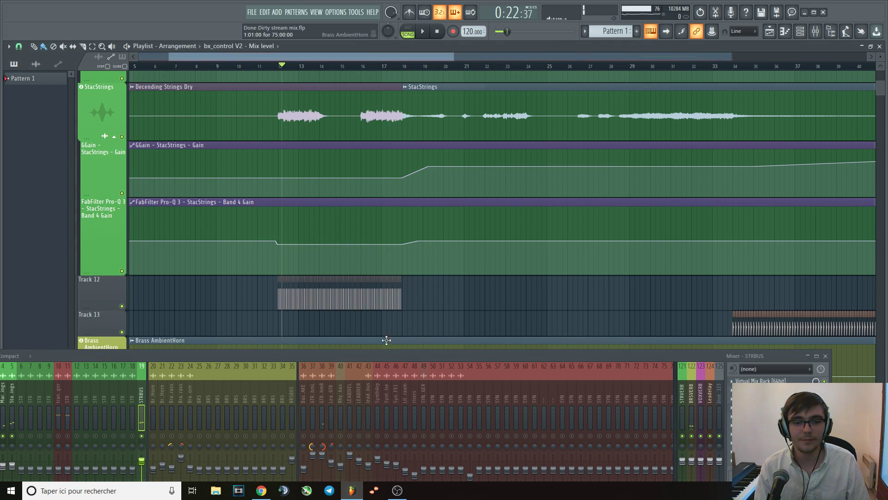
- Make the transient trigger and STR track 11 audible in the repositioned mixer and inspect the routing of each
drag(379, 355, 453, 261)
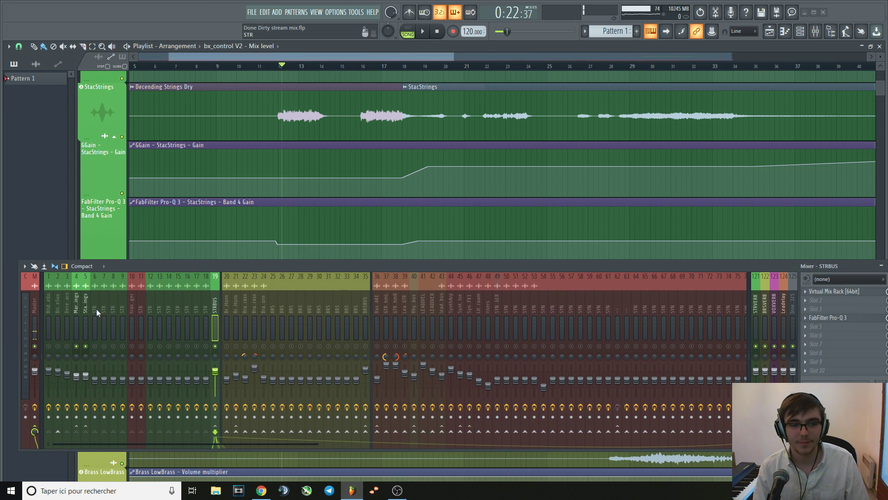
click(139, 316)
click(132, 346)
click(140, 346)
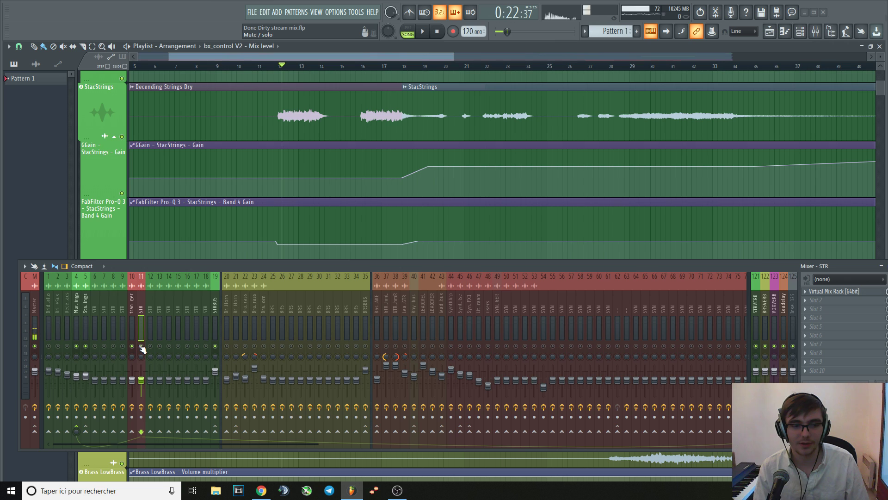
click(134, 315)
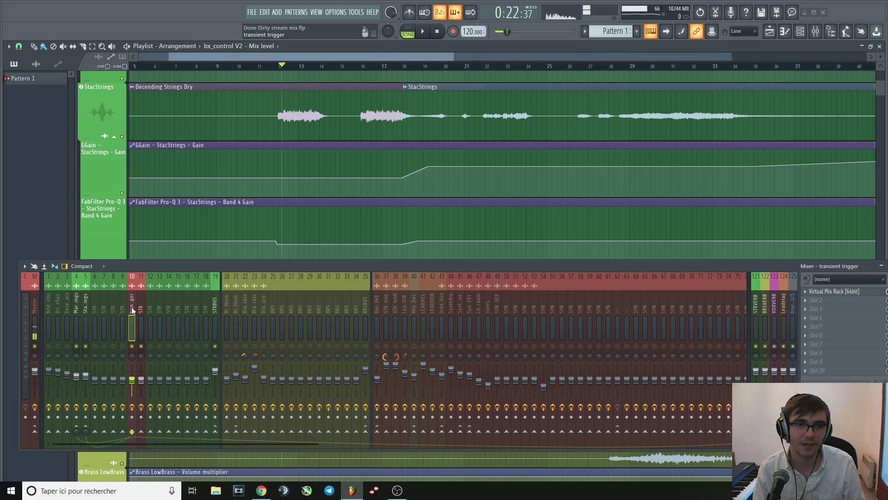
click(141, 307)
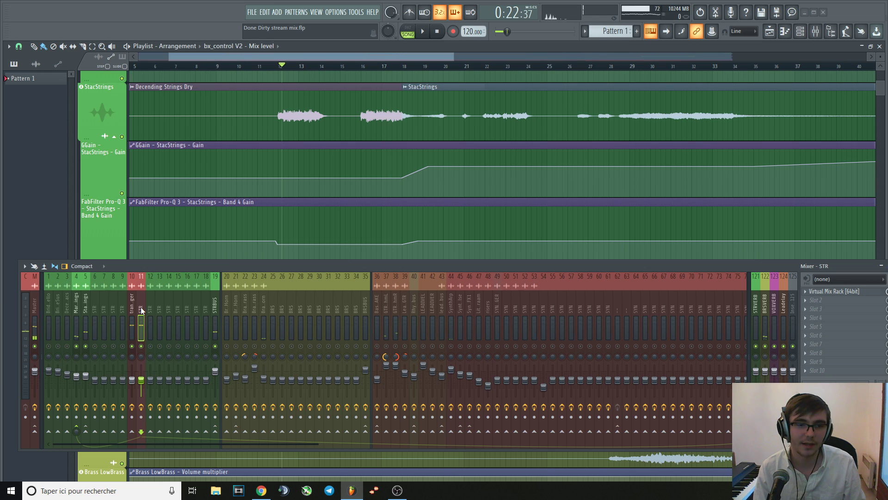
- Inspect StacStrings and Marc_SusStrings in the mixer, then play the passage with only Marc_SusStrings soloed
click(88, 305)
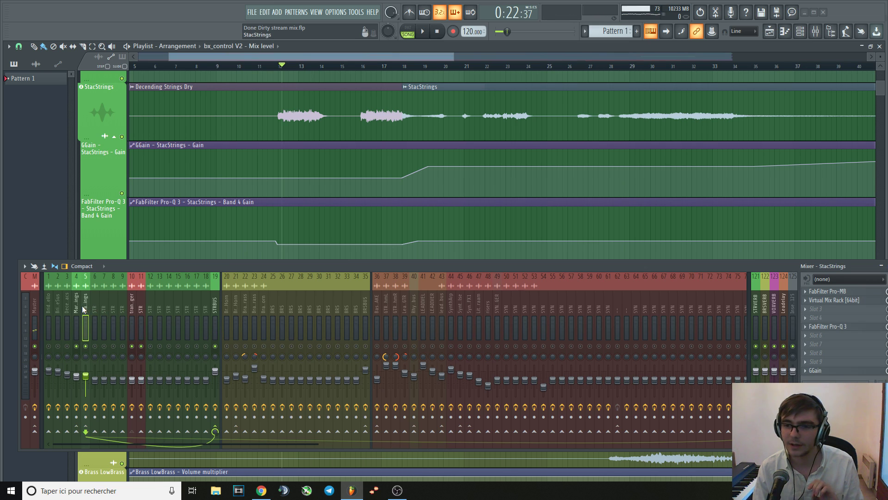
click(78, 308)
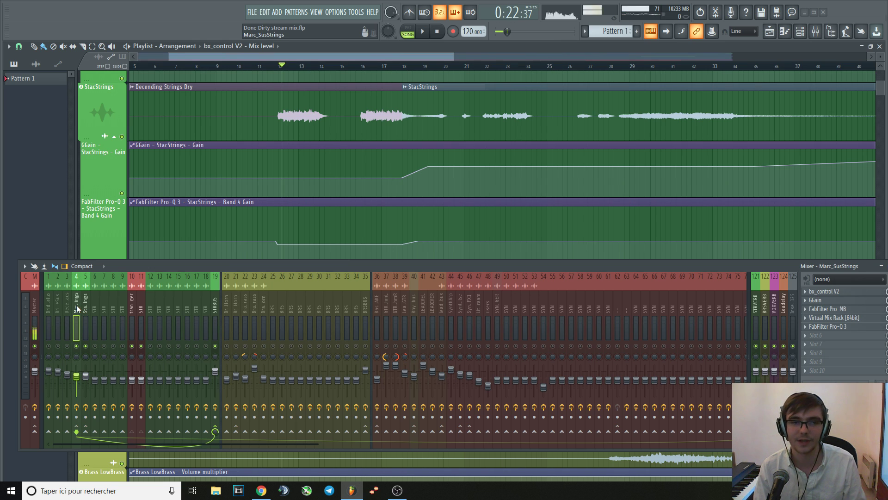
key(space)
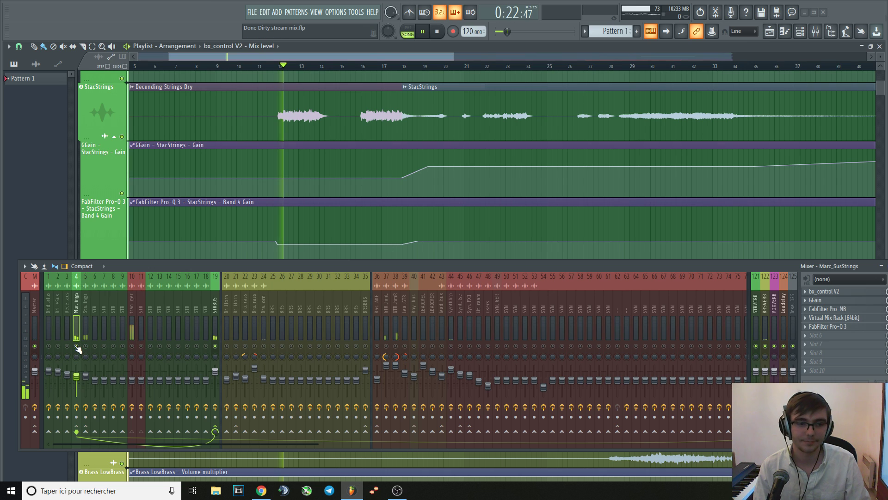
key(space)
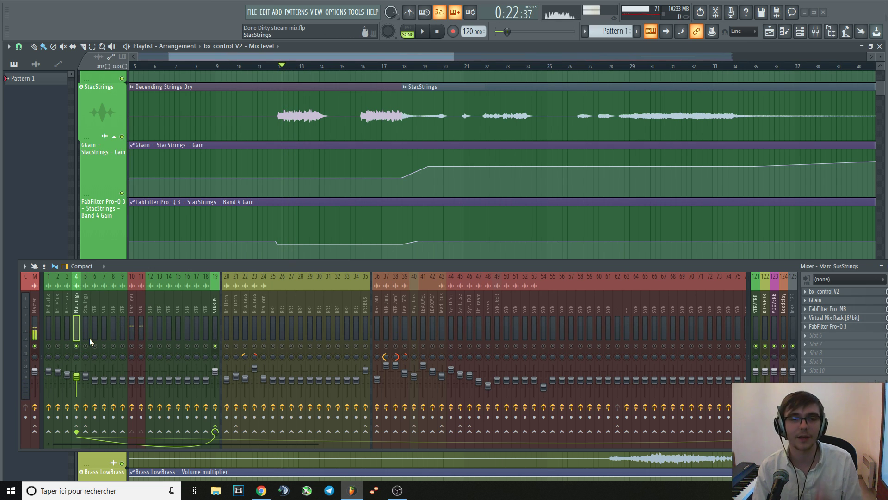
key(space)
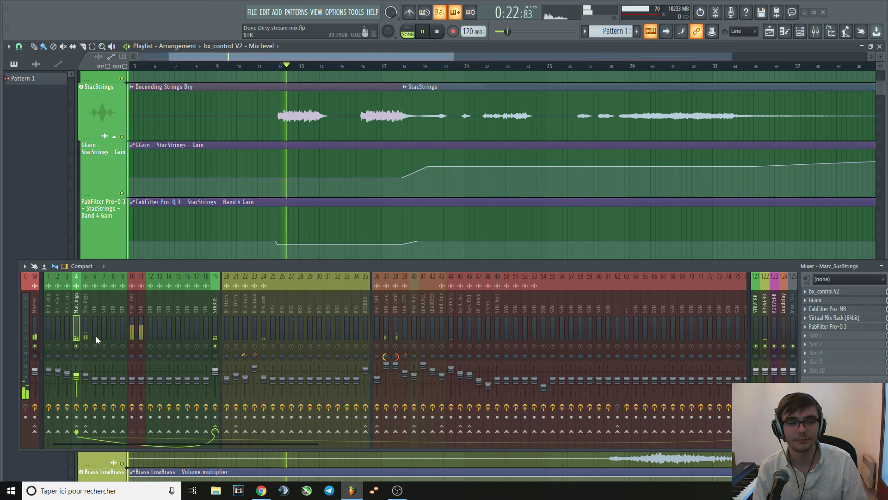
key(space)
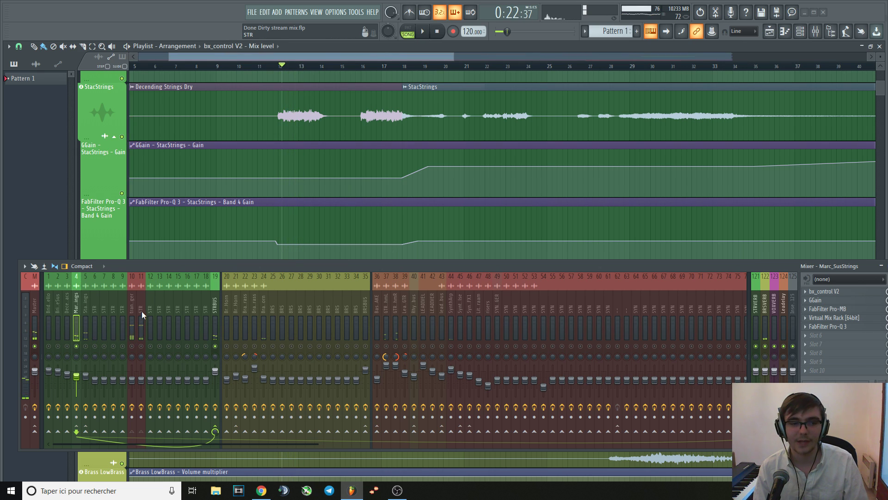
- Compare Marc_SusStrings with STR track 11 switched on and off over the passage, leaving track 11 audible
click(142, 346)
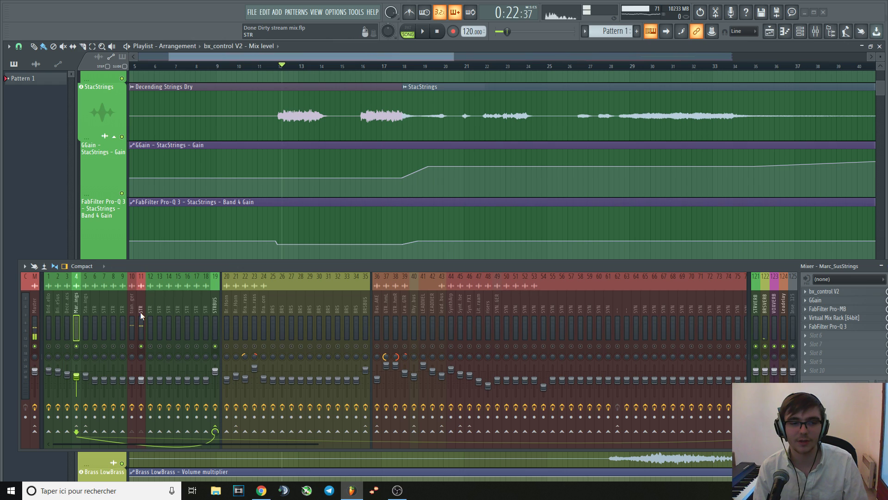
key(space)
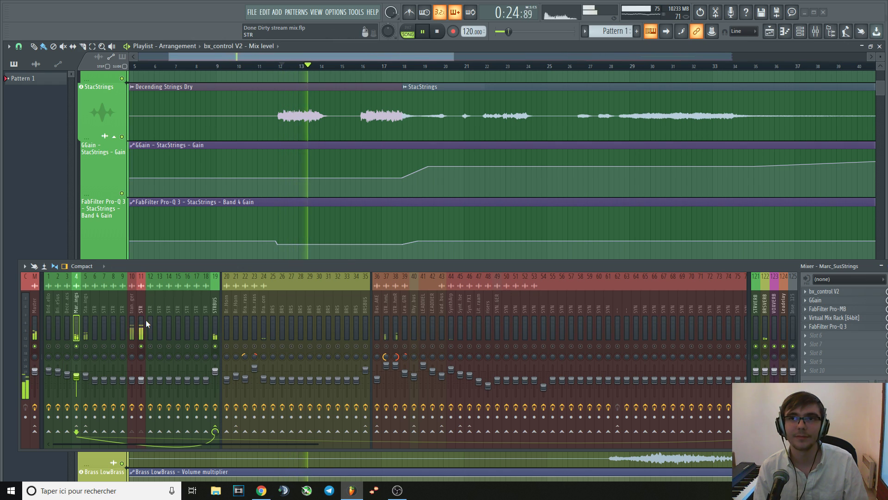
key(space)
key(space)
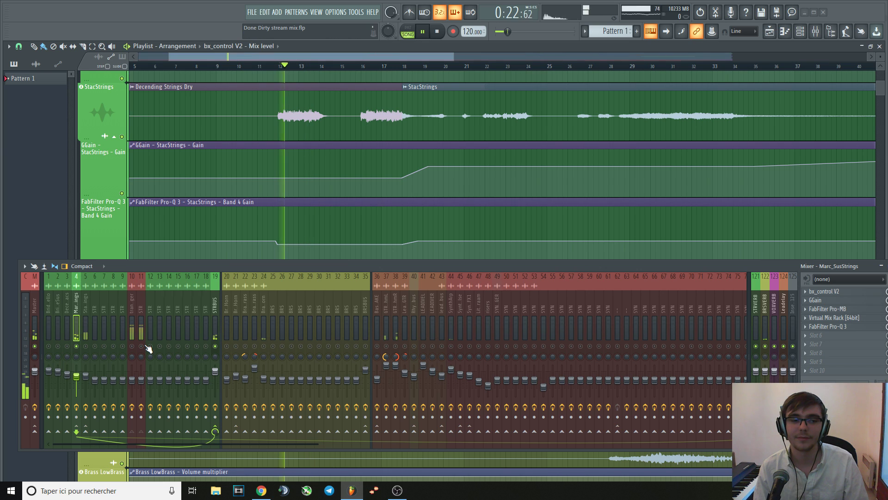
key(space)
click(142, 347)
key(space)
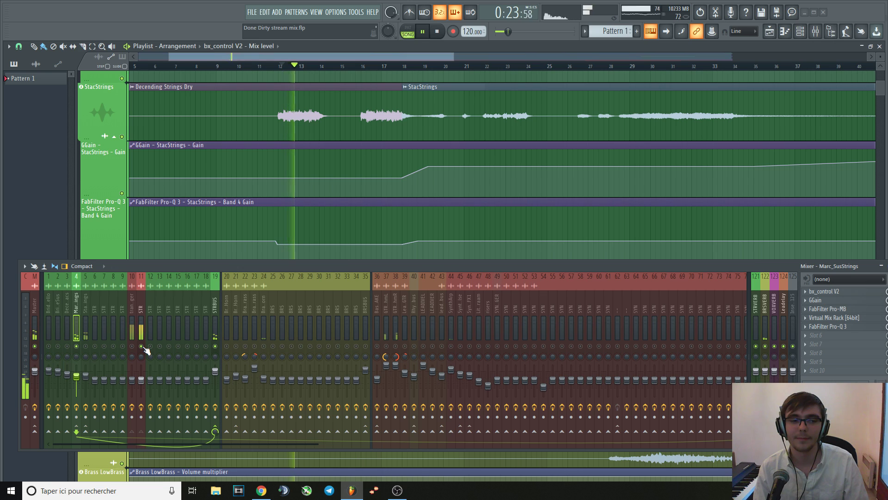
key(space)
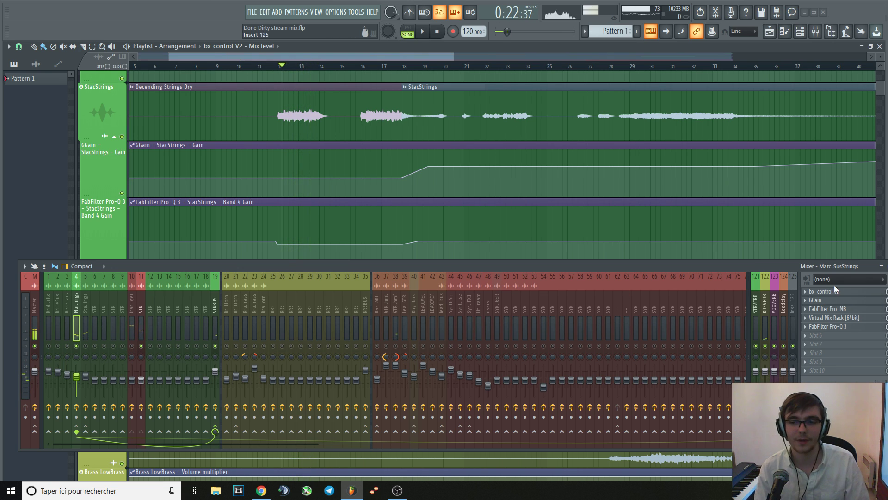
- Show FabFilter Pro-MB on Marc_SusStrings in an enlarged window above the mixer and watch its bands while the passage plays
click(850, 311)
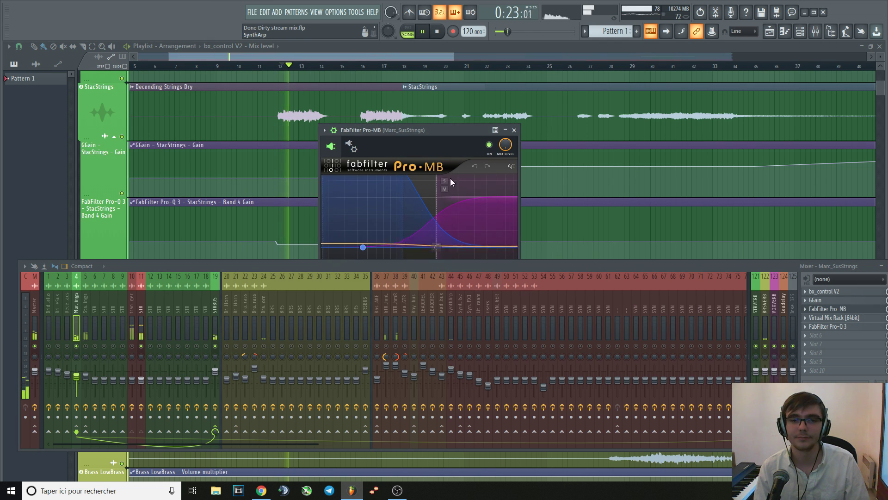
drag(451, 132, 355, 62)
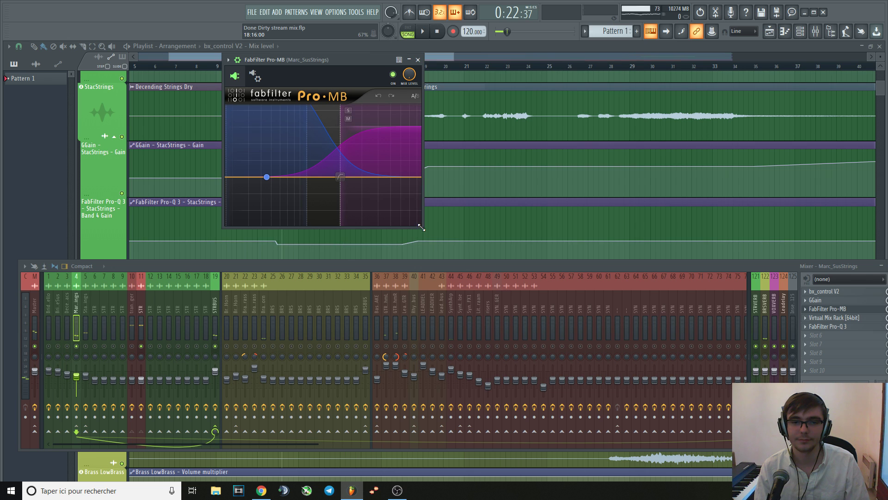
drag(423, 228, 592, 241)
key(space)
drag(468, 266, 448, 307)
key(space)
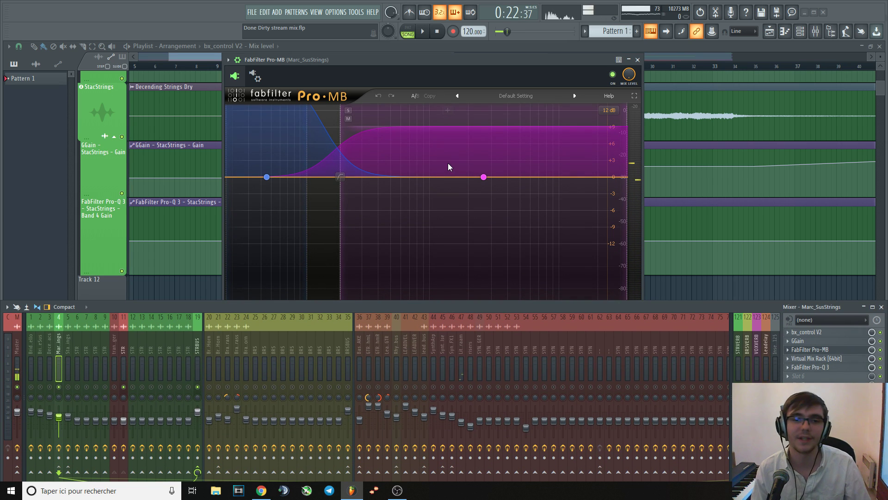
key(space)
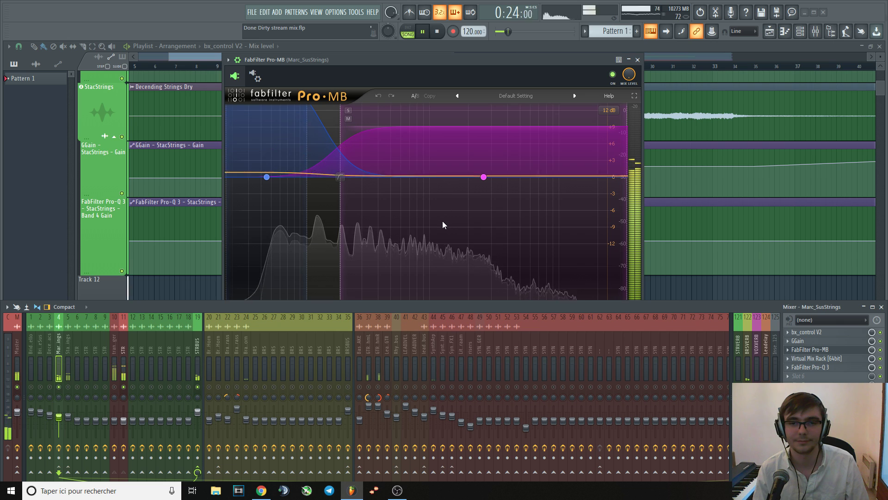
- Bring up the upper band's settings in Pro-MB on Marc_SusStrings while the passage plays, stop playback and close the plug-in
click(408, 145)
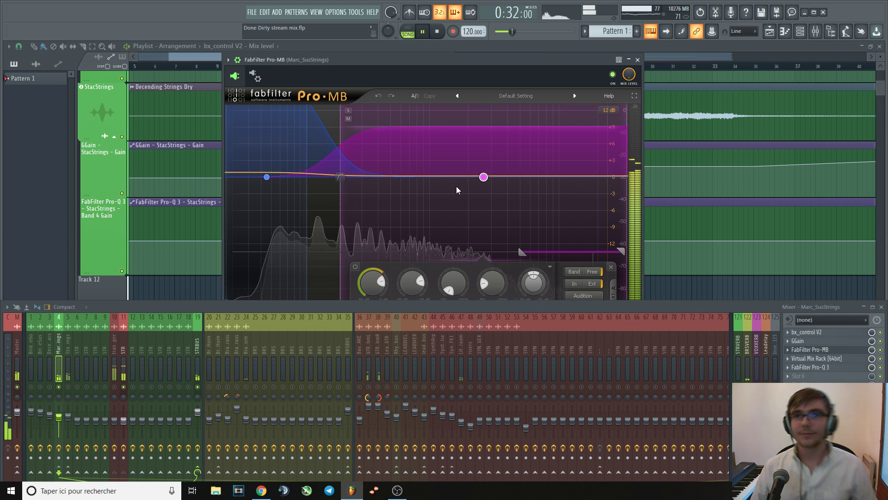
key(space)
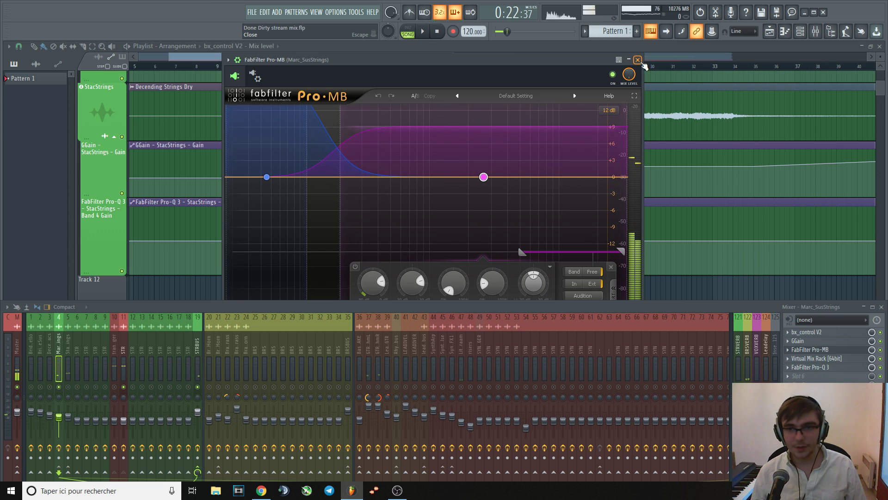
click(637, 60)
- Make Track 12 taller, examine its trigger clips up close and play them from just before bar 12
scroll(426, 209, down, 1)
scroll(424, 203, down, 2)
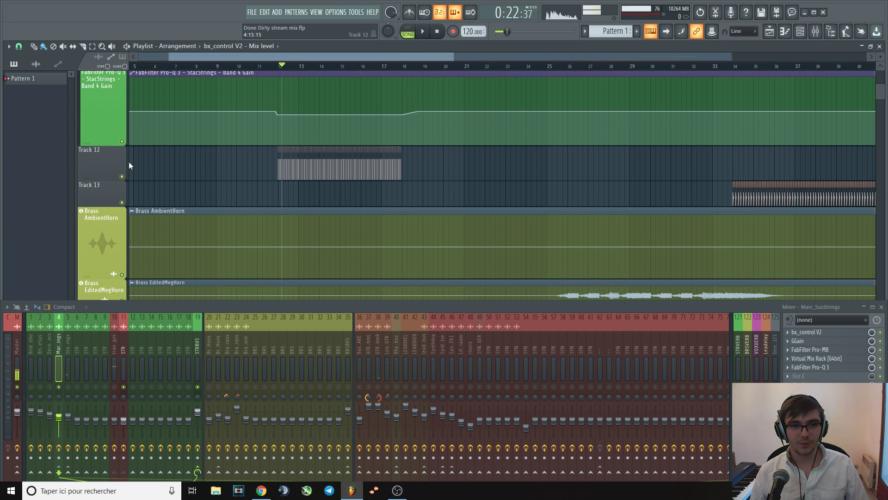
drag(88, 182, 88, 240)
scroll(277, 203, up, 10)
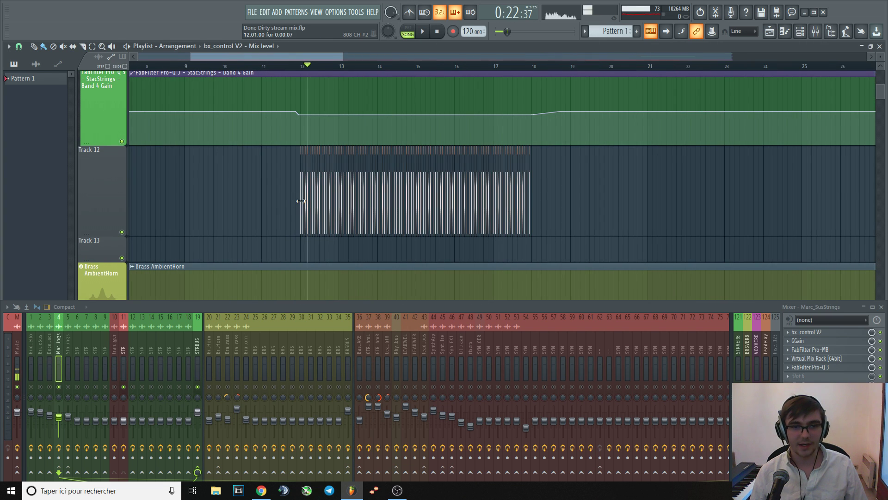
scroll(302, 208, up, 3)
click(304, 65)
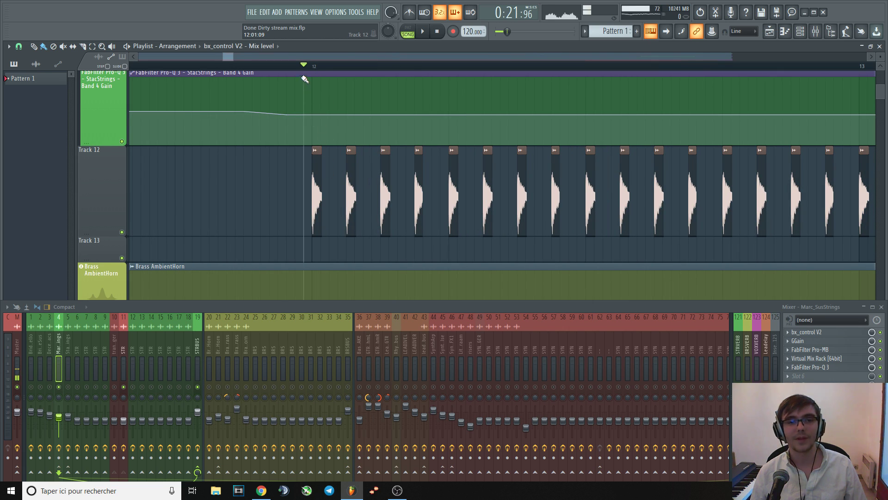
key(space)
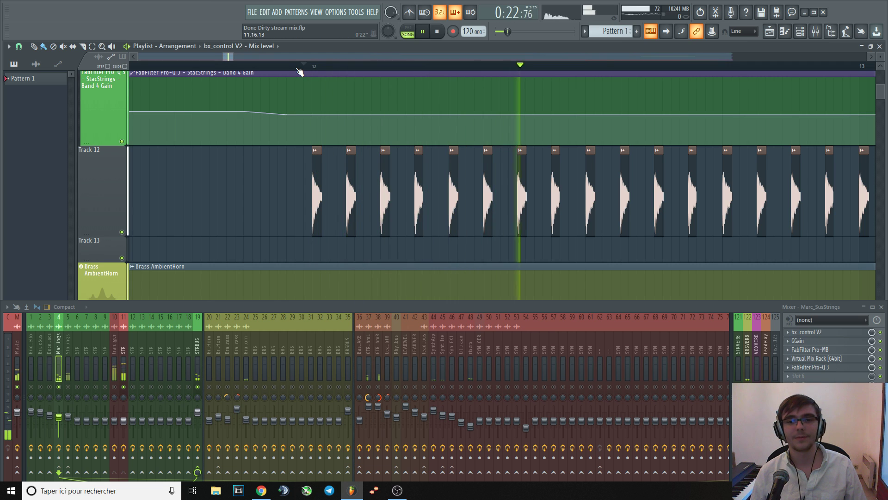
key(space)
- Look through the arrangement for the trigger clips, then play the passage over the 808 CH #2 clips on Track 5
scroll(318, 219, down, 6)
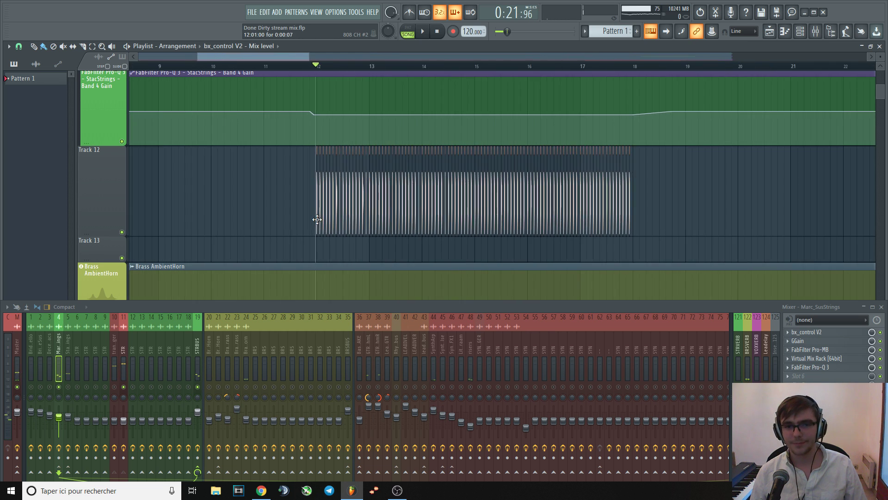
scroll(320, 217, down, 3)
scroll(320, 217, down, 10)
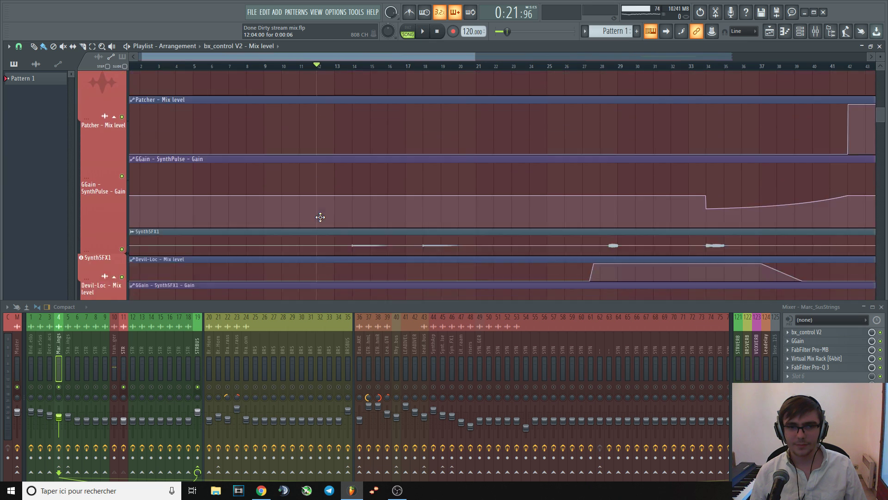
scroll(320, 217, down, 10)
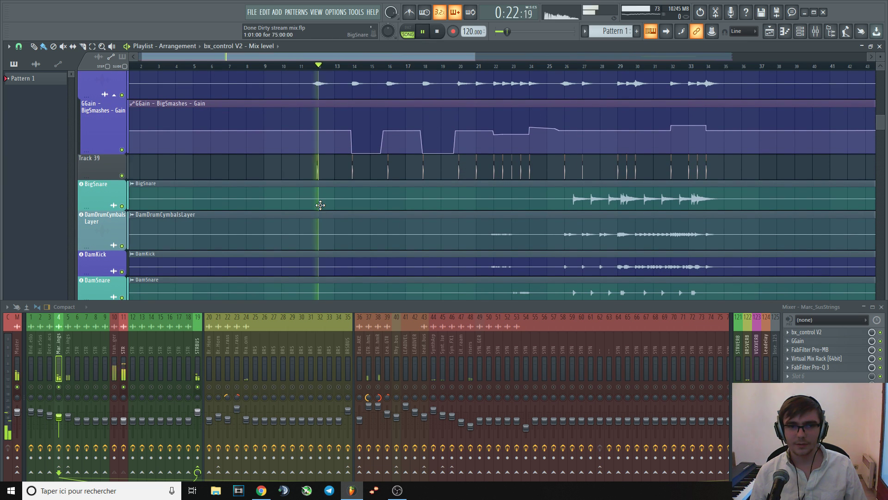
scroll(320, 204, up, 4)
scroll(320, 204, up, 10)
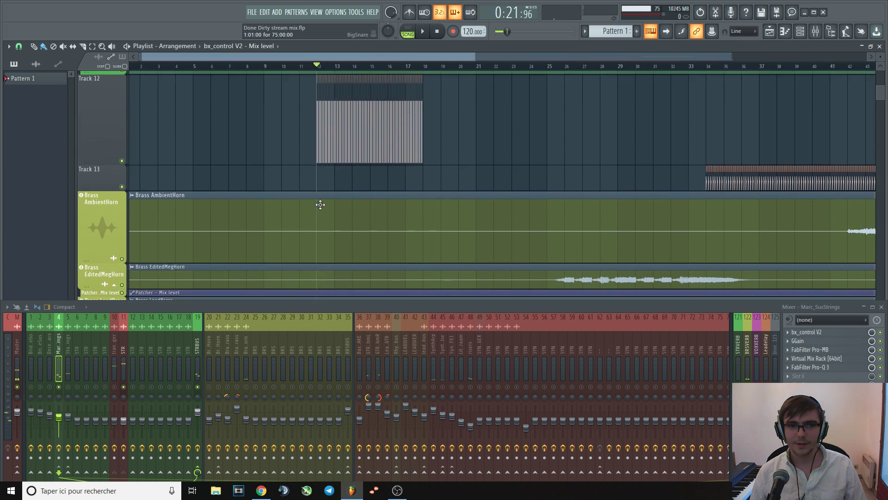
scroll(320, 205, up, 8)
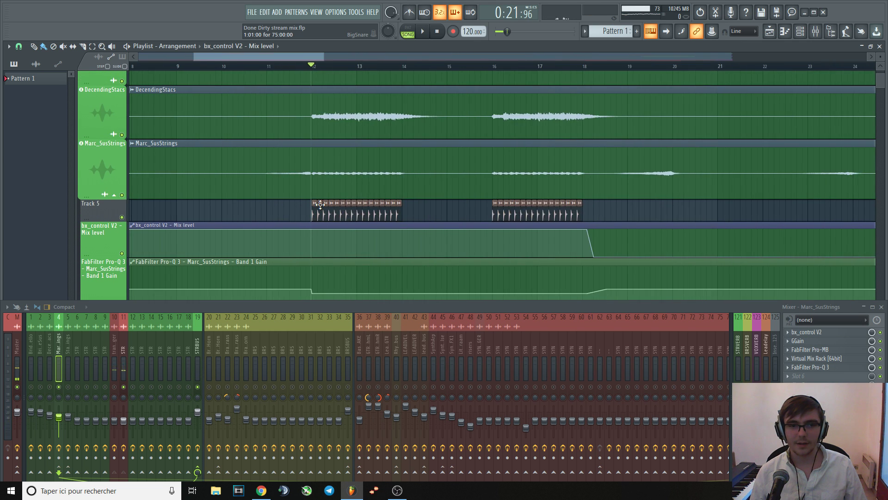
scroll(307, 212, up, 1)
key(space)
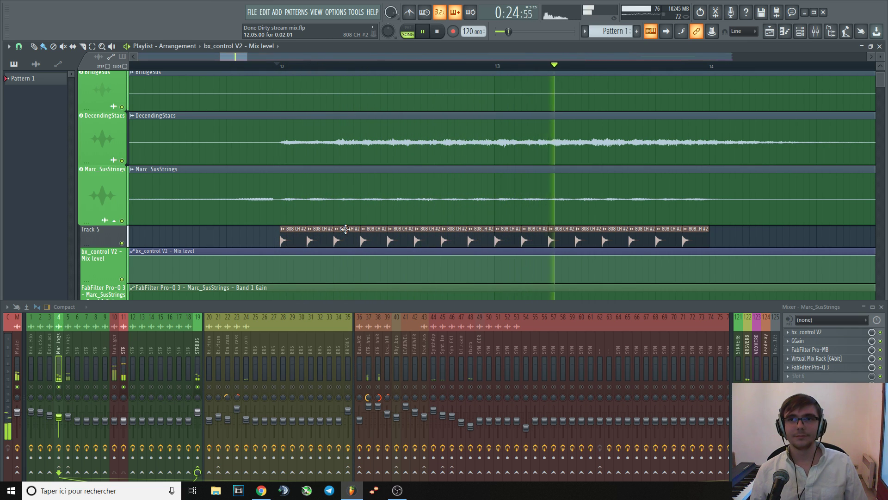
key(space)
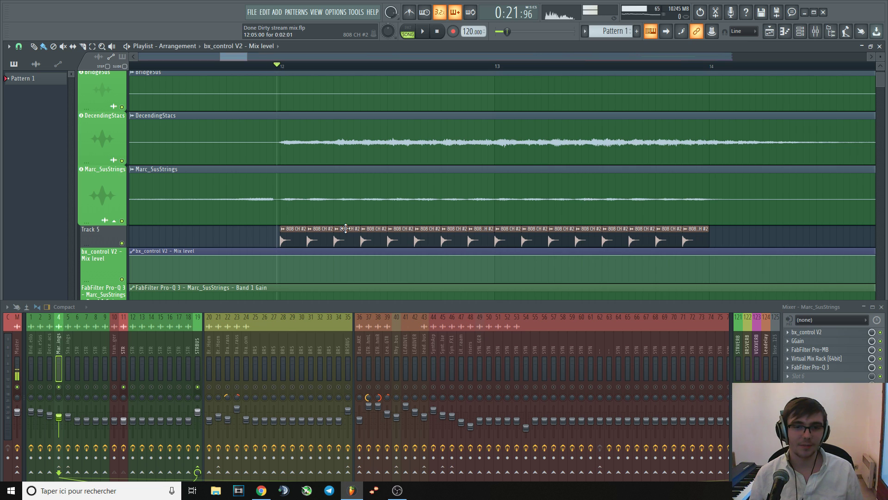
- Return to the Track 12 trigger clips and play the passage with StacStrings soloed in place of Marc_SusStrings
scroll(351, 224, down, 2)
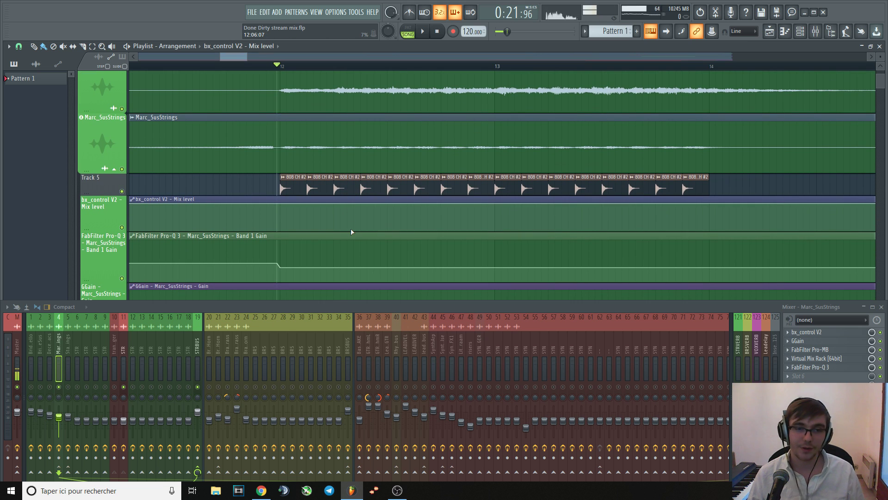
scroll(341, 228, down, 12)
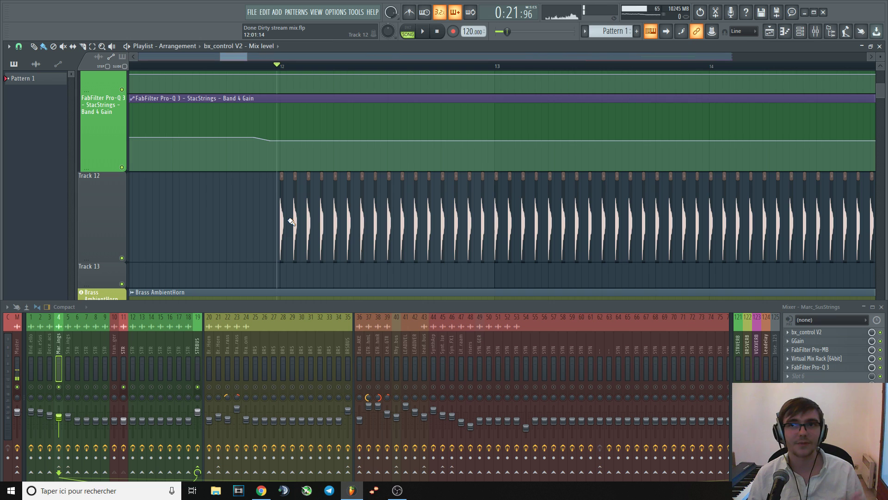
key(space)
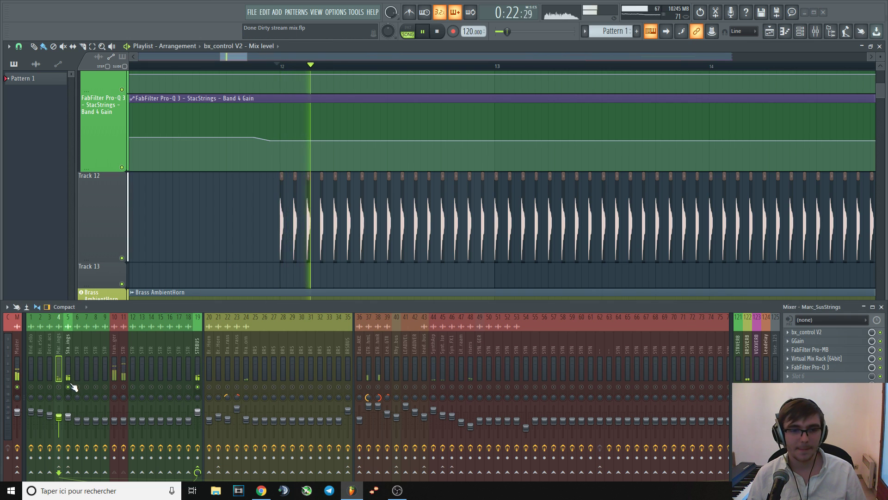
key(space)
scroll(273, 233, up, 4)
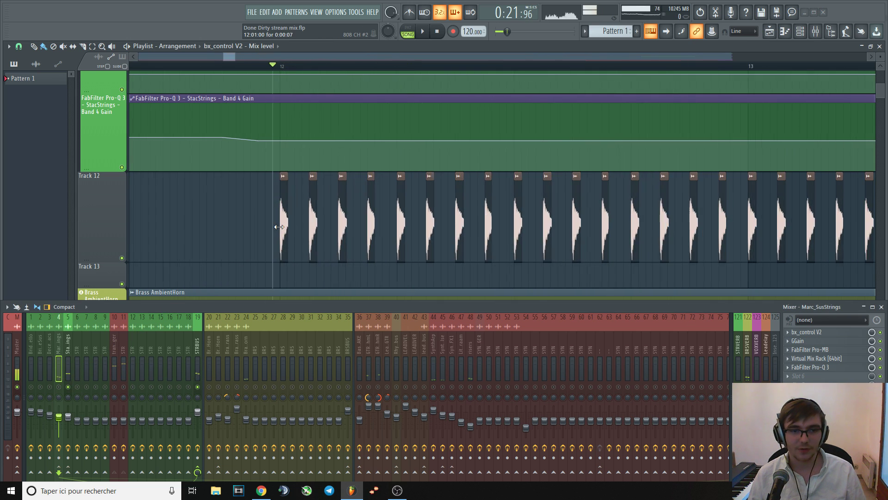
key(space)
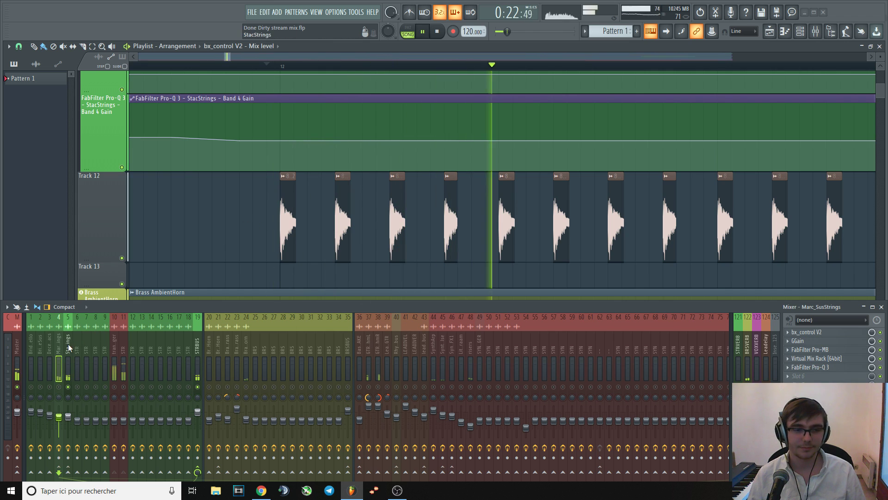
key(space)
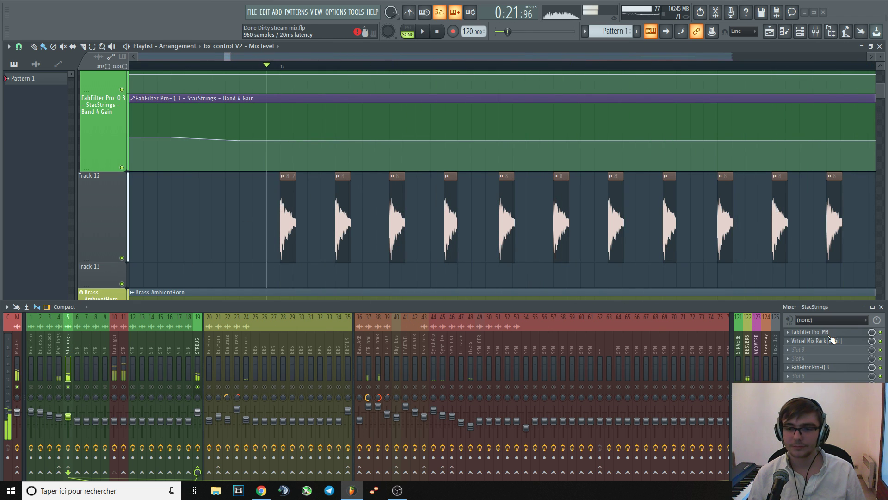
- Show FabFilter Pro-MB on StacStrings in an enlarged window and watch its band while the passage plays
click(831, 333)
key(space)
key(space)
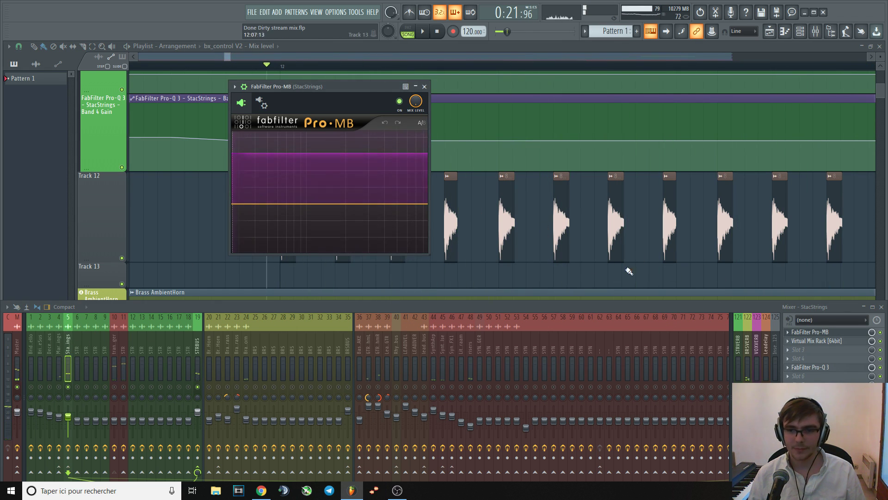
key(space)
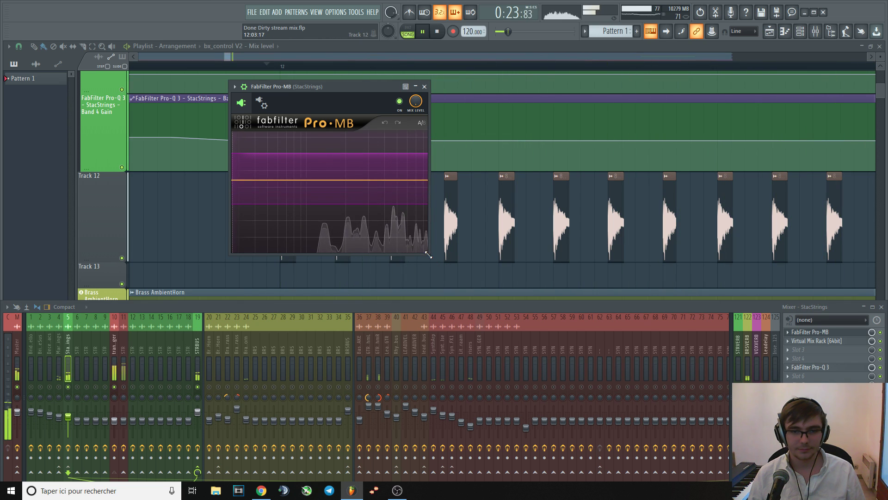
drag(428, 254, 458, 265)
key(space)
key(space)
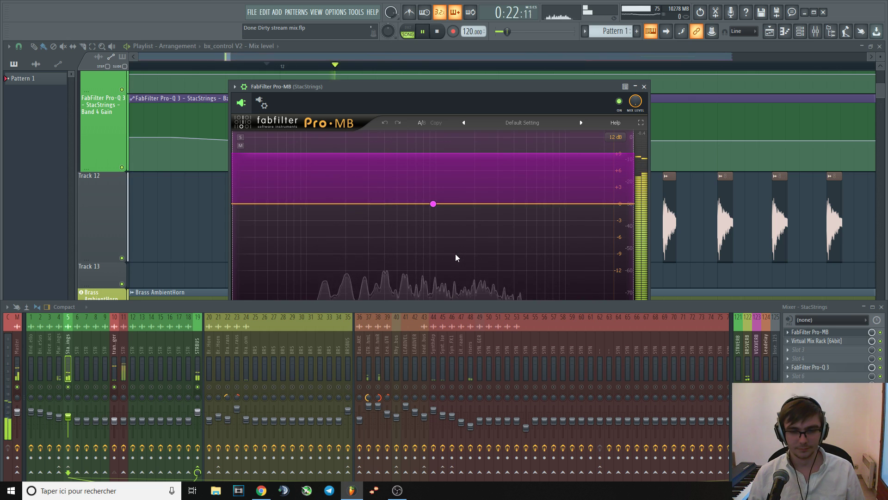
key(space)
- Compare StacStrings with Pro-MB switched off and on over the passage, leaving it on, and close the plug-in
click(880, 332)
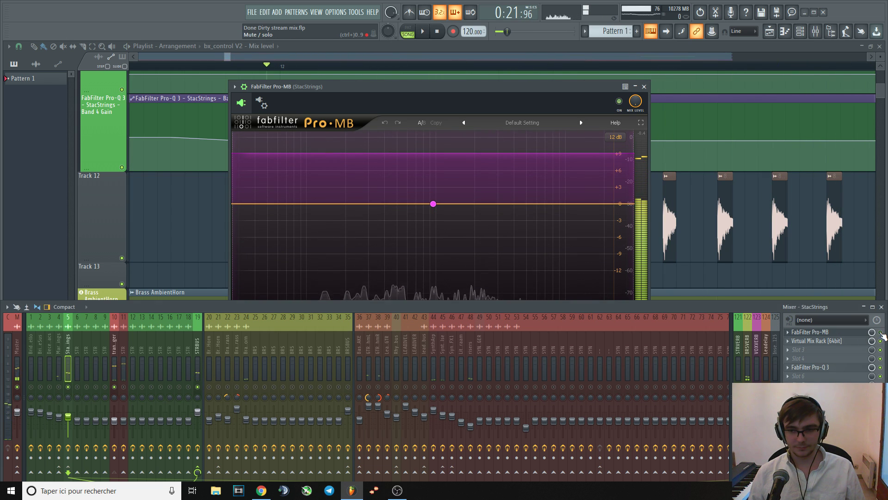
key(space)
drag(747, 314, 489, 294)
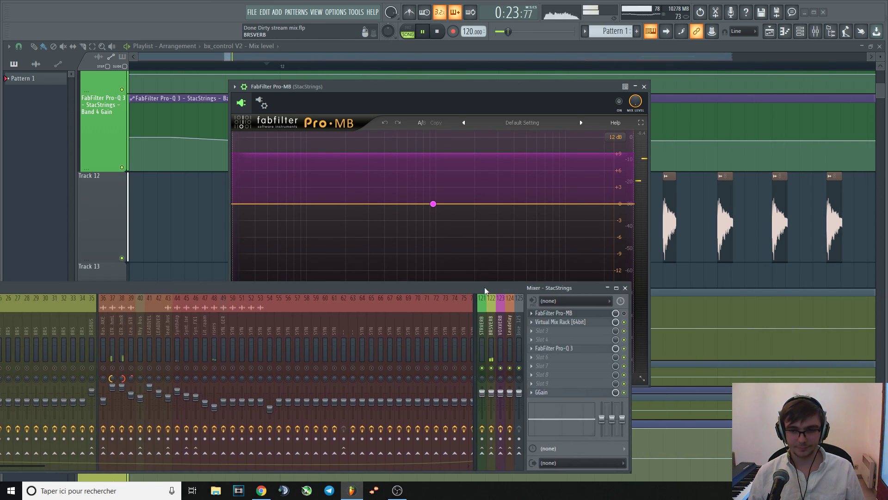
key(space)
key(space)
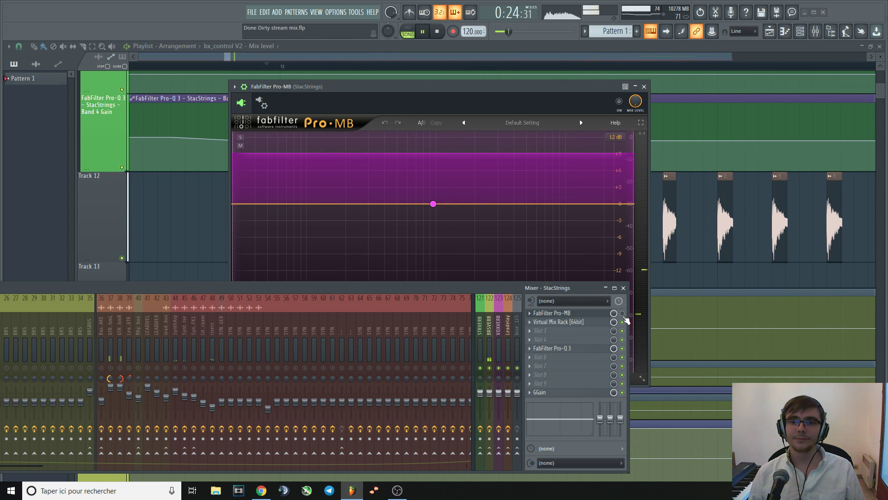
click(622, 313)
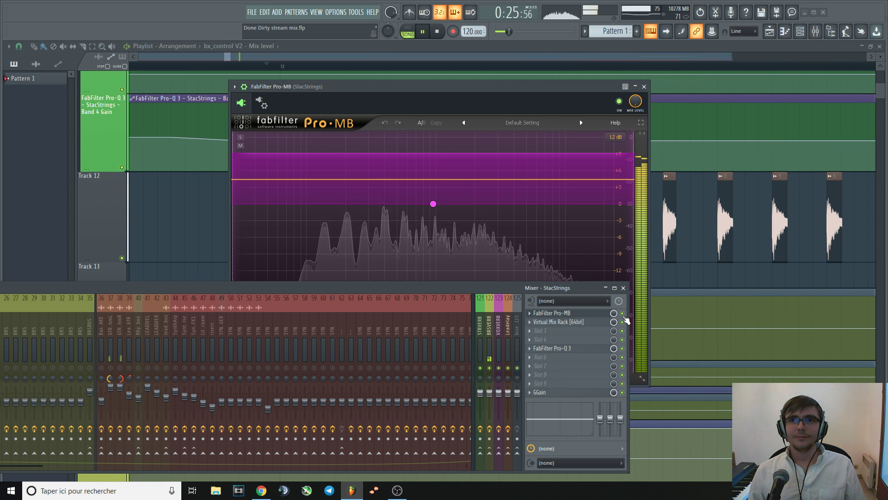
key(space)
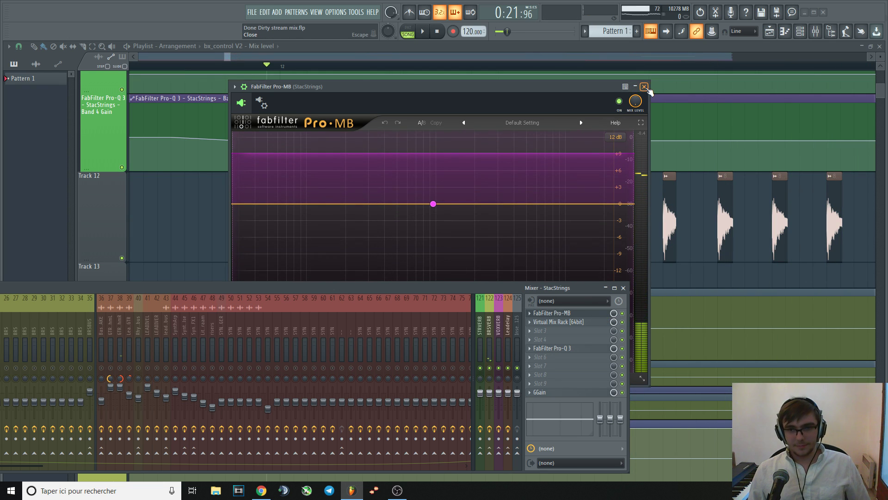
click(644, 87)
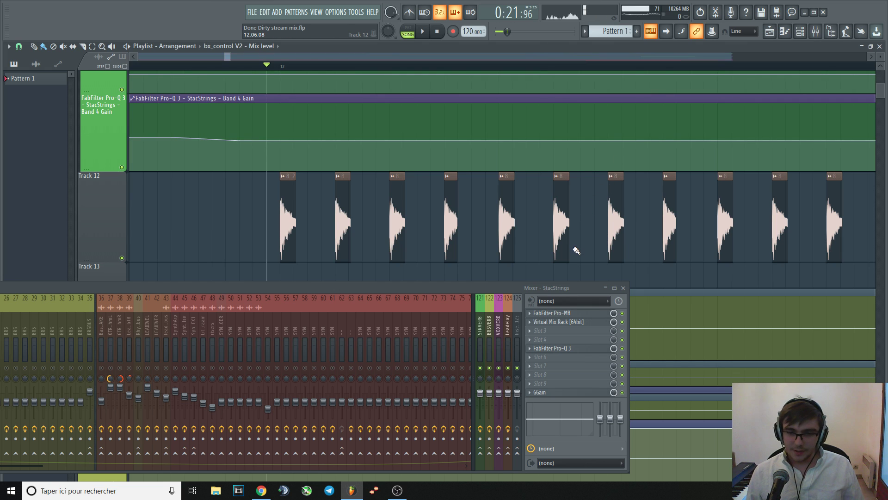
- Reposition the mixer and view the Virtual Mix Rack settings on StacStrings, closing the rack when done
drag(530, 288, 669, 255)
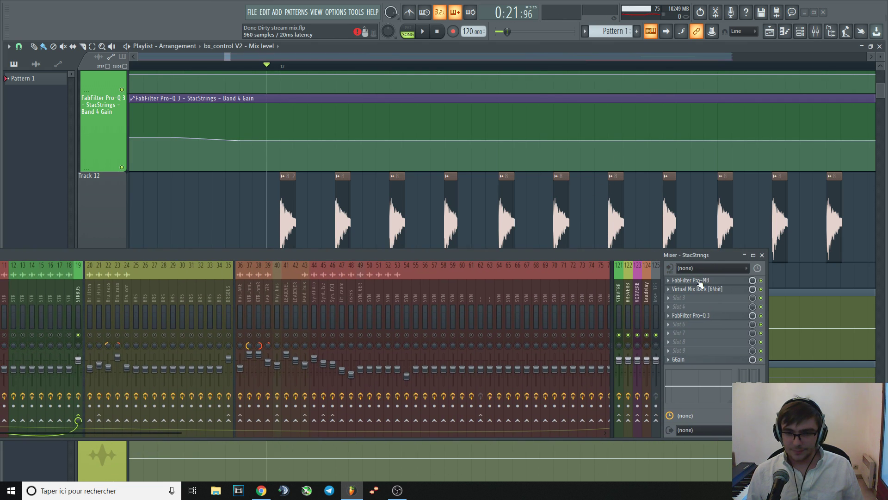
click(705, 290)
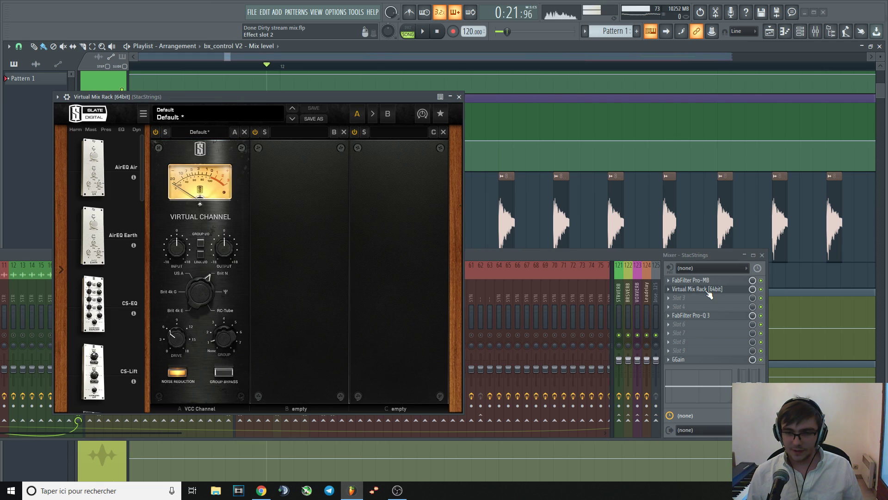
click(460, 97)
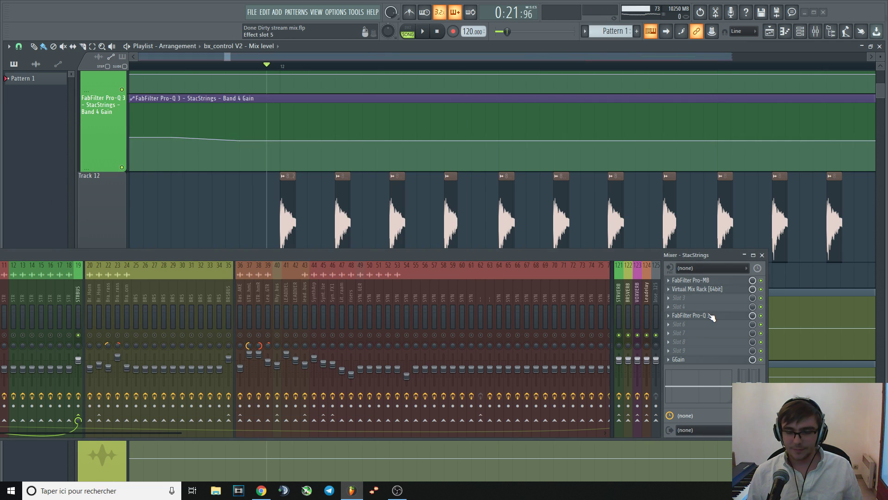
- Examine the FabFilter Pro-Q 3 curve on StacStrings with the mixer moved out of its way, play the passage and close the equalizer
click(710, 315)
drag(454, 256, 543, 268)
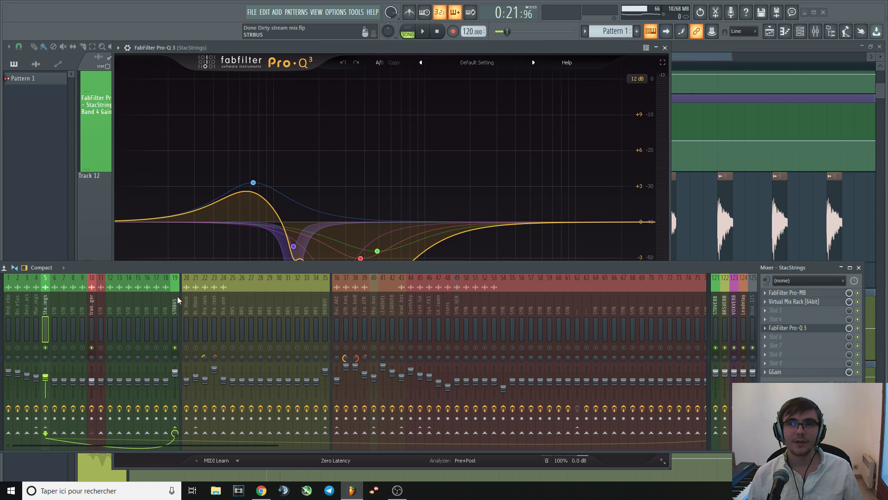
drag(181, 270, 223, 363)
key(space)
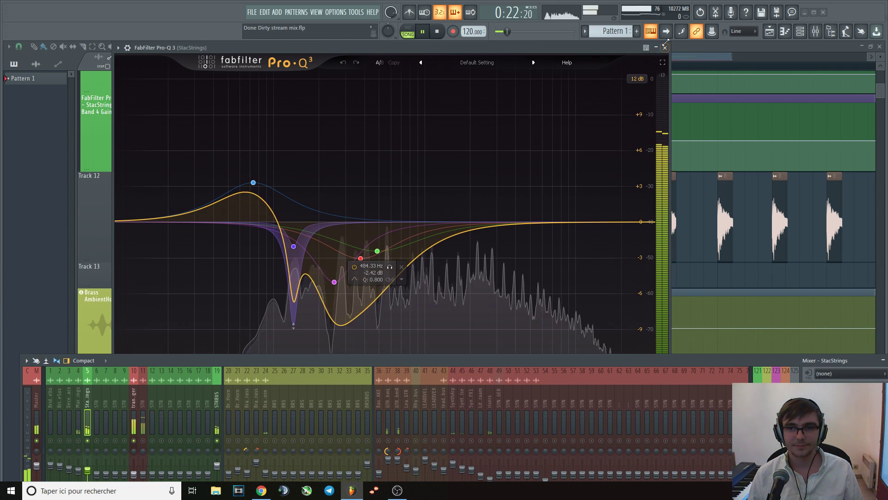
click(665, 47)
- Zoom the arrangement out to the full song and move playback ahead to about bar 57
scroll(522, 191, down, 10)
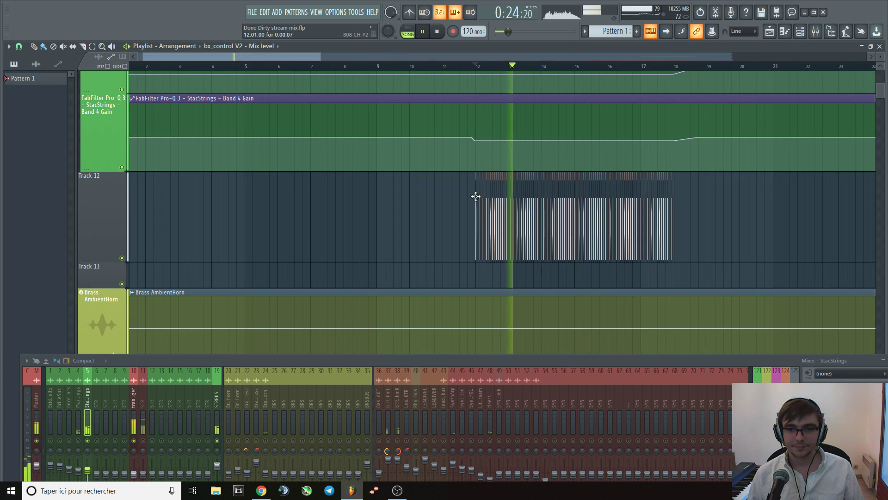
click(587, 66)
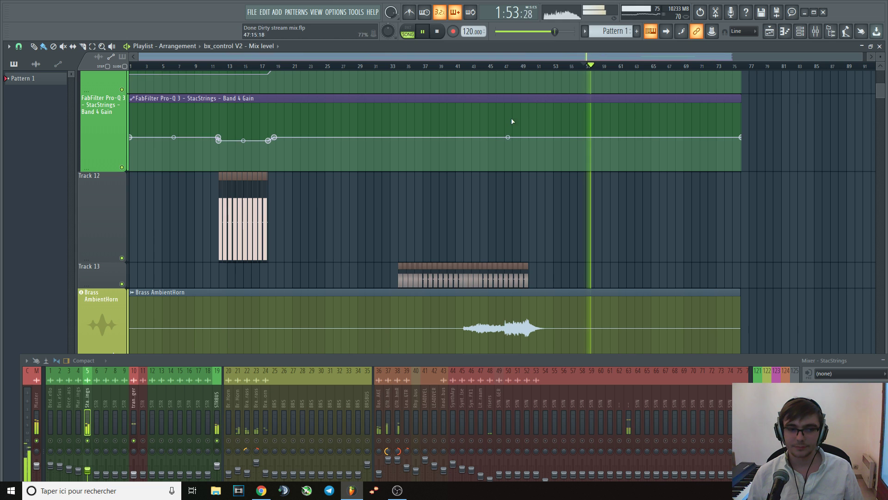
- Play the song from about bar 64 while reviewing the StacStrings clips and their gain and Pro-Q 3 automation
scroll(481, 172, up, 5)
scroll(481, 172, up, 3)
key(space)
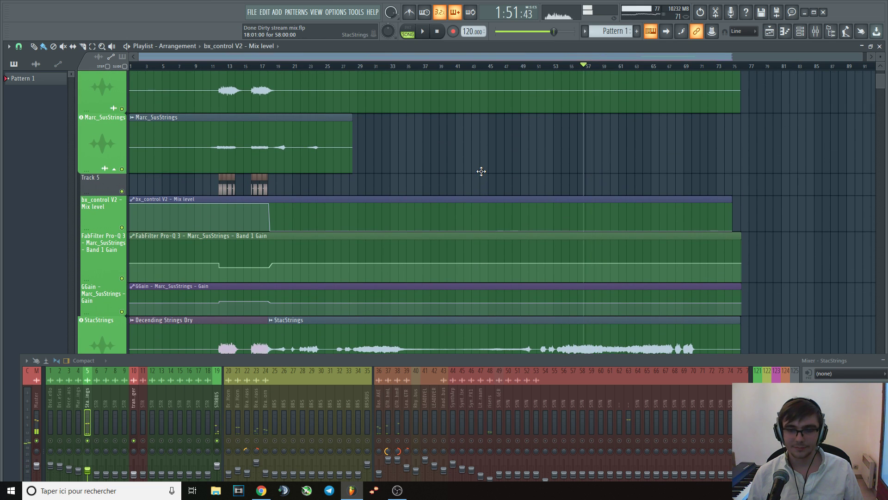
click(640, 69)
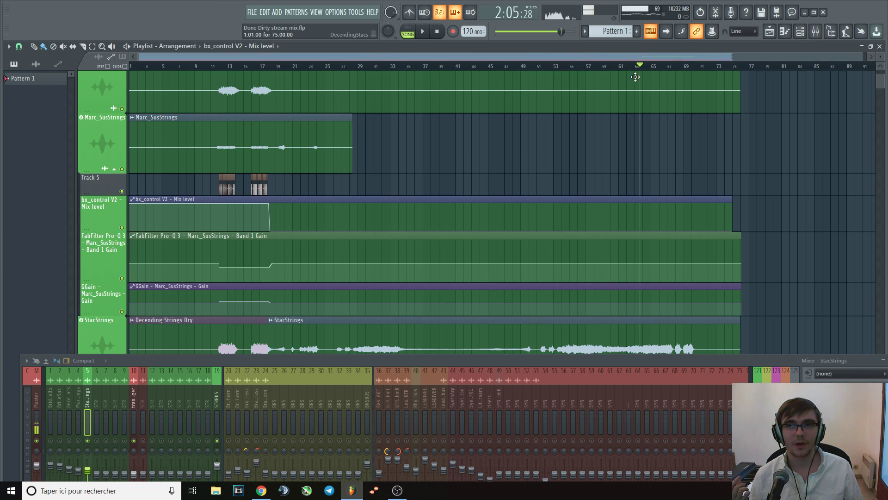
key(space)
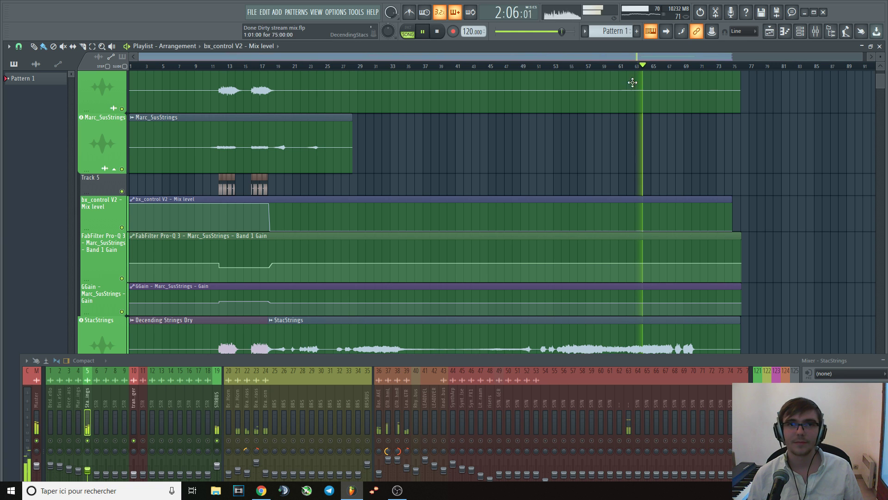
scroll(463, 210, down, 3)
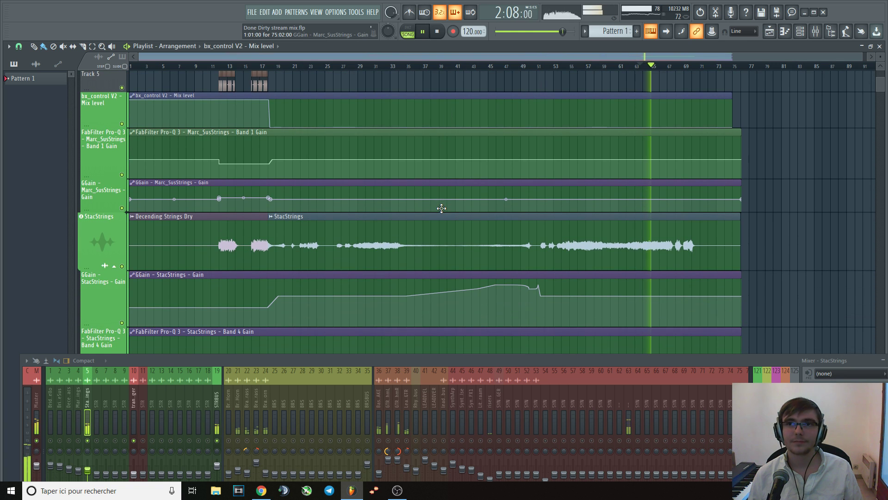
scroll(440, 207, down, 3)
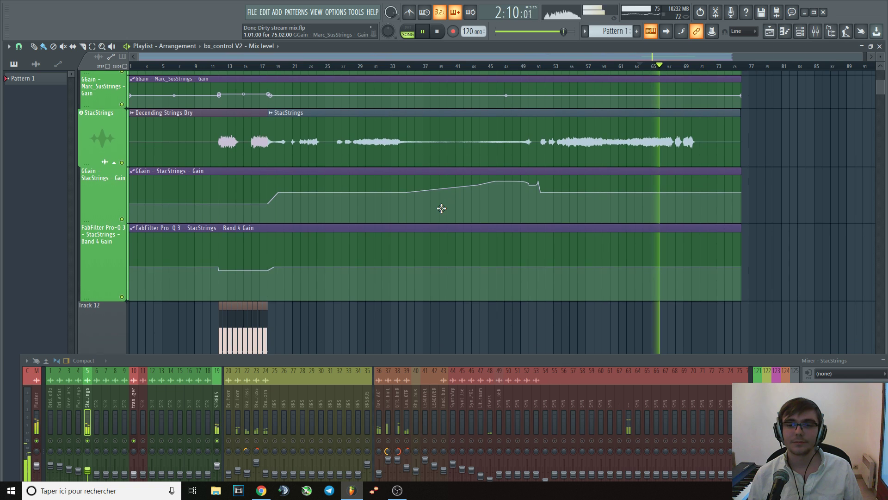
scroll(263, 190, down, 2)
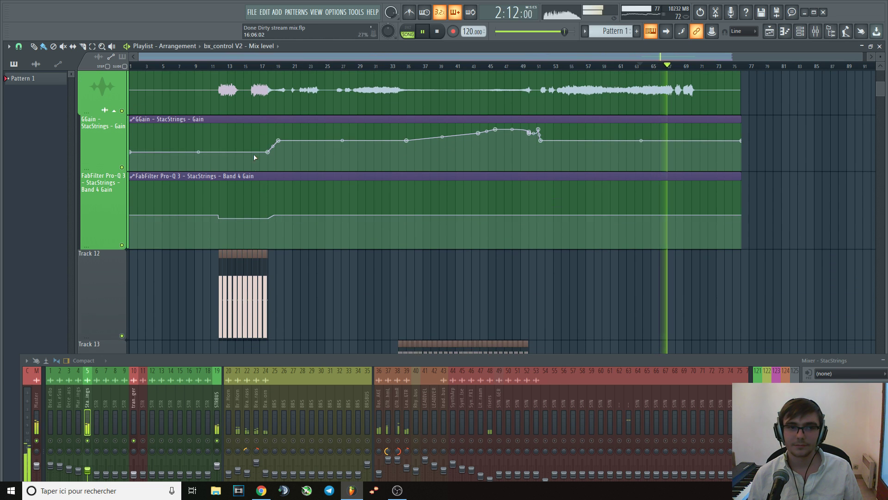
- Return playback to about bar 17, stop it, and open FabFilter Pro-Q 3 on StacStrings from the repositioned mixer
click(257, 67)
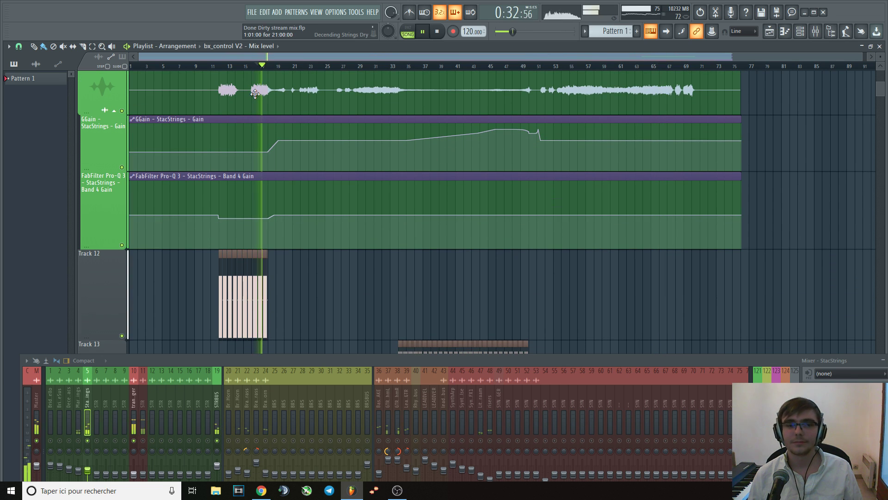
key(space)
drag(673, 356, 632, 274)
click(820, 341)
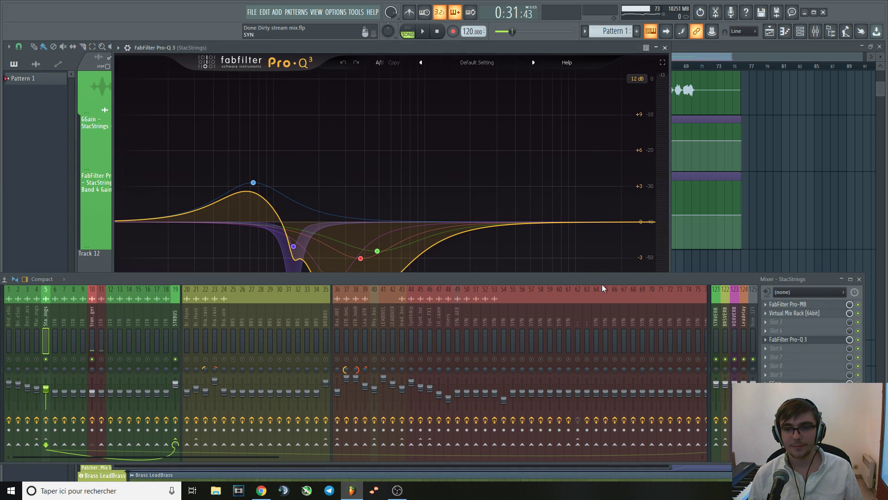
- Play the passage through the StacStrings equalizer, stop it, and move the mixer clear of the curve
key(space)
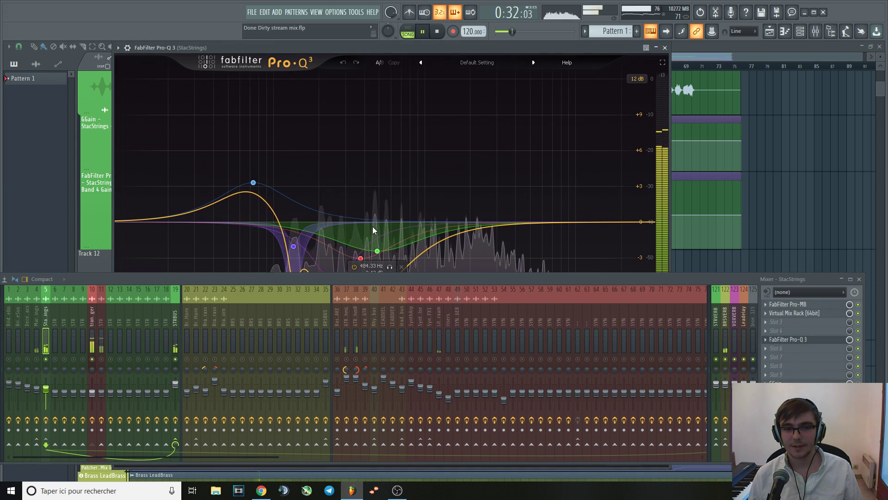
key(space)
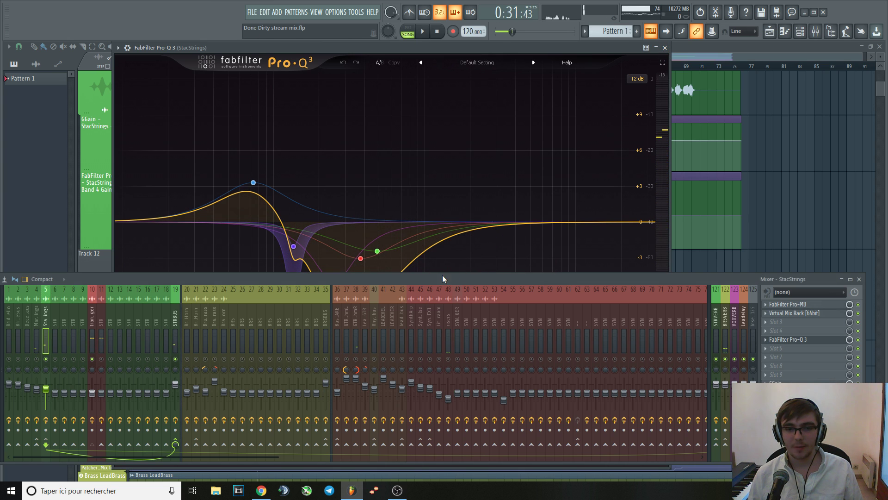
drag(442, 278, 437, 373)
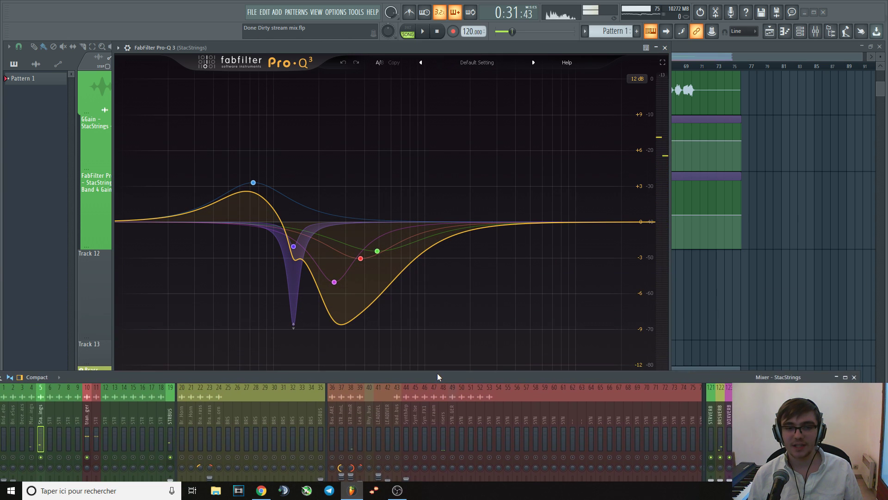
- Audition the 135.70 Hz band of the StacStrings EQ in solo and in context during playback, and close the EQ
key(space)
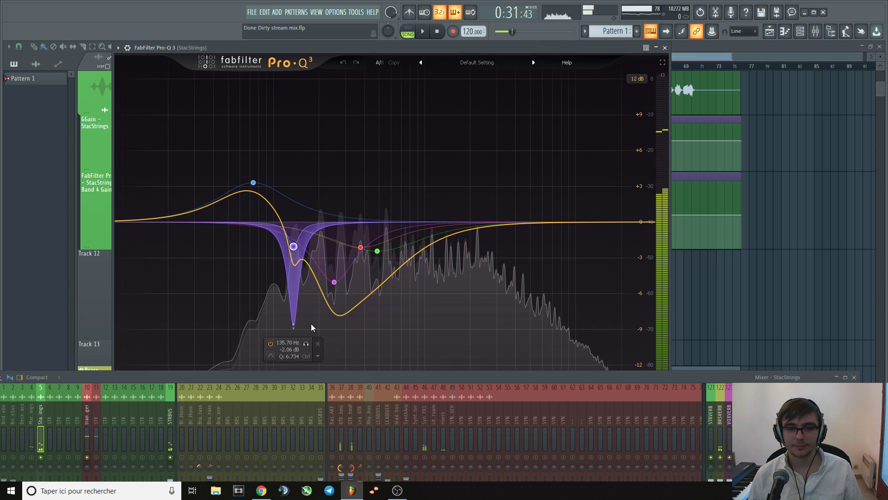
click(305, 344)
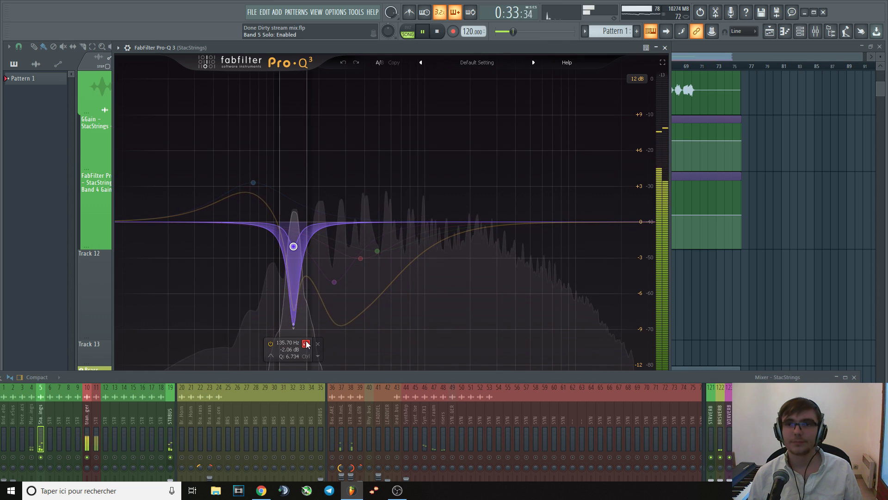
click(306, 343)
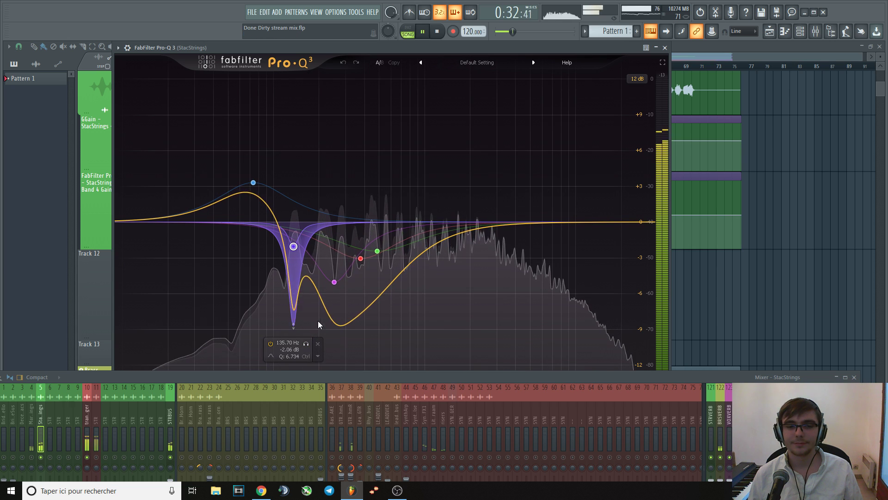
key(space)
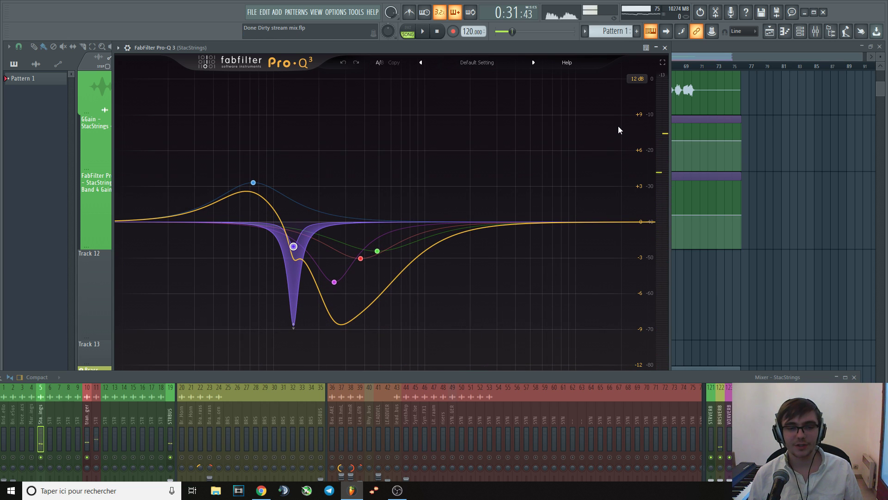
mouse_move(293, 248)
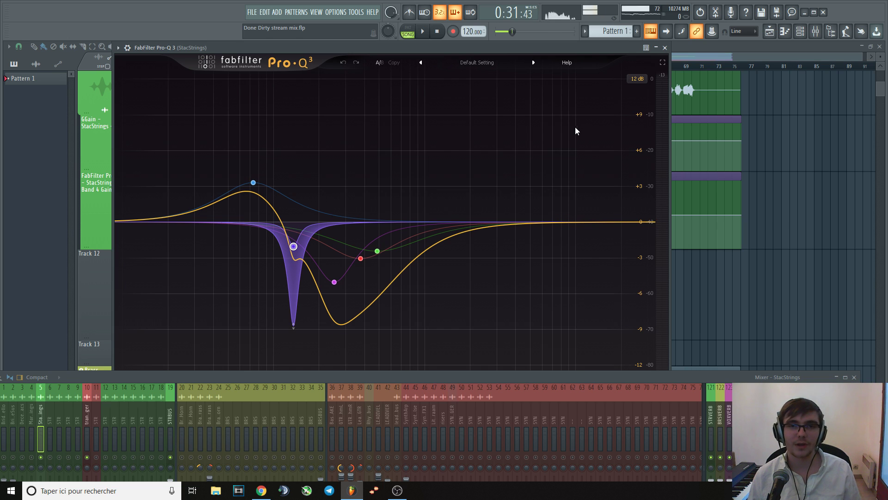
click(665, 48)
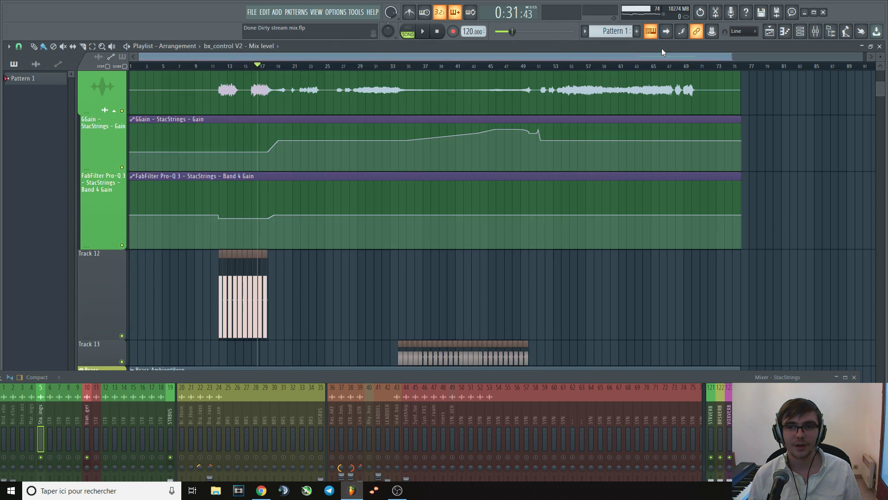
- Select the Marc_SusStrings mixer insert and reposition the mixer so its effect slots are in view
drag(331, 373, 381, 298)
key(space)
click(81, 341)
key(space)
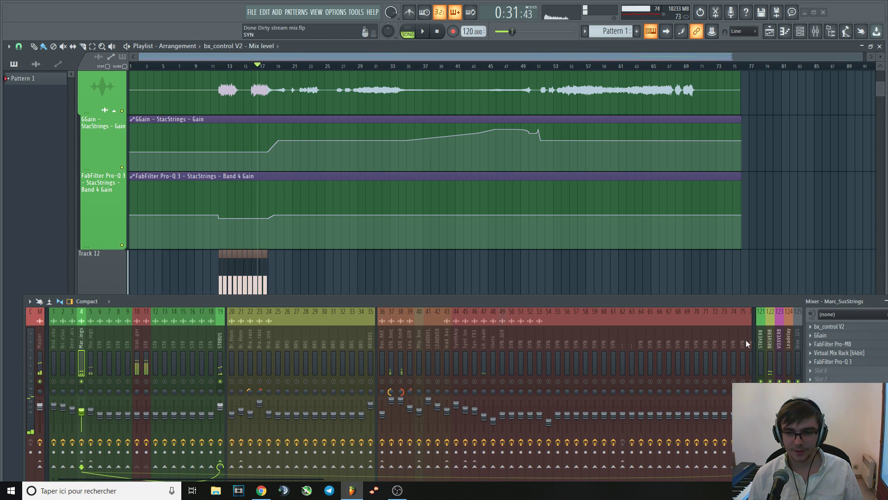
drag(762, 309, 660, 310)
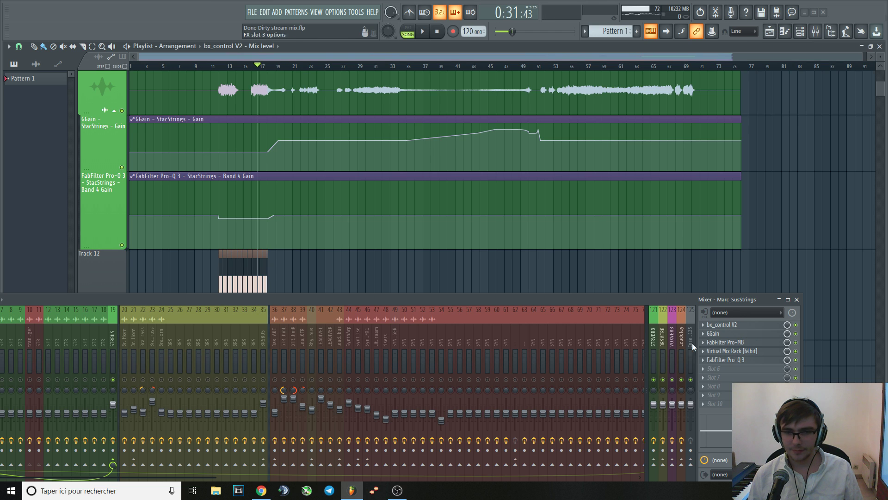
- Enlarge the GGain - Marc_SusStrings - Gain automation track in the playlist
scroll(355, 207, up, 3)
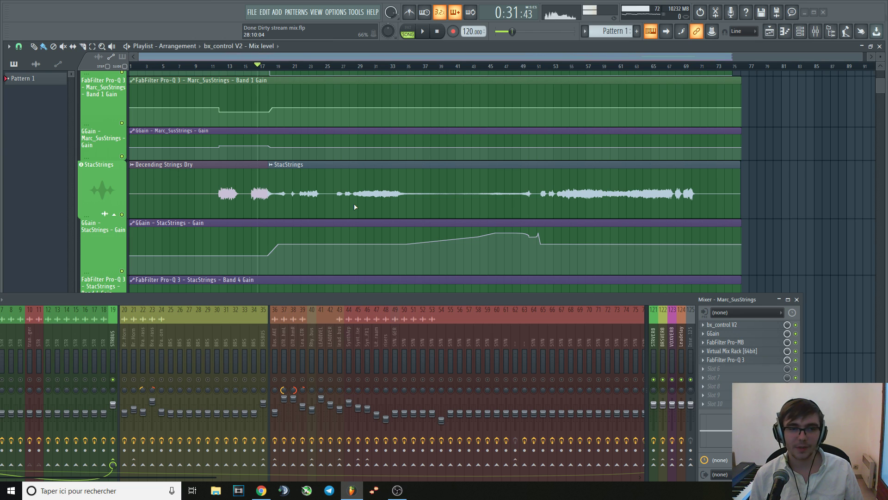
scroll(355, 207, up, 6)
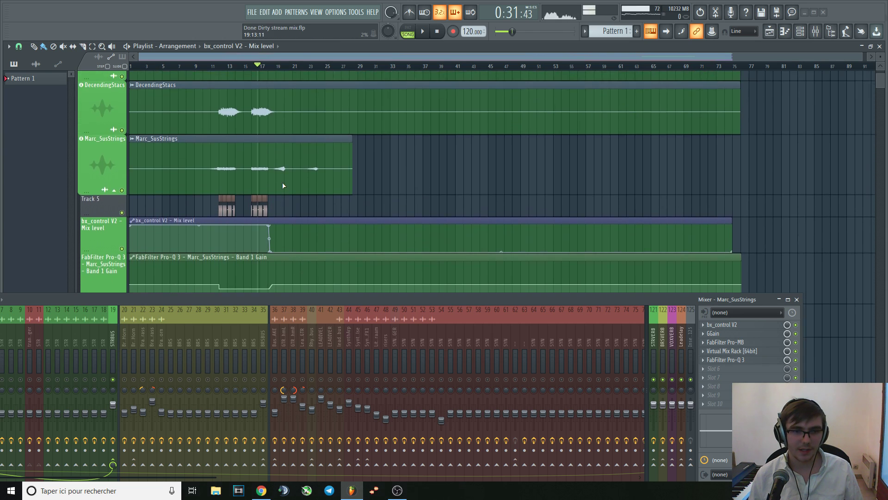
scroll(283, 186, down, 4)
drag(103, 211, 102, 262)
scroll(210, 232, up, 6)
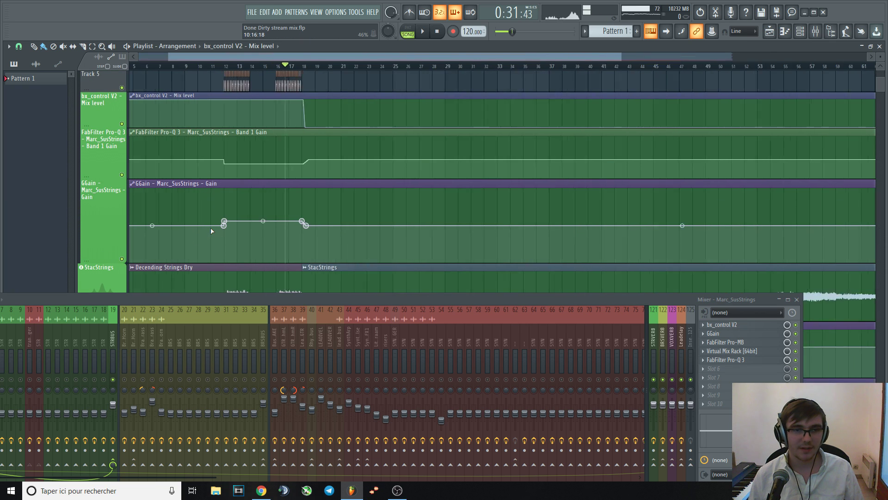
- Place the playhead at bar 12, where the first string hit begins, and play the passage
click(236, 66)
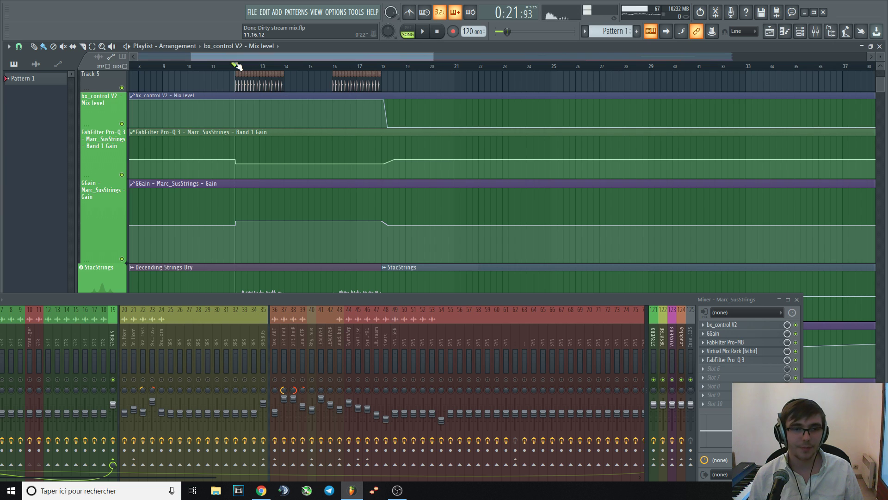
key(space)
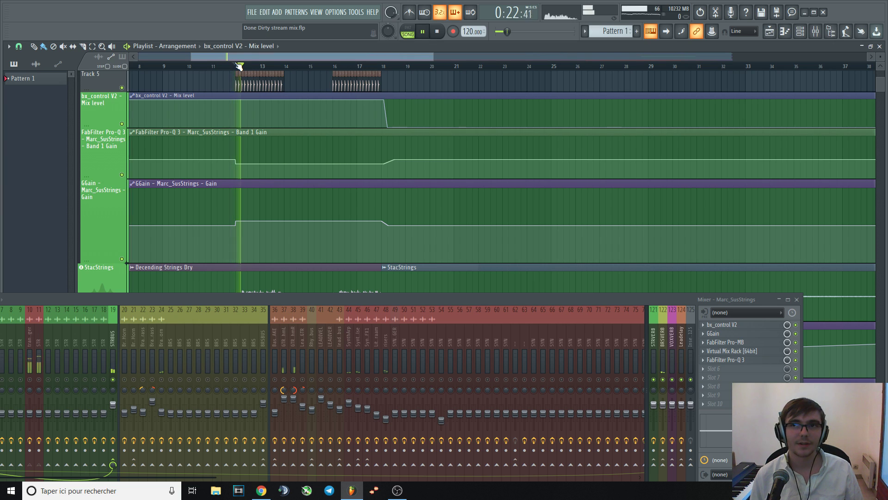
key(space)
key(space)
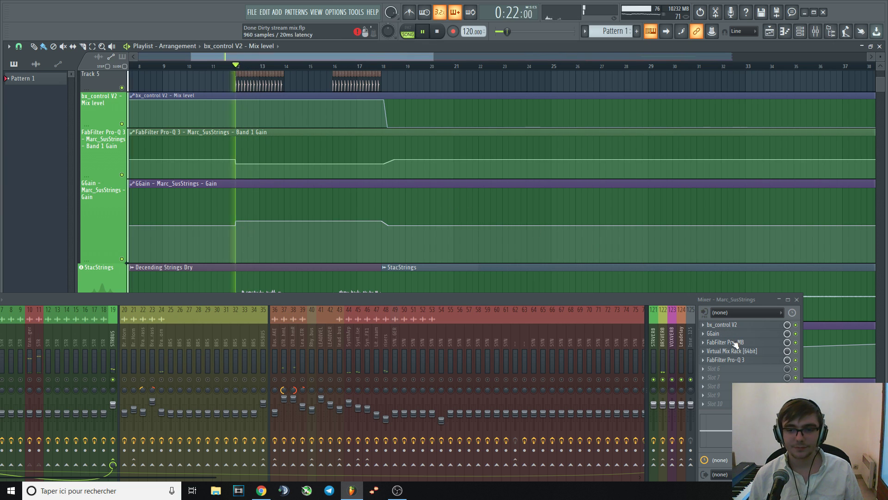
key(space)
- Open FabFilter Pro-Q 3 on Marc_SusStrings and move the mixer down to uncover the EQ curve
click(749, 360)
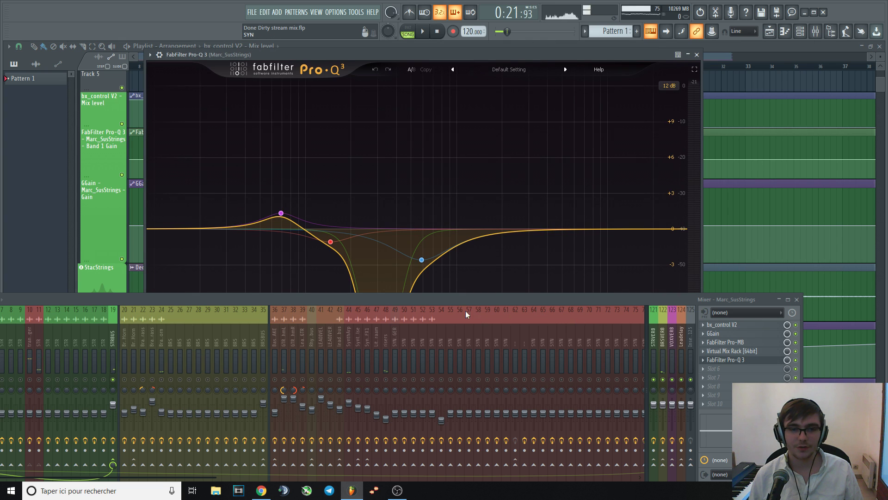
key(space)
drag(429, 302, 285, 364)
- Compare the Marc_SusStrings passage with Pro-Q 3 bypassed and enabled, and close the EQ
key(space)
key(space)
click(650, 422)
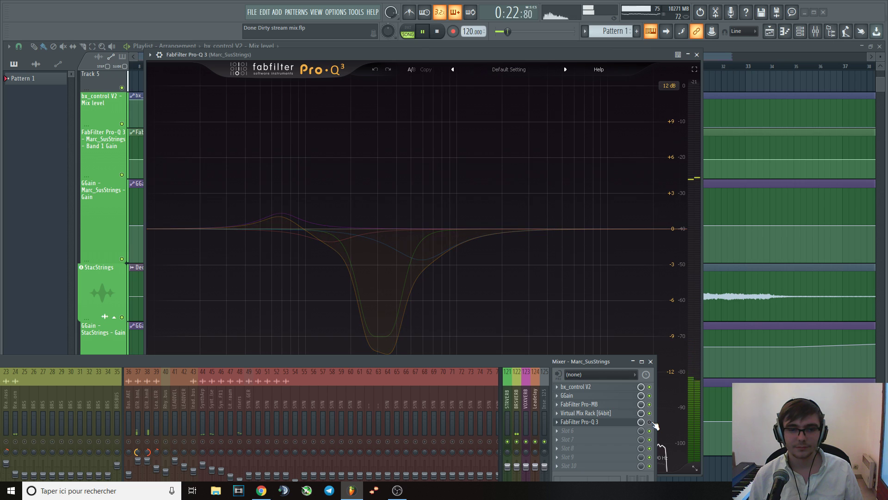
key(space)
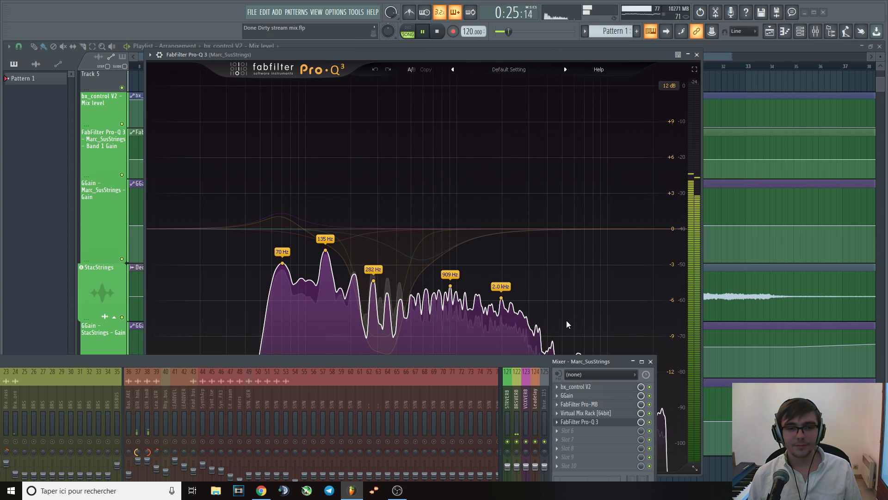
key(space)
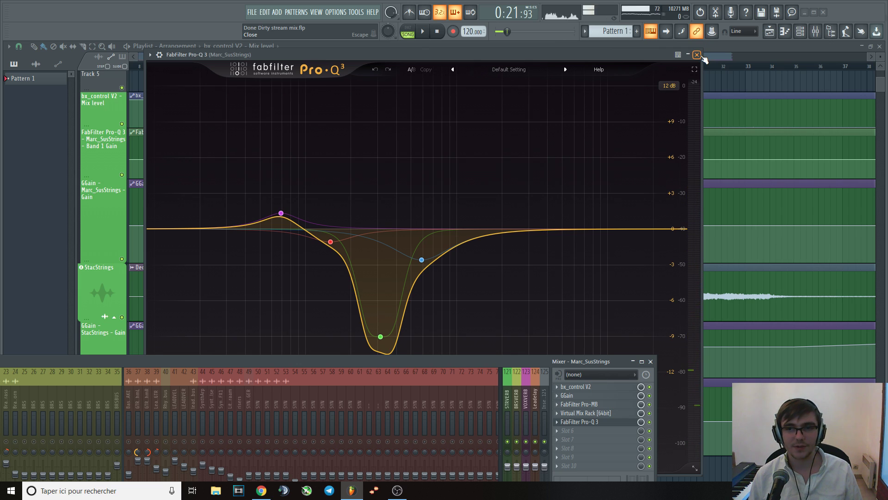
click(697, 54)
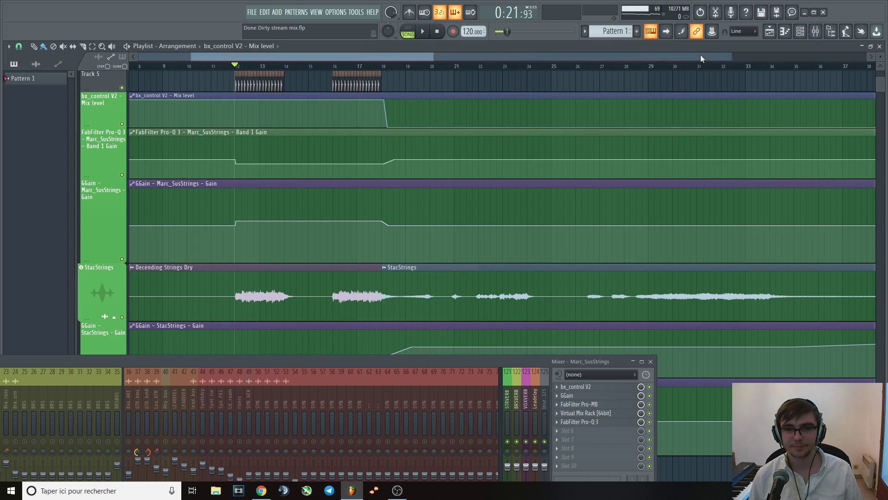
- Move the mixer back up and solo the Marc_SusStrings and StacStrings inserts to play them together
drag(452, 357, 589, 234)
mouse_move(679, 237)
mouse_down()
mouse_move(691, 244)
mouse_move(676, 244)
mouse_up()
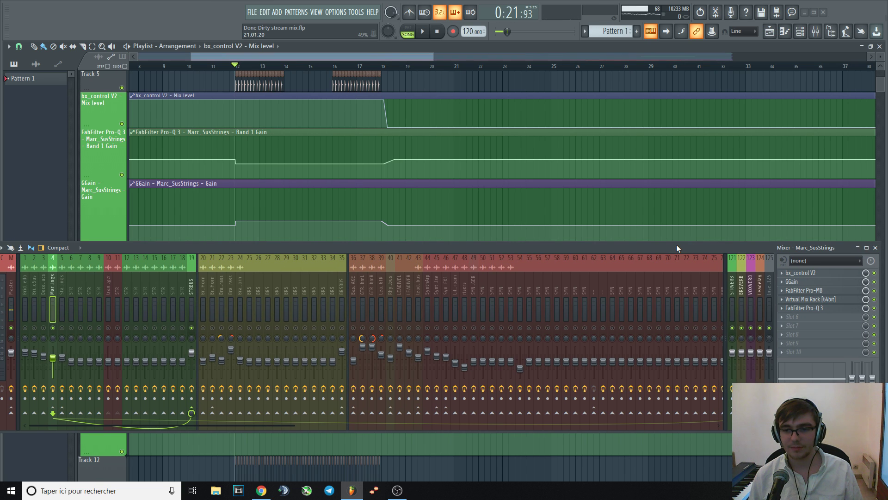
drag(676, 244, 666, 271)
key(space)
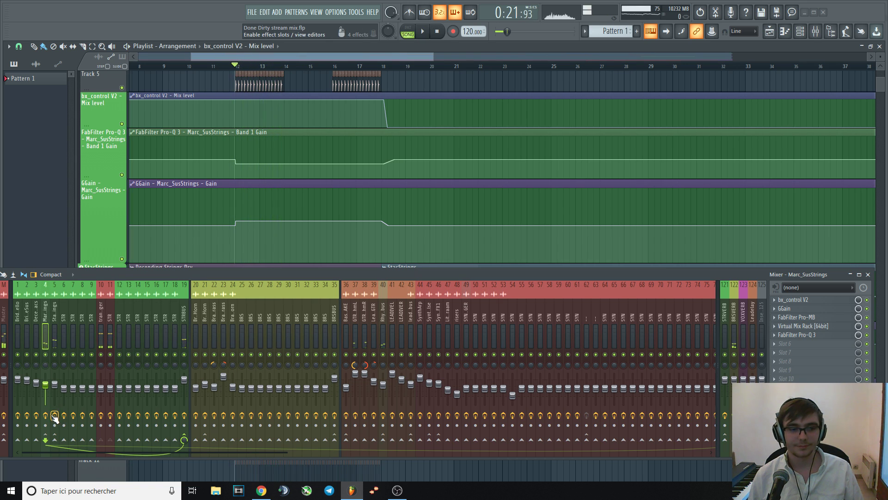
right_click(54, 354)
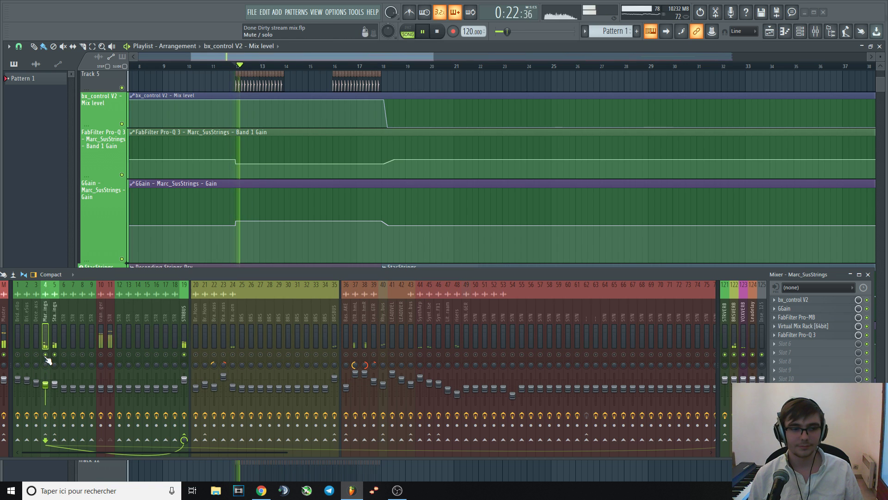
key(space)
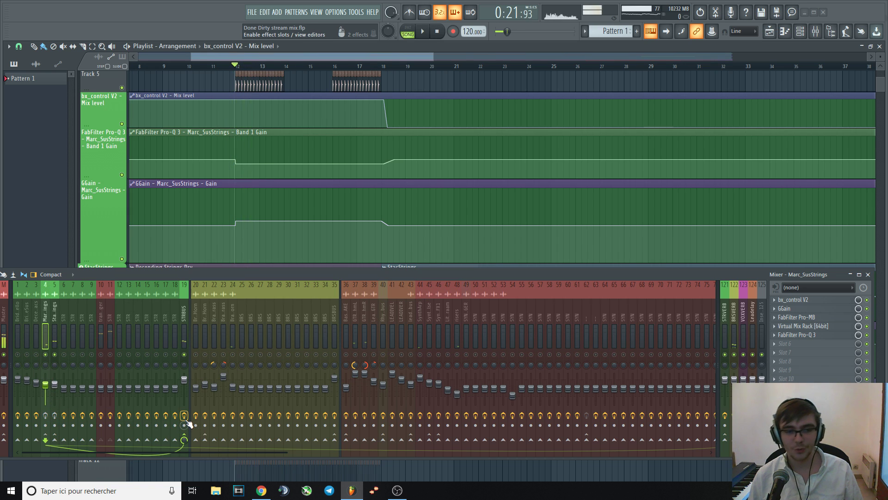
- Play the two soloed string inserts with their effects bypassed, toggling the STRBUS effects off and on for comparison
key(space)
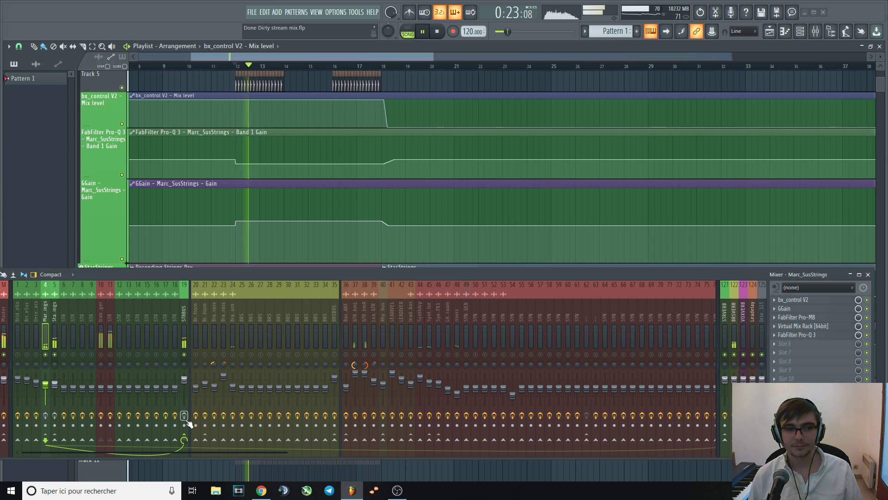
key(space)
key(space)
key(space)
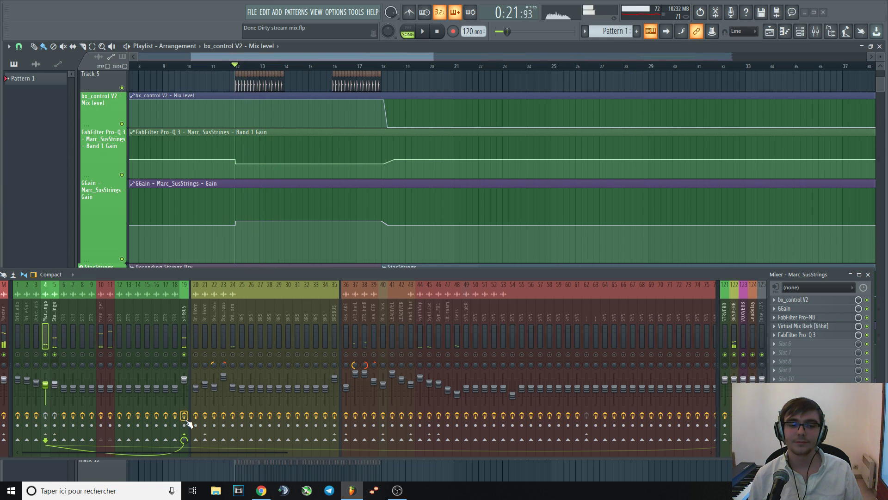
- Replay the string passage from bar 12 with the Marc_SusStrings and StacStrings effects enabled
key(space)
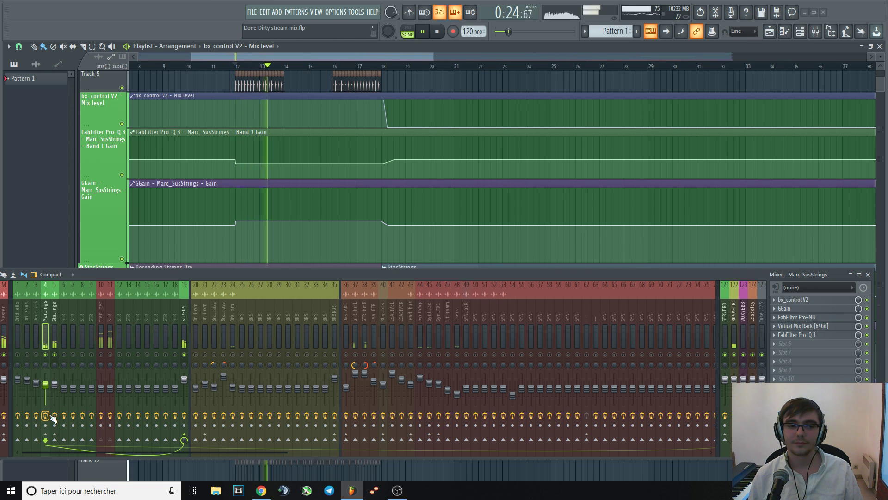
key(space)
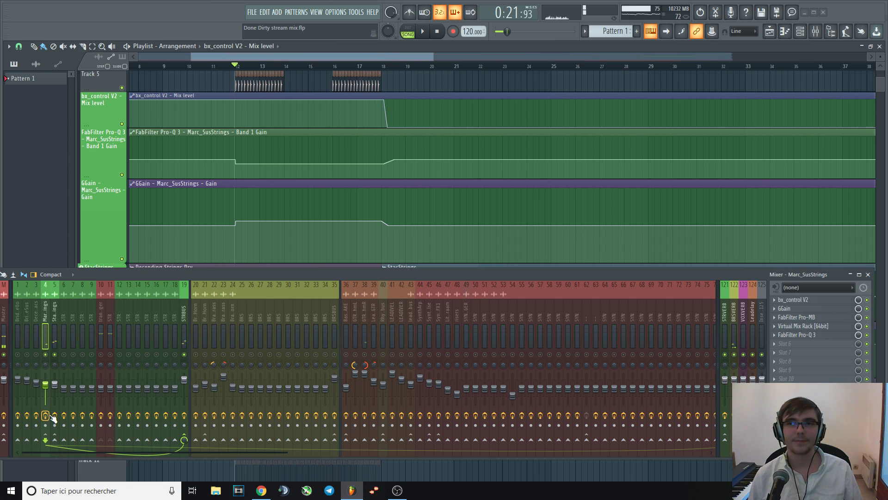
key(space)
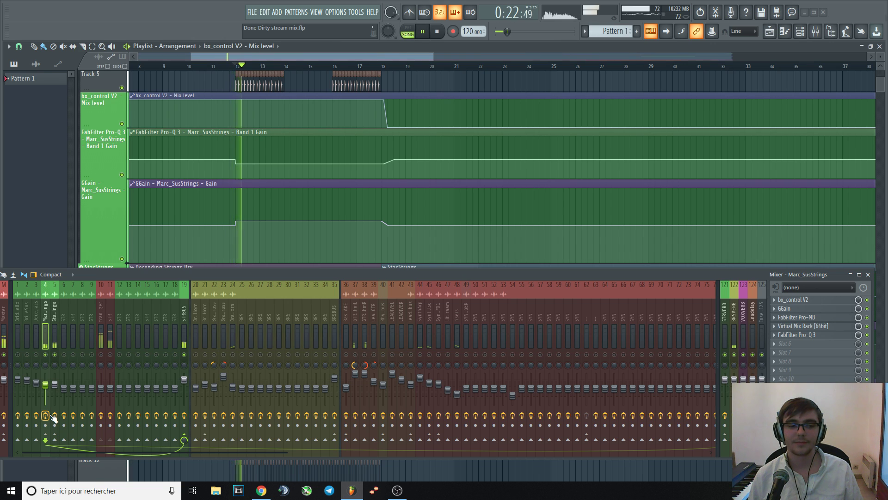
key(space)
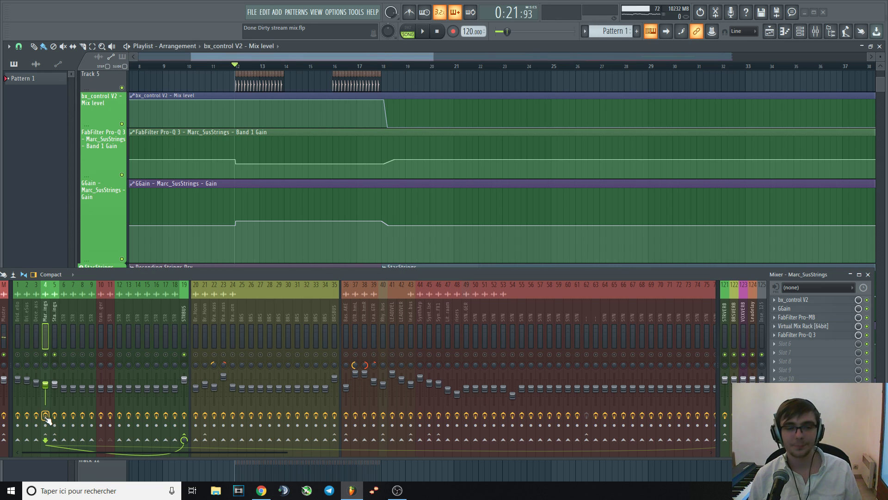
- Unsolo the string inserts and play the full mix through the end of the second string hit near bar 18
key(space)
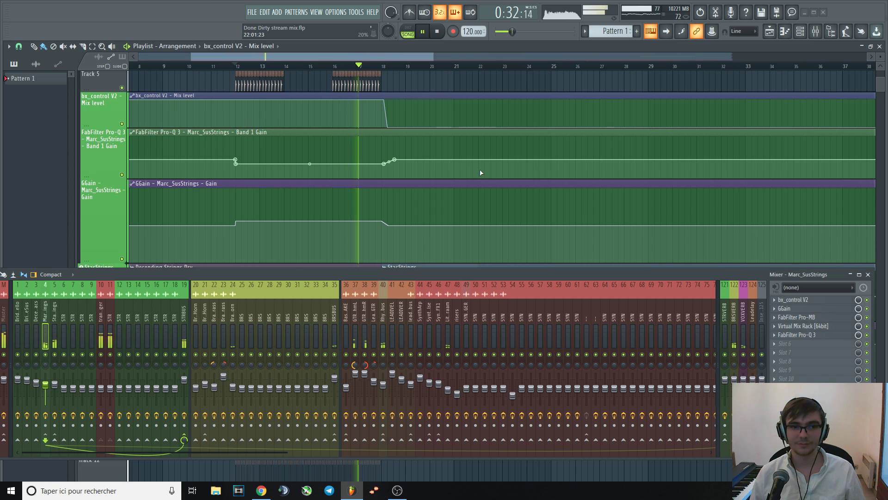
scroll(465, 174, down, 5)
key(space)
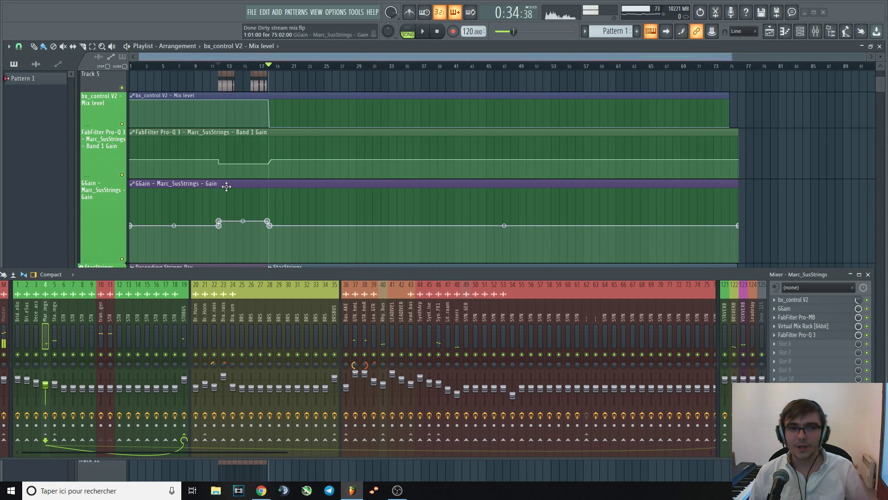
- Solo the Marc_SusStrings insert and play it from bar 12, and again from just before bar 18
scroll(224, 70, up, 5)
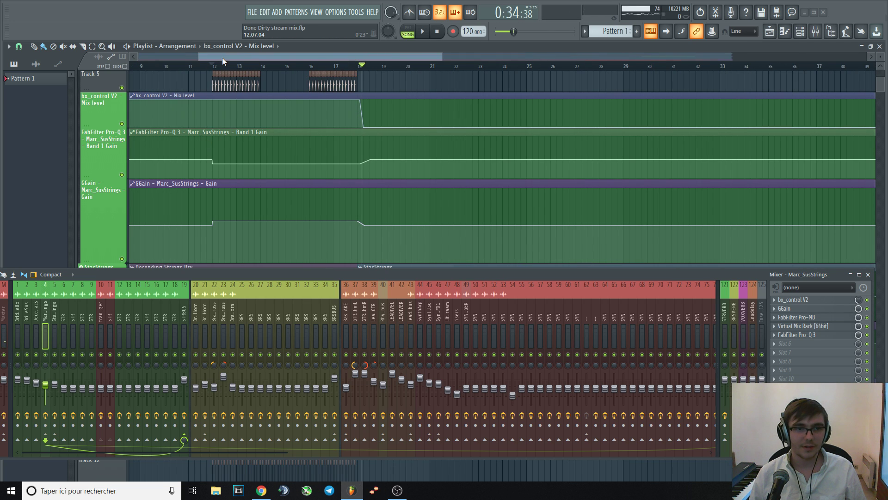
click(222, 69)
key(space)
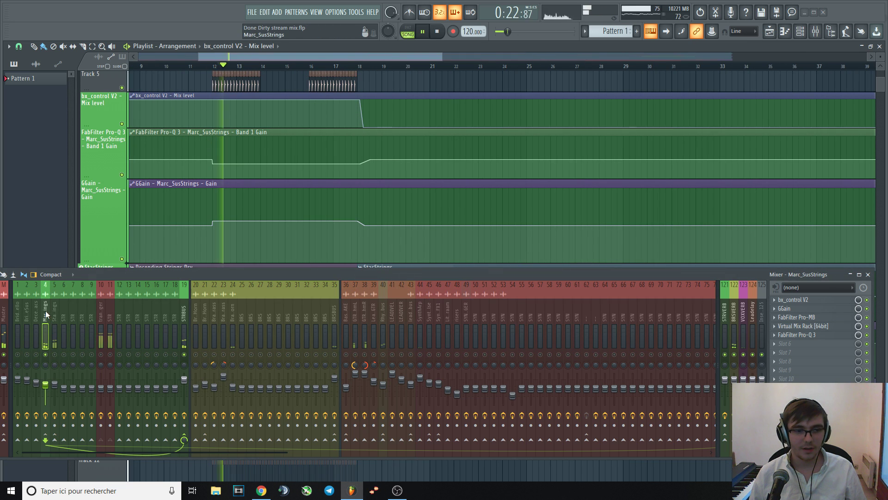
click(354, 67)
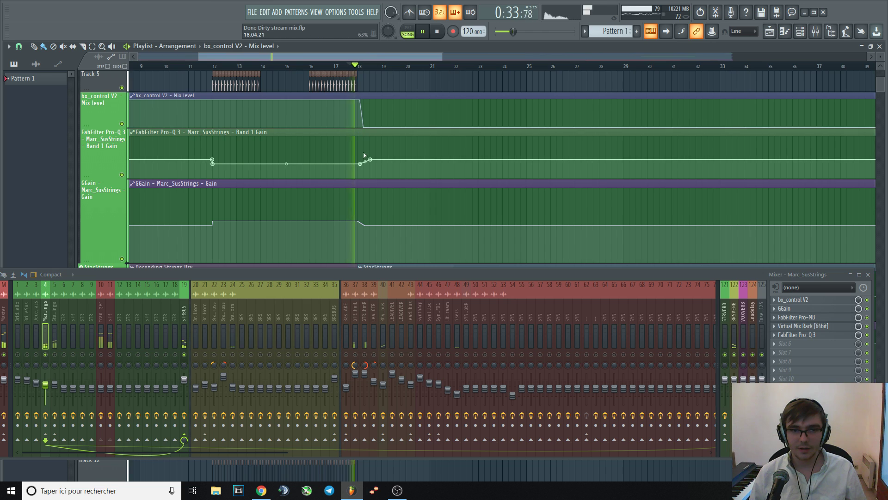
- Replay the soloed Marc_SusStrings around bar 18 and open its FabFilter Pro-Q 3
scroll(363, 171, down, 3)
key(space)
key(space)
click(803, 335)
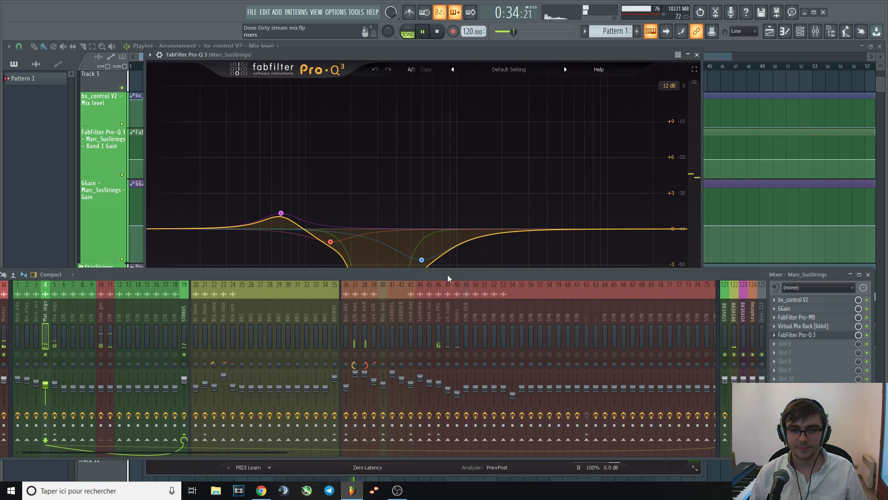
- Play the soloed Marc_SusStrings with its full Pro-Q 3 curve in view, and close the equalizer
drag(447, 274, 436, 381)
key(space)
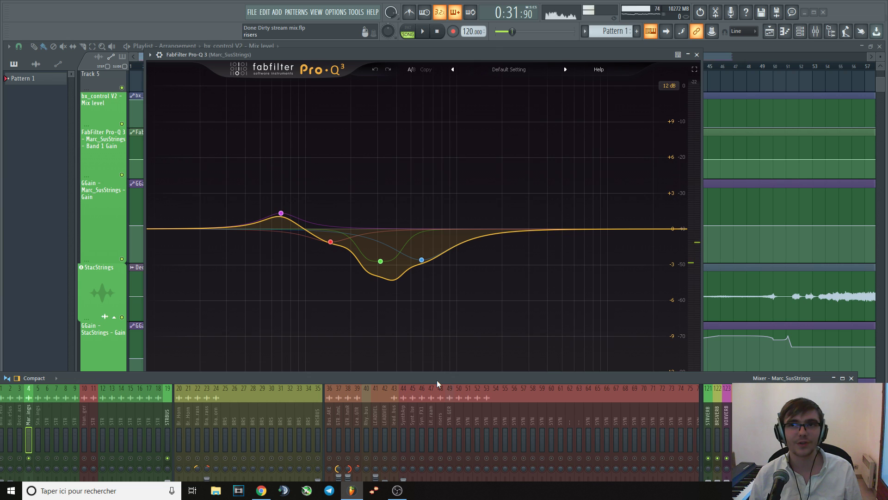
key(space)
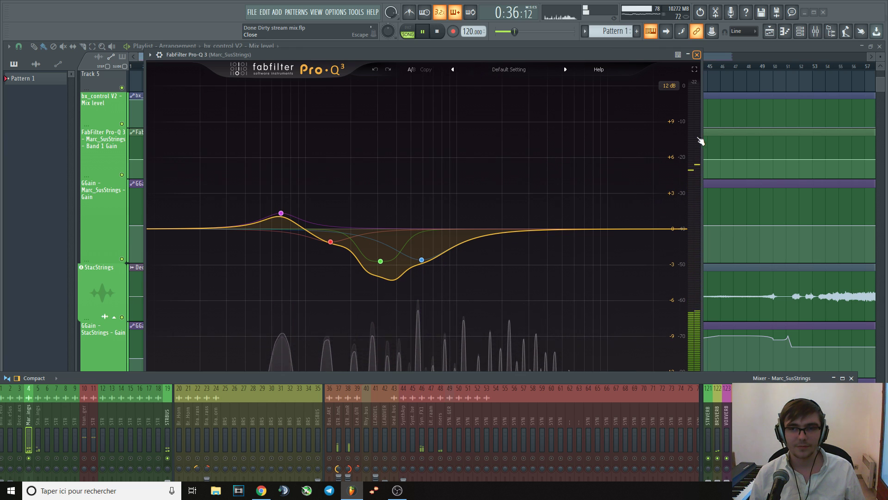
click(697, 55)
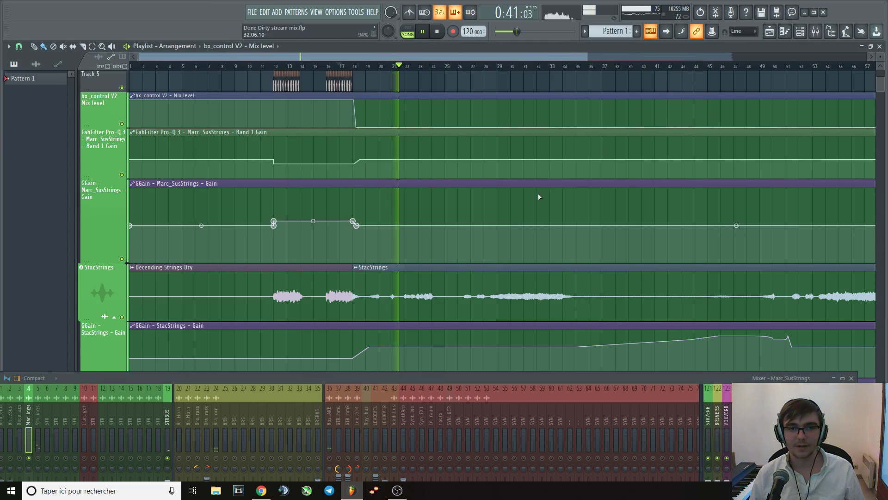
- Replay the soloed Marc_SusStrings from about bar 18 with the whole arrangement in view
scroll(409, 90, down, 2)
click(393, 66)
drag(396, 69, 710, 68)
click(289, 69)
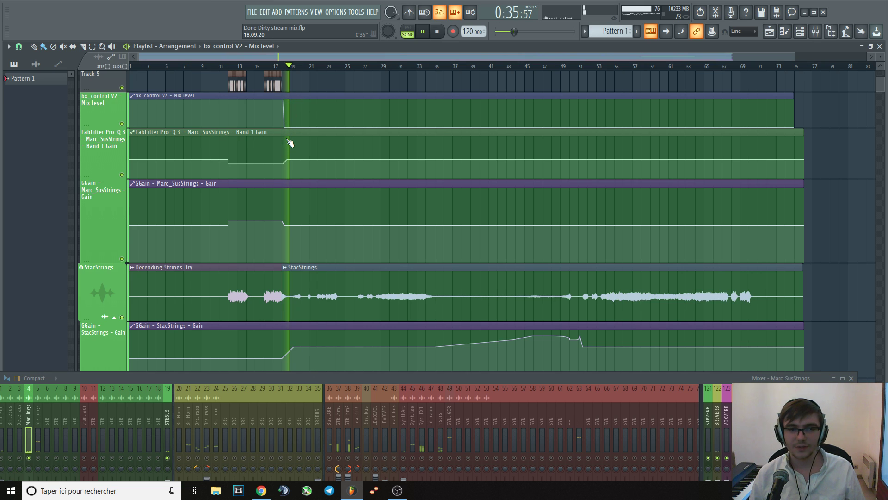
key(space)
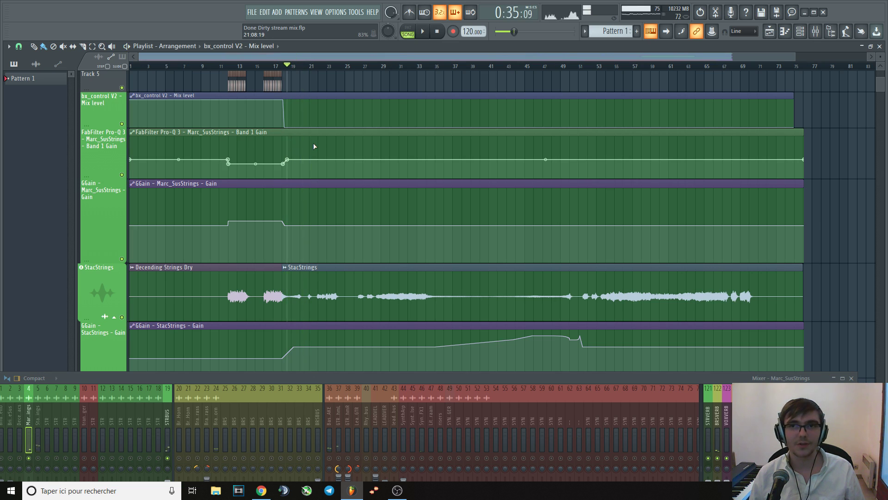
- Solo the StacStrings insert and play it from bar 17 and again from about bar 30
scroll(307, 209, down, 5)
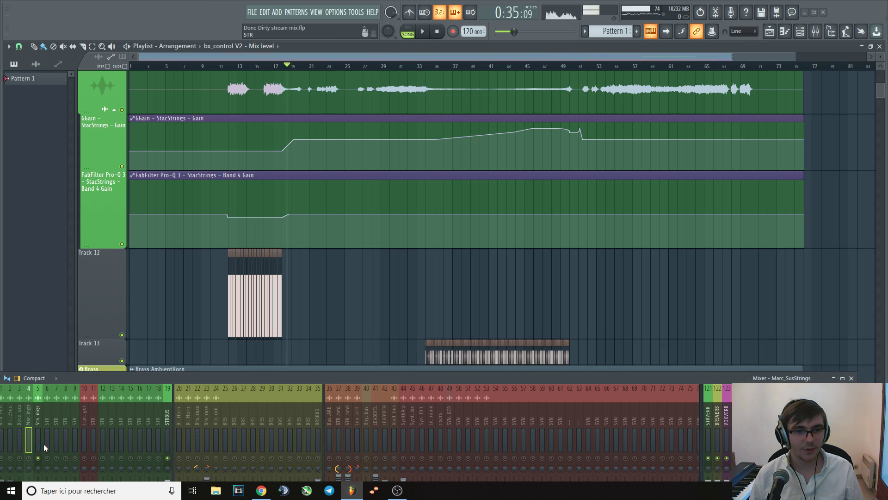
click(275, 67)
key(space)
key(space)
key(space)
click(396, 68)
key(space)
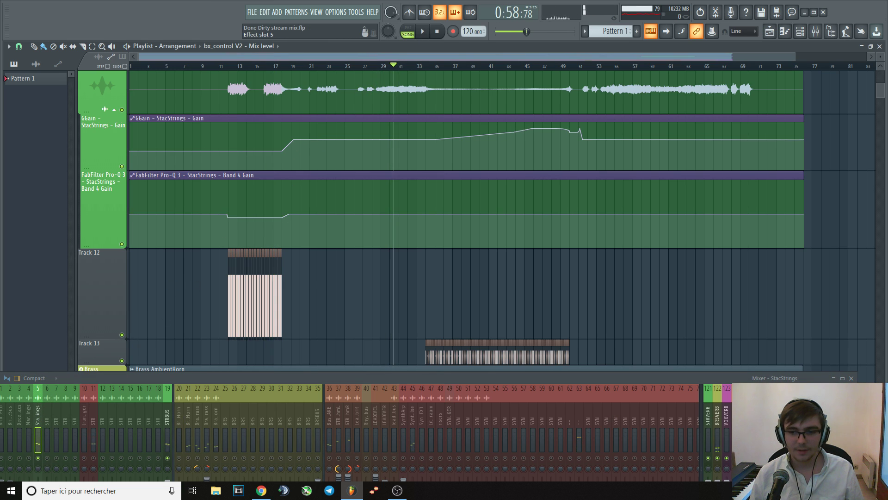
- Open the FabFilter Pro-Q 3 on StacStrings and play the soloed track from about bar 30
click(786, 440)
key(space)
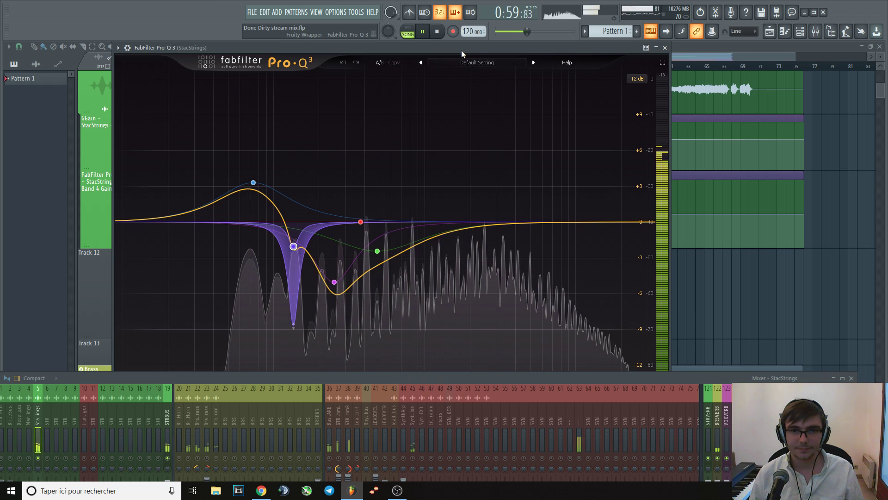
drag(461, 50, 767, 86)
- Play the soloed StacStrings from bar 16 while watching the automated Pro-Q 3 band, and close the equalizer
click(272, 66)
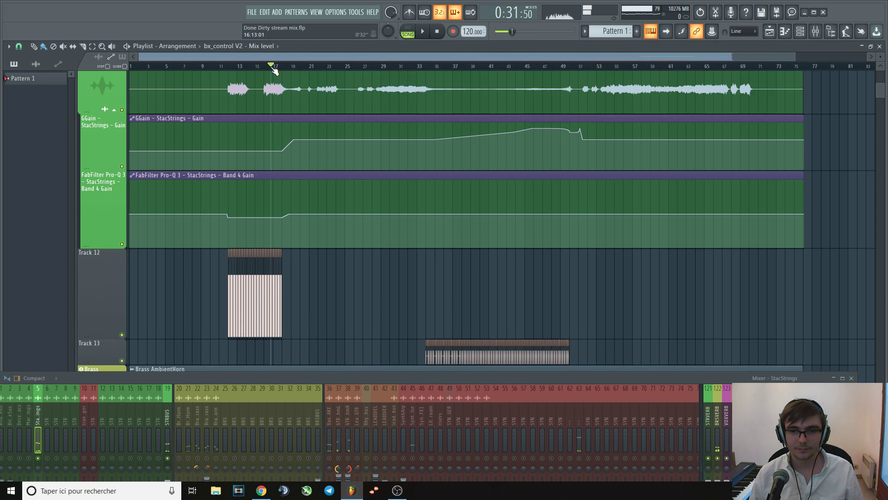
click(786, 439)
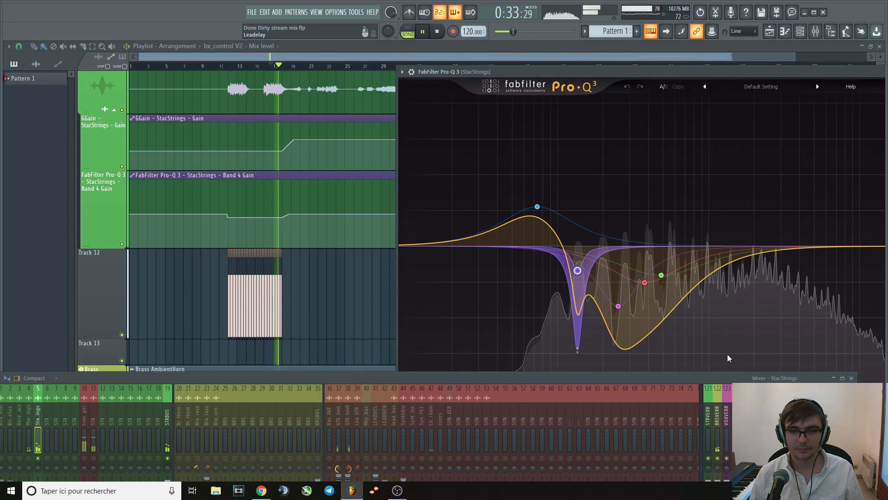
key(space)
key(space)
drag(651, 73, 460, 62)
key(space)
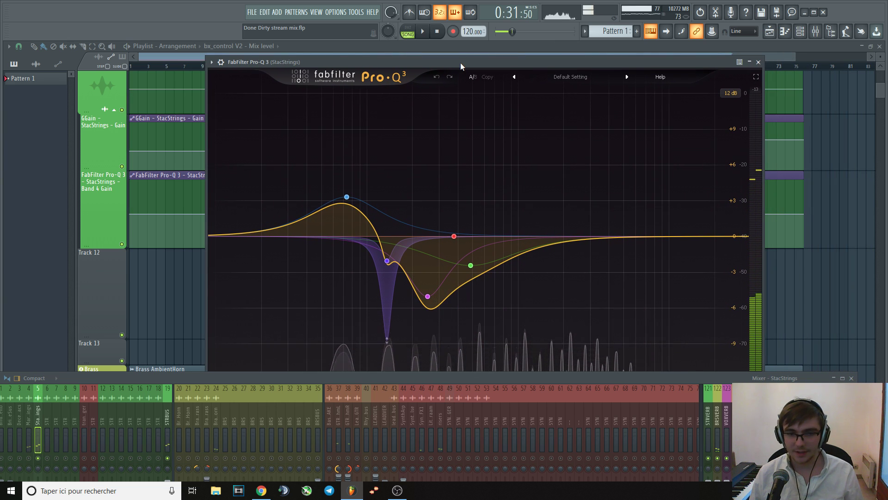
click(758, 63)
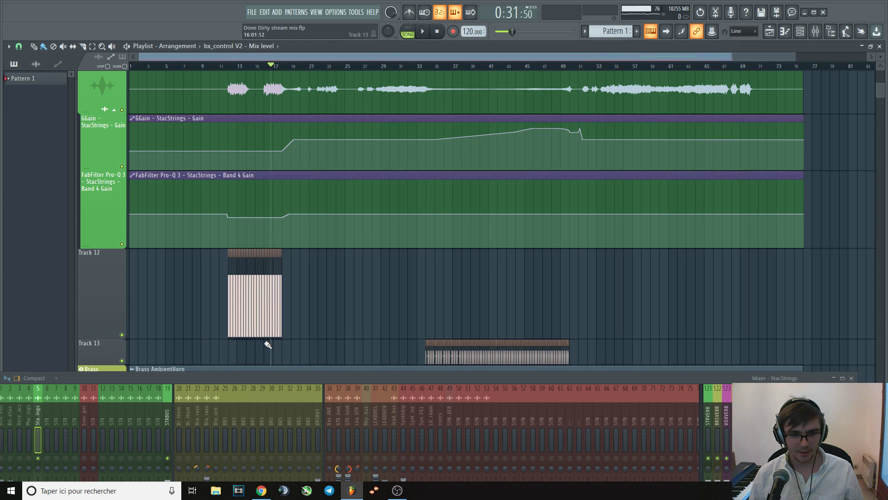
- Unsolo StacStrings and play the full mix from bar 16 and from bar 19
drag(276, 376, 291, 392)
drag(104, 338, 105, 273)
drag(392, 393, 419, 285)
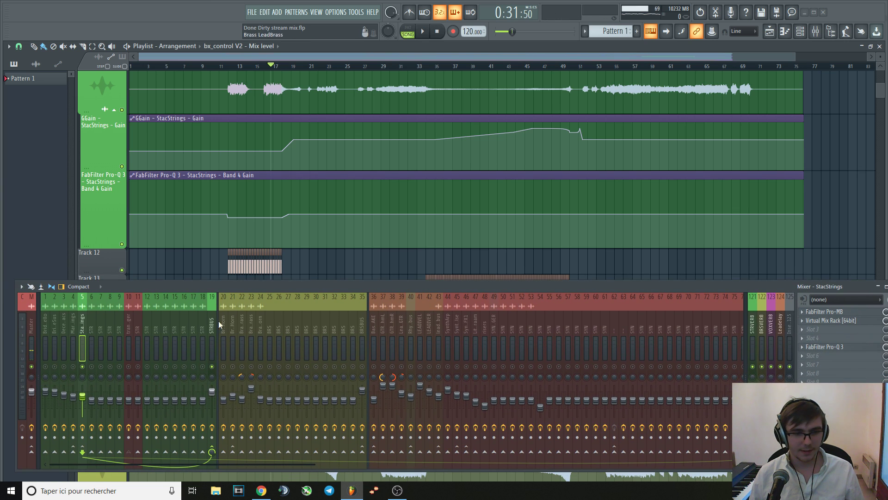
key(space)
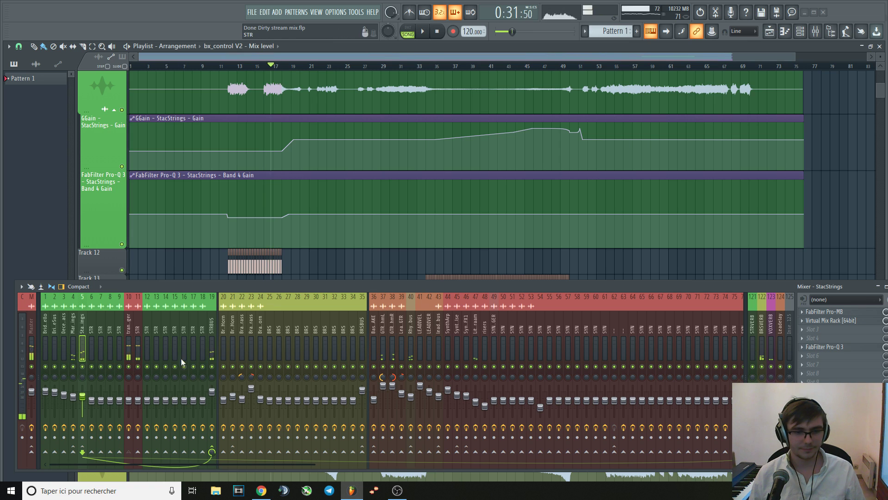
click(294, 67)
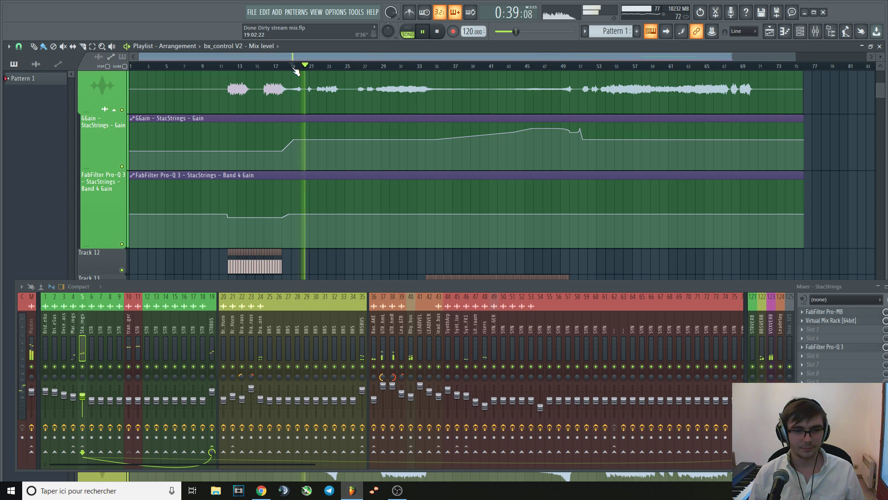
key(space)
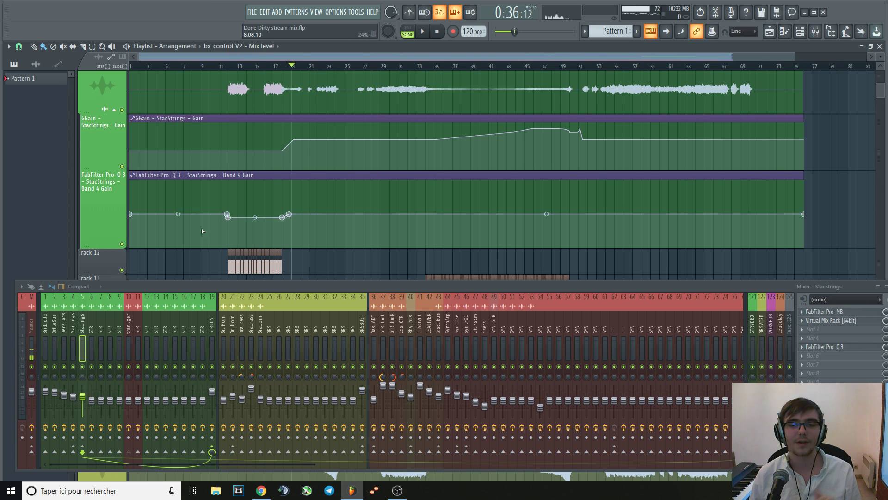
- Play the full mix from about bar 56 and again from bar 18
click(627, 67)
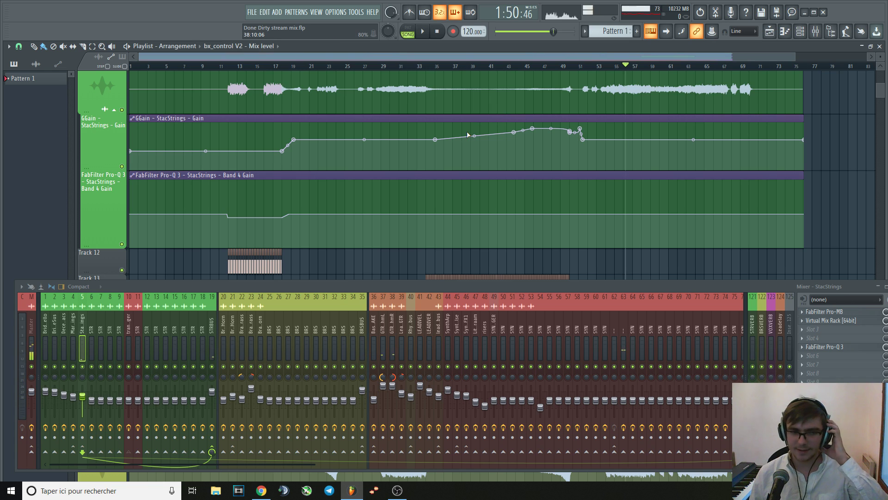
click(288, 68)
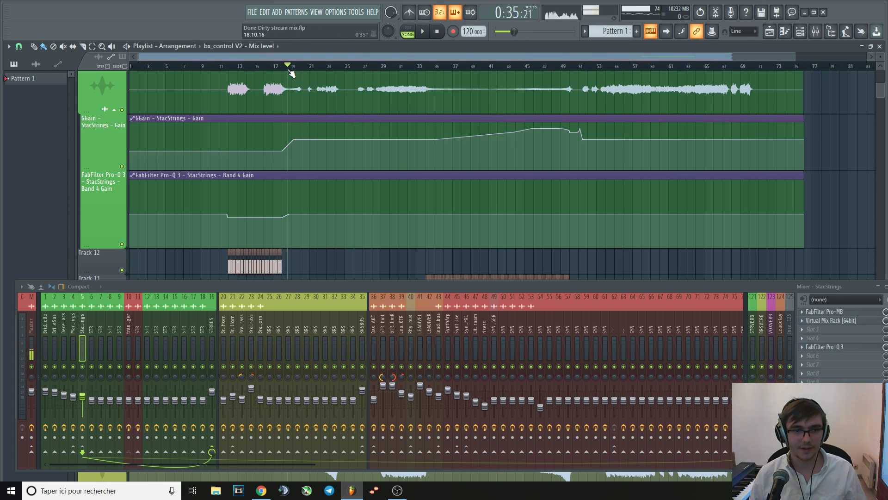
key(space)
key(space)
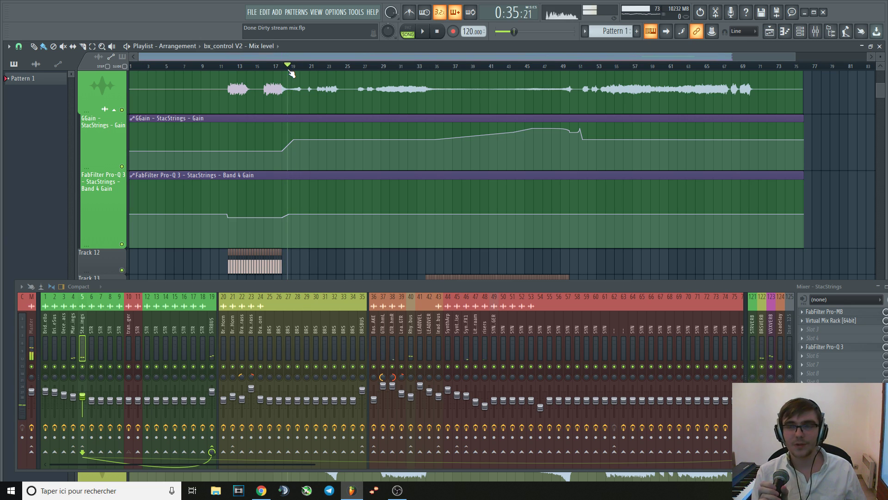
- Select the STRBUS insert, compare the mix from bar 18 with its Virtual Mix Rack bypassed, and inspect the rack's modules
click(212, 329)
drag(693, 287, 567, 285)
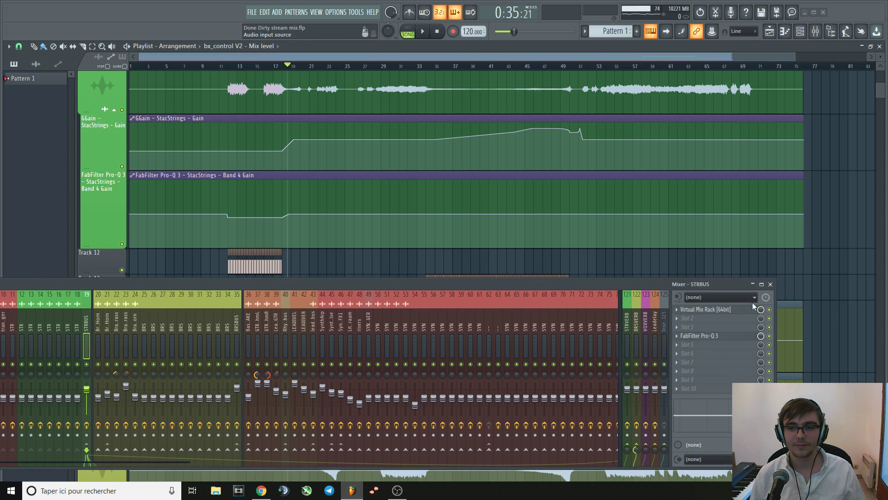
key(space)
key(space)
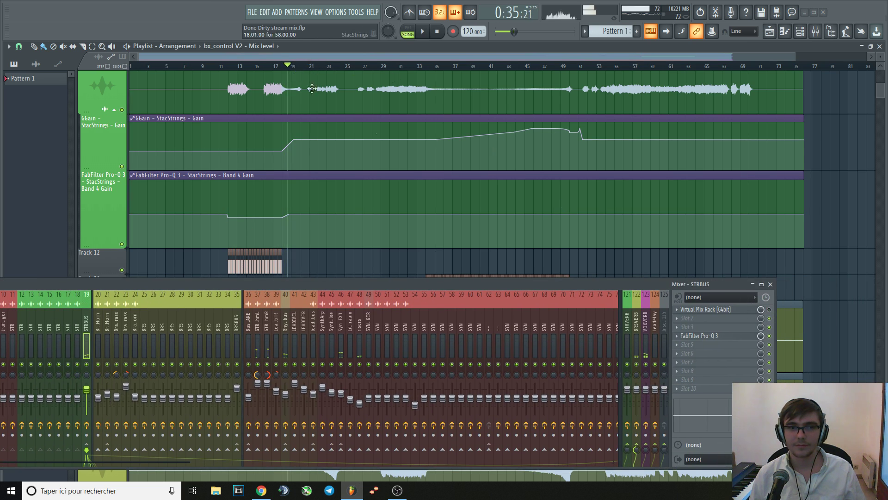
click(710, 311)
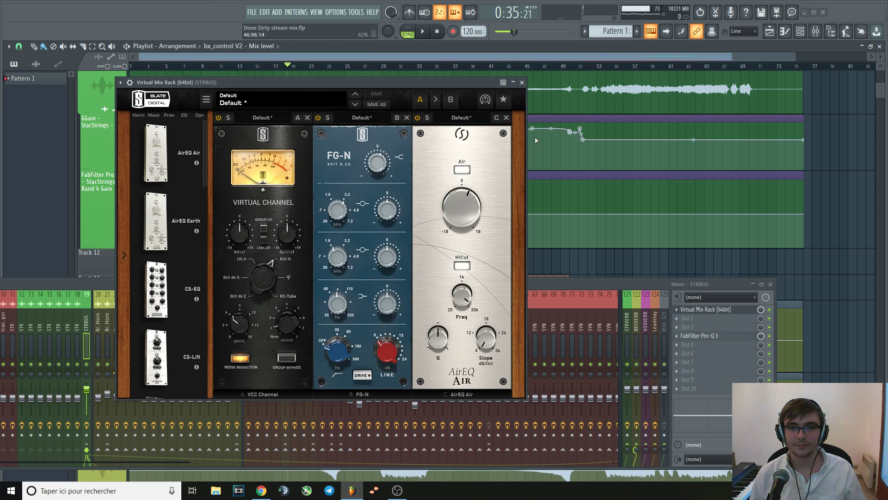
click(522, 83)
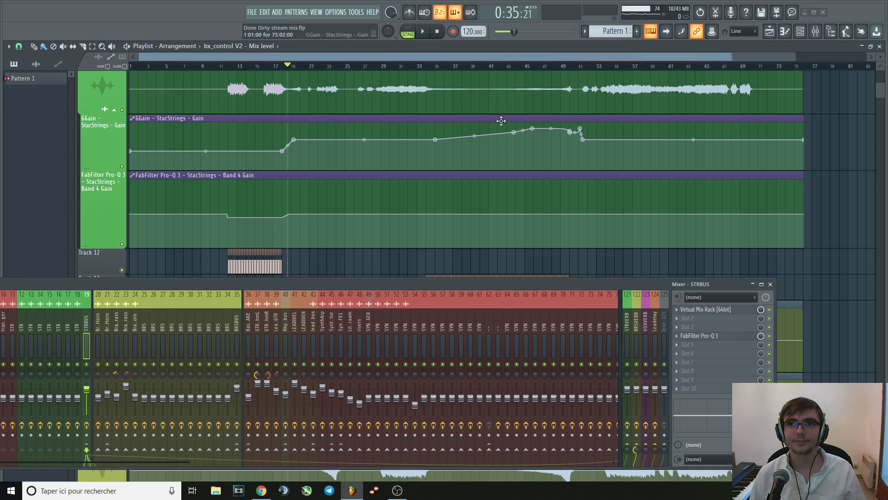
- Solo the brass inserts and play them from about bars 18, 23 and 28
click(290, 66)
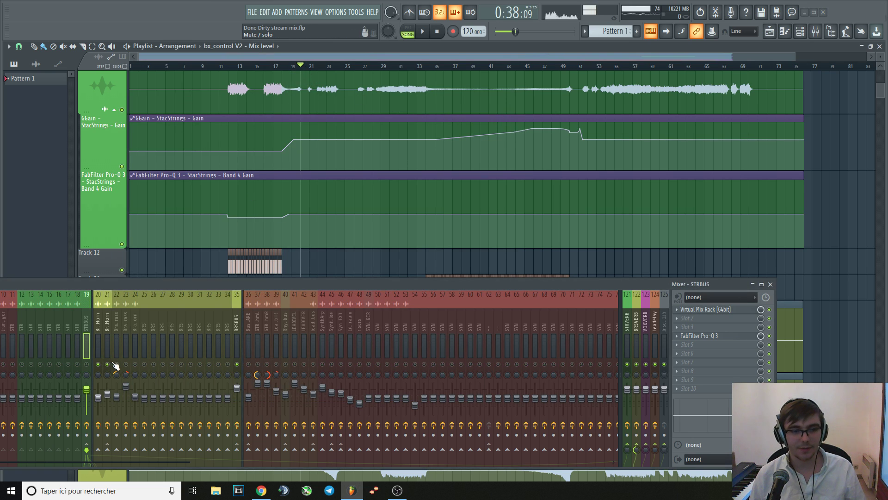
key(space)
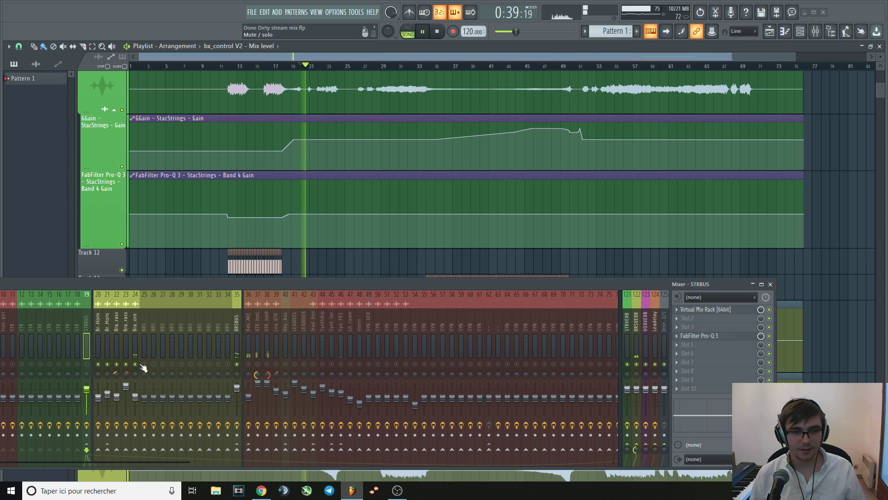
key(space)
click(327, 66)
key(space)
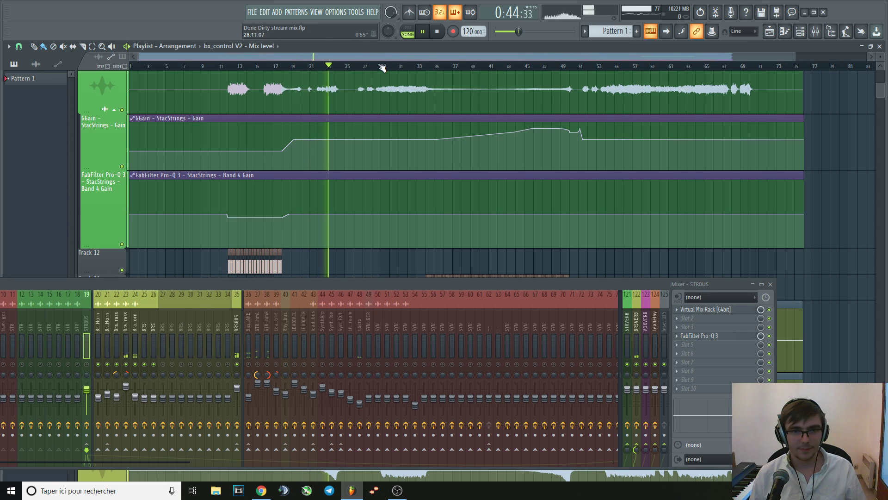
click(383, 66)
mouse_move(384, 135)
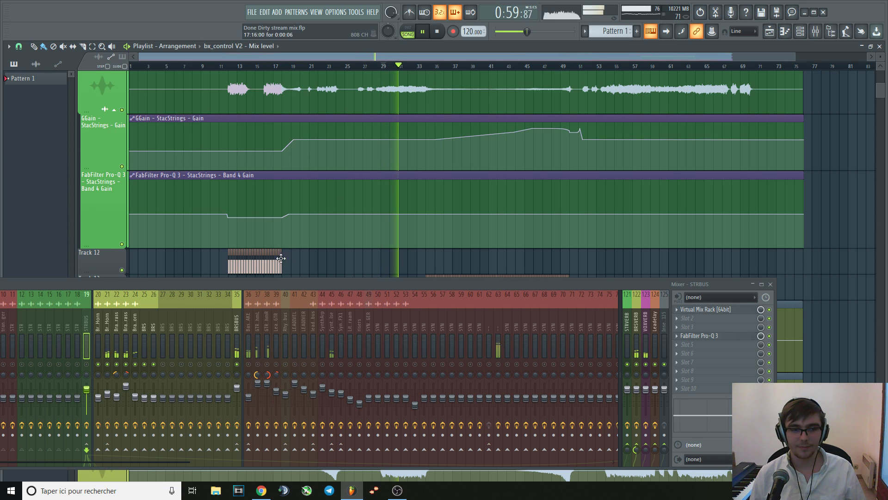
- Reveal the brass clips behind the mixer and solo only the Brass LeadBrass insert
drag(263, 288, 302, 207)
drag(219, 382, 357, 373)
scroll(358, 374, left, 3)
click(399, 66)
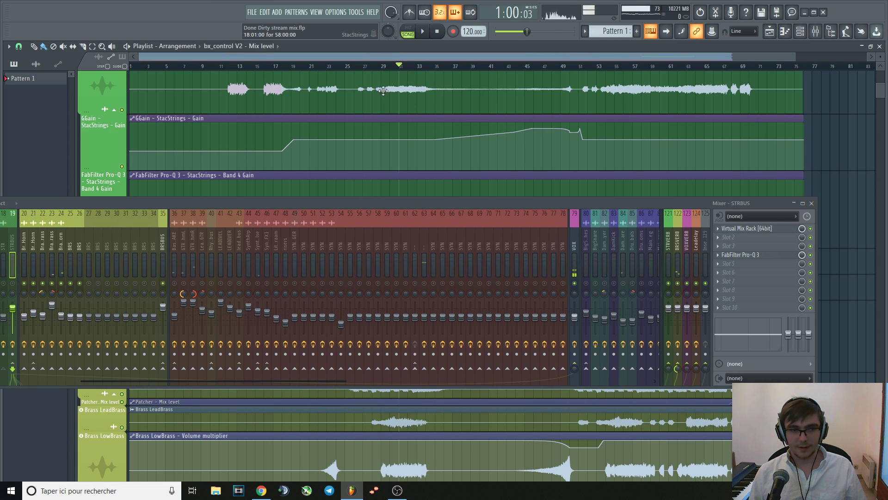
drag(321, 202, 364, 216)
right_click(87, 297)
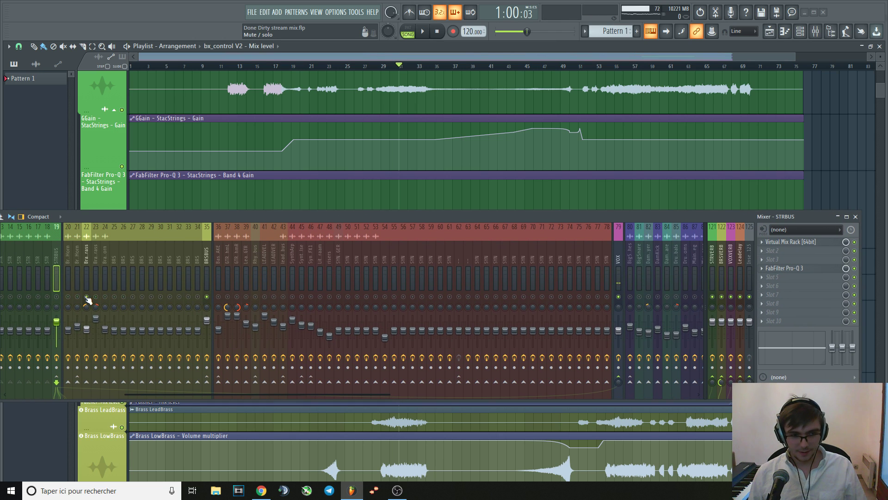
- Play the soloed Brass LeadBrass from about bars 56, 63 and 30
click(628, 66)
key(space)
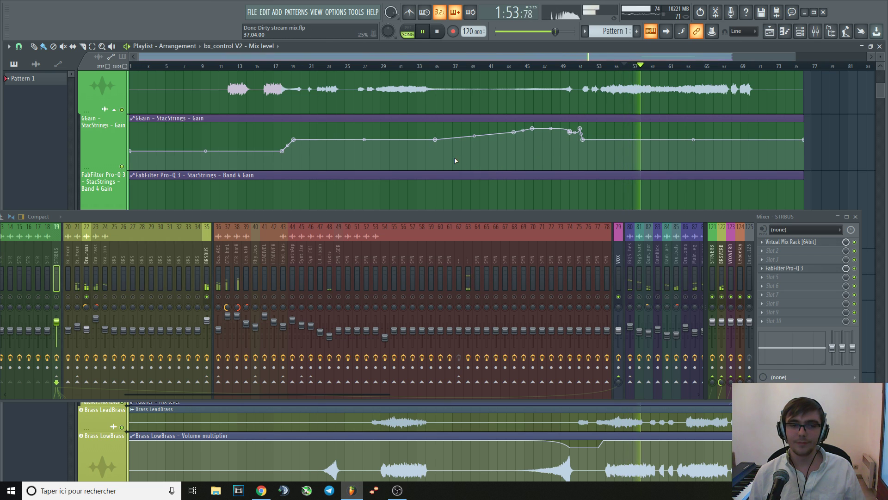
key(space)
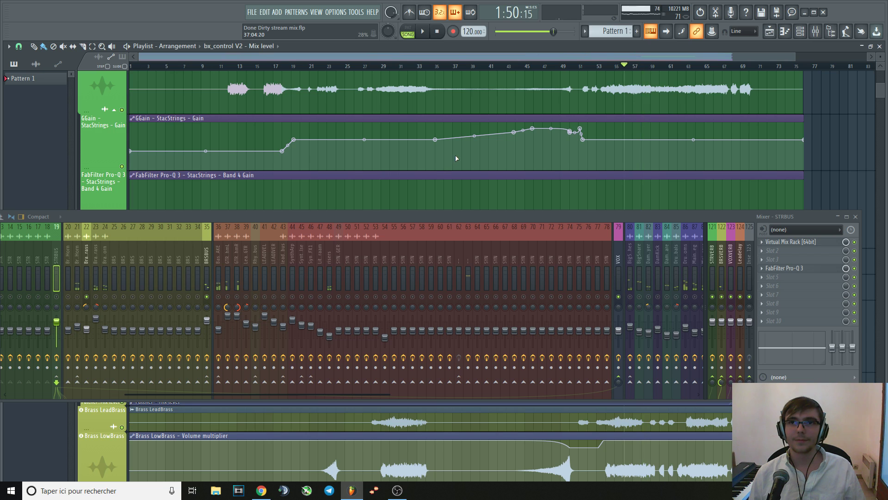
click(693, 66)
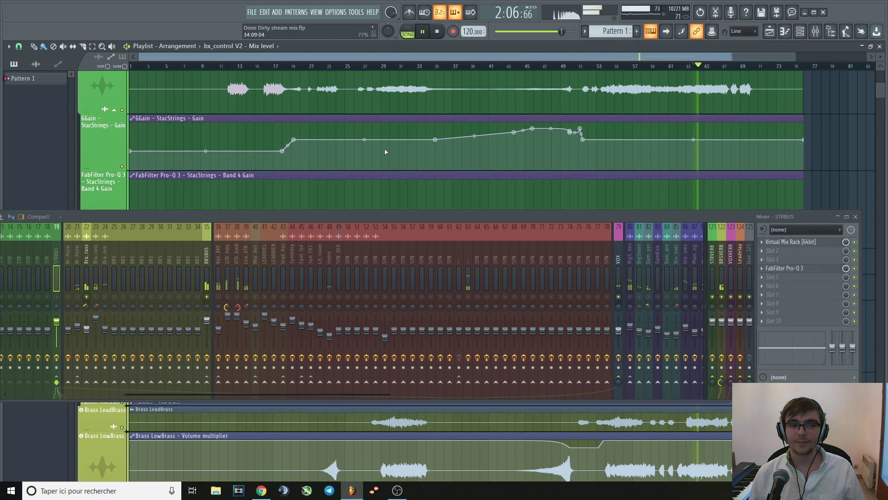
click(398, 67)
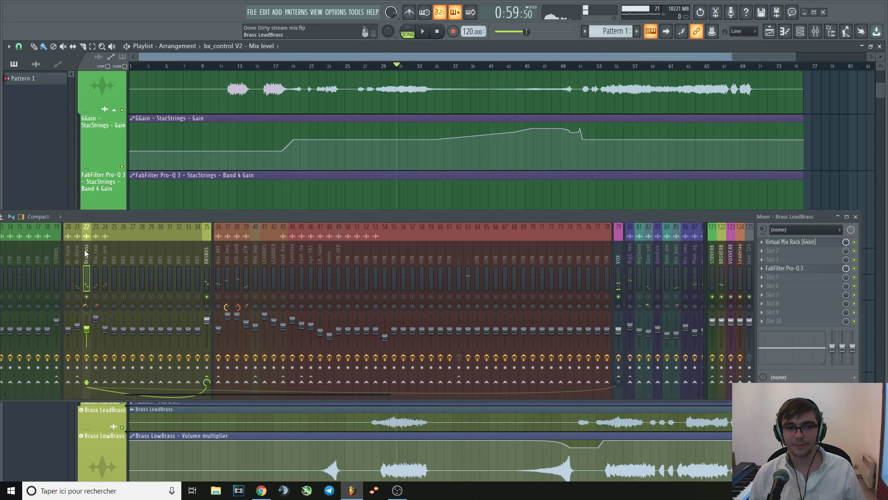
- Open the FabFilter Pro-Q 3 on Brass LeadBrass and play the soloed track from about bar 30
click(785, 270)
drag(356, 218, 354, 402)
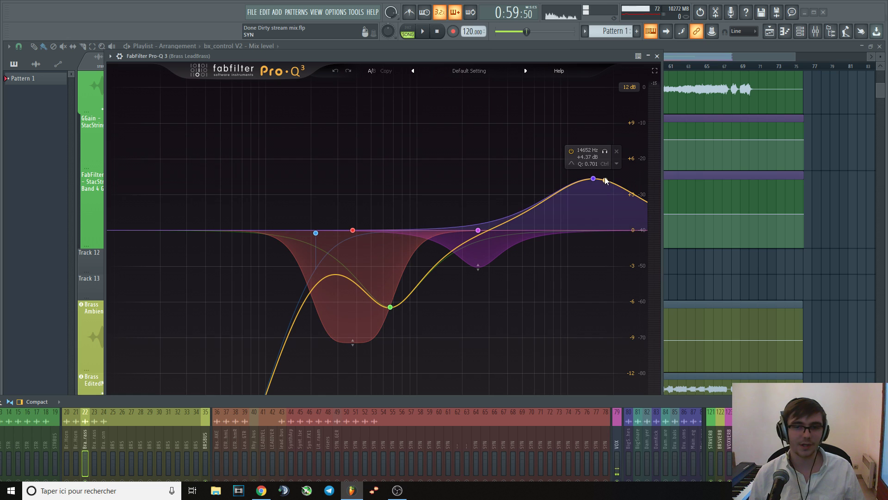
key(space)
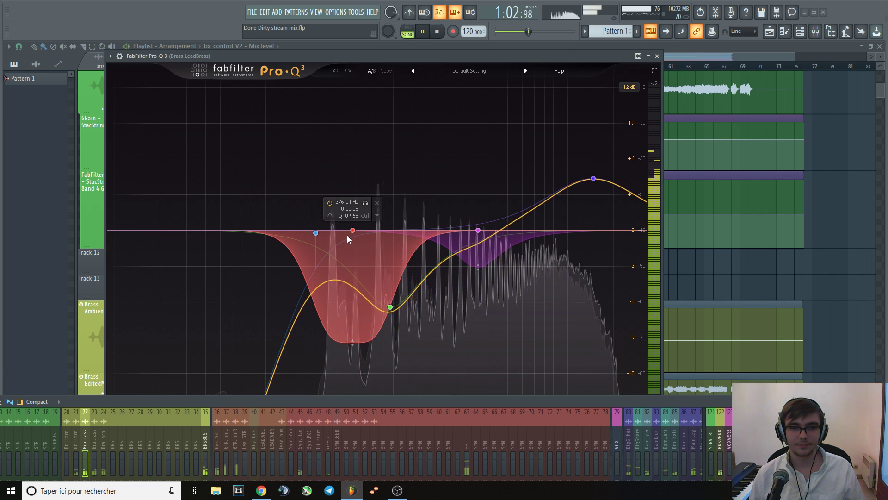
- Play Brass LeadBrass from about bar 30, audition its 376 Hz EQ band soloed and in context, and close the EQ
key(space)
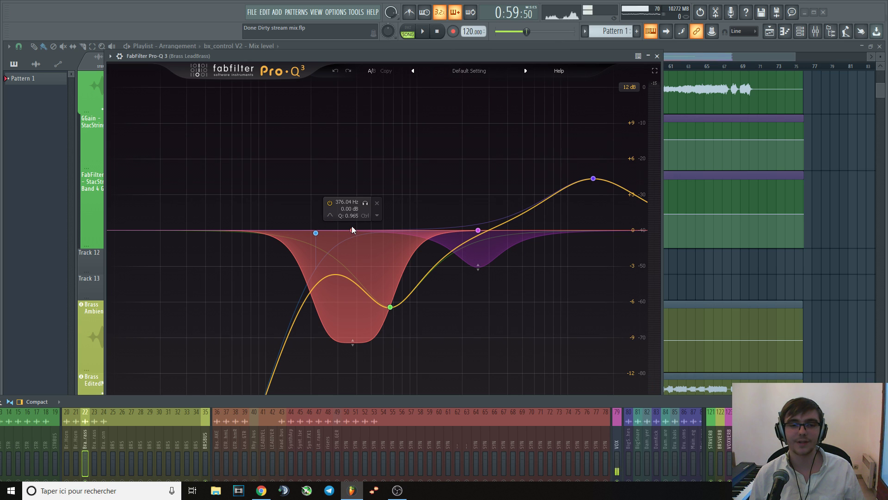
key(space)
click(364, 205)
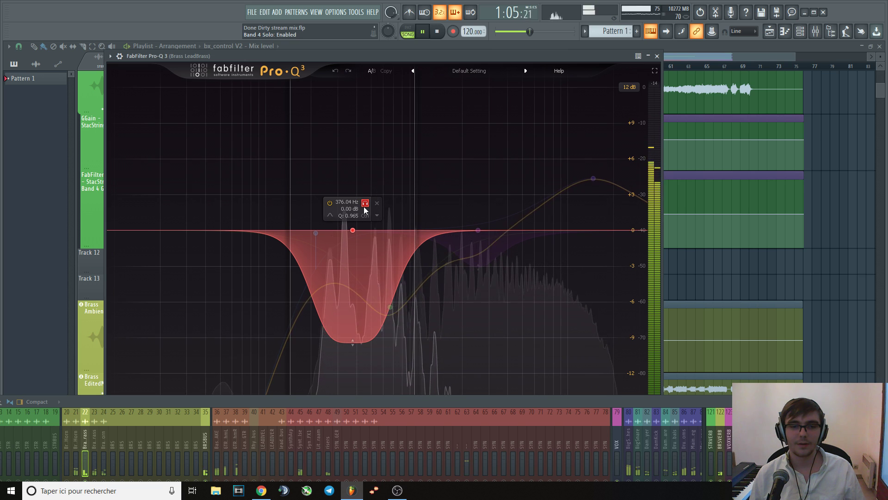
click(364, 206)
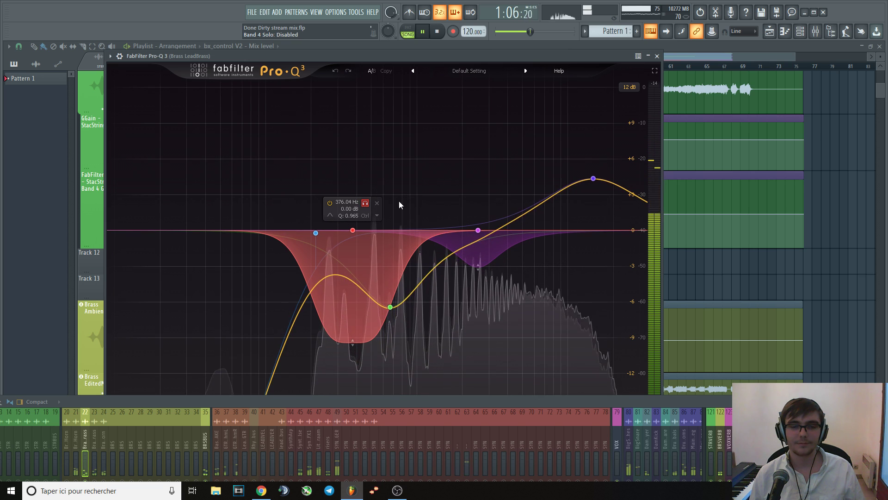
click(657, 56)
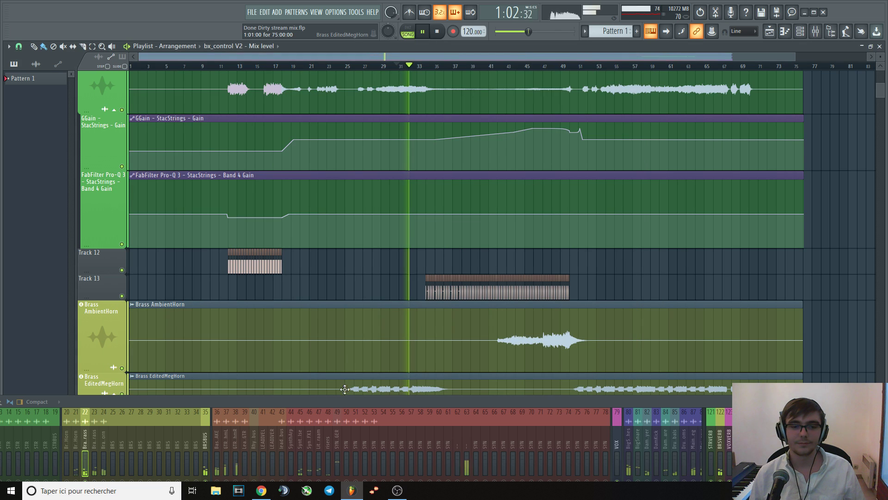
key(space)
- Switch the solo from Brass LeadBrass to the Brass LowBrass insert, play it and open its FabFilter Pro-Q 3
drag(342, 401, 369, 278)
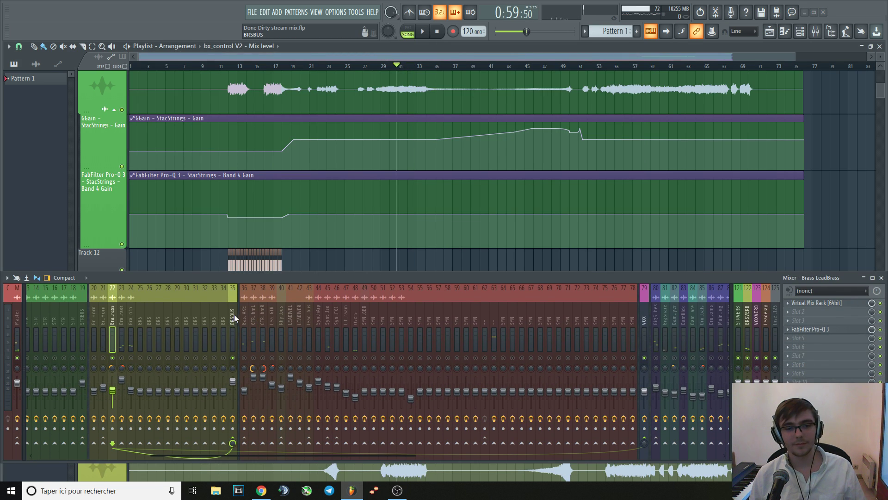
click(122, 357)
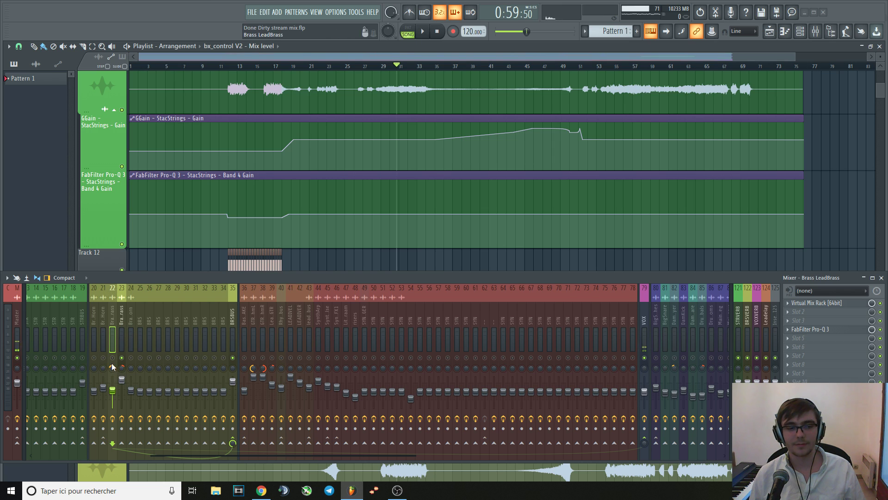
click(122, 321)
key(space)
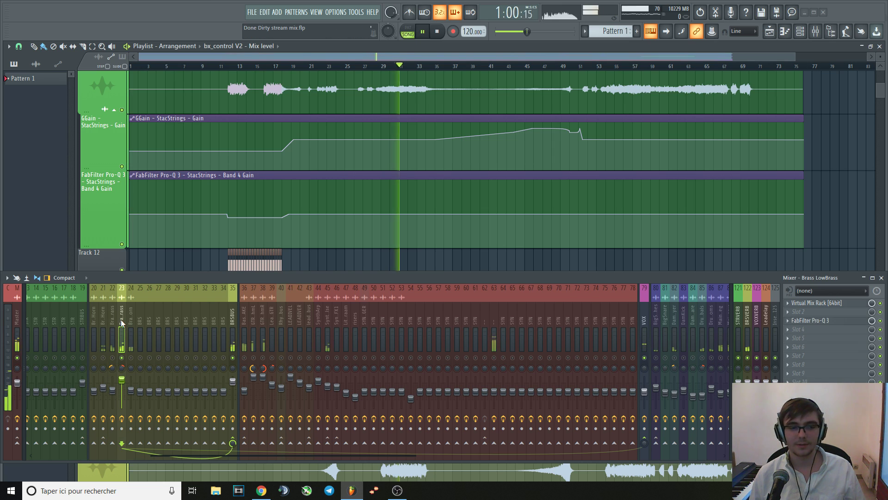
click(823, 321)
- Play the soloed Brass LowBrass from about bar 30, comparing its FabFilter Pro-Q 3 bypassed and enabled
drag(476, 278, 301, 364)
key(space)
key(space)
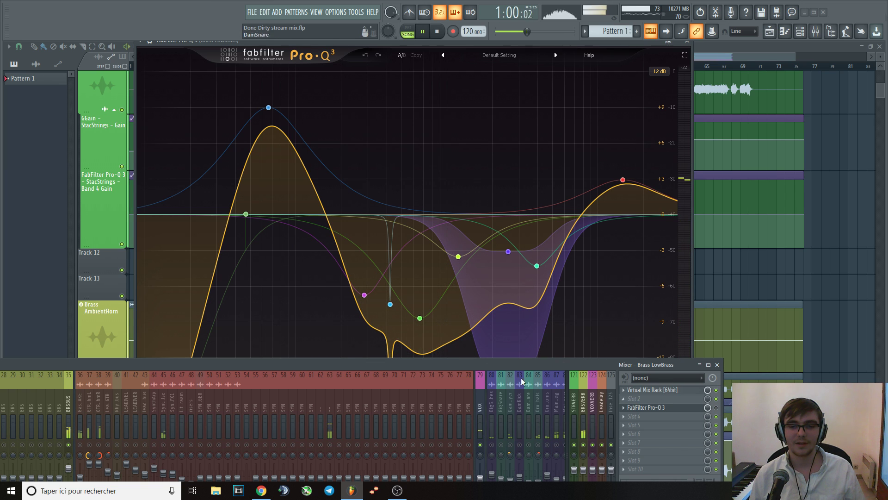
drag(477, 367, 481, 344)
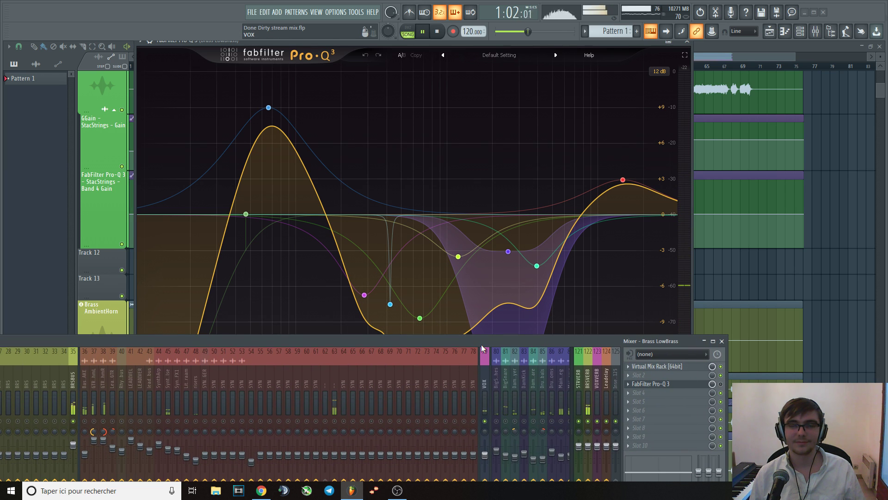
key(space)
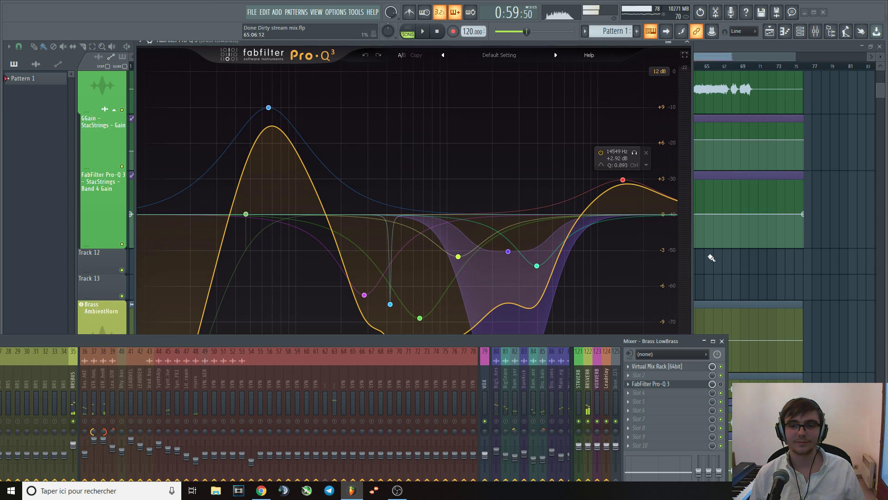
key(space)
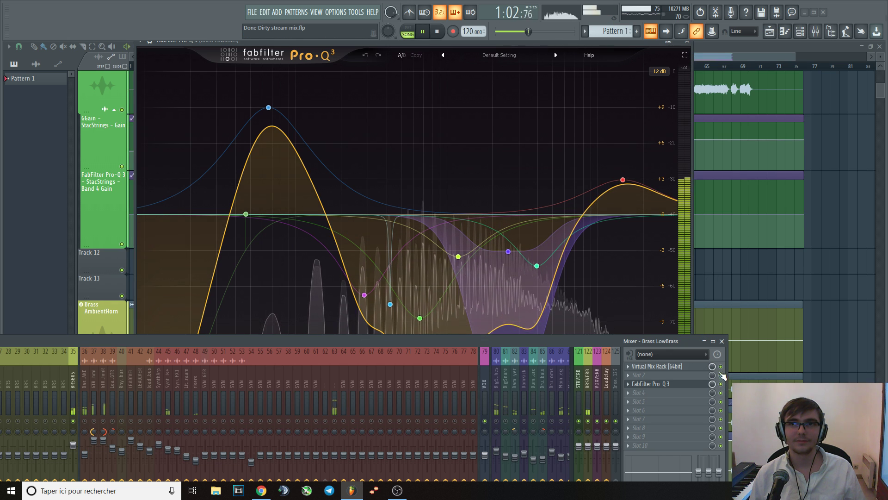
key(space)
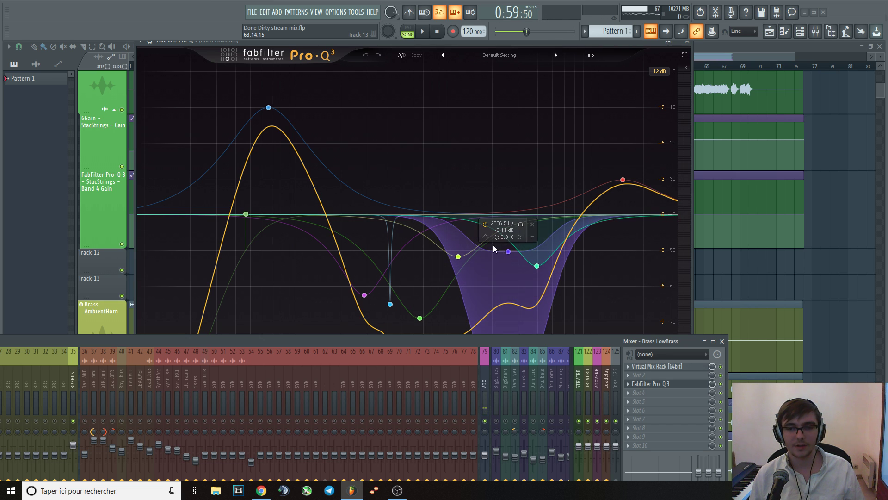
- Play Brass LowBrass from about bar 56 and audition the 2536.5 Hz band of its FabFilter Pro-Q 3 in solo
click(687, 43)
click(624, 66)
key(space)
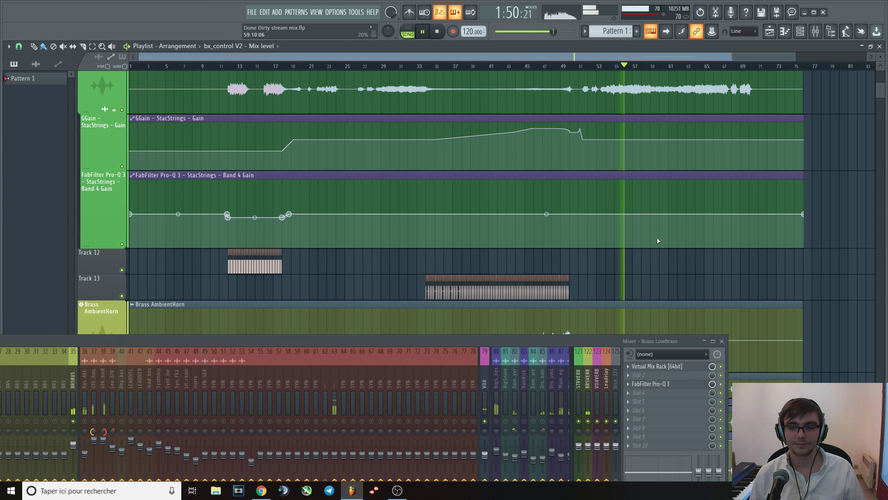
click(703, 383)
click(521, 225)
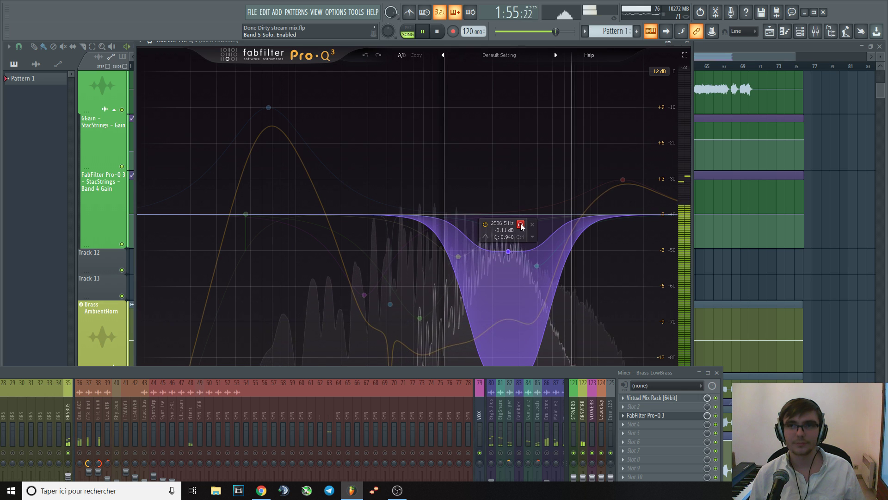
click(520, 224)
- Compare Brass LowBrass with its FabFilter Pro-Q 3 bypassed and enabled from about bar 56, and close the EQ
click(715, 415)
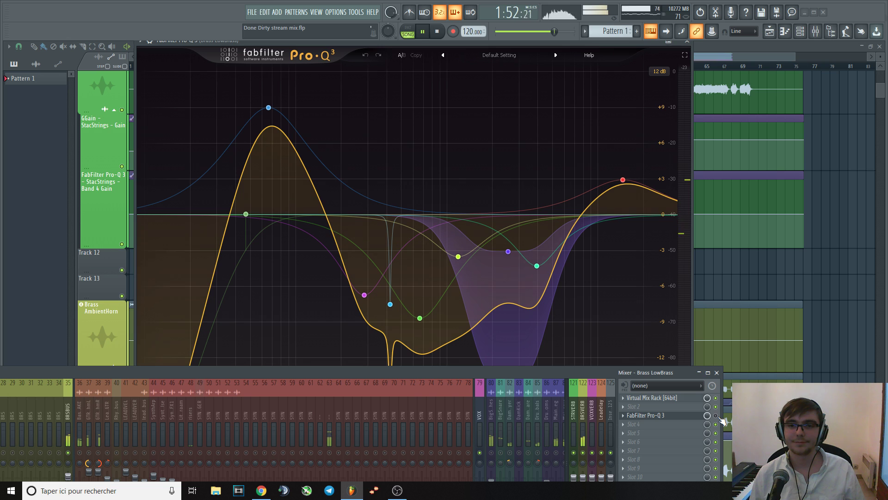
click(716, 416)
key(space)
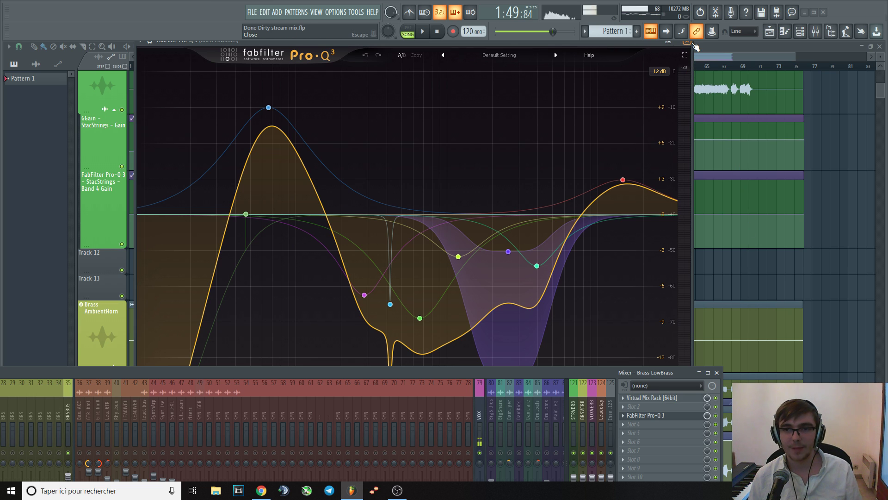
click(693, 44)
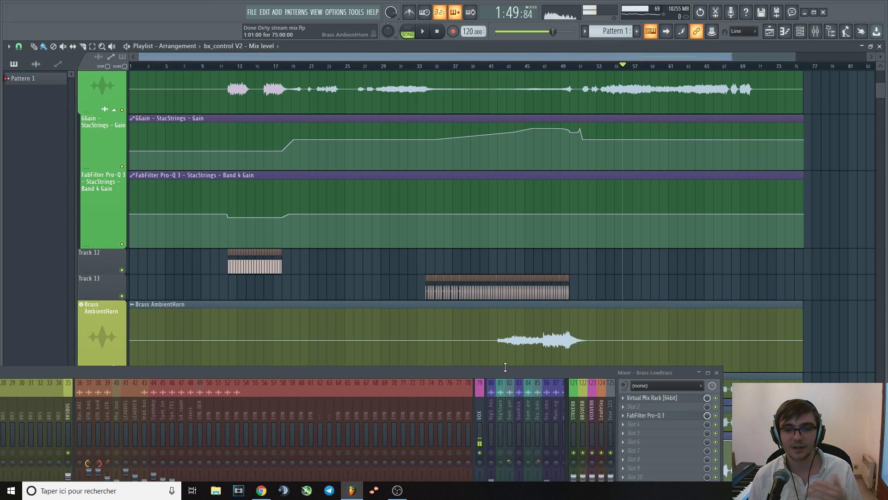
- Add Brass LeadBrass to the soloed Brass LowBrass and play both from about bar 56
drag(472, 371, 605, 259)
key(space)
click(84, 341)
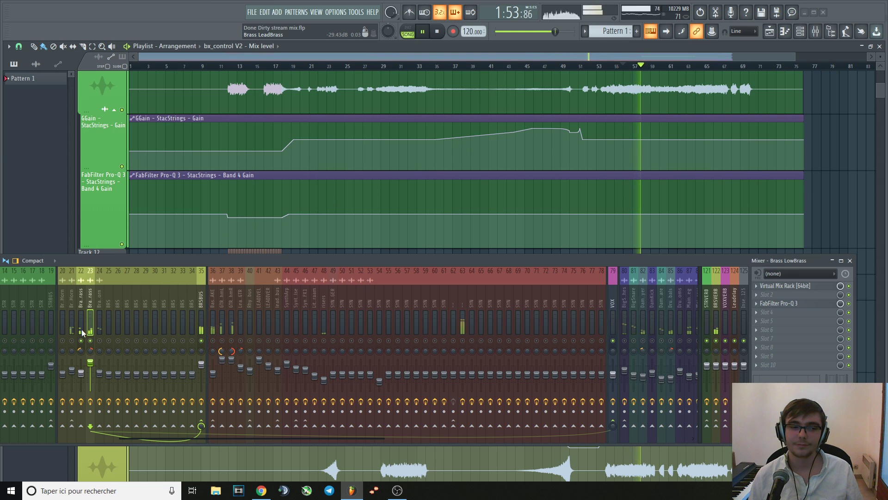
key(space)
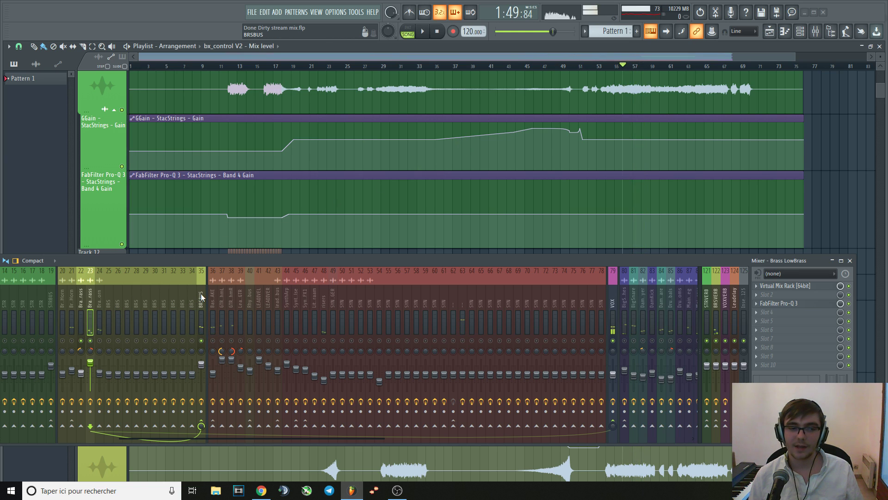
- Open the REDD17 Stereo on the BRSBUS insert and play the soloed brass through it
click(201, 293)
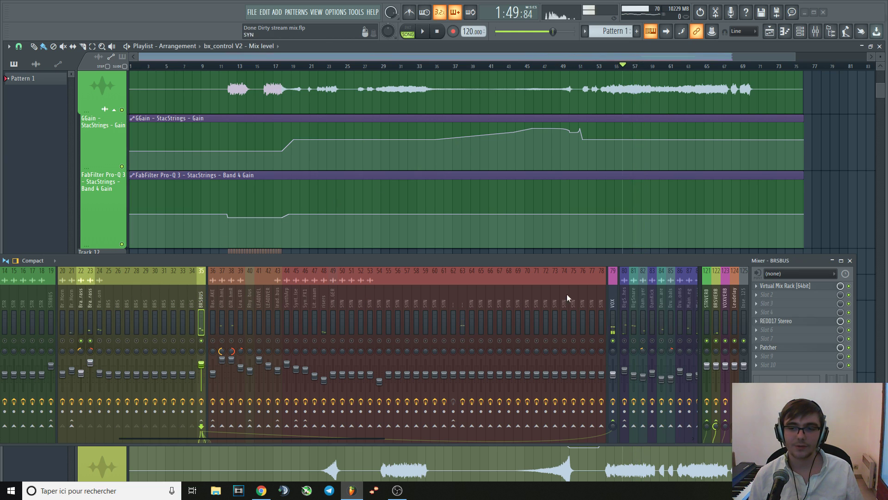
click(788, 322)
key(space)
drag(286, 263, 266, 261)
key(space)
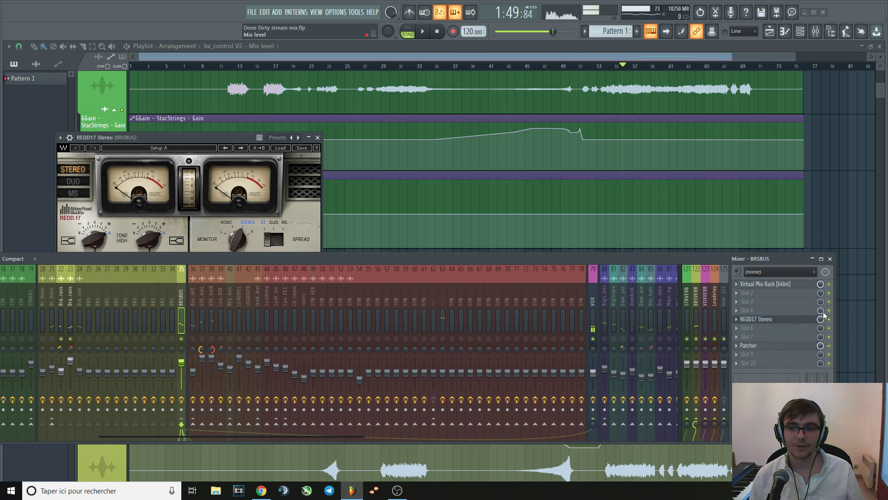
- Compare the soloed brass with the BRSBUS REDD17 Stereo bypassed and enabled from about bar 56, and close the plugin
key(space)
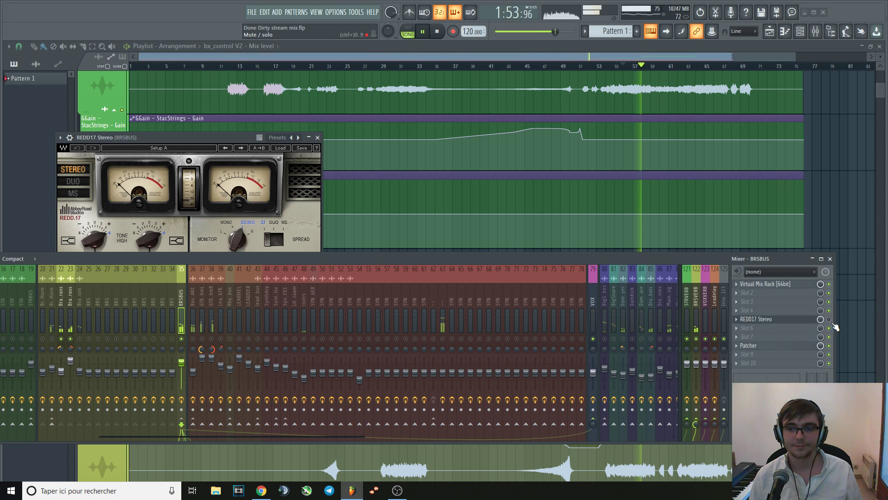
key(space)
key(space)
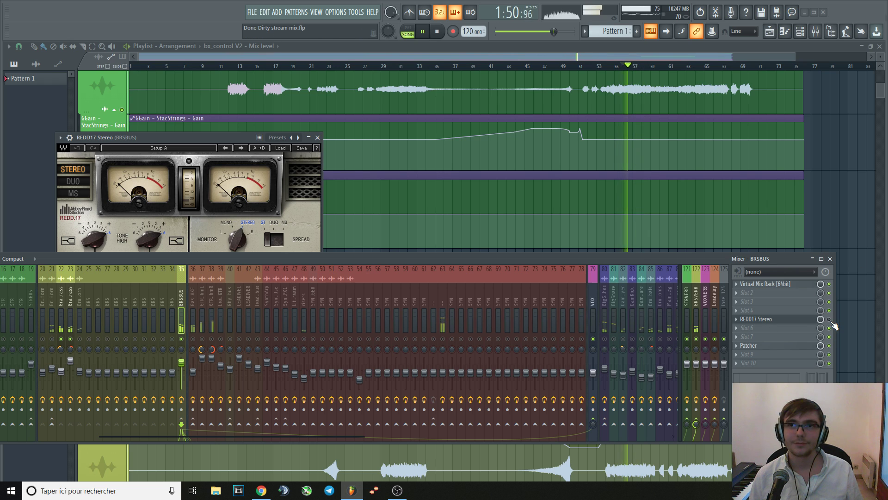
key(space)
click(317, 137)
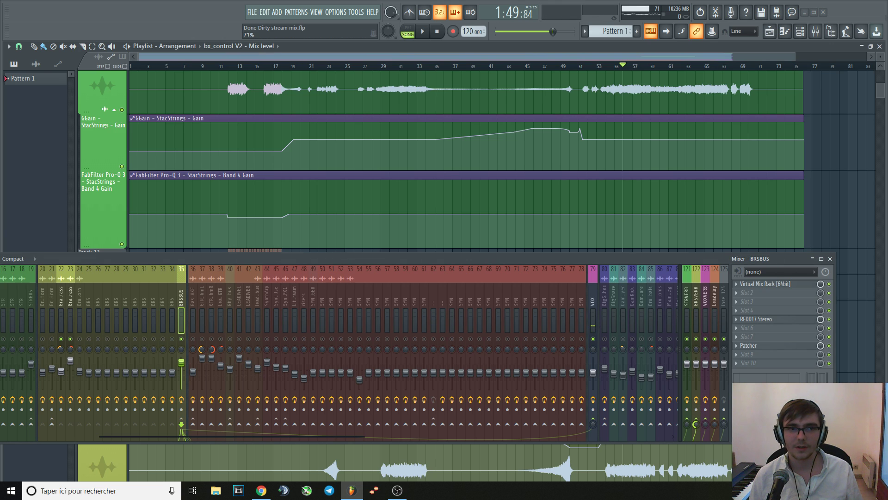
- Play the soloed brass from about bar 56 with the BRSVERB insert on and muted
key(space)
key(space)
click(696, 338)
key(space)
key(space)
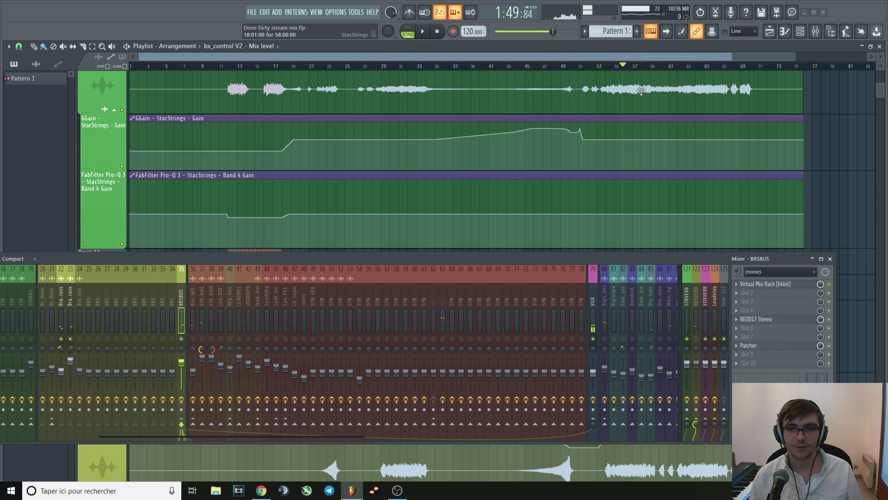
- Bypass the Patcher on BRSBUS and play the soloed brass from about bars 56, 64 and 68
key(space)
click(829, 346)
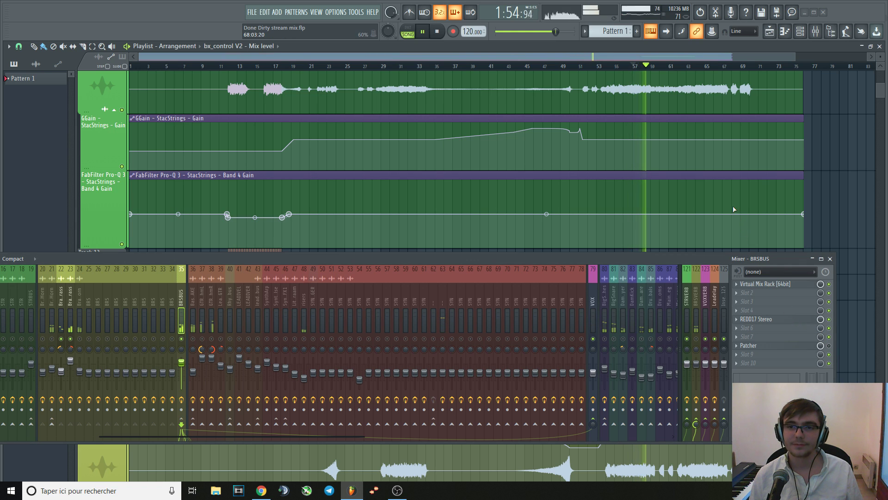
key(space)
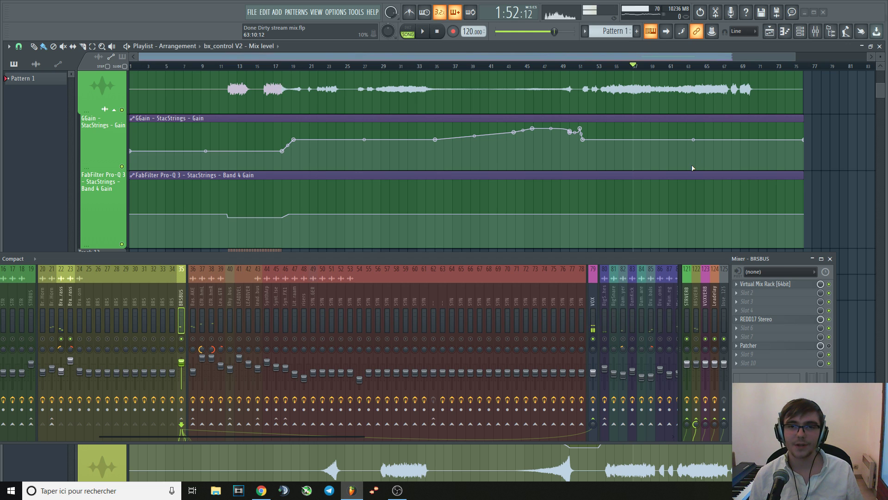
key(space)
click(696, 67)
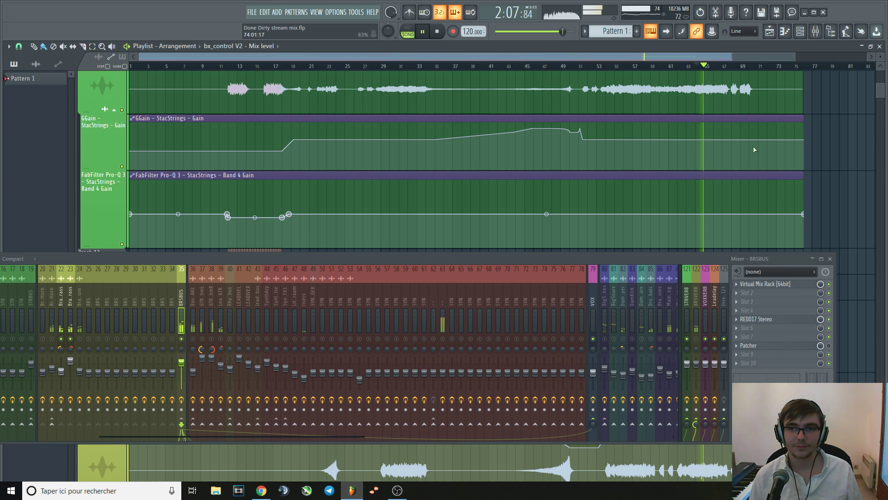
click(744, 66)
click(734, 66)
key(space)
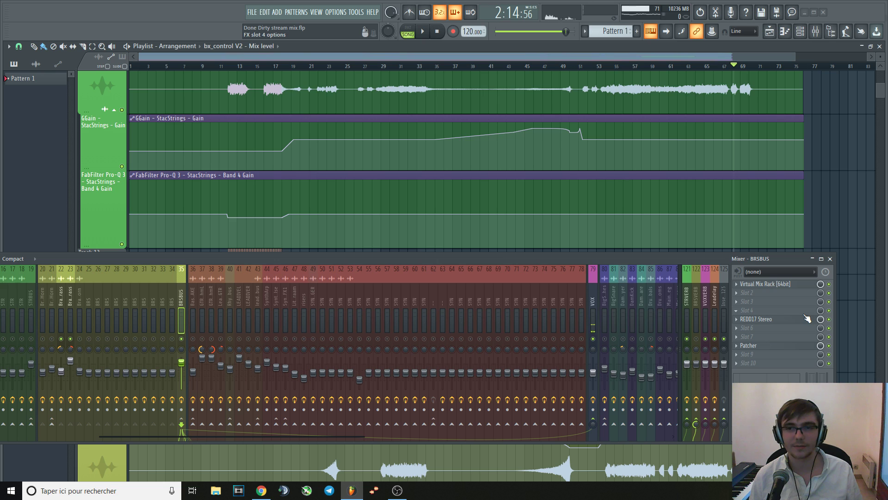
- Play the soloed brass with the BRSBUS Patcher enabled and BRSVERB muted from about bars 67 and 57
key(space)
click(725, 67)
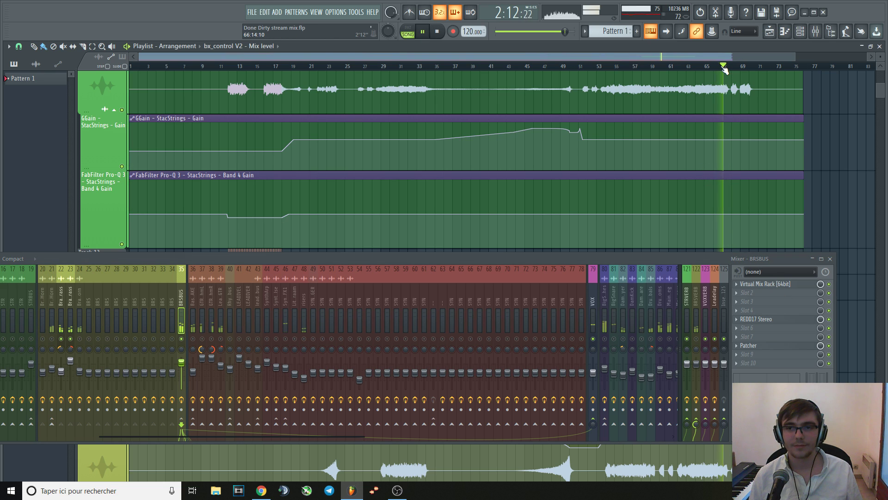
key(space)
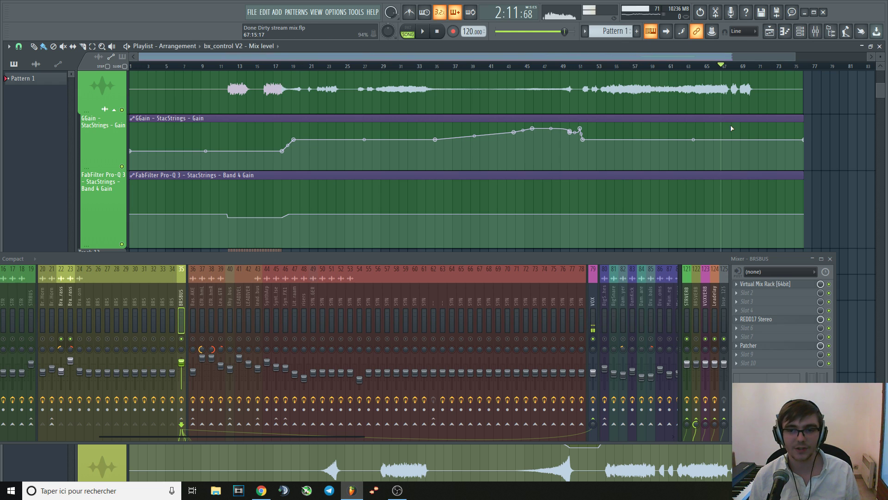
key(space)
click(635, 66)
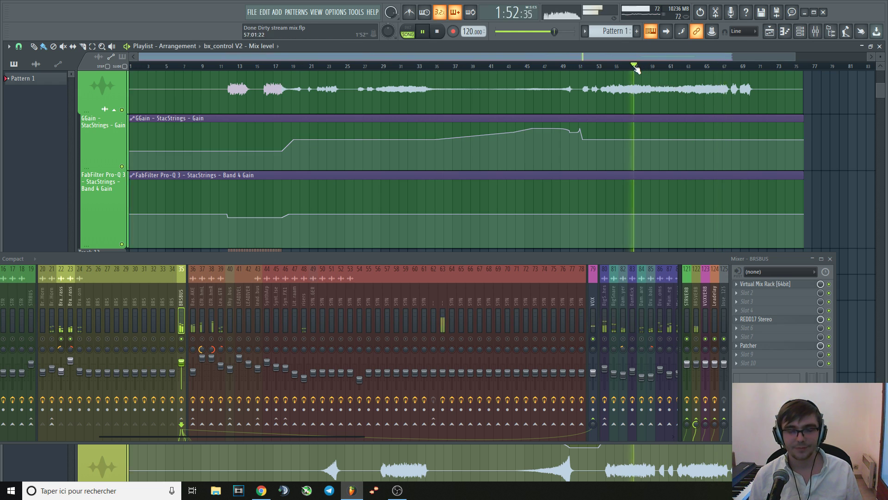
key(space)
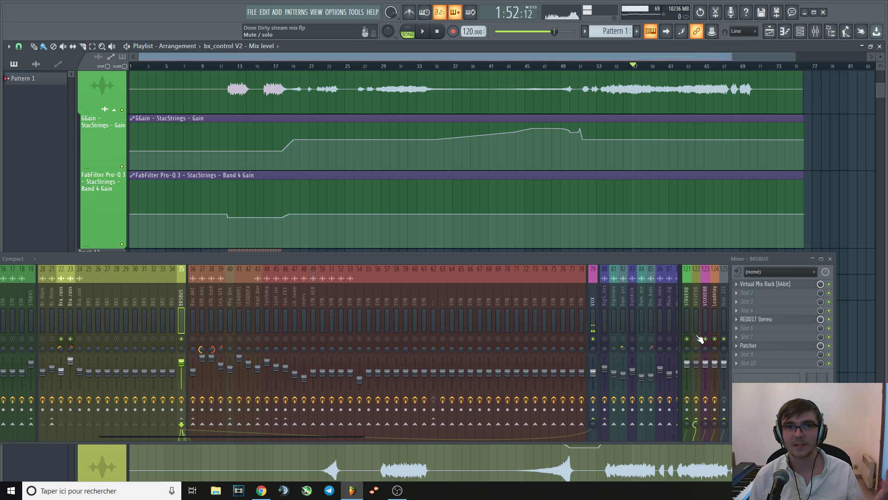
- Unmute BRSVERB and play the soloed brass from about bars 57 and 66
key(space)
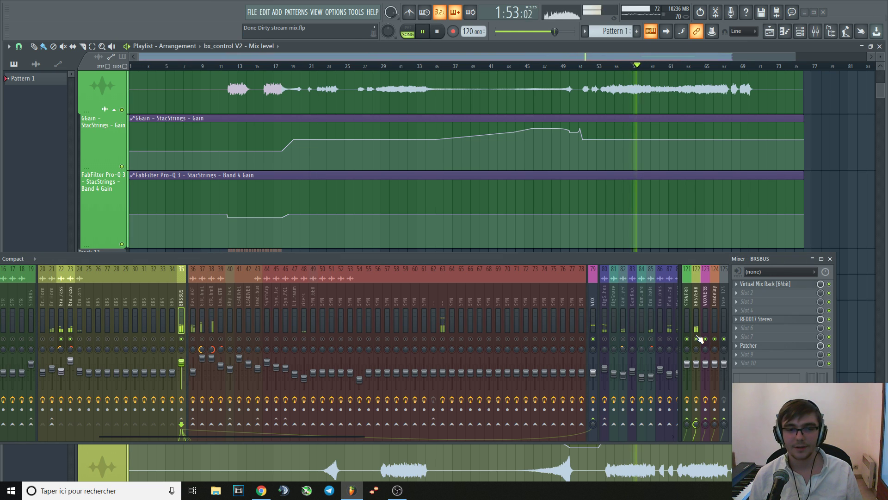
click(720, 68)
key(space)
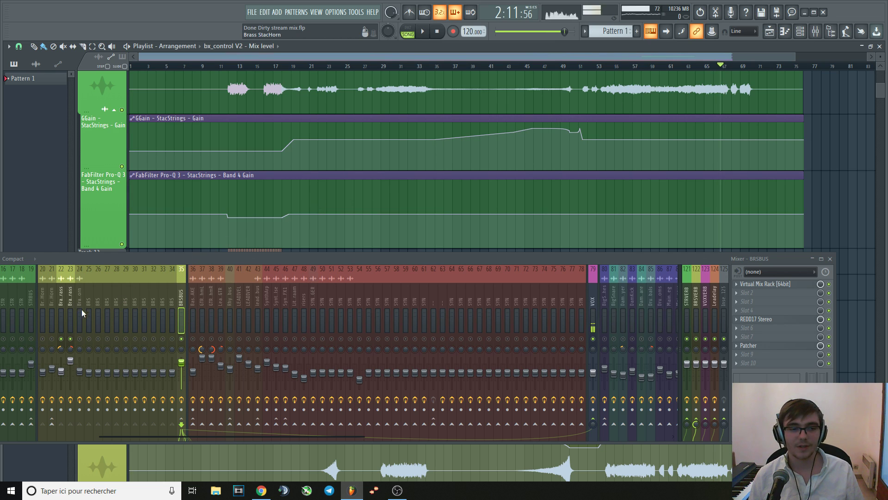
- Play the soloed Brass StacHorn track from about bars 67 and 64
key(space)
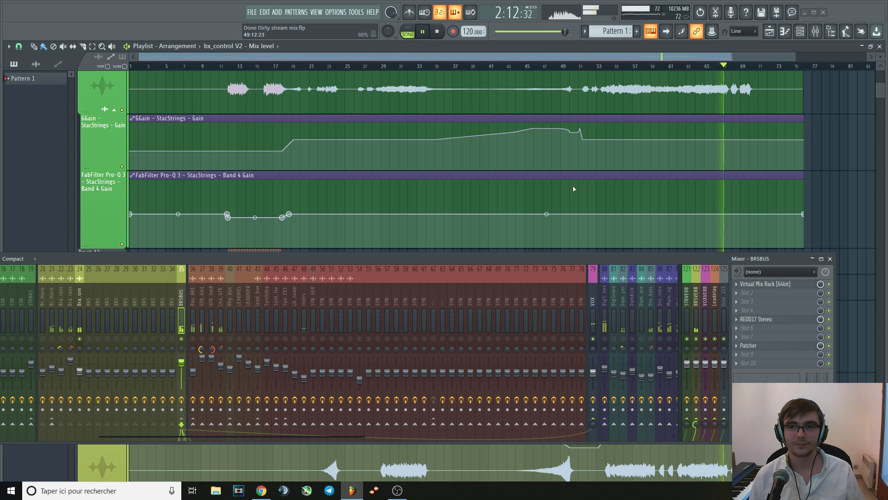
click(686, 67)
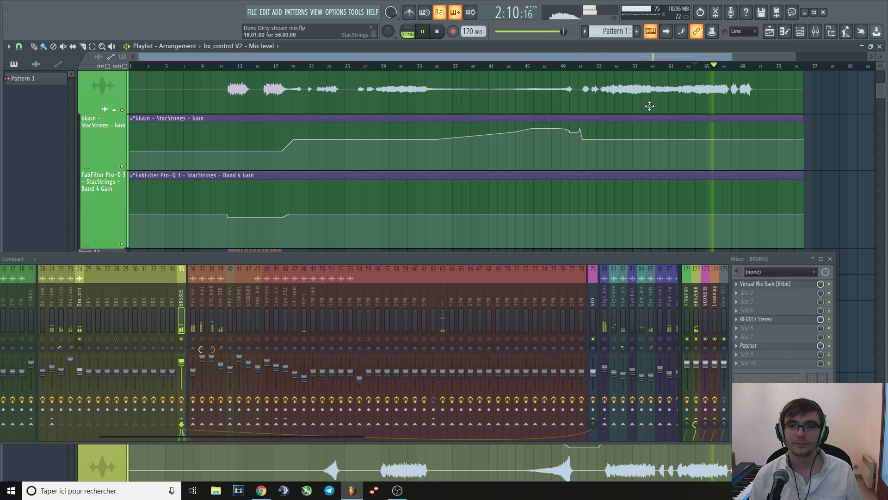
key(space)
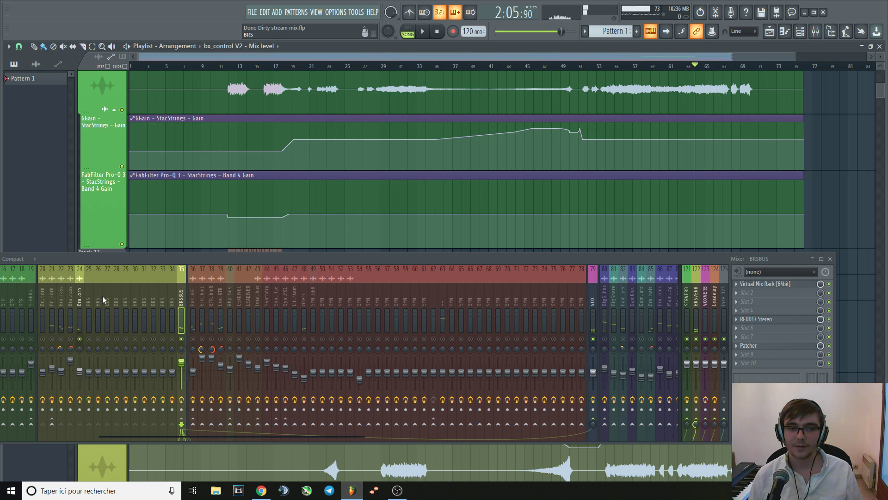
- Open the FabFilter Pro-Q 3 on Brass StacHorn and play the soloed track from about bar 64 to examine its EQ curve
click(78, 296)
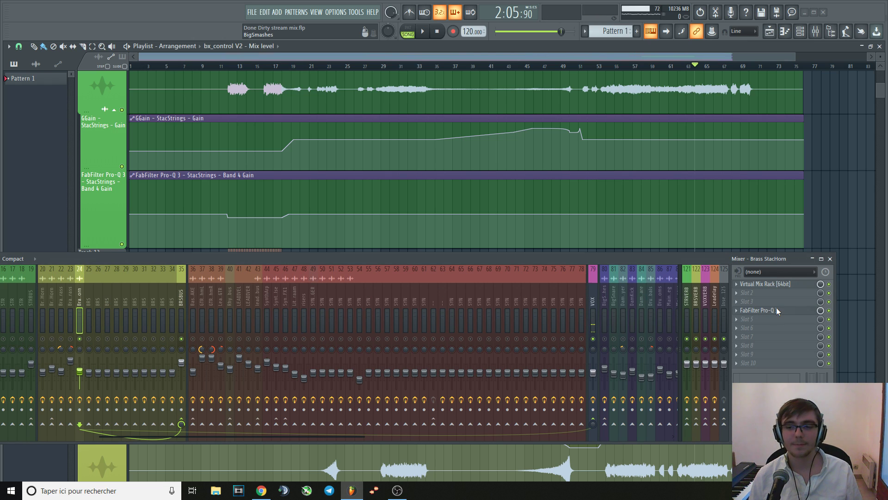
click(743, 313)
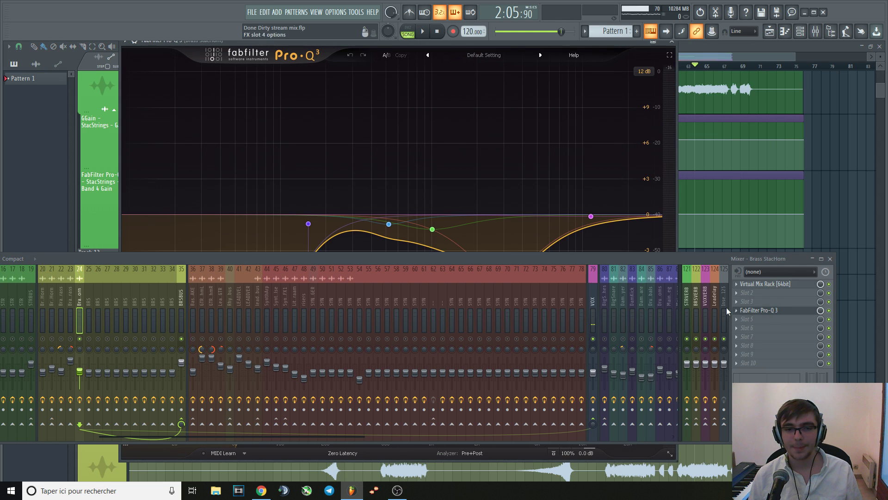
drag(513, 265, 498, 367)
key(space)
key(space)
key(space)
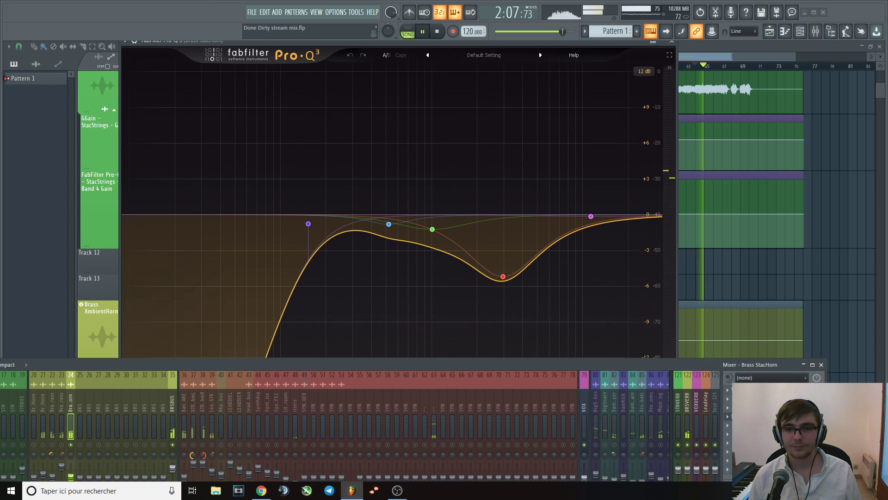
key(space)
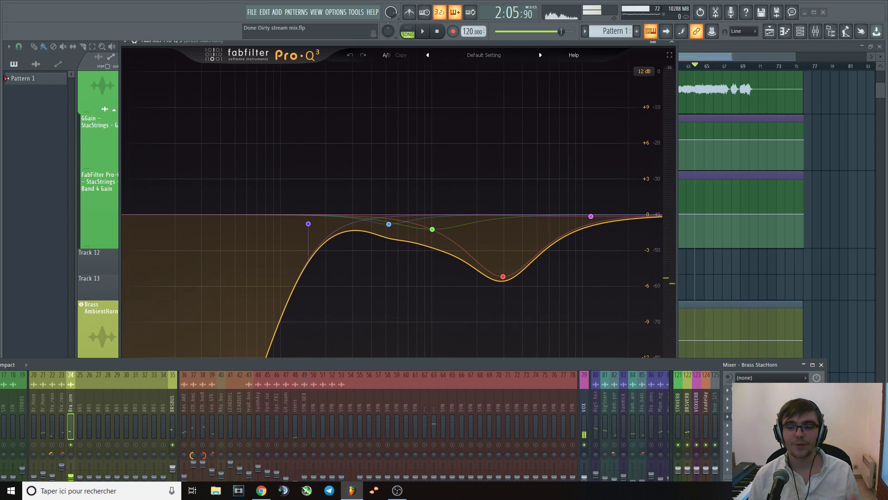
- Solo the 2970 Hz cut band in the StacHorn EQ during playback, and unsolo it to compare
click(516, 293)
key(space)
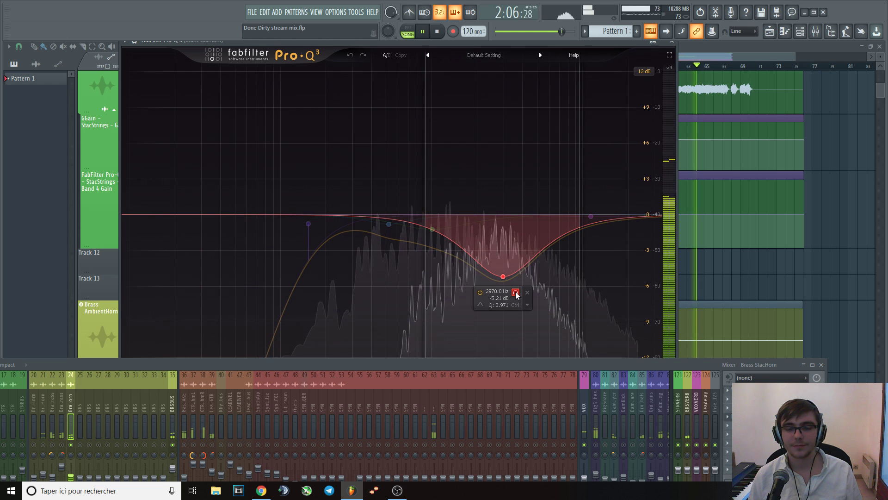
click(515, 292)
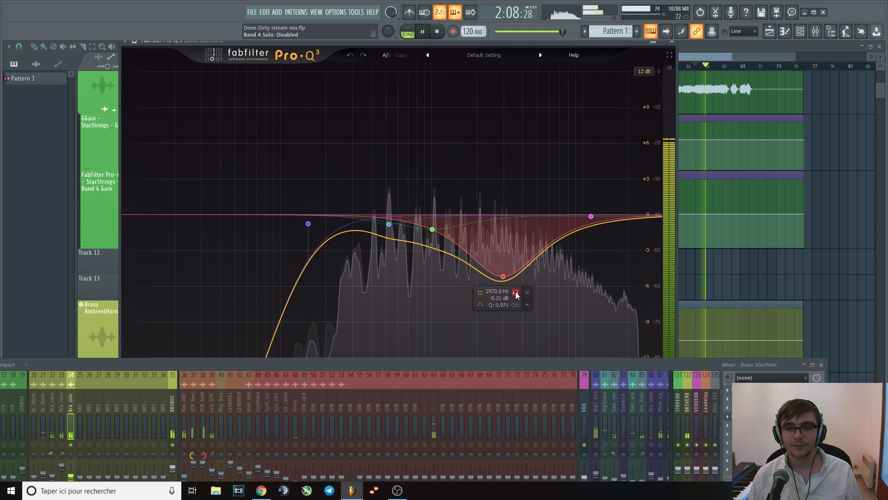
key(space)
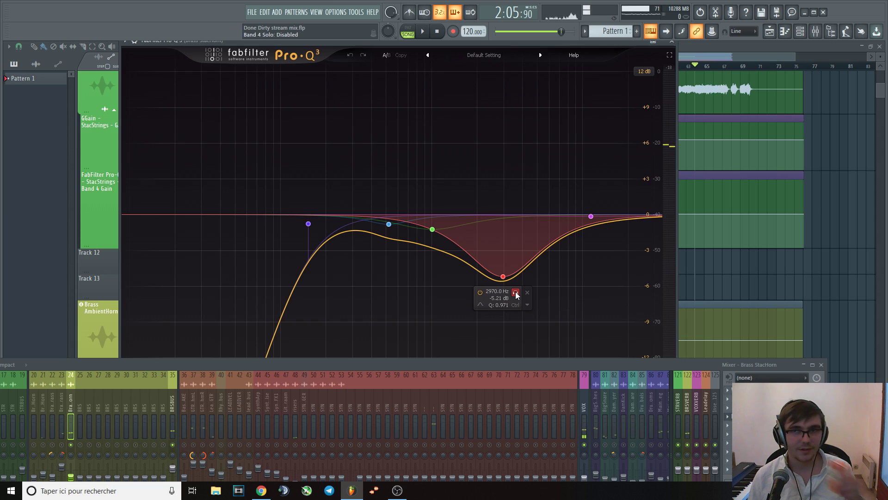
- Close the StacHorn EQ and listen to the soloed track from about bar 64
click(672, 41)
click(423, 32)
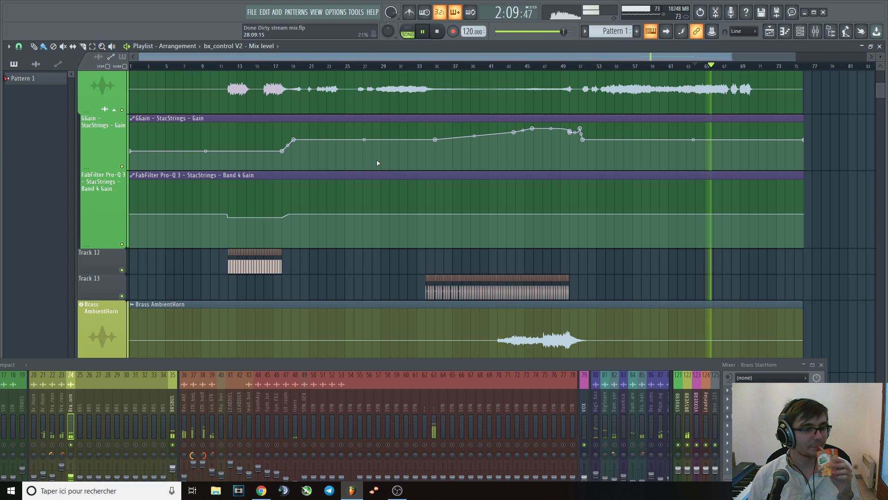
key(space)
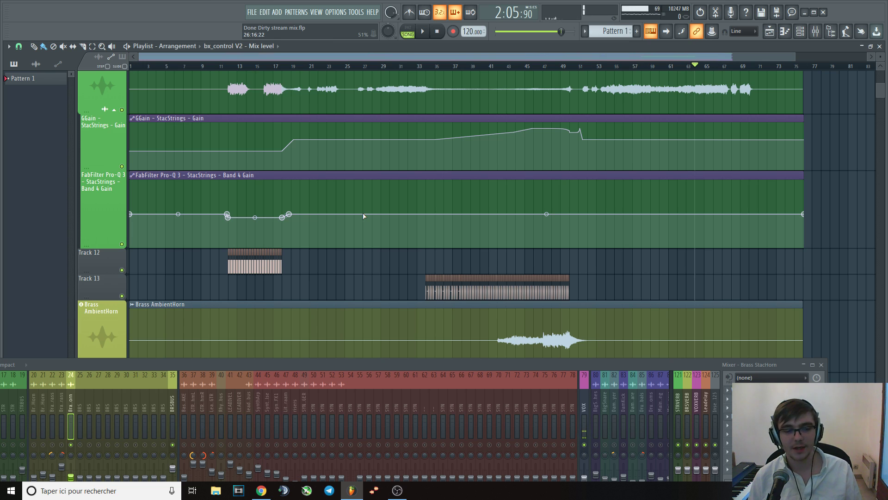
- Enable mixer tracks 22 and 23 alongside Brass StacHorn and play the three brass tracks from about bar 31
drag(431, 359, 462, 278)
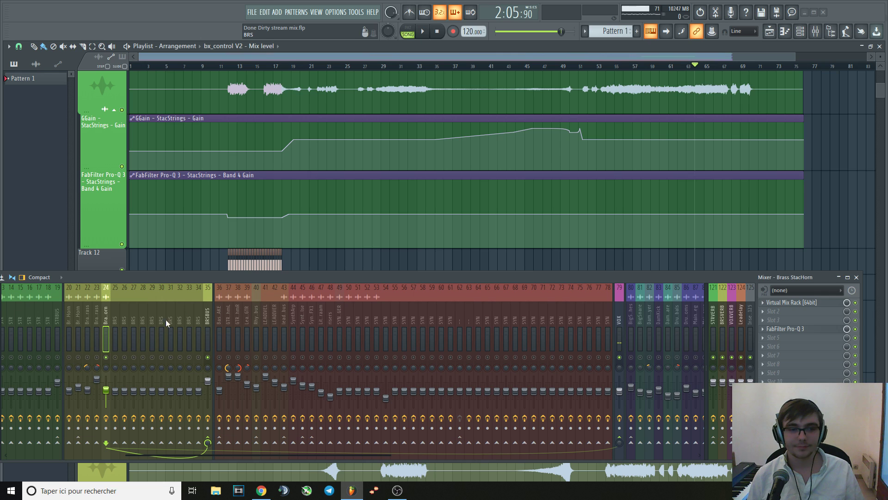
click(88, 358)
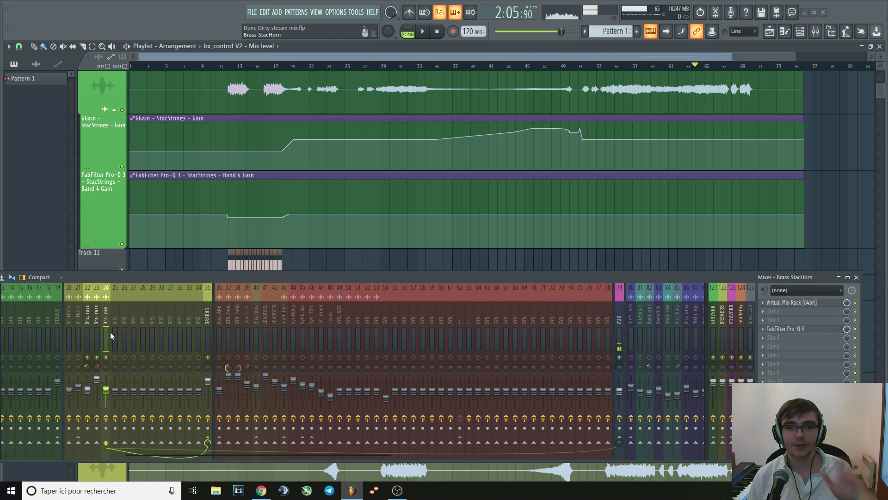
click(403, 67)
key(space)
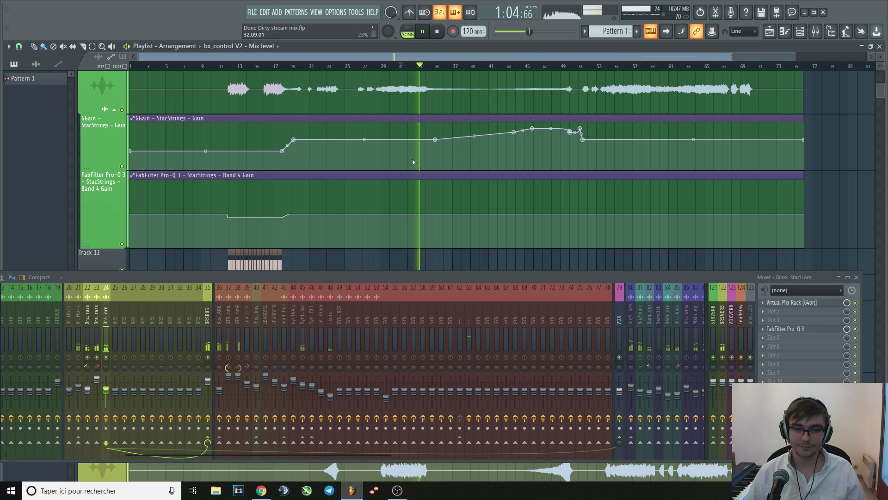
key(space)
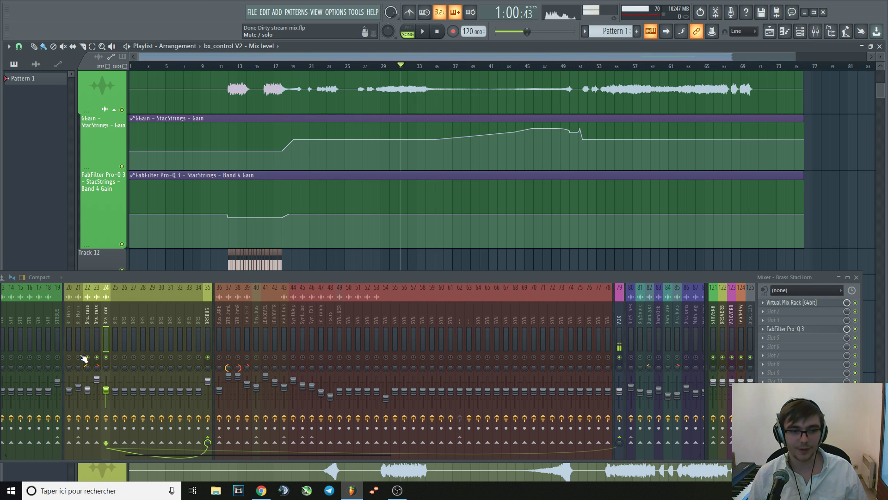
- Solo the Brass EditedMegHorn track and play it from about bar 29
right_click(78, 357)
key(space)
click(375, 67)
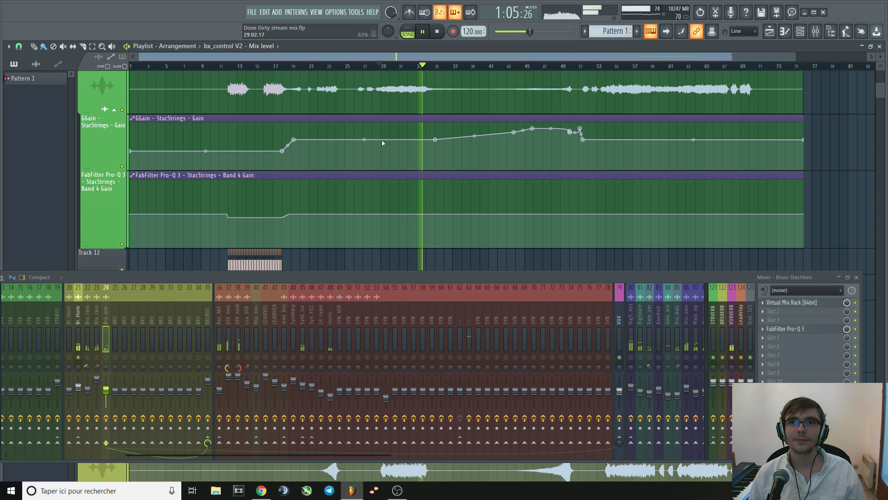
key(space)
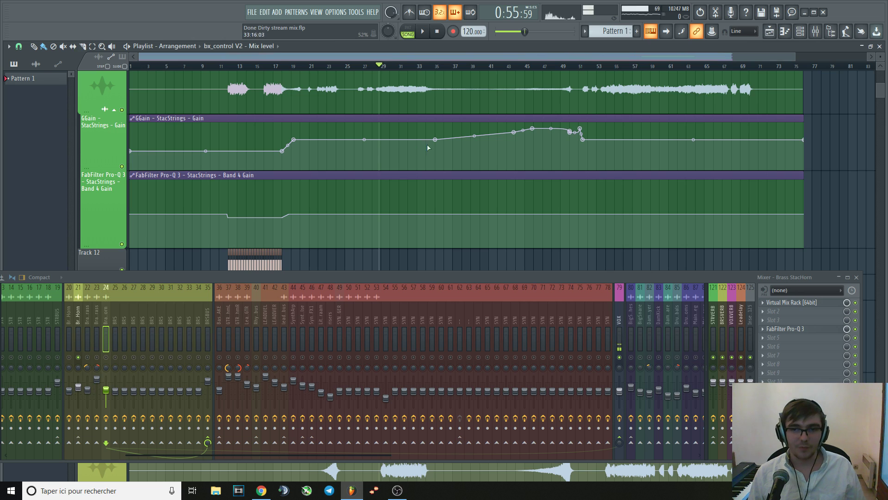
- Play the soloed Brass EditedMegHorn from about bar 56 and select its mixer track to show its effect slots
click(624, 68)
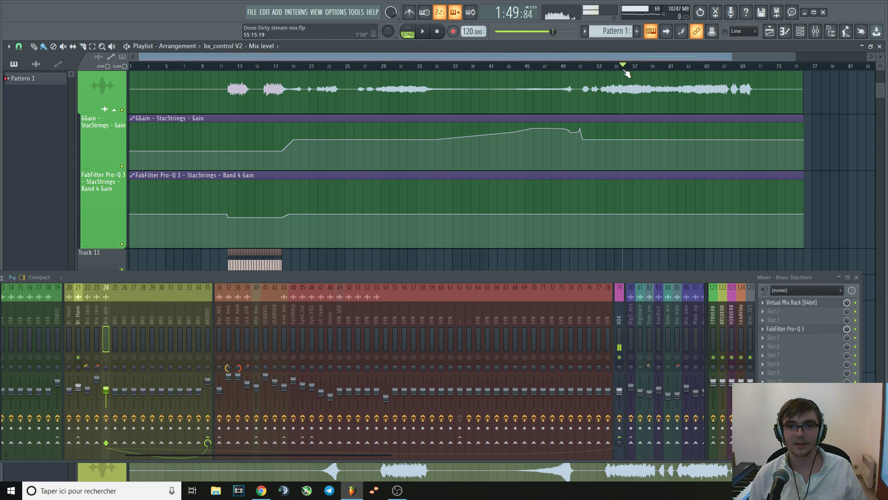
key(space)
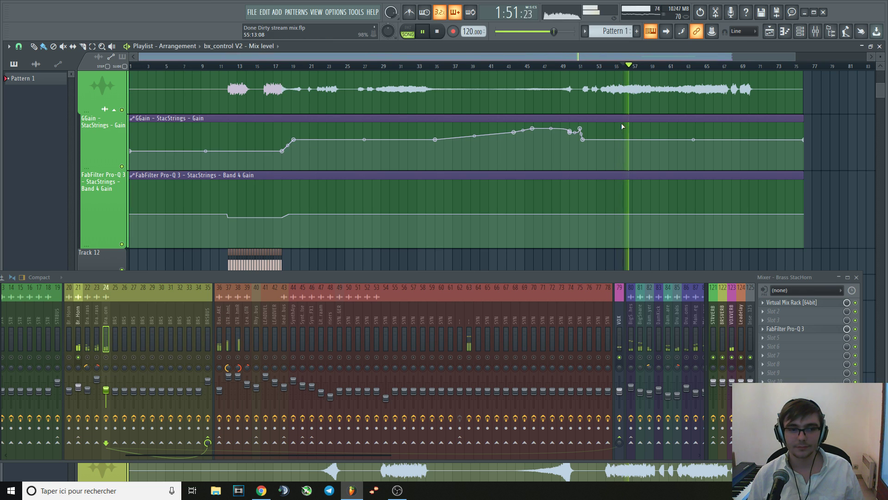
key(space)
click(76, 316)
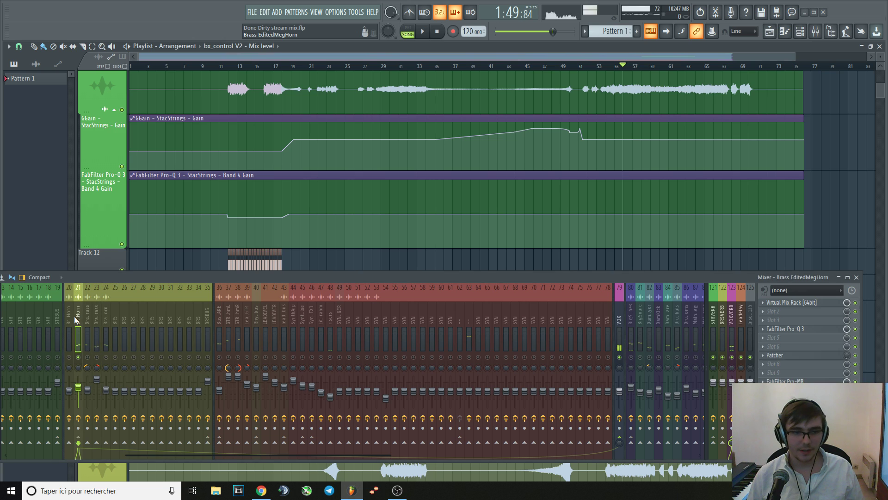
drag(152, 273, 173, 235)
key(space)
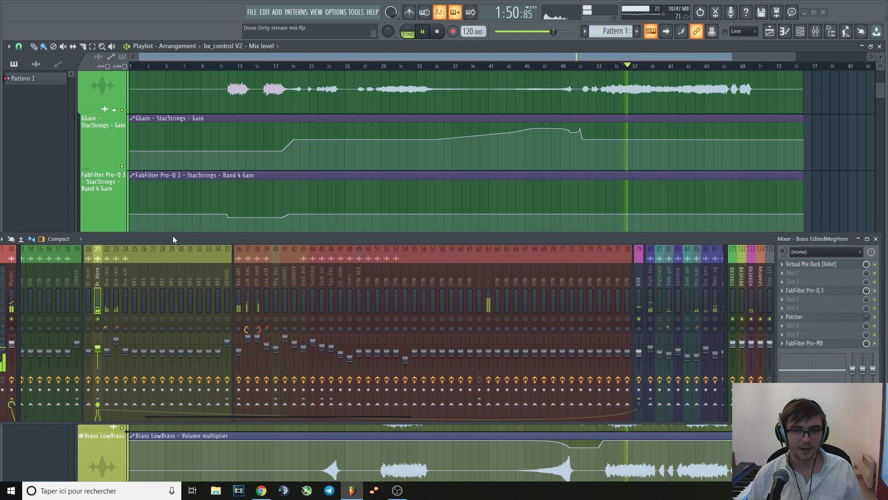
key(space)
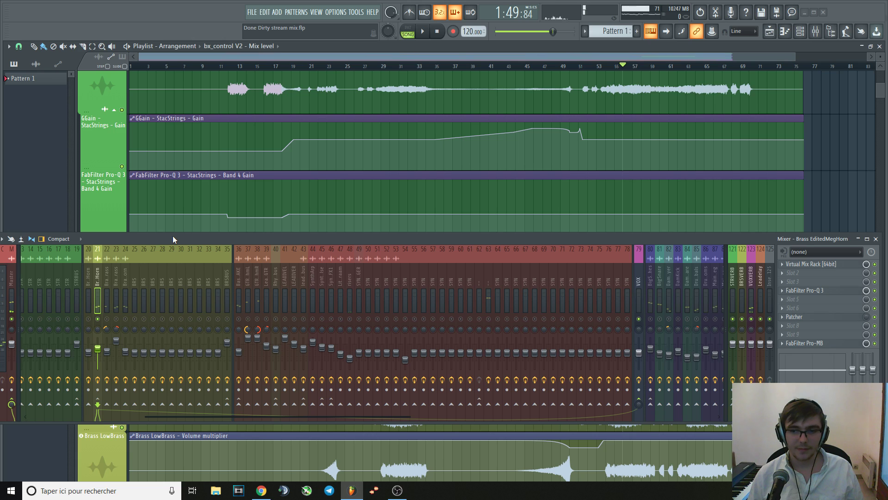
- Move the playhead to about bar 29 and inspect the Virtual Mix Rack on Brass EditedMegHorn
click(384, 65)
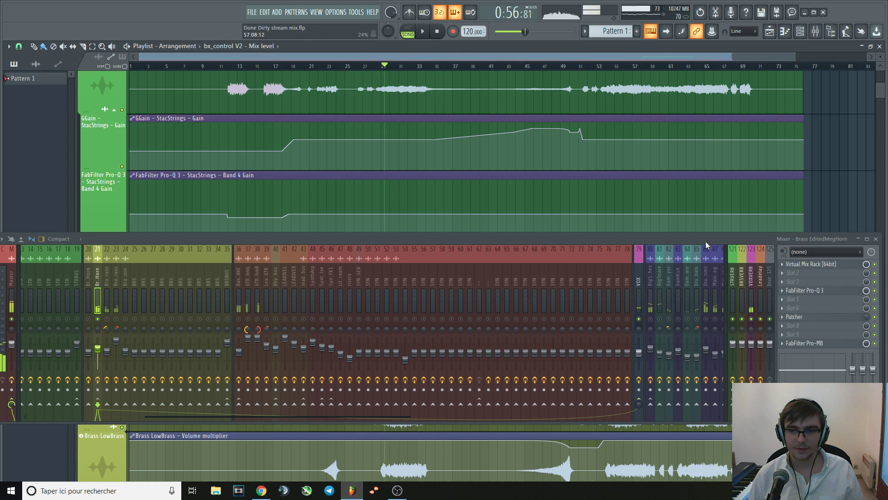
click(805, 263)
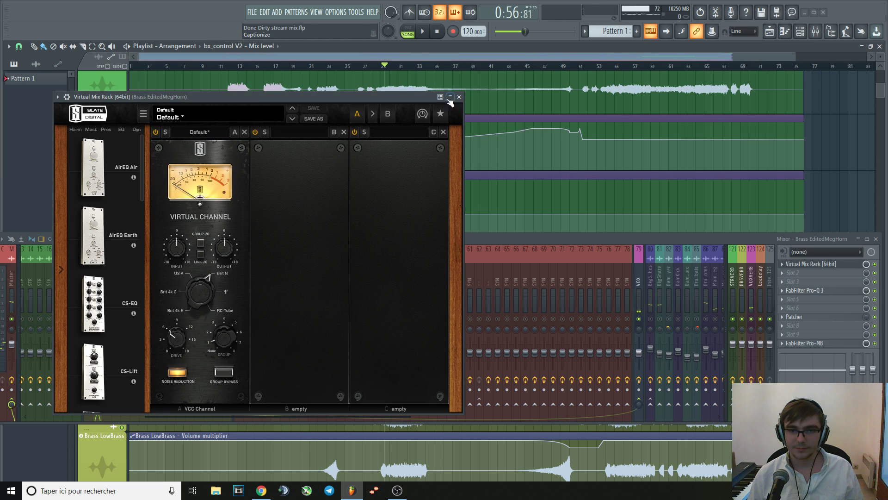
click(458, 98)
- Open the FabFilter Pro-Q 3 on Brass EditedMegHorn and examine its EQ bands while playing from about bar 29
click(814, 290)
drag(604, 240, 567, 342)
key(space)
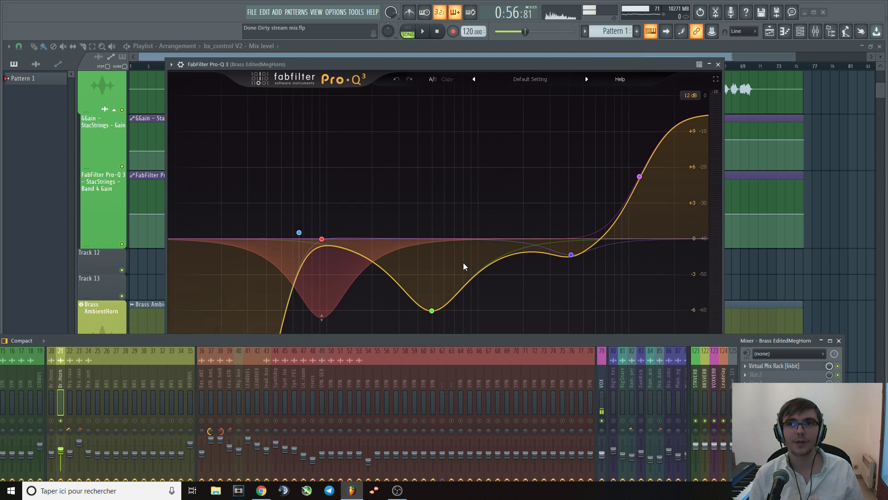
key(space)
key(space)
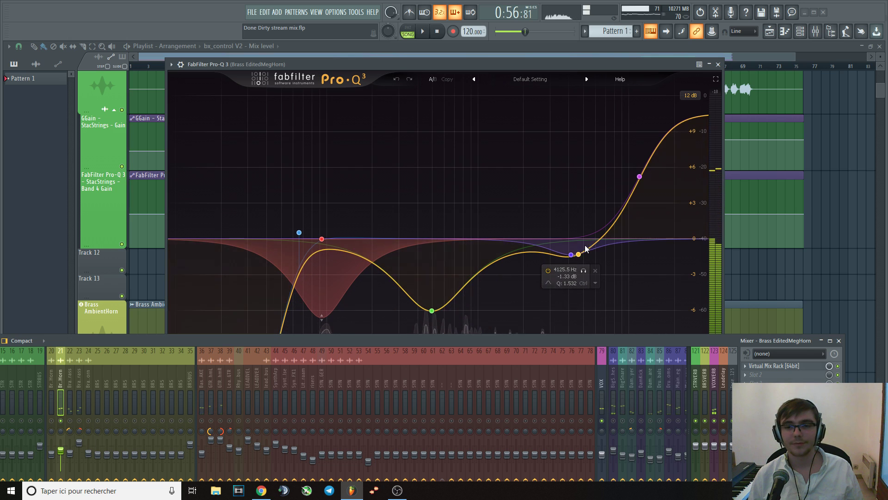
- Solo the 11696 Hz high-shelf boost in the EditedMegHorn EQ during playback, and unsolo it
key(space)
click(651, 149)
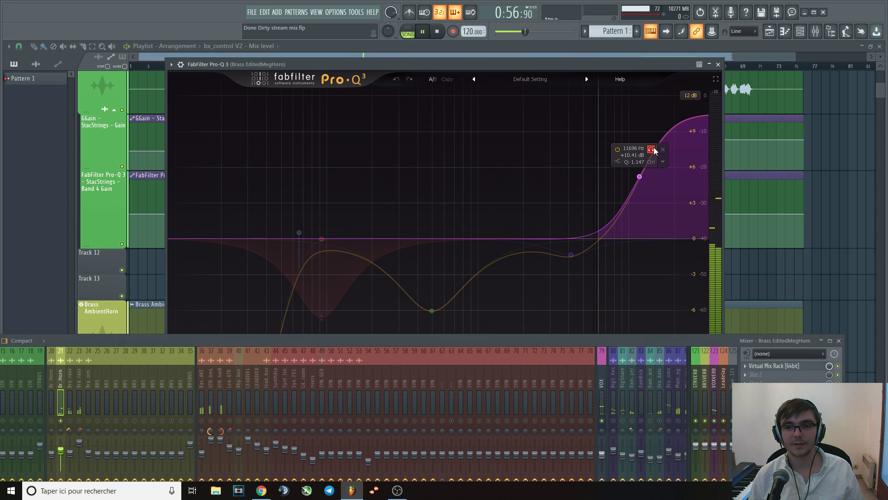
click(651, 149)
key(space)
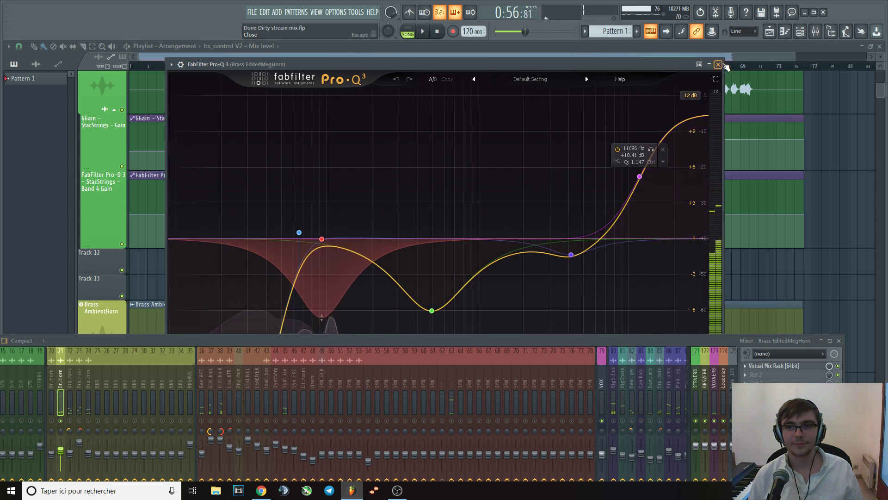
- Close the EQ and play the soloed EditedMegHorn from about bar 64 with the Pro-Q 3 insert bypassed and enabled
click(718, 65)
click(695, 66)
key(space)
key(space)
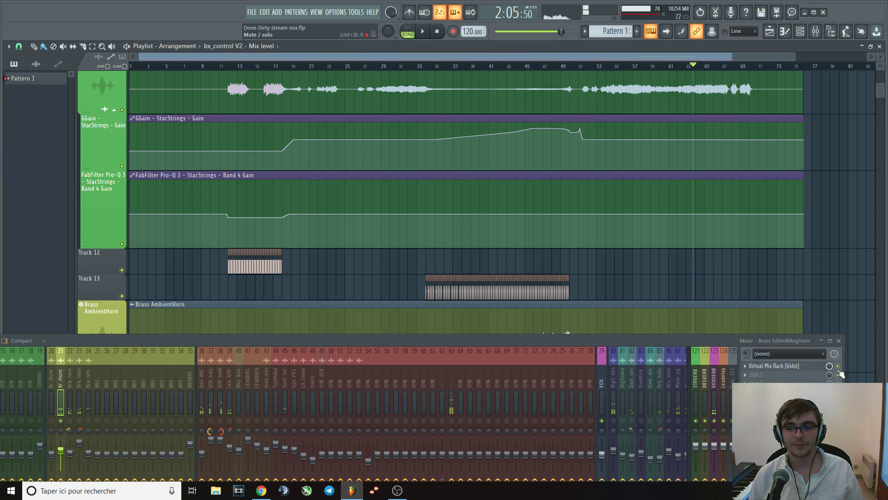
key(space)
drag(701, 340, 435, 276)
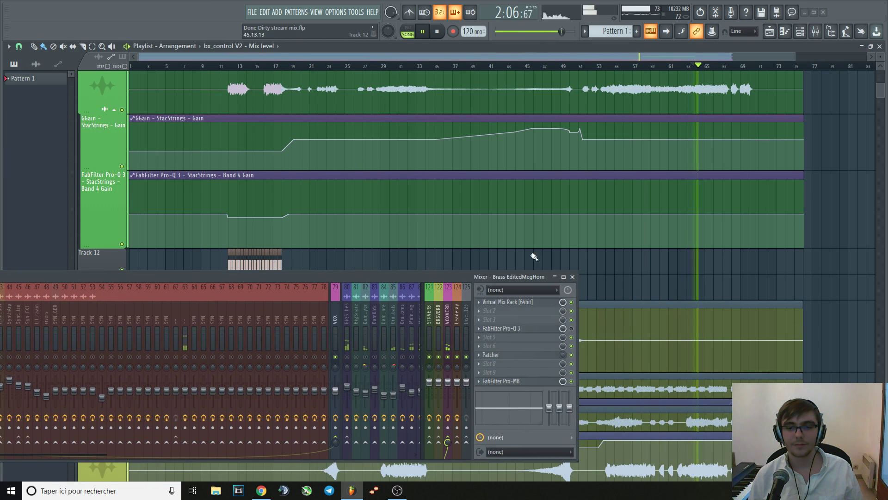
click(571, 327)
key(space)
key(space)
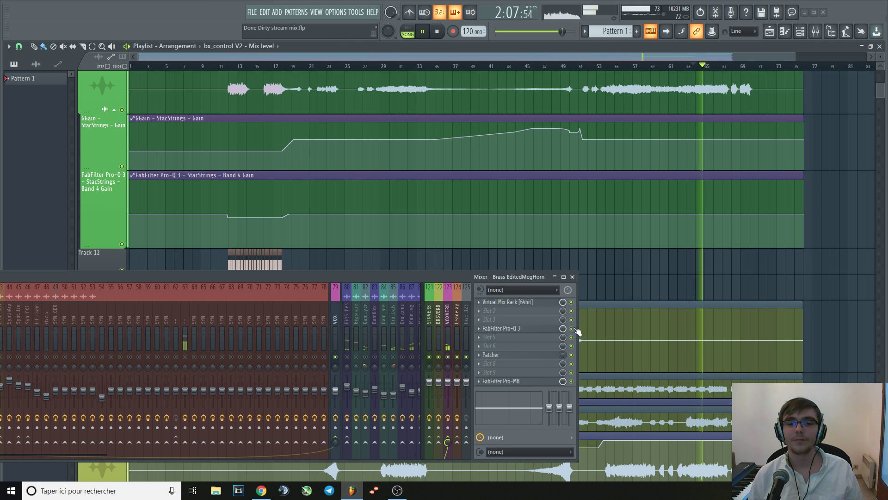
key(space)
- Open the Patcher on Brass EditedMegHorn to examine its FabFilter Saturn and Pro-Q 3 chain, and close it
click(537, 355)
drag(403, 276, 559, 326)
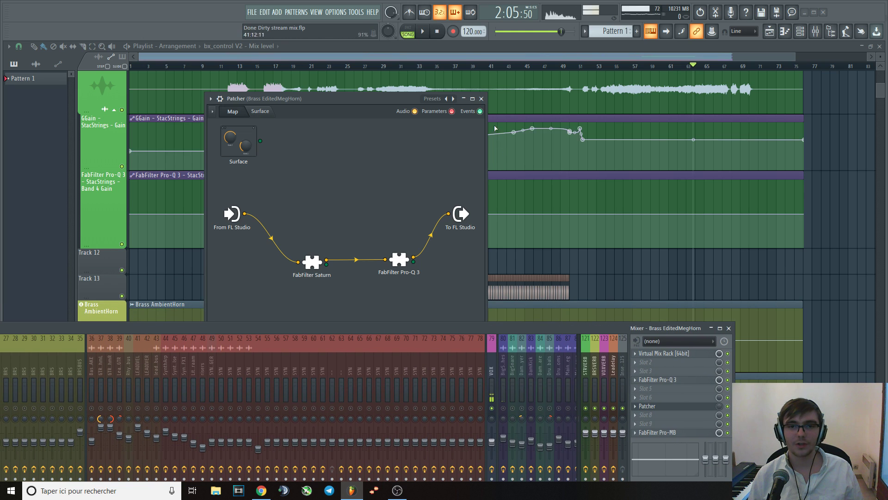
click(481, 99)
- Play the soloed EditedMegHorn from about bar 68 and move the playhead back to about bar 66
click(730, 67)
key(space)
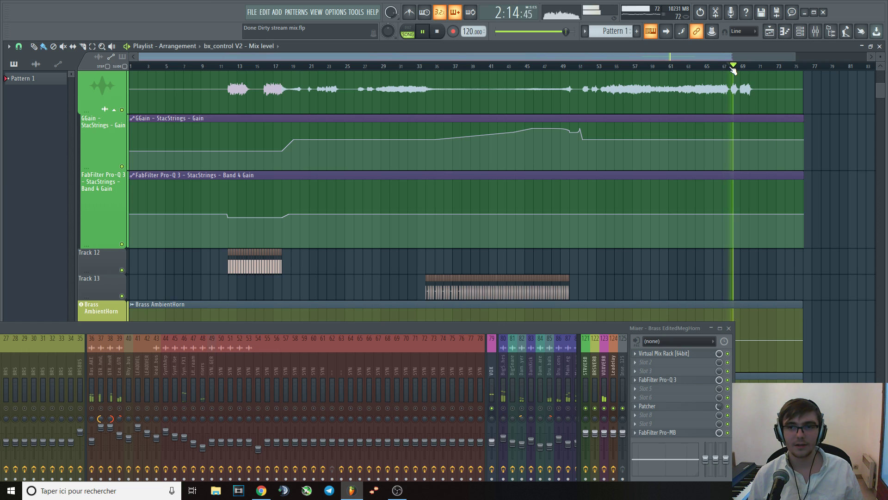
key(space)
click(718, 66)
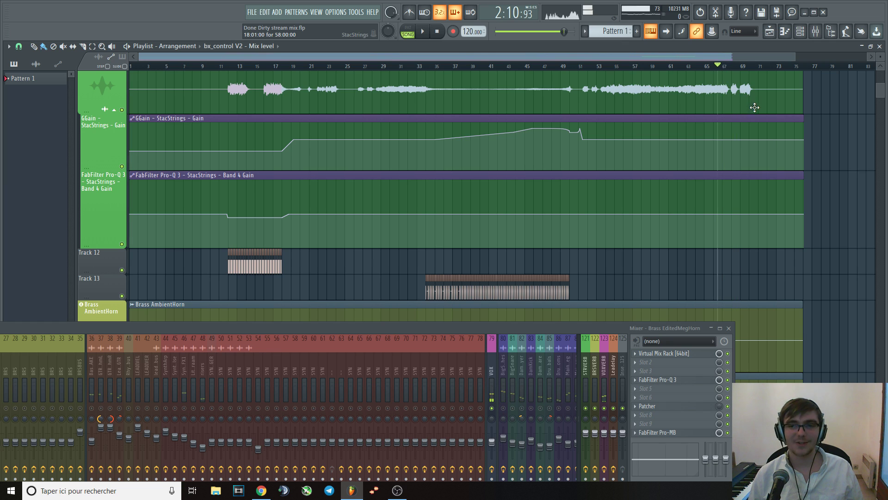
- Play the soloed EditedMegHorn from about bar 66, and open its FabFilter Pro-MB for a look before closing it
scroll(647, 99, up, 5)
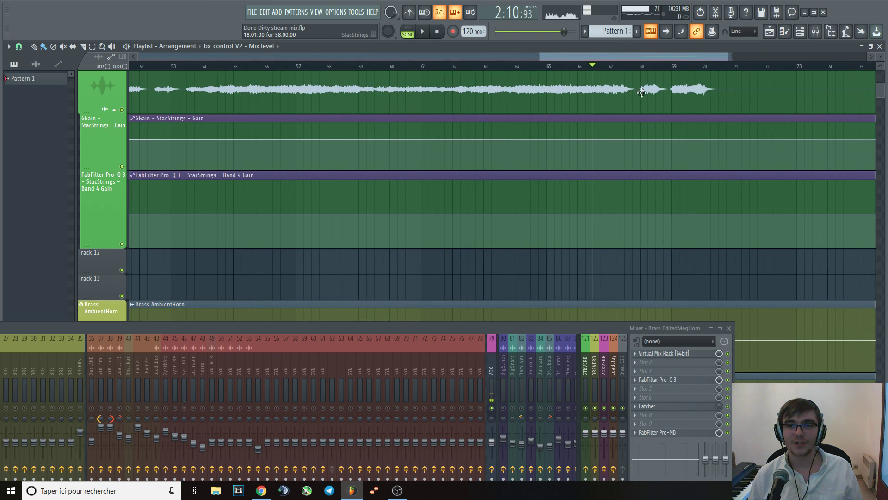
key(space)
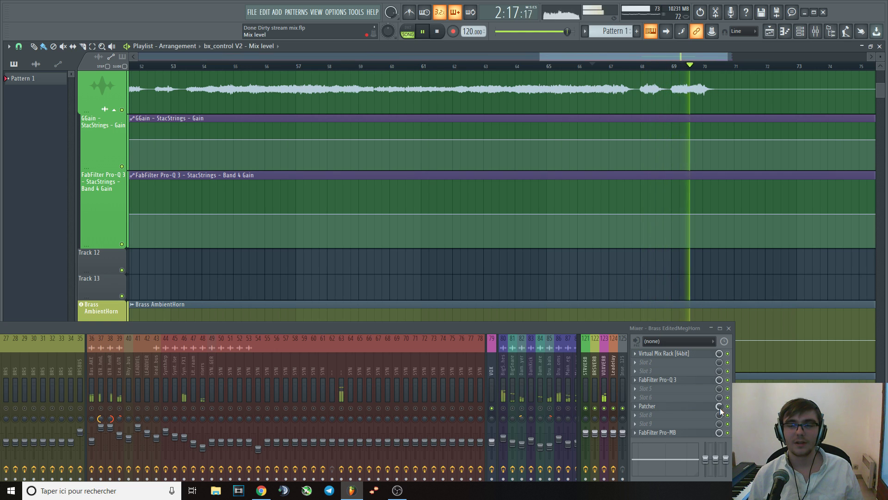
key(space)
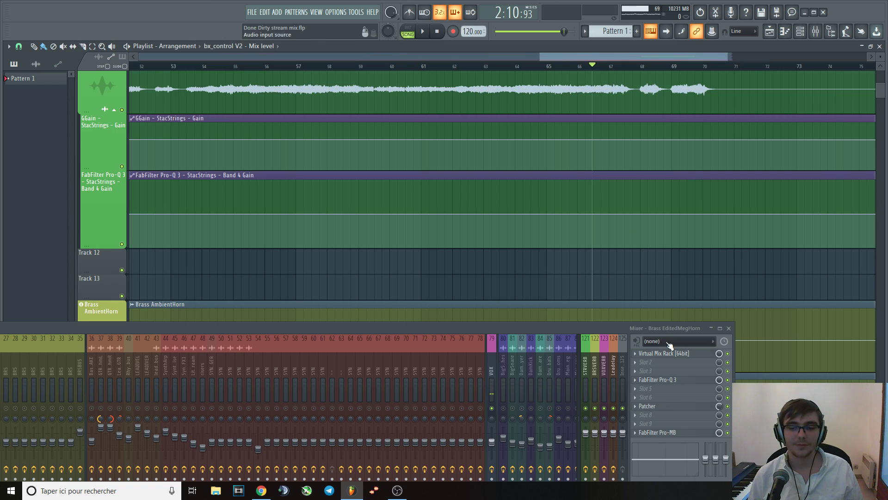
click(680, 433)
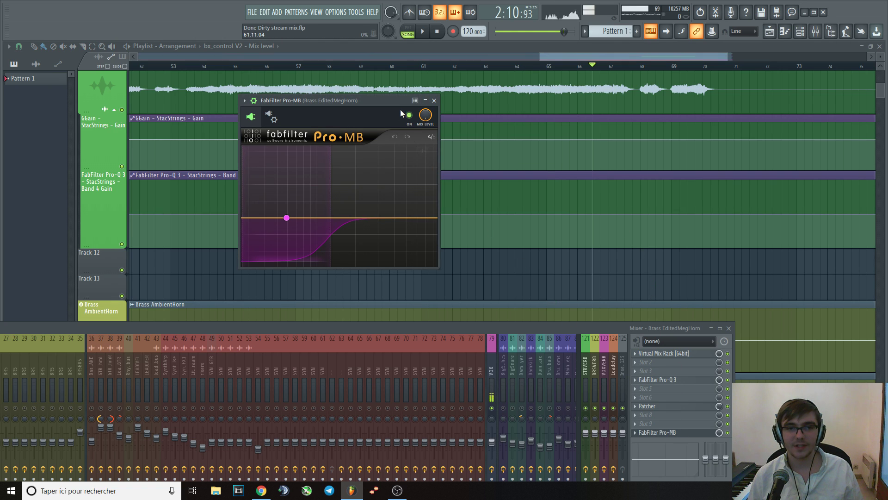
click(434, 100)
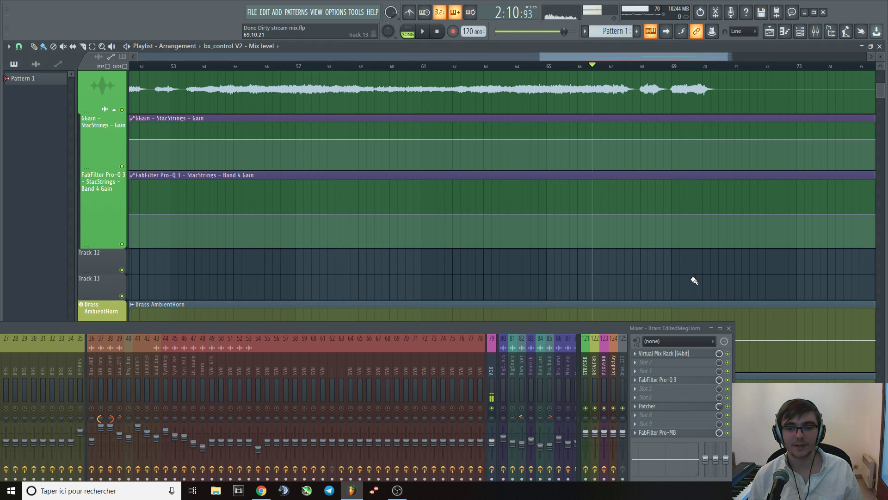
- Play the soloed brass group from about bar 66 and from about bar 56, with the mixer moved up to show its controls
drag(451, 327, 573, 207)
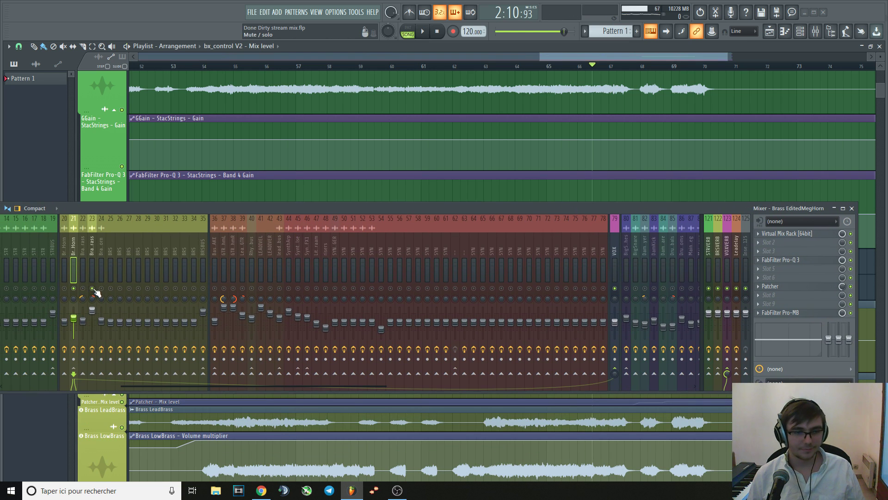
key(space)
key(space)
key(space)
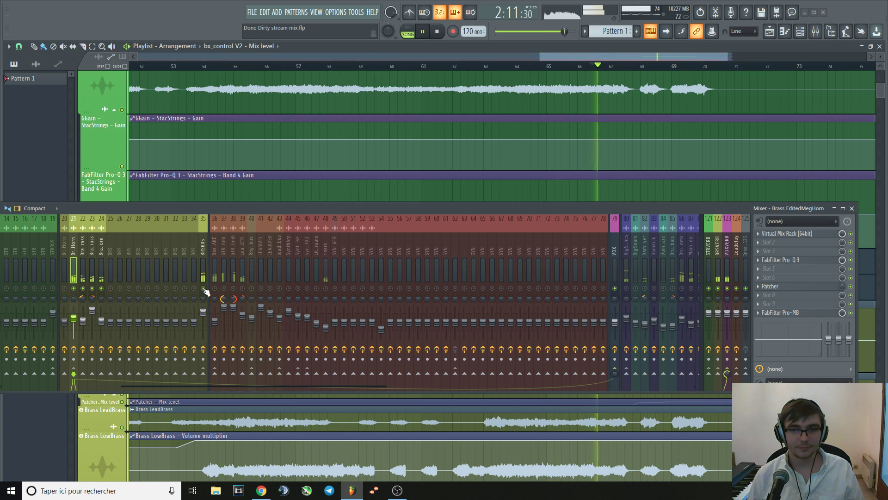
click(258, 67)
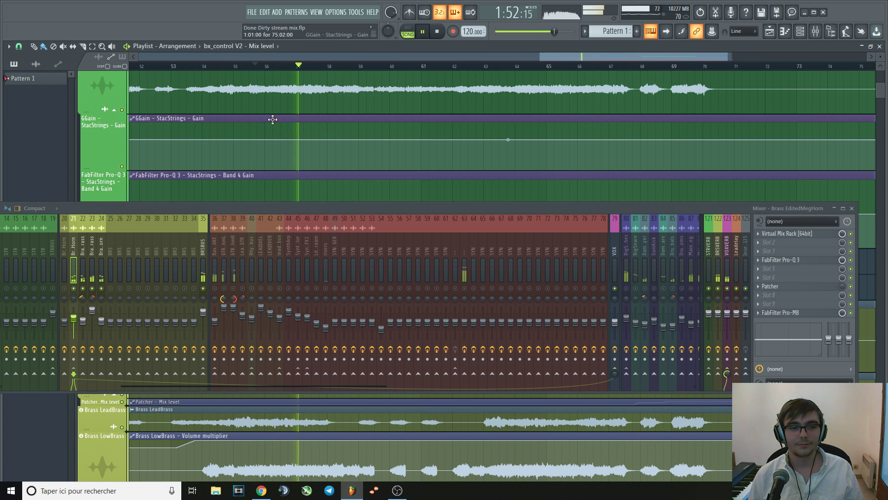
key(space)
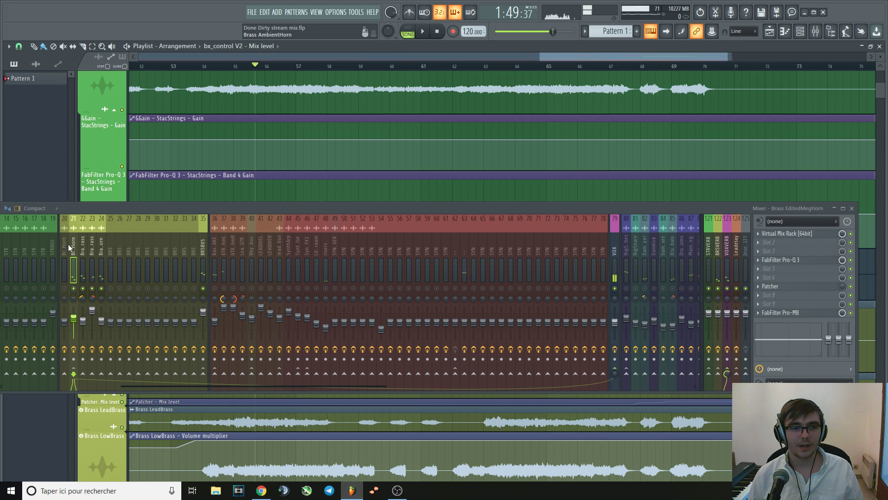
- Solo the Brass AmbientHorn mixer track and play it from about bar 42
drag(289, 207, 297, 277)
scroll(486, 91, down, 4)
click(485, 65)
key(space)
right_click(72, 359)
click(437, 66)
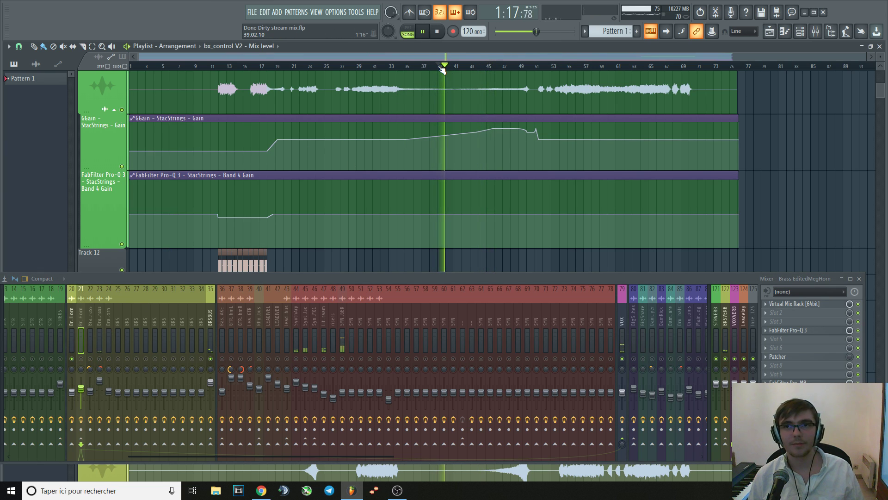
click(468, 66)
- Open the FabFilter Pro-Q 3 on Brass AmbientHorn and examine its full EQ curve during playback
click(73, 314)
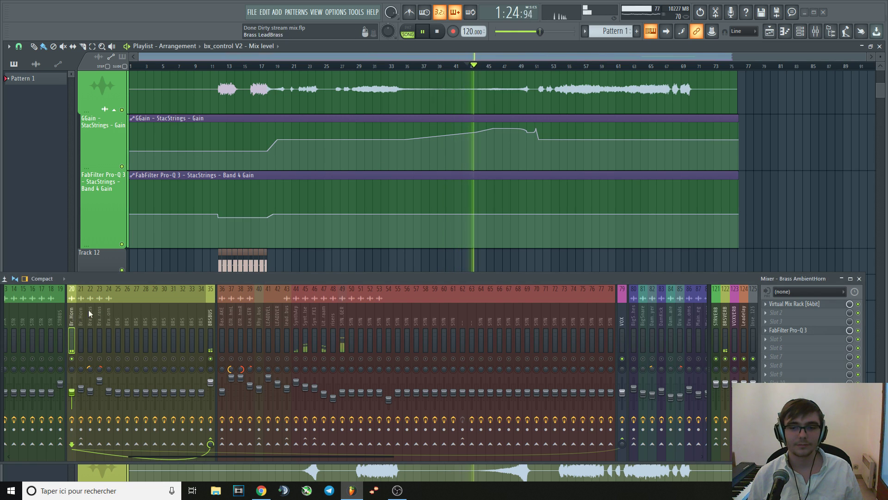
click(795, 330)
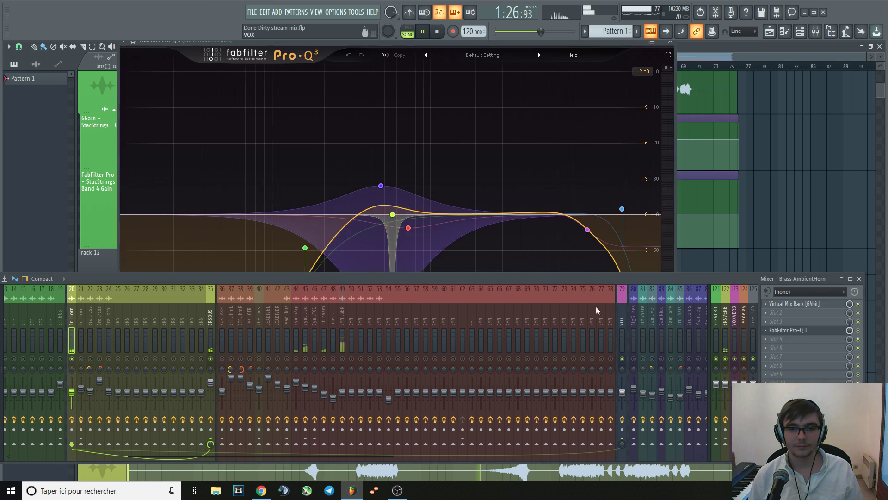
drag(488, 278, 468, 385)
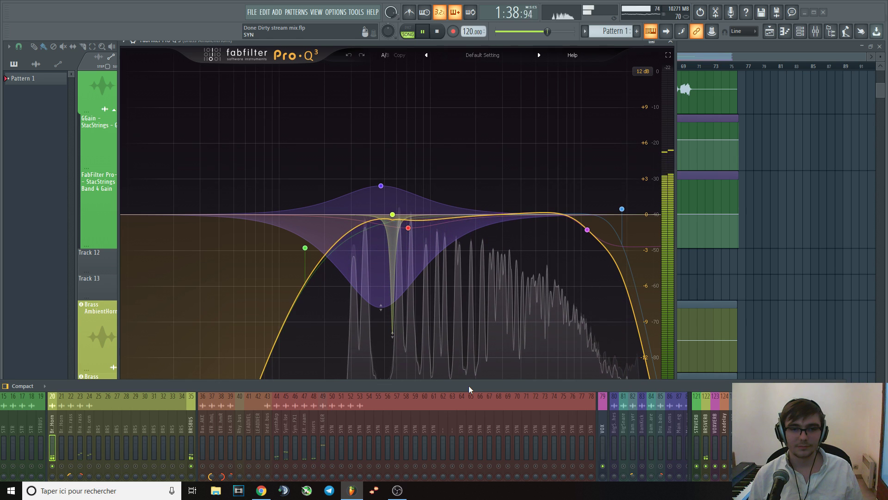
drag(468, 386, 474, 273)
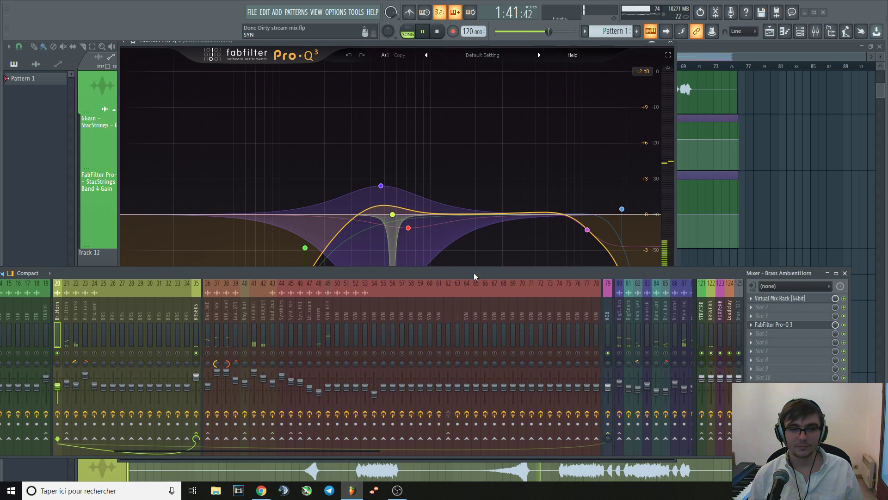
key(space)
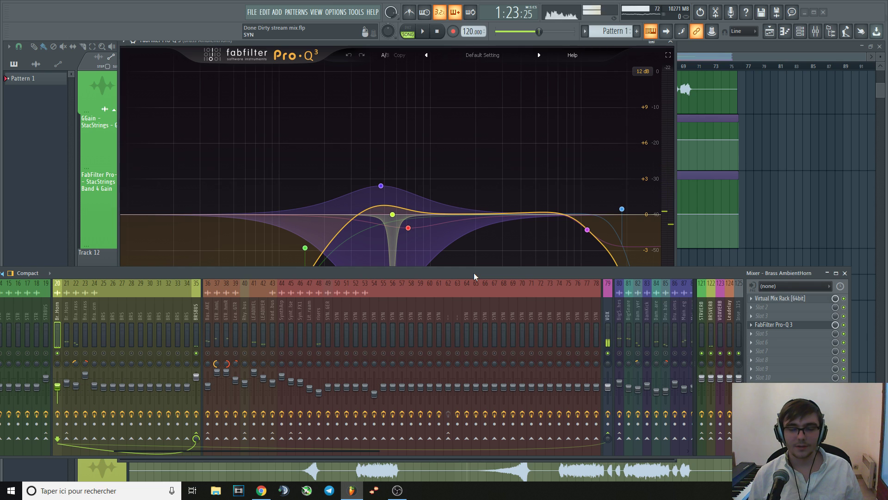
drag(474, 273, 467, 352)
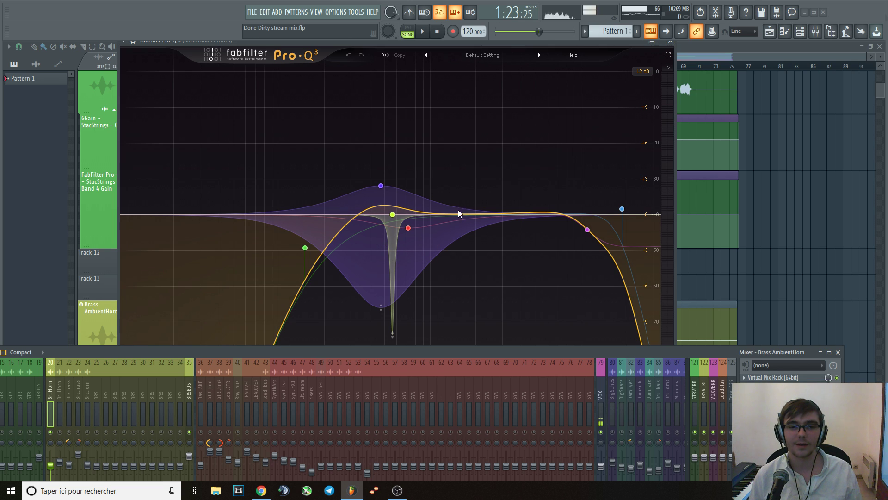
- Solo the 470.90 Hz dynamic band in the AmbientHorn EQ during playback, and unsolo it
mouse_move(356, 198)
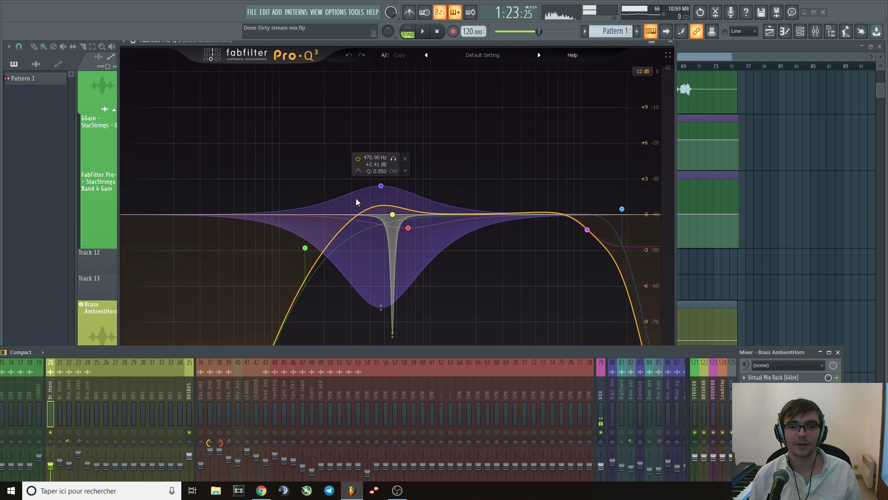
click(393, 158)
key(space)
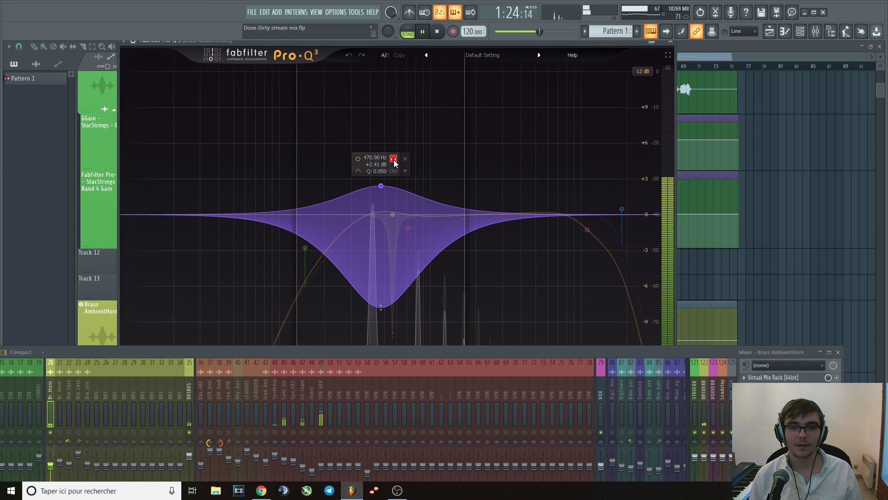
click(393, 159)
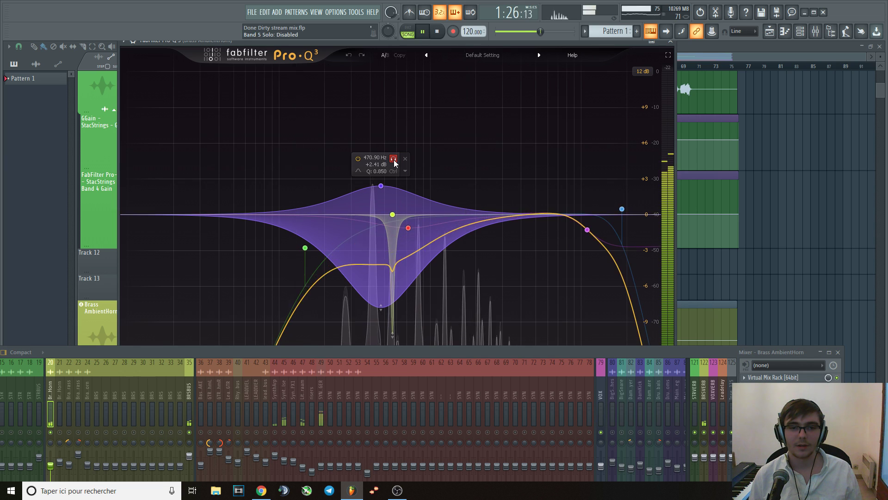
- Solo the narrow 561.36 Hz dynamic band in the AmbientHorn EQ, unsolo it and stop playback
mouse_move(392, 214)
click(405, 187)
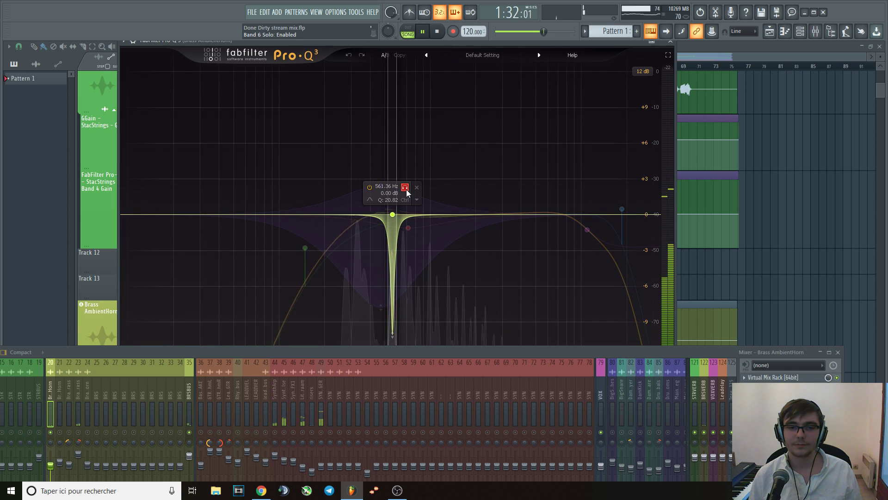
click(405, 188)
key(space)
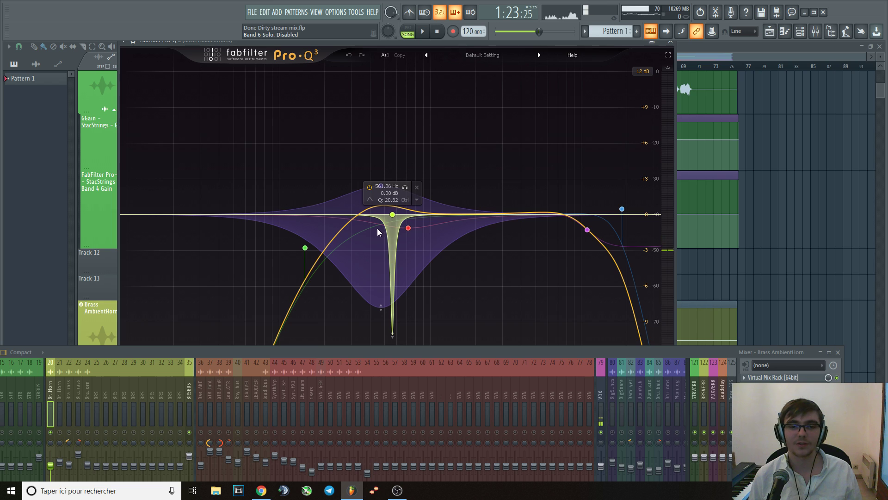
- Close the EQ and play the AmbientHorn from about bar 45, soloed and within the full mix
click(670, 42)
key(space)
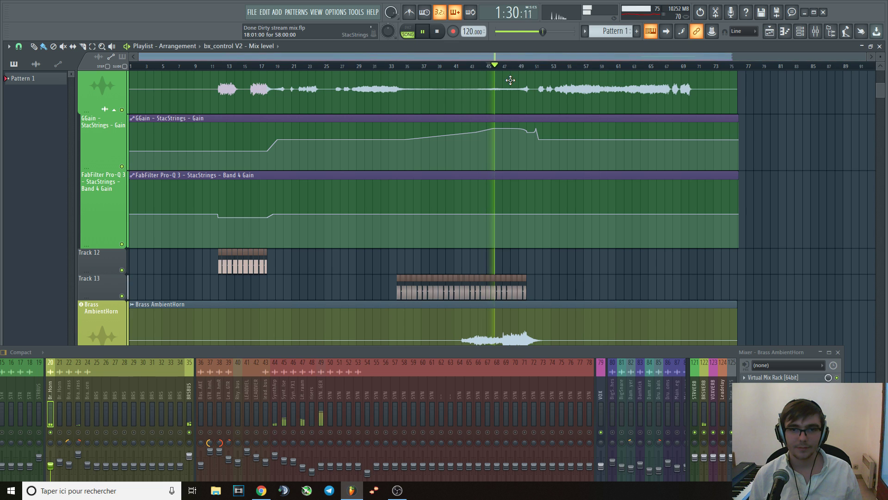
drag(389, 352, 396, 190)
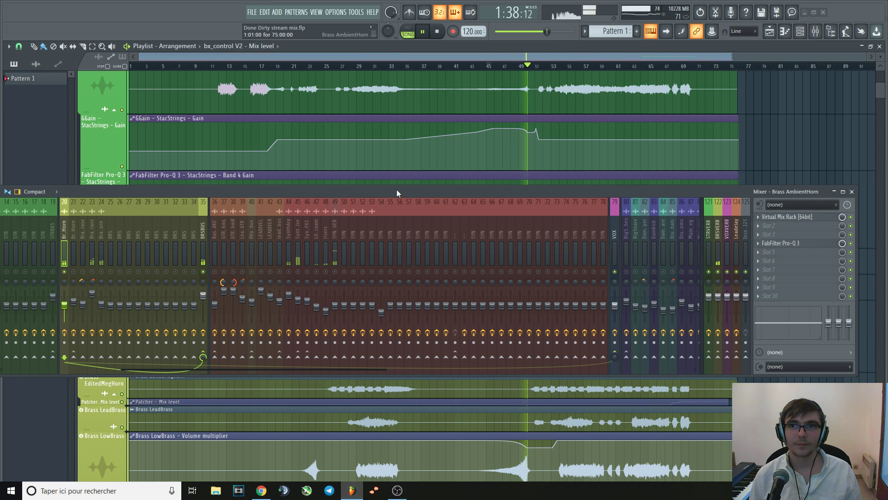
drag(396, 189, 401, 207)
key(space)
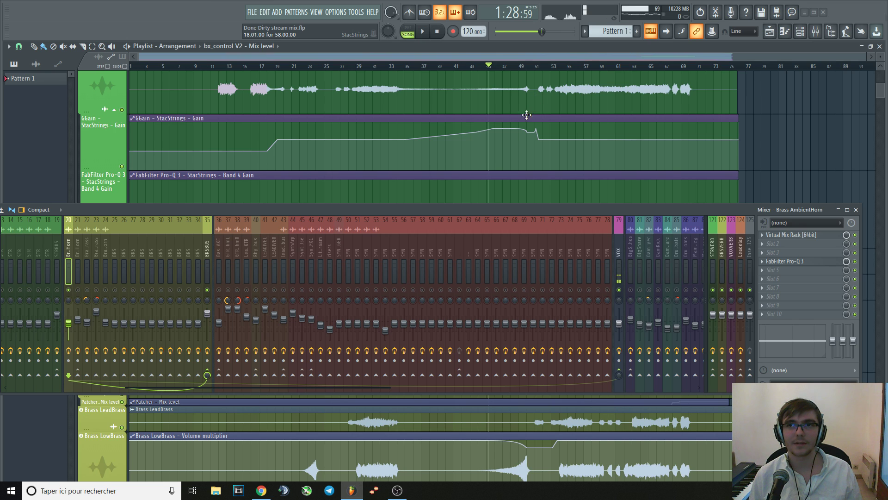
key(space)
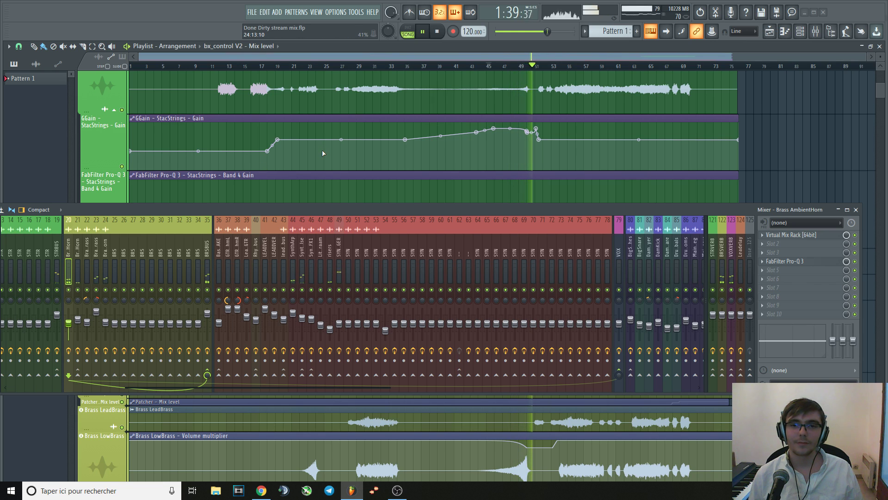
key(space)
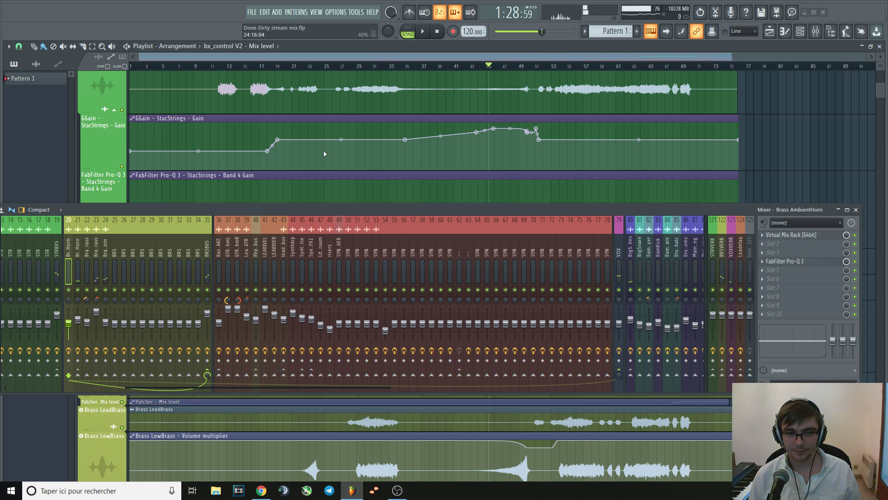
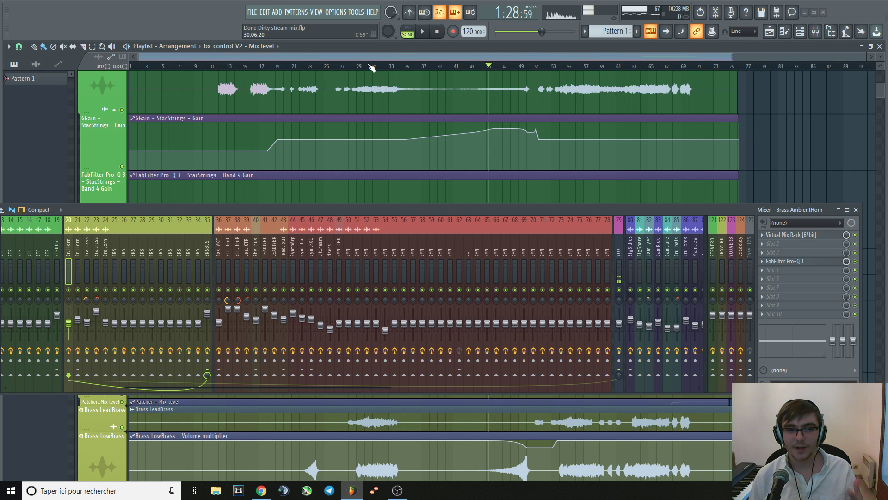
- Bring the first mixer tracks into view and play the full mix from about bar 17
drag(262, 208, 296, 206)
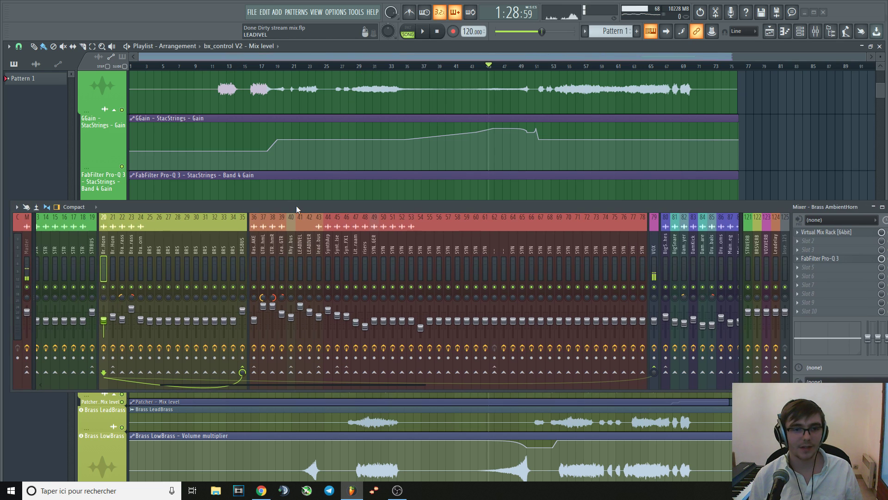
drag(262, 382, 87, 354)
key(space)
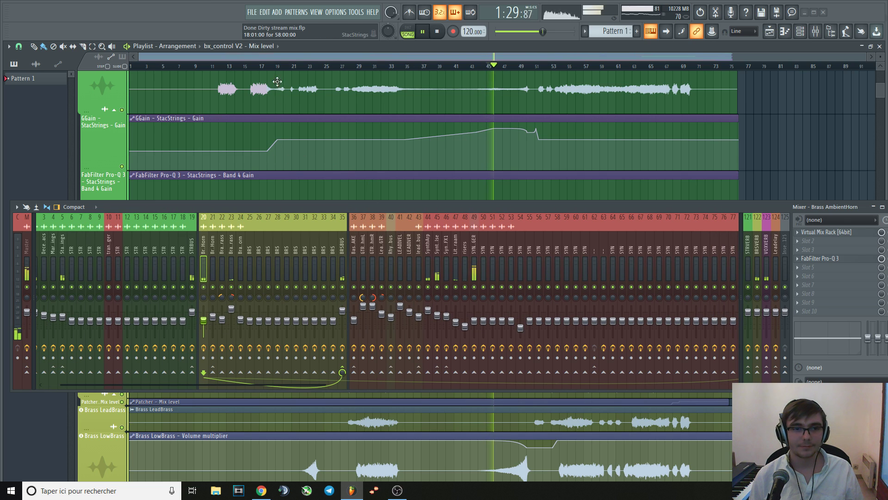
click(257, 66)
mouse_move(335, 138)
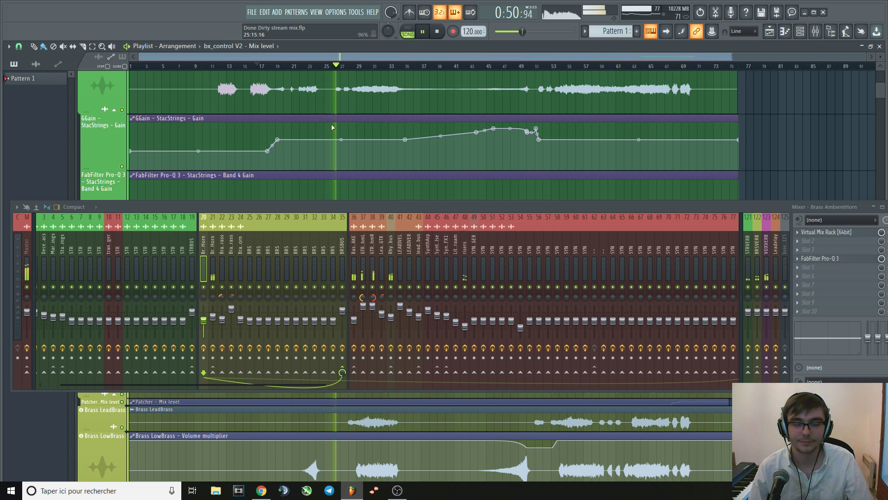
key(space)
- Solo the rhythm bus with its bass and guitar tracks, and play them from about bar 30 and about bar 56
scroll(352, 119, up, 5)
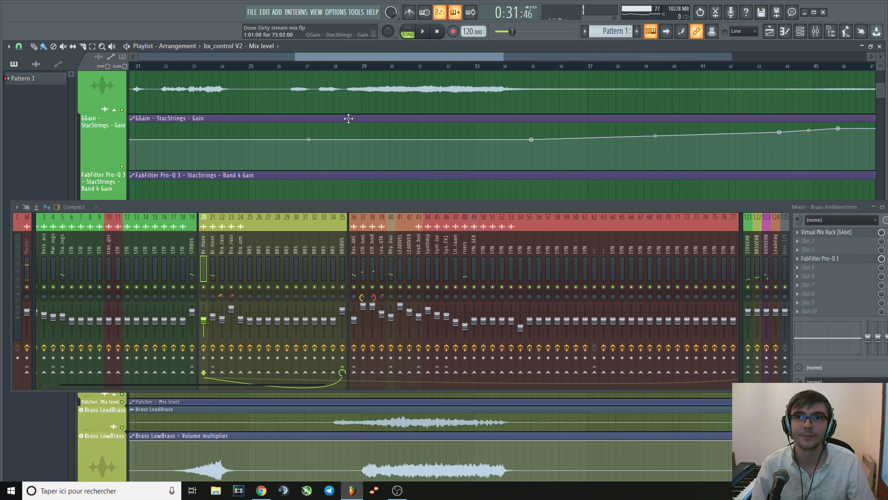
scroll(349, 119, down, 4)
click(367, 65)
key(space)
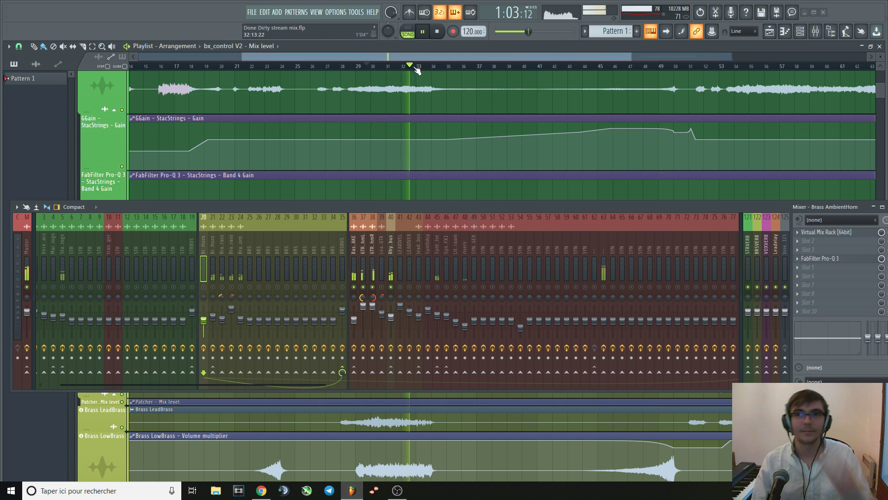
key(space)
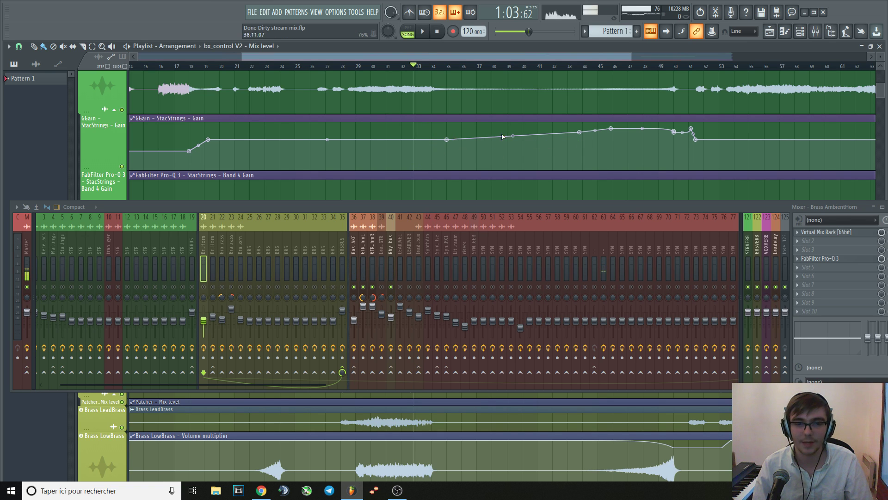
scroll(404, 144, down, 2)
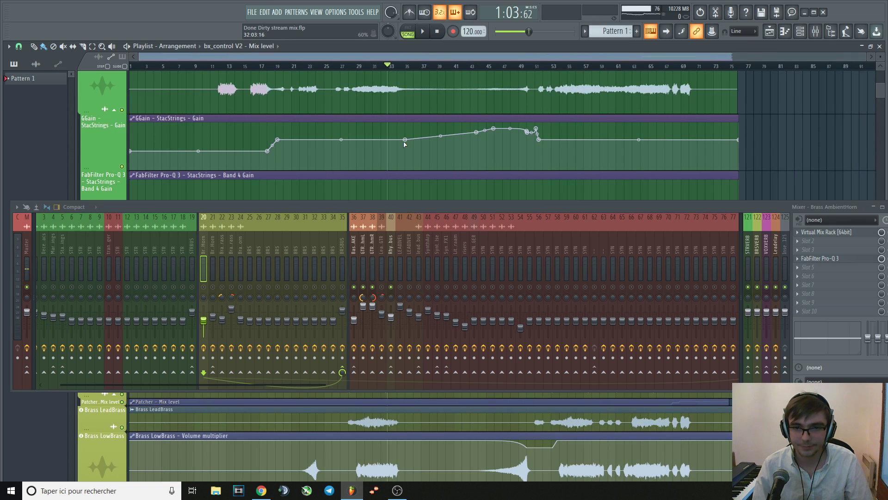
click(577, 66)
key(space)
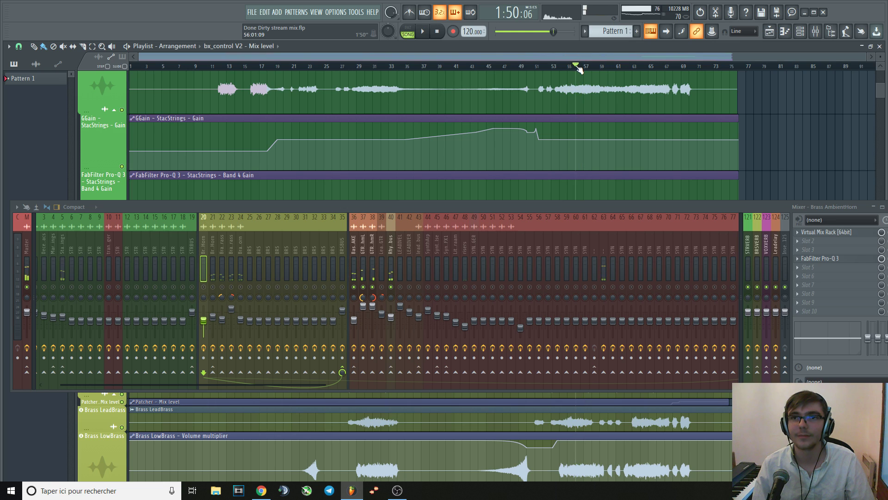
- Play the soloed rhythm section from about bar 56, leave only the two rhythm guitars soloed and play them again
key(space)
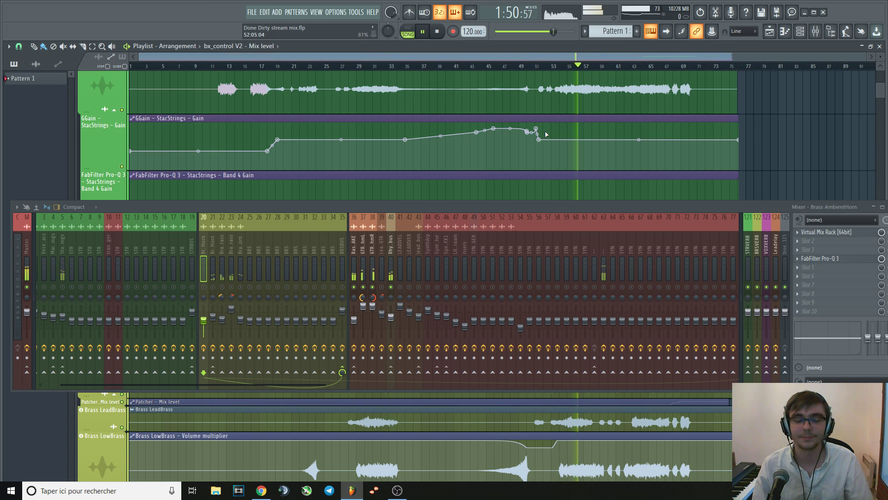
key(space)
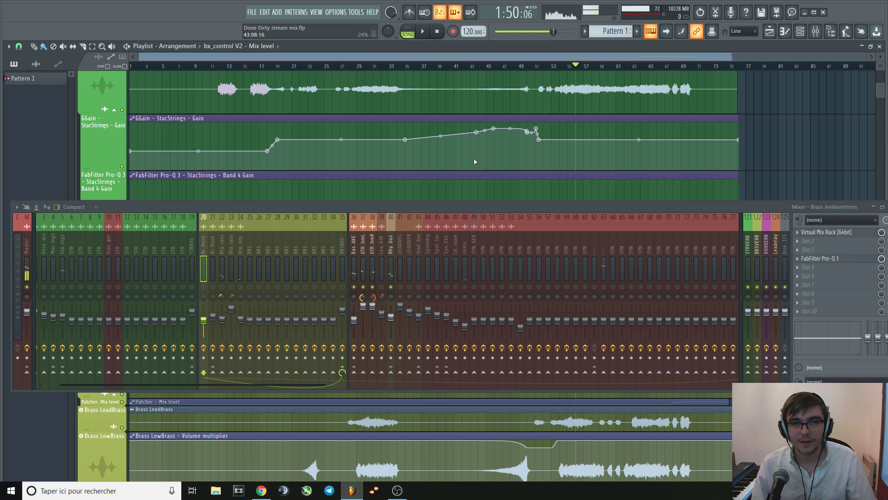
right_click(363, 287)
click(372, 286)
key(space)
key(space)
- Open the FabFilter Pro-Q 3 on GTRRhythmL, move the mixer clear of it to inspect the EQ, and close it
click(372, 243)
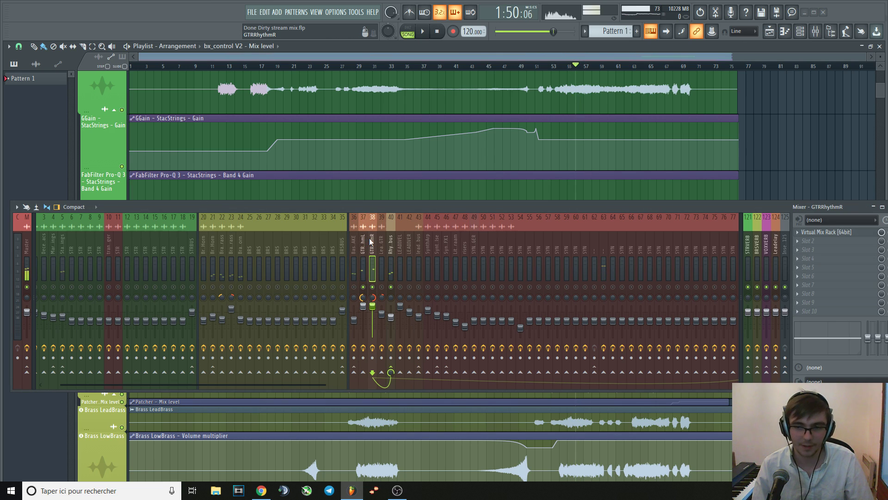
click(364, 242)
click(839, 249)
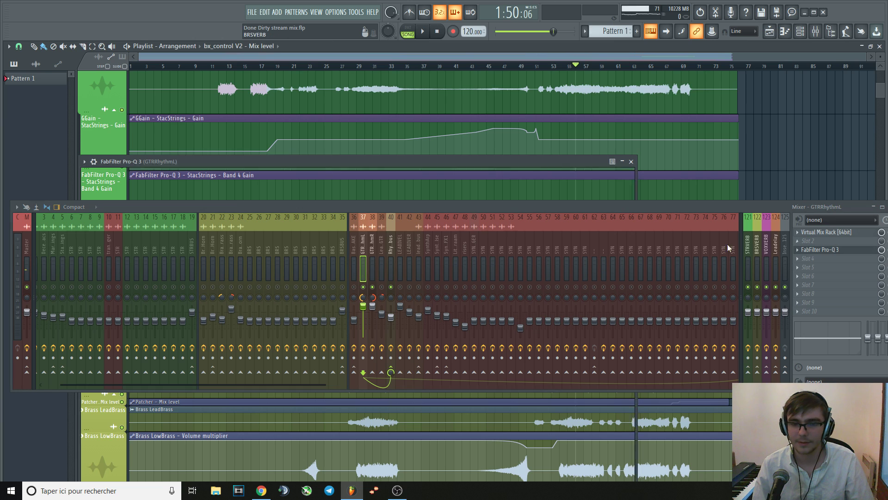
drag(559, 212, 510, 271)
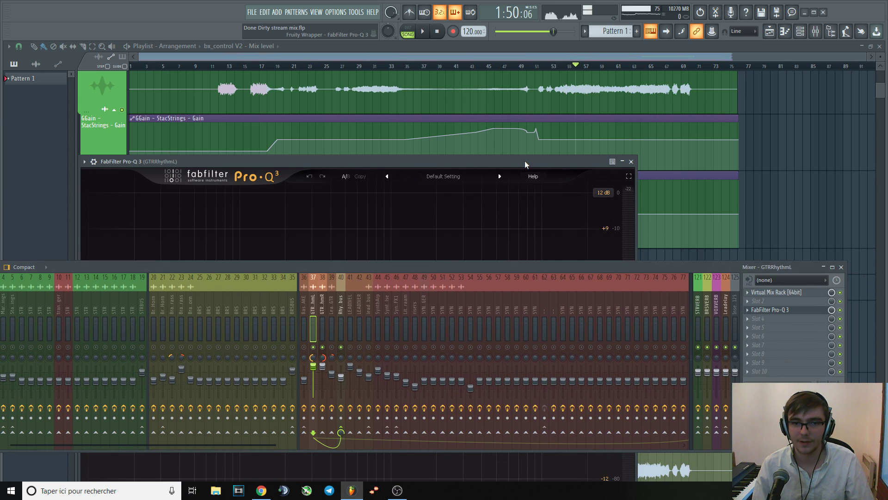
drag(524, 160, 592, 43)
click(699, 48)
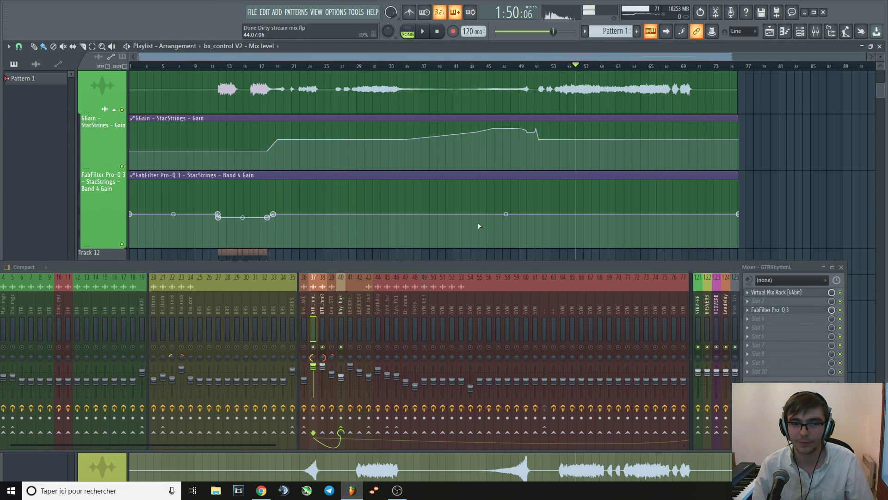
- Open the FabFilter Pro-Q 3 on the Rhythmbus, clear the mixer from its curve and play the guitars from about bar 56
click(339, 305)
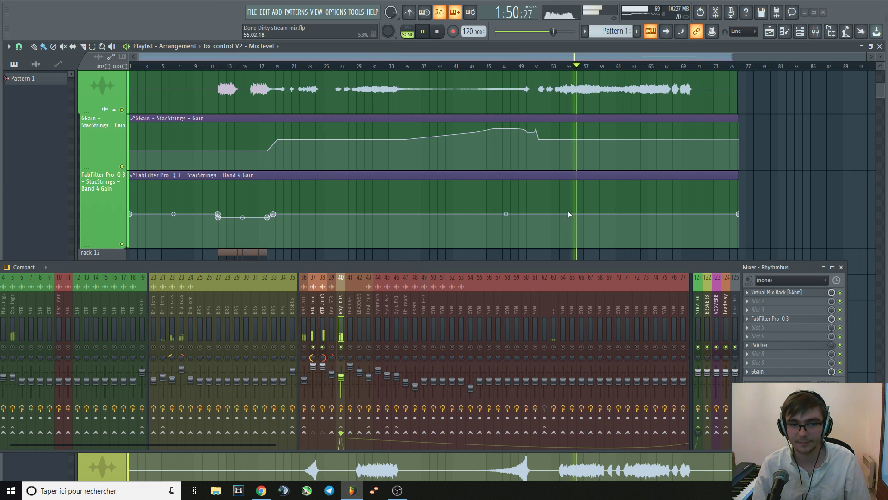
click(786, 319)
drag(597, 276, 556, 359)
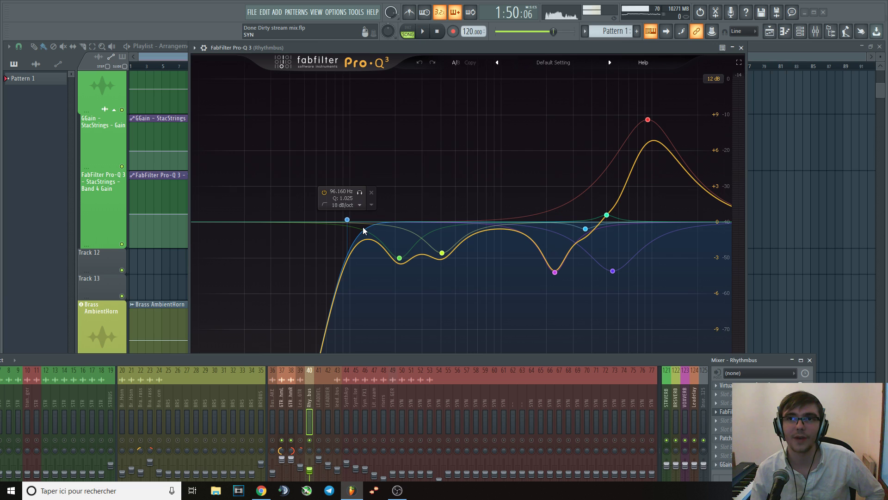
key(space)
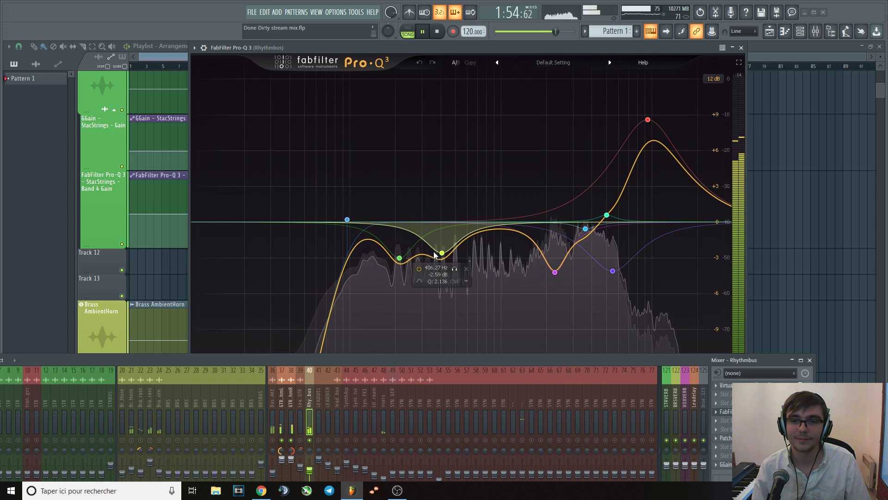
- Solo the 2273.8 Hz cut band in the Rhythmbus EQ, play the guitars, and unsolo the band
key(space)
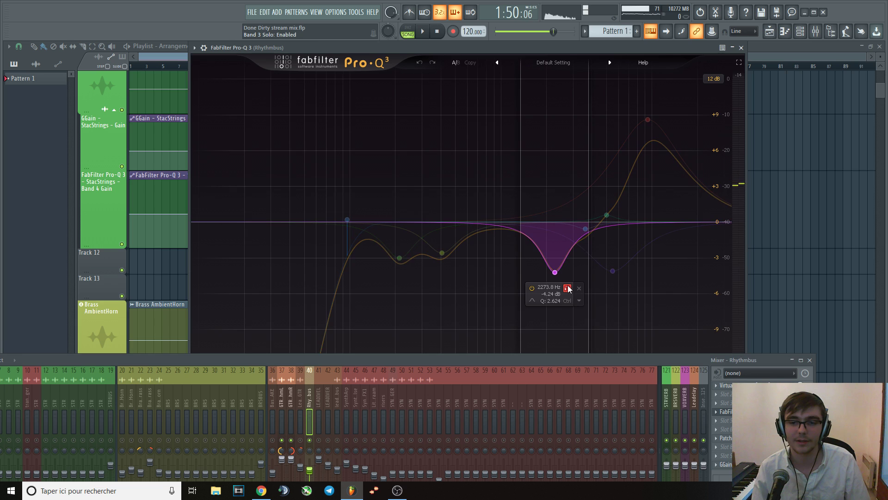
key(space)
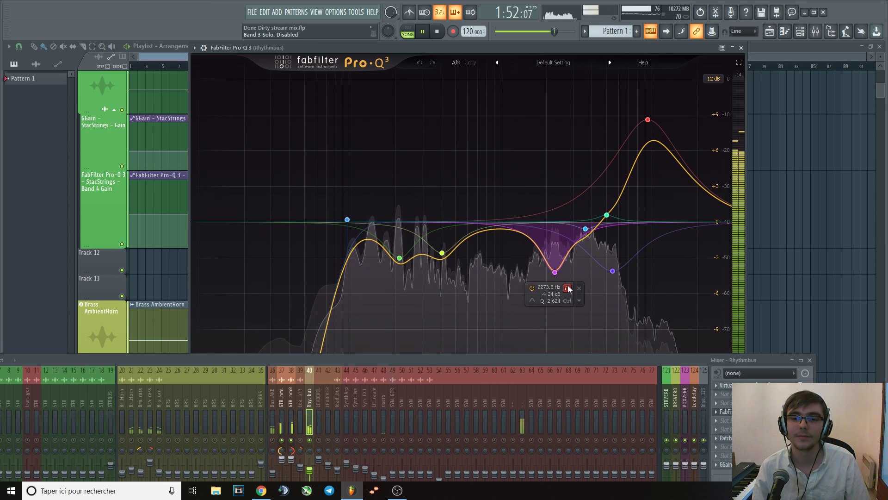
key(space)
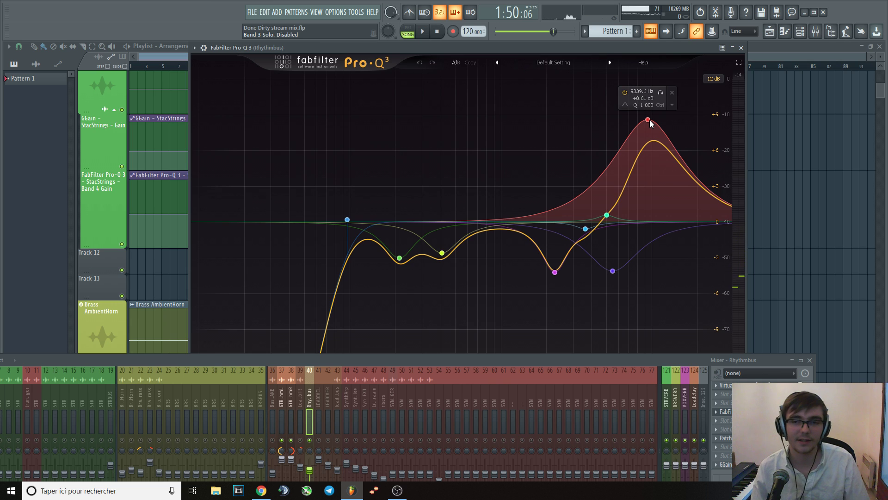
- Solo and unsolo the 9339.6 Hz boost band during playback, and replay the guitars through the complete Rhythmbus EQ
key(space)
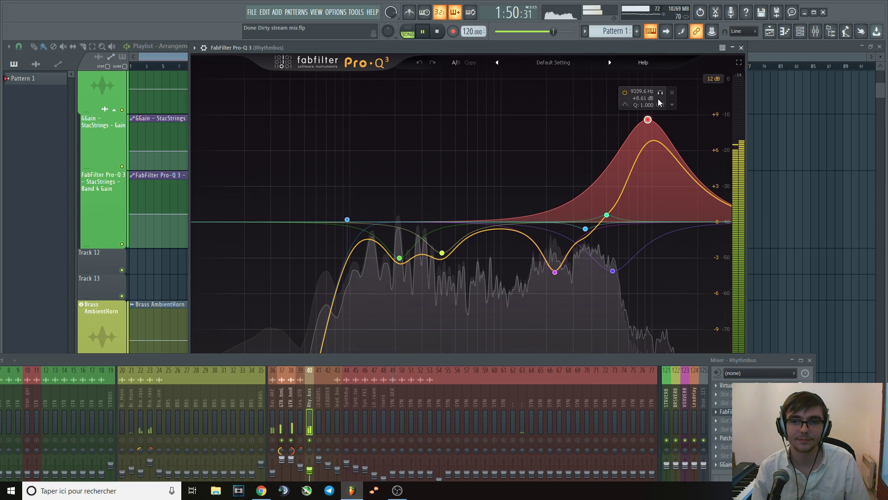
click(658, 95)
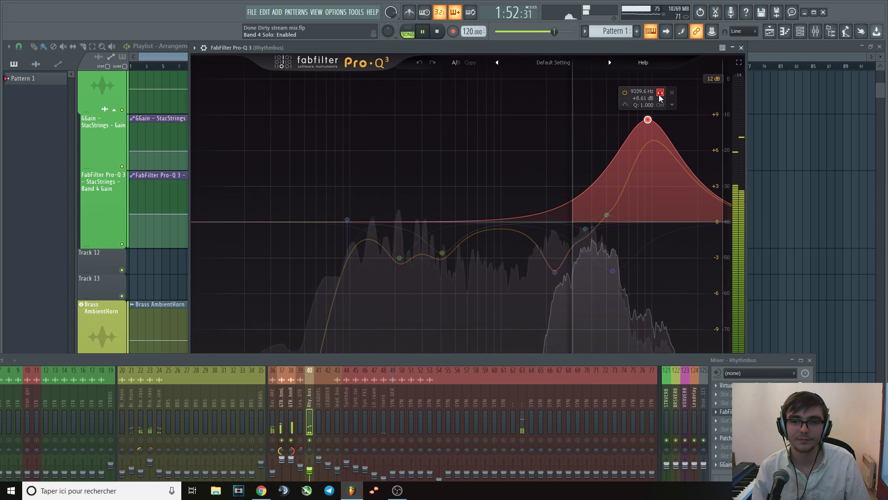
click(659, 95)
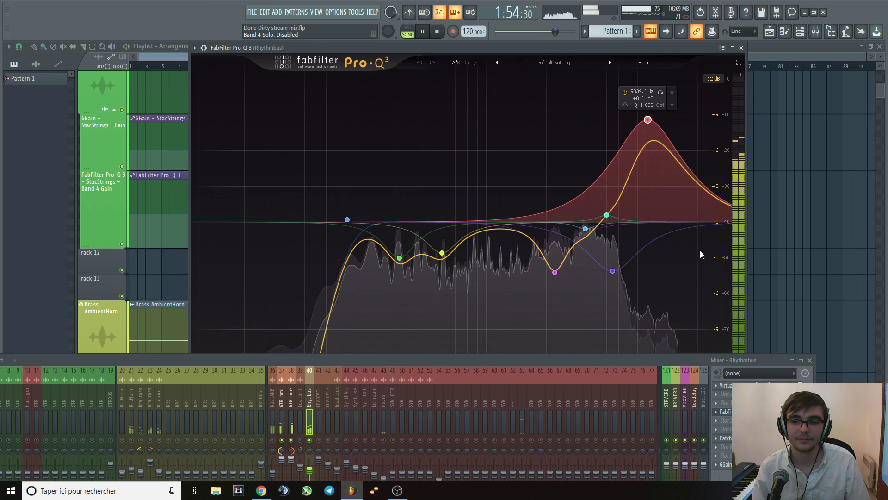
key(space)
key(space)
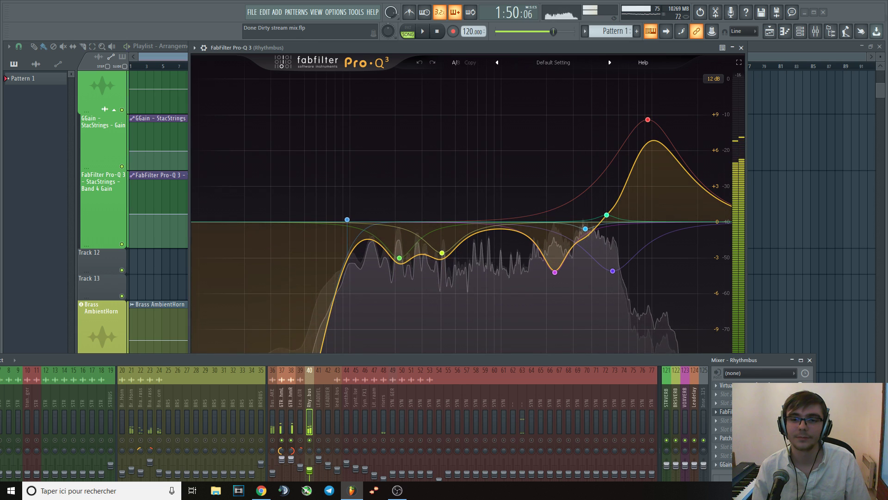
key(space)
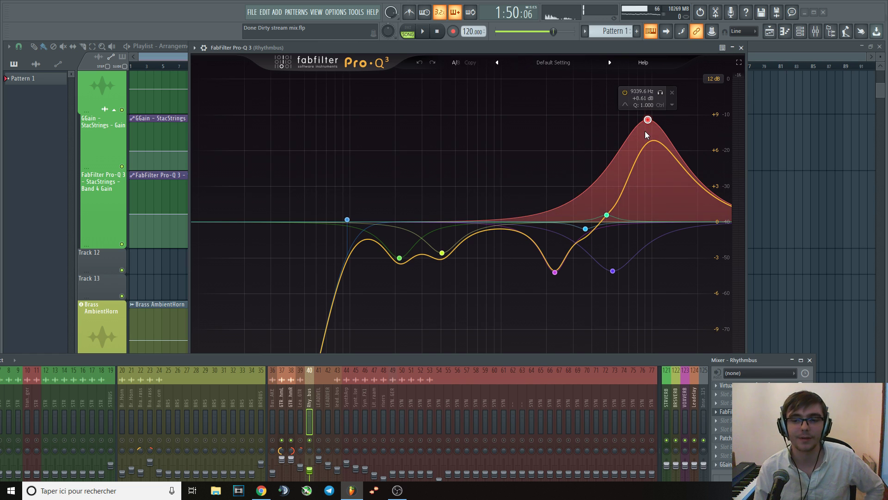
key(space)
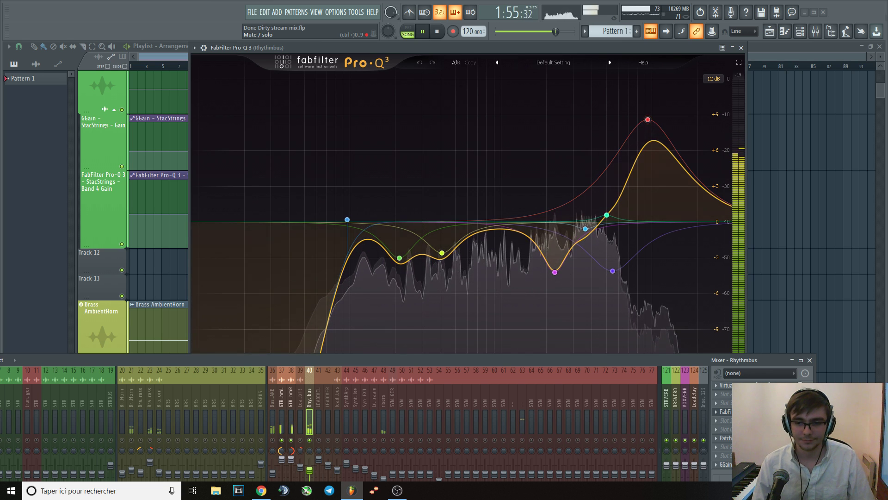
key(space)
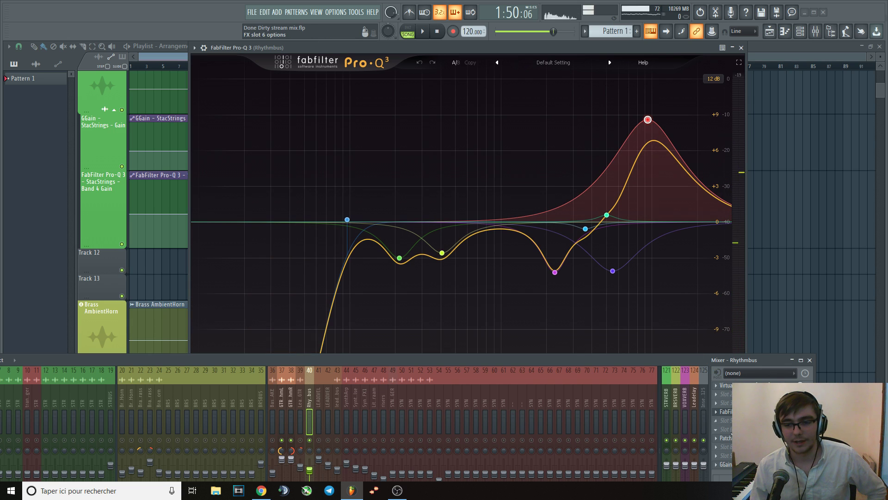
- Inspect the effect chain in the Rhythmbus Patcher, and close both the Patcher and the EQ
click(728, 438)
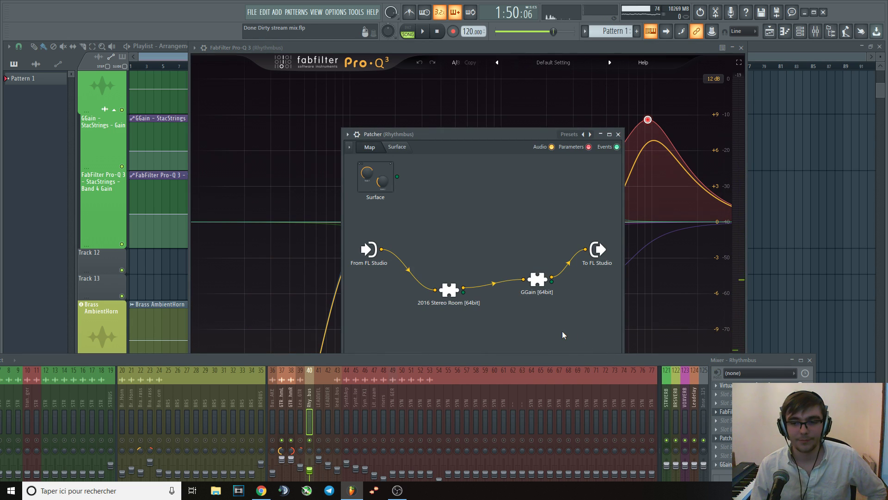
click(618, 134)
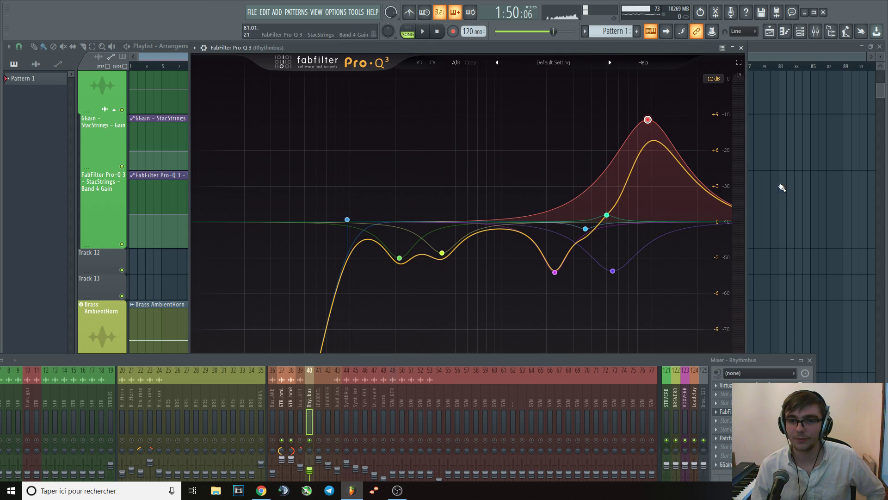
click(741, 48)
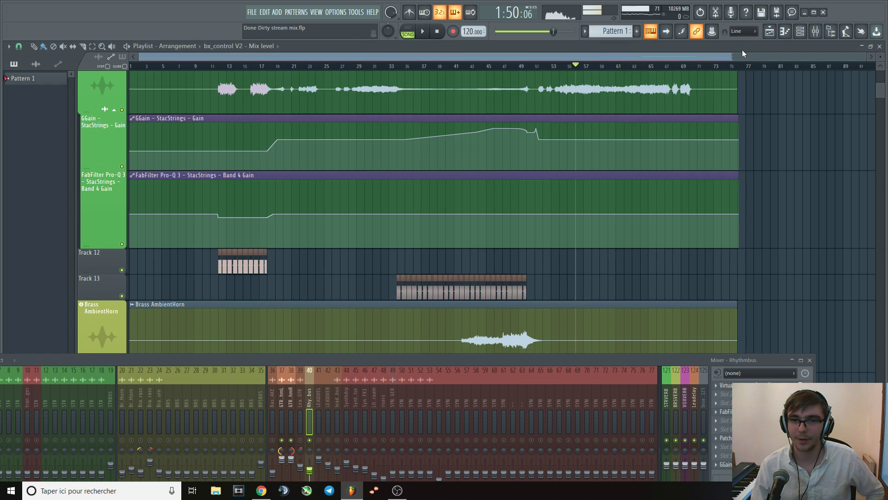
- Examine the gaps between the rhythm guitar clips around bars 51 to 53 and play that section from about bar 51
scroll(632, 206, down, 6)
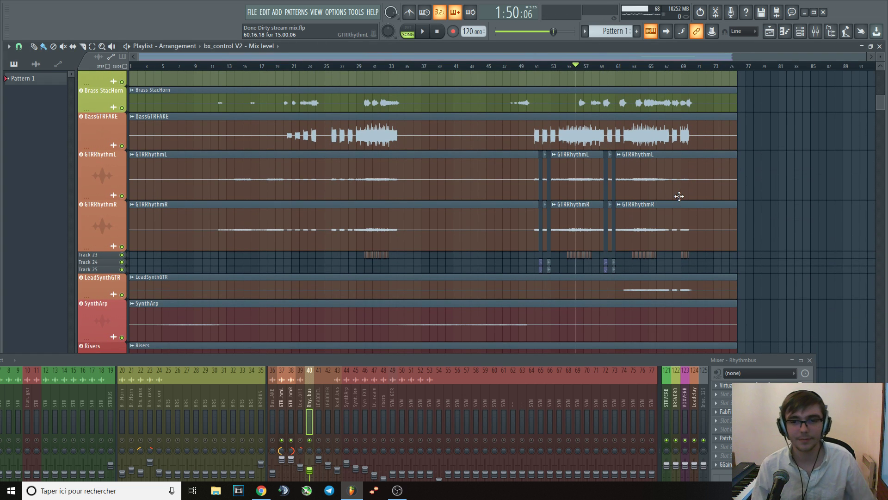
scroll(672, 197, down, 3)
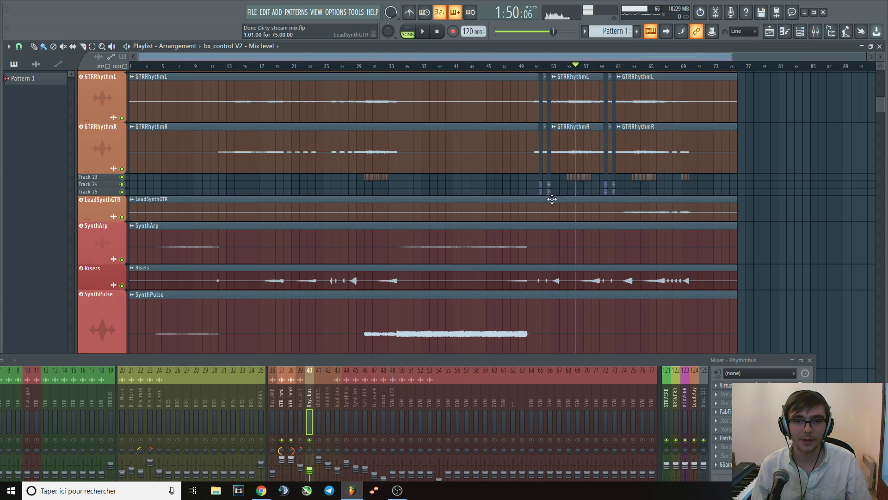
ctrl+scroll(552, 198, up, 6)
click(413, 65)
key(space)
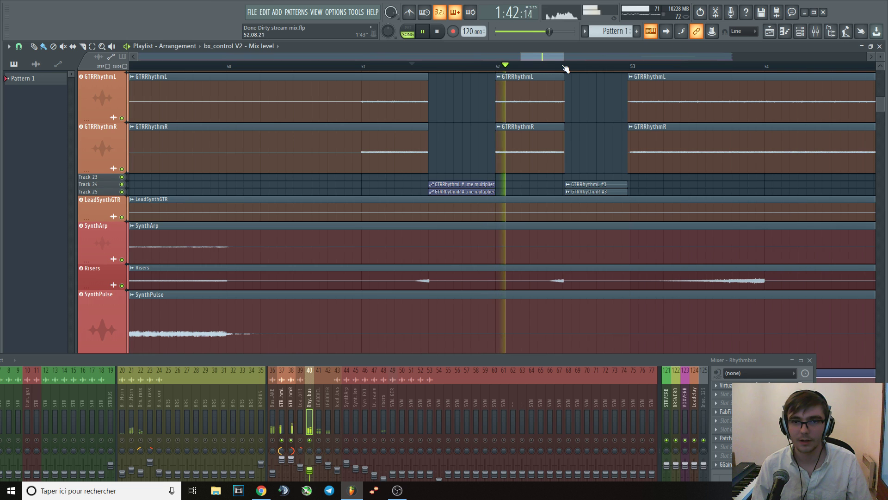
ctrl+scroll(537, 168, down, 6)
key(space)
scroll(535, 199, down, 5)
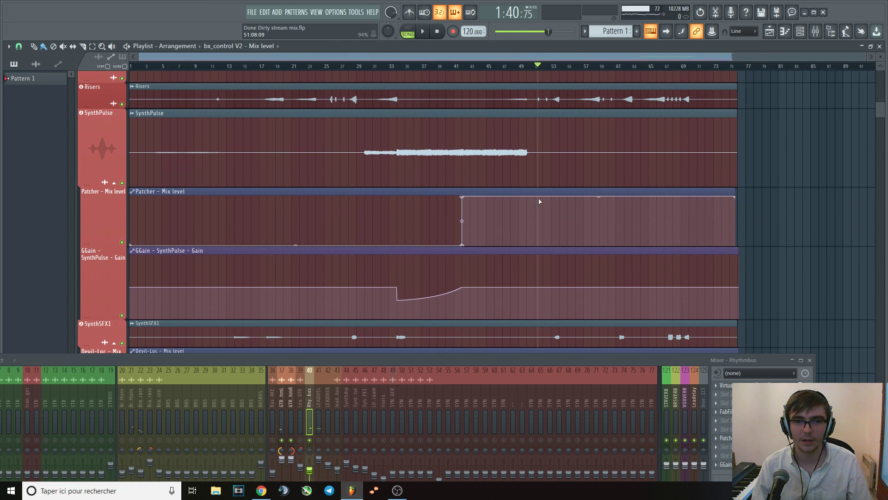
- Move the playback position back to about bar 20, and play the rhythm guitars there and from about bar 30
click(654, 69)
click(625, 69)
drag(559, 69, 287, 69)
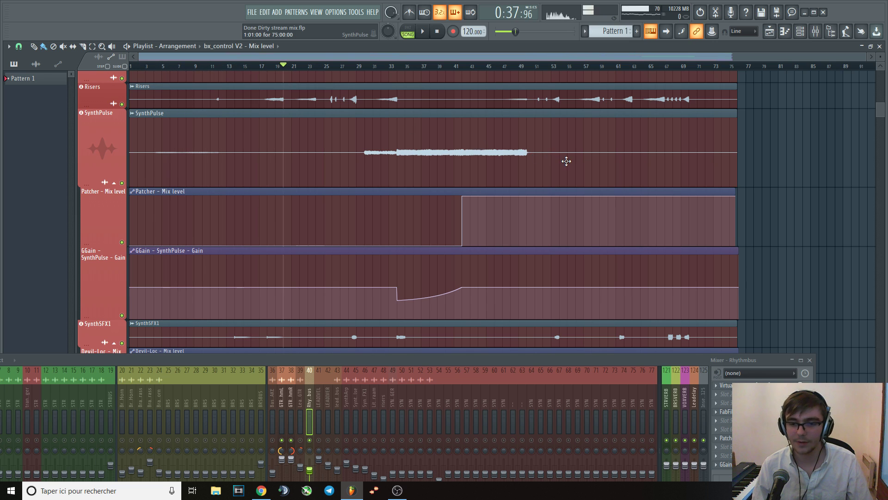
scroll(566, 160, down, 2)
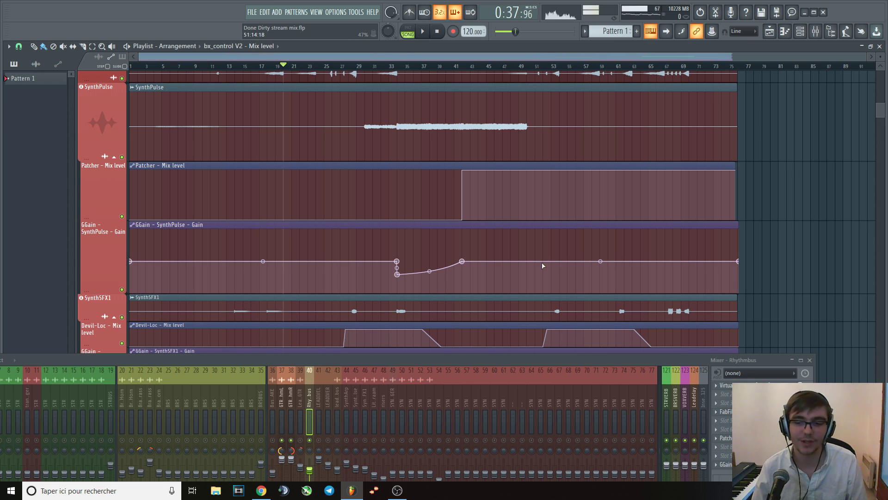
key(space)
click(362, 66)
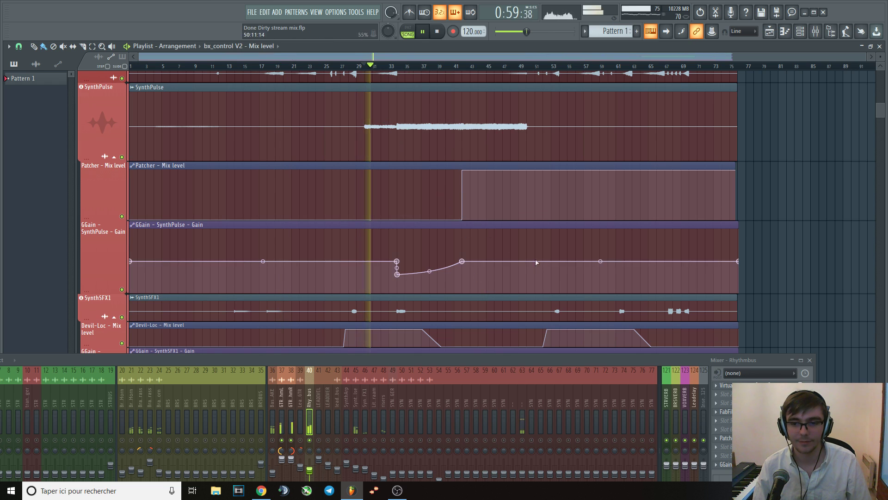
key(space)
- Raise the mixer to reveal the Rhythmbus effects, inspect its Virtual Mix Rack and close it
drag(588, 362, 625, 324)
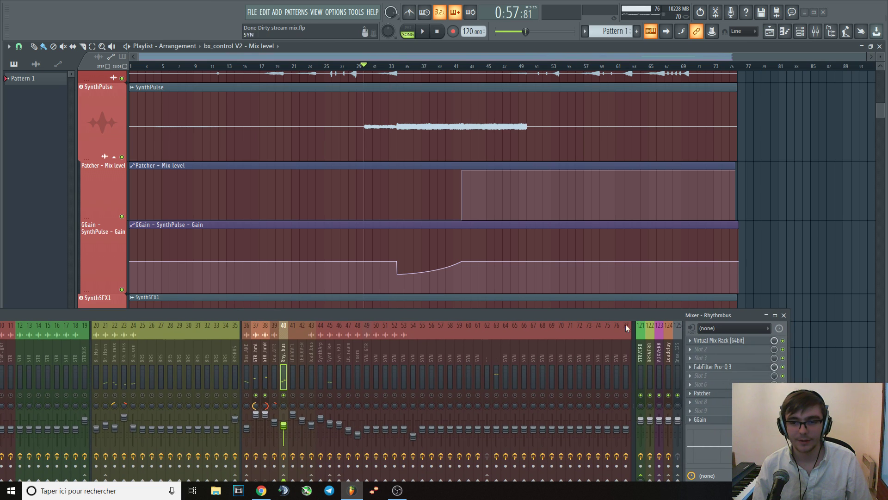
click(721, 343)
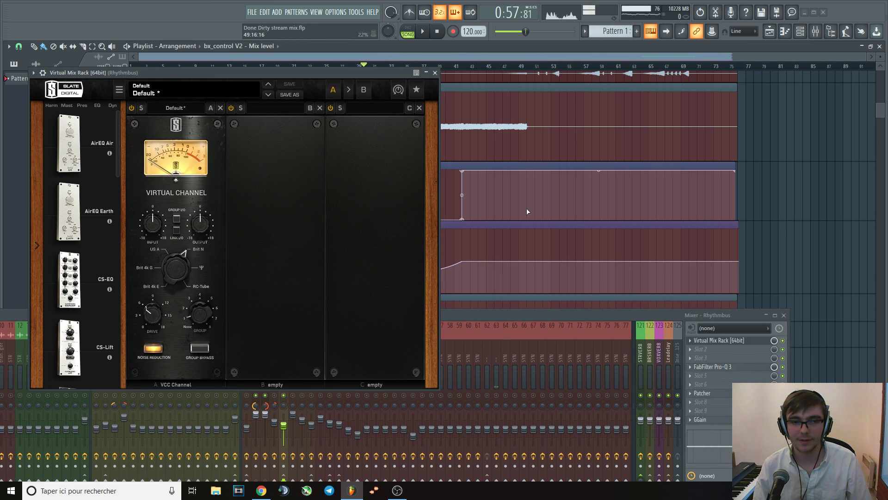
click(434, 73)
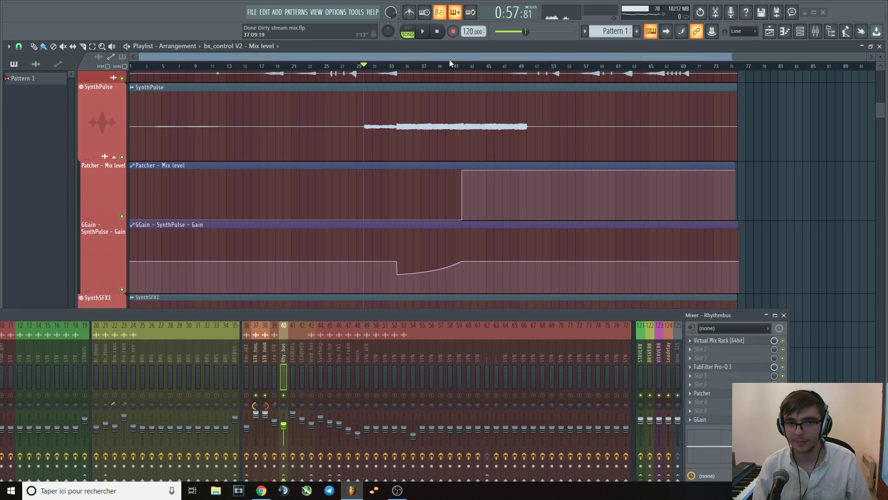
- Play the rhythm guitars from about bar 62, first on their own and again with the bass track added
click(615, 72)
key(space)
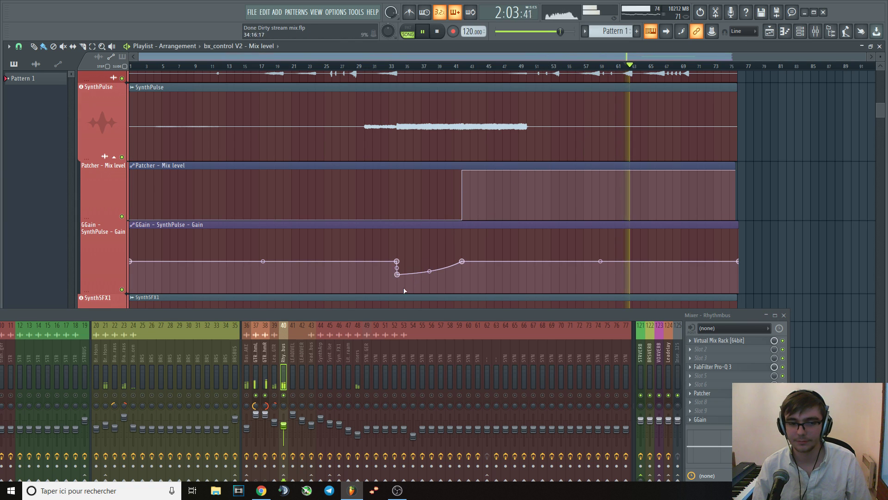
key(space)
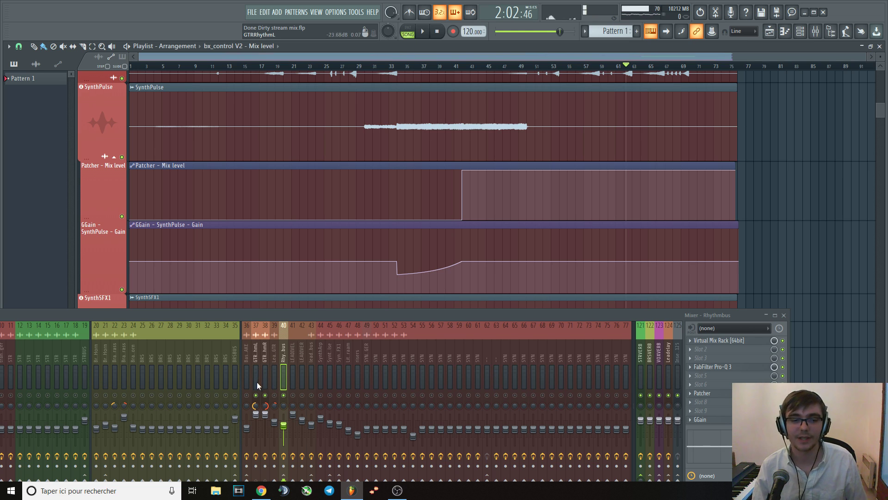
key(space)
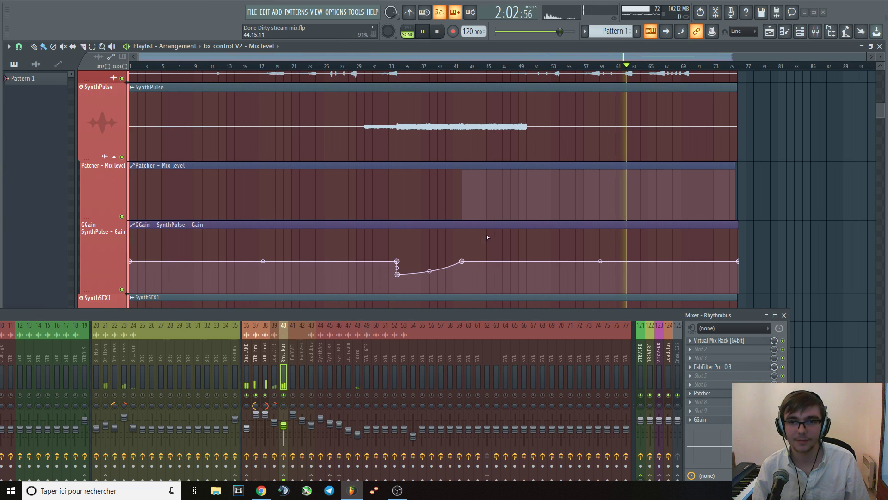
- Solo the BassGTRFAKE track and play it from about bar 55 and again from about bar 30
scroll(509, 222, up, 3)
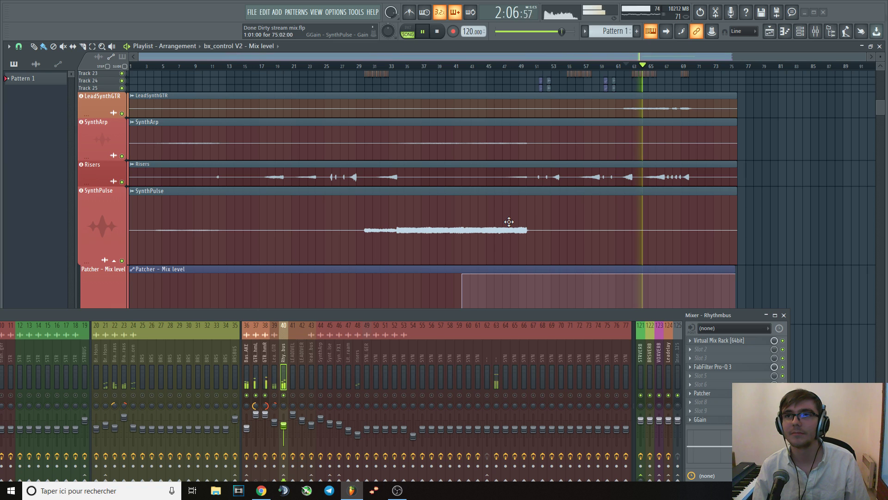
key(space)
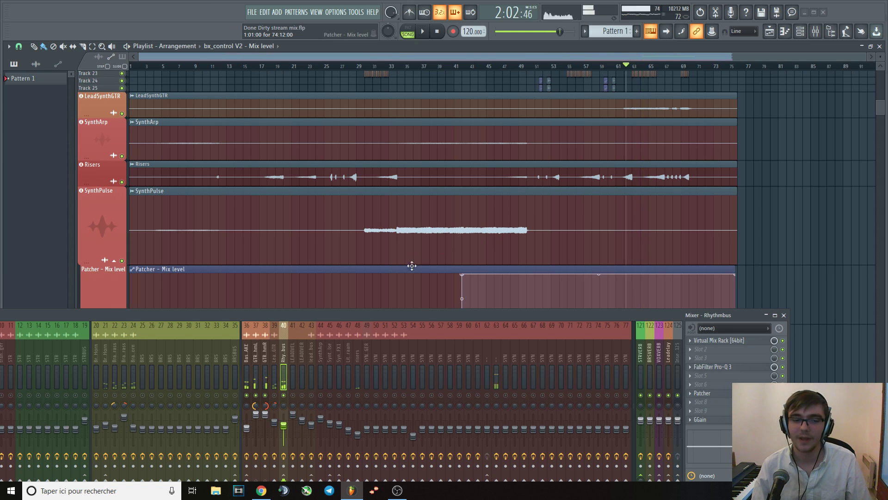
click(573, 69)
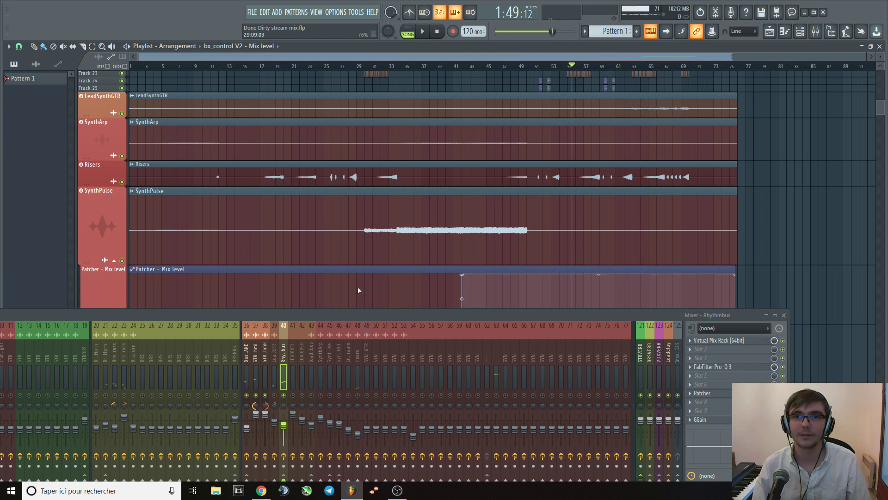
click(250, 398)
key(space)
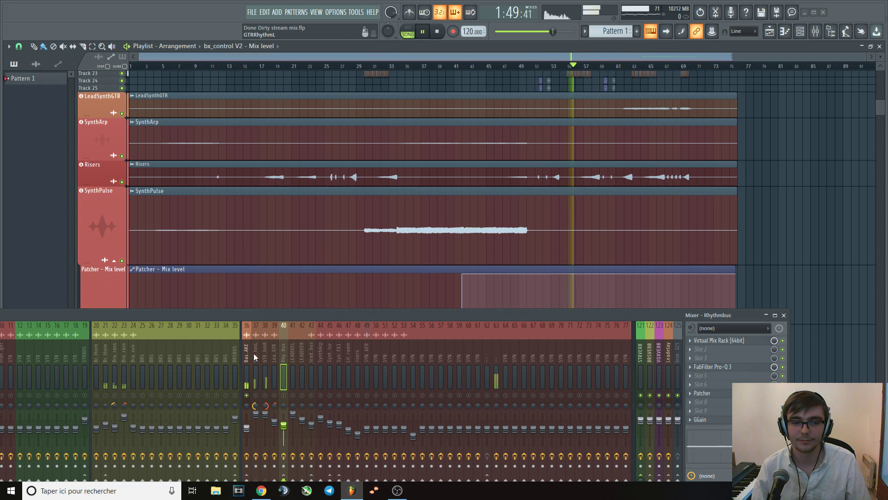
scroll(335, 177, up, 5)
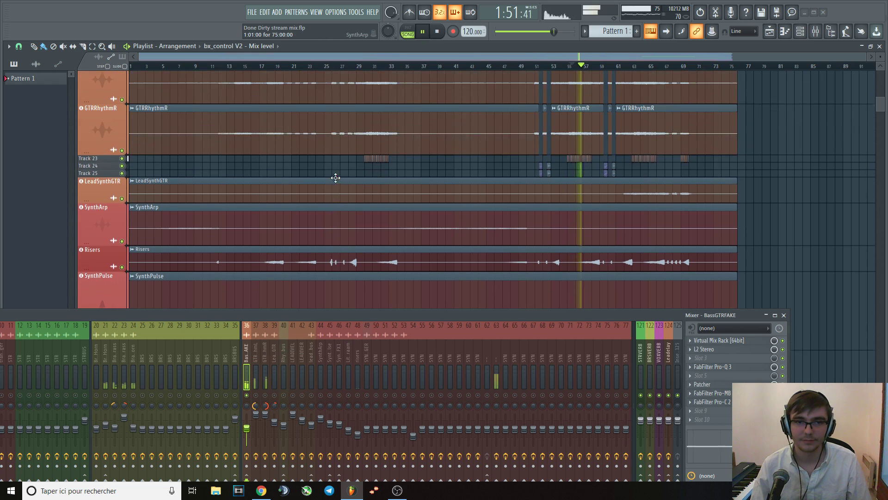
click(373, 68)
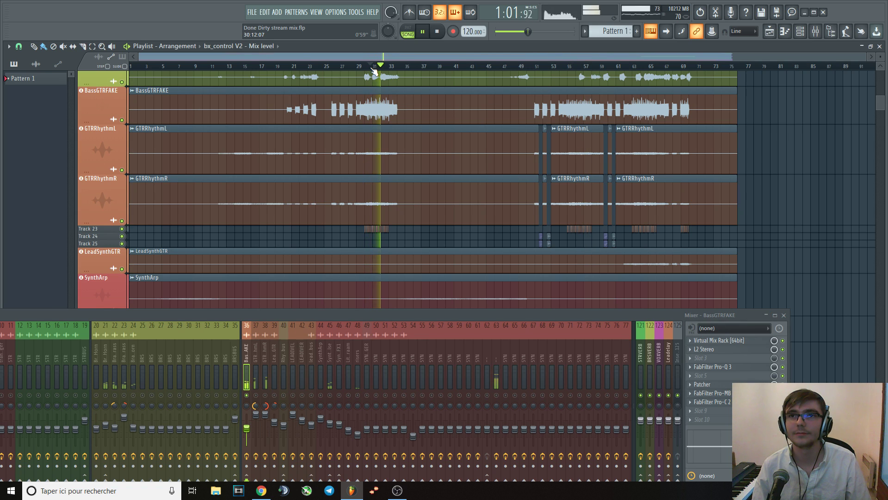
key(space)
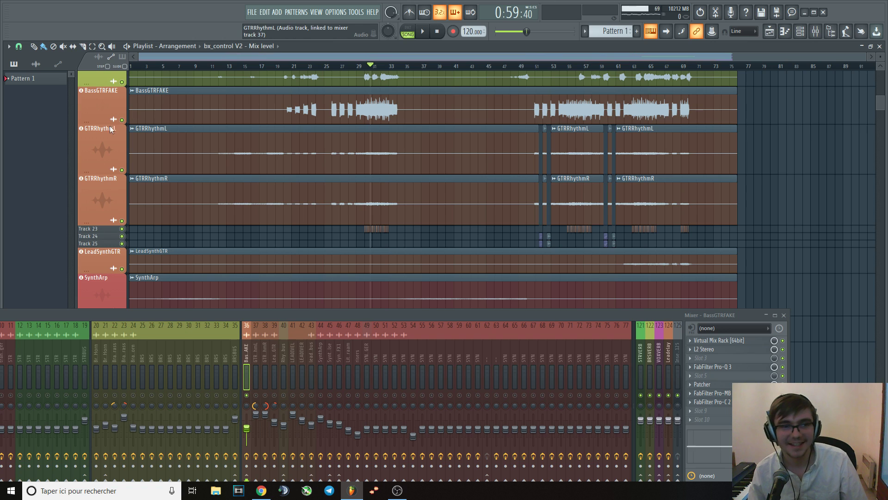
- Enlarge the BassGTRFAKE track in the playlist and play its zoomed-in section from about bar 30 and from about bar 29
drag(95, 120, 100, 186)
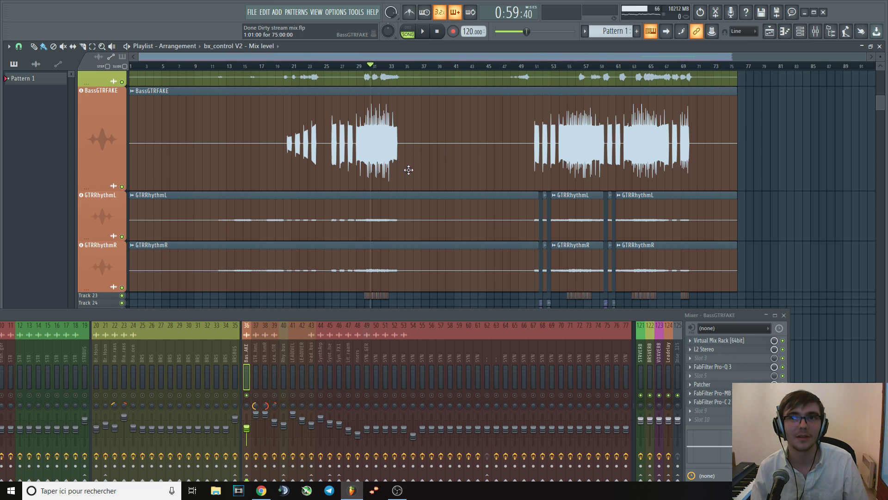
scroll(397, 176, up, 5)
click(396, 66)
key(space)
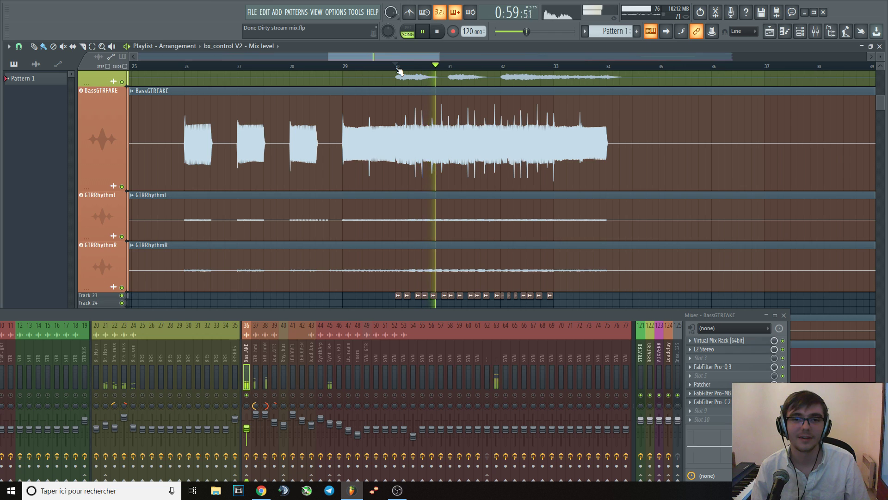
key(space)
click(341, 69)
key(space)
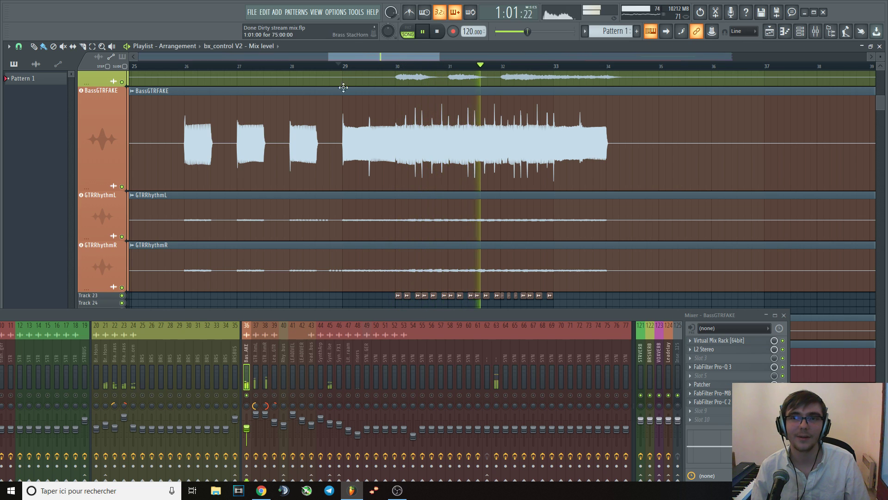
key(space)
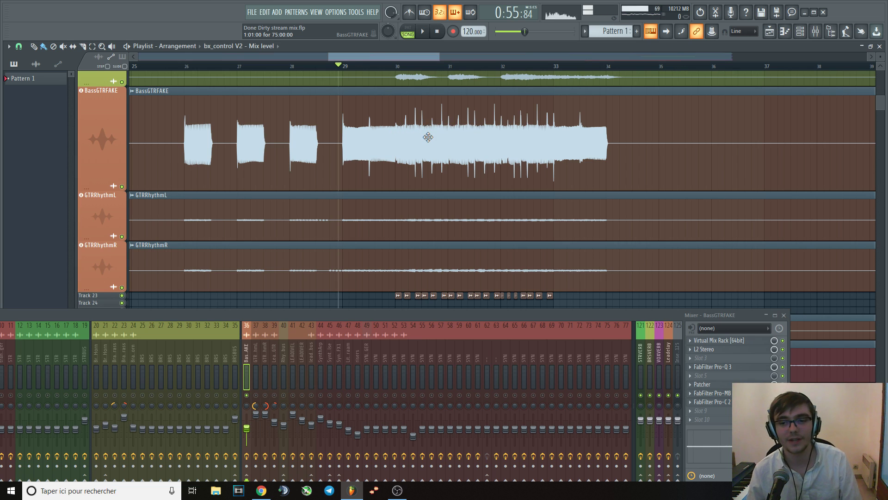
- Inspect the L2 Stereo limiter on BassGTRFAKE and compare the bass with L2 bypassed and enabled
click(726, 350)
key(space)
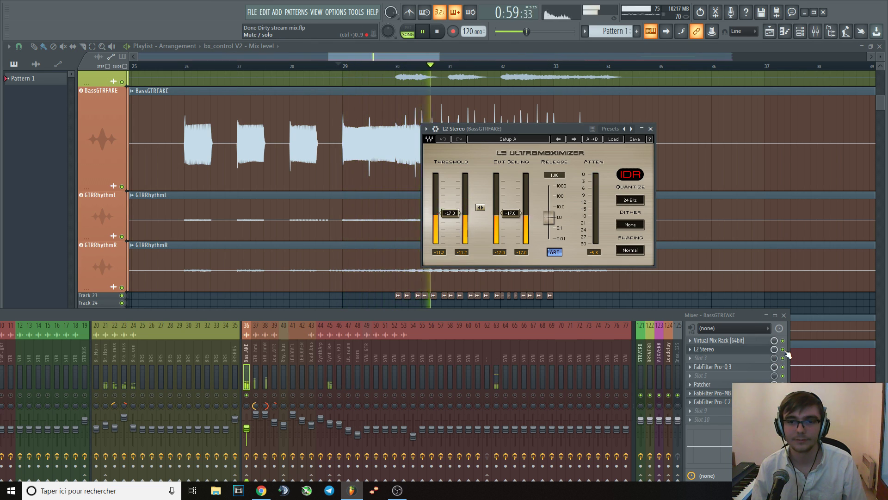
key(space)
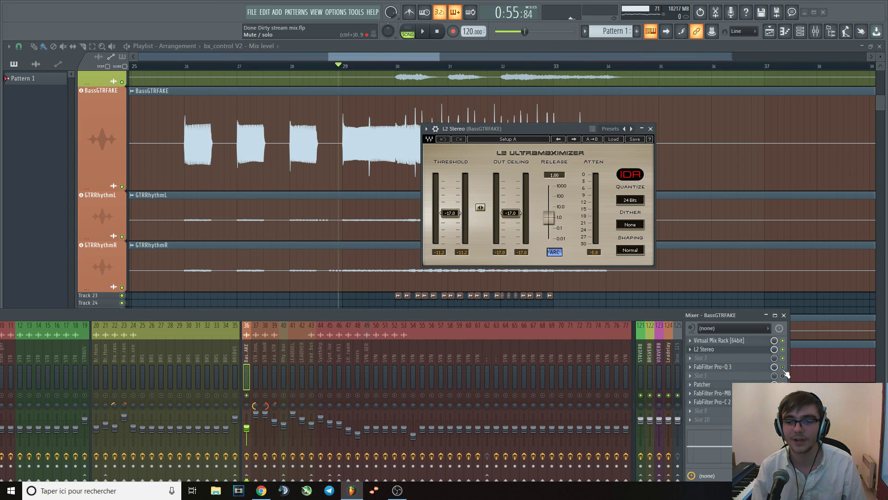
key(space)
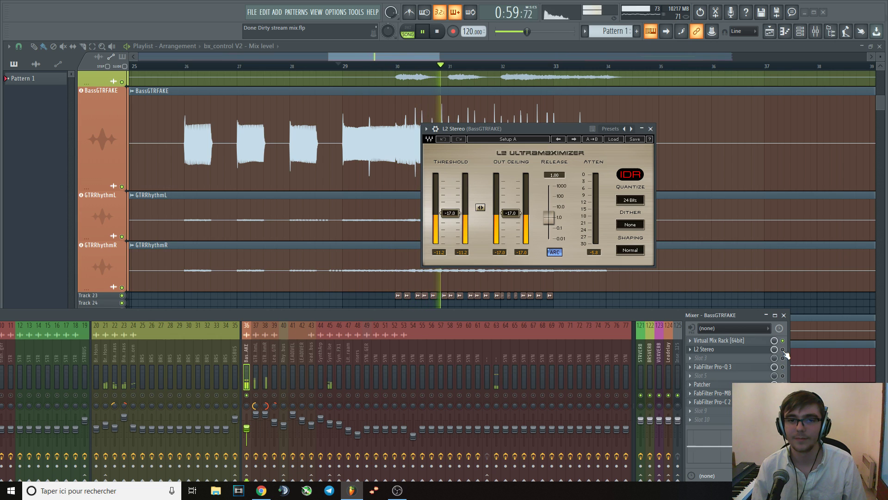
key(space)
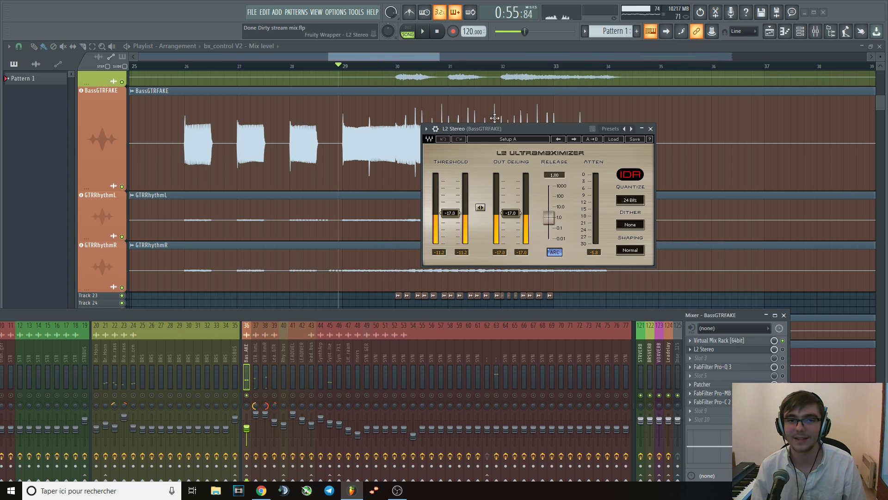
click(439, 67)
key(space)
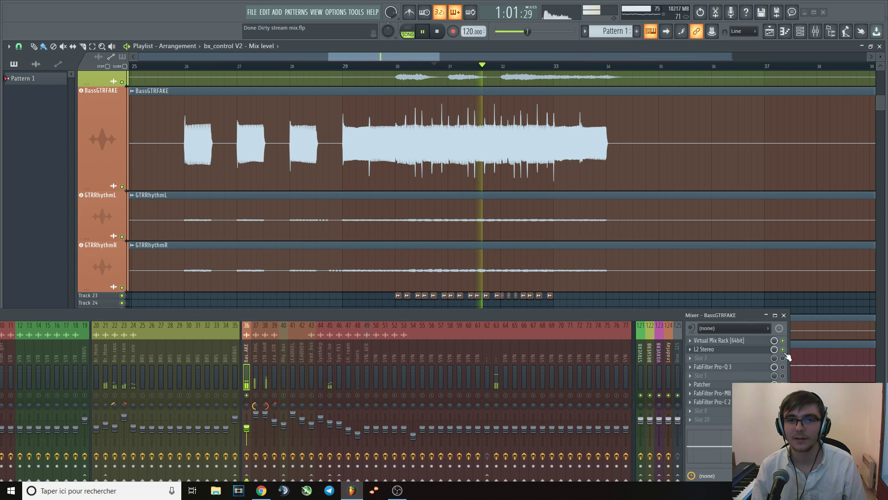
key(space)
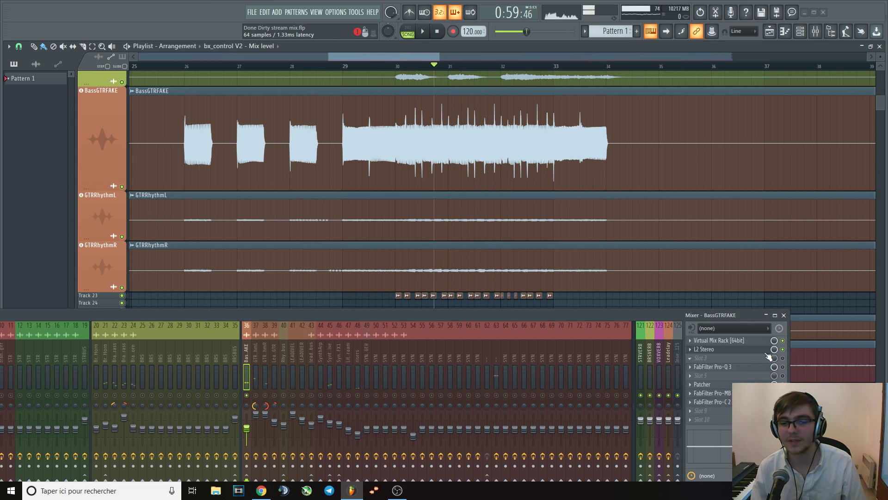
- Enable effect slot 3 and FabFilter Pro-Q 3 on BassGTRFAKE, and inspect the EQ's low-end bands while playing the bass
click(783, 358)
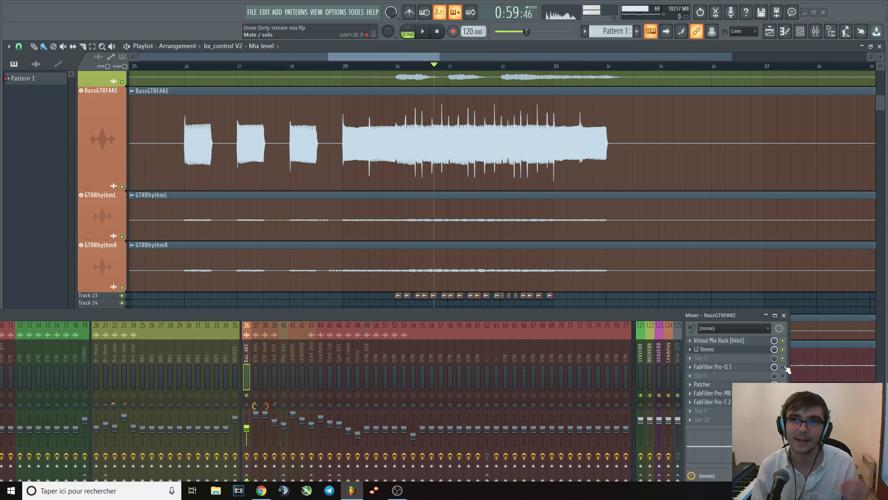
click(747, 367)
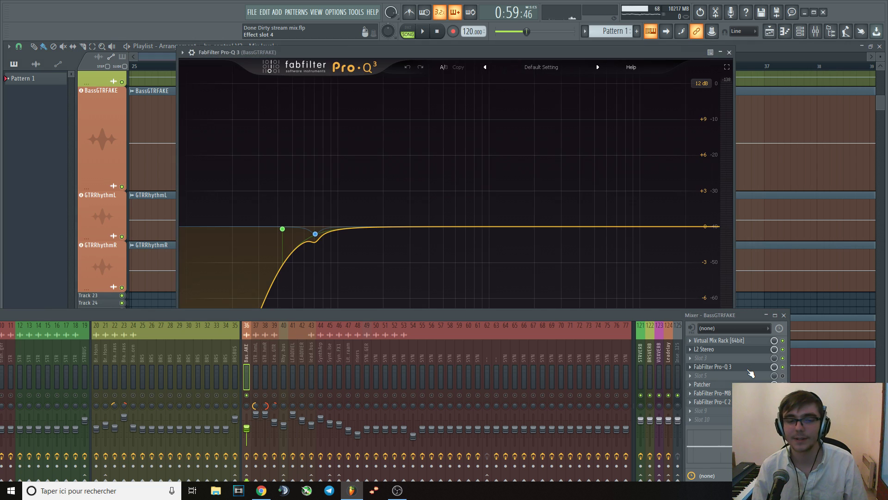
key(space)
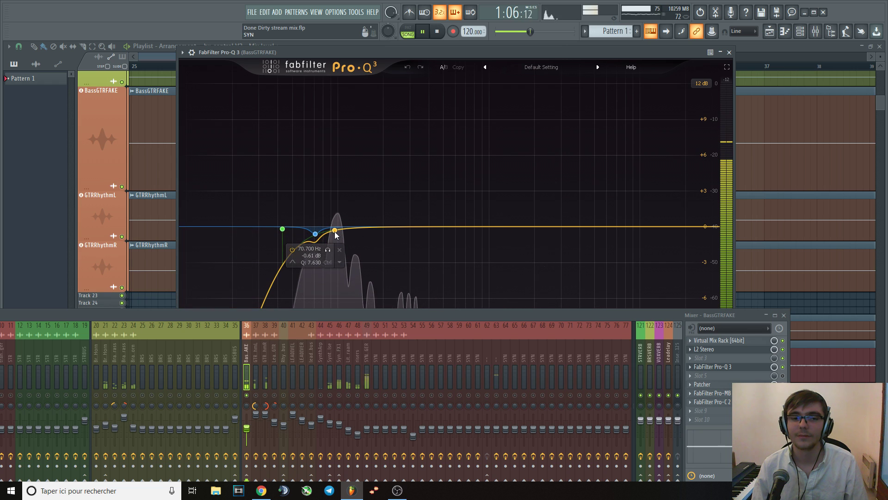
key(space)
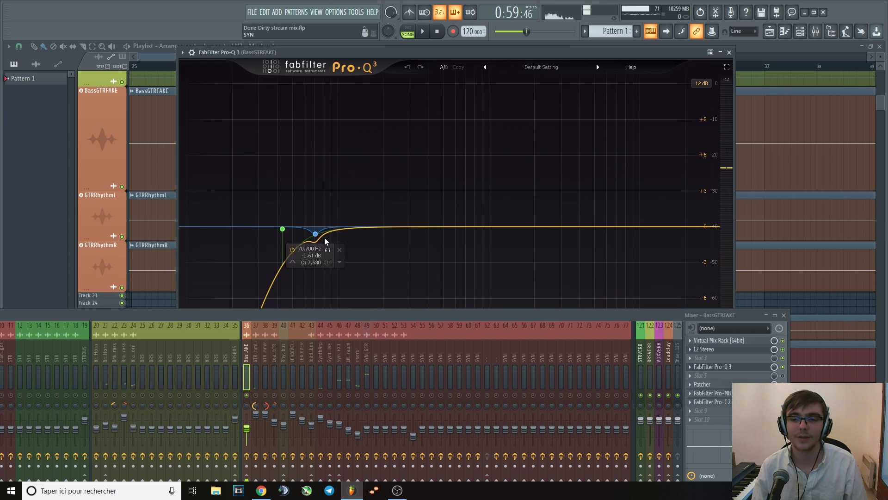
key(space)
key(space)
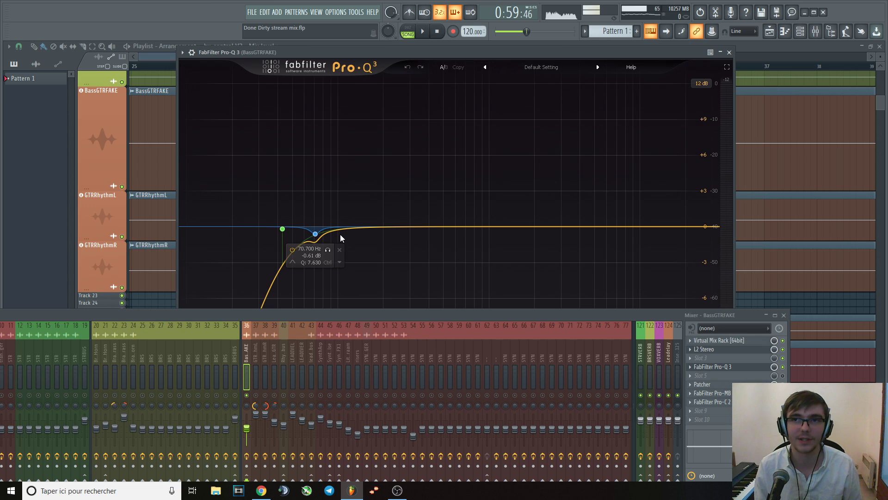
click(729, 53)
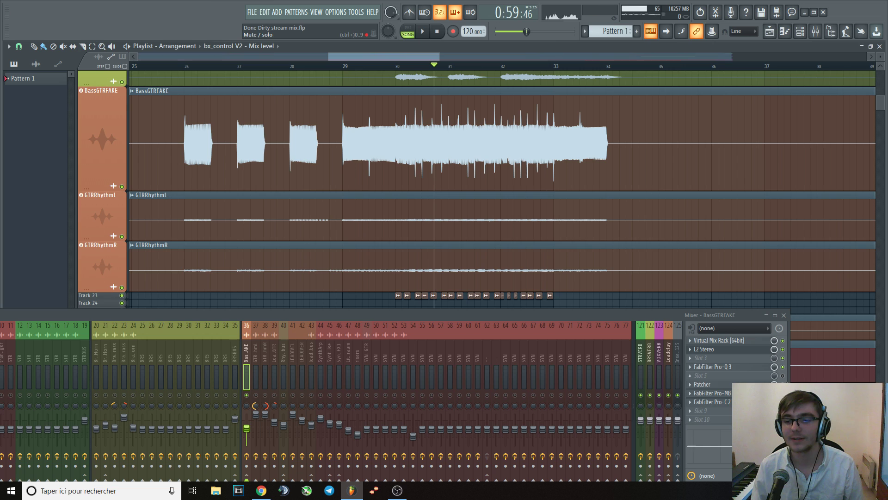
- Enable effect slot 5 on BassGTRFAKE and inspect the Patcher chain of 2016 Stereo Room and GGain
click(783, 375)
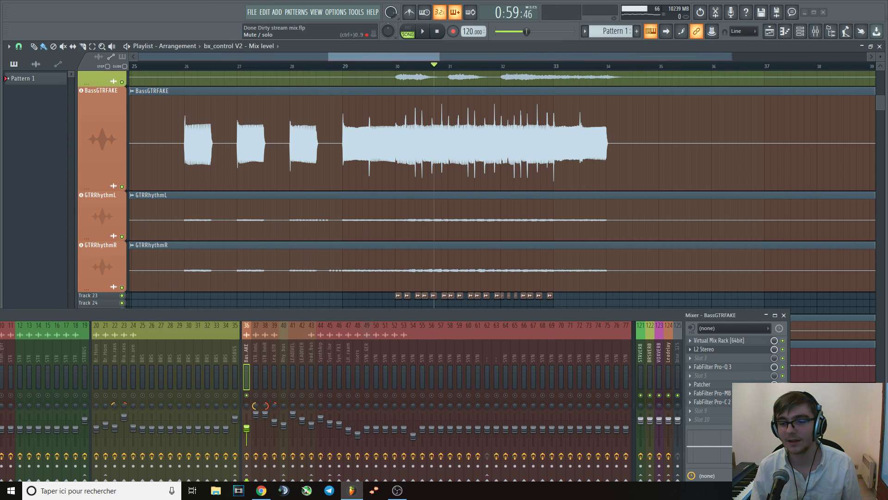
click(707, 384)
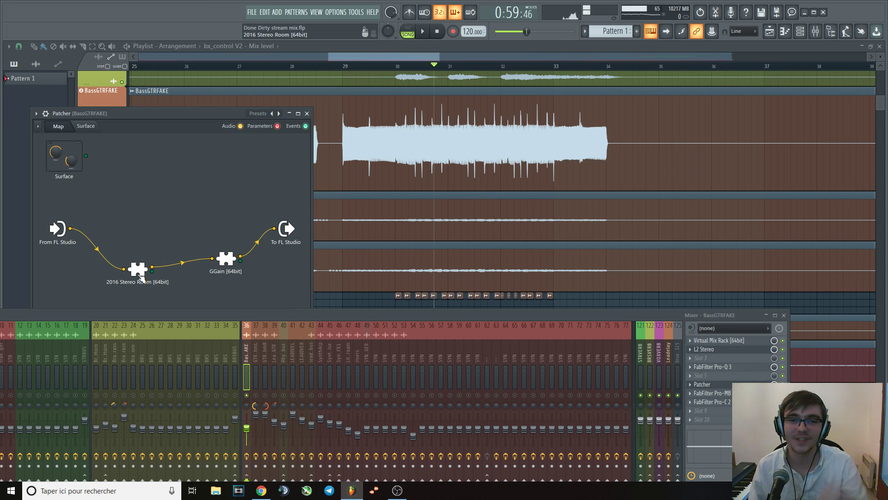
click(306, 113)
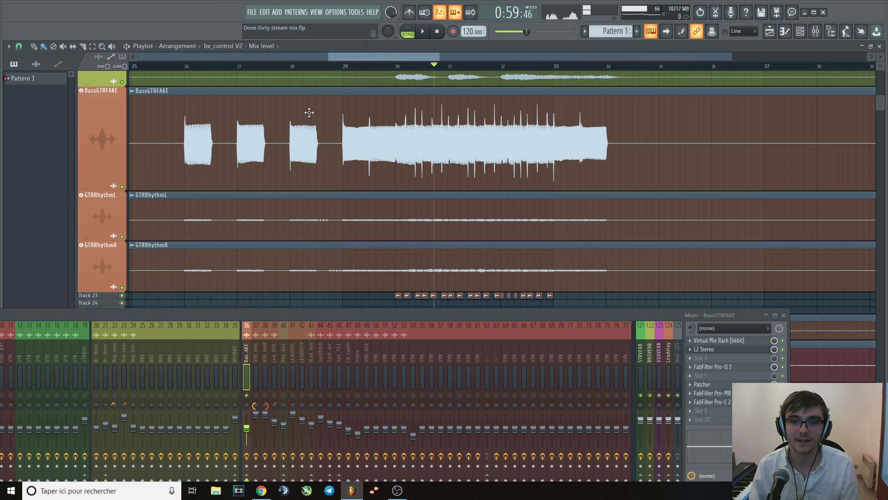
- Play the BassGTRFAKE section repeatedly from between bars 30 and 31 to audition its effects chain
key(space)
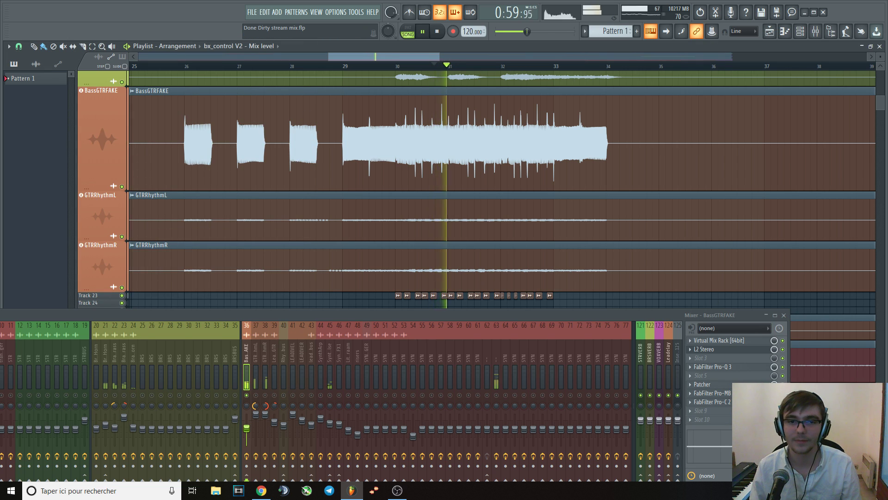
key(space)
key(space)
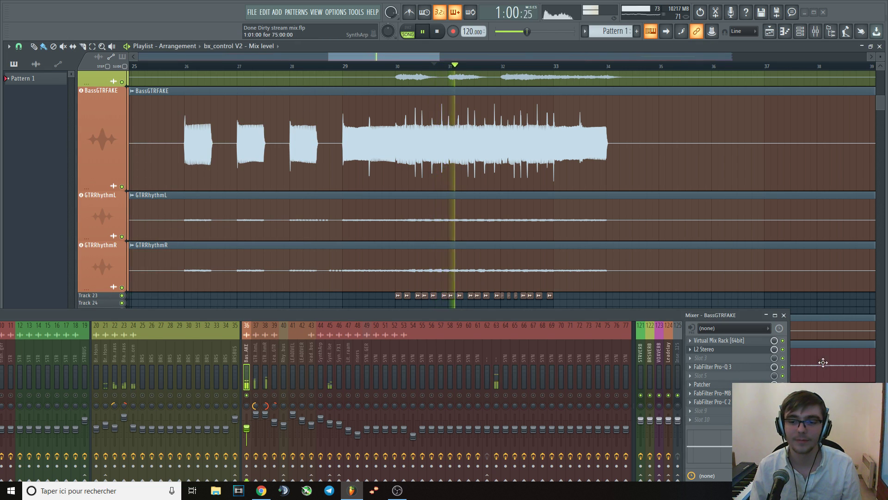
key(space)
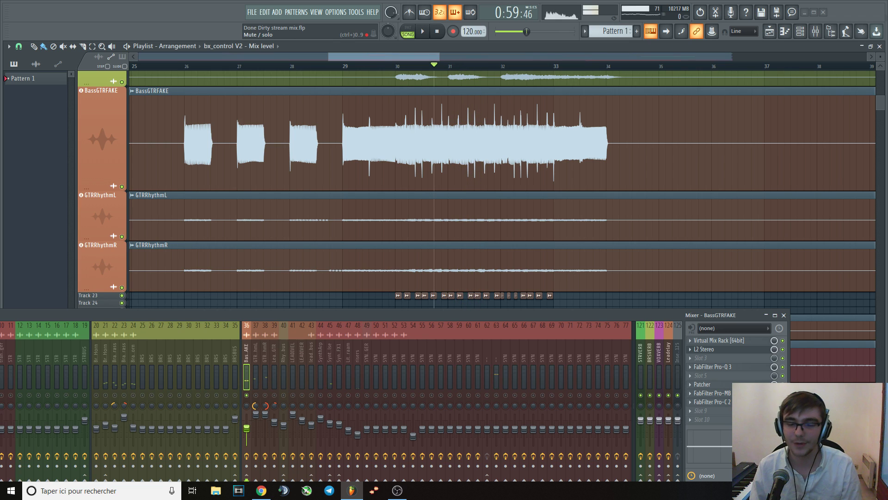
key(space)
key(space)
key(space)
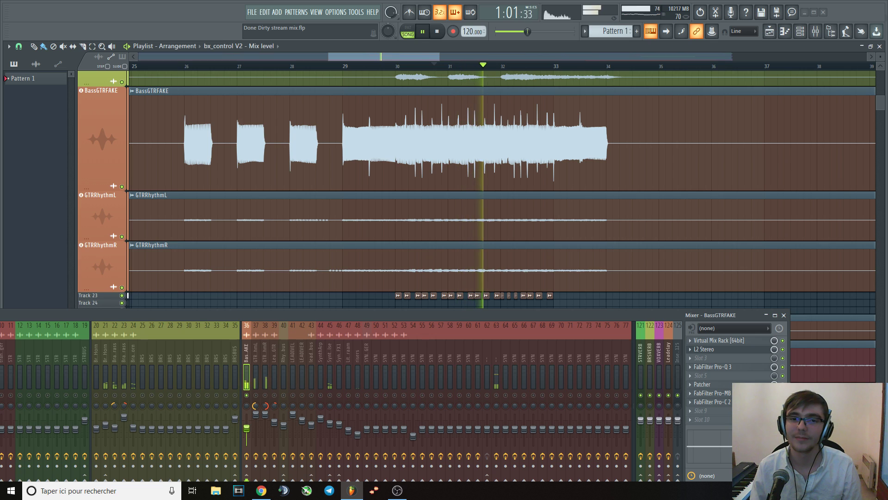
key(space)
key(space)
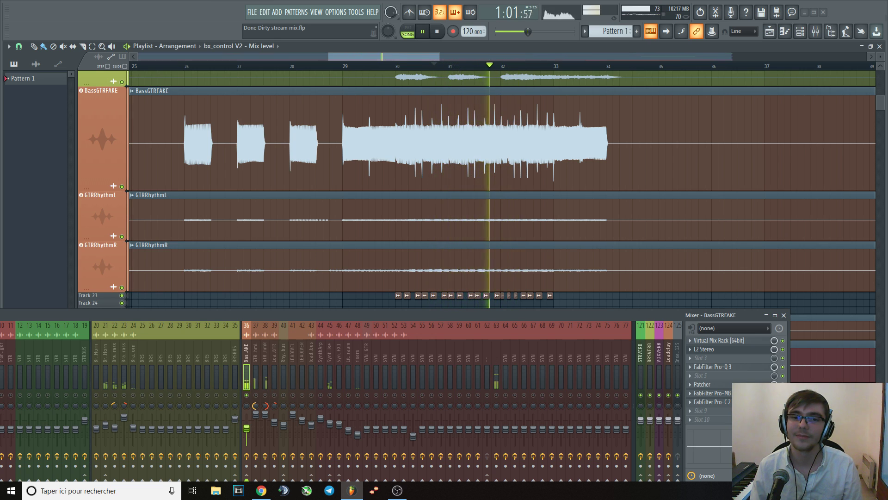
key(space)
key(space)
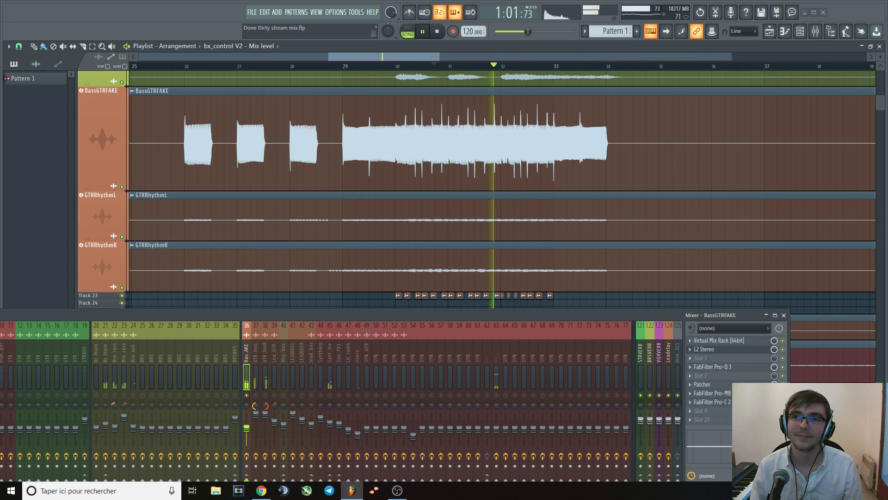
key(space)
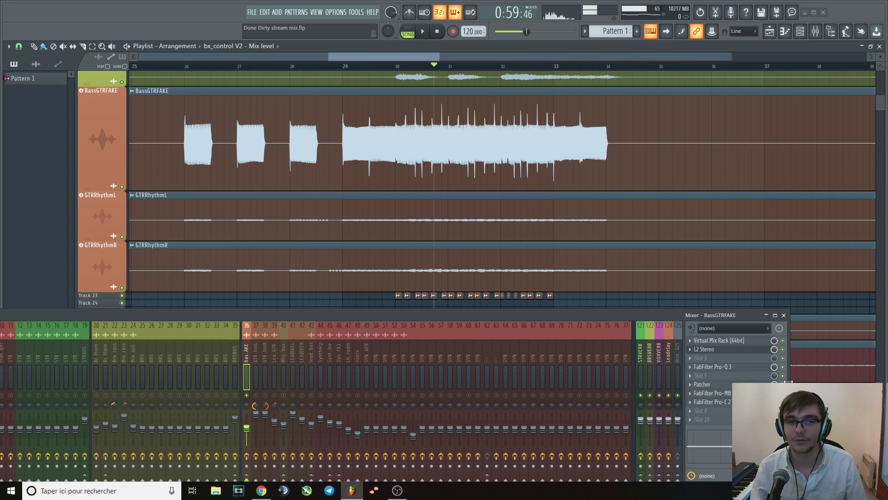
key(space)
key(space)
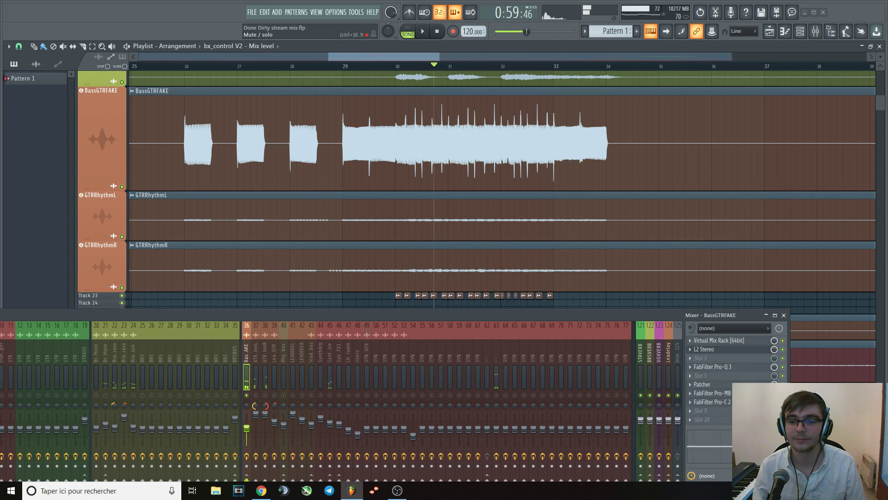
key(space)
key(space)
key(space)
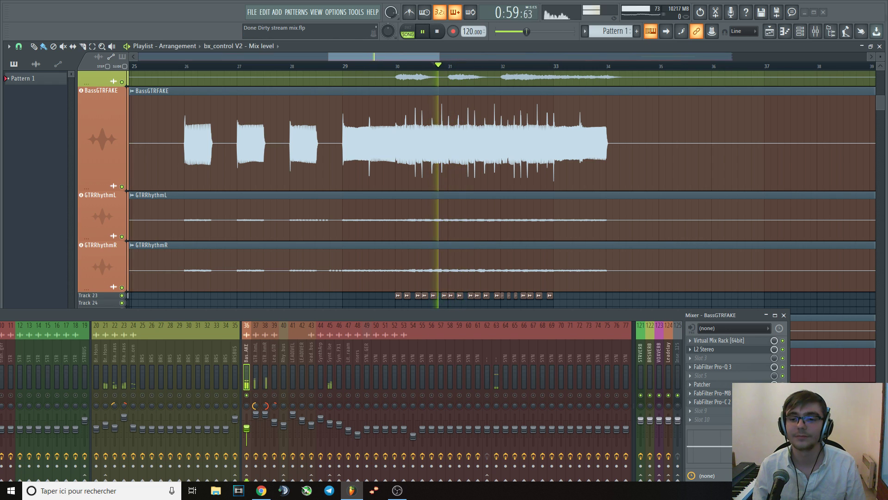
key(space)
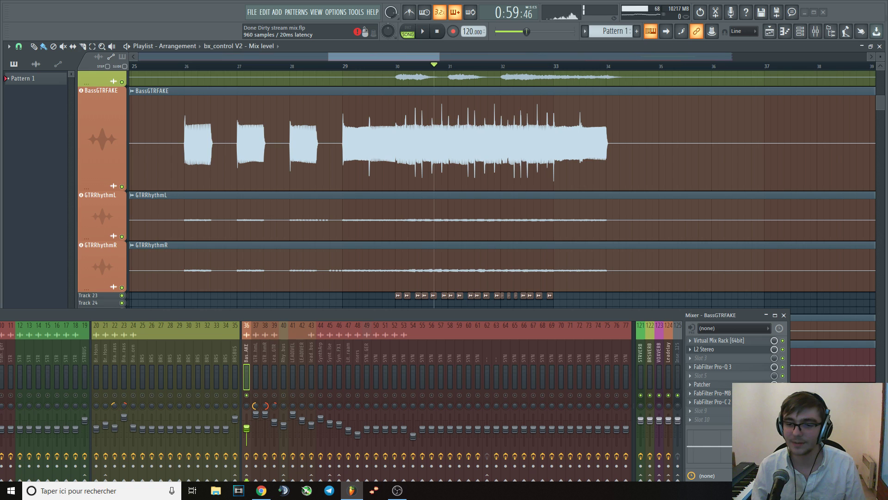
- Open FabFilter Pro-MB on BassGTRFAKE and examine the low band's gain reduction while playing the bass between bars 30 and 32
click(712, 393)
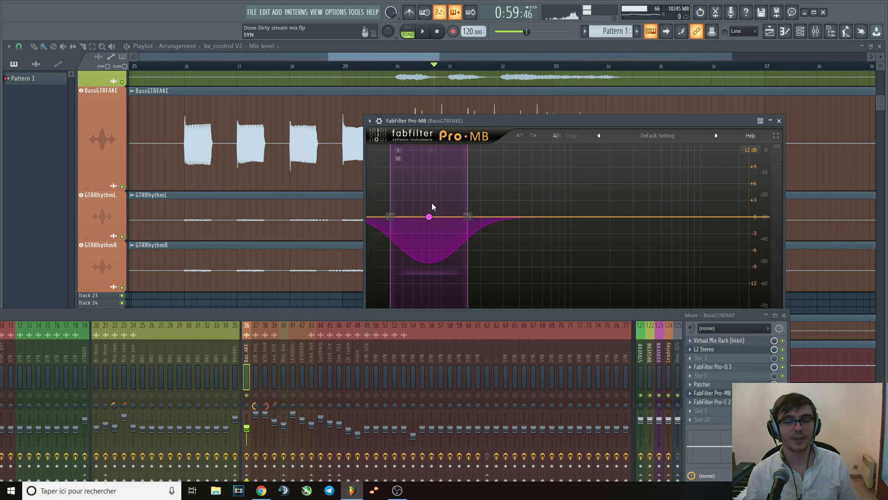
key(space)
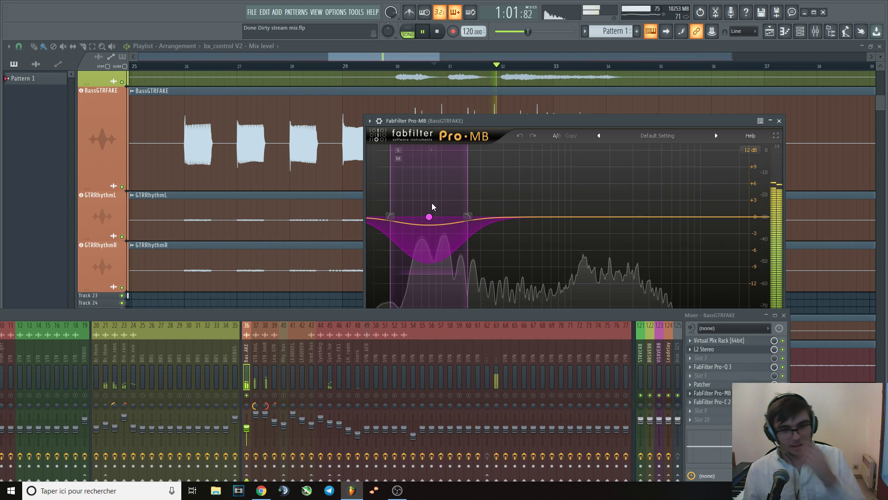
key(space)
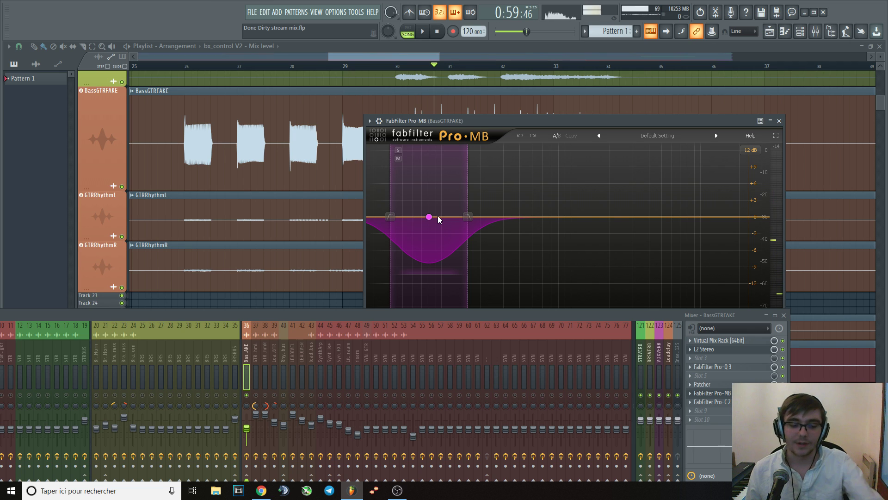
key(space)
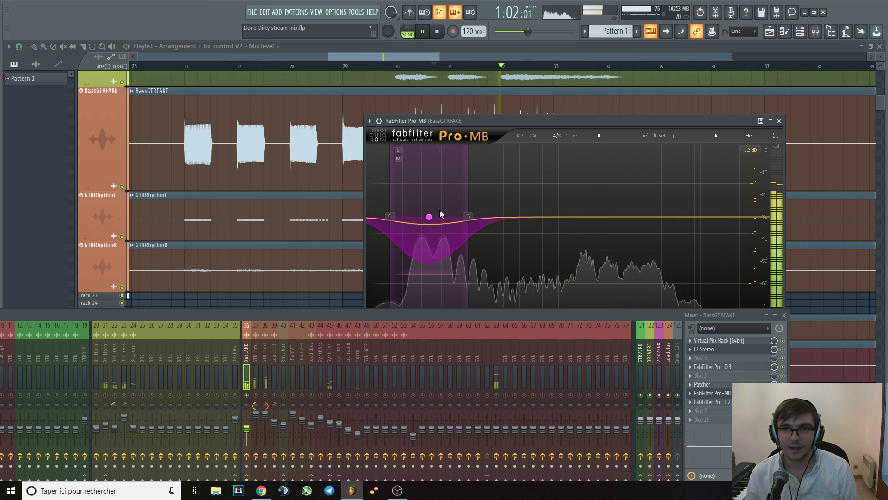
key(space)
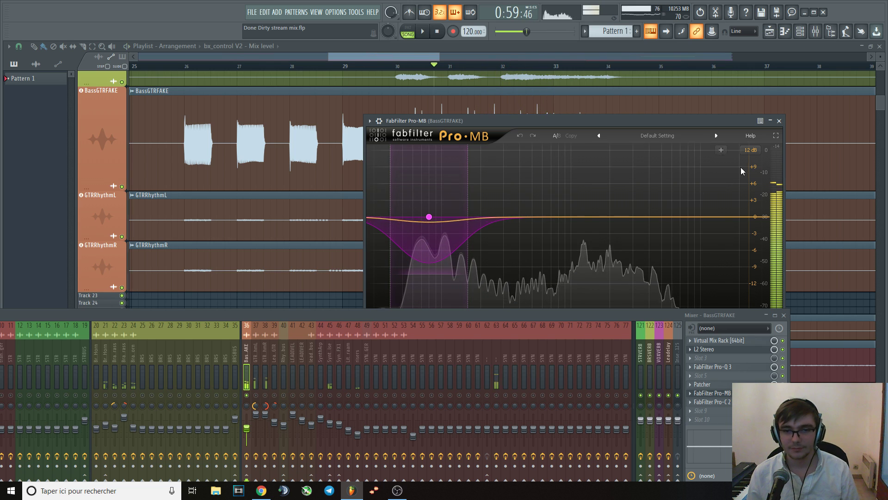
click(779, 121)
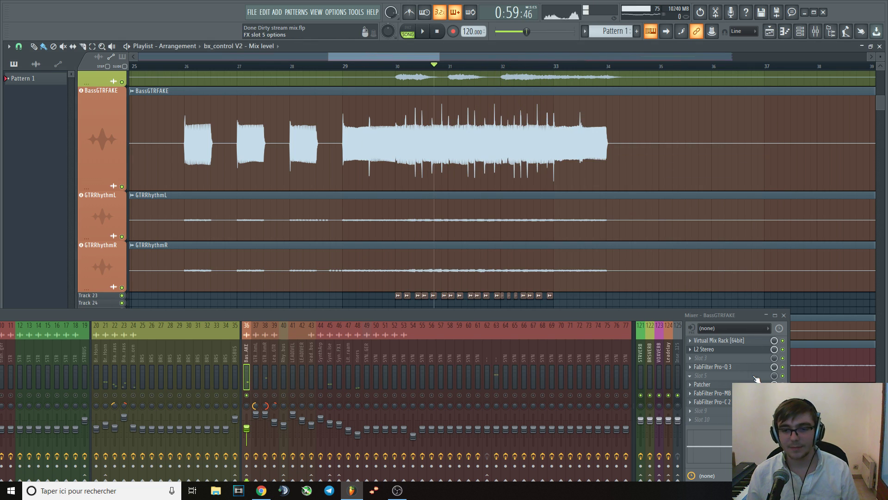
- Toggle FabFilter Pro-C 2 on BassGTRFAKE, inspect its compression curve, and play the bass from between bars 30 and 31
click(783, 402)
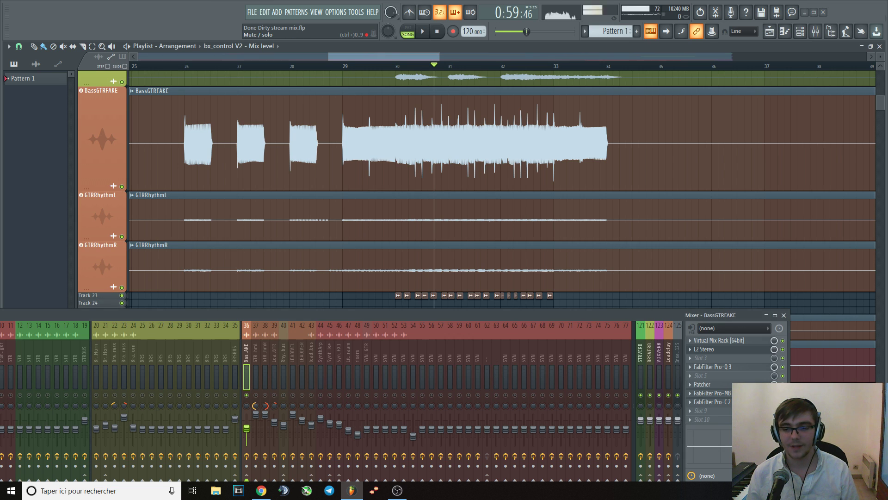
mouse_move(370, 128)
mouse_down()
mouse_move(374, 68)
mouse_move(379, 119)
mouse_up()
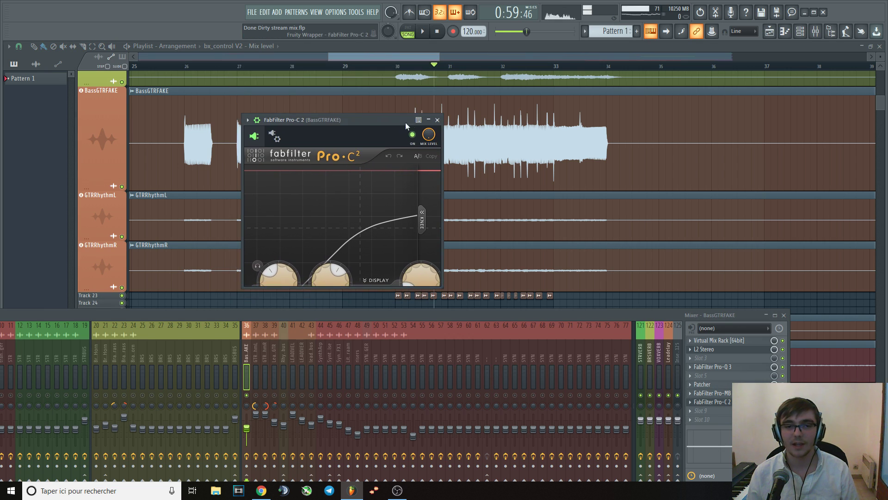
click(437, 120)
key(space)
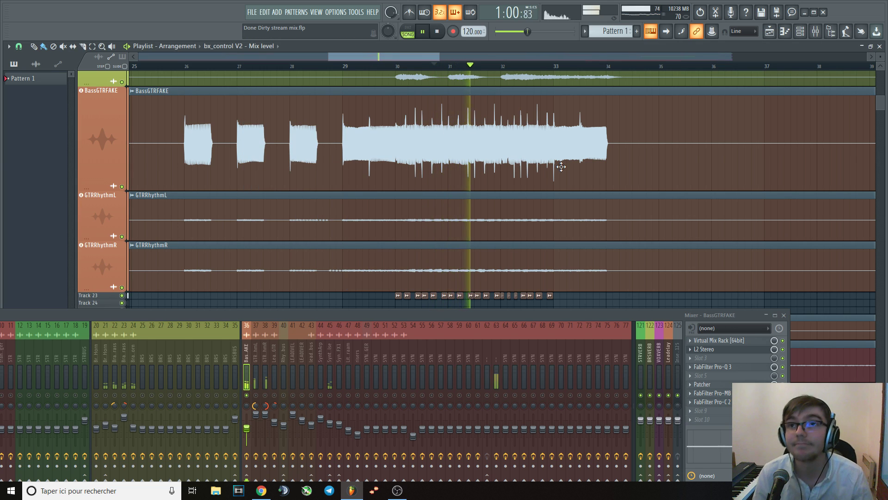
key(space)
- Compare the bass and rhythm guitars through soloed mixer track 40 with the full mix, playing from between bars 30 and 31
scroll(601, 199, down, 3)
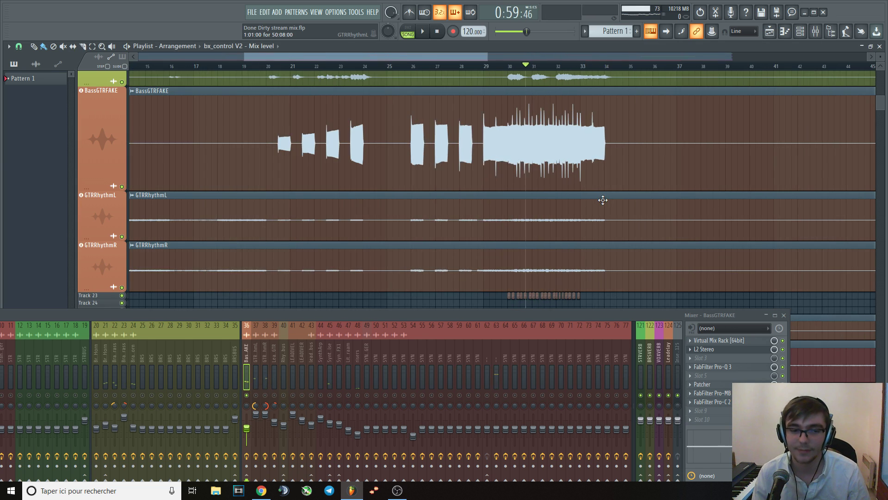
scroll(525, 190, down, 3)
key(space)
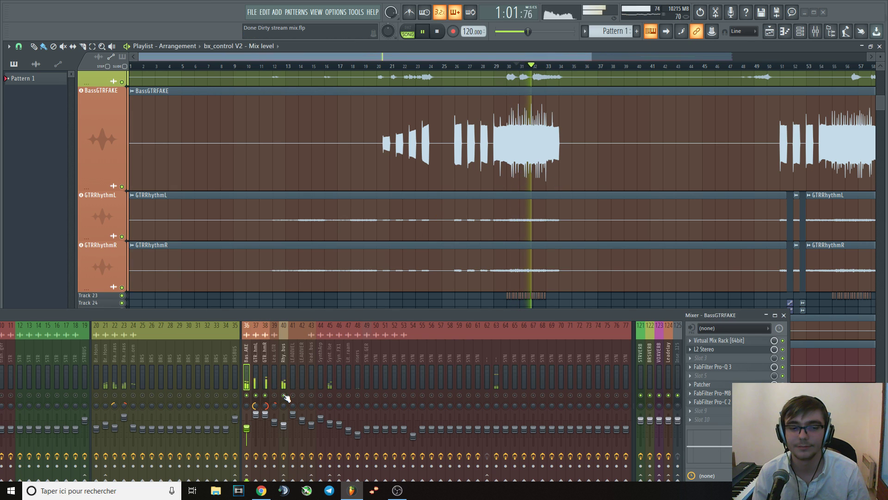
key(space)
right_click(284, 395)
right_click(284, 395)
key(space)
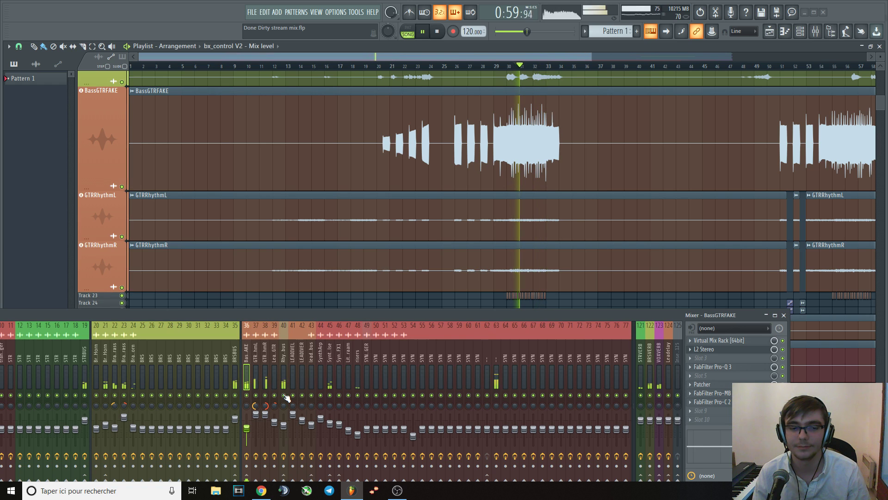
key(space)
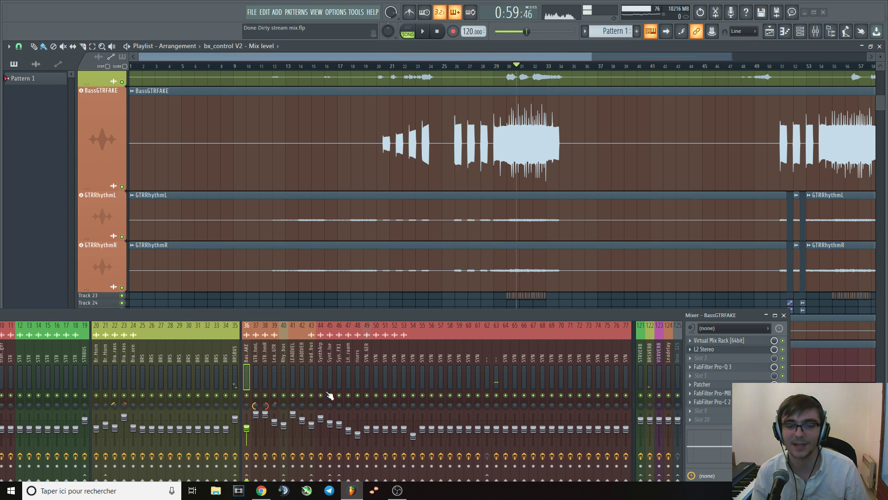
- Solo mixer track 45 and audition it over the same section after bar 30
key(space)
key(space)
key(space)
ctrl+click(330, 395)
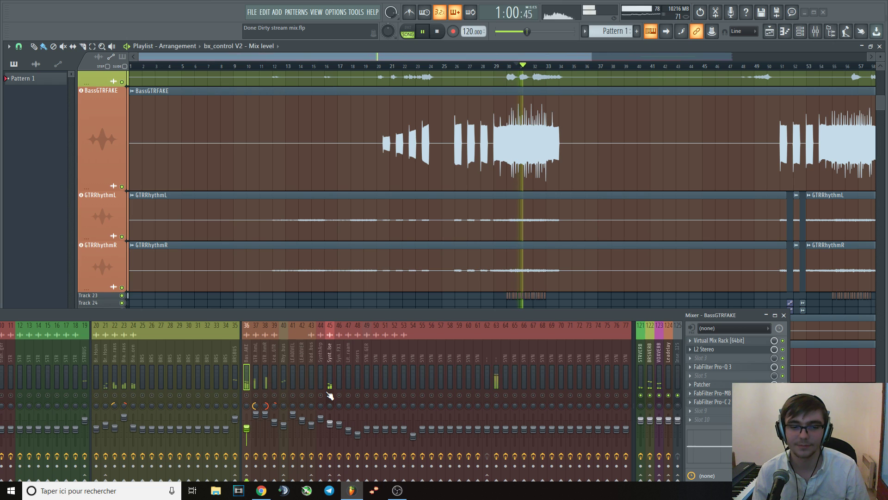
key(space)
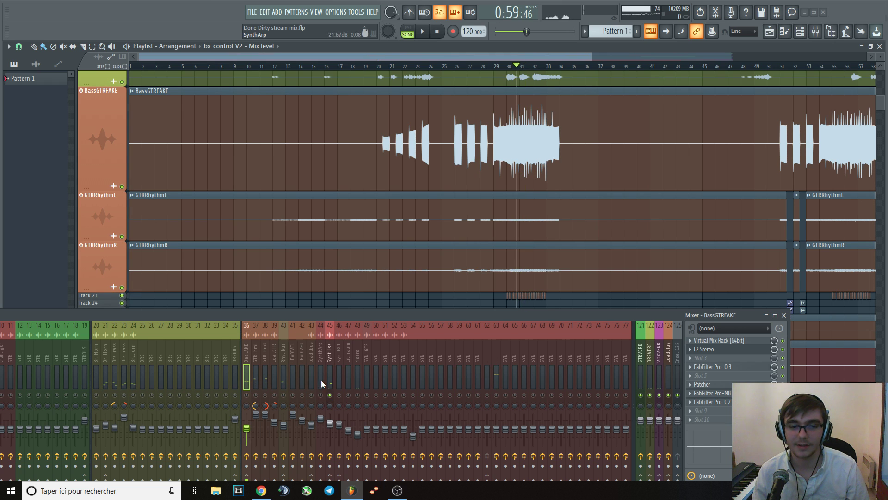
- Solo mixer tracks 39 to 43, add SynthArp to the audible tracks, and play them from about bar 52
scroll(482, 193, down, 2)
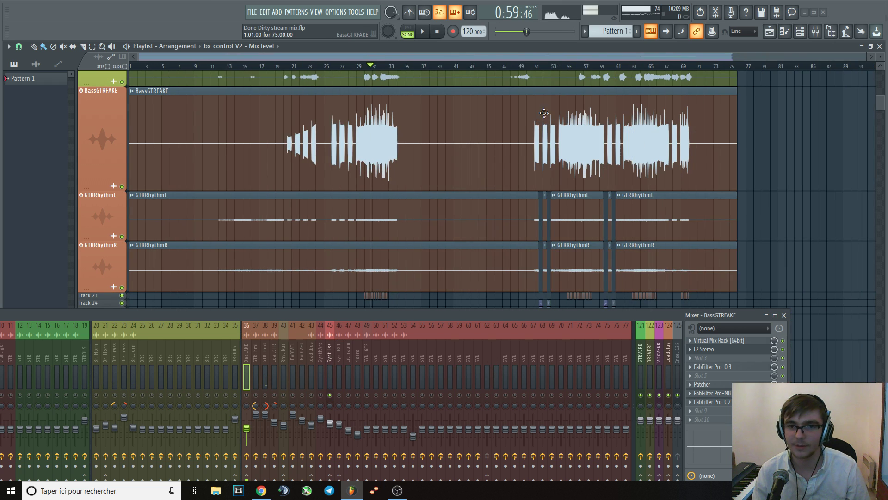
click(544, 66)
key(space)
right_click(275, 395)
click(284, 395)
click(293, 395)
click(302, 395)
click(312, 395)
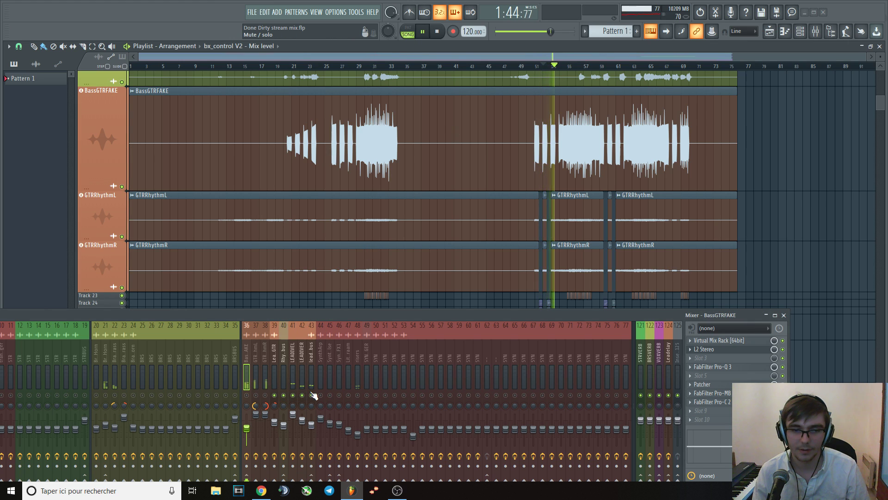
key(space)
click(322, 393)
key(space)
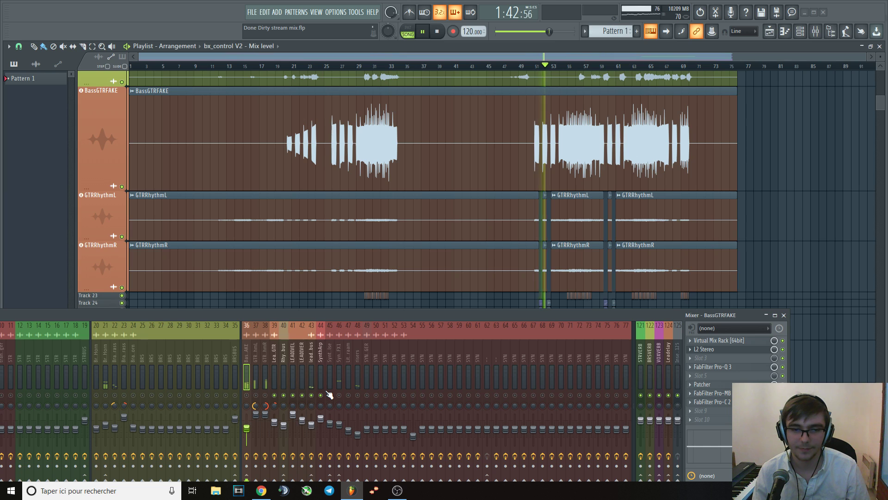
- Restrict the audible guitar tracks to mixer tracks 40 to 43 and stop playback
right_click(324, 394)
right_click(311, 395)
click(303, 395)
click(293, 395)
click(283, 395)
key(space)
- Select and solo SynthSFX1, play from about bar 52, and restore the full mix
click(339, 362)
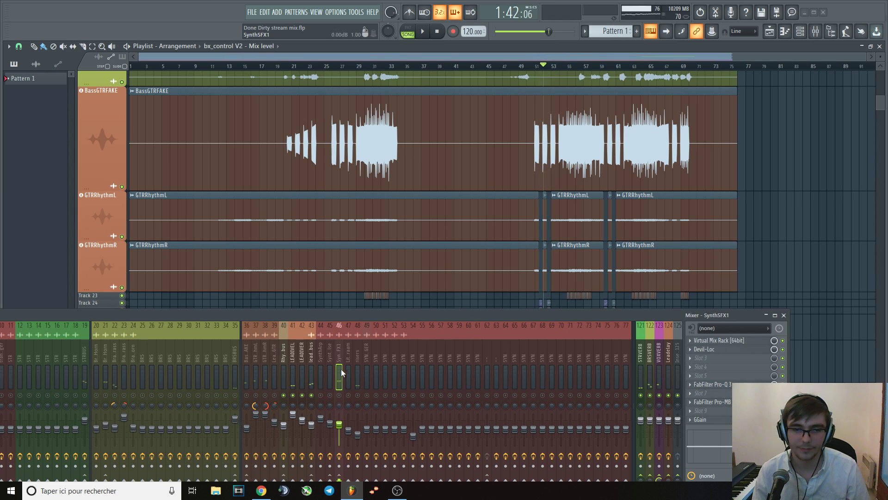
right_click(340, 394)
right_click(340, 394)
right_click(340, 394)
key(space)
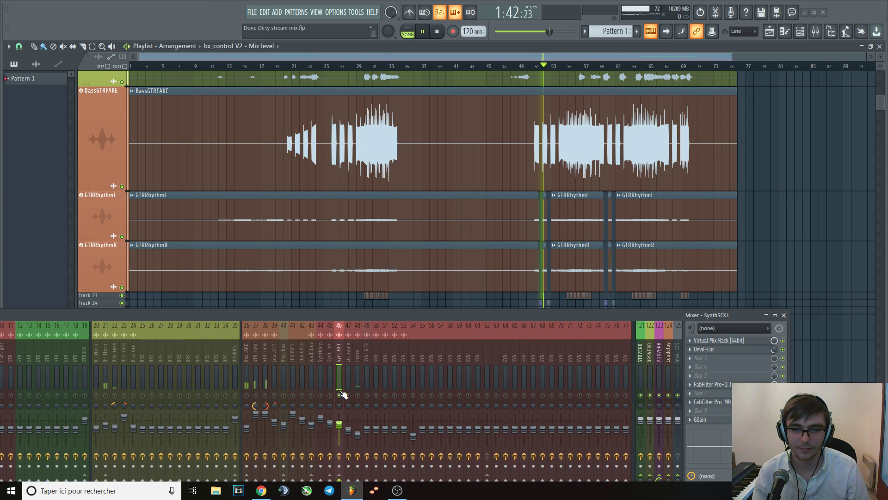
right_click(340, 394)
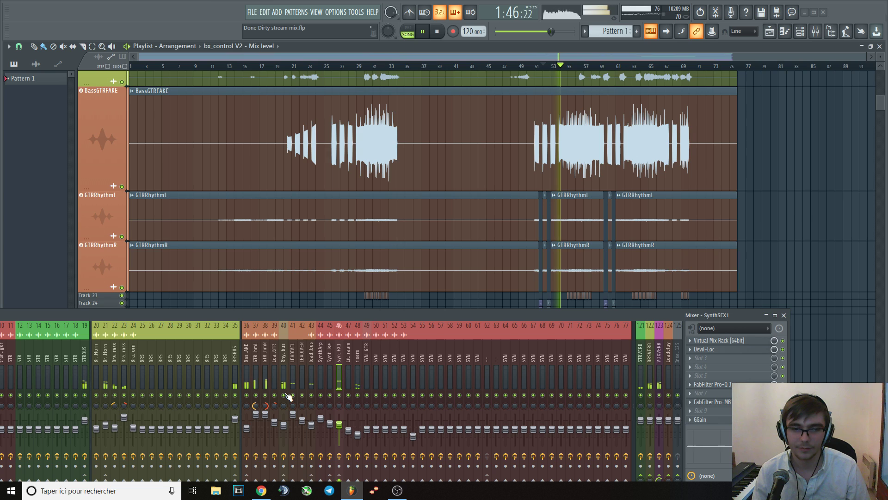
- Solo the lead guitar on mixer track 39 with tracks 40 to 43, and audition it around bar 64 alongside its LeadSynthGTR playlist clip
right_click(275, 394)
drag(284, 394, 311, 395)
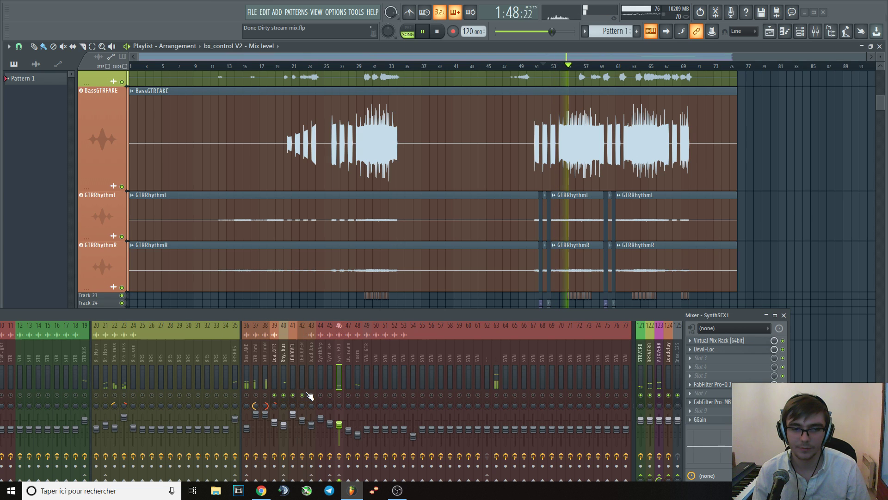
click(593, 66)
click(643, 66)
scroll(586, 140, down, 3)
scroll(648, 169, up, 5)
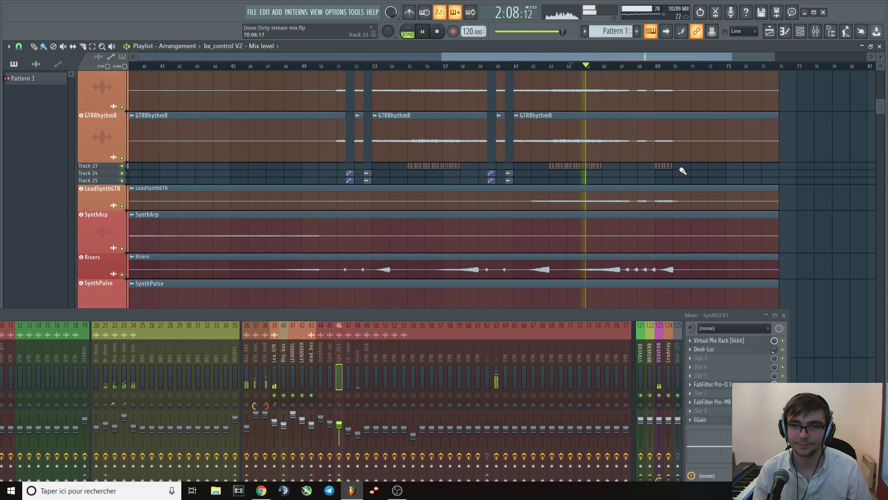
key(space)
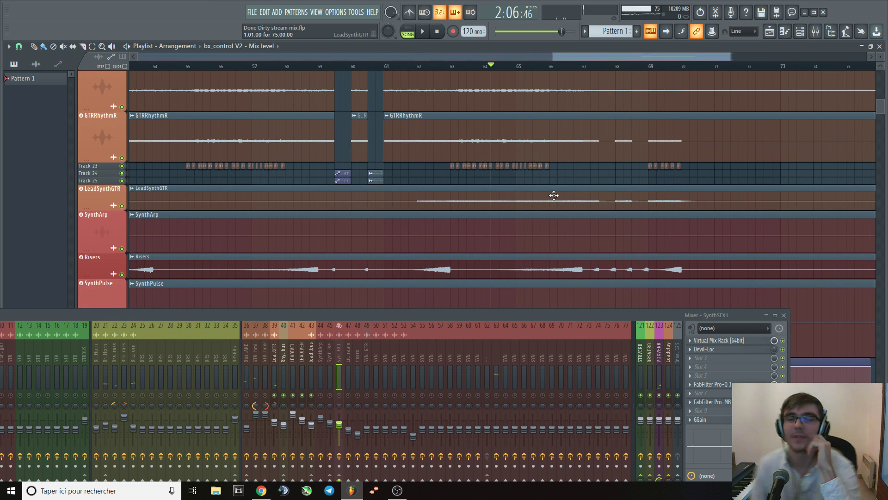
scroll(550, 194, down, 1)
scroll(550, 198, up, 4)
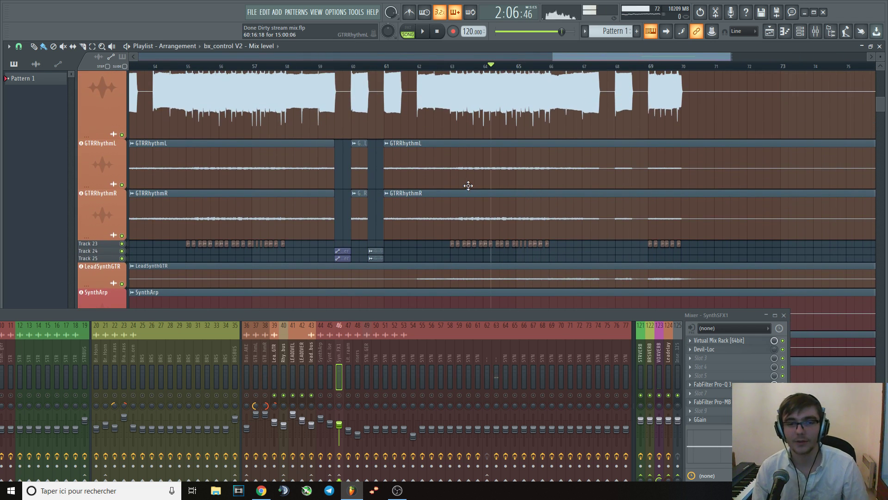
- Enlarge the LeadSynthGTR playlist track and play its lead part from just before bar 62
scroll(468, 186, down, 5)
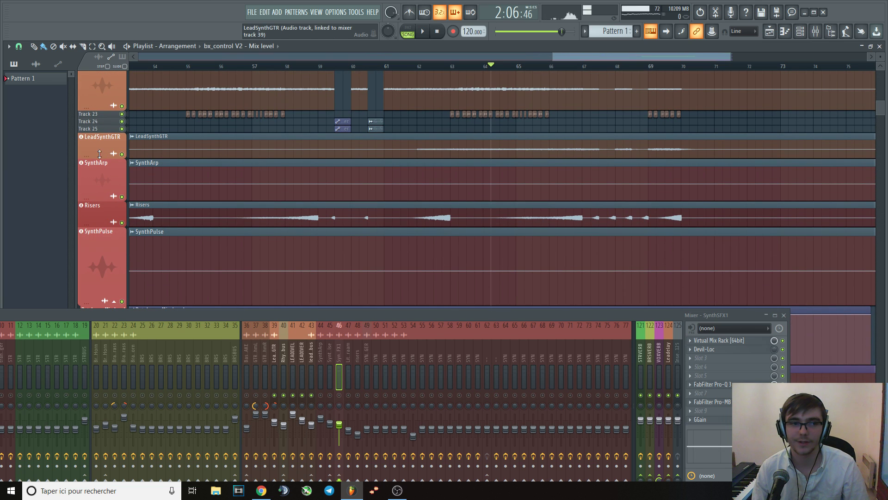
drag(88, 157, 88, 292)
scroll(457, 236, down, 2)
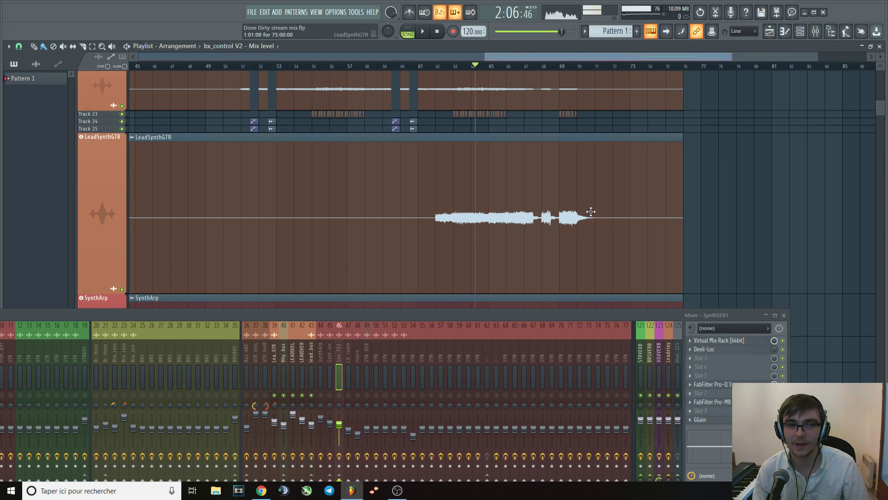
scroll(512, 212, up, 2)
click(355, 66)
key(space)
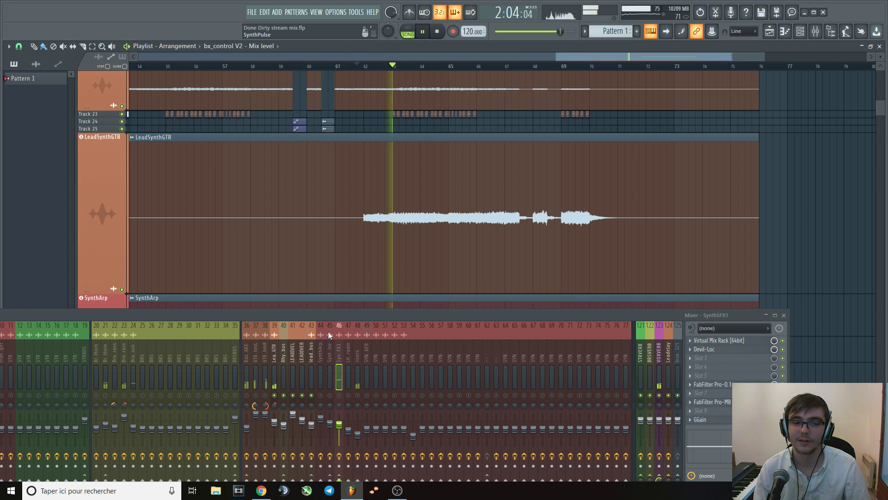
- Select LeadSynthGTR on mixer track 39, reposition the mixer so its send routing shows, and stop playback
click(276, 355)
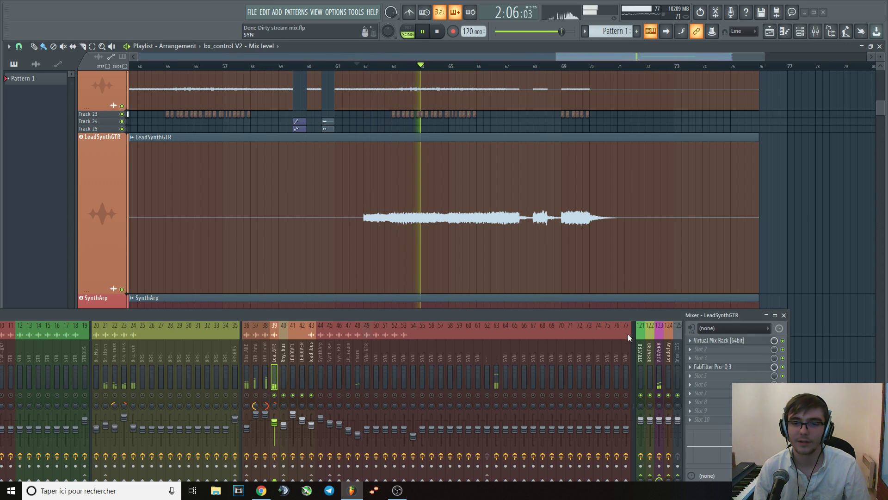
drag(615, 316, 647, 240)
key(space)
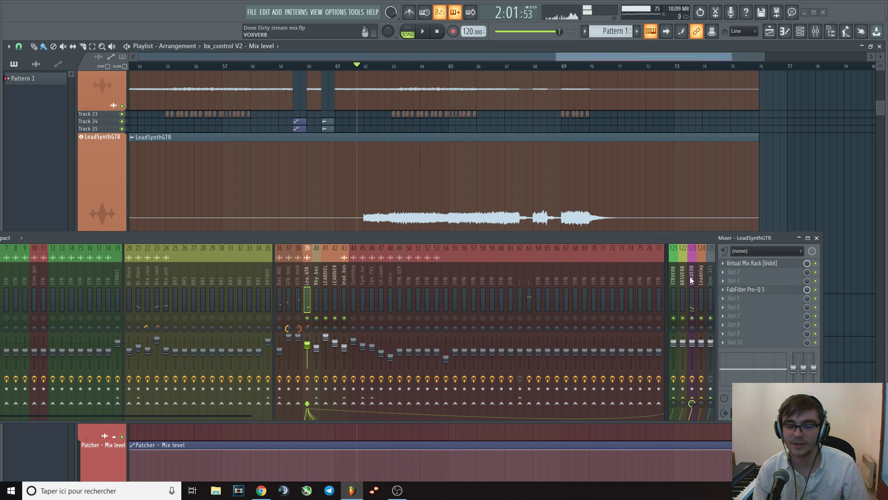
- Open FabFilter Pro-Q 3 on LeadSynthGTR and examine its EQ curve and dynamic band during repeated playback
click(745, 289)
drag(465, 241, 467, 394)
key(space)
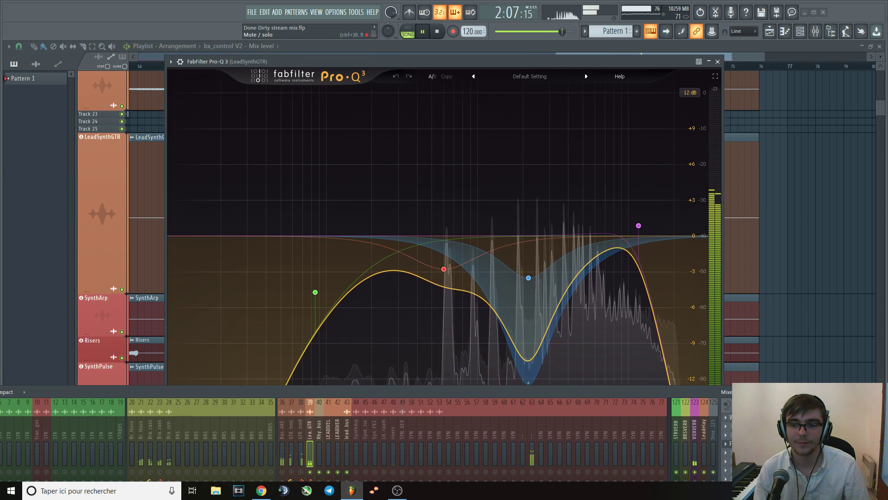
key(space)
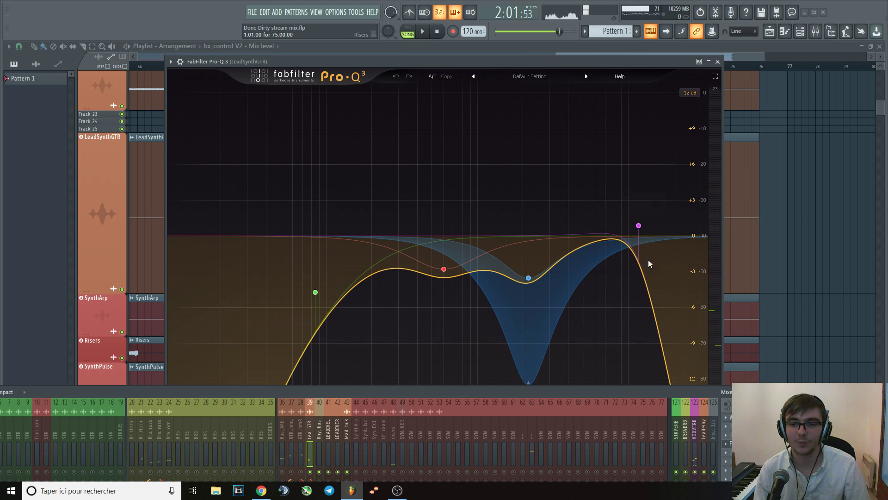
mouse_move(638, 247)
key(space)
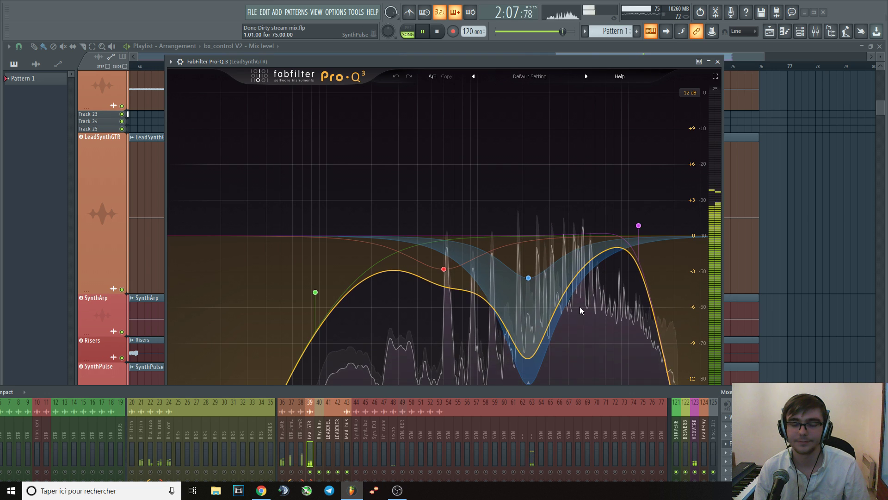
key(space)
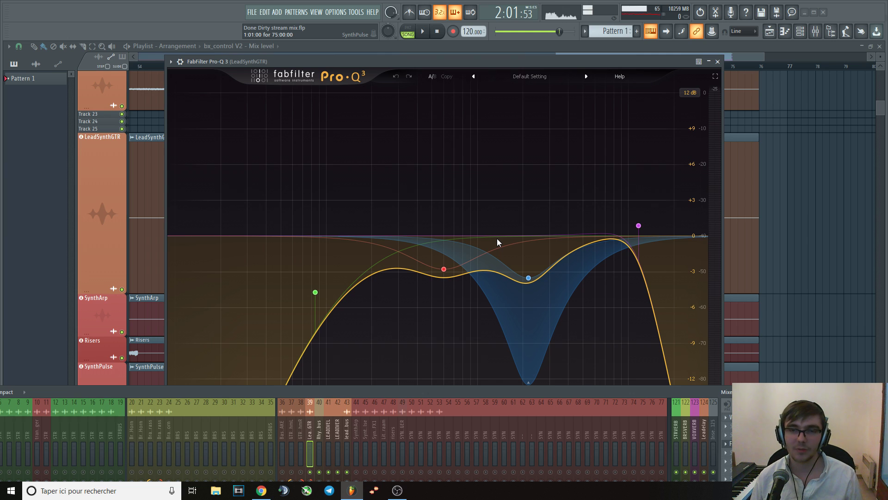
click(718, 62)
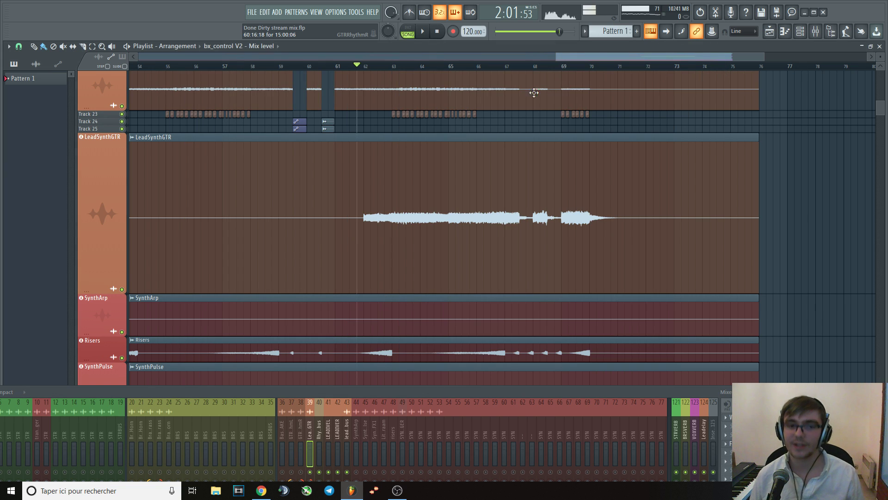
- Play the full mix from just before bar 62, briefly solo LeadSynthGTR for comparison, restore all tracks and stop
key(space)
drag(413, 391, 384, 295)
key(space)
key(space)
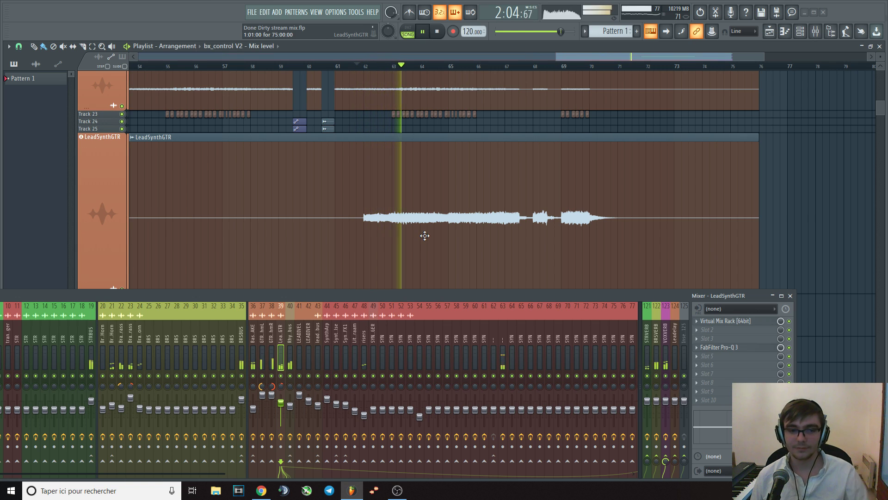
right_click(282, 375)
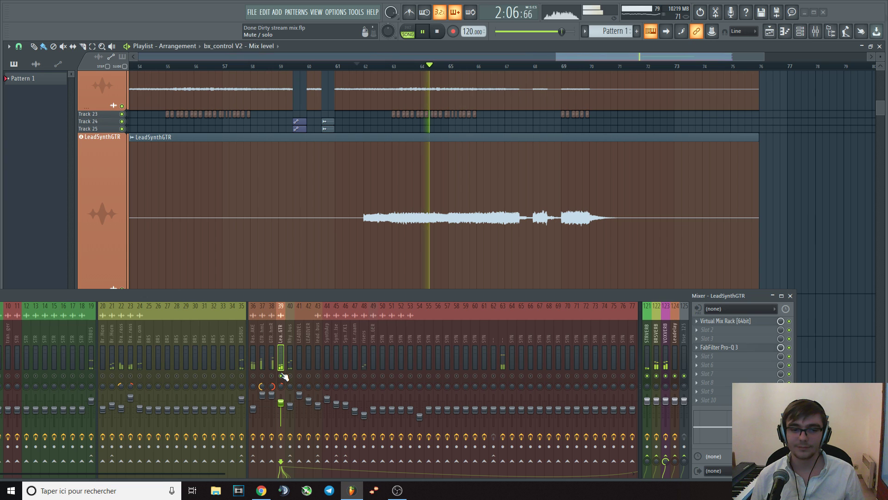
right_click(282, 375)
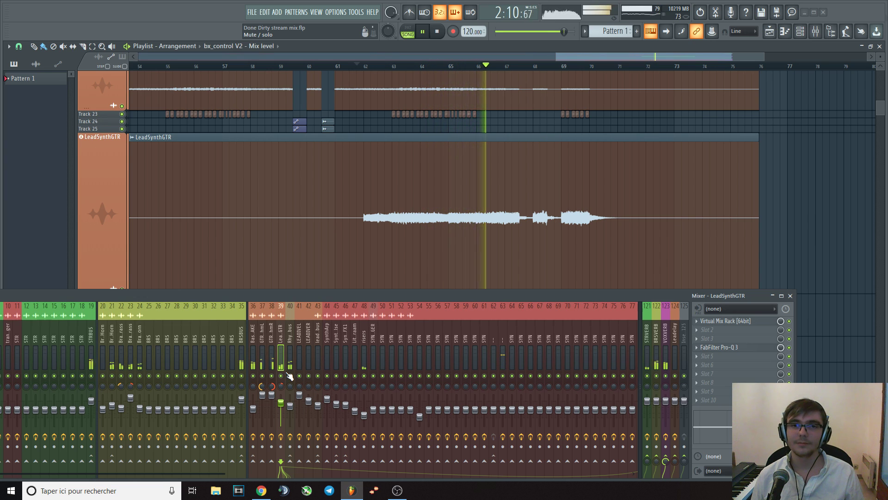
key(space)
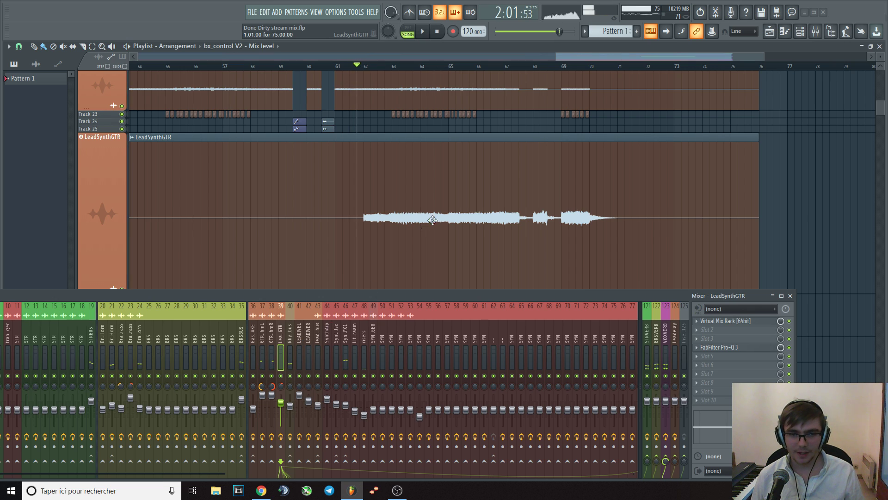
- Solo the lead guitar tracks 41 to 43 and play the Track 24 and 25 clips from about bar 51
scroll(341, 187, up, 2)
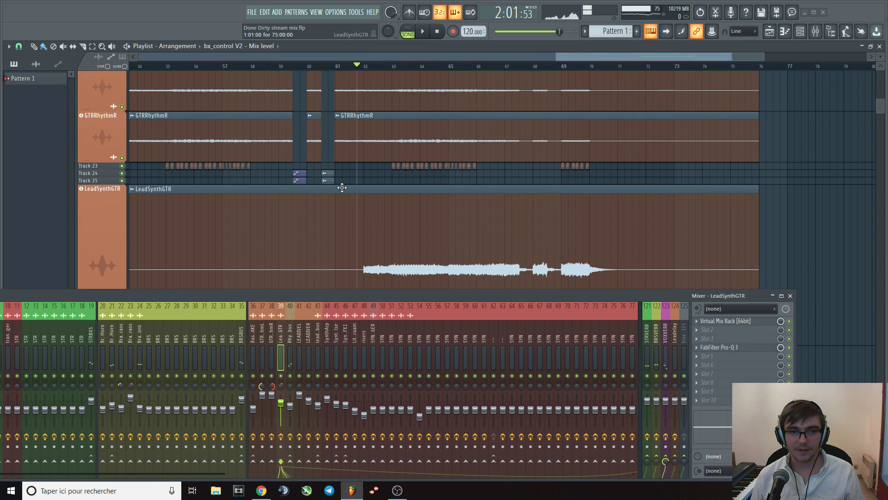
click(289, 66)
scroll(365, 183, down, 3)
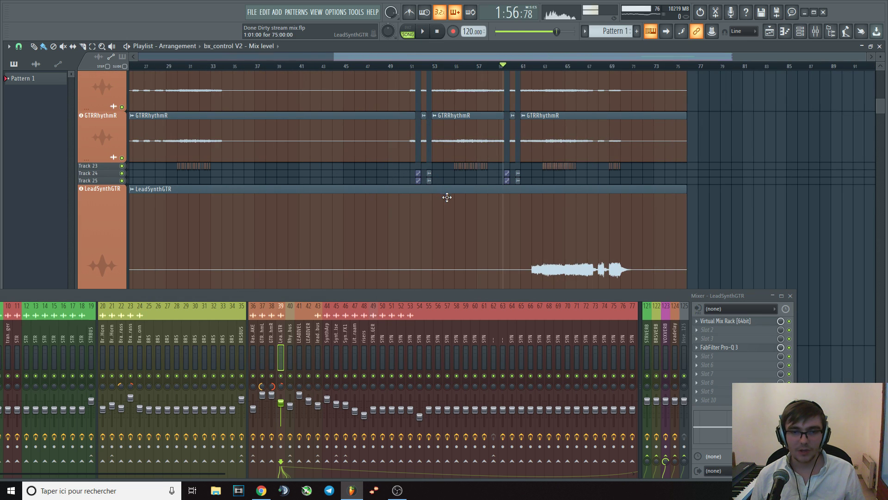
scroll(426, 198, up, 4)
scroll(379, 212, up, 2)
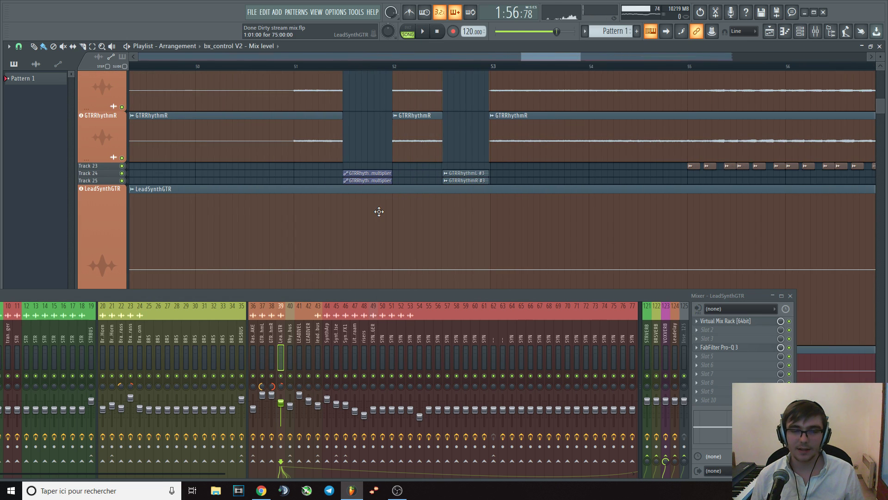
scroll(452, 178, down, 2)
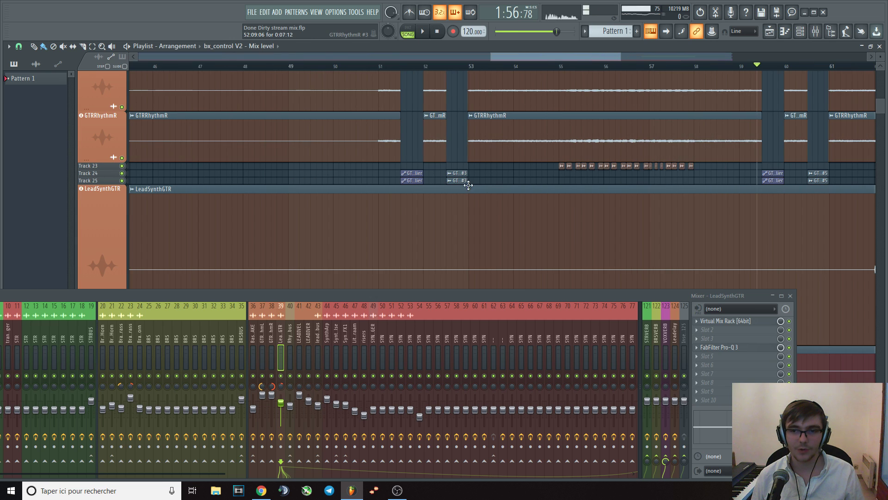
click(396, 70)
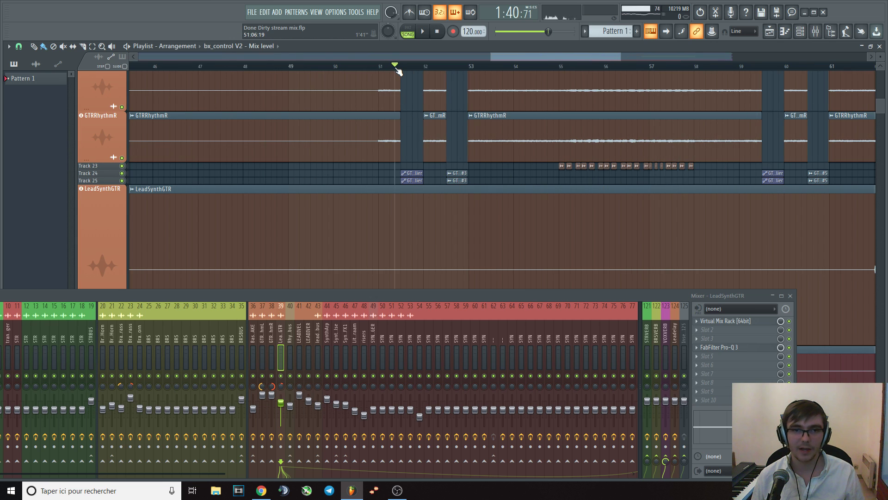
click(309, 376)
key(space)
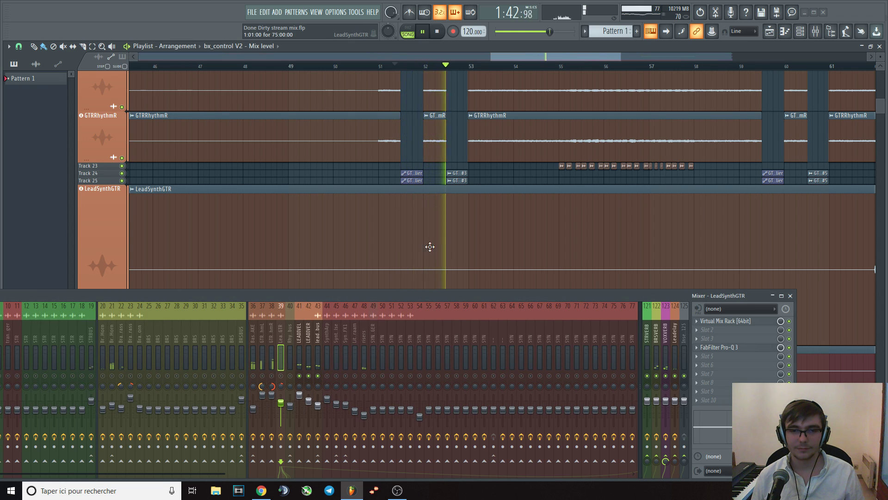
key(space)
key(space)
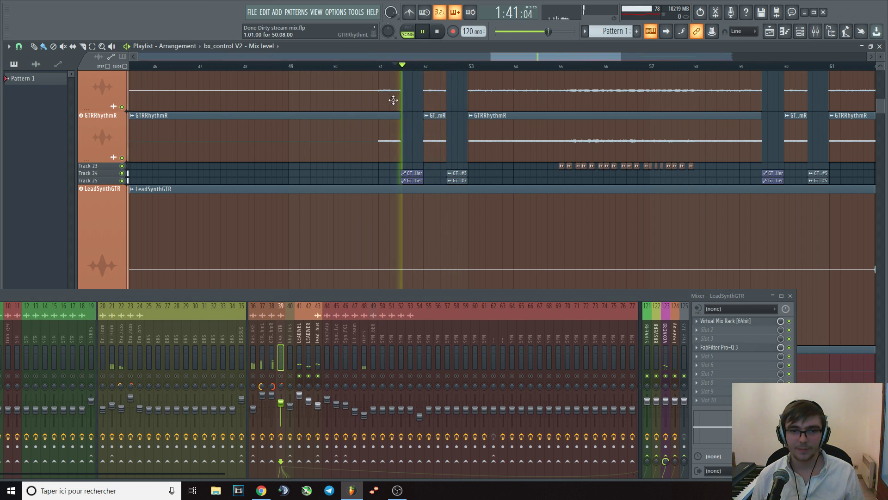
- Increase the height of playlist Tracks 24 and 25 and audition their second set of clips from about bar 59
drag(97, 184, 99, 206)
scroll(259, 185, down, 3)
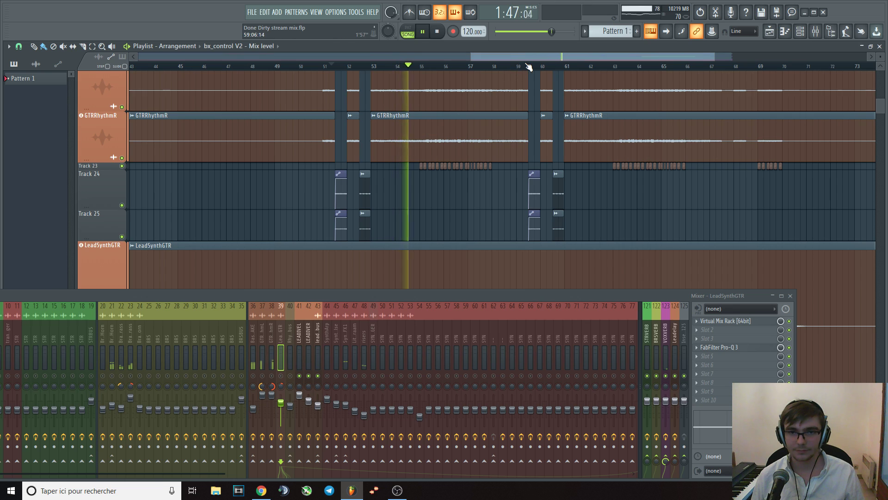
click(528, 67)
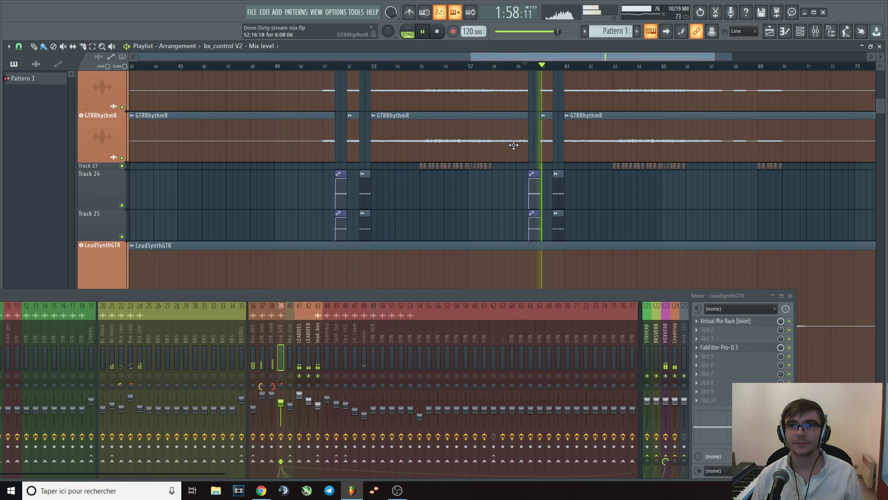
key(space)
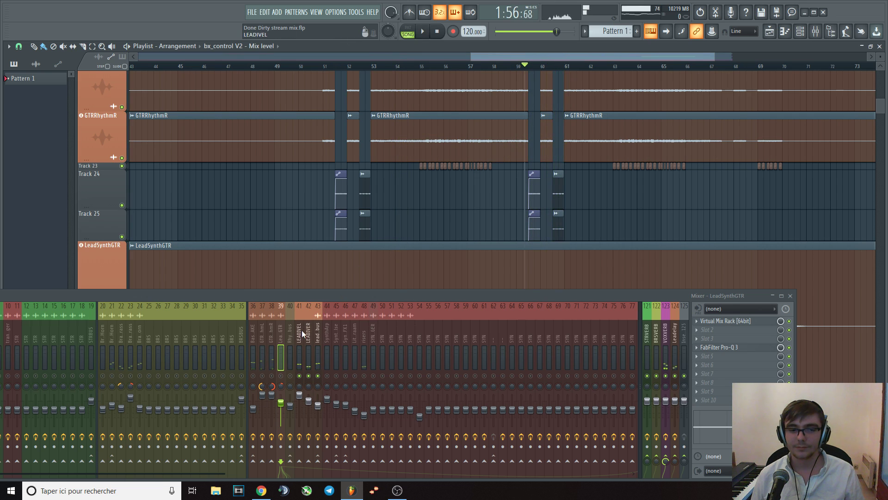
- Examine the effect slots of LEADIVEL and LEADIVER on mixer tracks 41 and 42, and play them from about bar 51
click(336, 66)
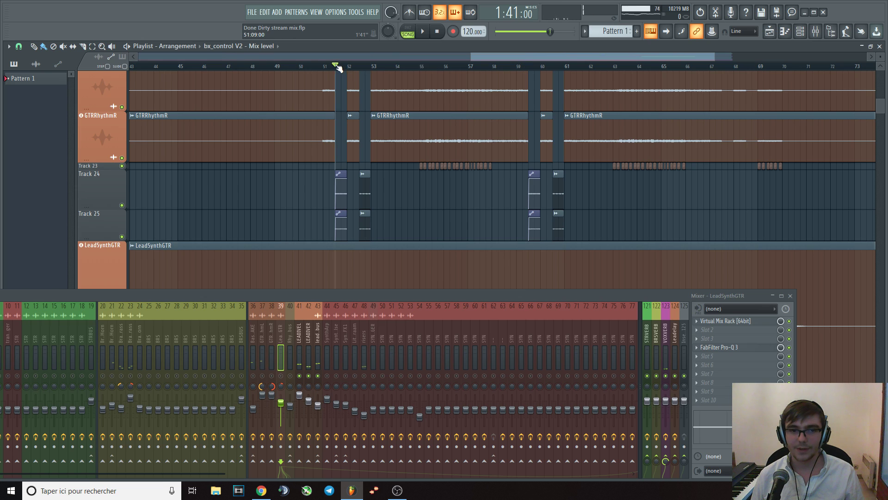
click(317, 339)
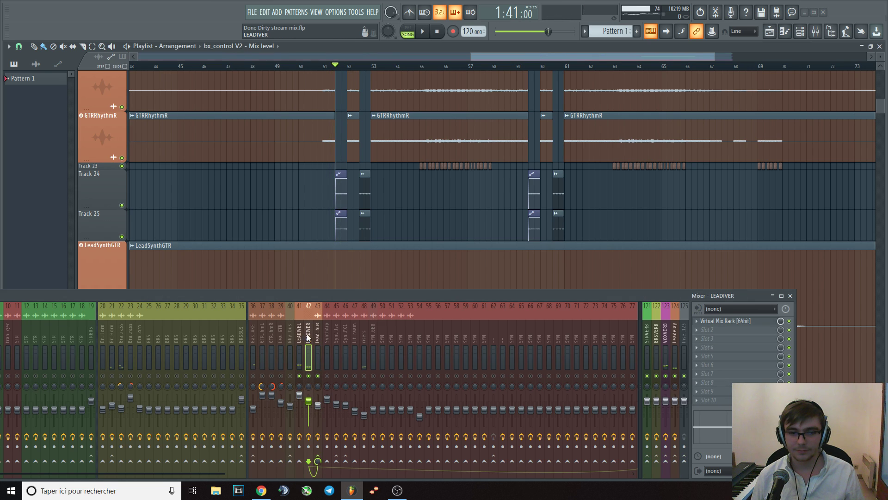
click(308, 337)
click(301, 336)
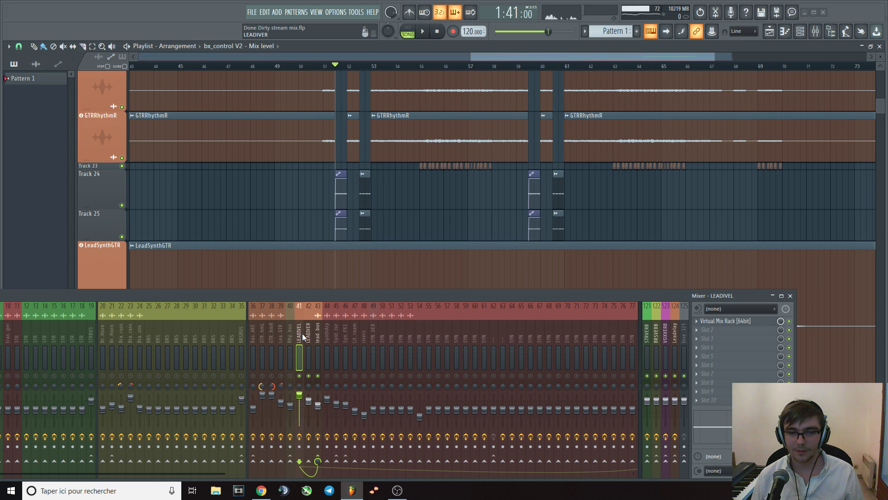
click(308, 337)
key(space)
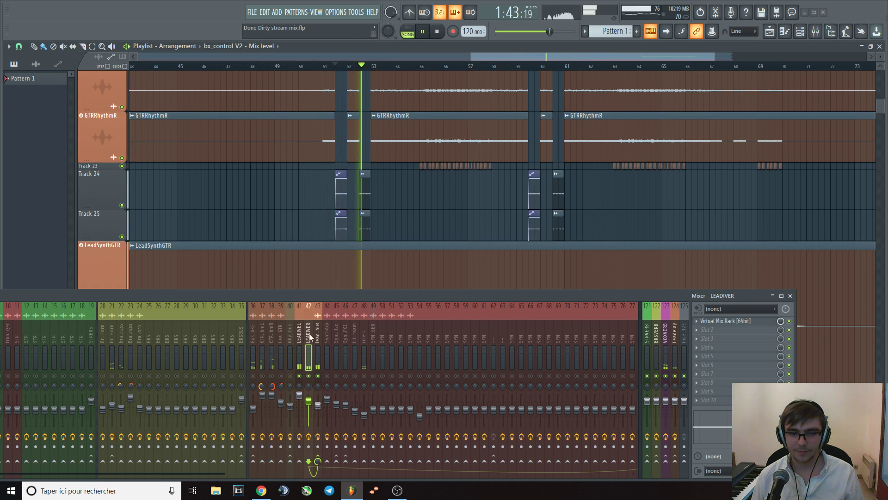
key(space)
- Select leadivebus on mixer track 43 to view its effects and audition it from about bar 51
click(318, 335)
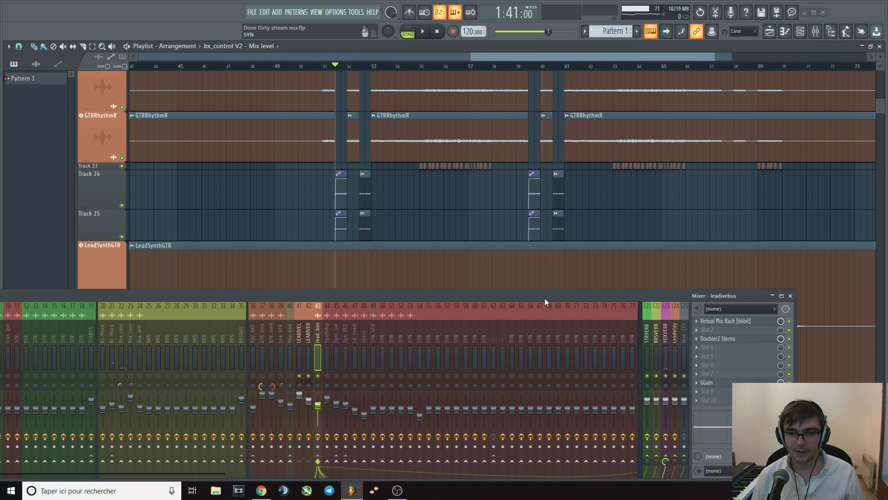
click(336, 66)
key(space)
key(space)
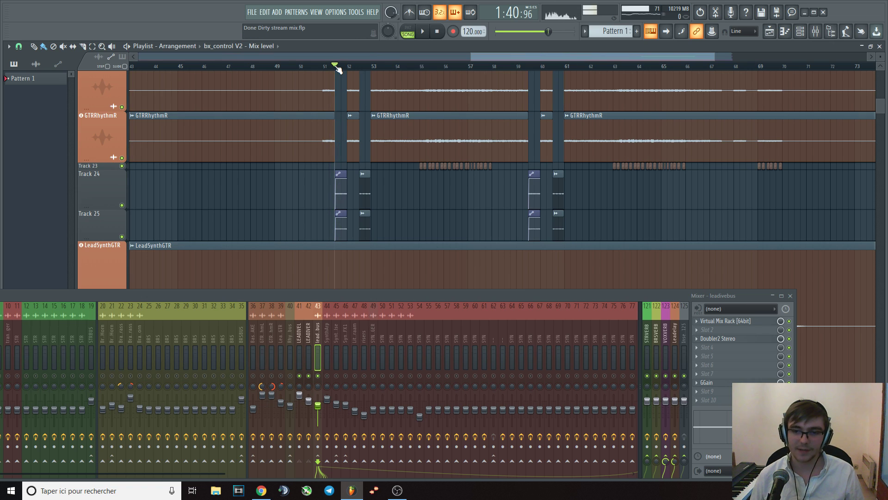
- Select the Leadelay send on mixer track 124 and audition its H-Delay from about bars 51 and 59
click(675, 330)
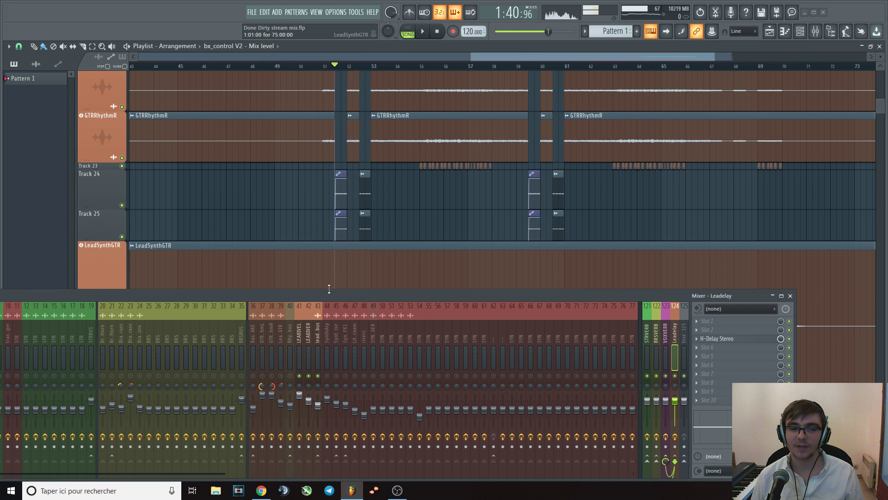
click(336, 67)
key(space)
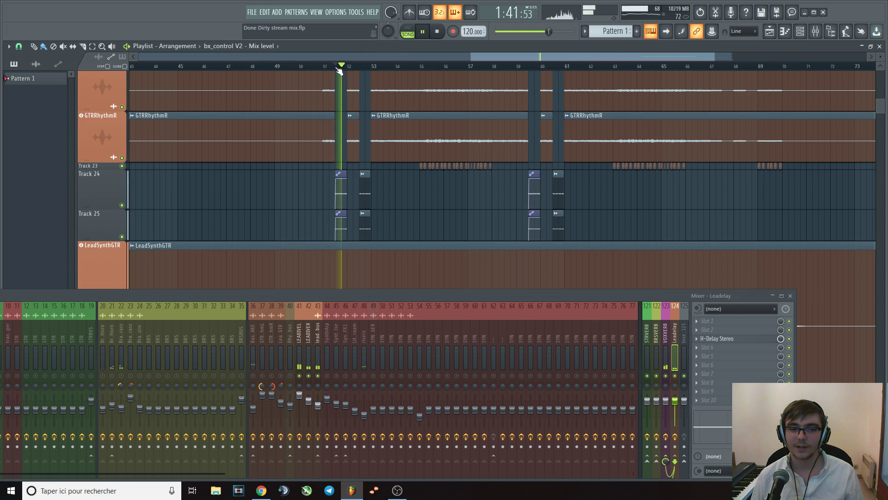
key(space)
click(531, 67)
key(space)
key(space)
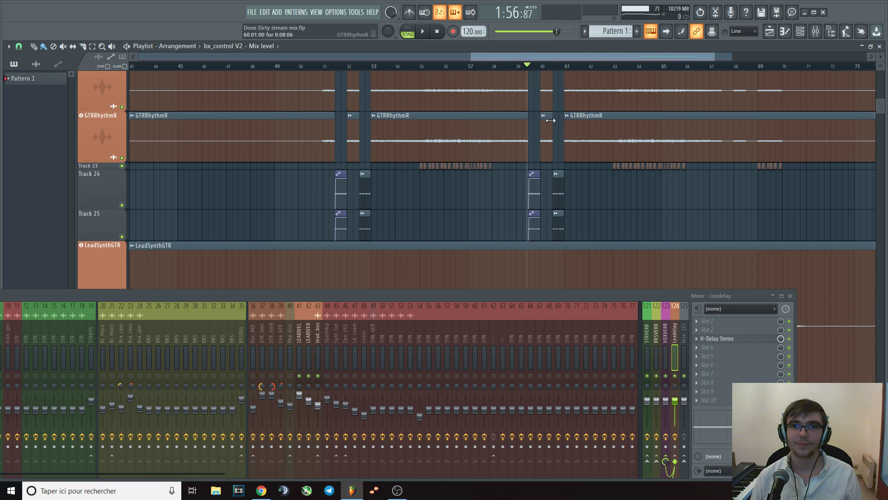
key(space)
key(space)
- Check the effects and sends of leadivebus and the effect chain of the VOXVERB send on mixer track 123
click(315, 341)
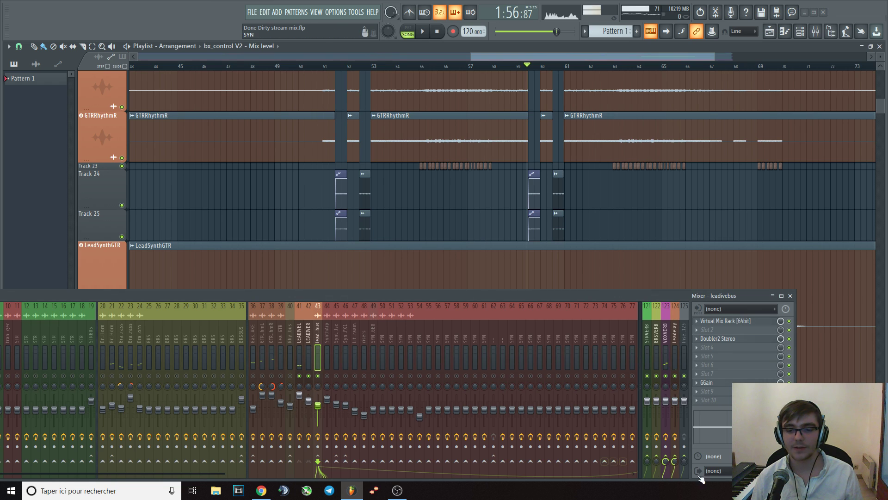
click(666, 339)
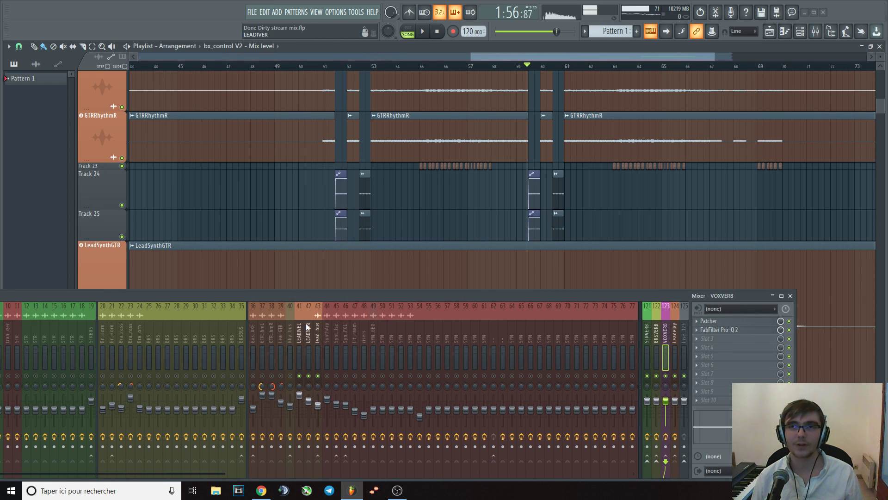
- Save the project and play the soloed lead guitar tracks from about bar 52
key(ctrl+s)
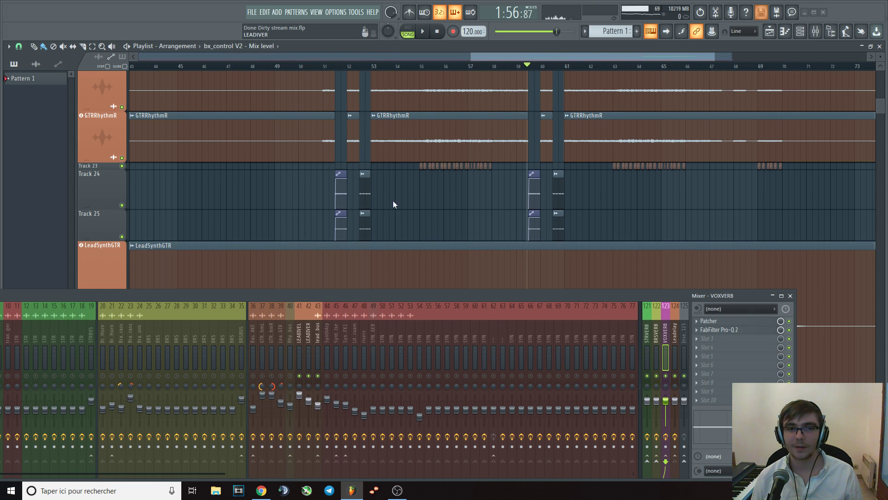
click(359, 68)
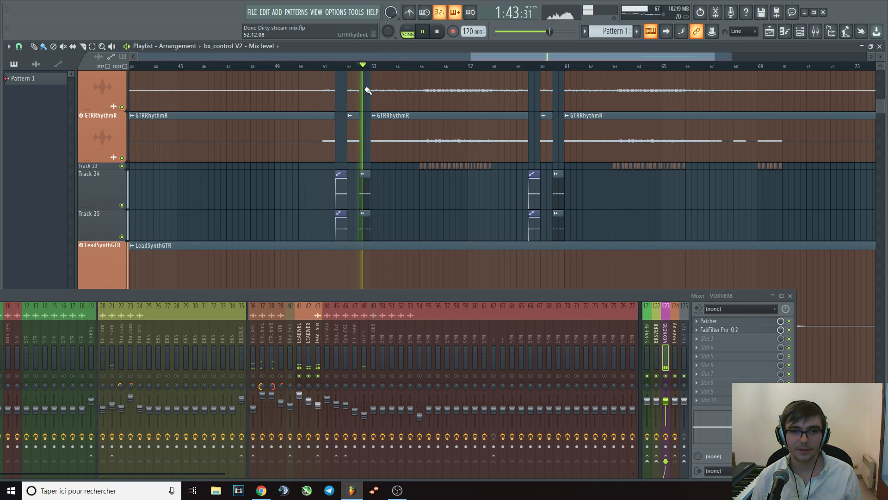
key(space)
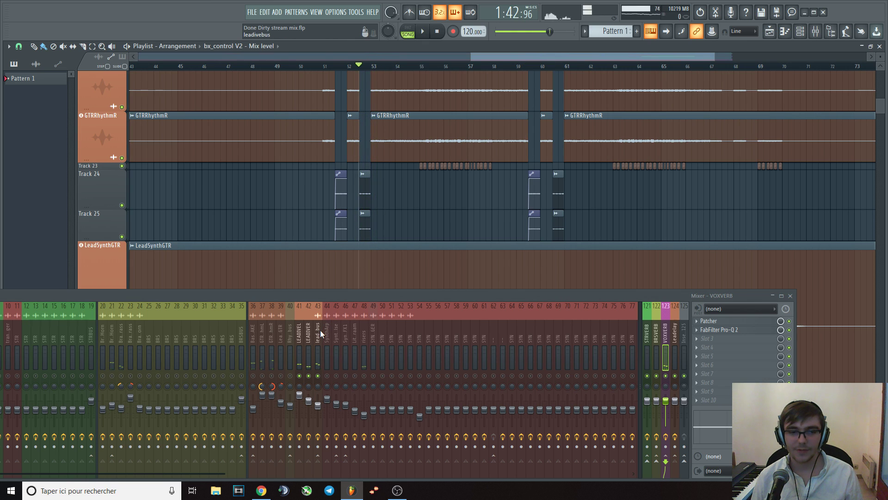
- Select leadivebus on mixer track 43 and make playlist Track 25 taller around bar 52
click(319, 332)
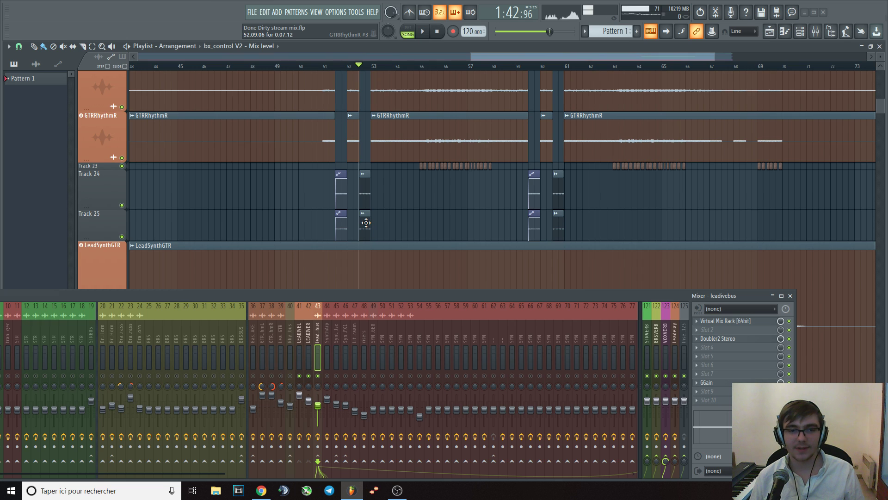
scroll(359, 193, up, 10)
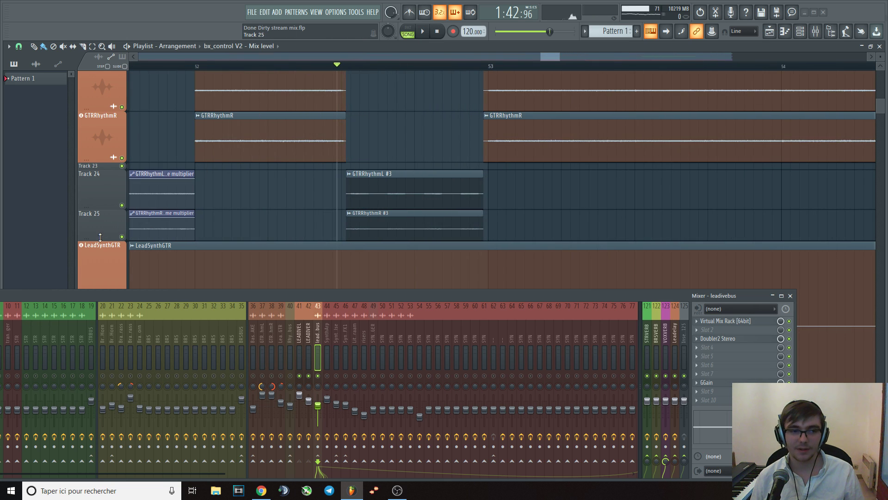
drag(100, 240, 98, 269)
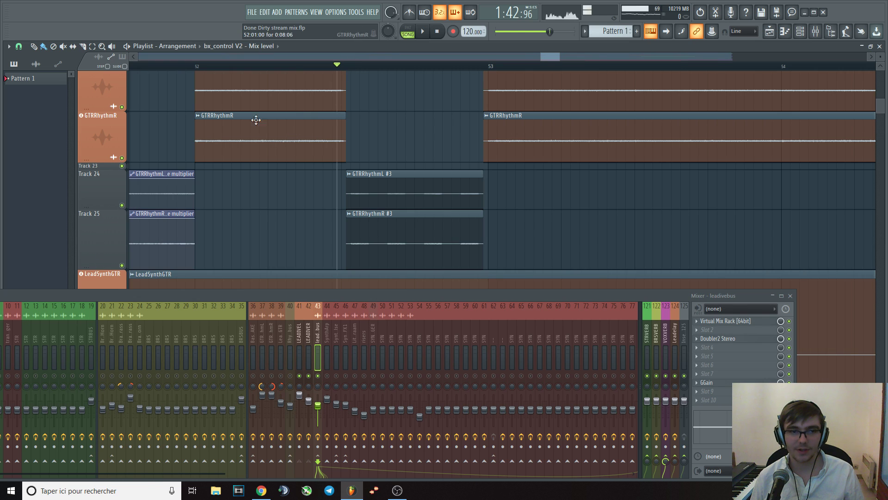
- Solo playlist Tracks 24 and 25 in turn and audition each from about bar 52
right_click(122, 206)
key(space)
key(space)
scroll(217, 218, down, 2)
right_click(122, 214)
key(space)
key(space)
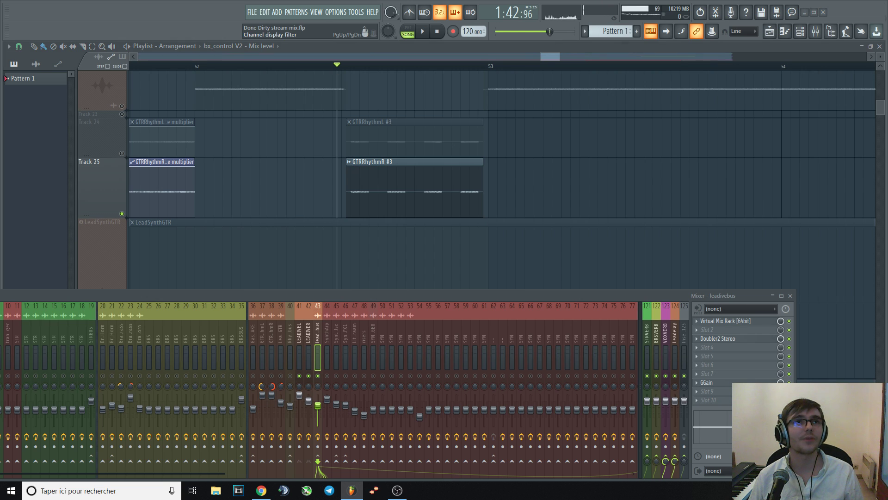
key(space)
key(space)
- Examine the precomputed effects in the GTRRhythmR #3 clip's channel settings, including the ring modulation mix and frequency
double_click(476, 166)
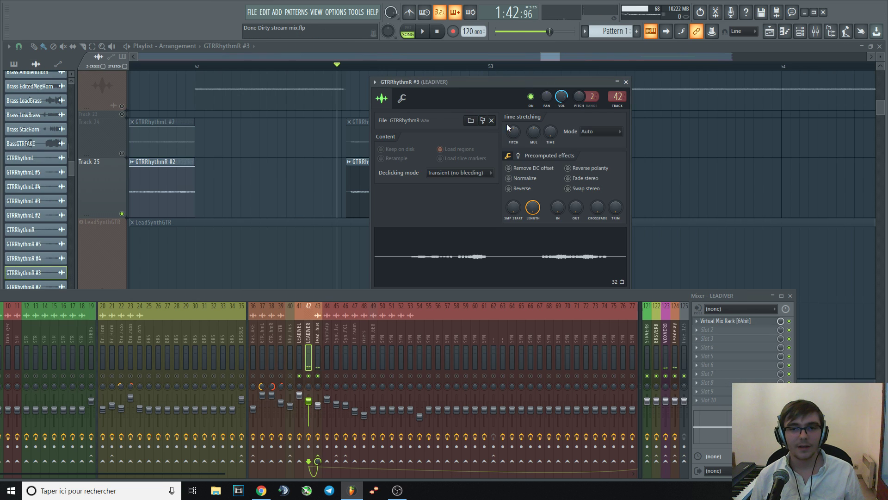
drag(526, 83, 430, 83)
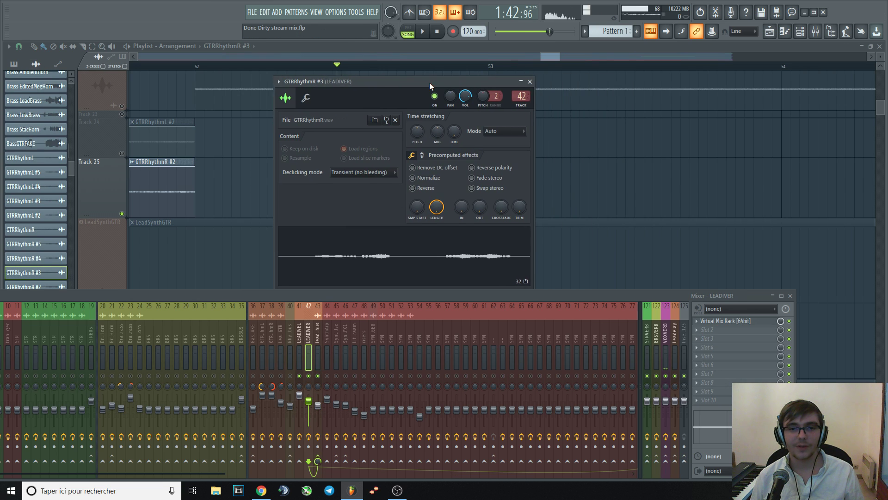
click(426, 156)
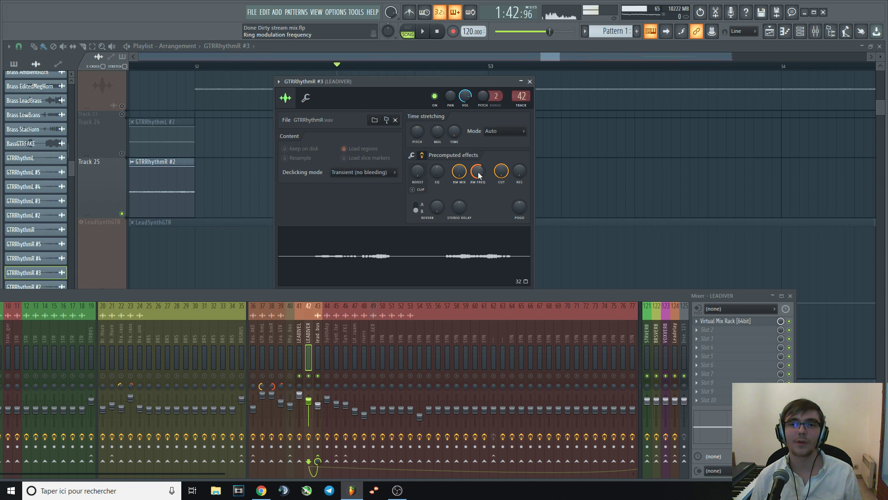
click(530, 81)
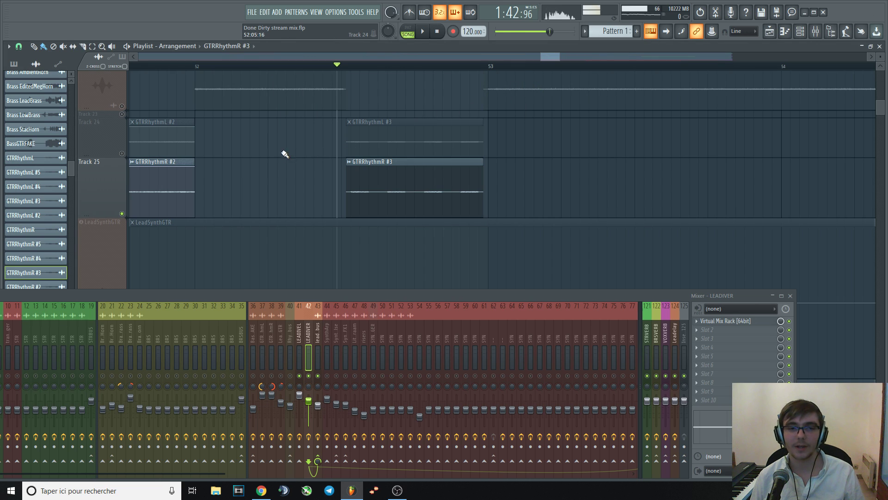
- Solo playlist Track 24 and audition the GTRRhythmL #3 clip several times
right_click(122, 153)
key(space)
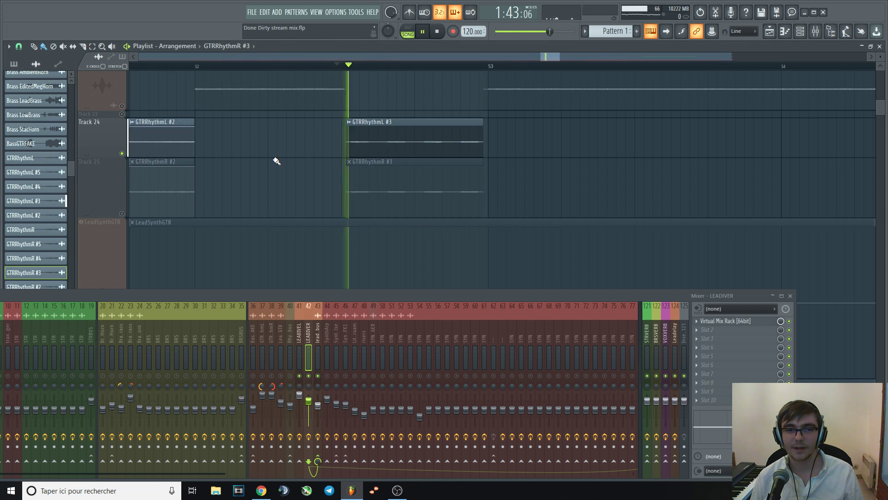
key(space)
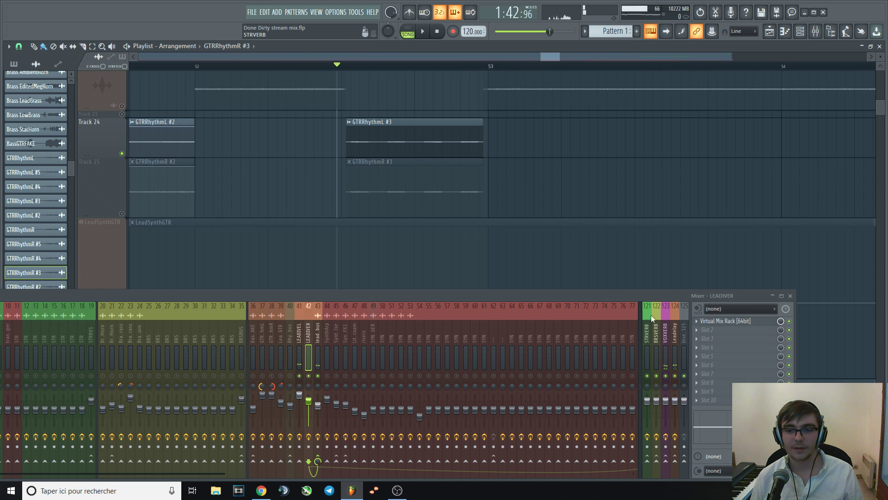
key(space)
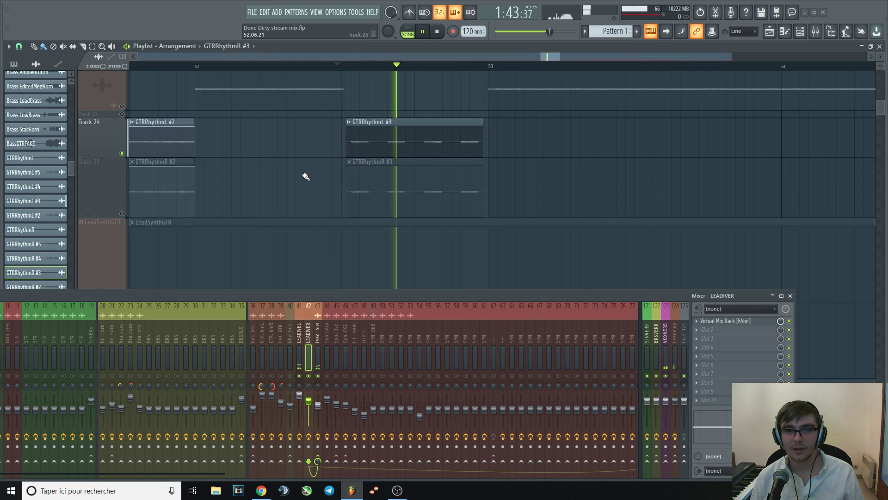
key(space)
key(space)
key(space)
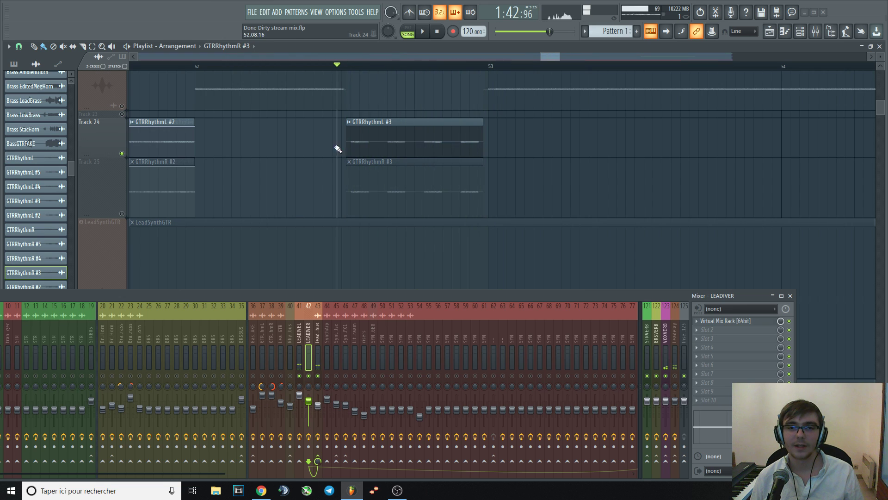
- Solo playlist Track 25 to hear GTRRhythmR #3, and play it again together with Track 24 unmuted
right_click(122, 214)
key(space)
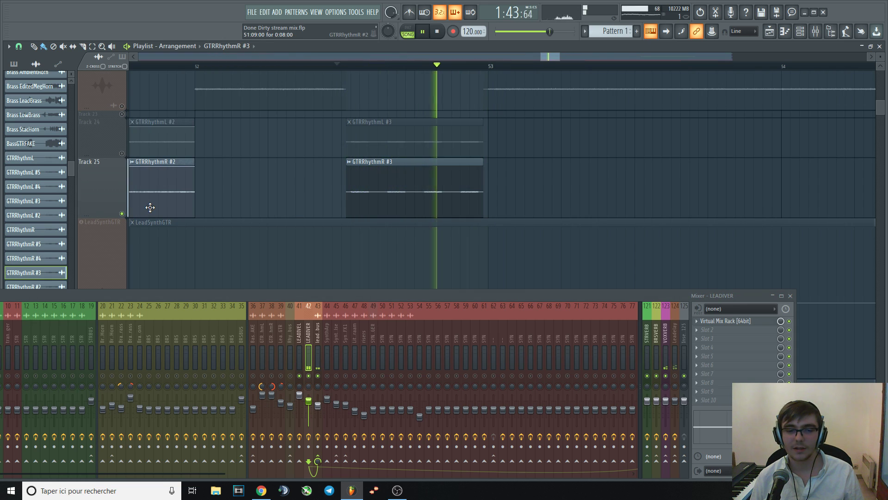
key(space)
click(122, 153)
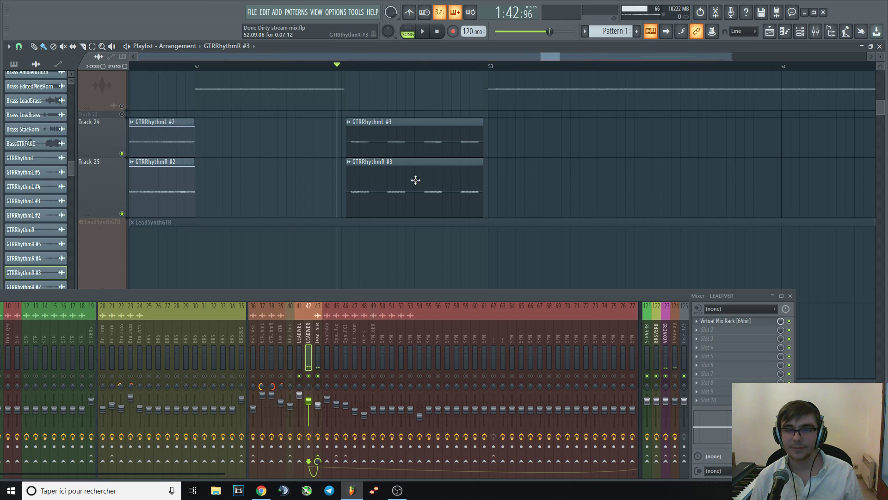
key(space)
key(space)
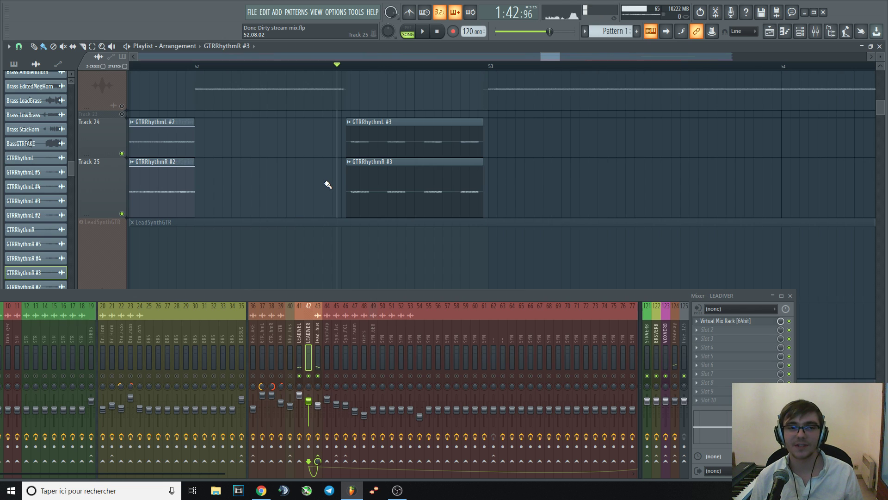
- Compare Track 24 soloed against Tracks 24 and 25 together by replaying the #3 guitar clips
right_click(122, 153)
key(space)
key(space)
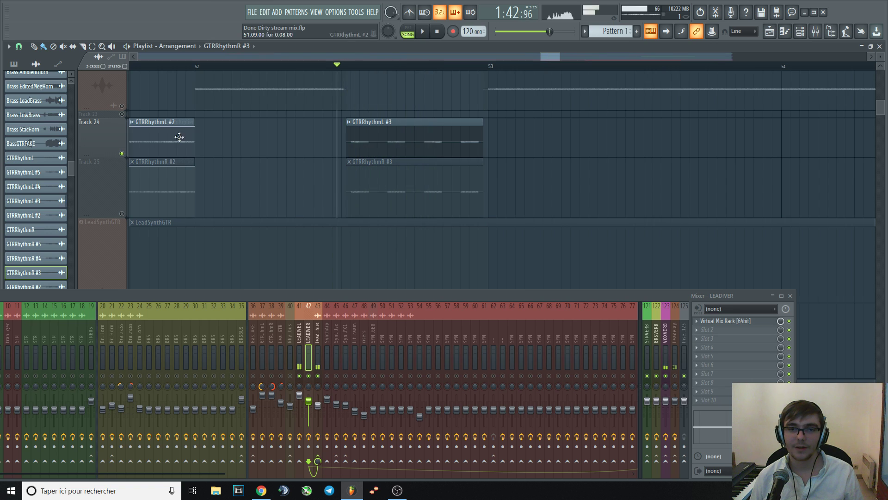
key(space)
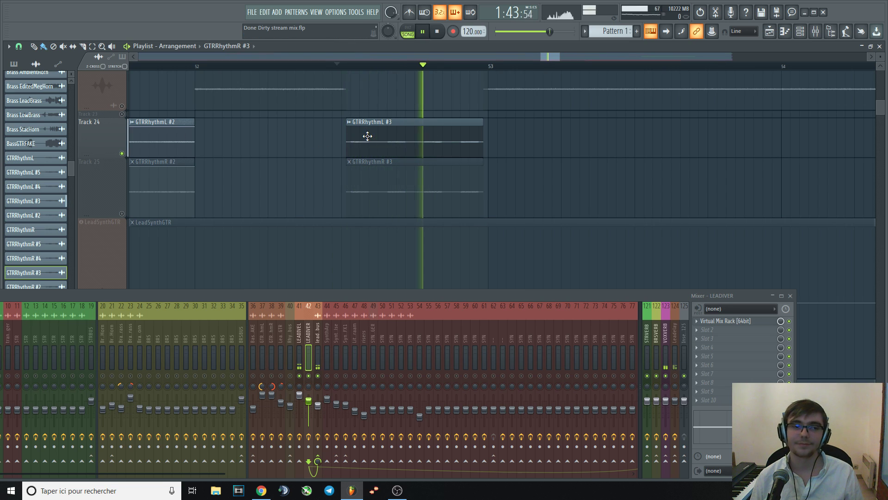
key(space)
click(121, 214)
key(space)
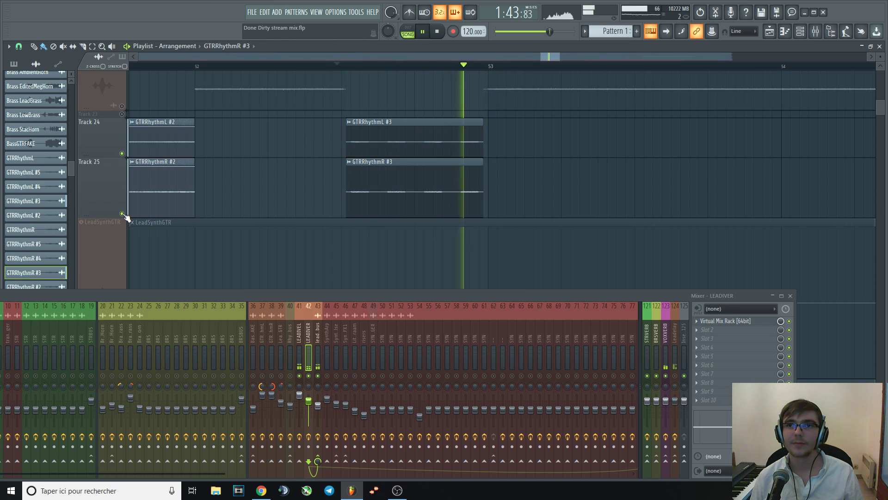
key(space)
key(space)
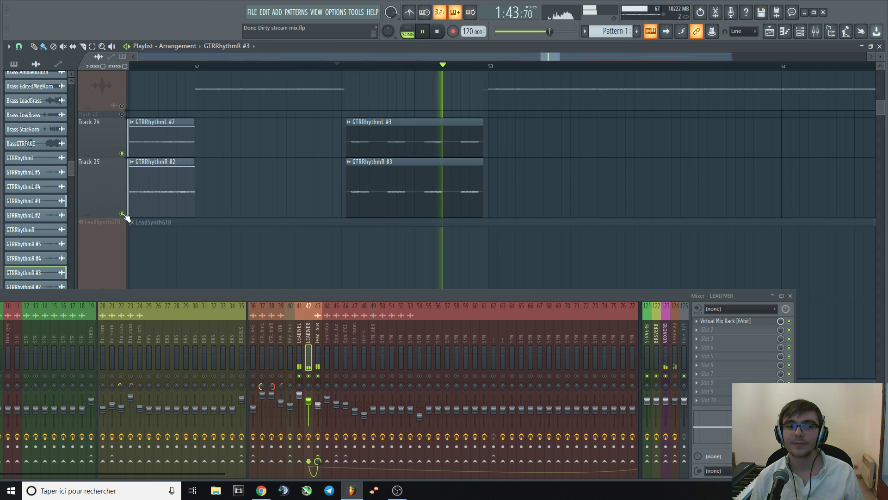
key(space)
- Mute and unmute playlist Track 25, replaying the passage from about bar 52 each time
click(122, 214)
key(space)
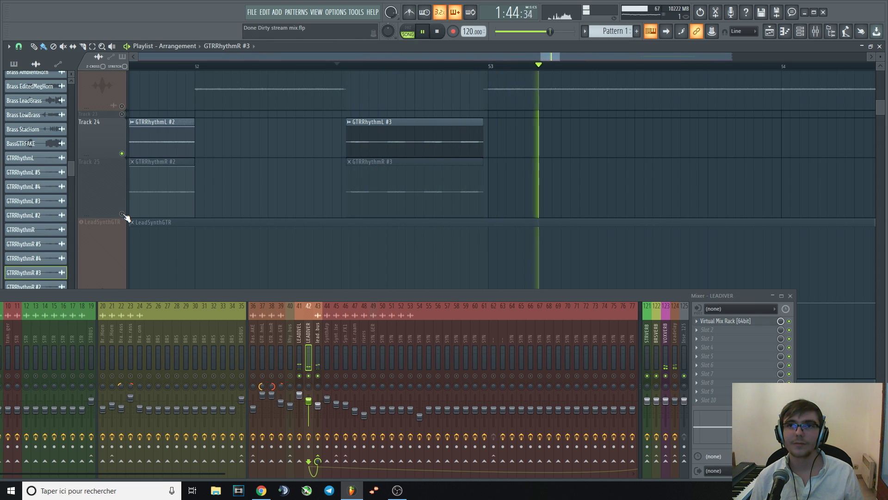
key(space)
click(121, 214)
key(space)
key(space)
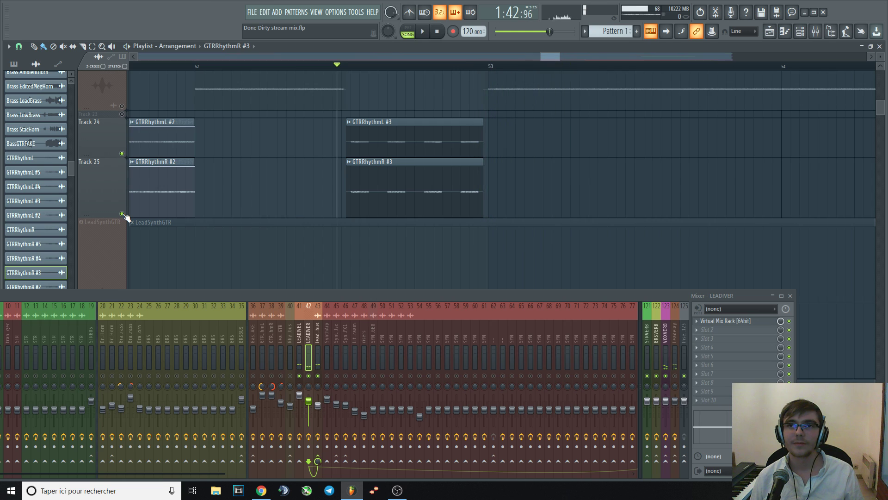
- Solo playlist Track 25 briefly, restore all playlist tracks and play them from about bar 52
right_click(122, 213)
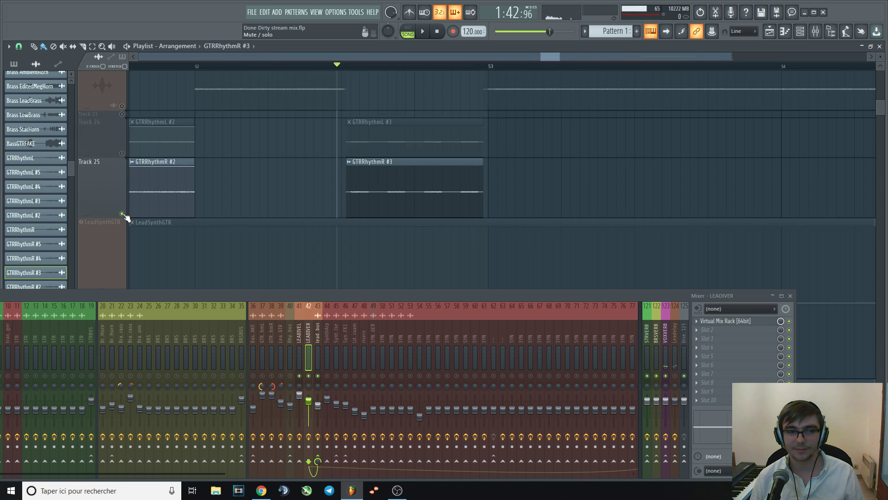
right_click(122, 213)
key(space)
key(space)
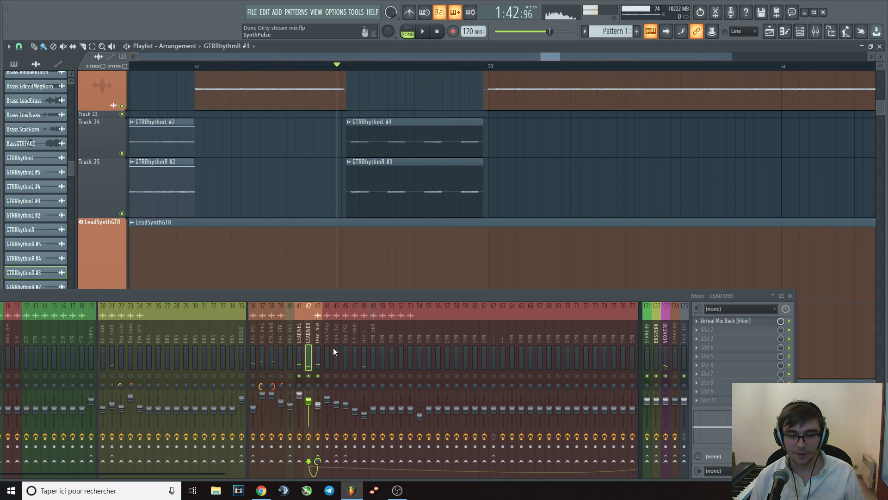
- Make the LeadSynthGTR playlist track shorter and unsolo the mixer so every track is active
scroll(320, 184, down, 3)
scroll(314, 183, down, 3)
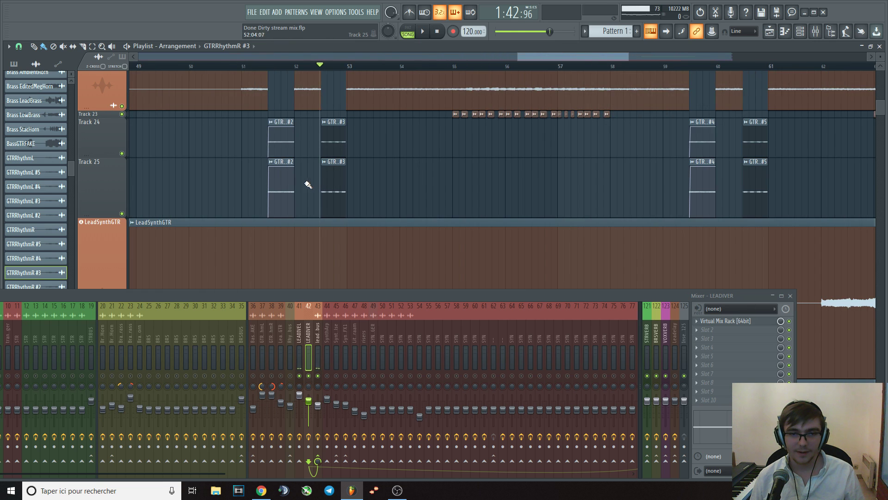
scroll(172, 195, down, 3)
drag(117, 246, 116, 140)
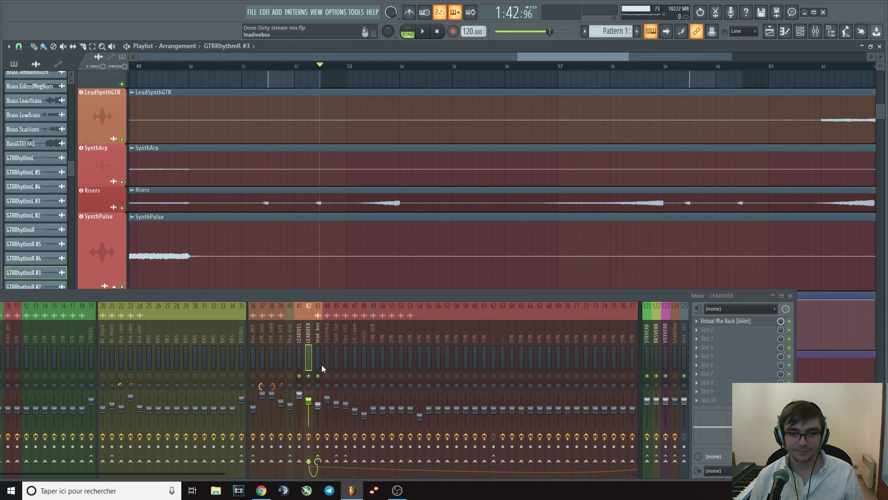
right_click(327, 376)
right_click(327, 375)
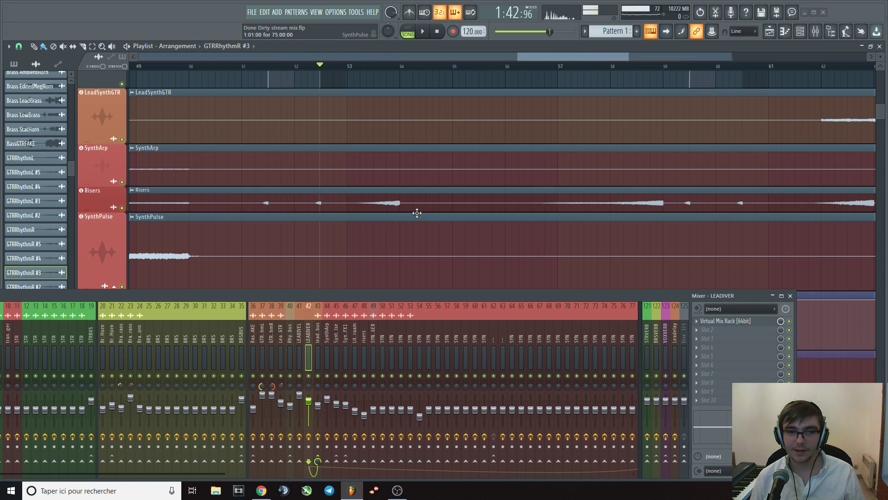
- Play the full mix from about bar 52
scroll(416, 211, down, 5)
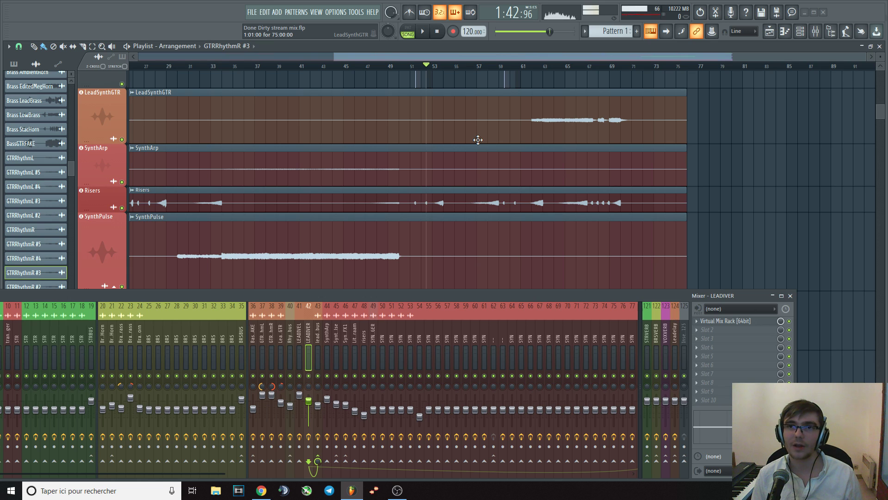
key(space)
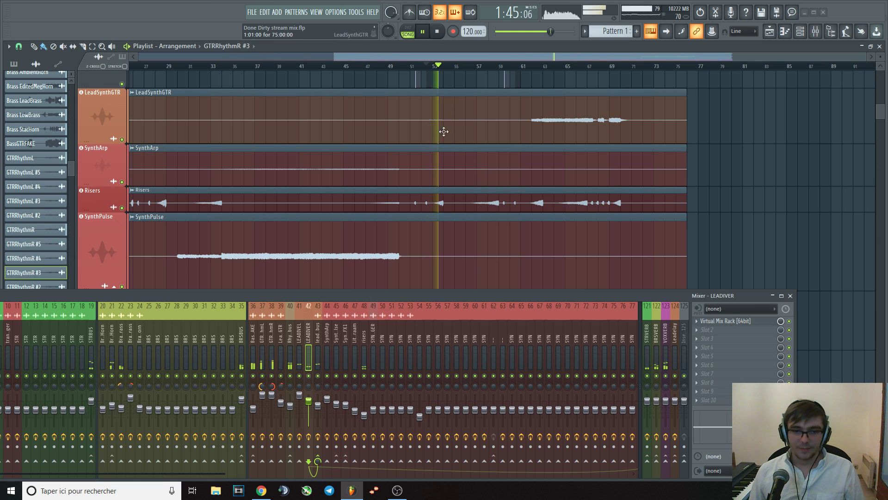
key(space)
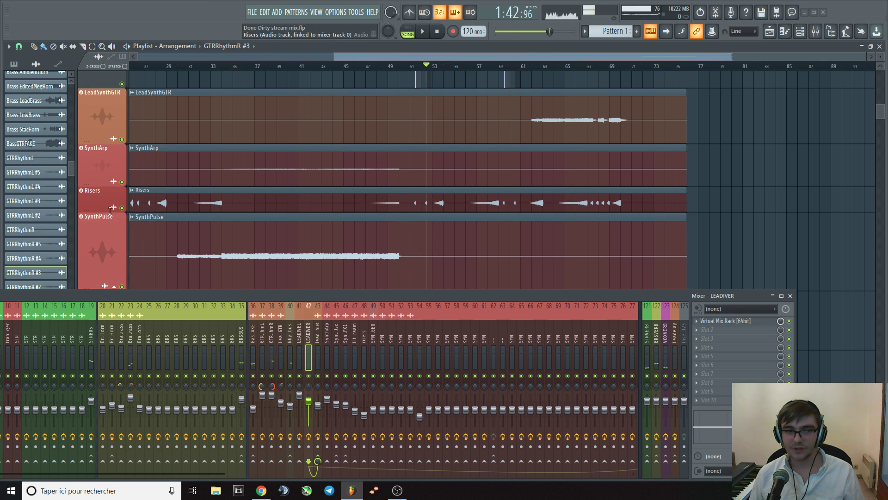
- Make the Risers playlist track taller and play the soloed risers from about bar 33
drag(104, 211, 104, 256)
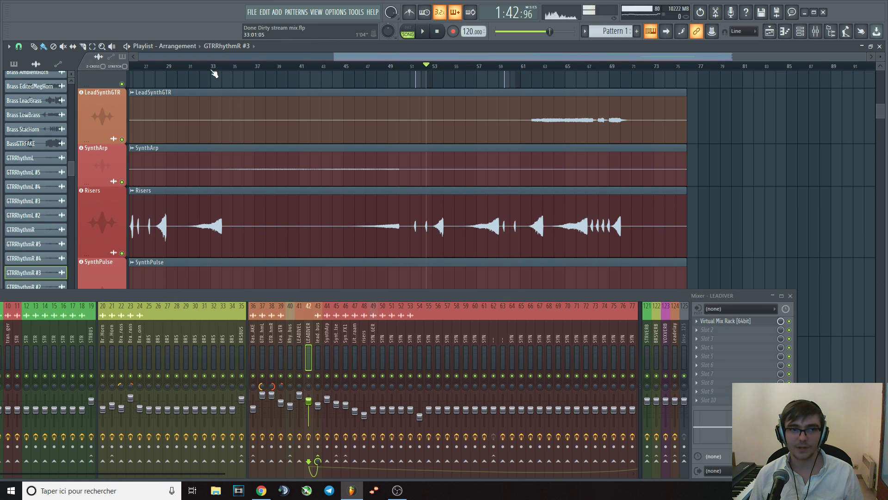
key(space)
click(336, 356)
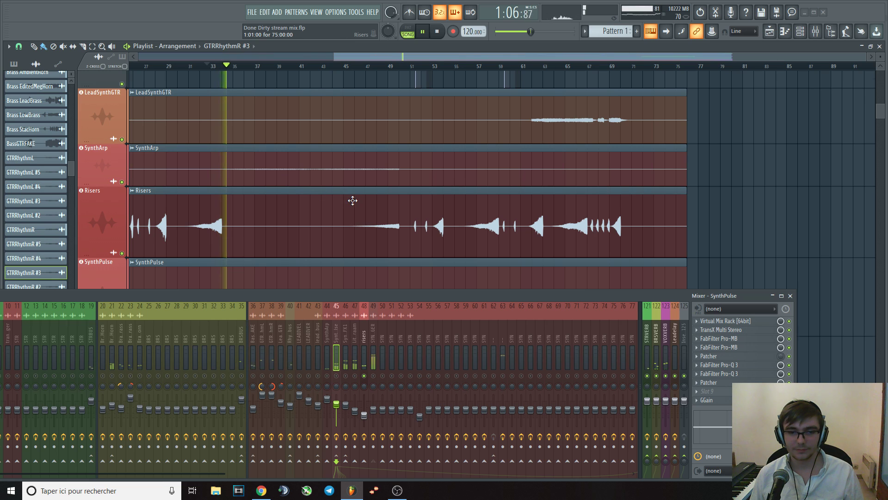
- Audition the soloed risers from about bars 49, 53, 58 and 62
scroll(366, 175, down, 2)
click(388, 67)
click(438, 66)
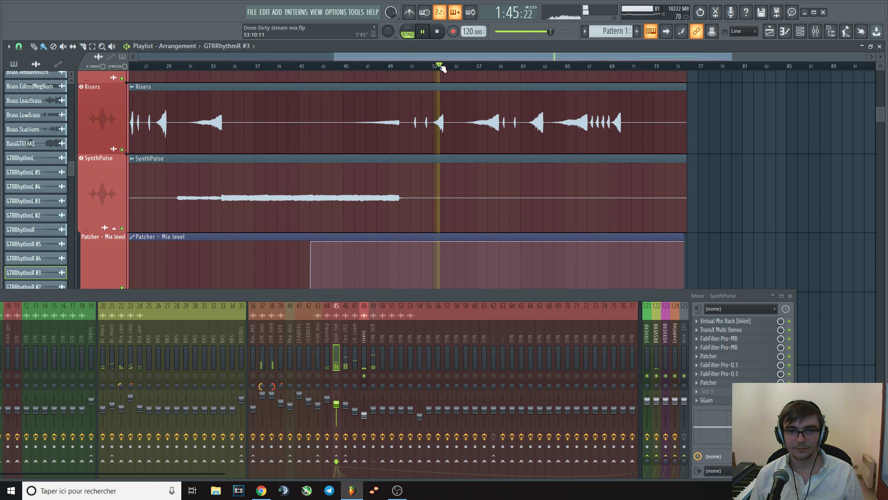
click(490, 67)
click(536, 67)
key(space)
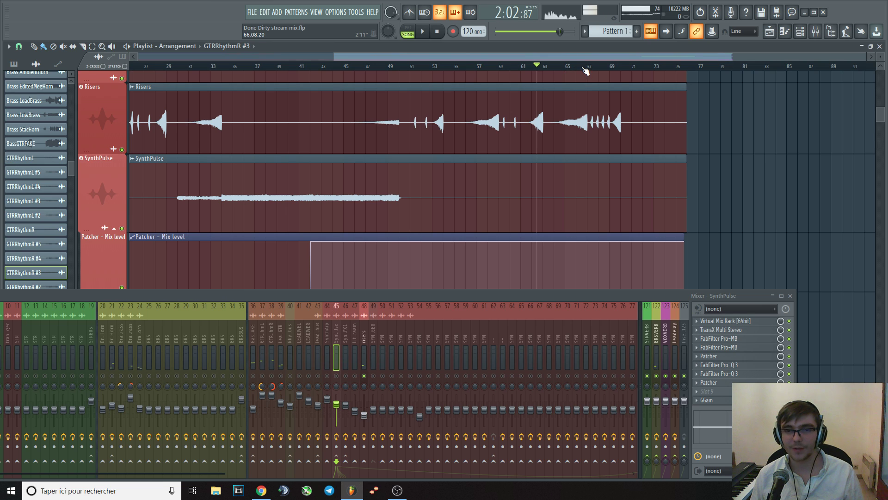
- Play the soloed risers from about bar 66 and select the risers mixer track
click(584, 67)
key(space)
click(368, 338)
key(space)
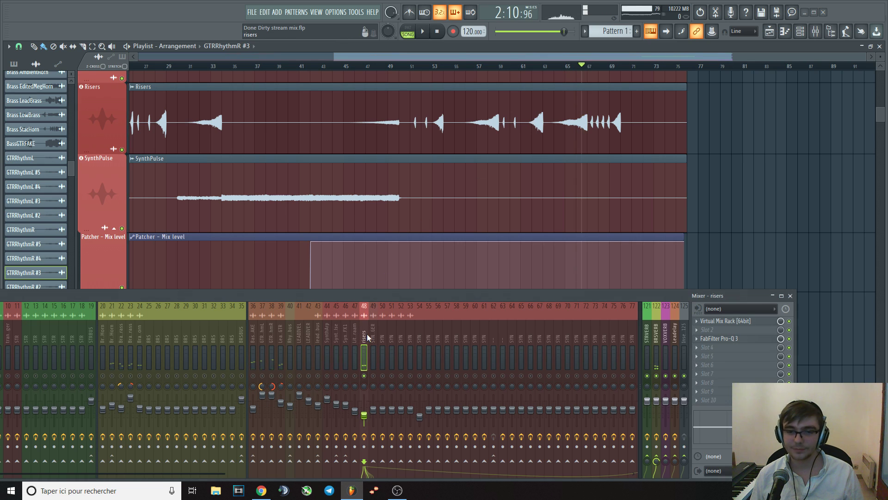
- Open FabFilter Pro-Q 3 on the risers mixer track and move the mixer window lower to uncover the EQ curve
click(743, 340)
key(space)
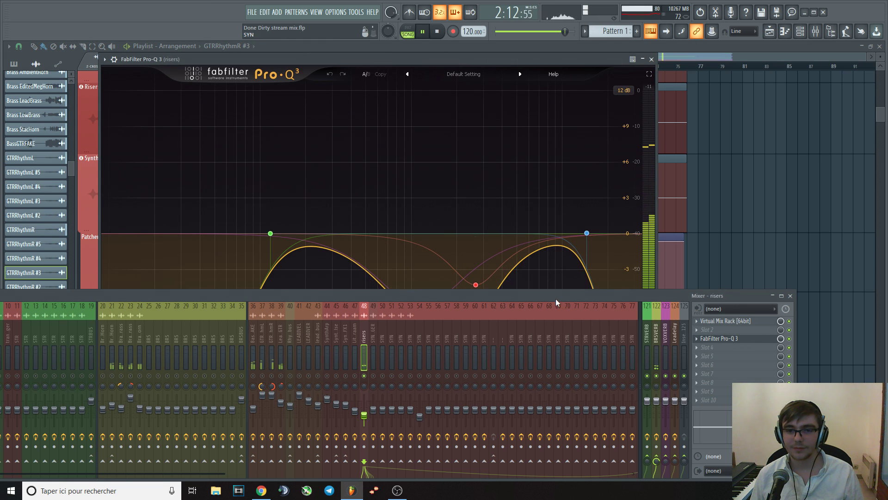
drag(556, 298, 529, 384)
key(space)
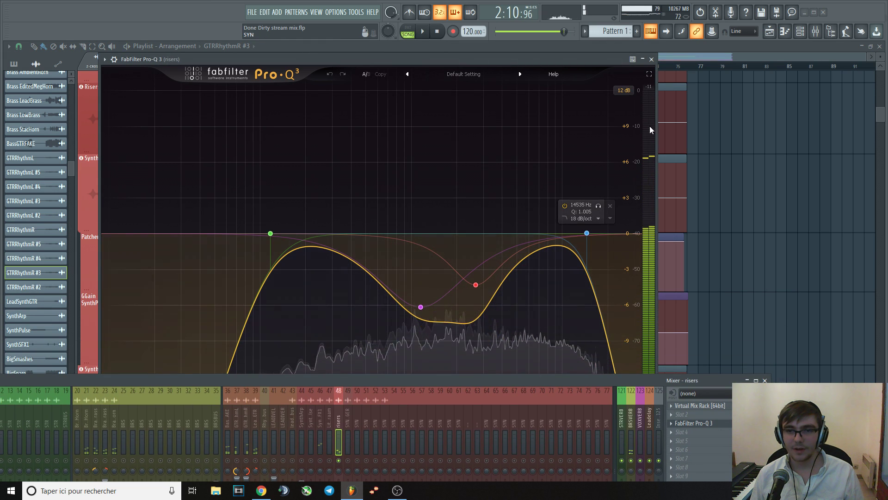
- Replay the risers from about bar 66 while watching the Pro-Q 3 spectrum, and close the EQ
key(space)
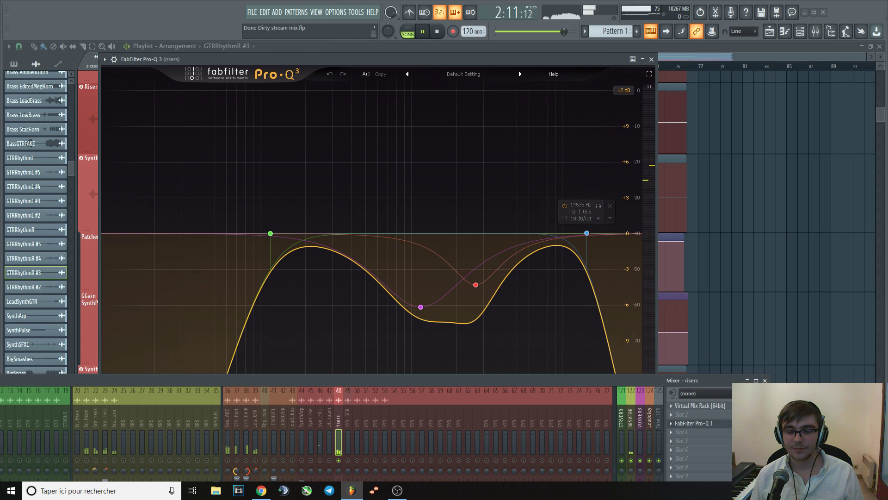
key(space)
key(space)
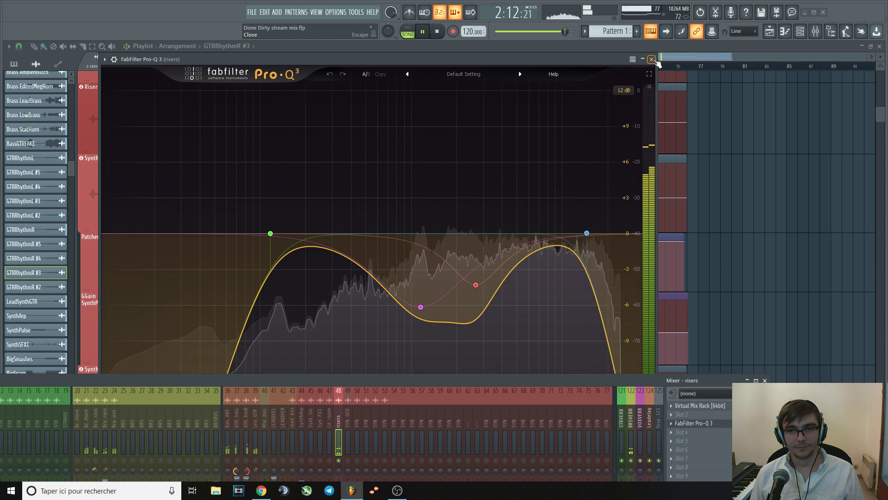
click(651, 59)
key(space)
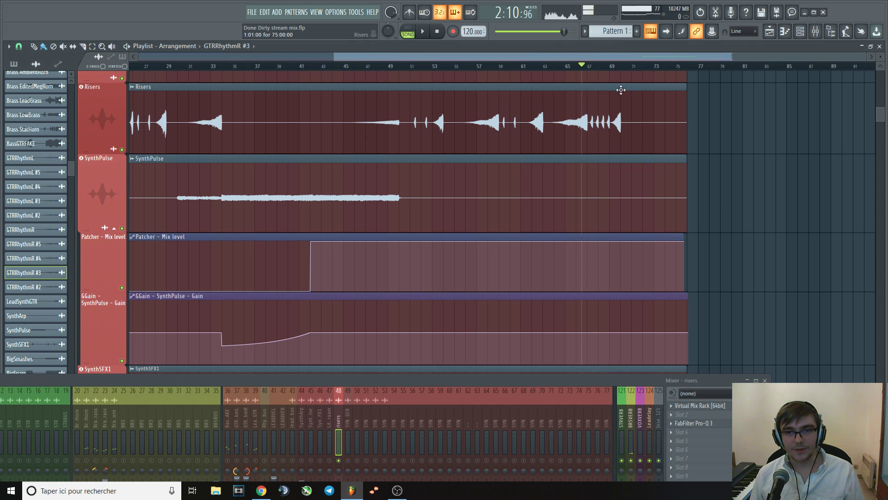
- Play the short soloed risers from about bar 68 several times
click(610, 66)
key(space)
key(space)
key(space)
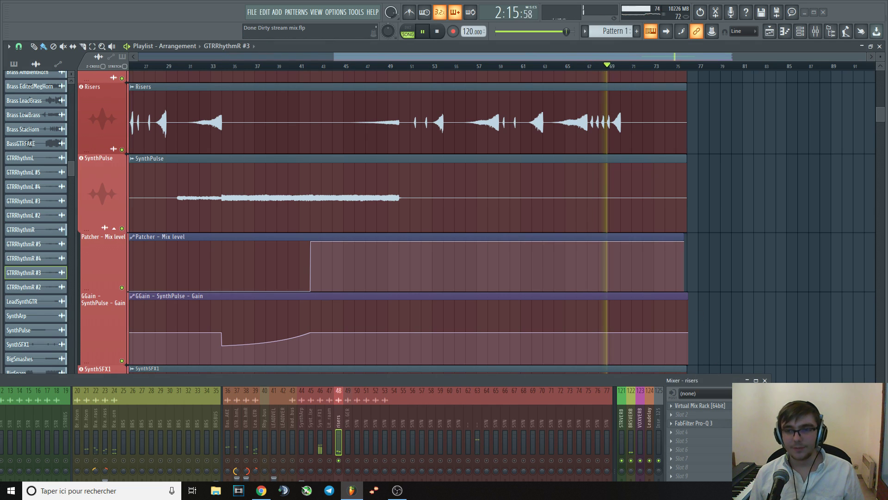
key(space)
key(space)
- Raise the mixer window to show the risers' send to BRSVERB and play the risers from about bar 58
drag(613, 383, 631, 231)
key(space)
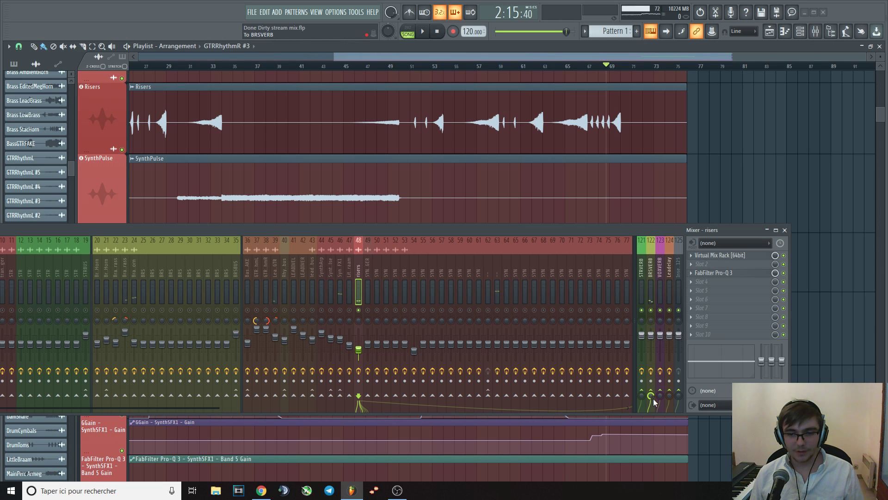
click(496, 69)
key(space)
key(space)
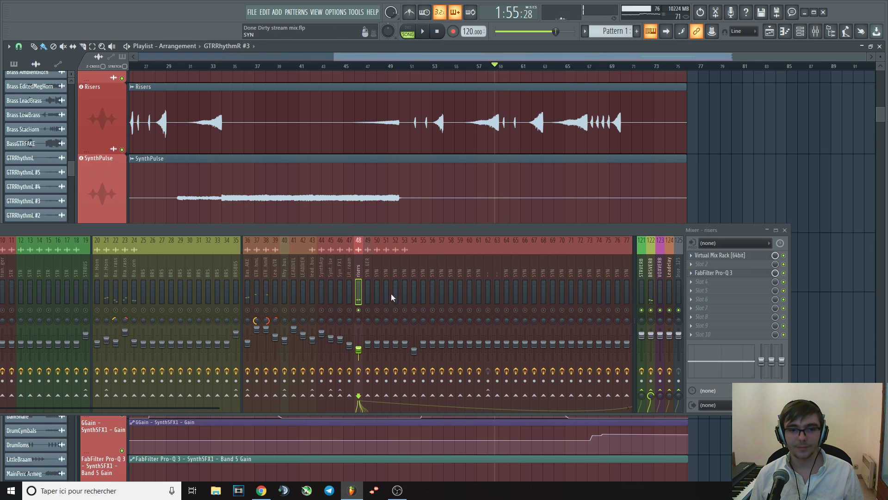
- Unsolo the mixer so every track is active and move the mixer window below the playlist tracks
key(space)
drag(423, 230, 470, 313)
key(space)
- Go to the SynthSFX1 playlist track below the SynthPulse automation and make it taller
scroll(389, 167, down, 4)
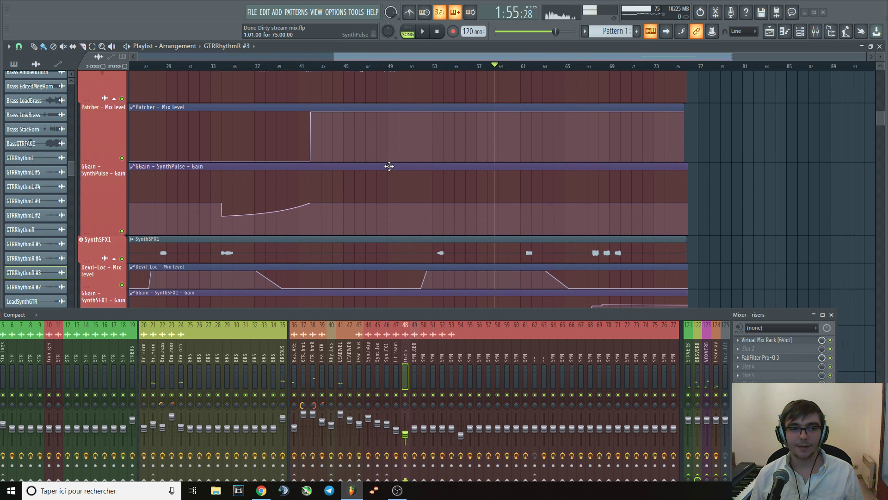
scroll(389, 167, down, 1)
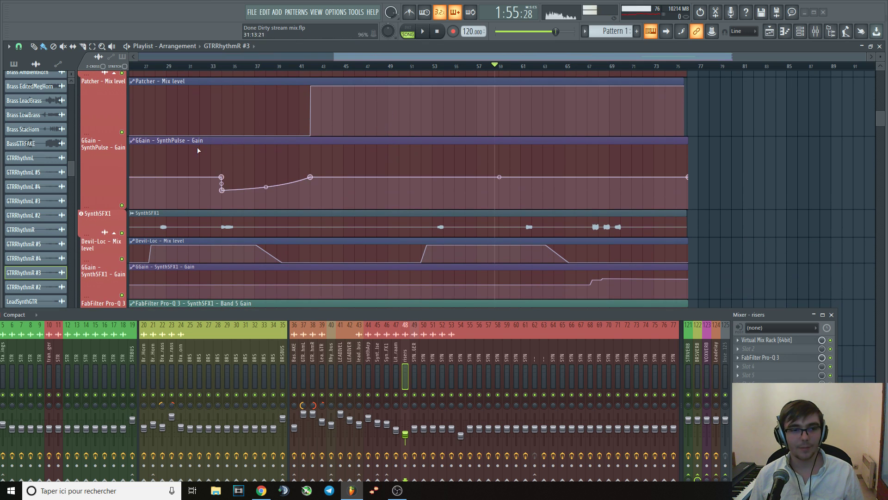
scroll(97, 180, down, 2)
drag(97, 180, 96, 215)
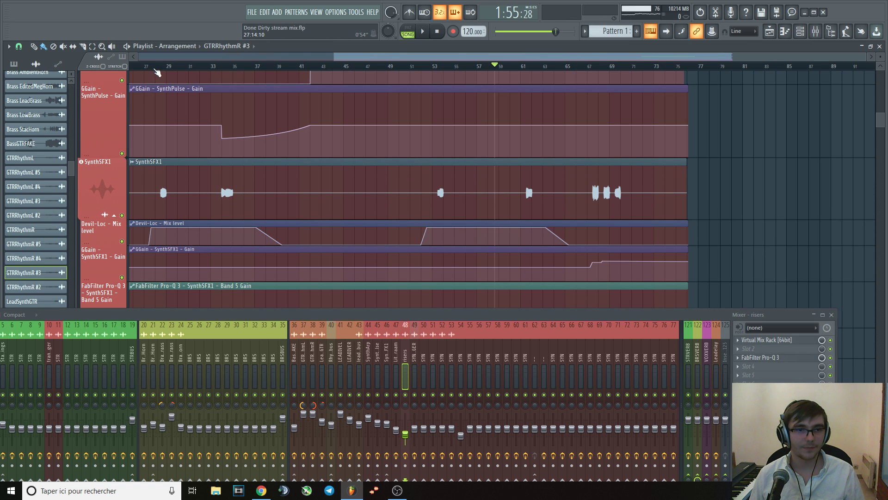
- Solo the SynthSFX1 mixer track and play it from about bar 28, with its playlist clip and automation enlarged
click(157, 66)
key(space)
right_click(405, 395)
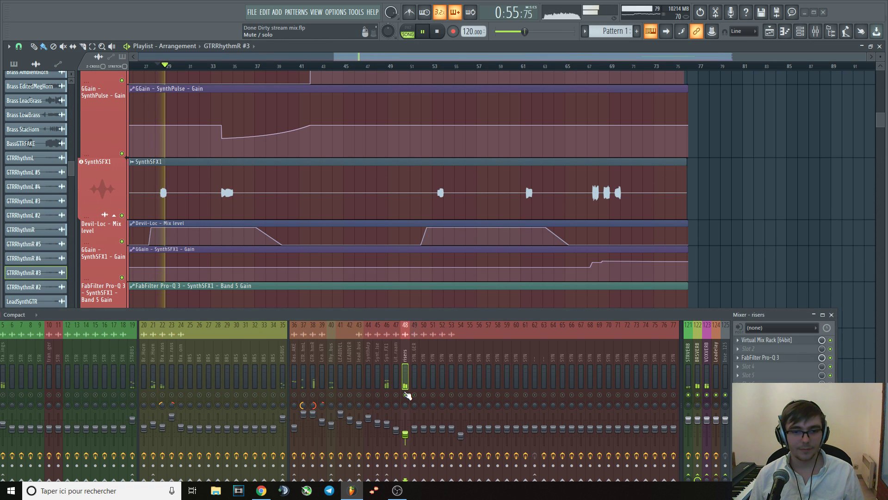
click(389, 356)
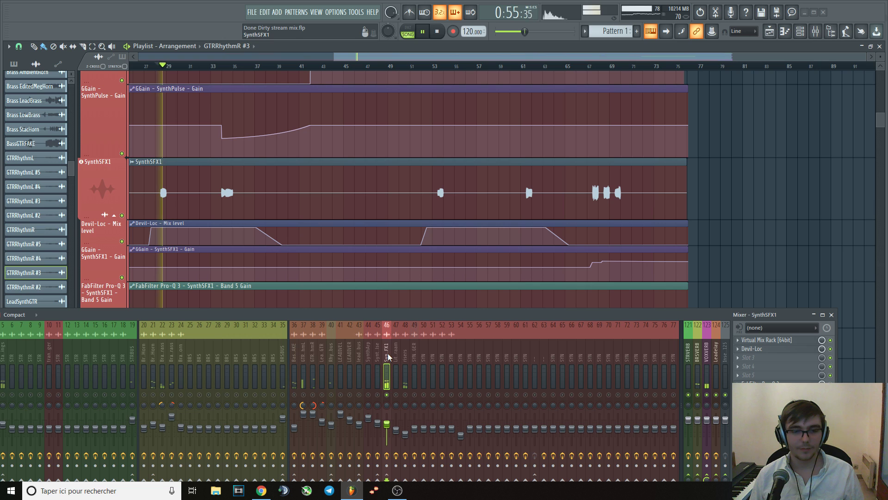
scroll(331, 234, down, 1)
scroll(164, 196, up, 3)
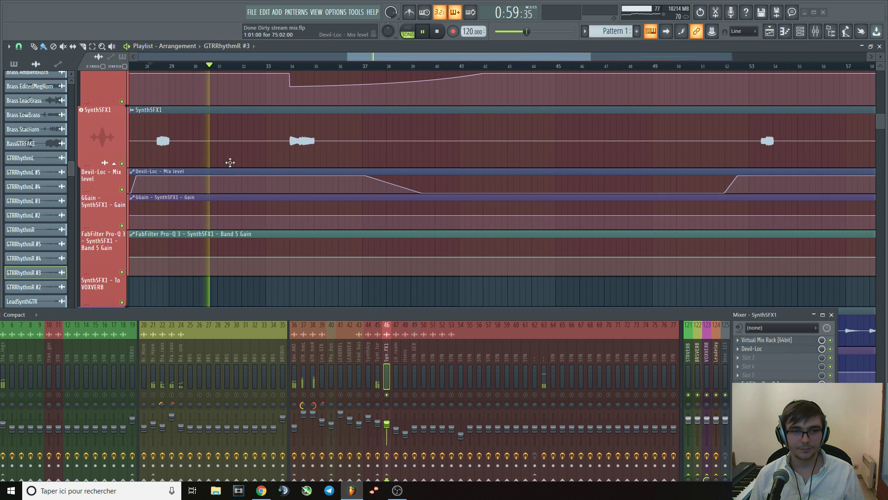
- Play the soloed SynthSFX1 track from around bar 28 and stop after its hit
click(284, 64)
click(151, 66)
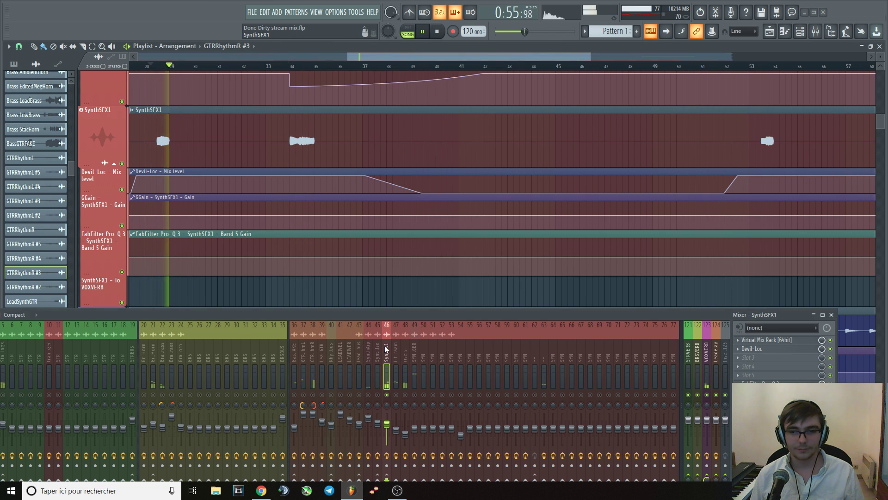
key(space)
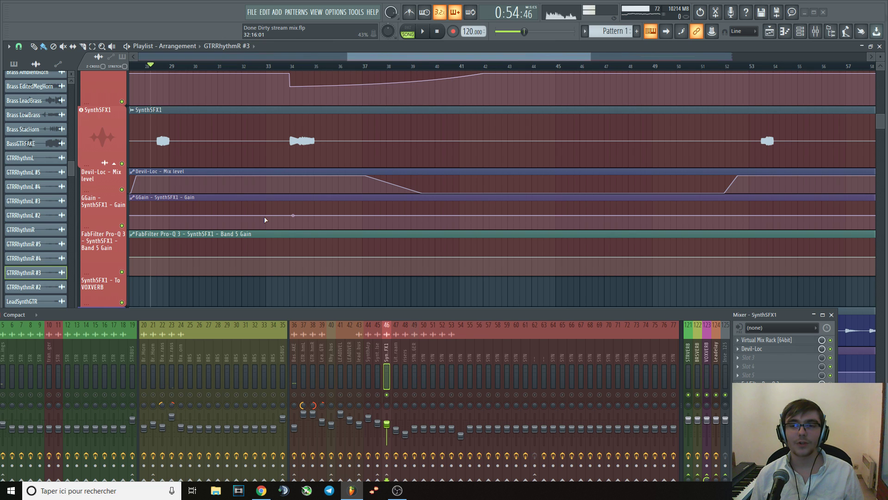
- Enlarge the Devil-Loc Mix level automation track and audition the first SynthSFX1 hit from about bar 13
scroll(264, 220, down, 3)
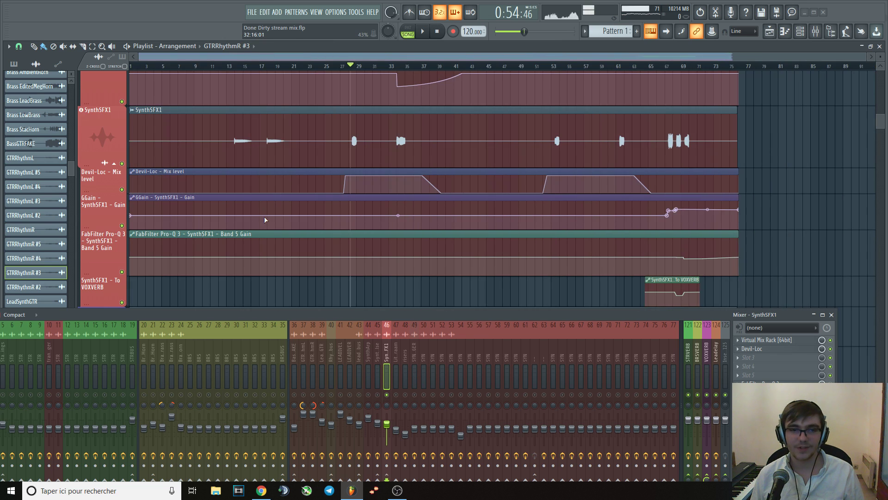
scroll(226, 182, up, 2)
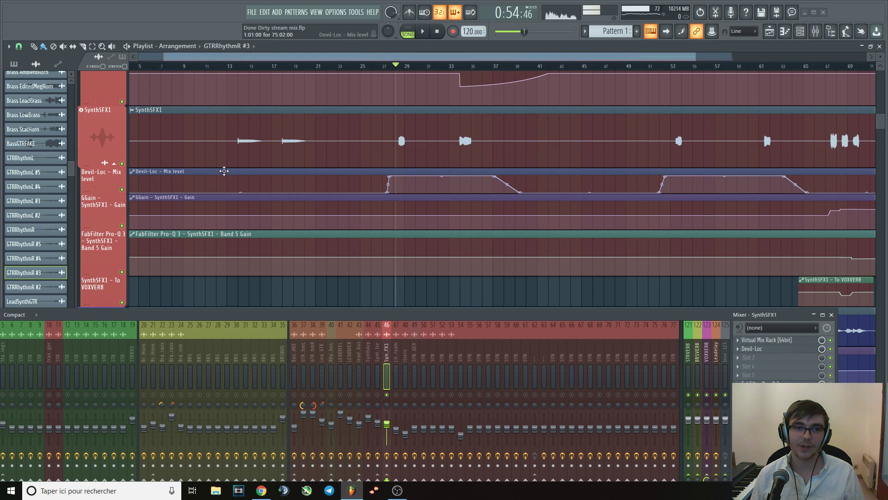
click(235, 66)
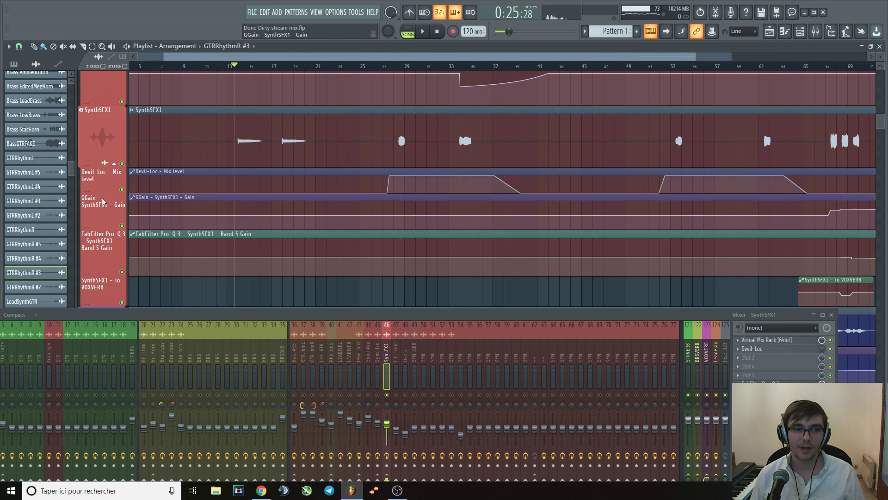
drag(96, 192, 96, 264)
key(space)
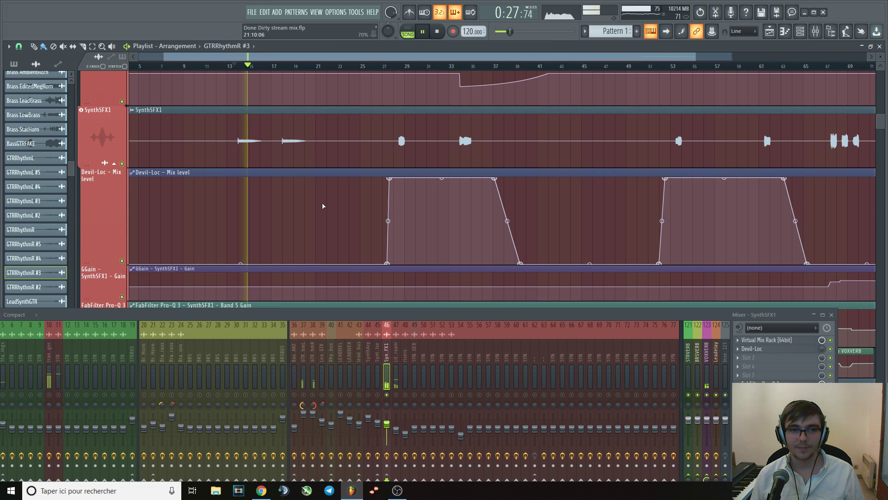
key(space)
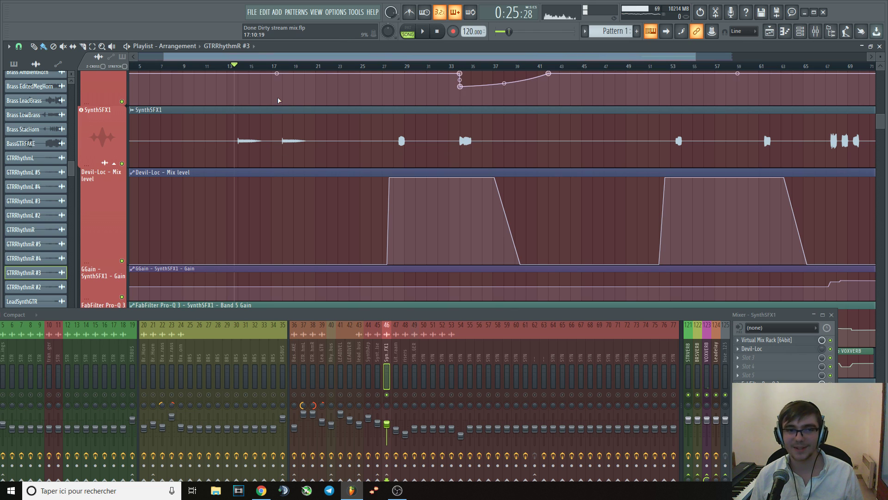
- Audition the second SynthSFX1 hit from about bar 17
click(281, 67)
key(space)
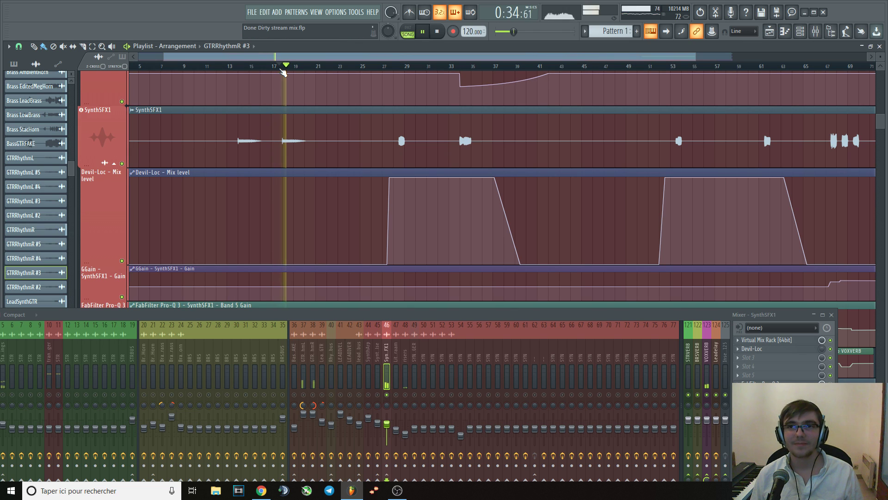
key(space)
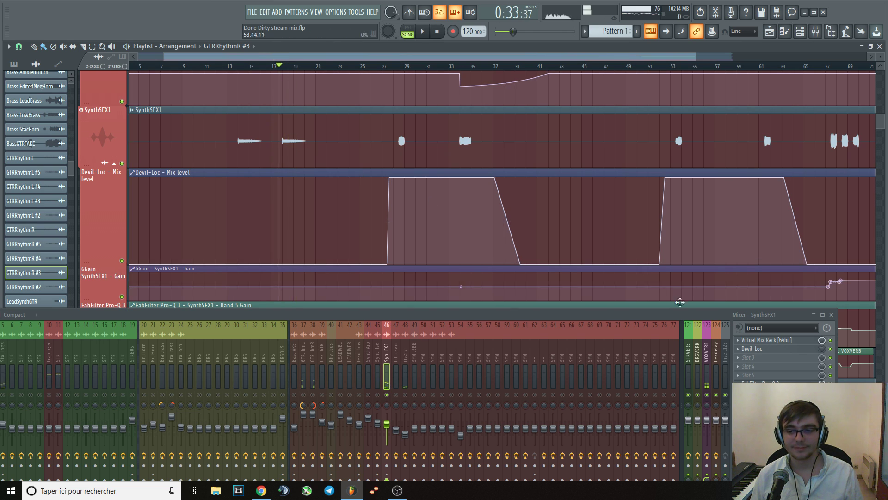
- Open the FabFilter Pro-Q 3 on SynthSFX1 and replay the bar 17 hit several times to examine its EQ
click(768, 383)
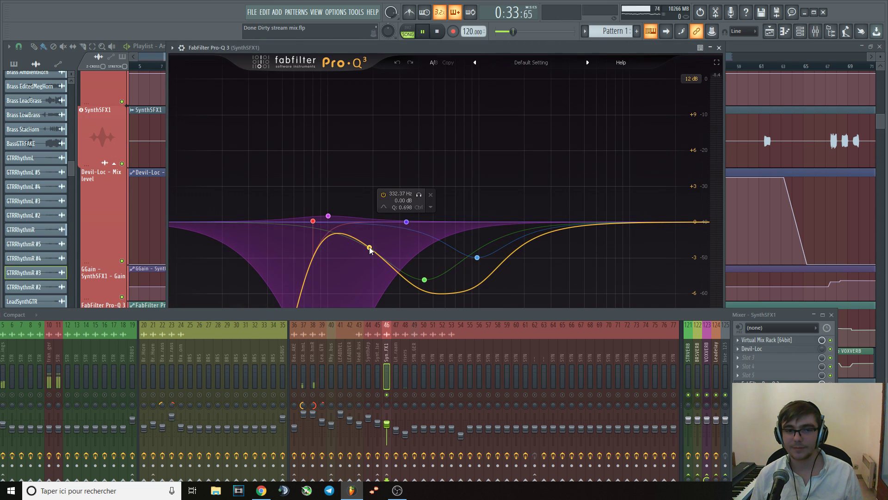
key(space)
key(space)
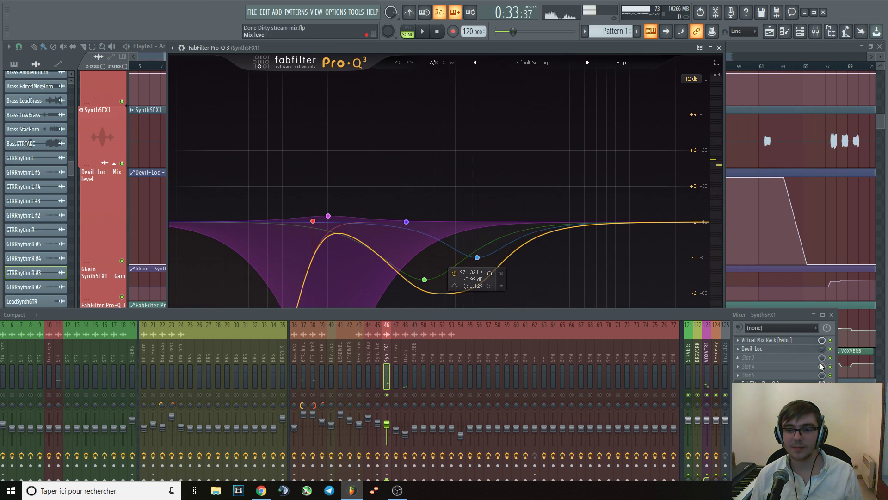
key(space)
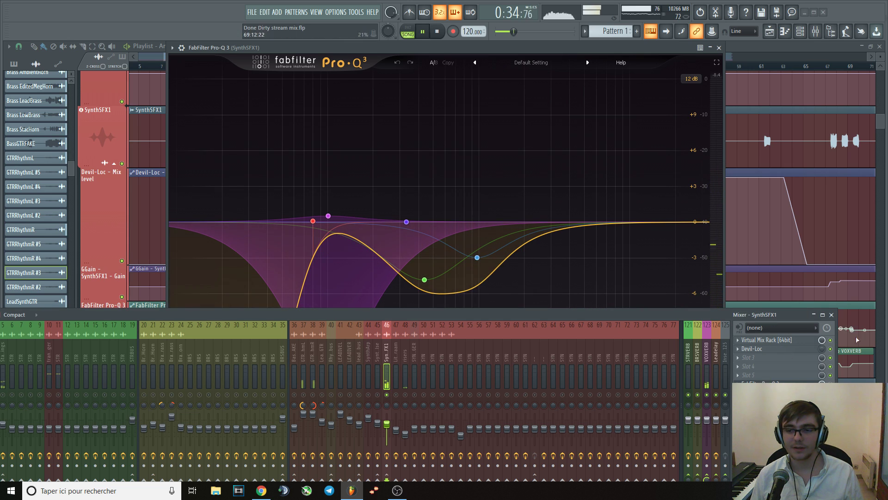
key(space)
key(space)
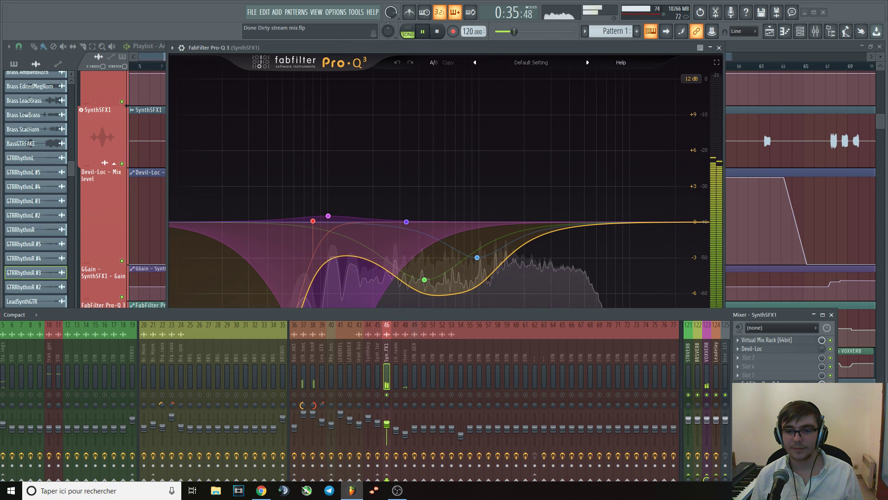
key(space)
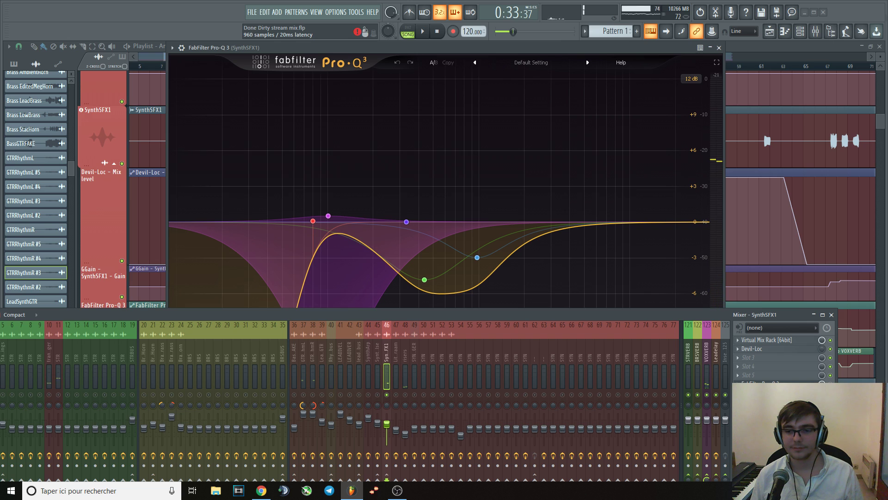
- Look at the FabFilter Pro-MB on SynthSFX1, then close both its window and the Pro-Q 3 window
drag(237, 176, 244, 96)
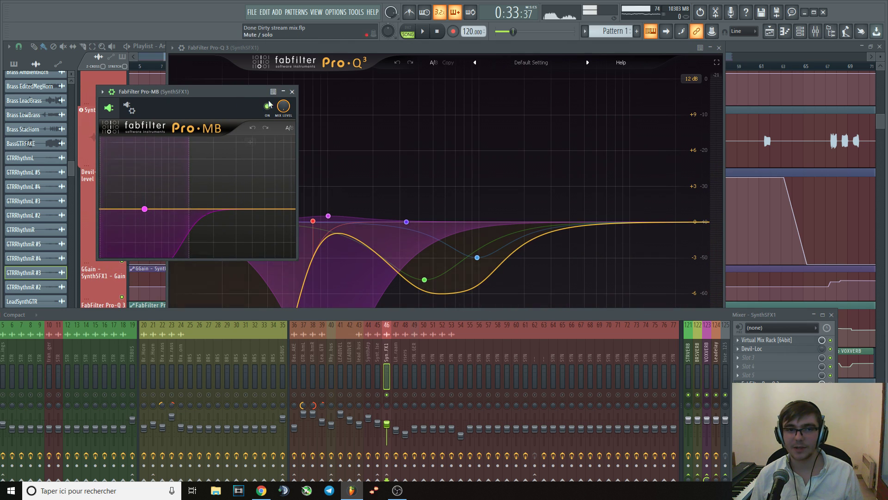
click(292, 91)
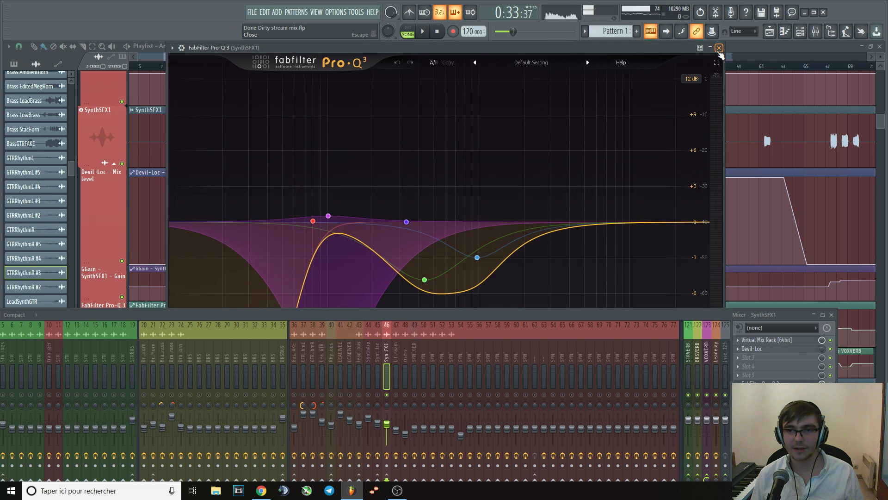
click(718, 47)
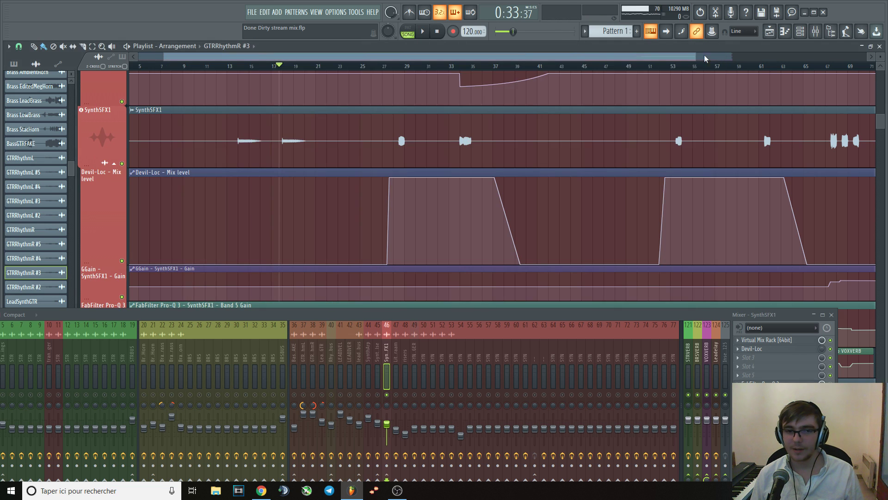
- Play the SynthSFX1 hit near bar 28 repeatedly, comparing it with Devil-Loc enabled and bypassed
click(394, 68)
click(398, 68)
key(space)
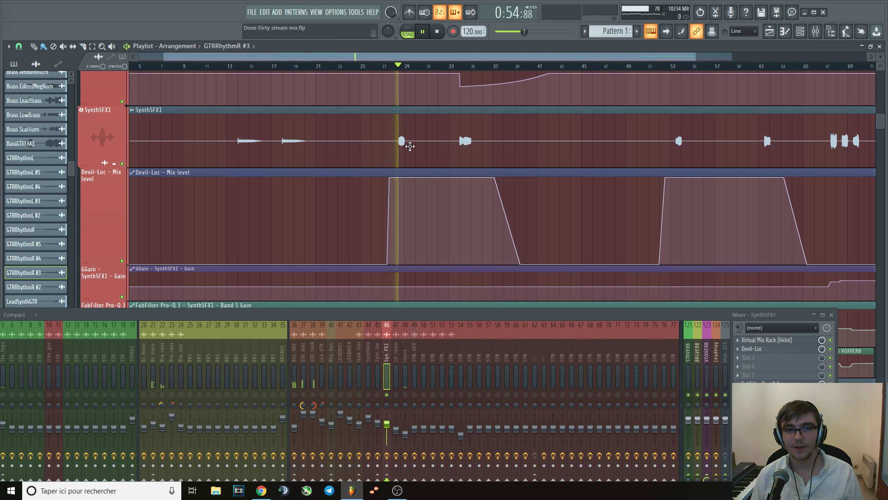
key(space)
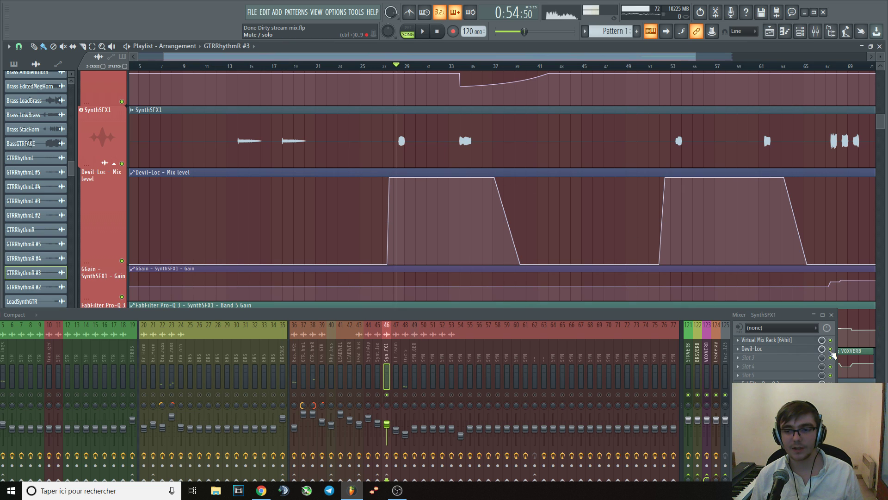
key(space)
key(space)
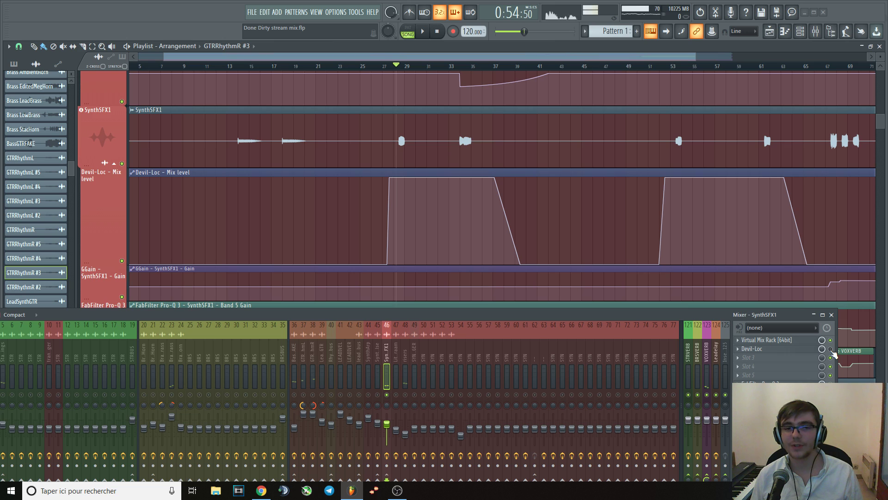
key(space)
key(space)
key(space)
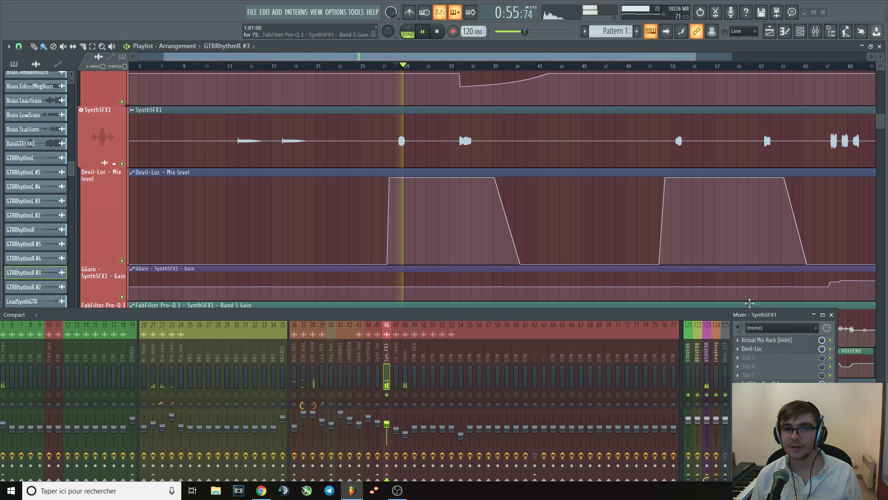
key(space)
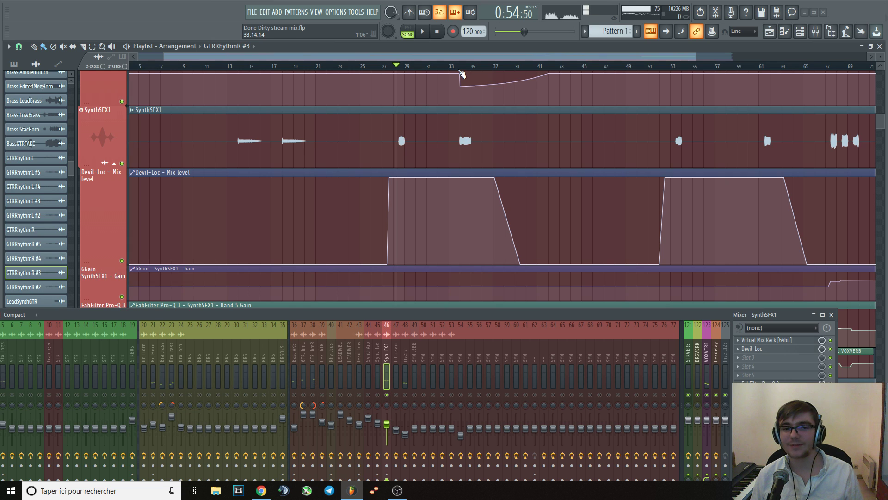
- Audition the SynthSFX1 hit near bar 34 with Devil-Loc enabled and then bypassed
click(459, 68)
key(space)
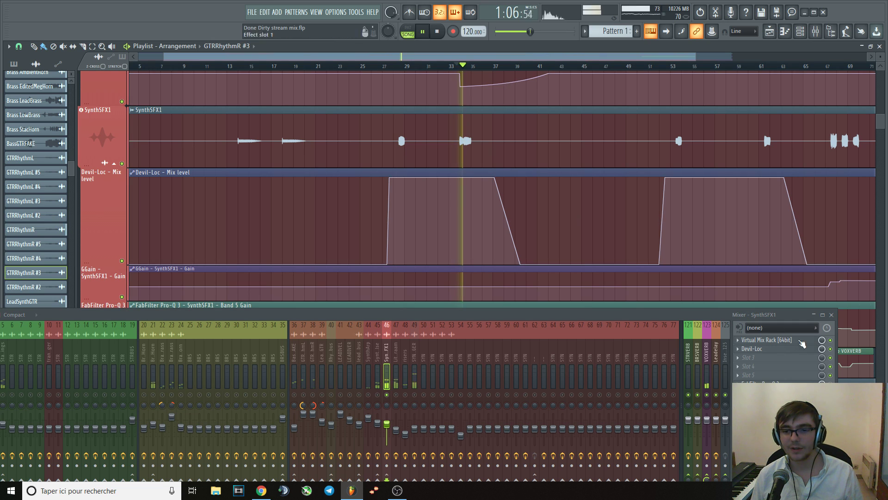
click(831, 348)
key(space)
key(space)
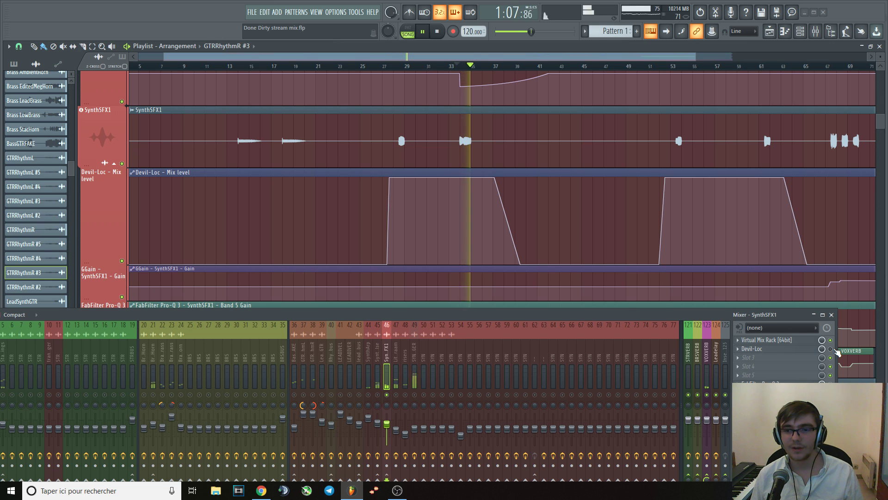
key(space)
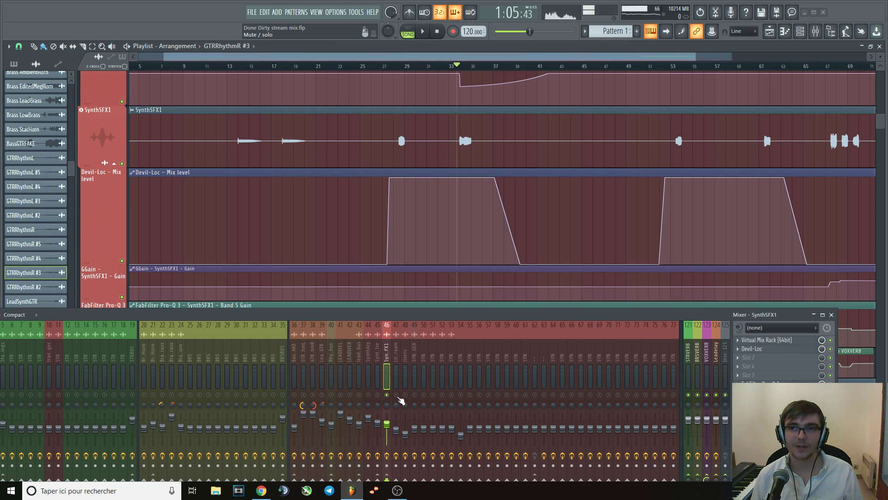
- Turn off the mixer solo and play the bar 34 and bar 28 hits within the full mix
right_click(396, 395)
key(space)
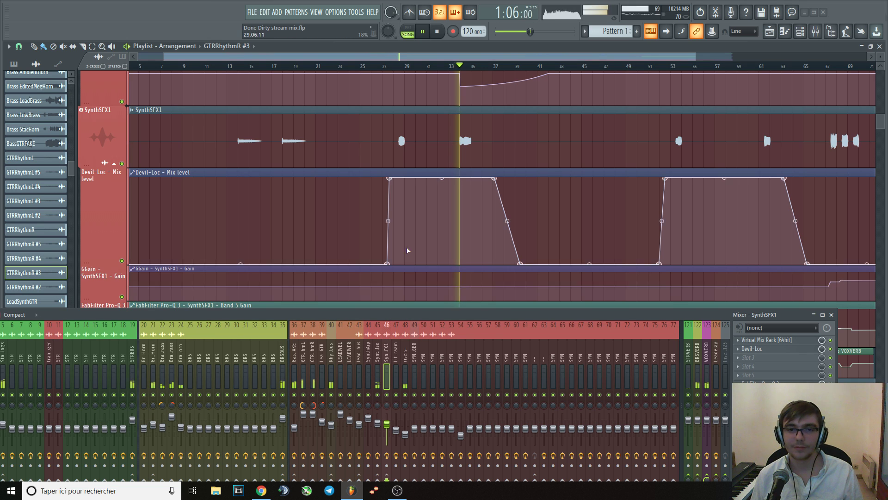
click(396, 72)
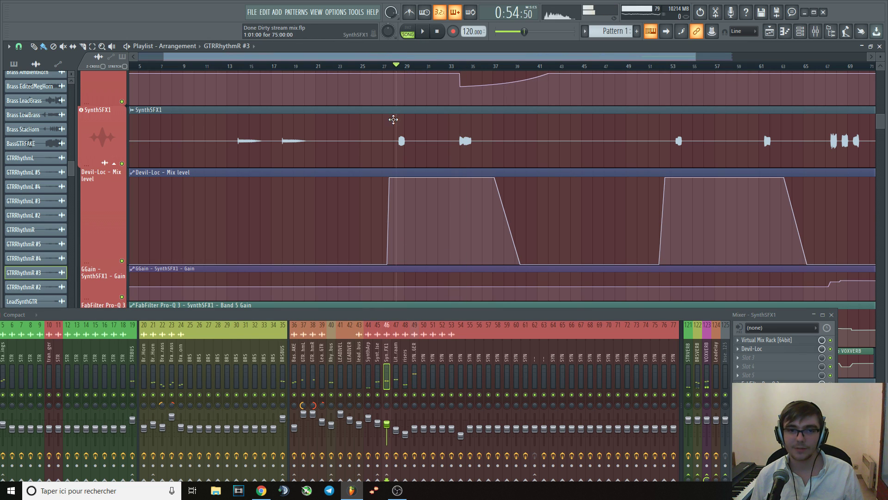
scroll(400, 134, up, 2)
scroll(421, 154, up, 3)
key(space)
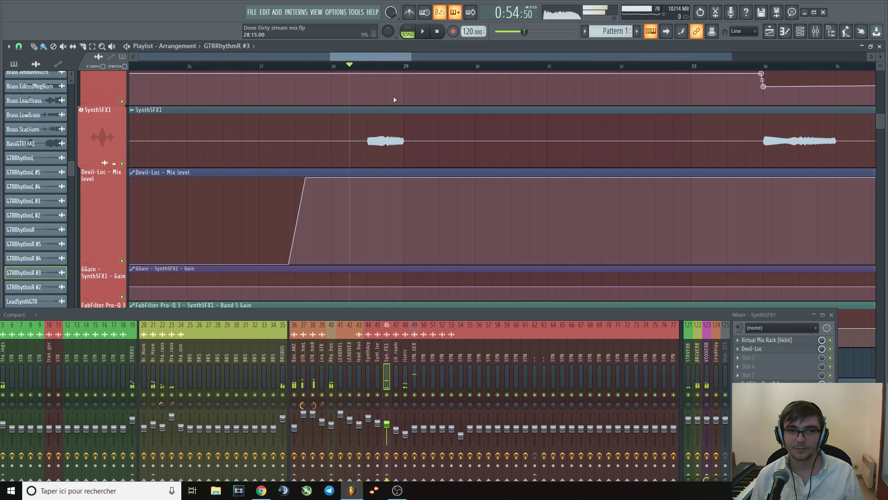
key(space)
key(space)
- Solo the SynthSFX1 mixer track and replay the hit near bar 28
right_click(386, 394)
key(space)
key(space)
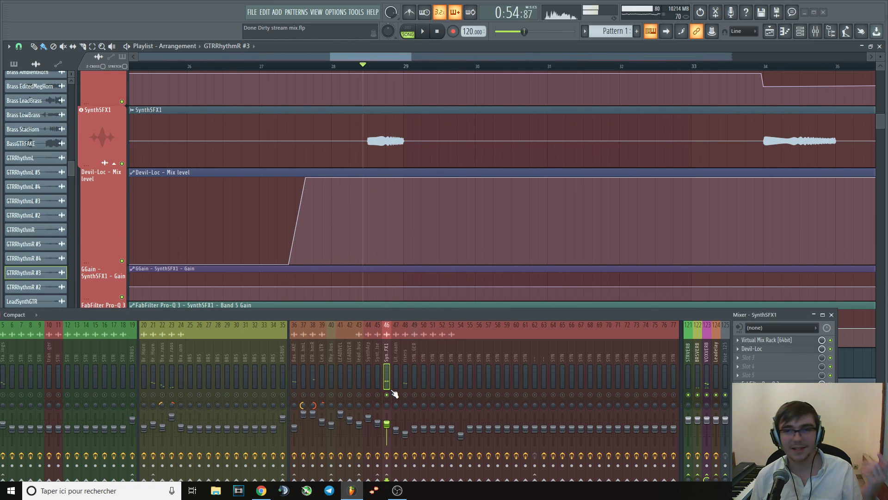
key(space)
key(space)
- Unsolo SynthSFX1 and replay the bar 28 hit with the whole mix
right_click(389, 394)
key(space)
key(space)
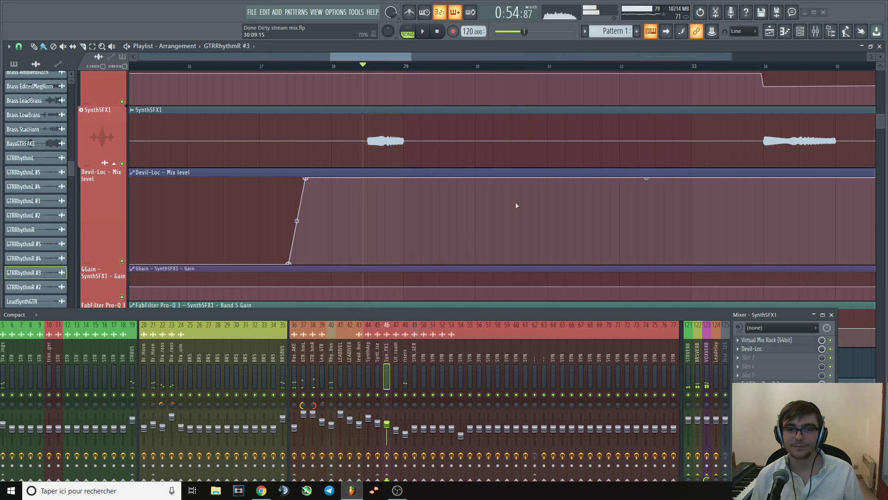
scroll(522, 200, down, 3)
key(space)
key(space)
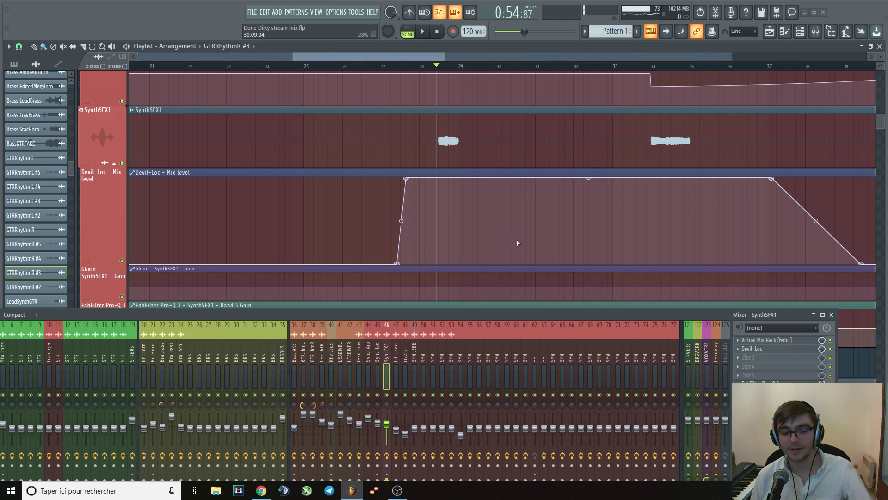
- Solo SynthSFX1 again and compare the bar 28 hit against the full mix
key(space)
key(space)
right_click(387, 395)
key(space)
key(space)
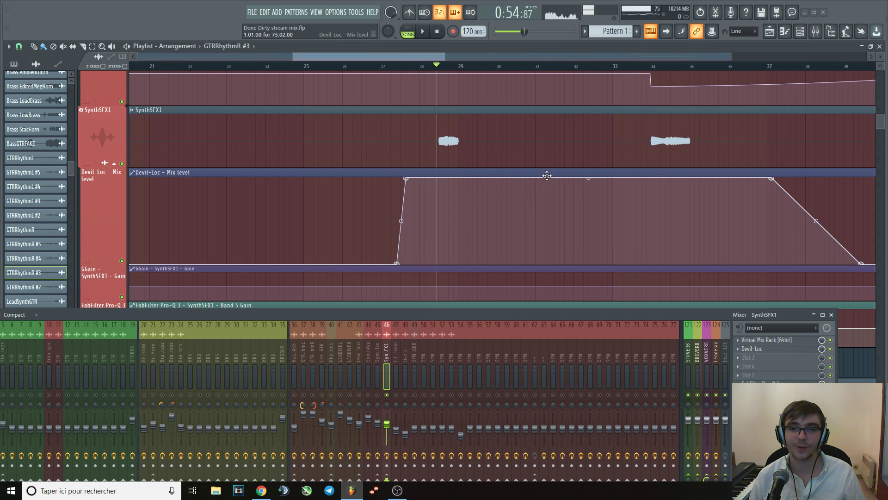
- Play the last three SynthSFX1 hits from about bar 67
scroll(546, 175, down, 5)
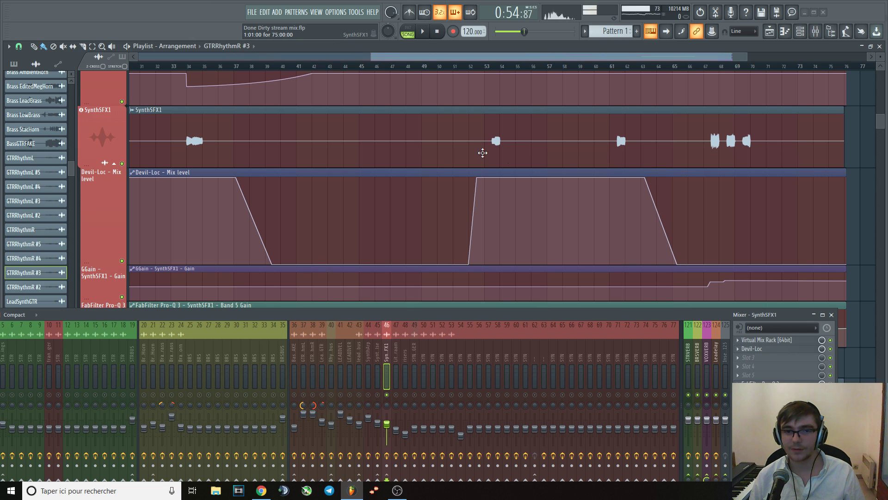
scroll(698, 139, up, 3)
click(635, 66)
key(space)
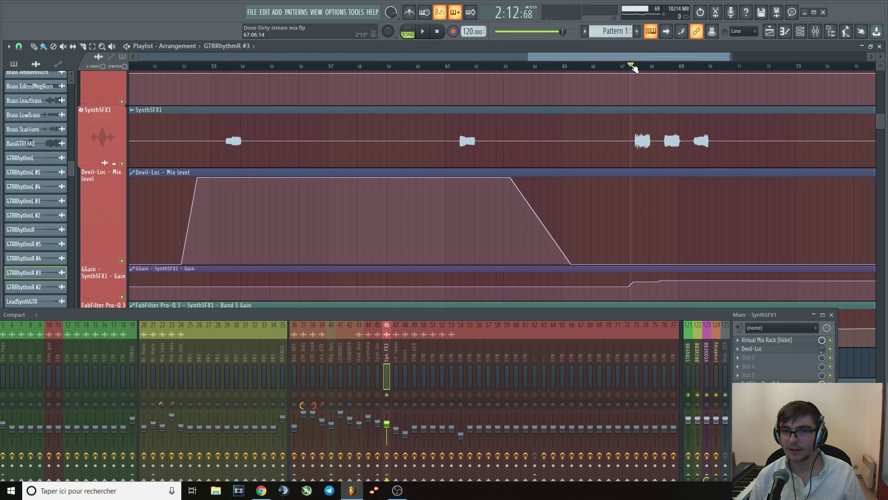
key(space)
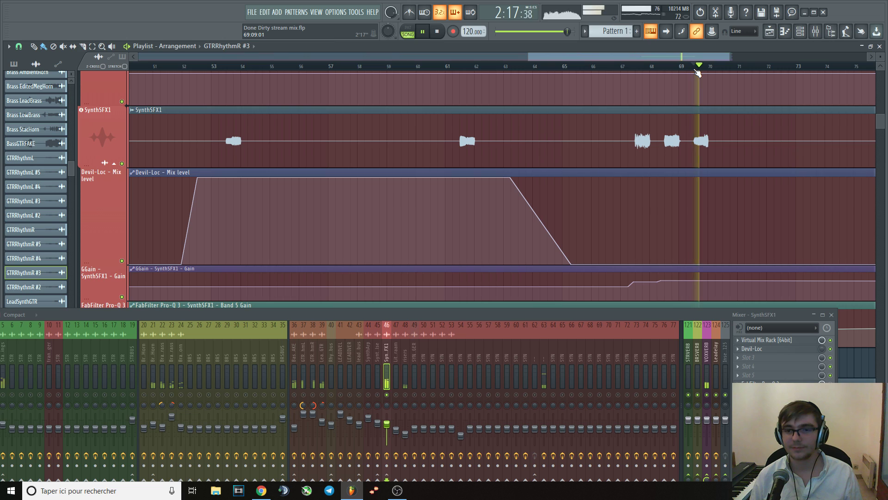
- Enlarge the GGain gain automation lane of SynthSFX1 and resume playback around bar 69
key(space)
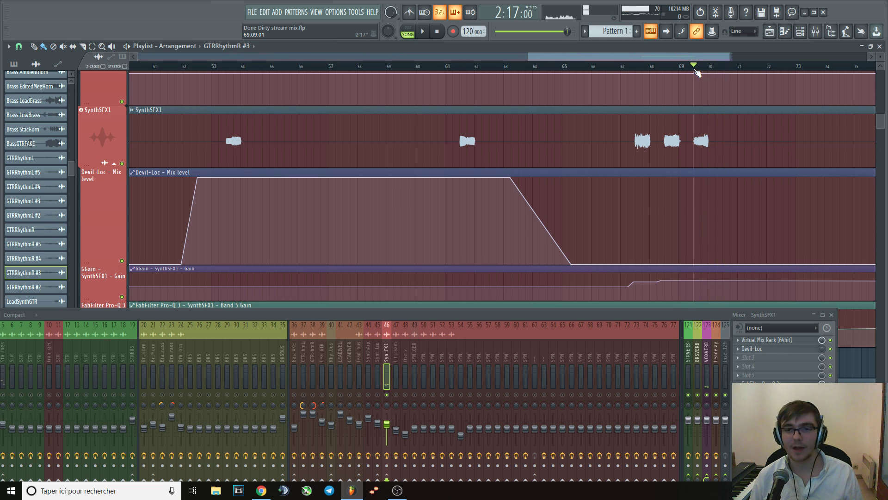
scroll(592, 140, down, 3)
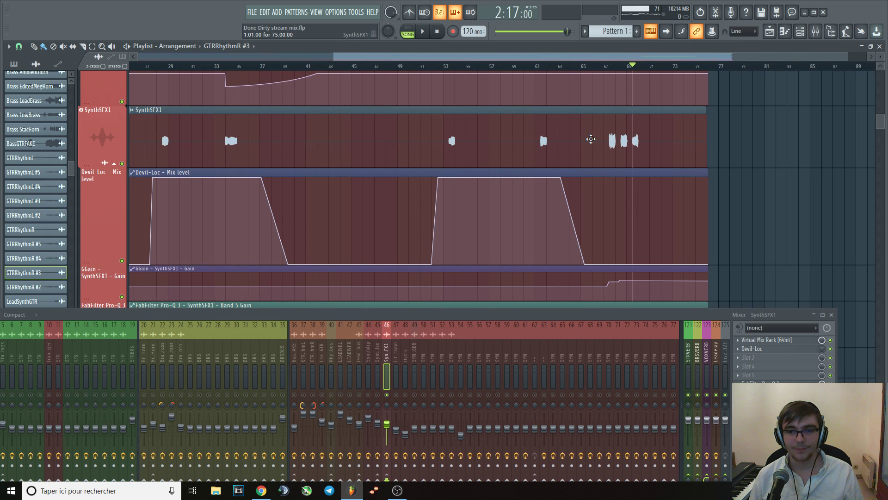
scroll(589, 139, down, 5)
drag(123, 169, 123, 258)
key(space)
- Play the last SynthSFX1 hits from about bar 67 while following the gain automation curve
scroll(615, 137, up, 2)
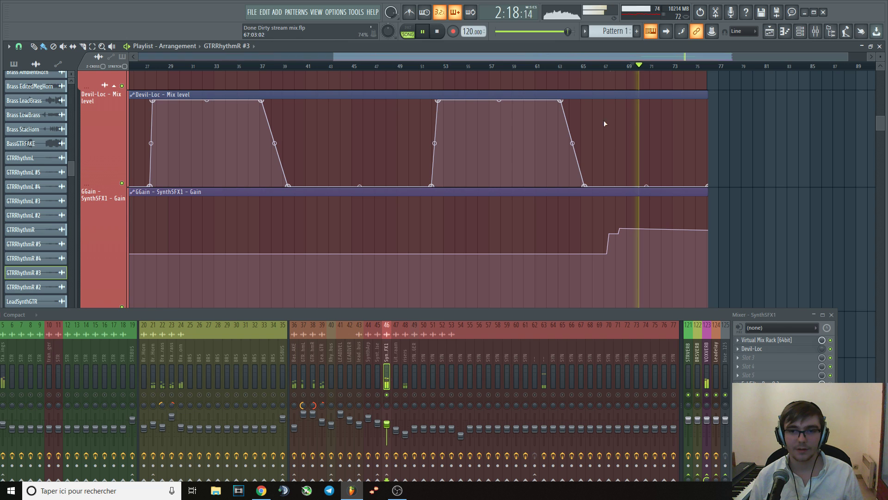
click(555, 65)
click(531, 66)
scroll(520, 124, up, 1)
scroll(520, 123, up, 1)
click(607, 66)
scroll(618, 135, down, 2)
scroll(619, 139, up, 3)
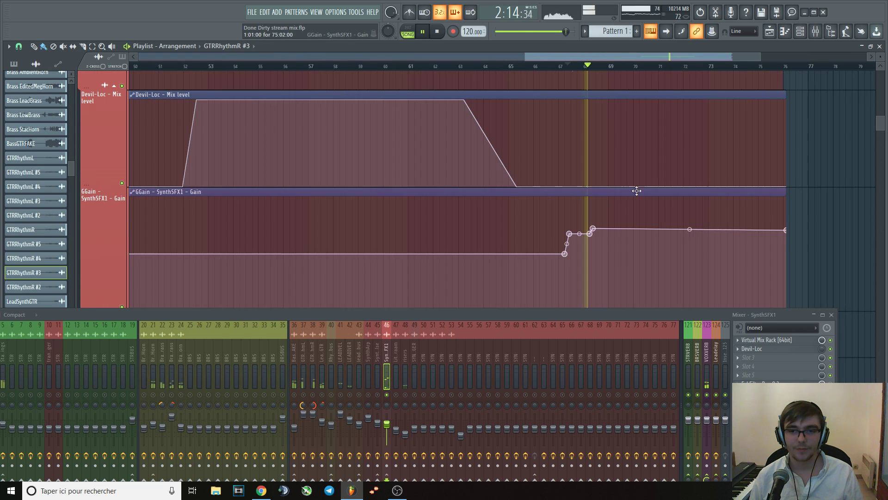
scroll(635, 192, down, 3)
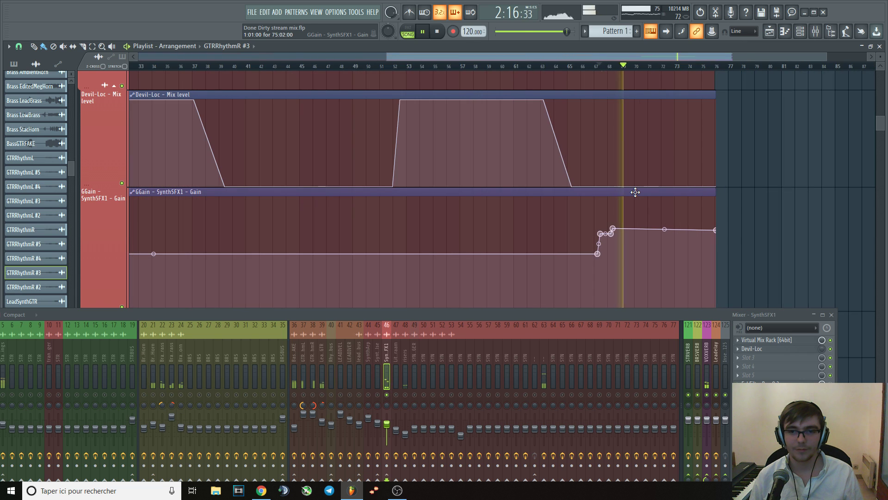
key(space)
- Examine the FabFilter Pro-Q 3 Band 5 Gain automation of SynthSFX1 around bars 67 to 76
scroll(635, 192, down, 2)
scroll(565, 98, up, 2)
click(556, 66)
scroll(576, 136, down, 2)
scroll(577, 139, down, 3)
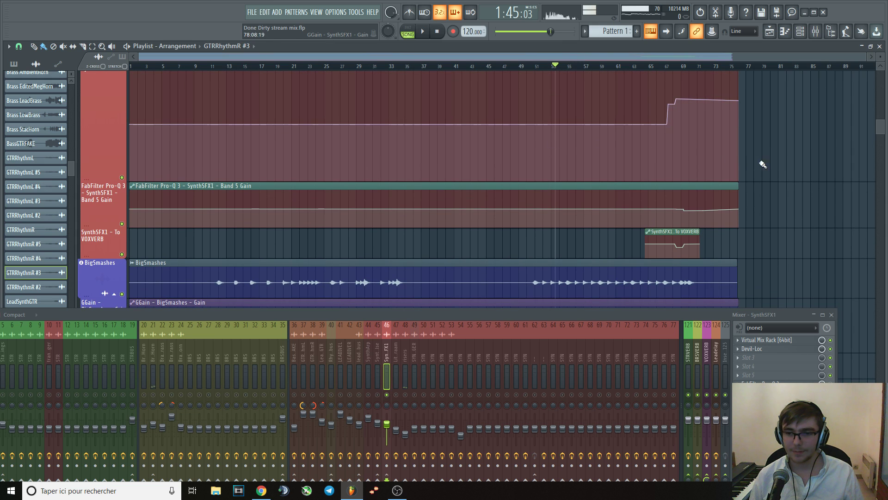
scroll(782, 173, up, 3)
scroll(608, 171, up, 2)
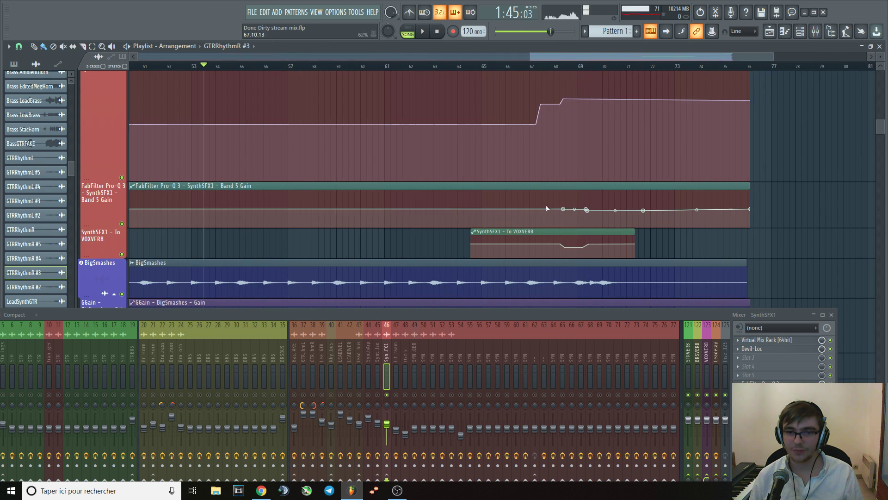
- Play from about bar 67 with SynthSFX1's FabFilter Pro-Q 3 open to watch the automated band, and close the plugin
click(534, 65)
key(space)
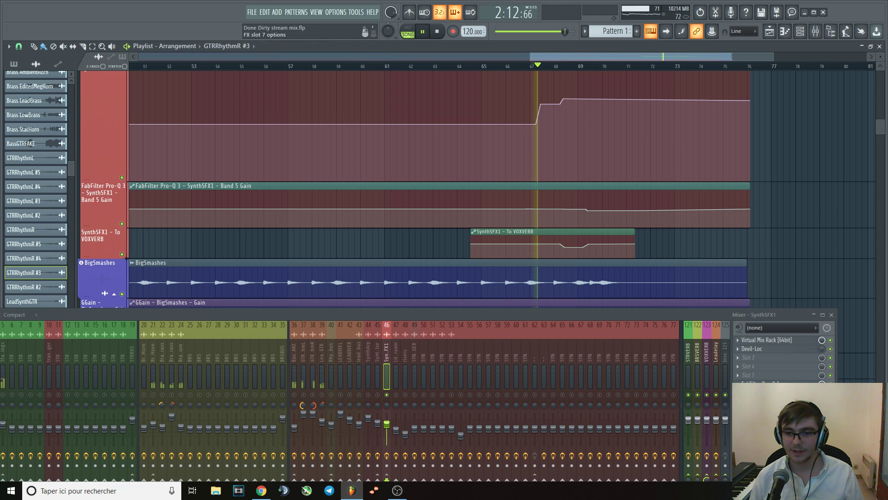
click(768, 383)
drag(539, 310, 482, 379)
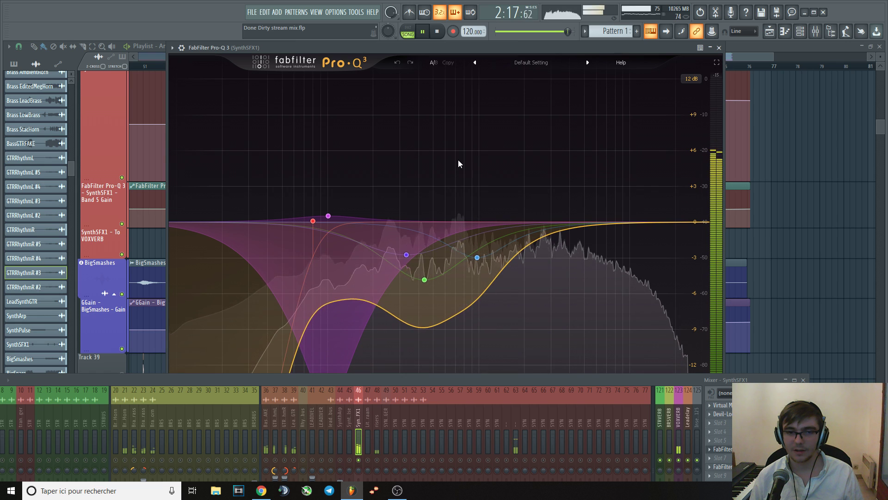
key(space)
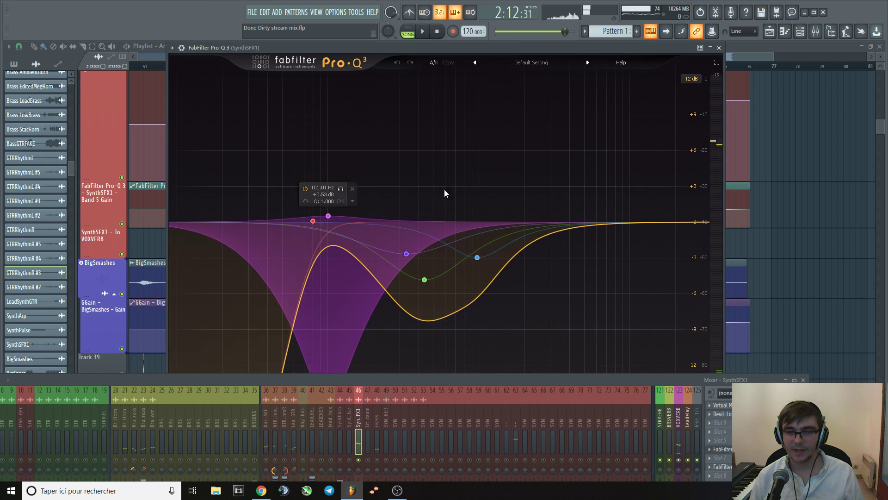
click(719, 48)
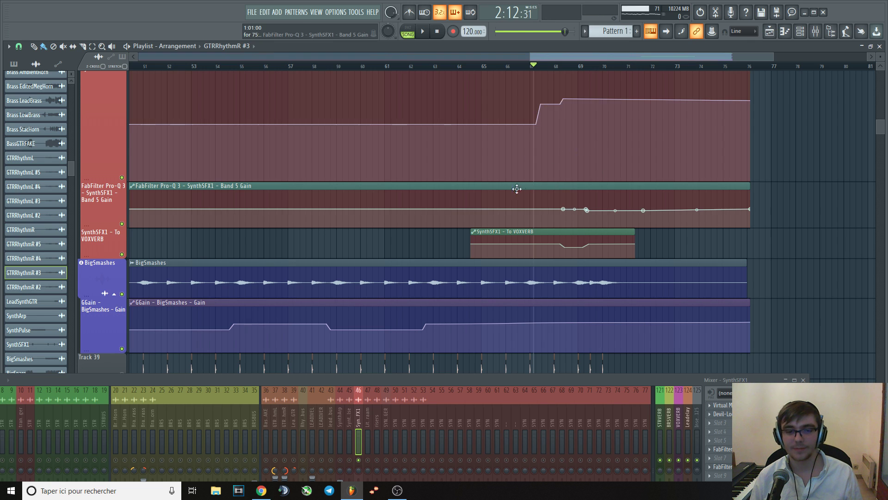
- Bring the percussion tracks into view in the playlist and mixer, and solo the percussion group
scroll(513, 190, down, 3)
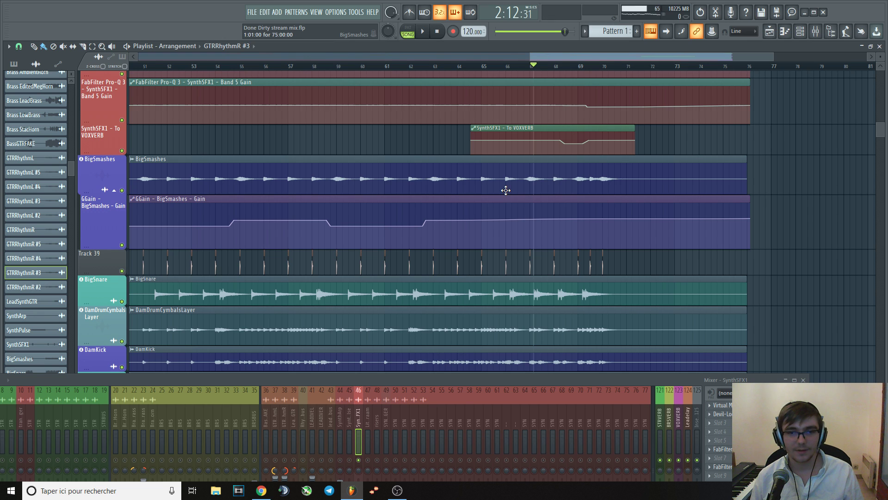
scroll(460, 192, down, 4)
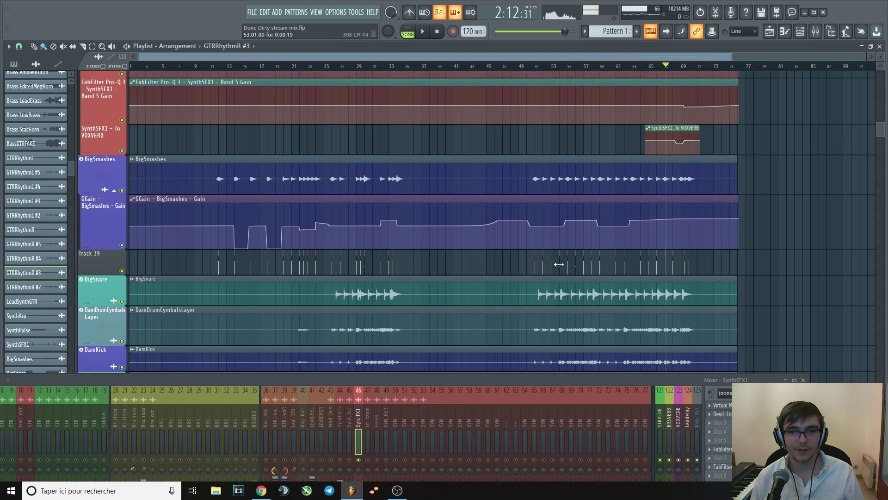
mouse_move(881, 138)
mouse_down()
mouse_move(882, 127)
mouse_move(875, 182)
mouse_move(880, 150)
mouse_up()
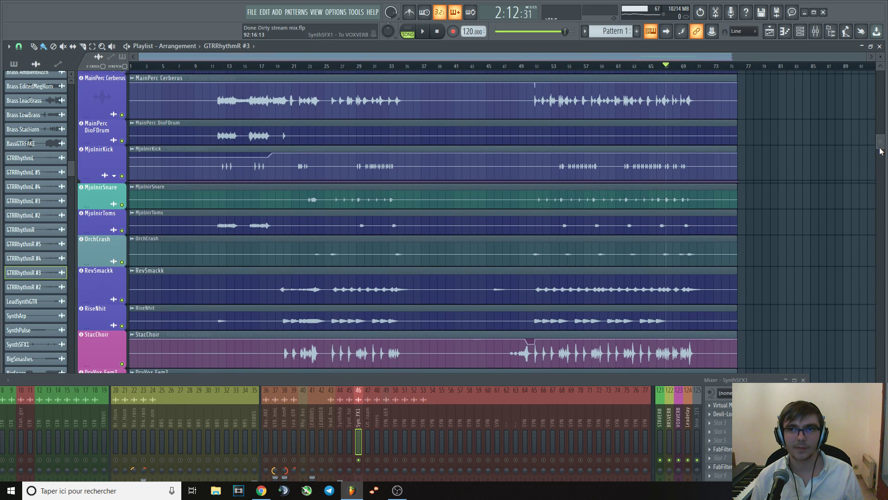
drag(509, 379, 523, 245)
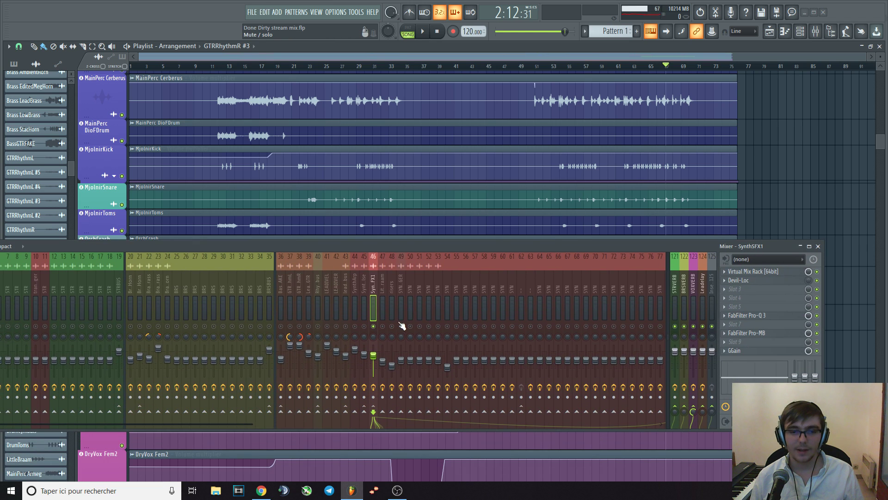
drag(241, 424, 568, 426)
right_click(382, 326)
drag(385, 329, 587, 330)
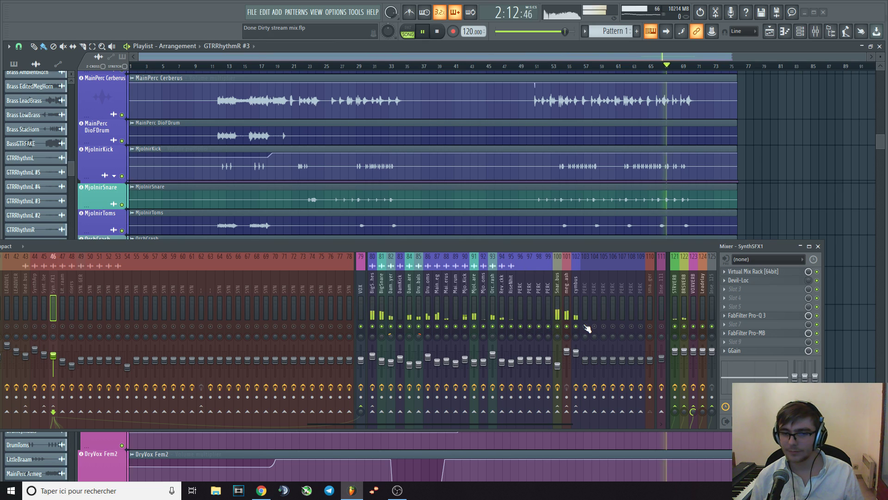
- Play the soloed percussion group from about bar 12 through about bar 33
click(218, 66)
key(space)
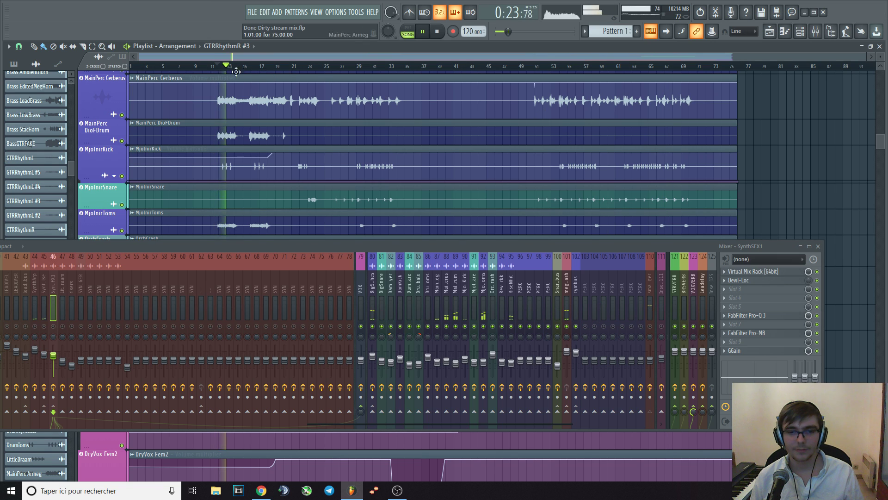
key(space)
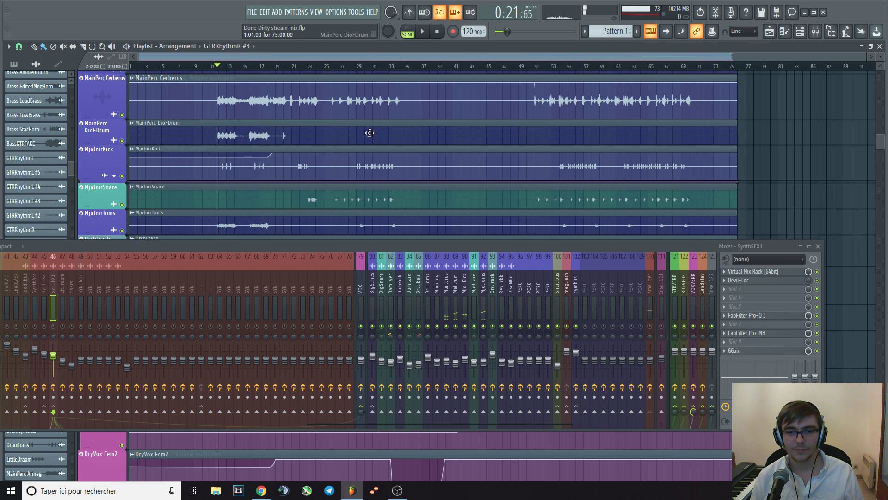
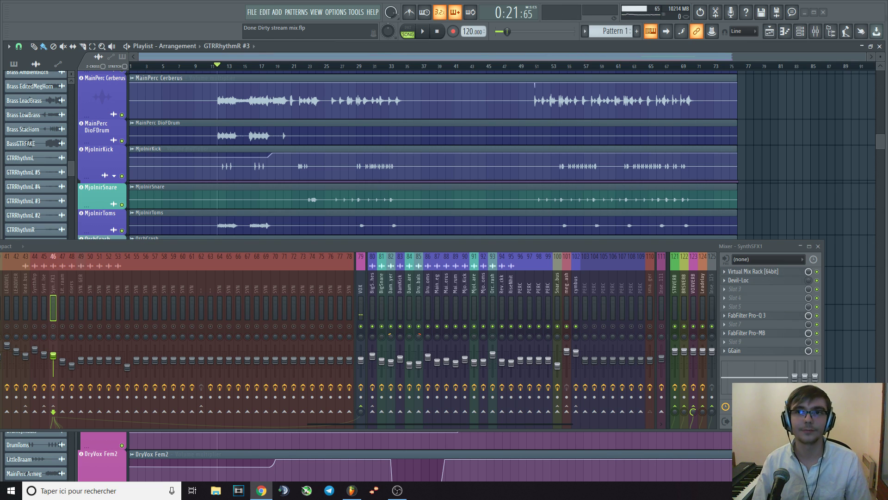
click(222, 69)
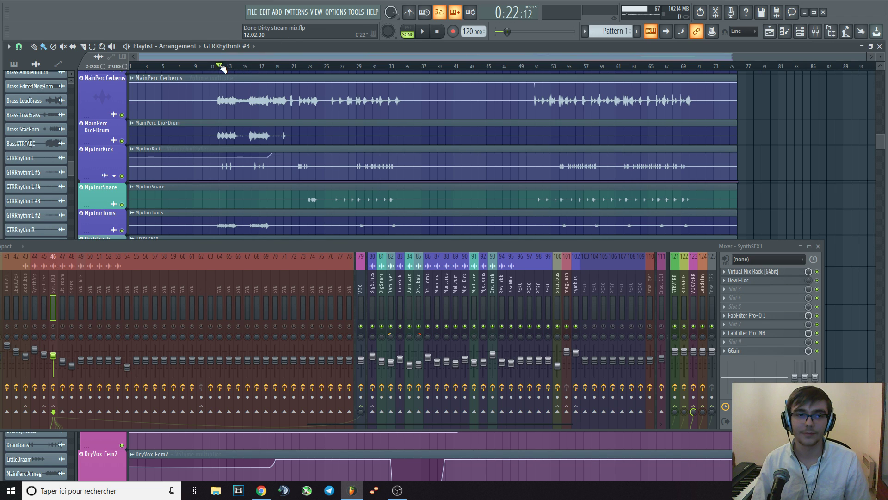
key(space)
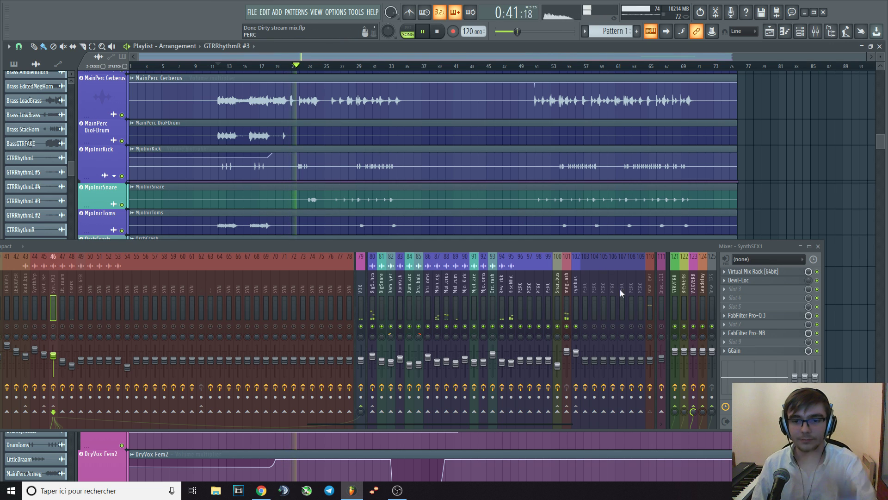
drag(633, 250, 562, 244)
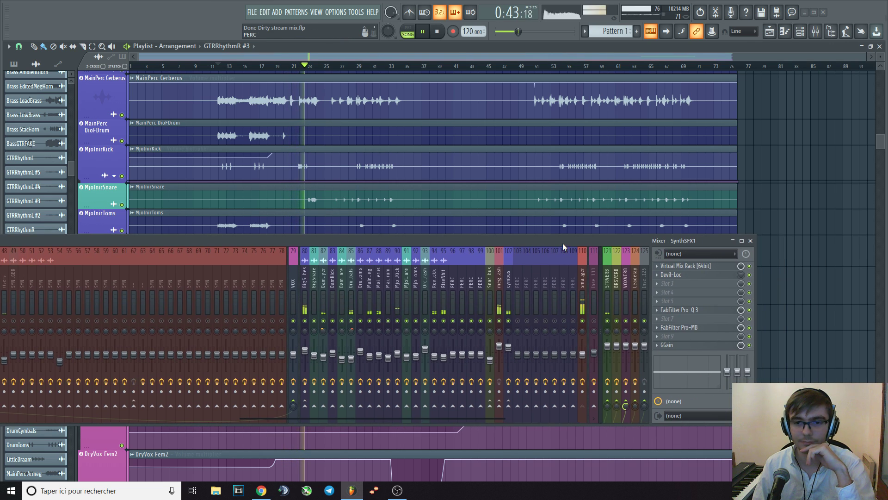
drag(339, 415, 422, 412)
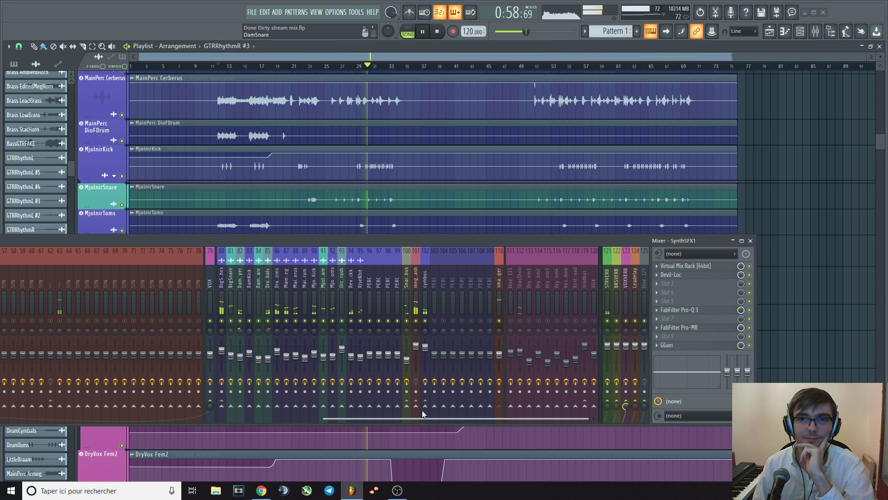
drag(420, 418, 384, 419)
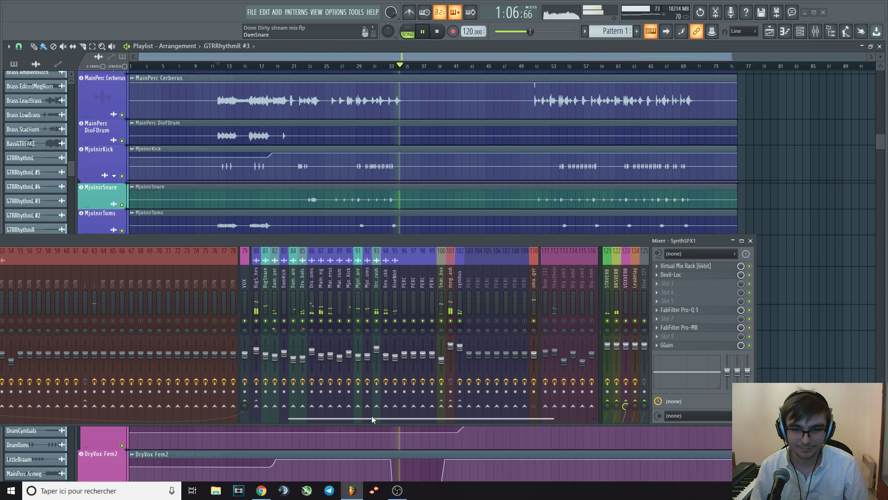
key(space)
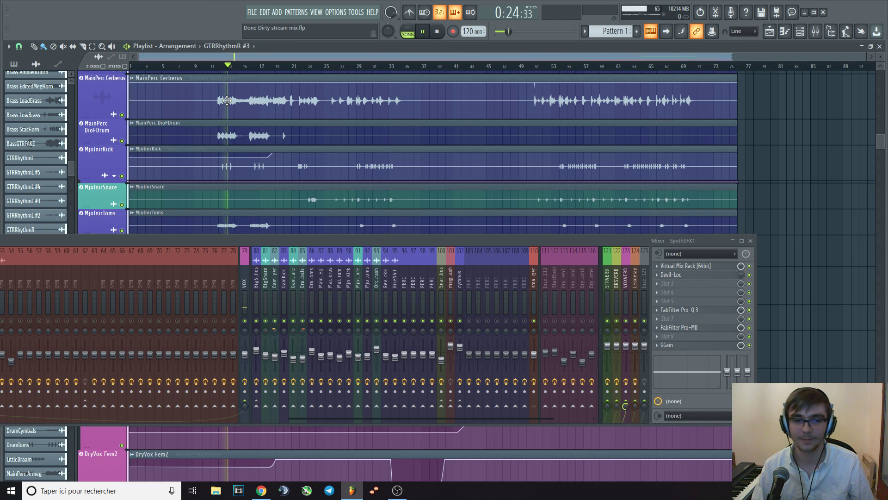
- Solo the MainPerc Cerberus mixer track and audition it from about bar 13
right_click(332, 320)
key(space)
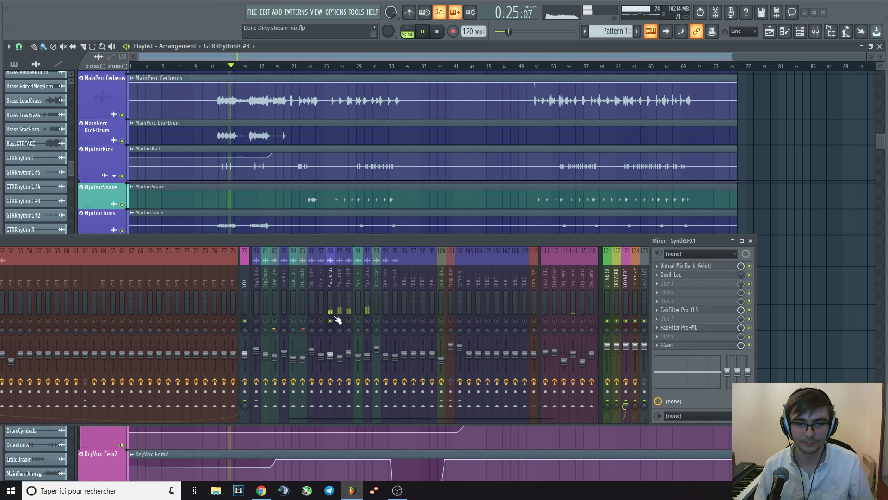
key(space)
key(space)
key(space)
- Solo the MainPerc DioFDrum mixer track and audition the same passage from about bar 13
right_click(340, 320)
key(space)
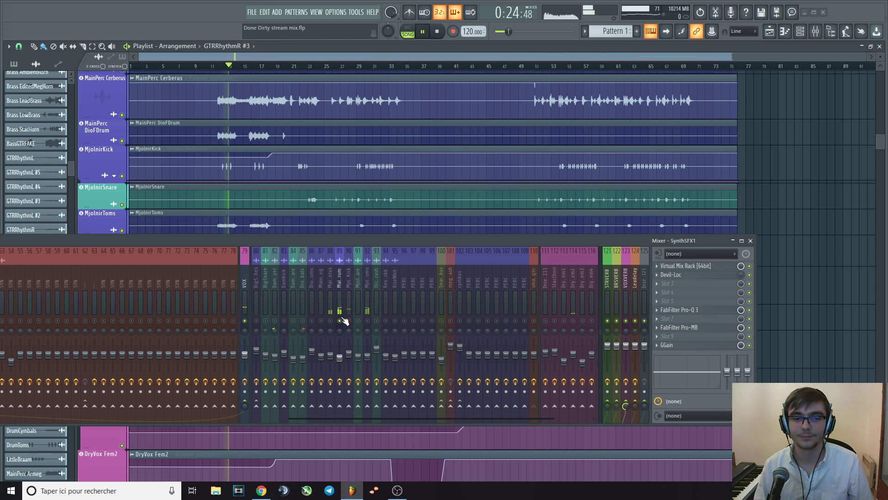
key(space)
- Solo the MjolnirToms mixer track and play the passage from about bar 13 twice
right_click(368, 321)
key(space)
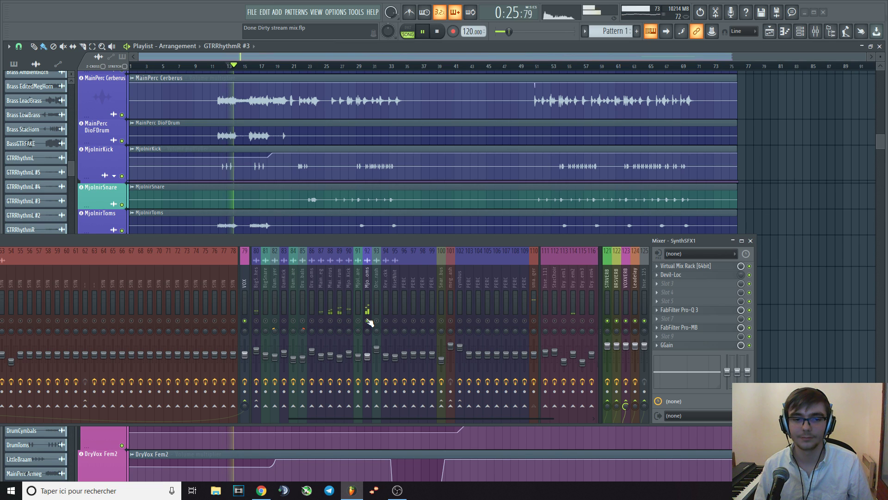
key(space)
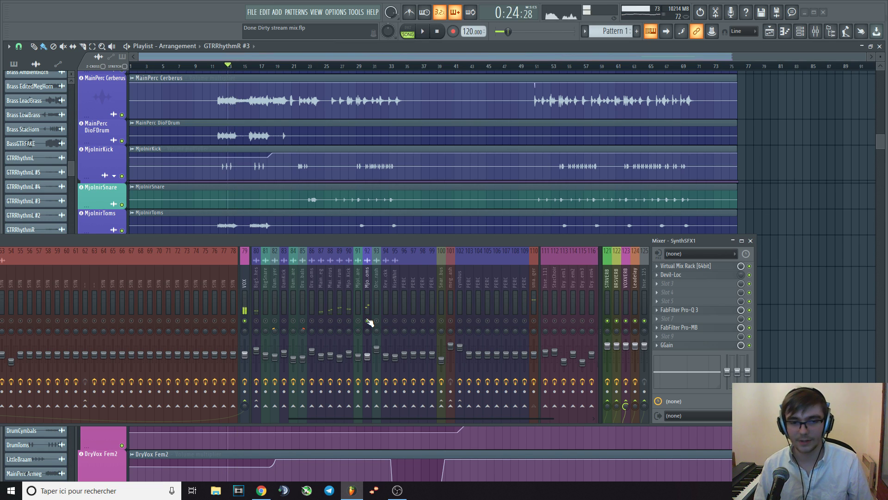
key(space)
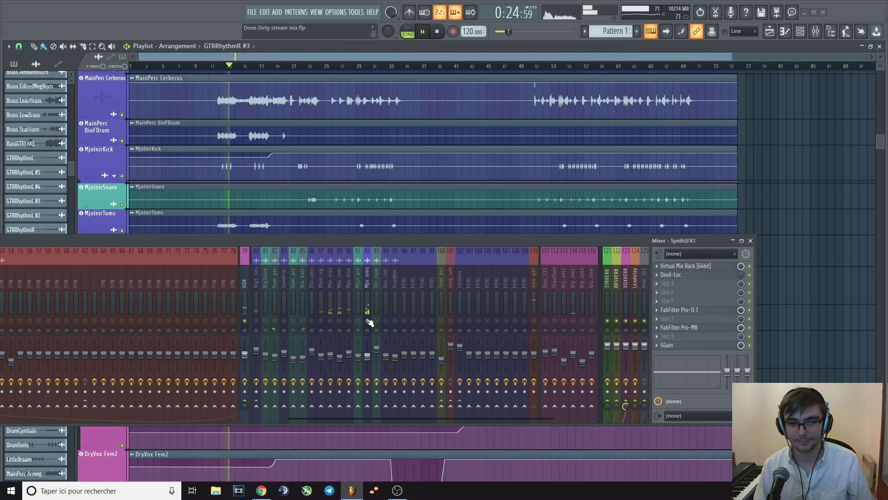
key(space)
- Solo the MjolnirKick mixer track and audition it from about bar 13
right_click(349, 321)
key(space)
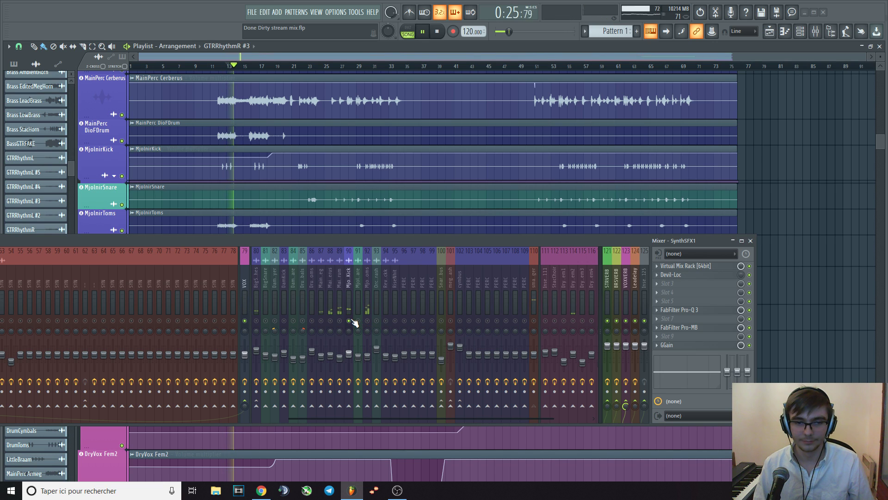
key(space)
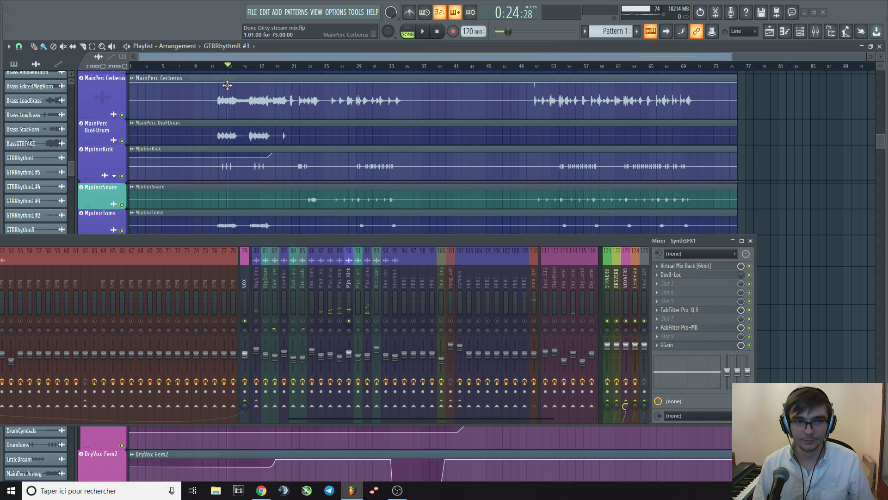
- Replay the soloed MjolnirKick hits from just before bar 12 with the playlist zoomed in on them
click(217, 68)
key(space)
scroll(224, 157, up, 4)
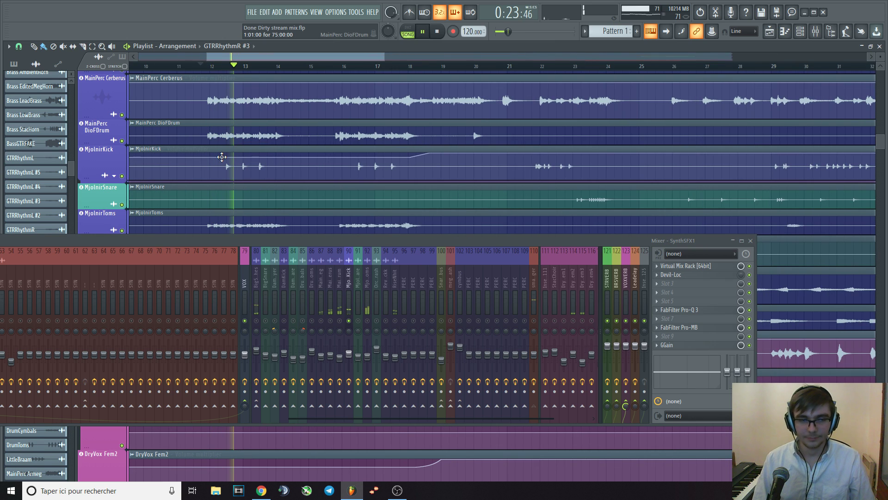
key(space)
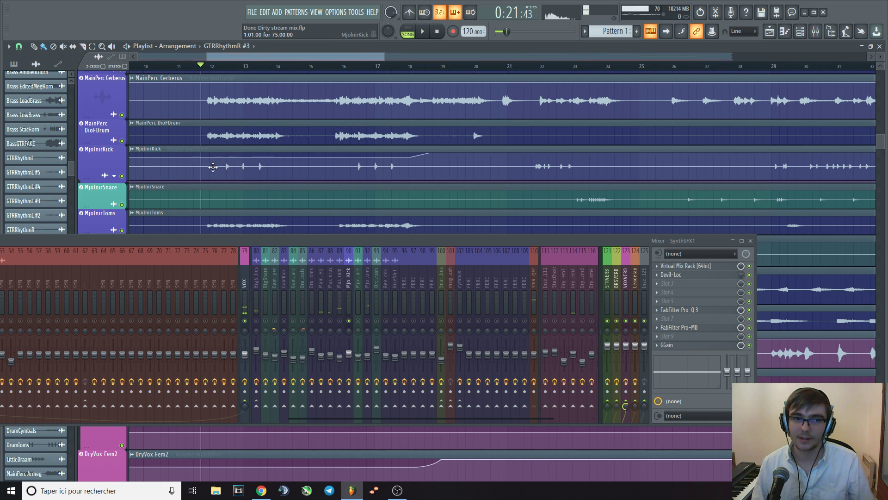
key(space)
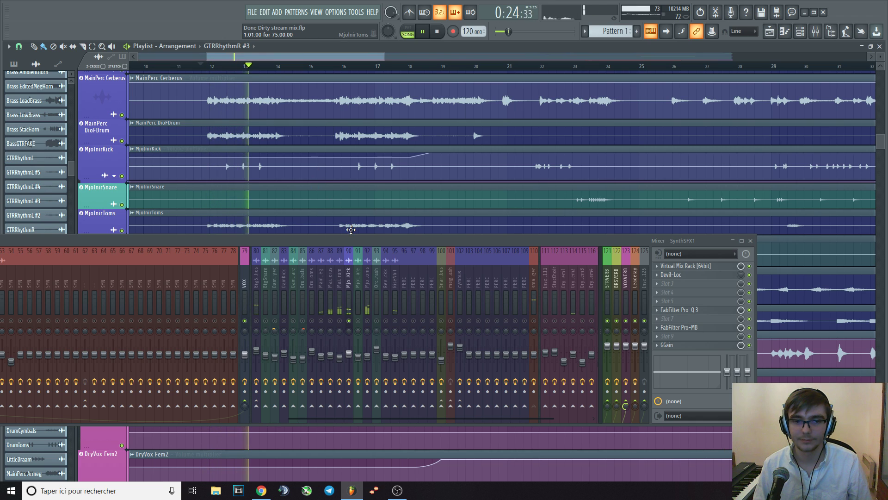
- Add MjolnirToms to the soloed MjolnirKick and audition both together from just before bar 12
key(space)
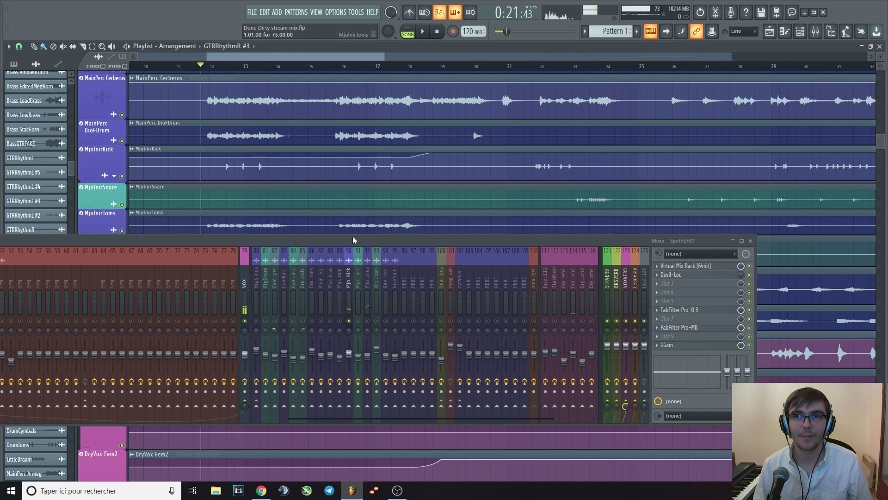
key(space)
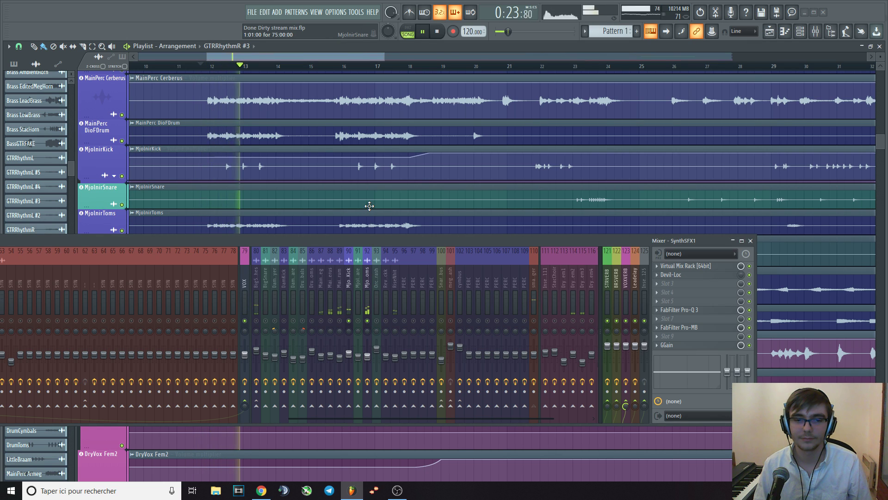
key(space)
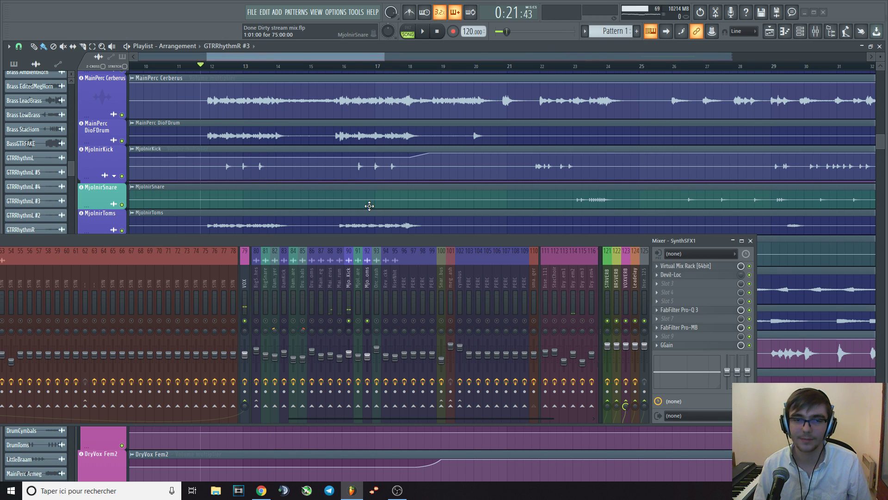
key(space)
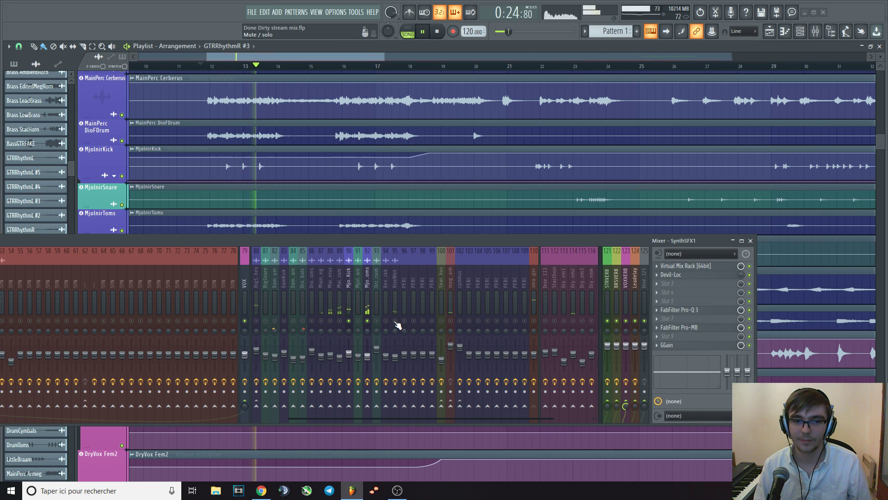
key(space)
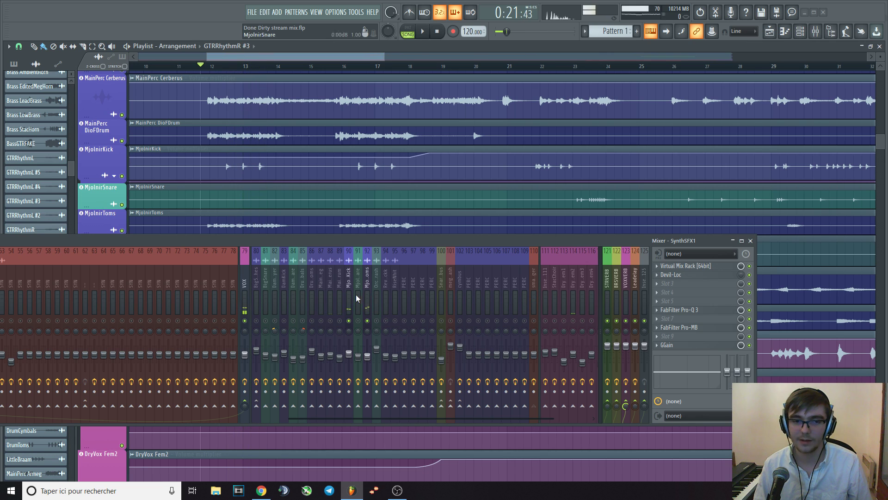
- Add MainPerc DioFDrum and MainPerc Cerberus to the soloed kick and toms, replaying the passage with each addition
key(space)
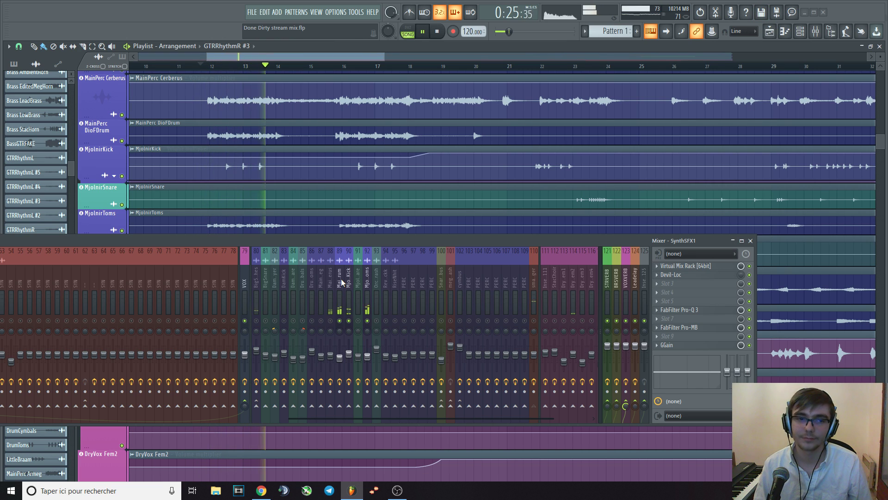
key(space)
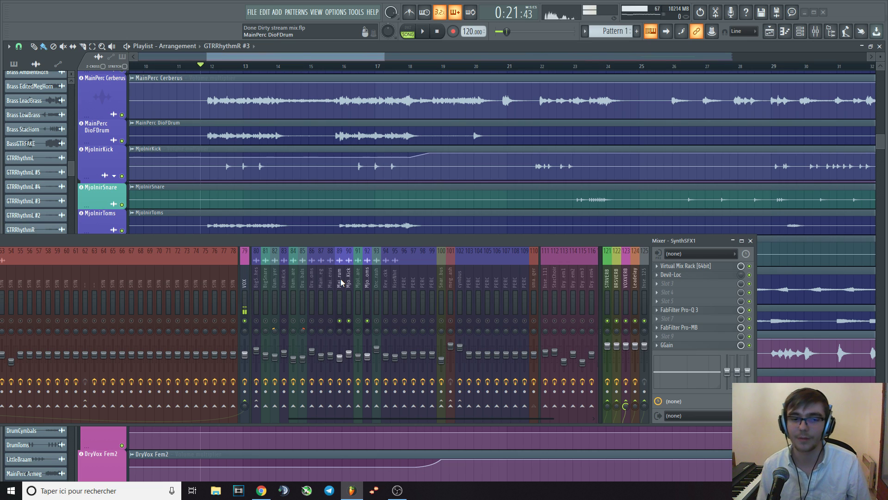
key(space)
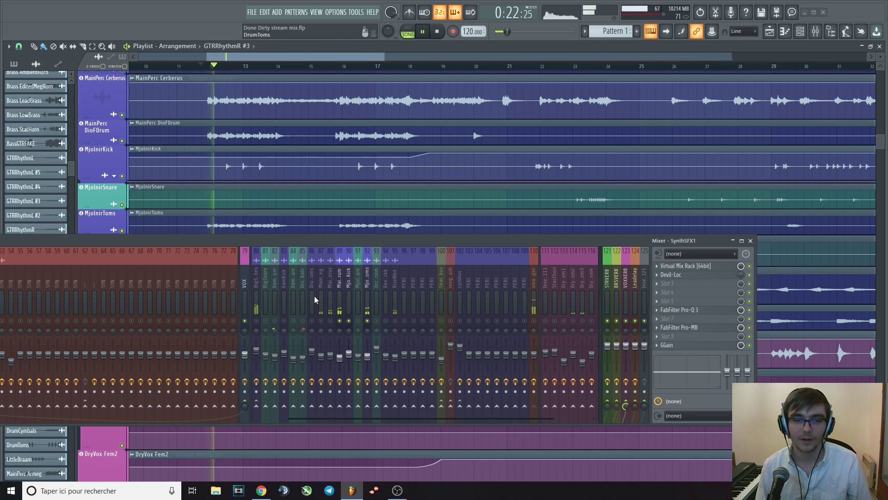
key(space)
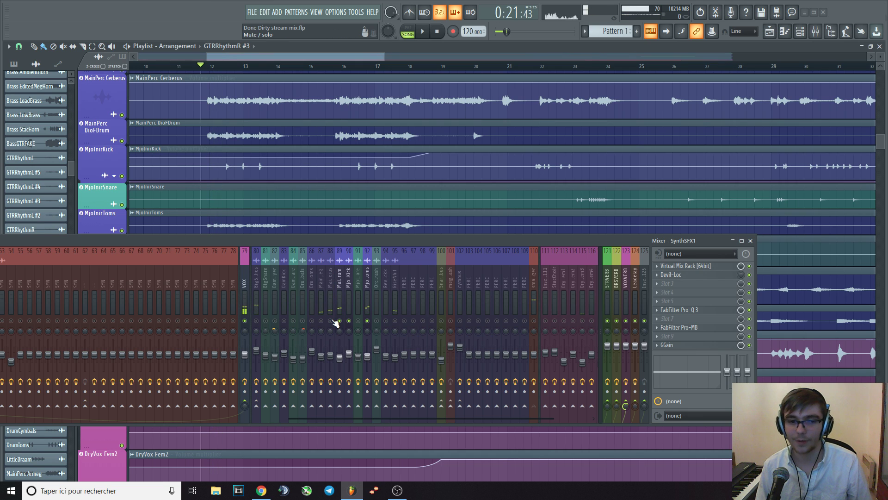
key(space)
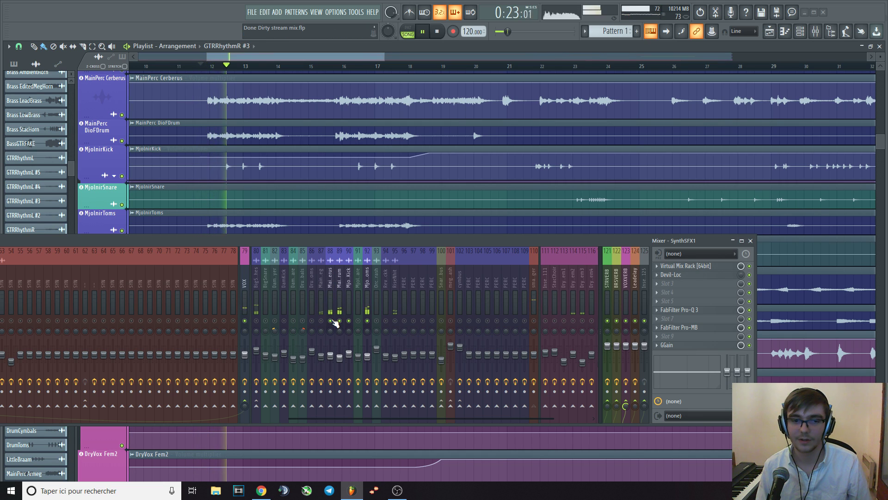
key(space)
- Solo the MainPerc Armeg mixer track, select it and replay the passage from just before bar 12
click(324, 319)
key(space)
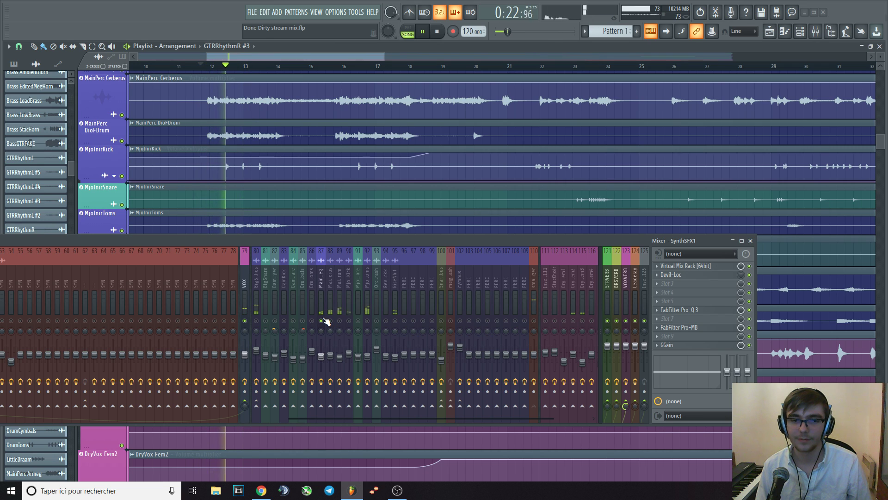
click(323, 284)
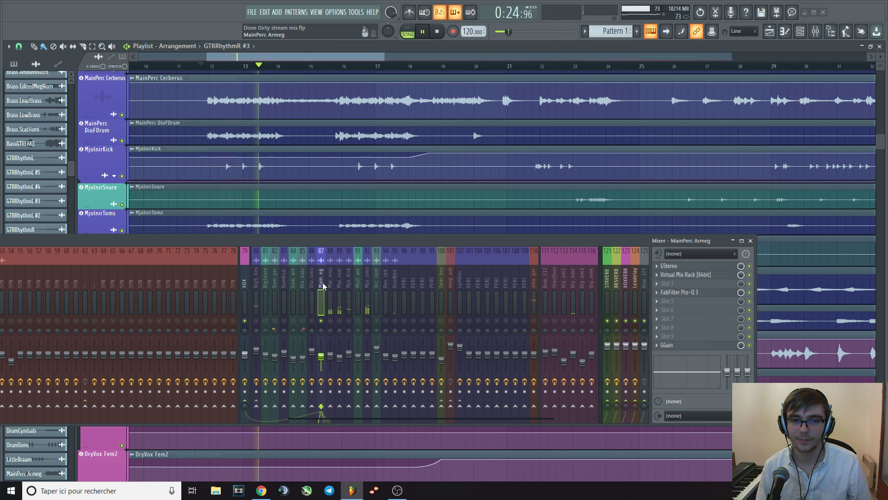
key(space)
key(space)
key(space)
key(space)
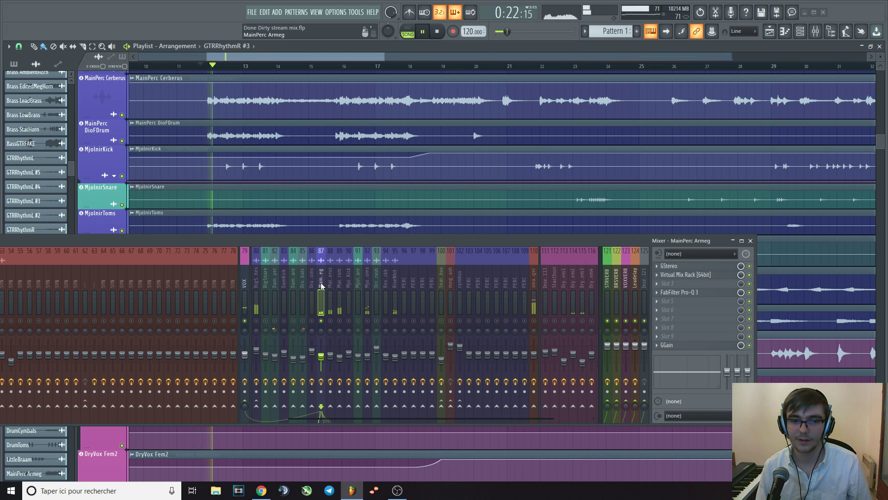
- Add MainPerc Cerberus and MainPerc DioFDrum to the soloed MainPerc Armeg, auditioning the passage with each addition
click(330, 320)
key(space)
key(space)
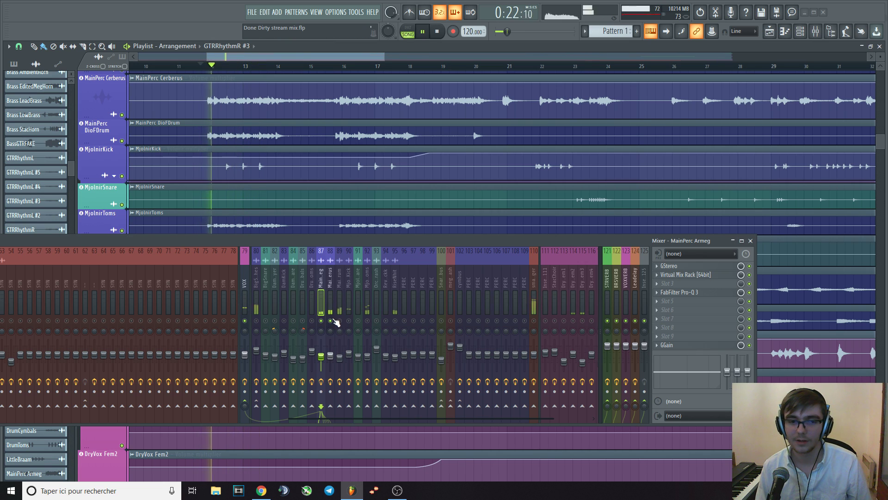
click(340, 320)
key(space)
key(space)
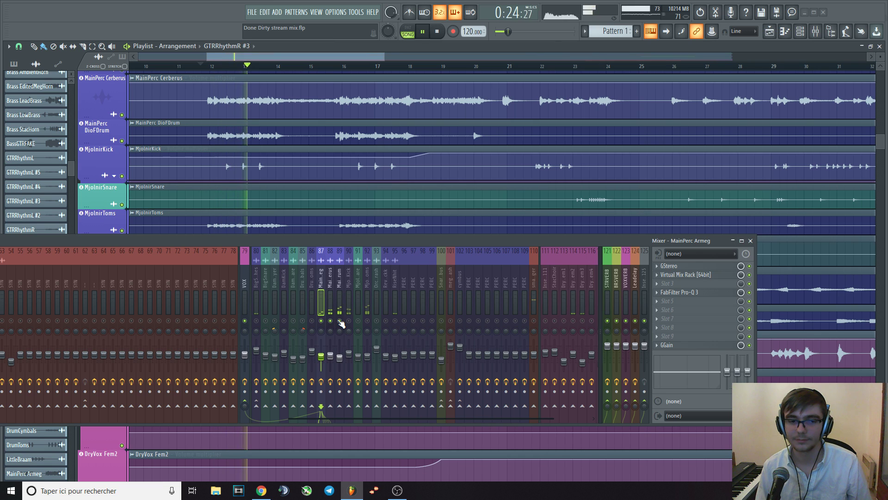
key(space)
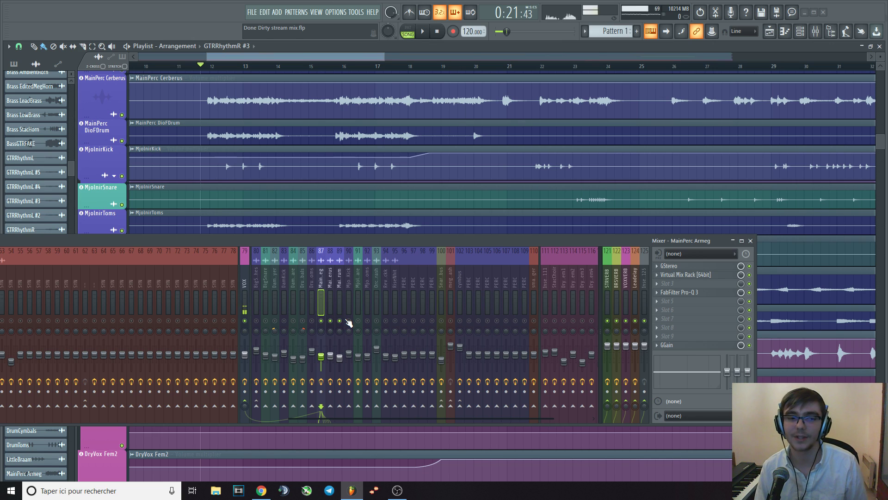
- Add MjolnirKick and MjolnirToms to the soloed MainPerc tracks, and audition MjolnirToms alone over the same passage
key(space)
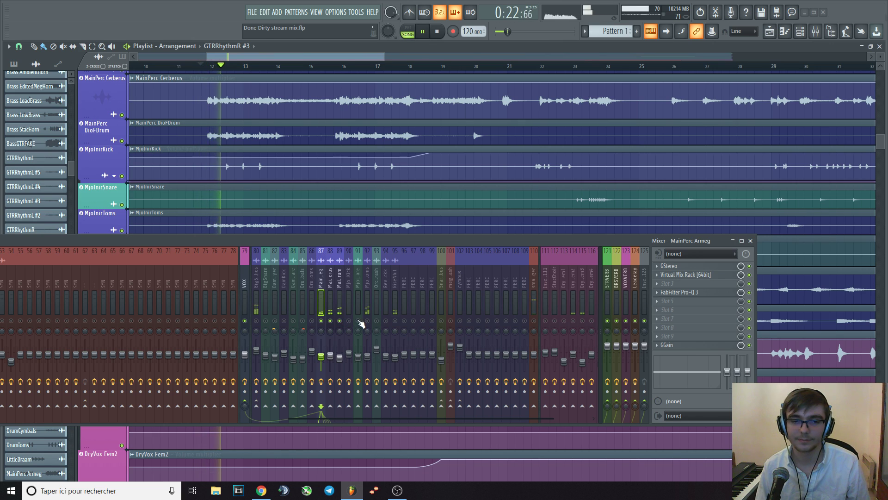
key(space)
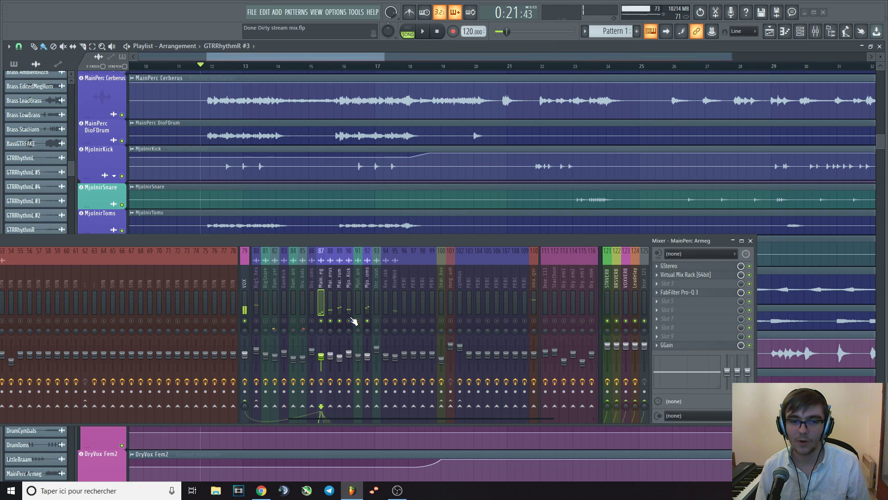
key(space)
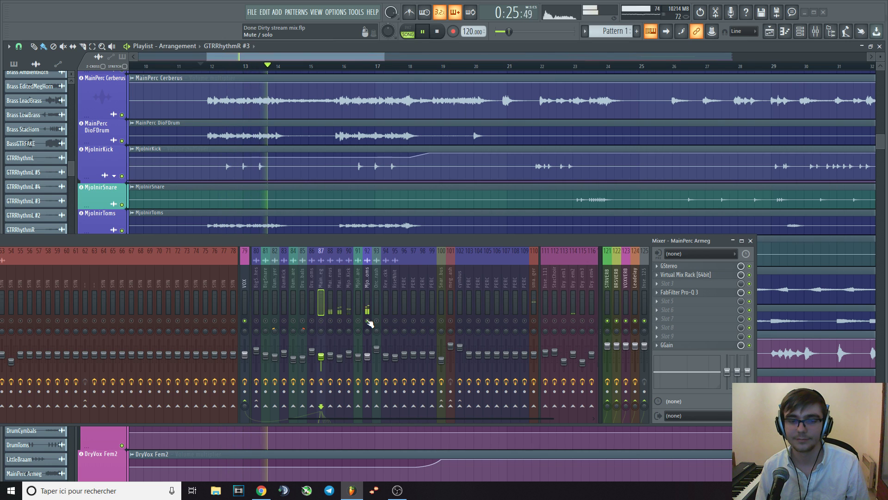
key(space)
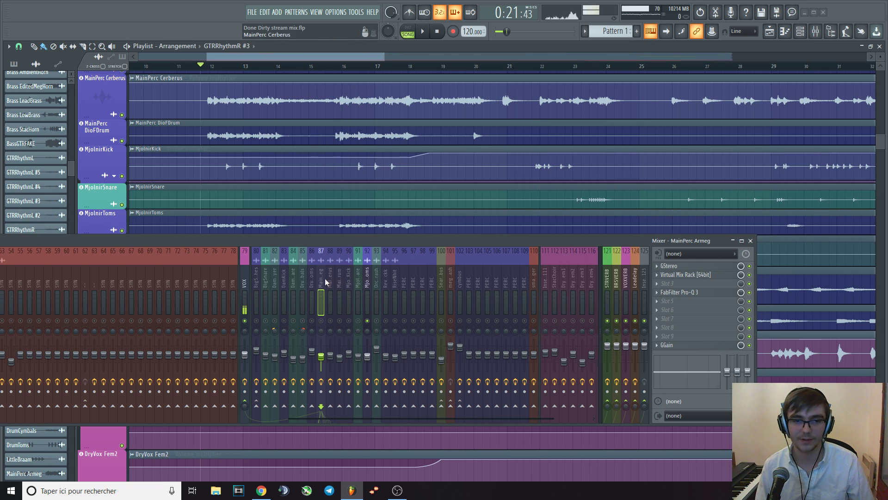
- Solo MainPerc Armeg again and compare how it sounds further on, from about bar 30
key(space)
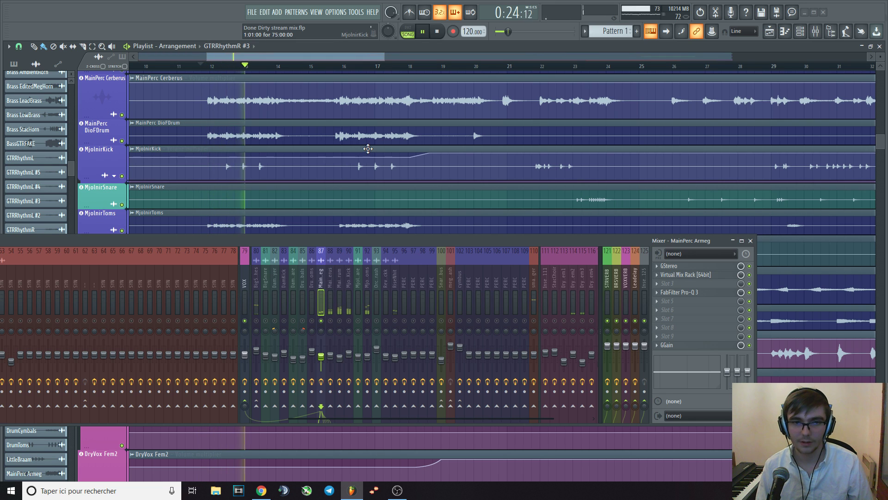
scroll(368, 148, down, 4)
click(421, 68)
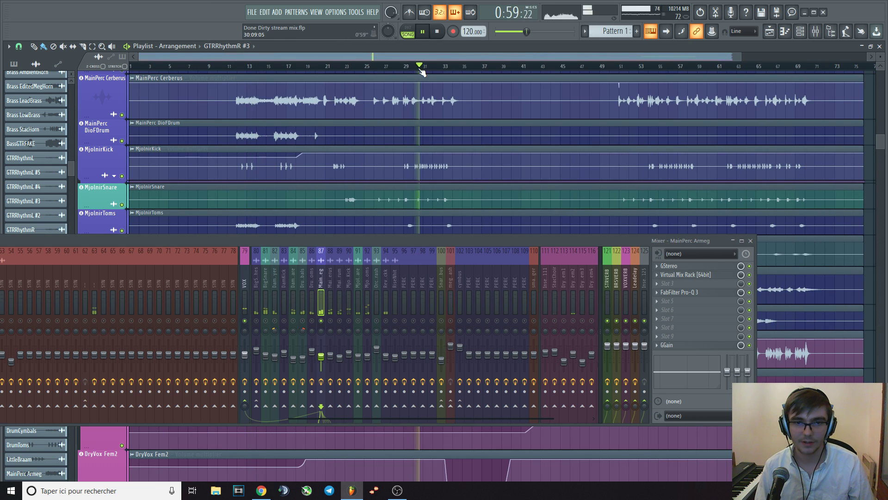
scroll(409, 111, down, 4)
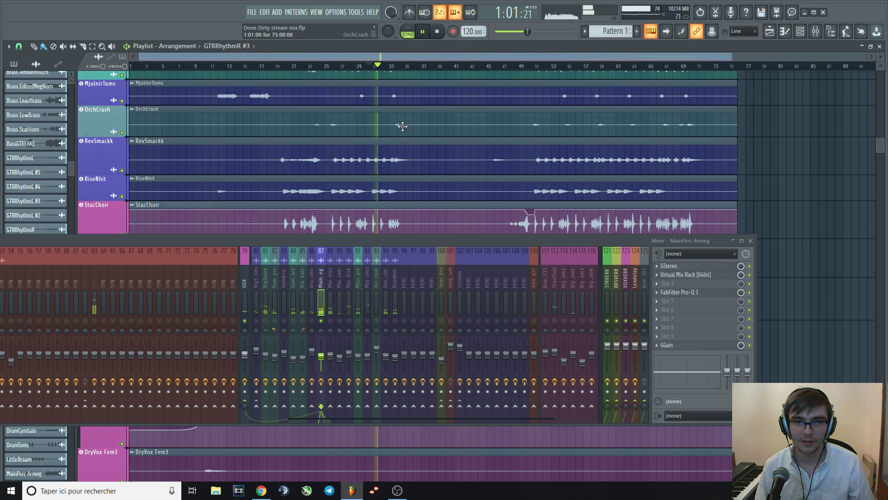
key(space)
- Replay the soloed MainPerc Armeg from about bar 12 and find its clip in the playlist
scroll(402, 123, up, 4)
click(222, 66)
key(space)
scroll(243, 150, up, 5)
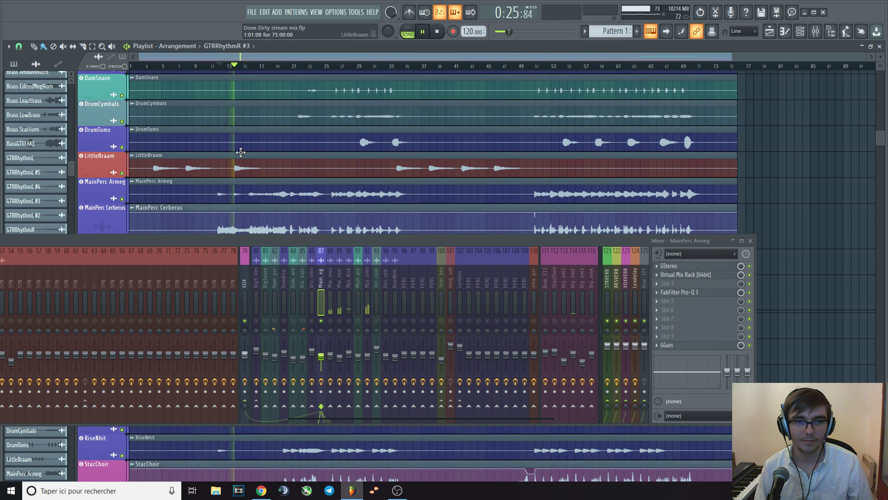
key(space)
- Enlarge the MainPerc Armeg playlist track and audition it from about bar 17 and about bar 27
scroll(250, 155, down, 1)
scroll(250, 155, down, 1)
drag(103, 151, 103, 198)
click(258, 66)
key(space)
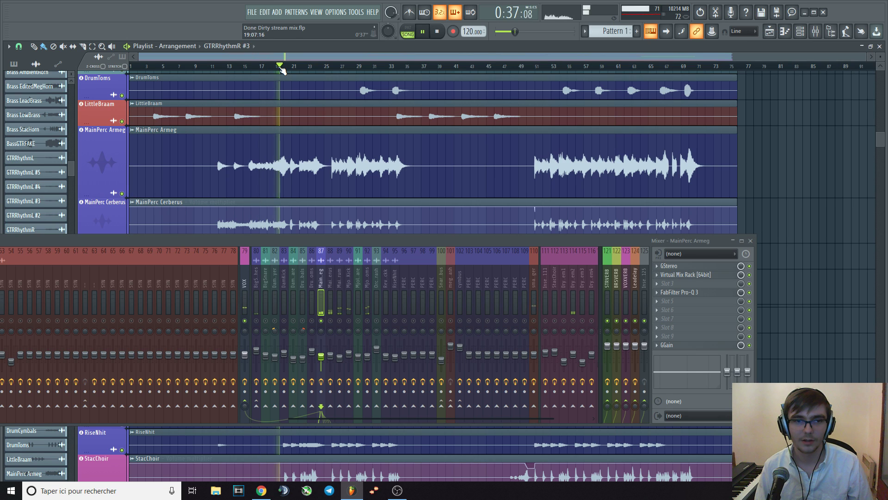
click(345, 67)
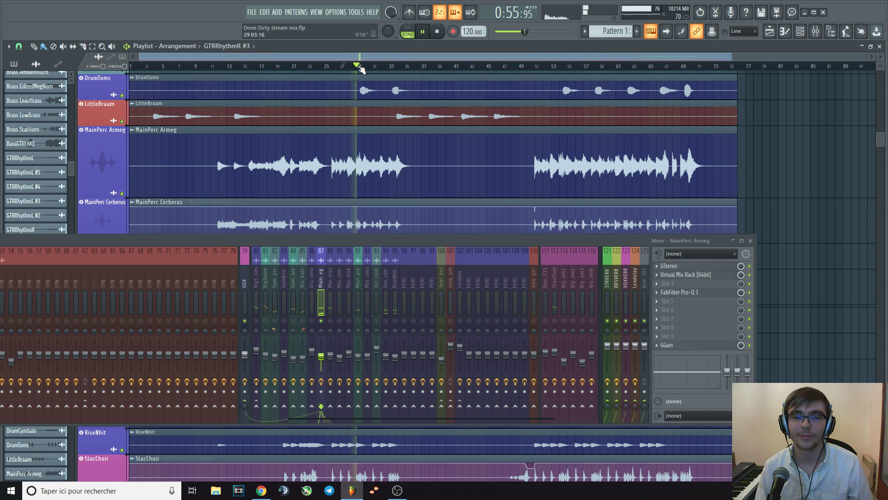
key(space)
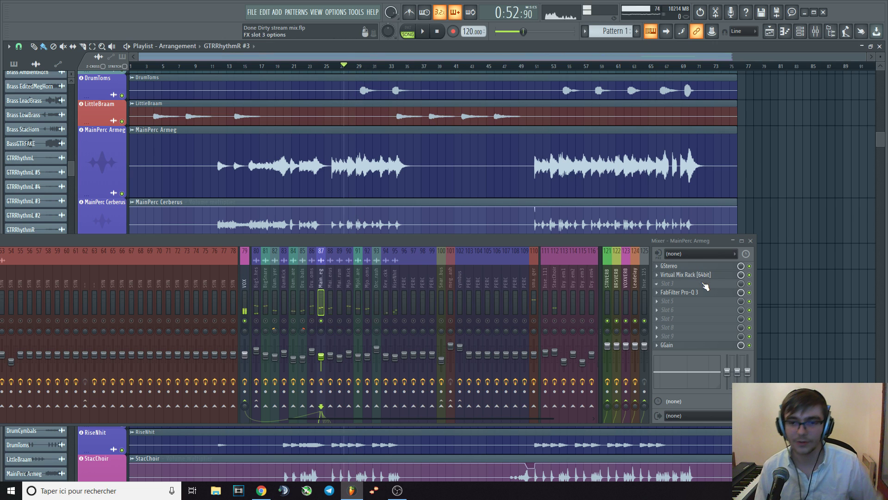
- Check the Virtual Mix Rack and GStereo settings on the MainPerc Armeg mixer track
click(691, 276)
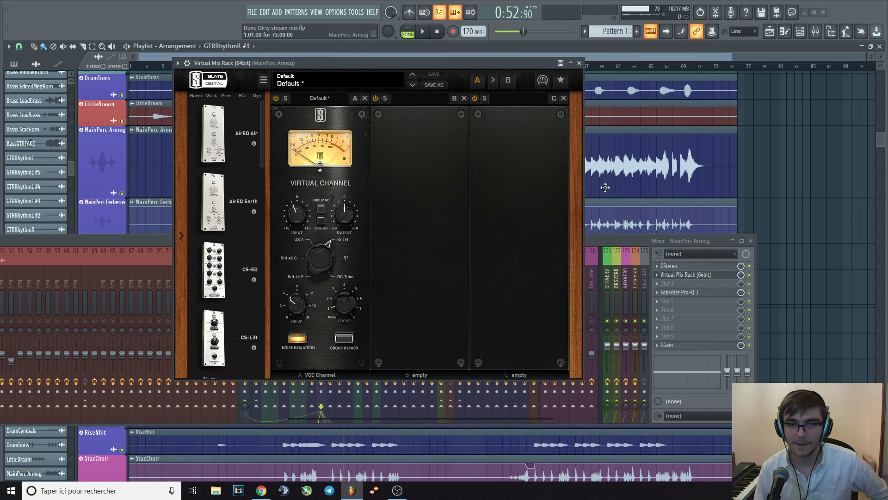
click(579, 63)
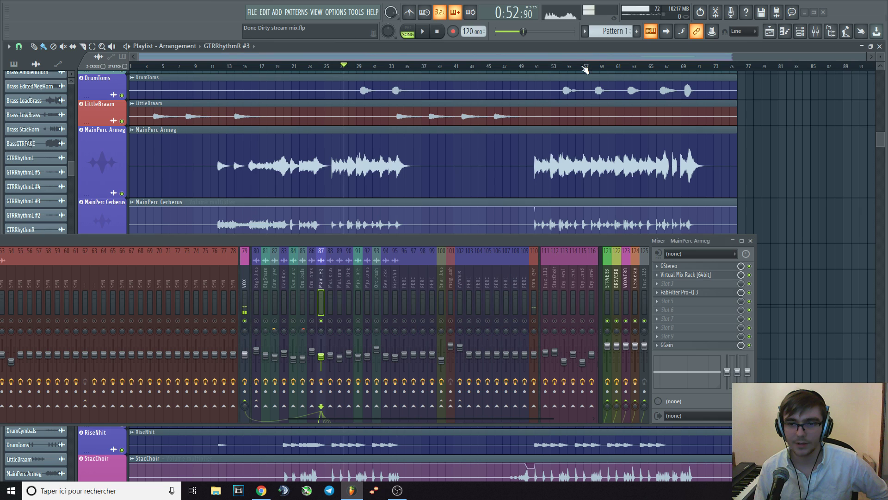
click(687, 267)
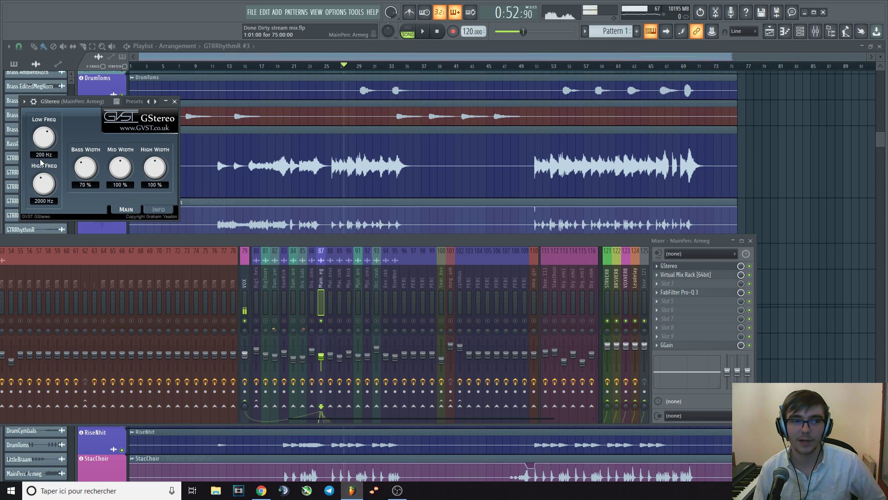
- Bypass GStereo on MainPerc Armeg and audition the soloed track from about bar 27 and about bar 29
key(space)
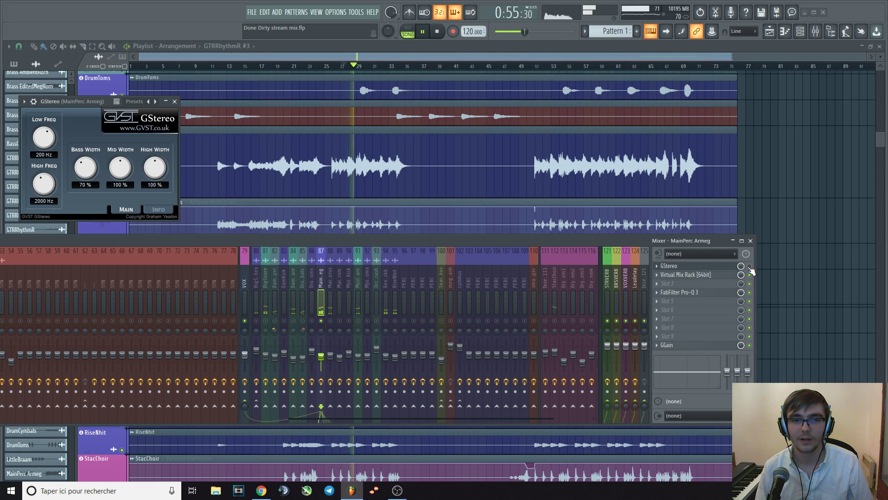
key(space)
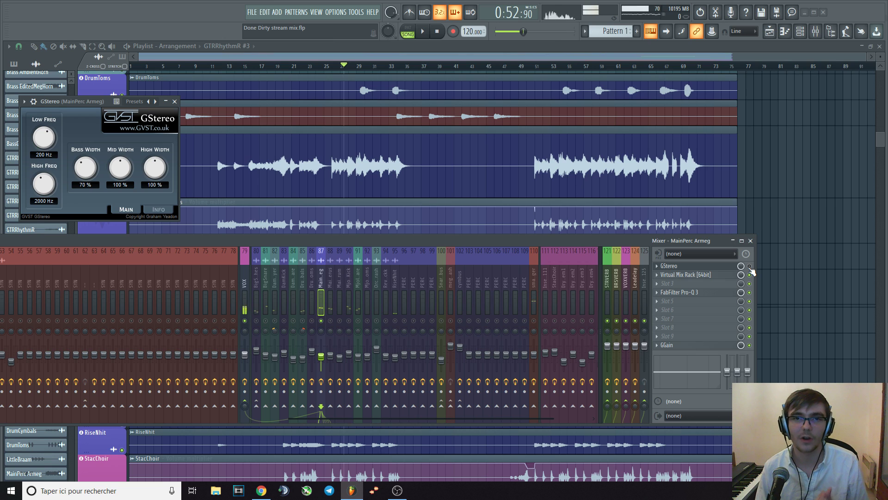
key(space)
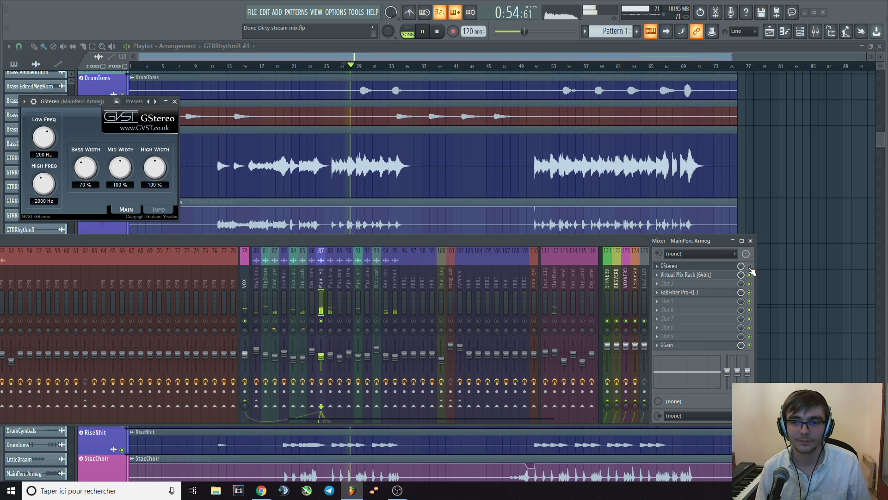
key(space)
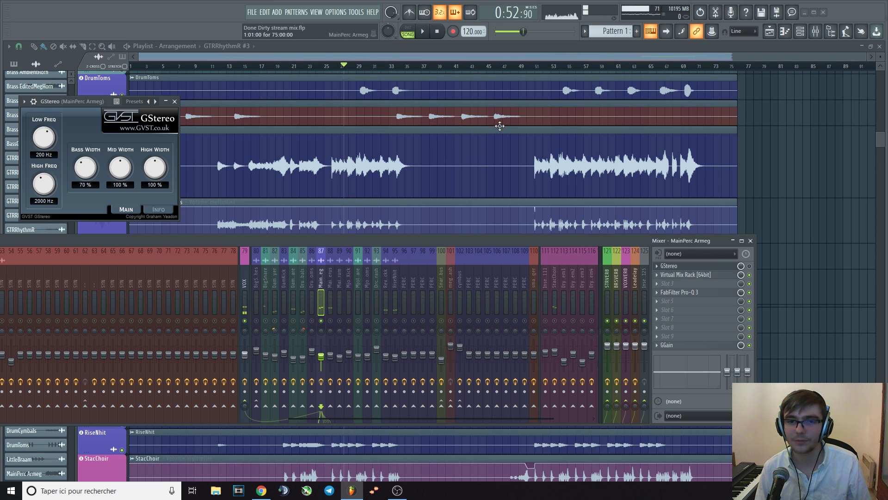
click(362, 66)
key(space)
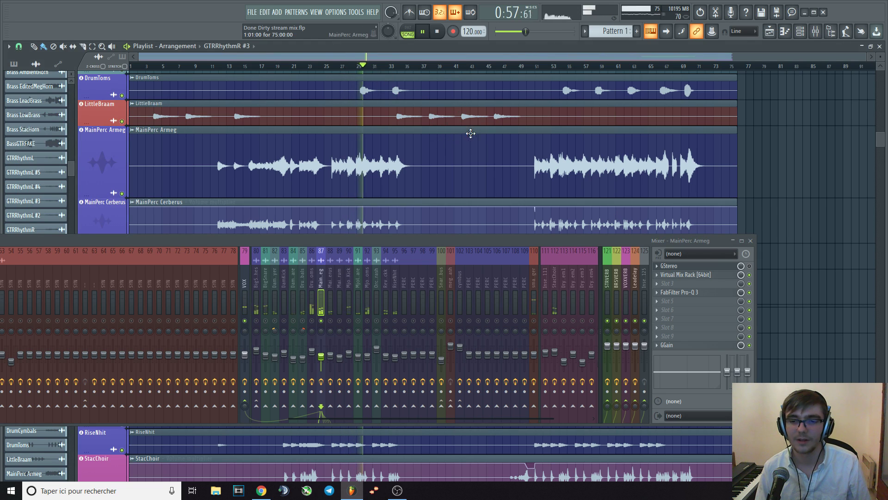
- Compare soloed MainPerc Armeg with GStereo bypassed and enabled from about bar 29, leaving GStereo enabled
key(space)
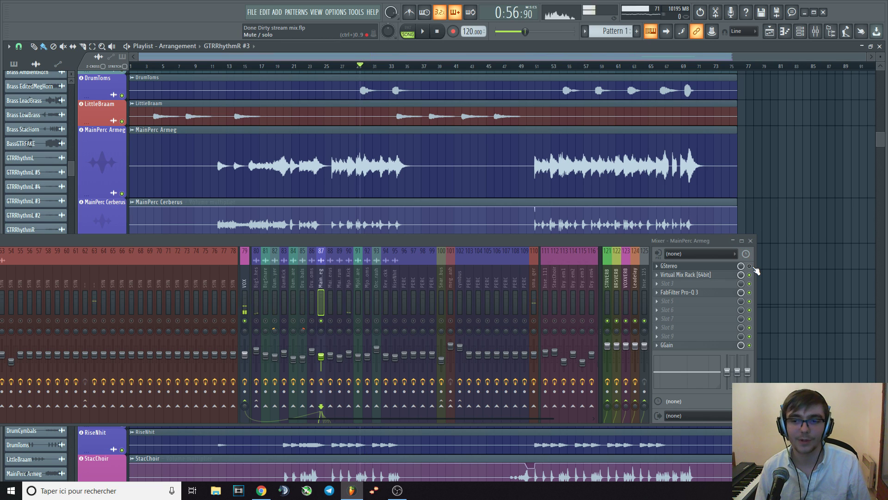
key(space)
key(space)
key(space)
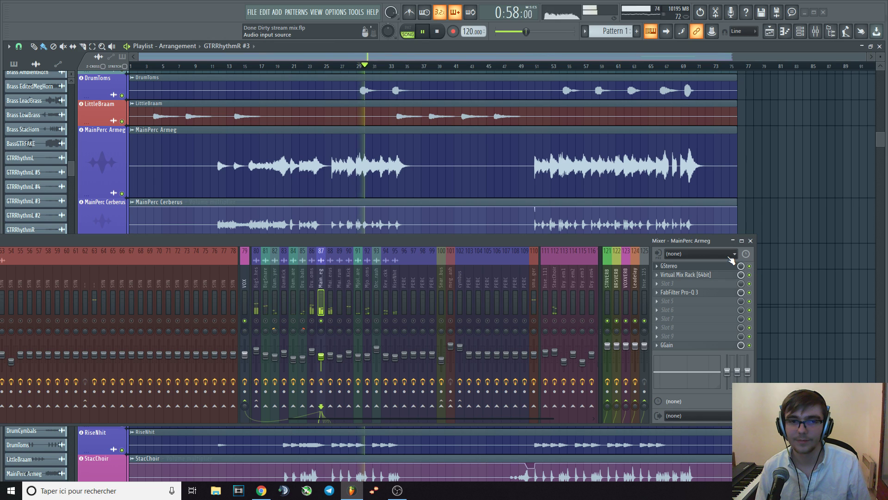
key(space)
key(space)
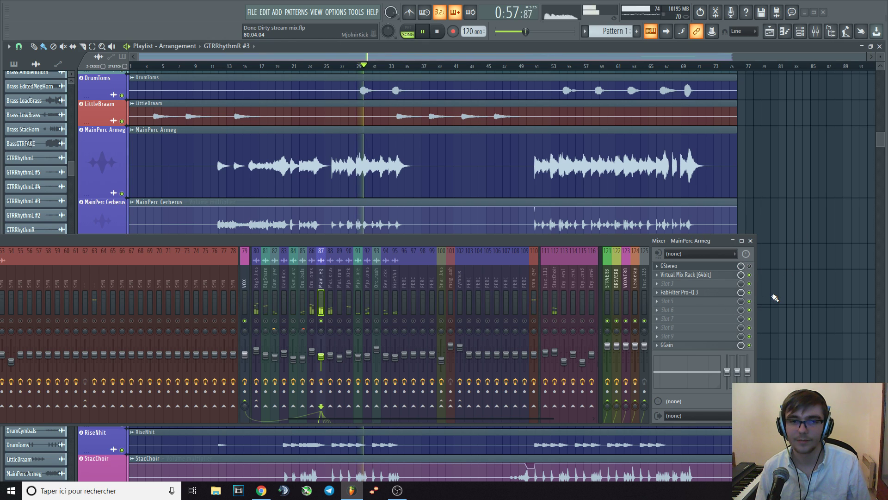
key(space)
key(space)
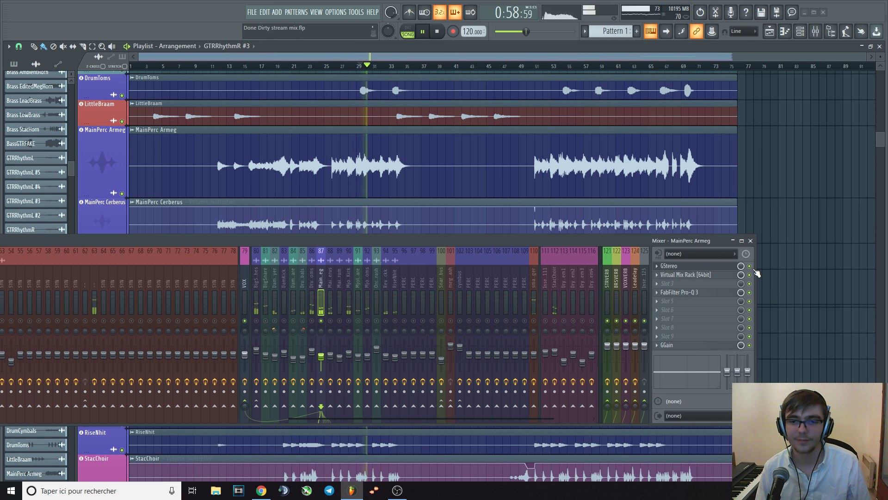
key(space)
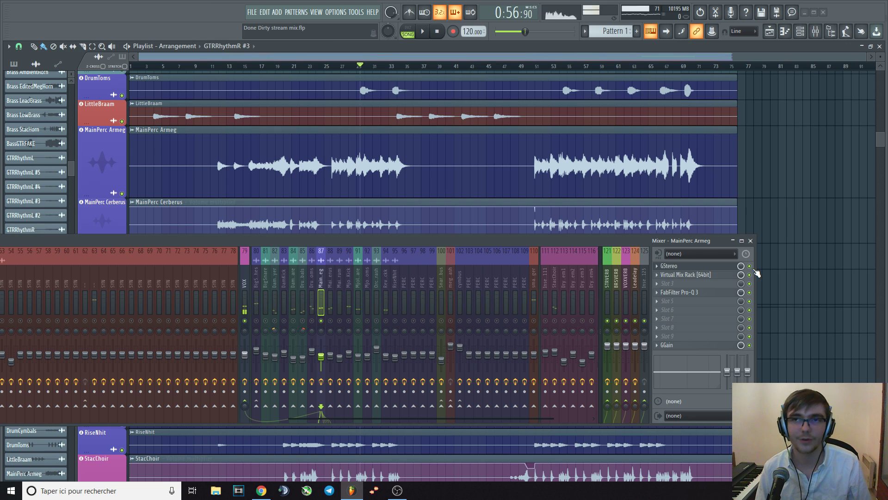
- Open FabFilter Pro-Q 3 on MainPerc Armeg and audition the track from about bar 29 while checking its low-cut band
click(689, 293)
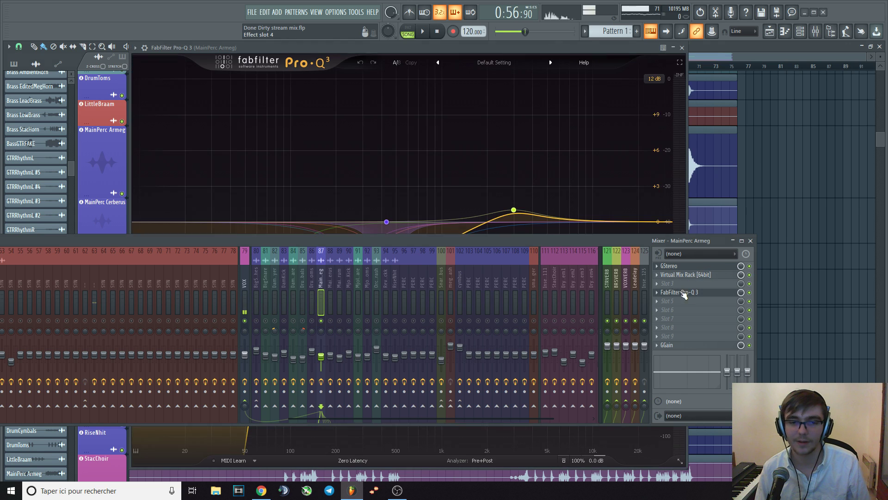
drag(413, 235, 398, 361)
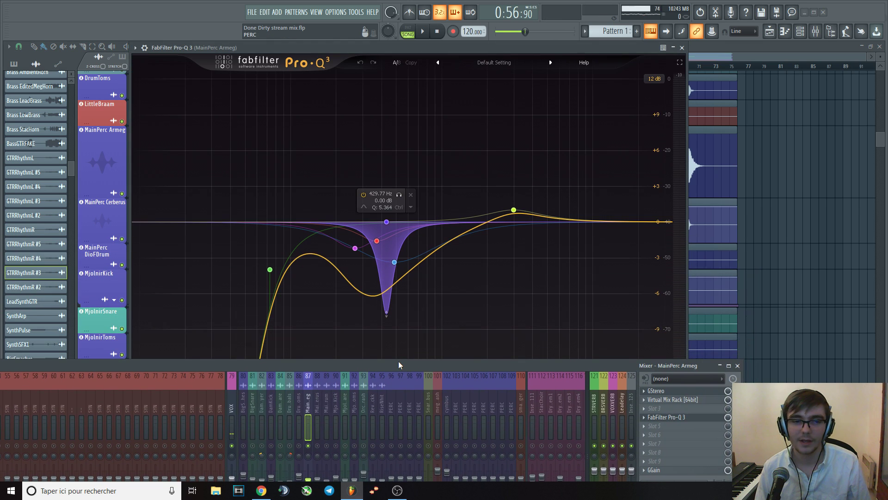
click(270, 263)
key(space)
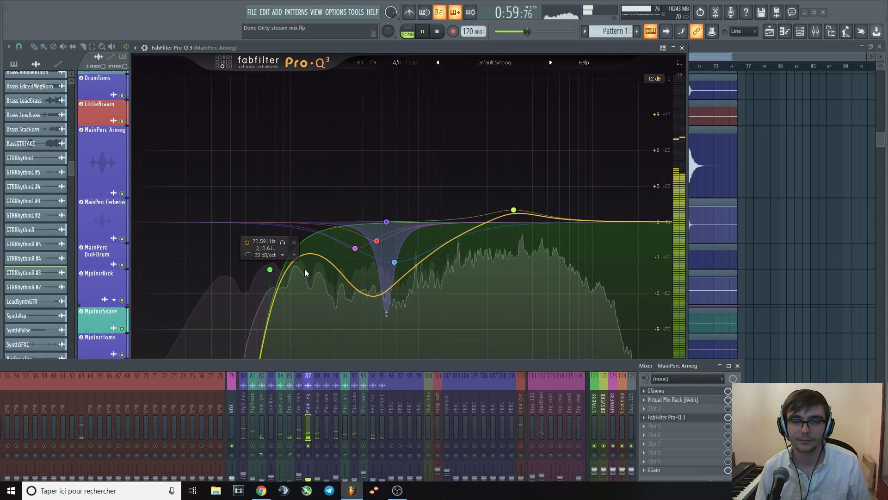
key(space)
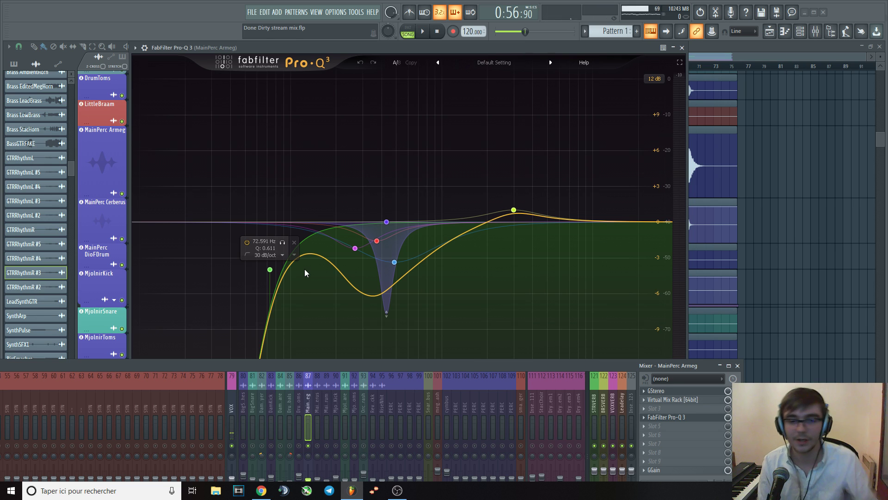
key(space)
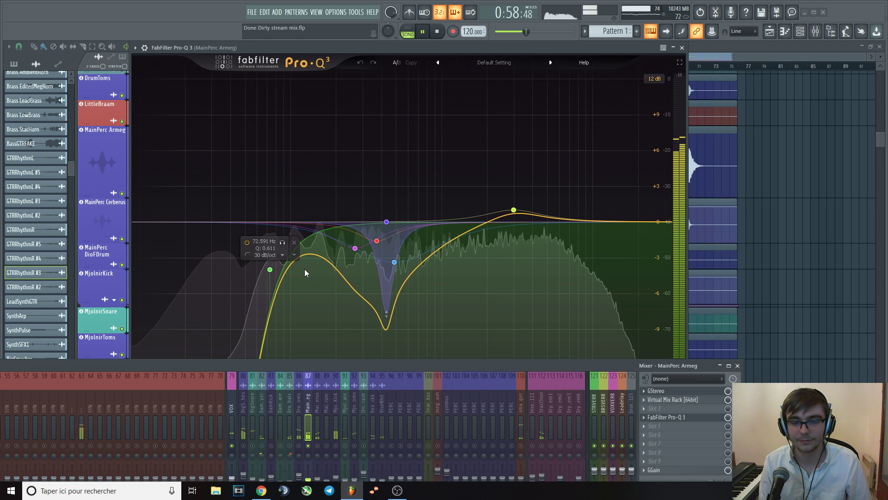
key(space)
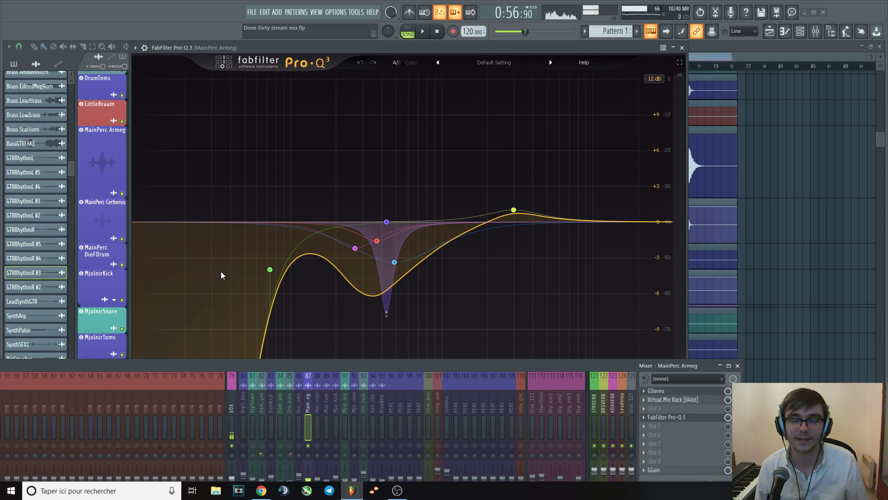
- Listen to the Pro-Q 3 dynamic band at about 430 Hz in isolation, then replay MainPerc Armeg with the full EQ
key(space)
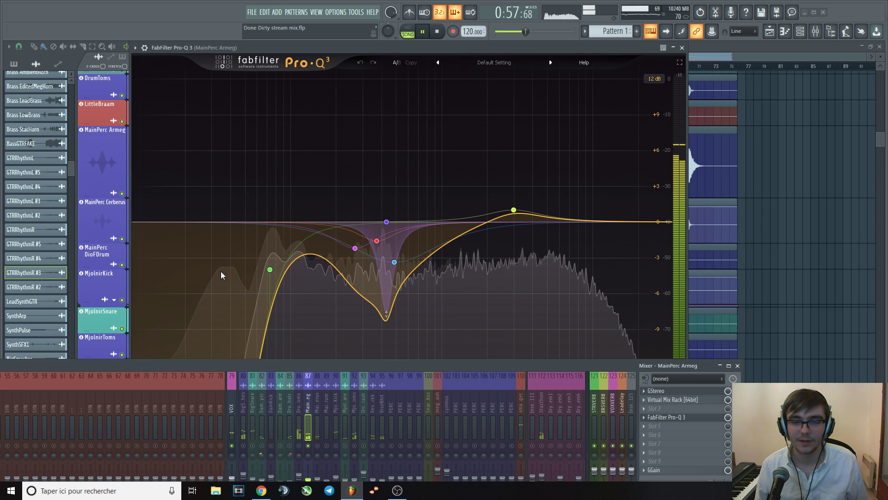
mouse_move(237, 262)
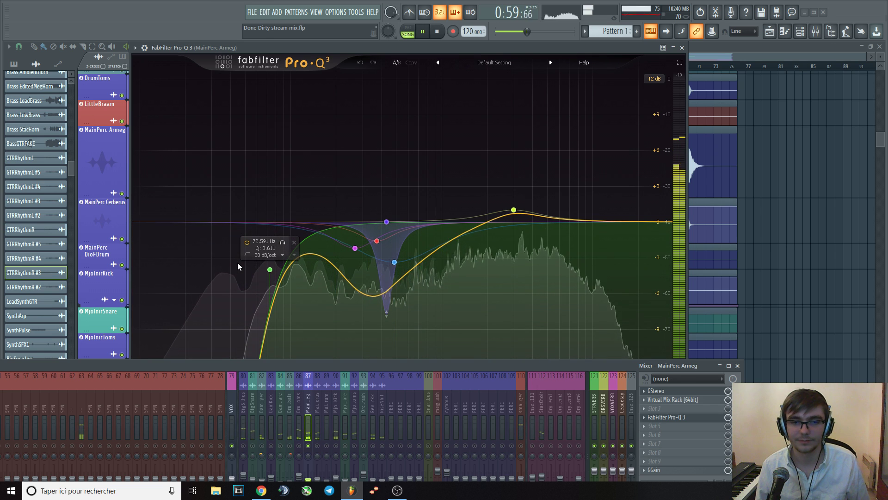
click(399, 196)
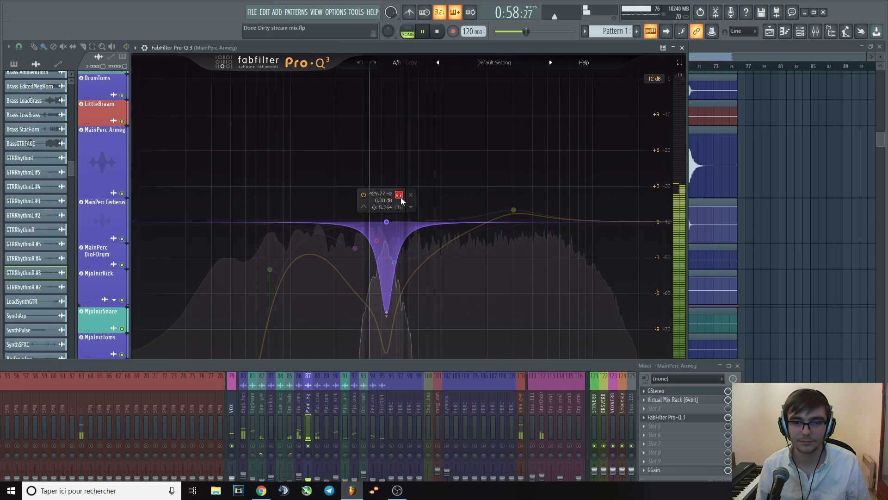
click(400, 197)
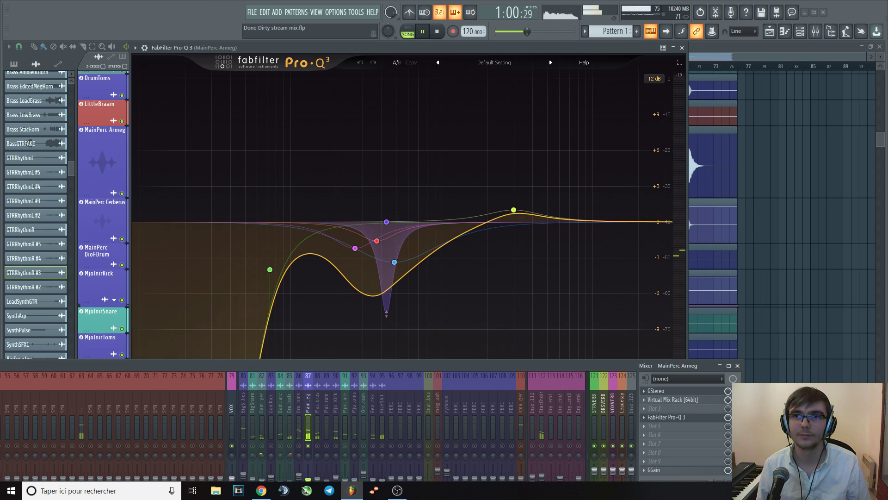
key(space)
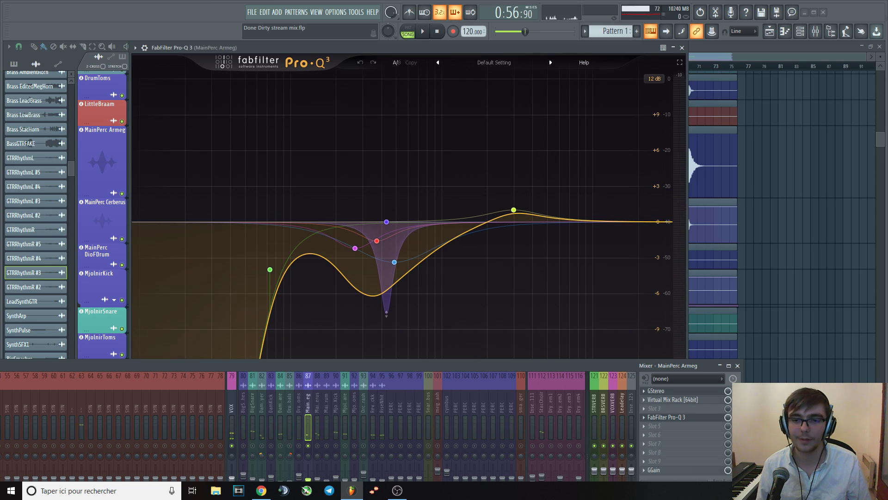
key(space)
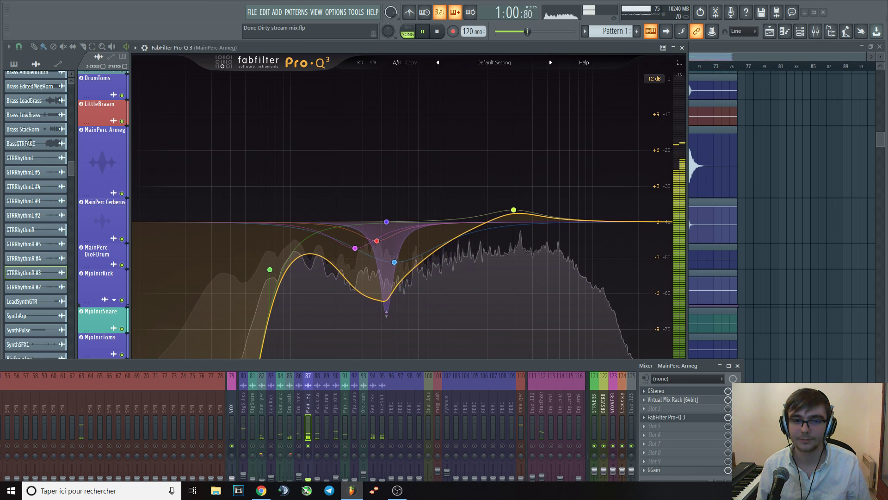
key(space)
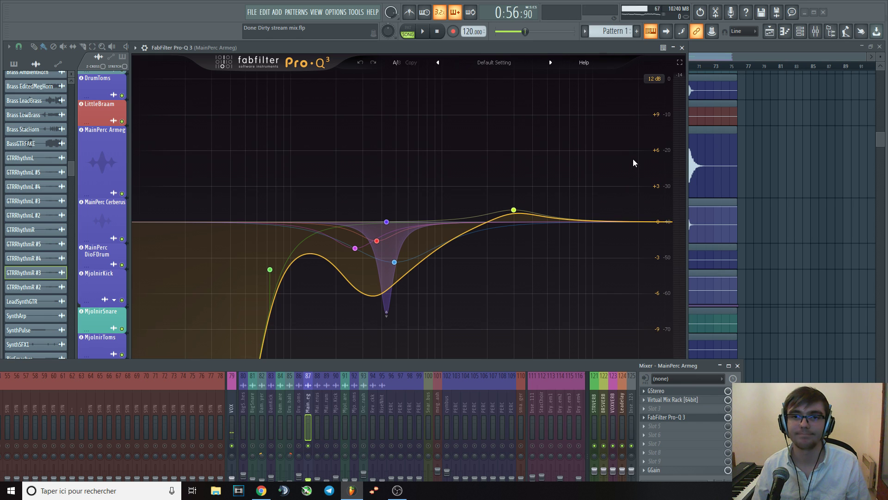
- Close the MainPerc Armeg EQ, then solo MainPerc Cerberus and audition it from about bar 29
mouse_move(440, 284)
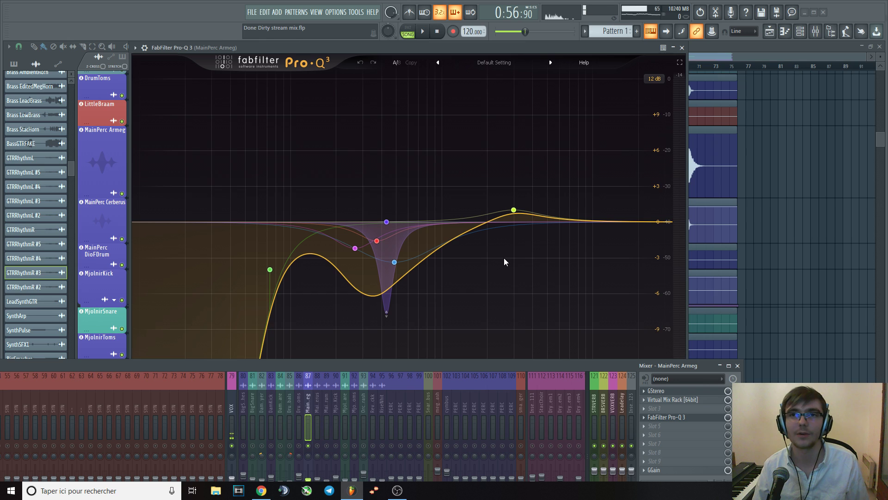
click(682, 48)
drag(373, 362, 337, 273)
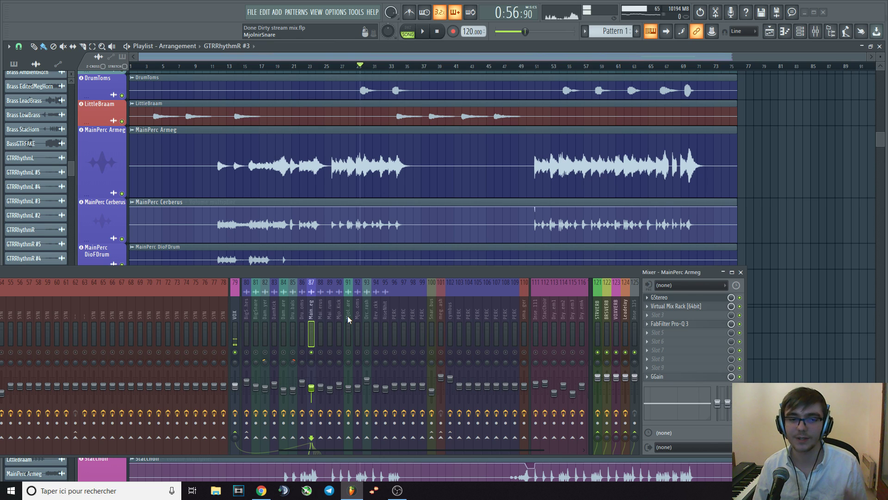
key(space)
key(space)
right_click(321, 351)
key(space)
click(322, 308)
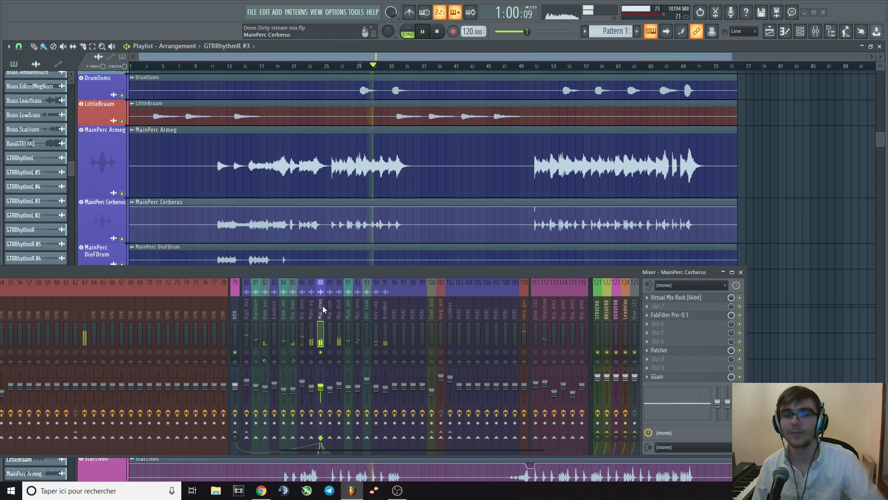
key(space)
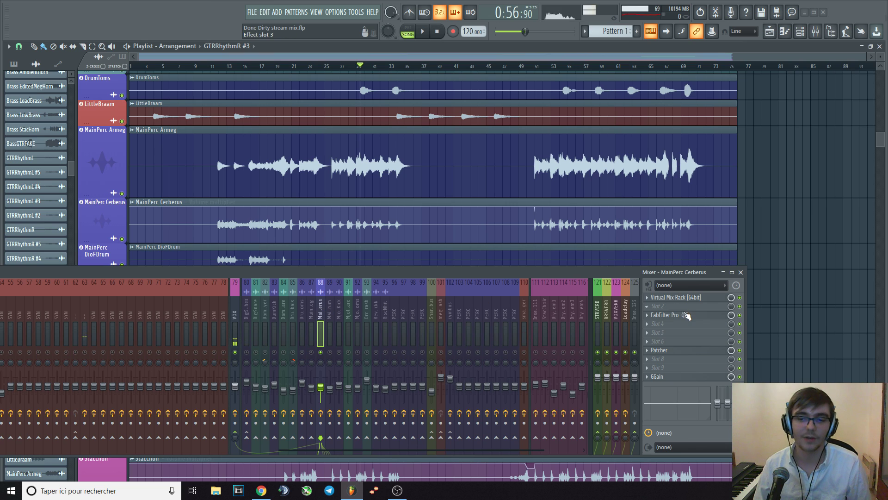
- Open FabFilter Pro-Q 3 on MainPerc Cerberus and audition the soloed track with the EQ bypassed
click(235, 386)
key(space)
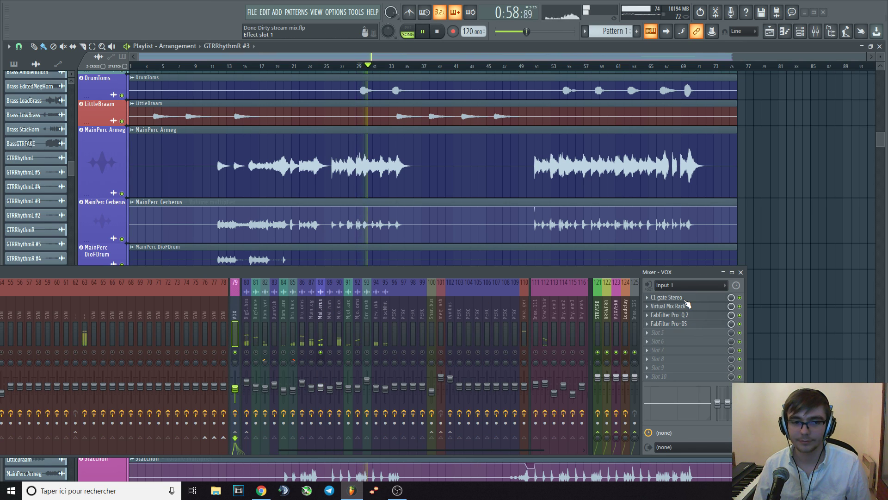
click(321, 326)
key(space)
click(676, 315)
drag(422, 273, 406, 372)
key(space)
click(725, 414)
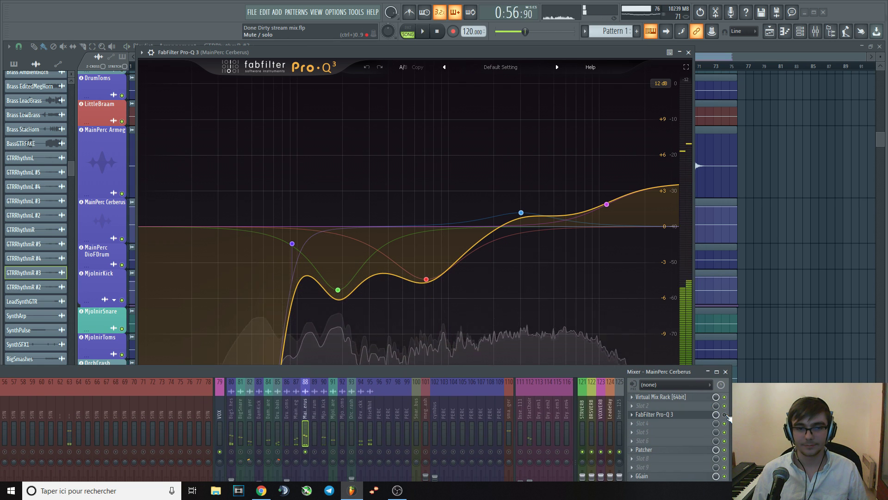
key(space)
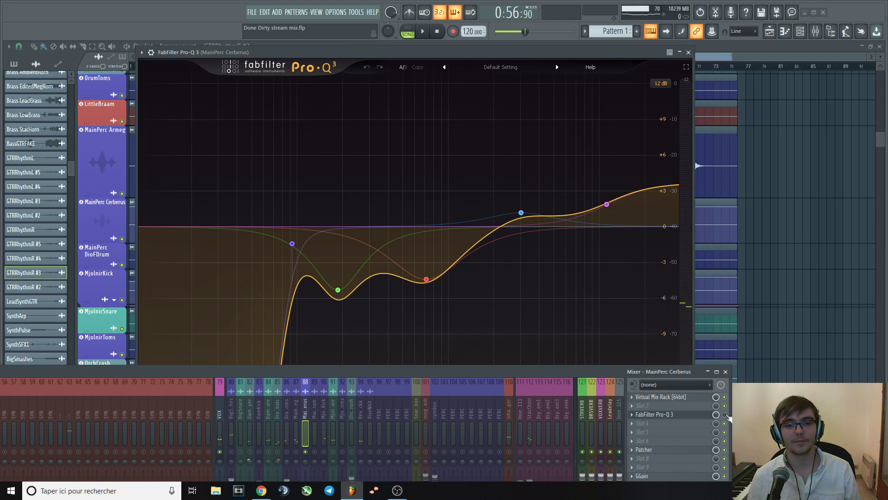
- Replay MainPerc Cerberus with Pro-Q 3 enabled, checking its spectrum and the high-shelf band at about 11 kHz
key(space)
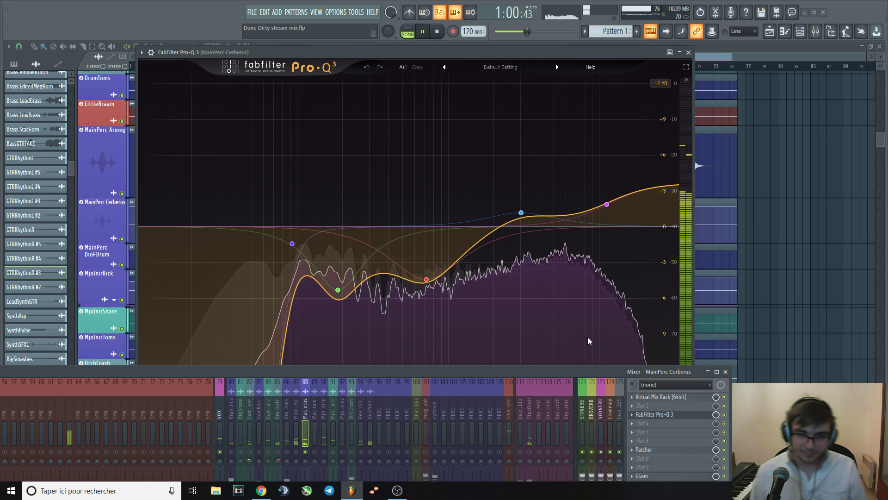
key(space)
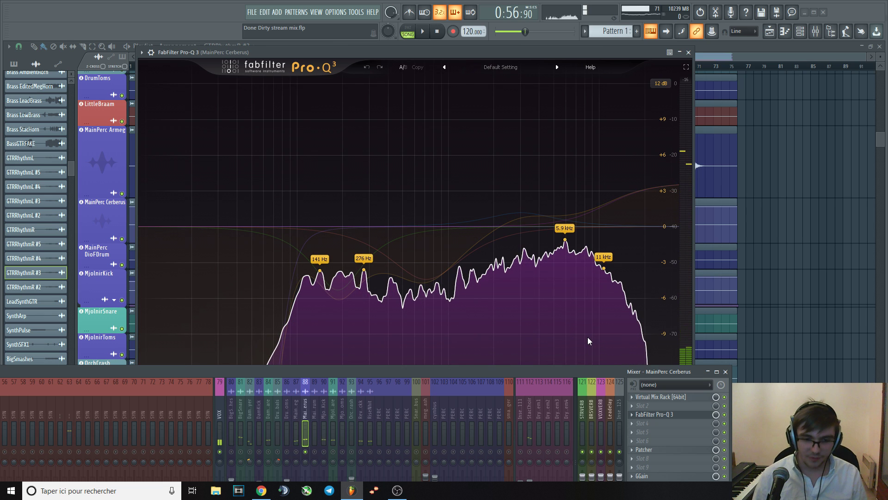
key(space)
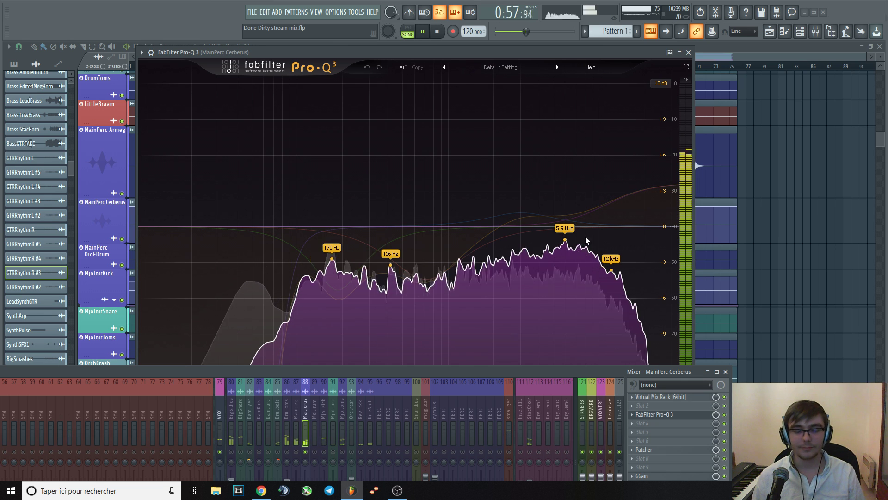
mouse_move(607, 204)
key(space)
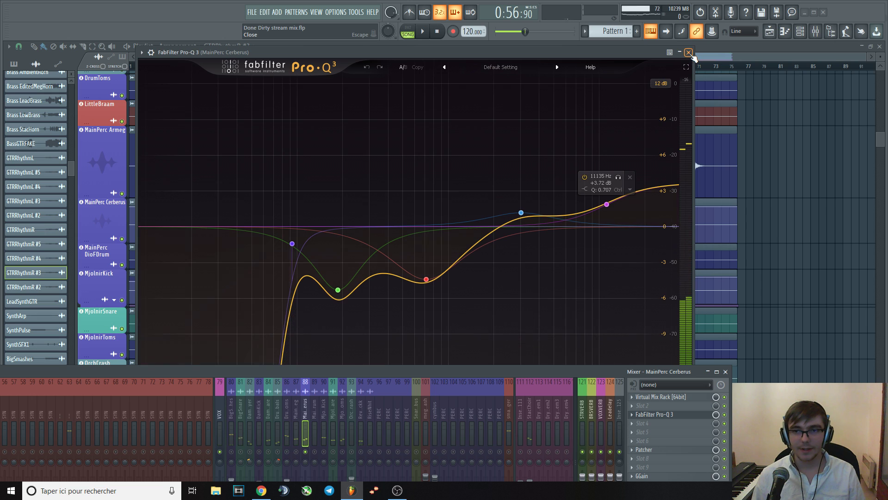
- Close the MainPerc Cerberus EQ and check the LexPlate and Pro-Q 3 parallel routing in its Patcher
click(688, 52)
drag(569, 368, 569, 274)
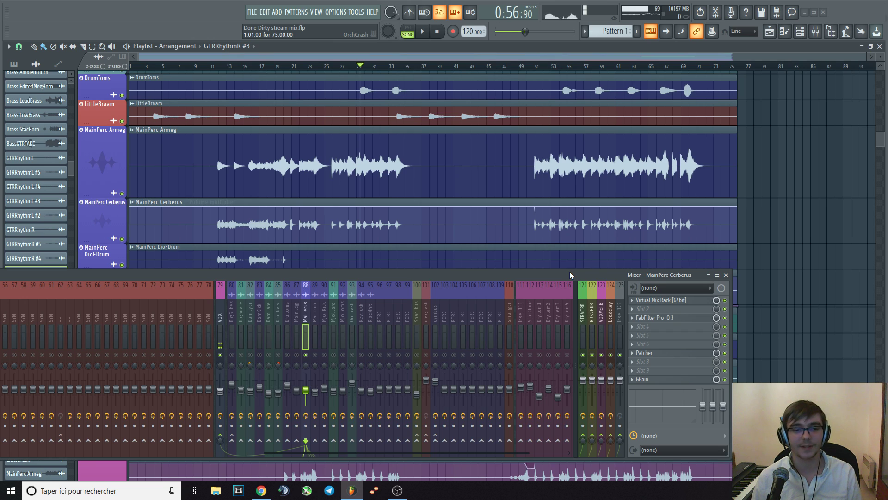
click(647, 353)
drag(463, 282, 459, 320)
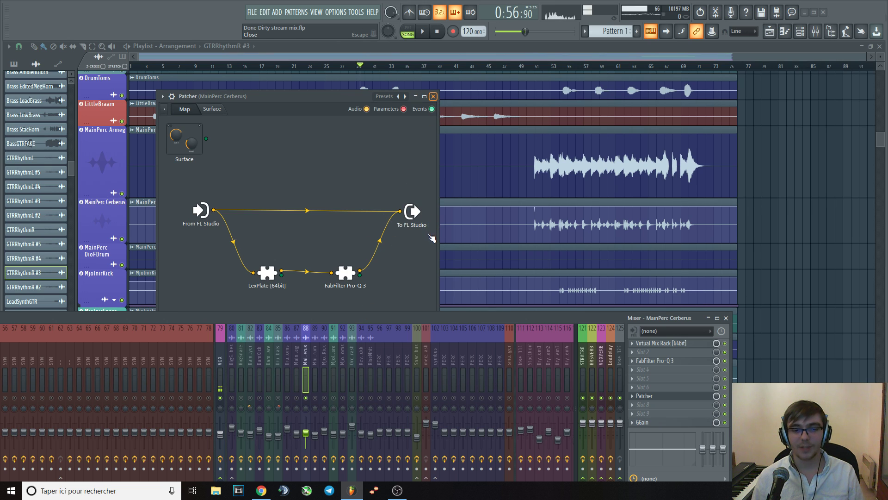
key(Escape)
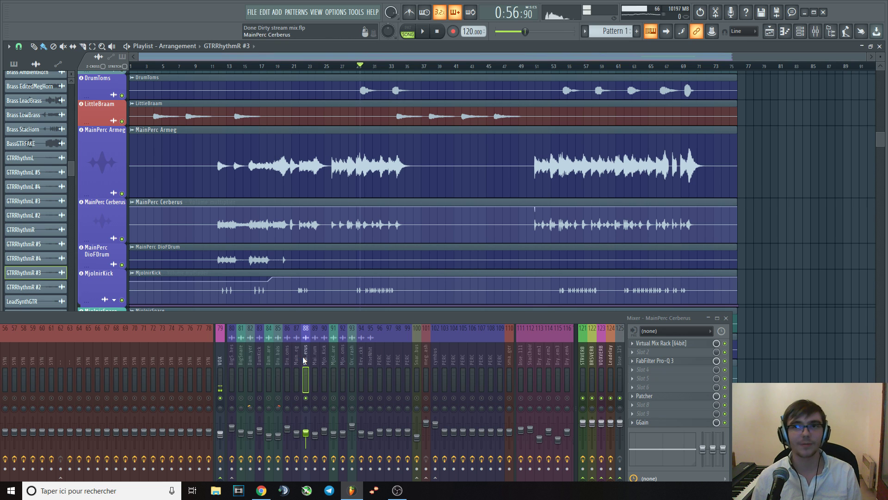
- Audition soloed MainPerc Cerberus from about bar 29 with Patcher active, then with Patcher bypassed
key(space)
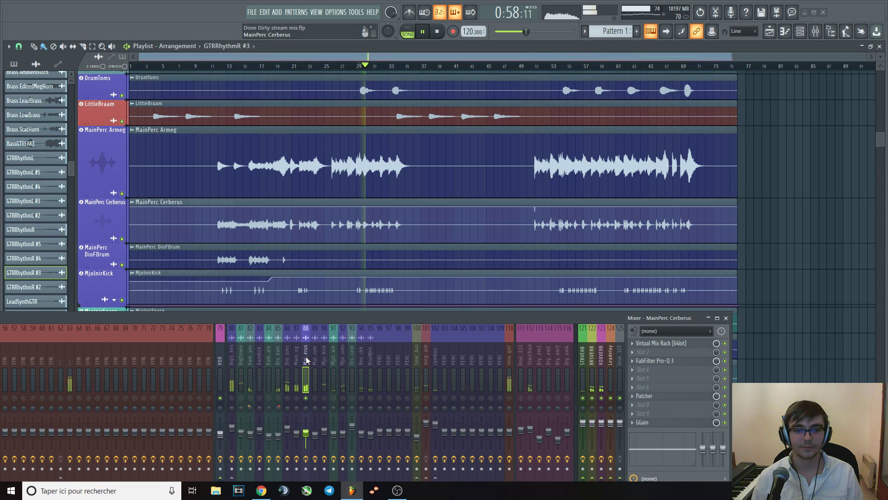
key(space)
key(space)
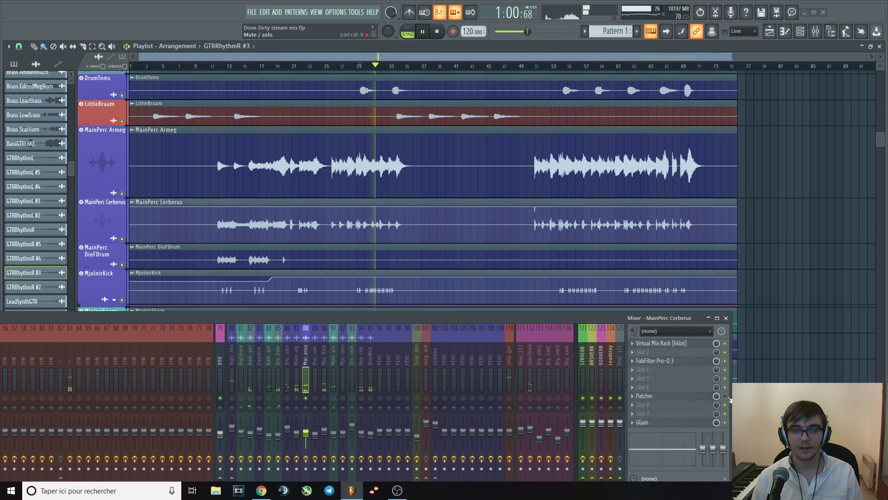
key(space)
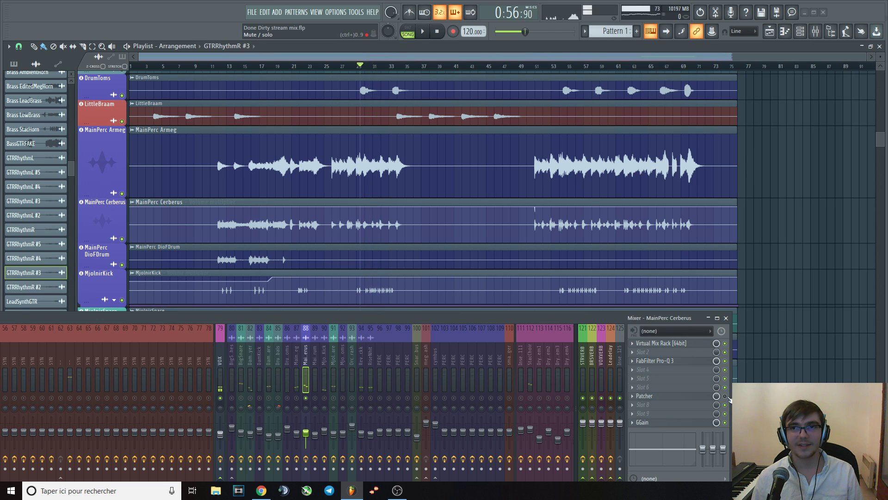
- Replay soloed MainPerc Cerberus from about bar 29, comparing Patcher bypassed and enabled
key(space)
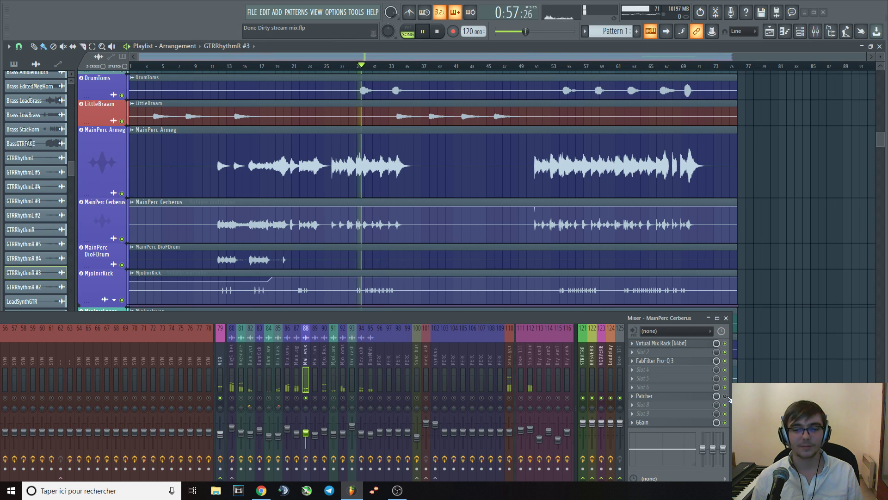
key(space)
key(space)
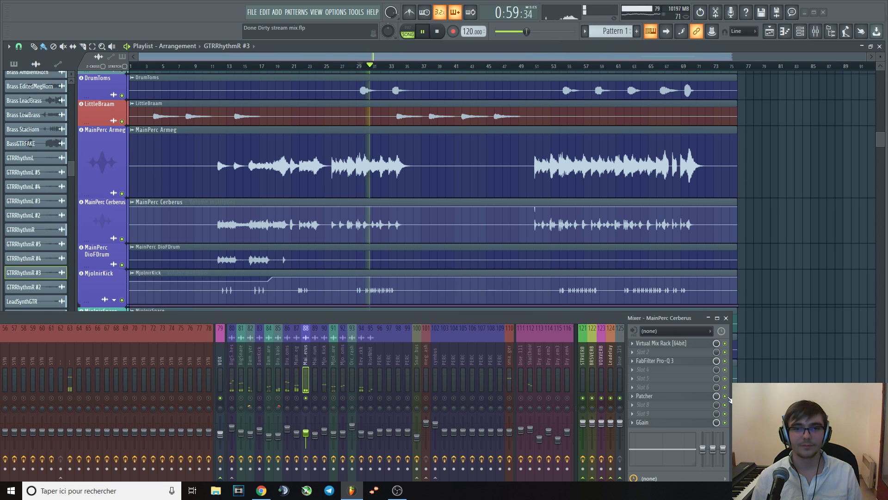
key(space)
key(space)
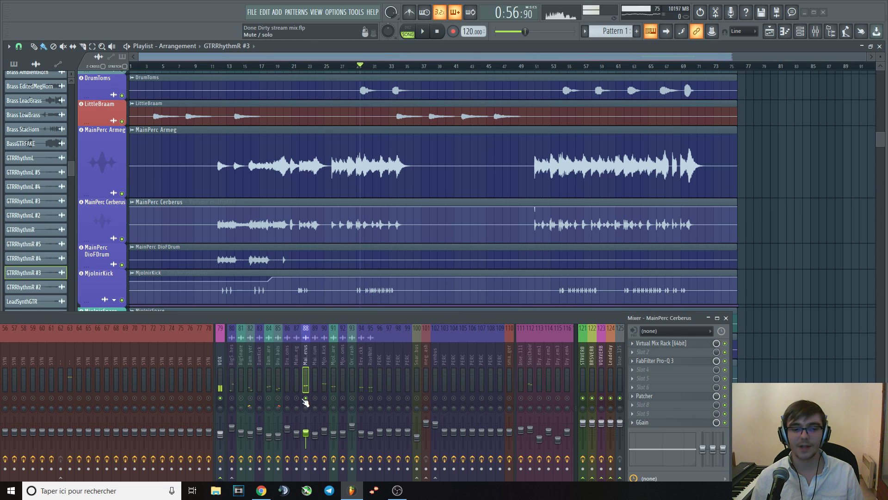
- Solo MainPerc Armeg together with MainPerc Cerberus and audition the pair from about bar 29
key(space)
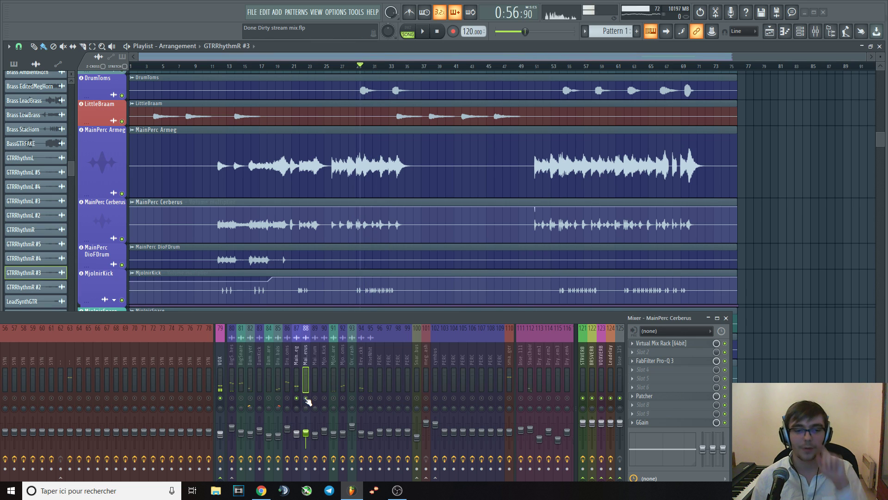
key(space)
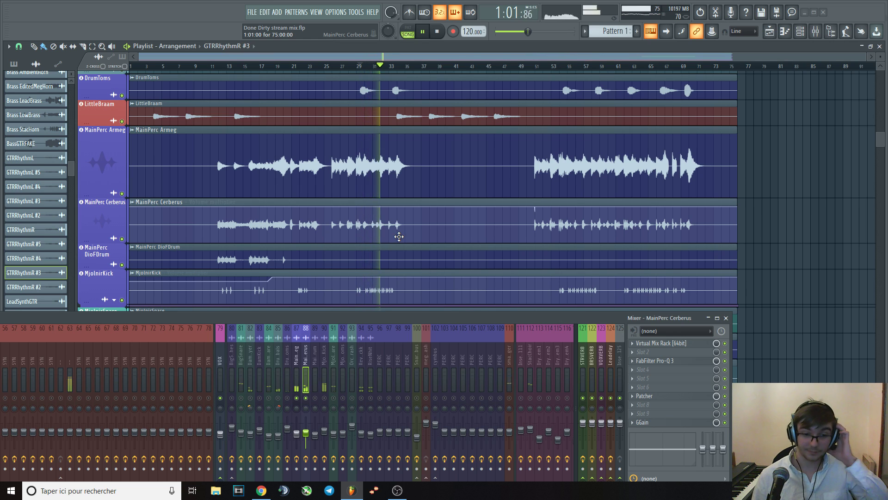
key(space)
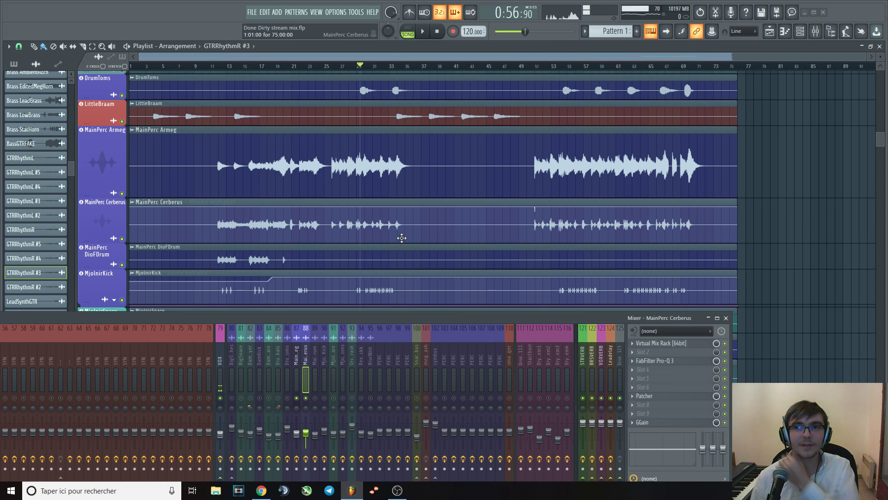
key(space)
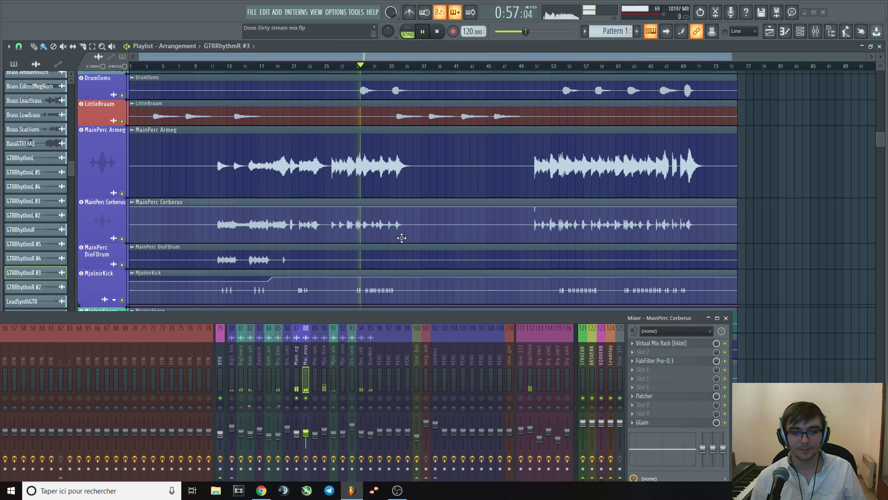
key(space)
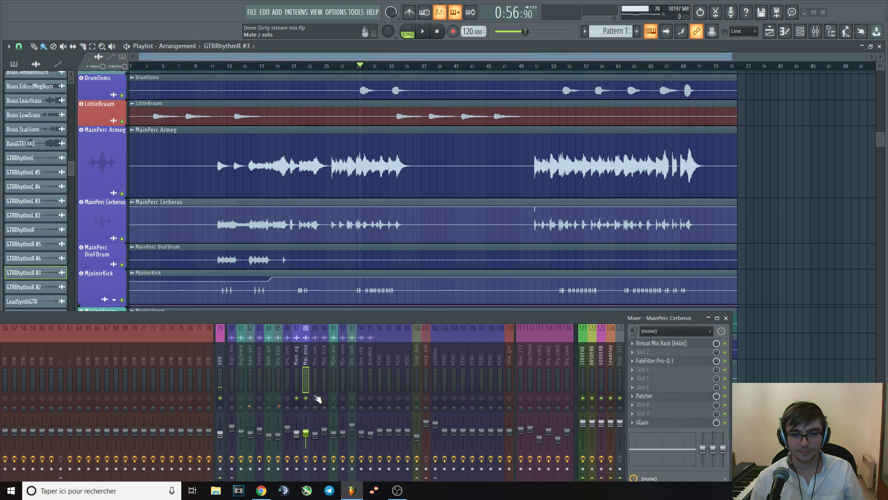
- Select MainPerc DioFDrum and audition it together with MainPerc Cerberus from about bar 12
key(space)
click(316, 358)
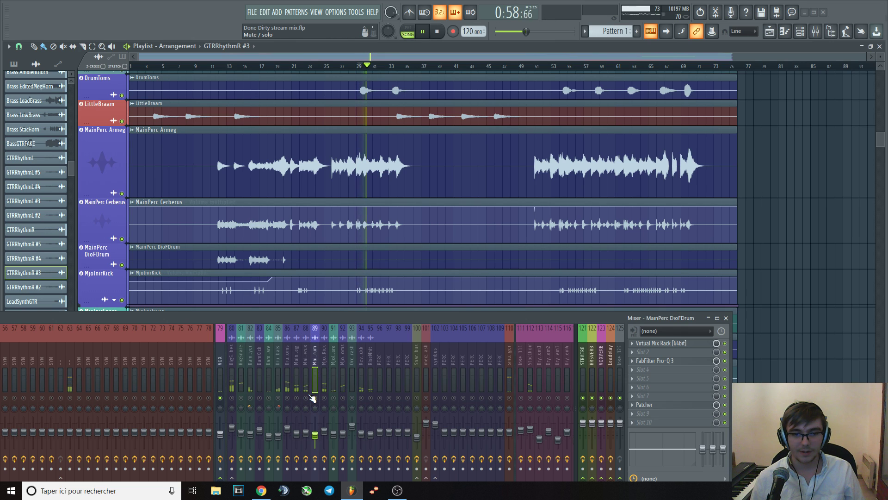
key(space)
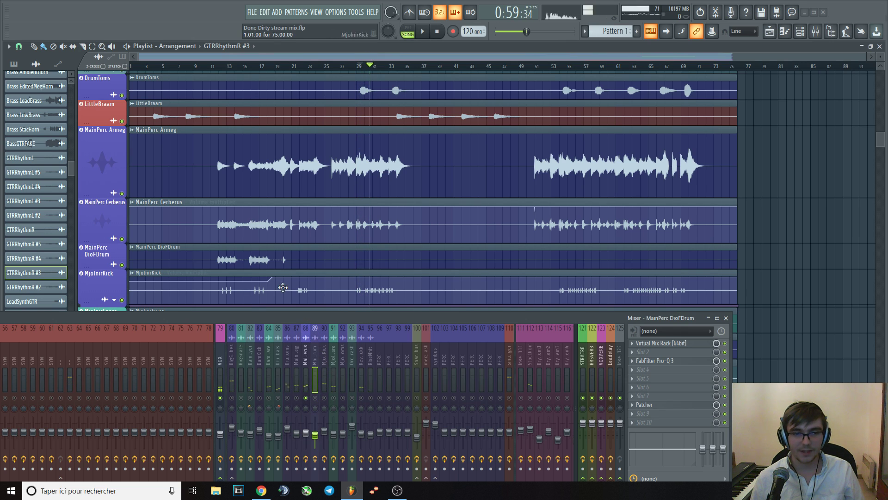
scroll(206, 116, down, 2)
click(225, 67)
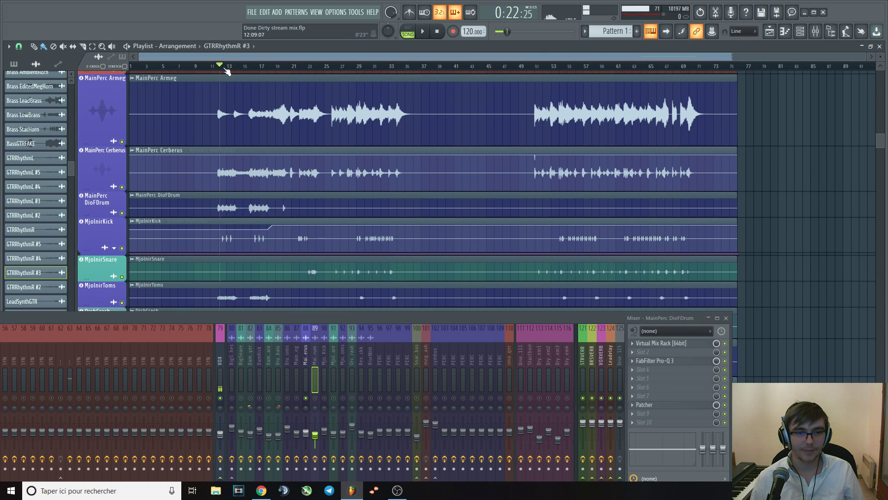
key(space)
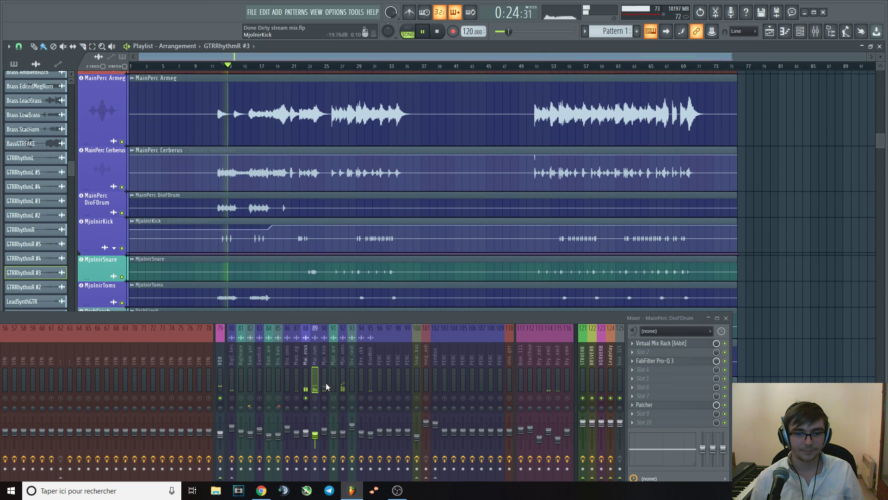
- Solo MjolnirKick alone and audition its opening hits from about bar 12
click(324, 358)
key(s)
key(space)
key(space)
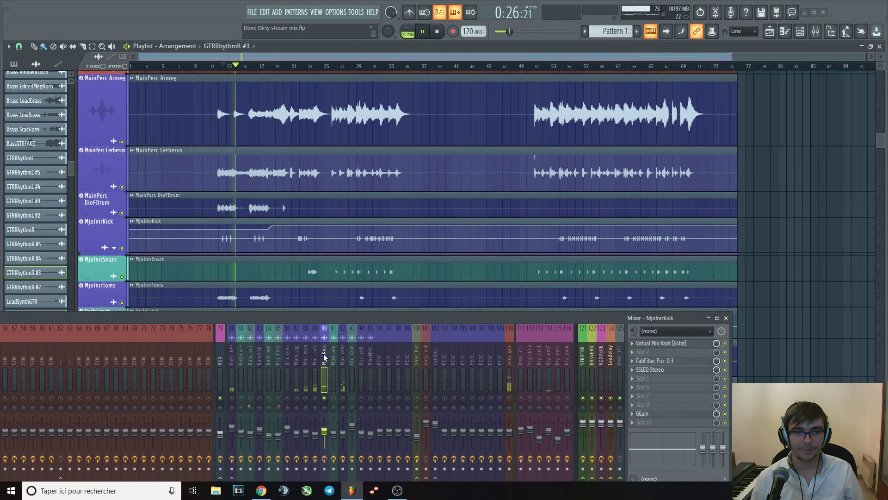
key(space)
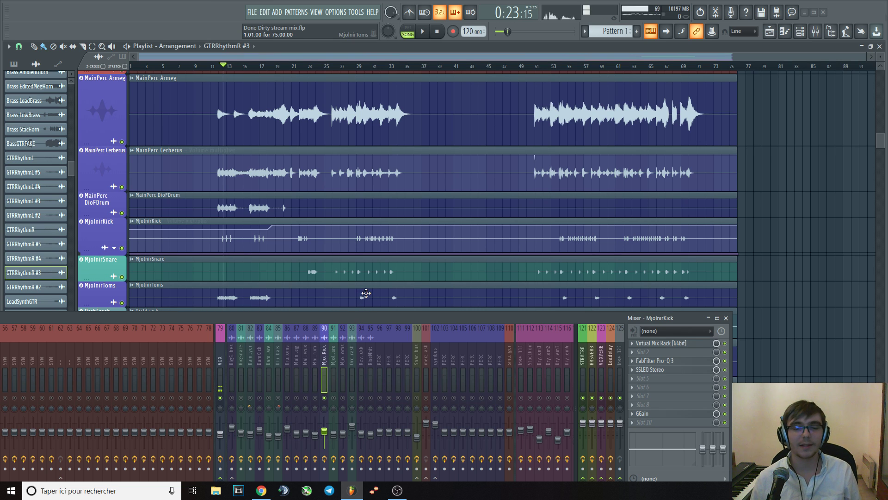
- Solo BigSmashes alongside MjolnirKick and audition both from just before bar 26
scroll(342, 239, up, 5)
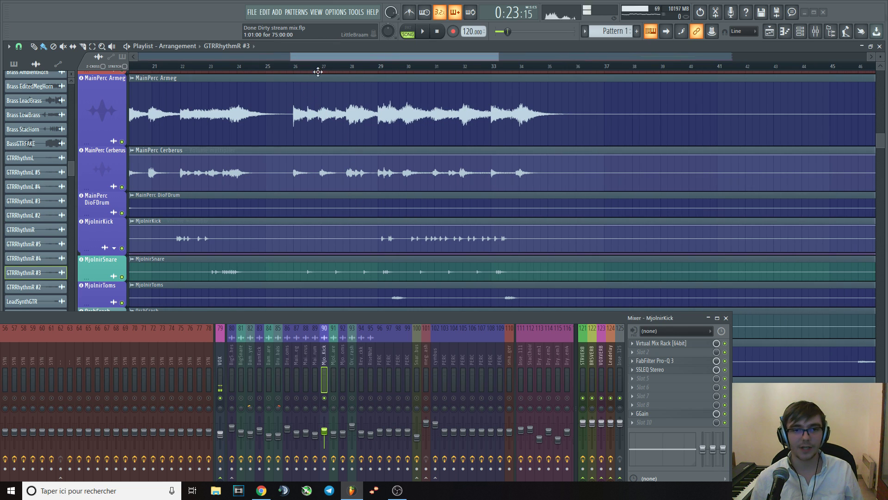
click(289, 66)
key(space)
key(space)
key(space)
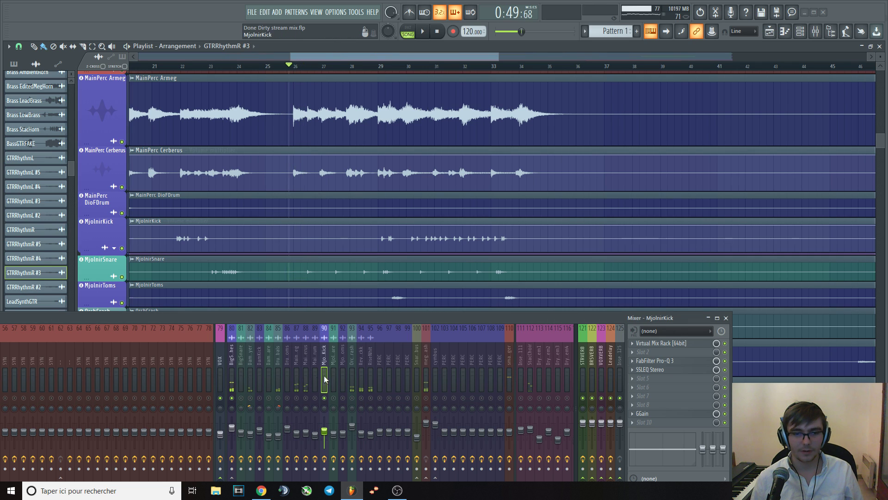
click(234, 349)
drag(365, 318, 398, 288)
key(space)
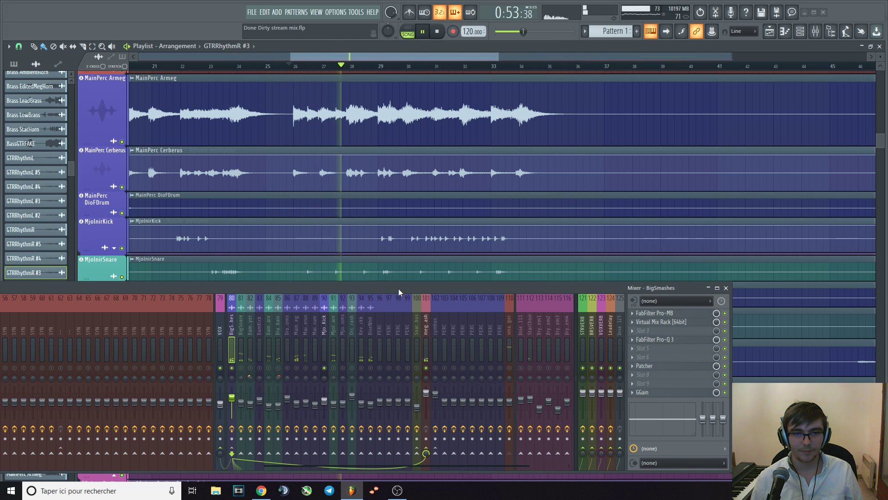
- Add track 95 to the soloed BigSmashes and MjolnirKick and replay the section
key(space)
click(371, 367)
key(space)
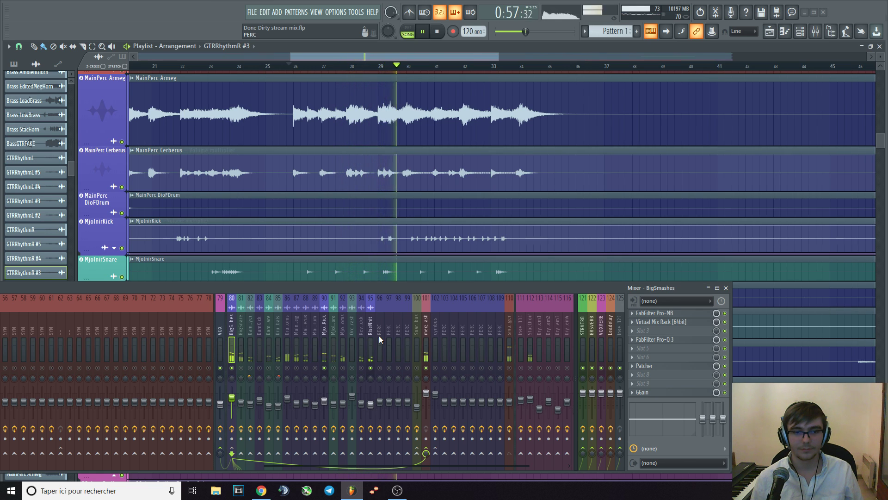
- Solo only MjolnirKick and audition it from about bar 29
key(space)
click(381, 69)
key(space)
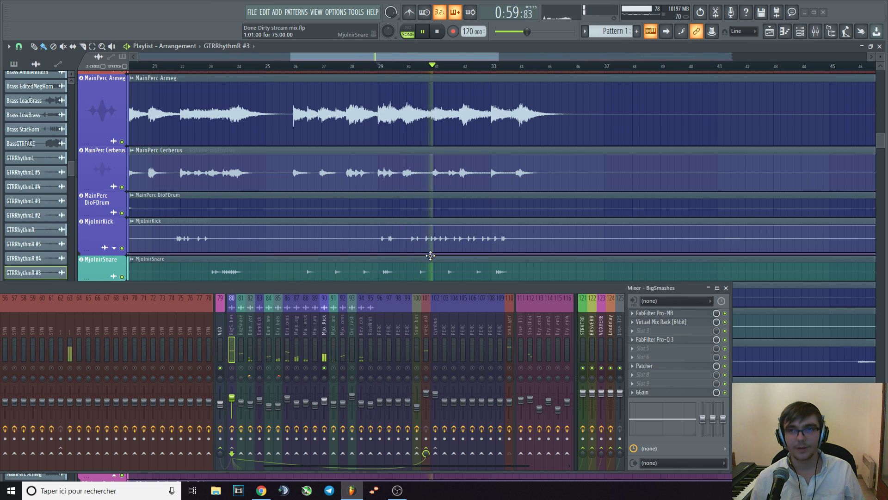
key(space)
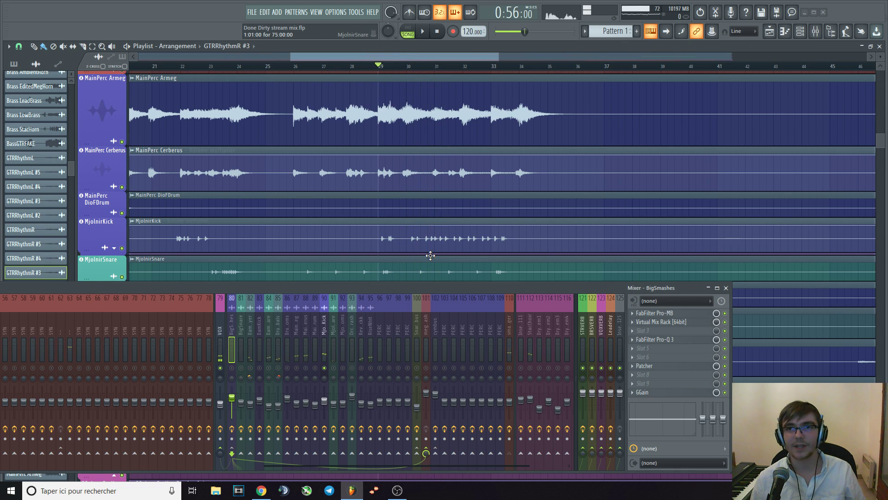
- Move playback to about bar 12 and open FabFilter Pro-Q 3 on MjolnirKick with its curve unobstructed by the mixer
scroll(399, 225, down, 5)
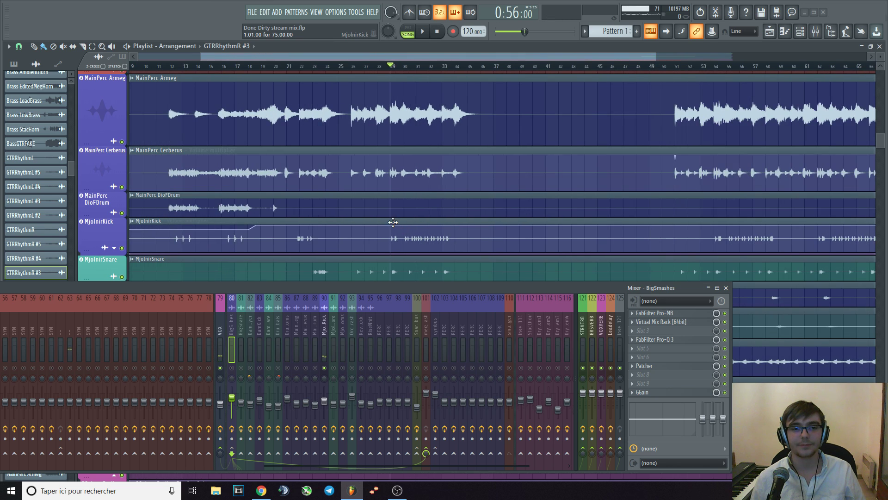
click(208, 67)
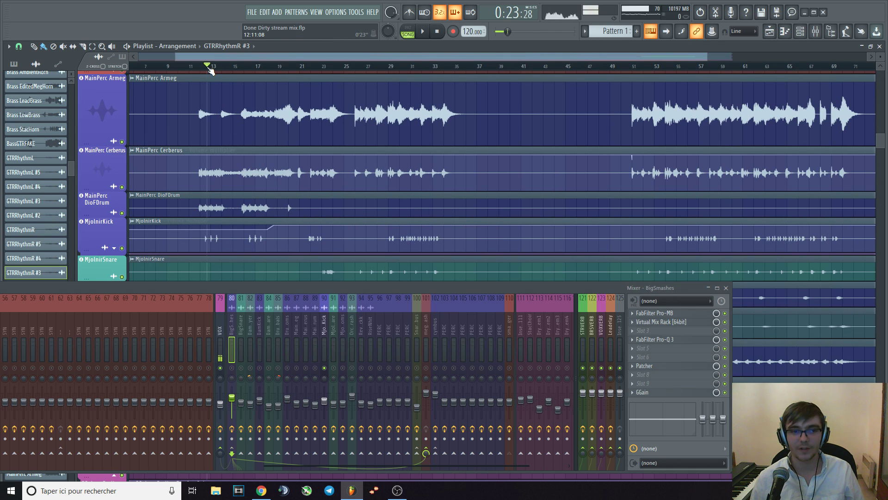
click(324, 300)
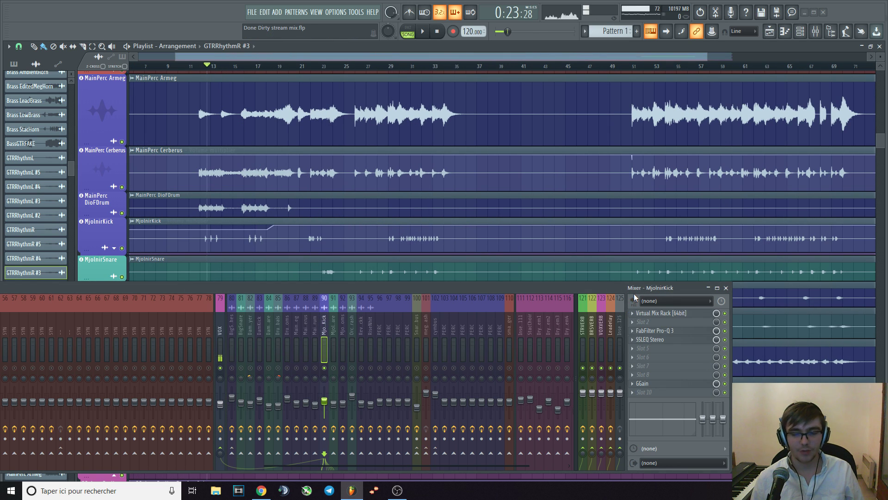
click(653, 330)
drag(423, 286, 432, 358)
- Audition soloed MjolnirKick from about bar 12 while checking its Pro-Q 3 curve and spectrum
key(space)
key(space)
key(space)
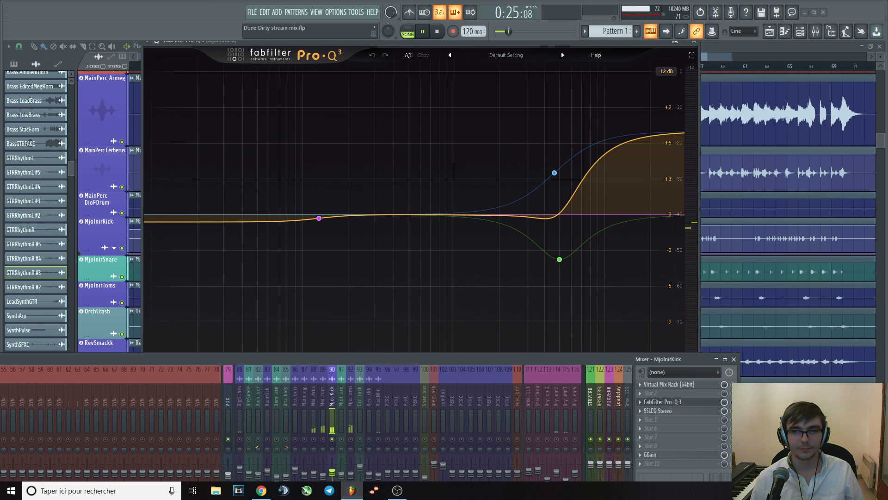
key(space)
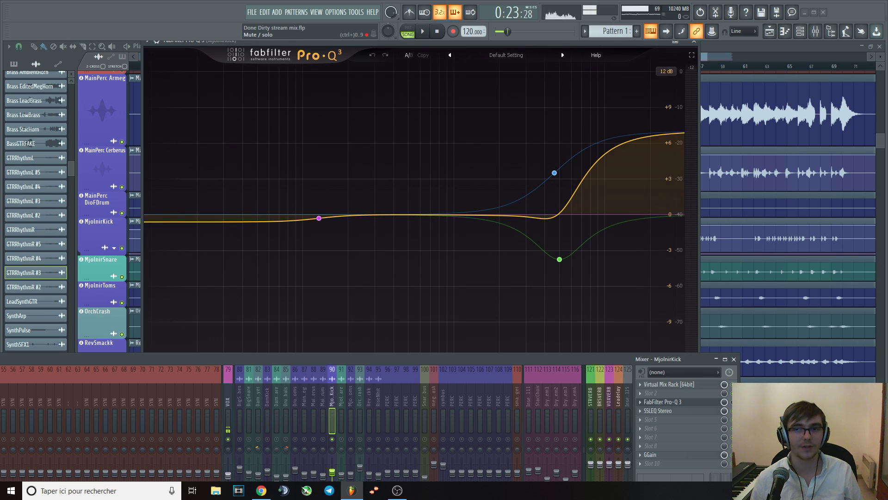
key(space)
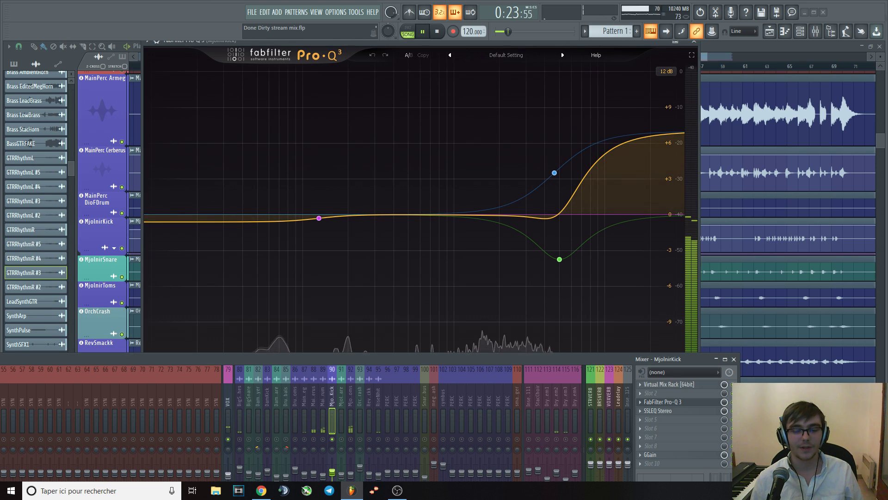
key(space)
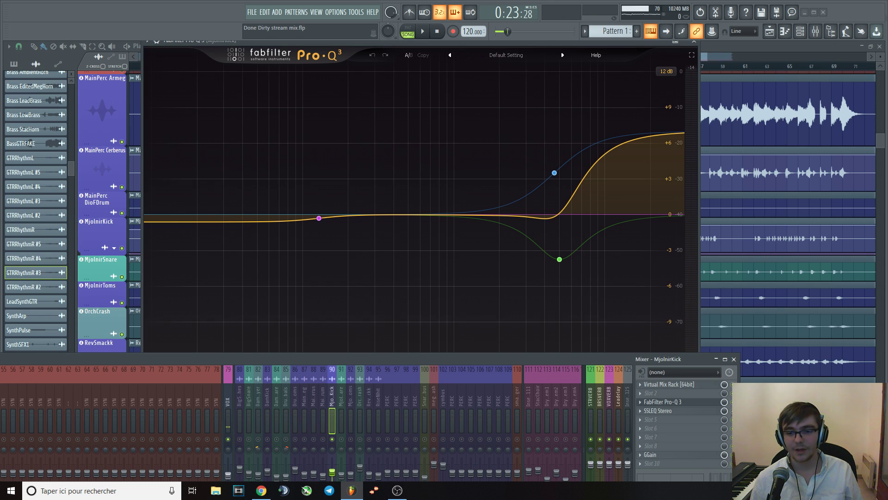
- Open SSLEQ Stereo on MjolnirKick and replay the soloed kick repeatedly while checking the EQ's settings
click(689, 414)
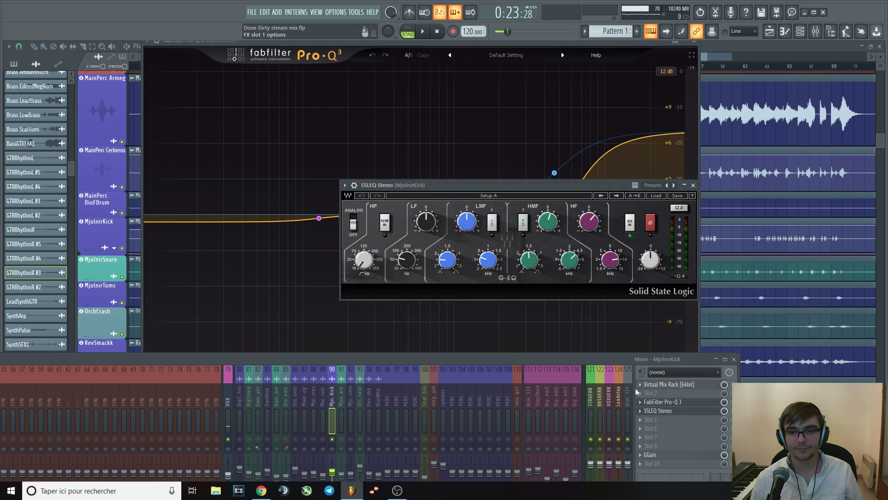
drag(584, 186, 546, 194)
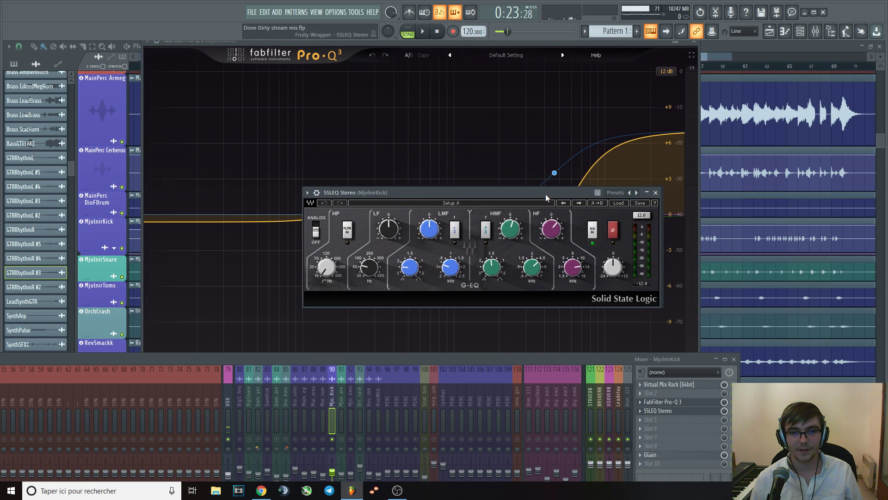
key(space)
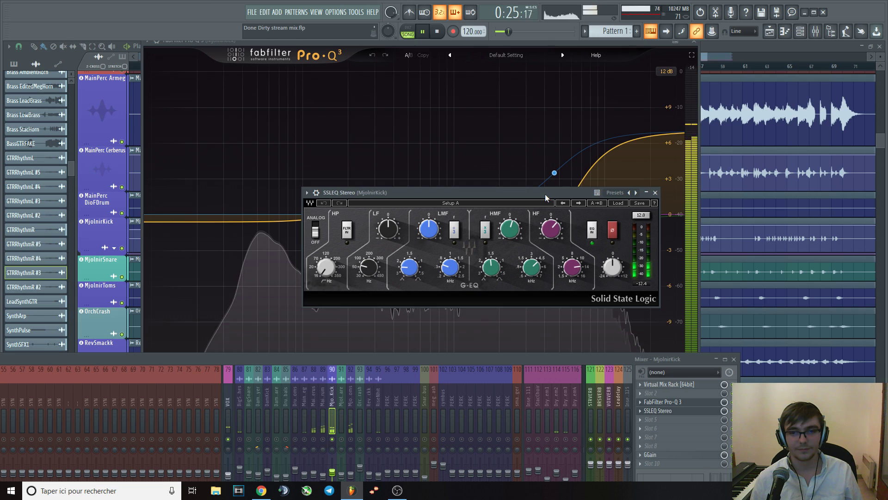
key(space)
key(space)
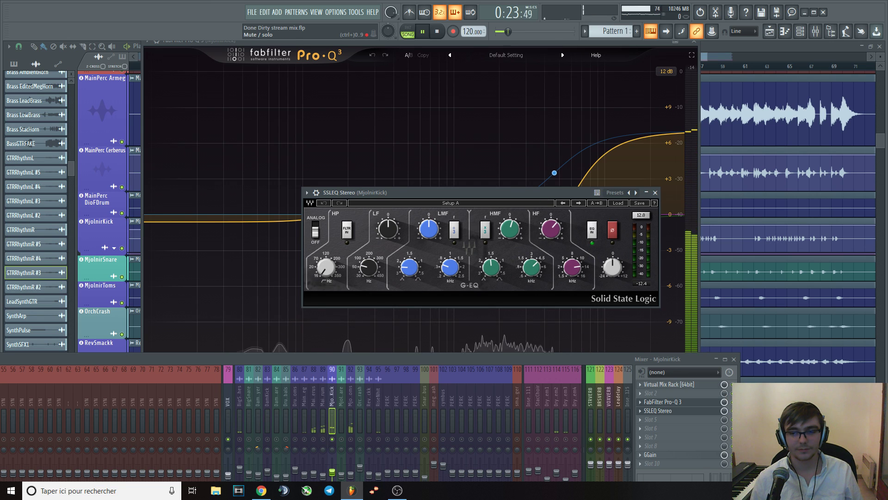
key(space)
key(space)
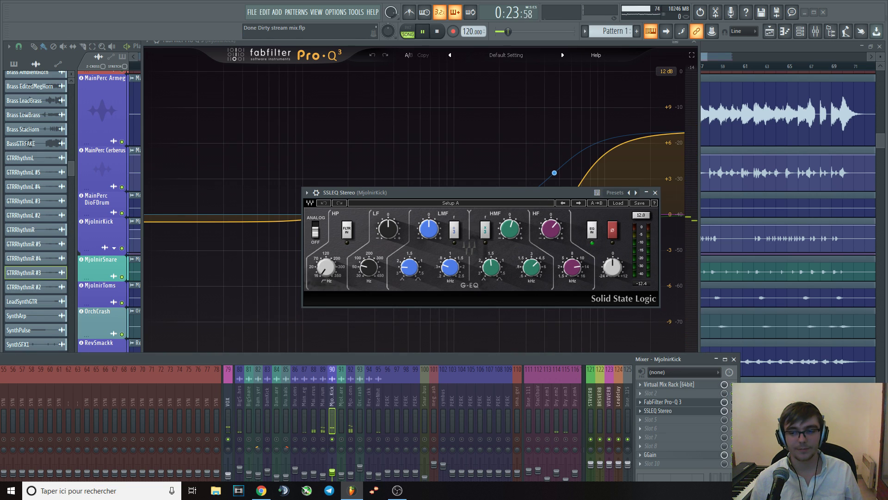
key(space)
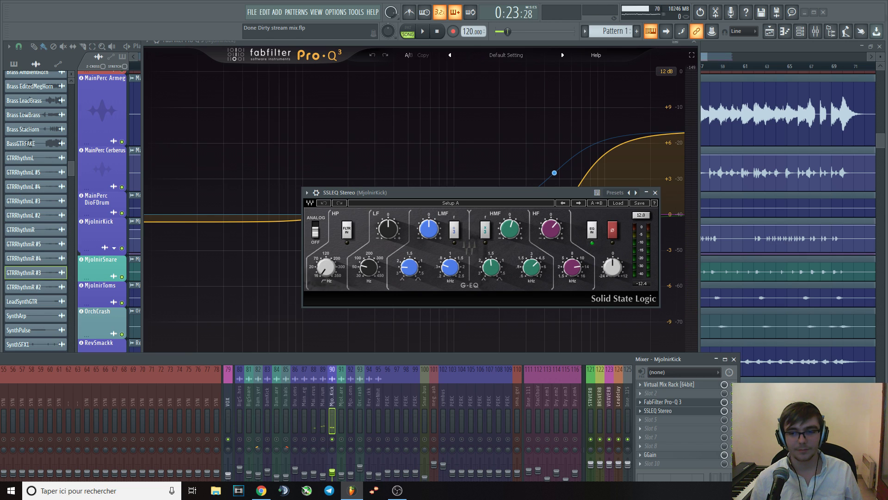
- Replay MjolnirKick once more and close its SSLEQ Stereo and Pro-Q 3 windows
key(space)
click(688, 56)
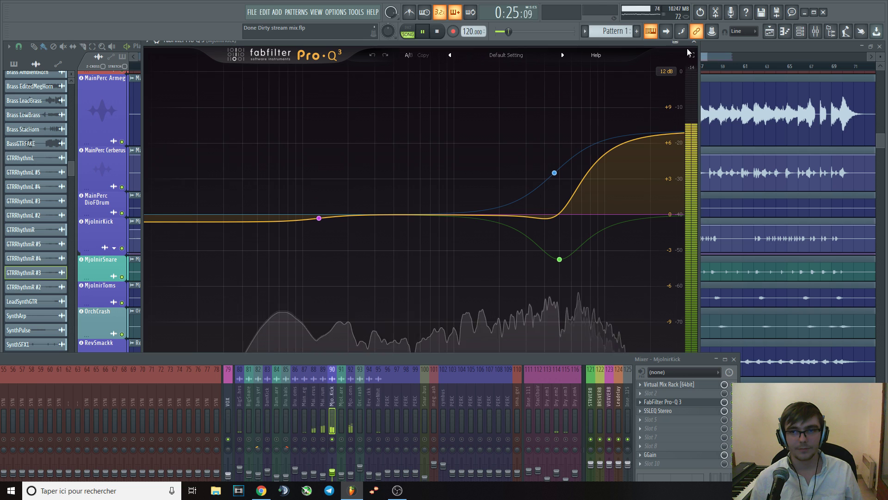
click(694, 42)
key(space)
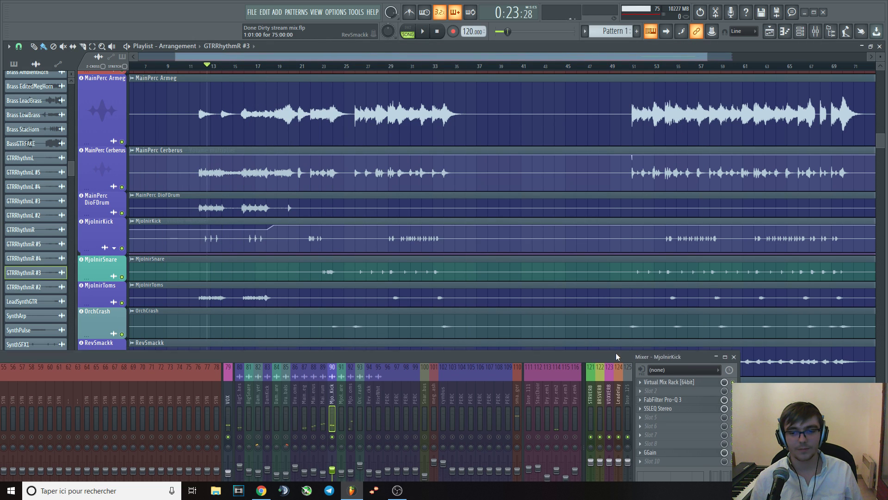
- Raise the mixer to show its lower controls and audition soloed MjolnirKick from about bar 29
drag(616, 359, 614, 319)
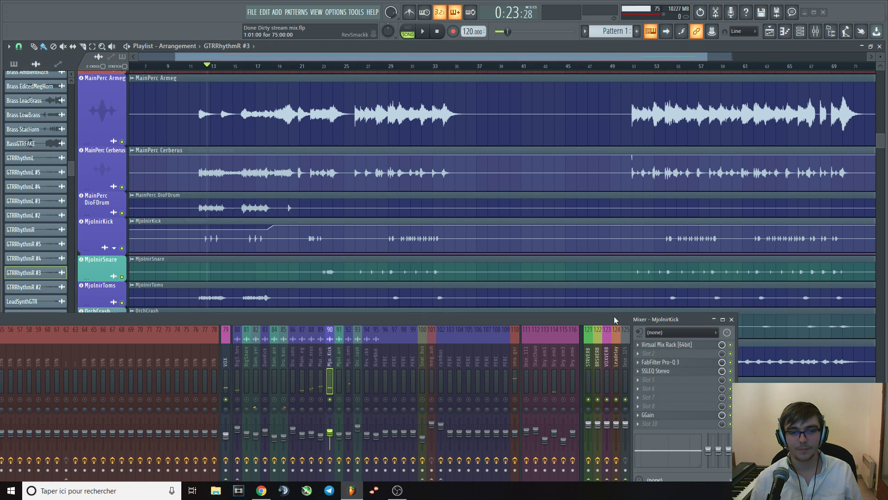
click(664, 342)
click(483, 122)
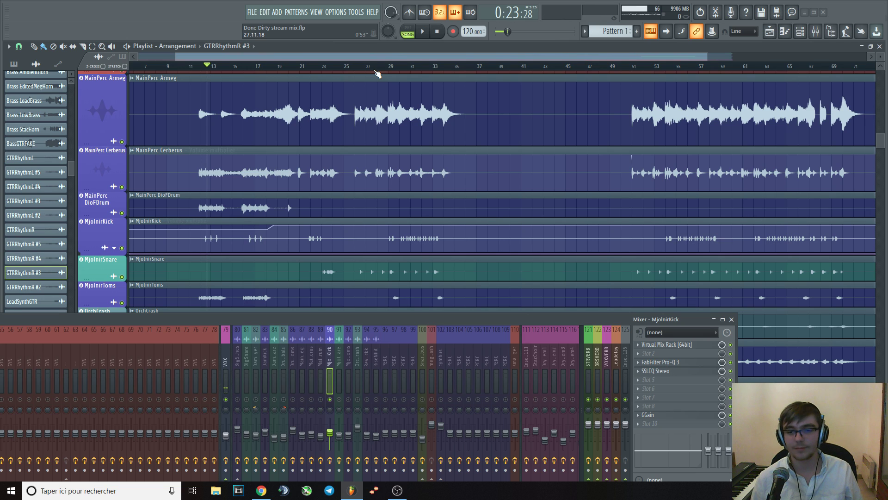
key(space)
click(391, 66)
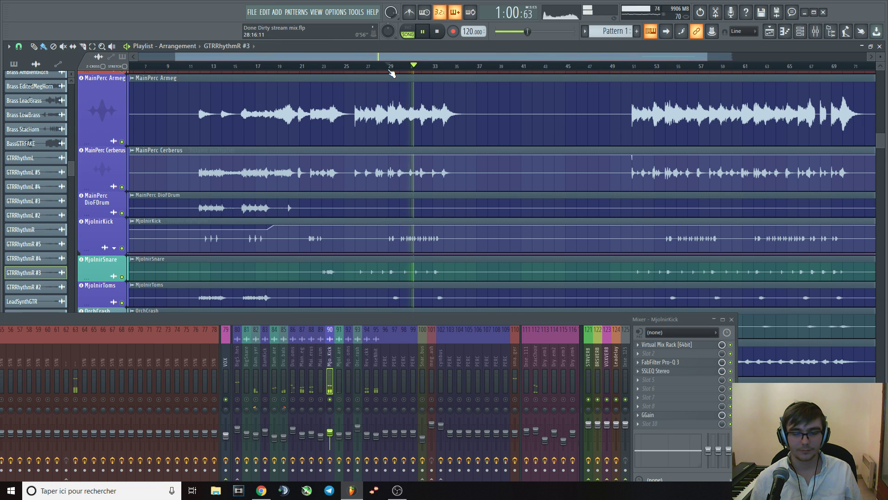
key(space)
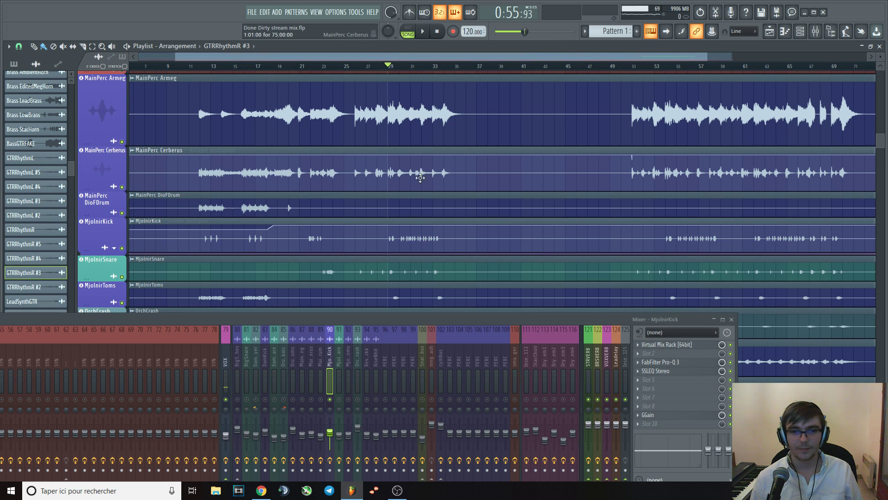
- Enlarge the MjolnirKick playlist track to examine its waveform around bars 29–33, and shrink the track again
scroll(93, 198, down, 2)
drag(93, 198, 94, 283)
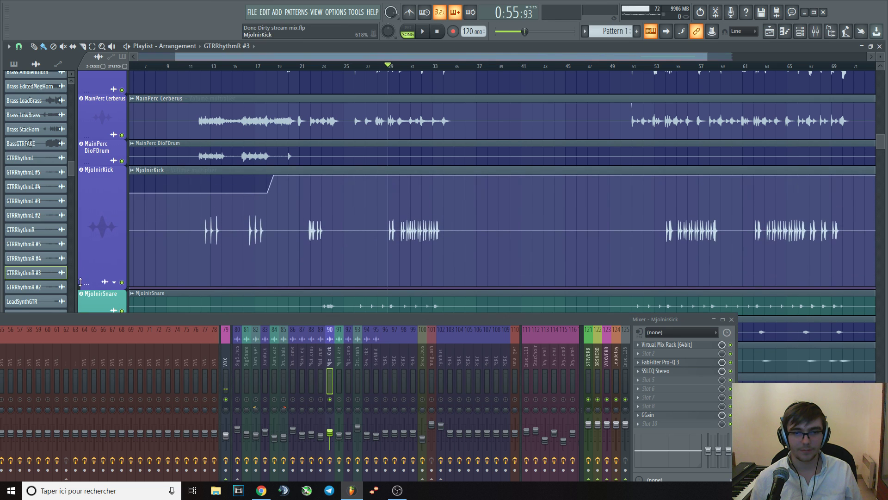
scroll(417, 235, up, 6)
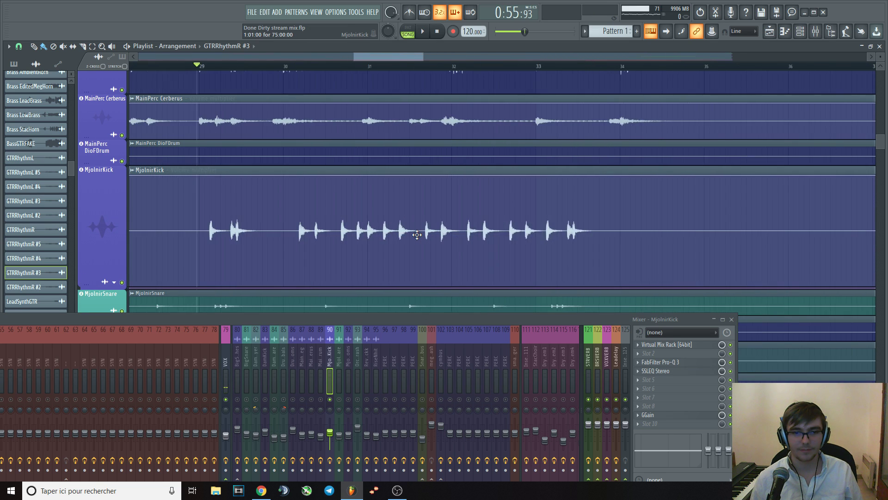
scroll(416, 235, down, 6)
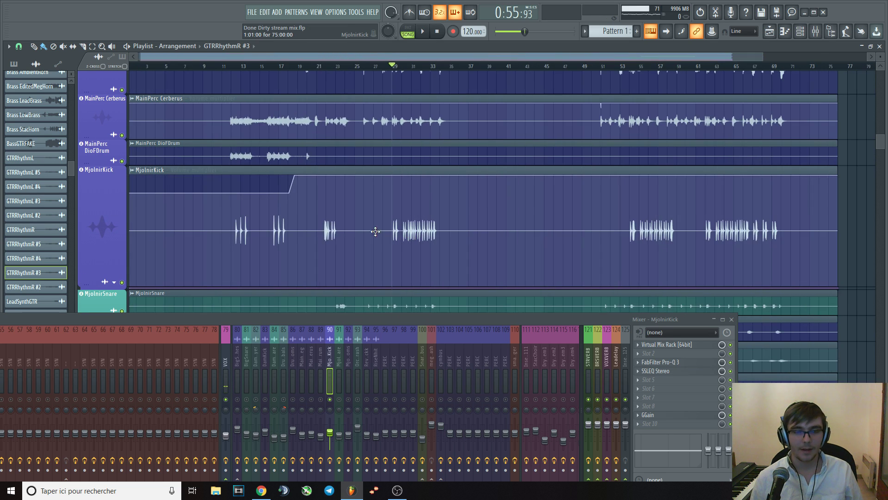
drag(90, 281, 89, 218)
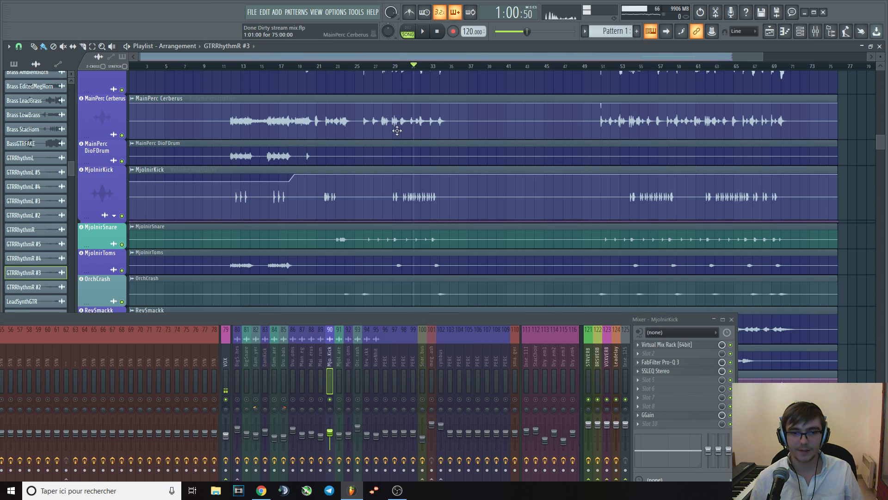
- Look over the neighbouring percussion tracks, move playback to about bar 26 and play briefly from there
scroll(408, 207, down, 2)
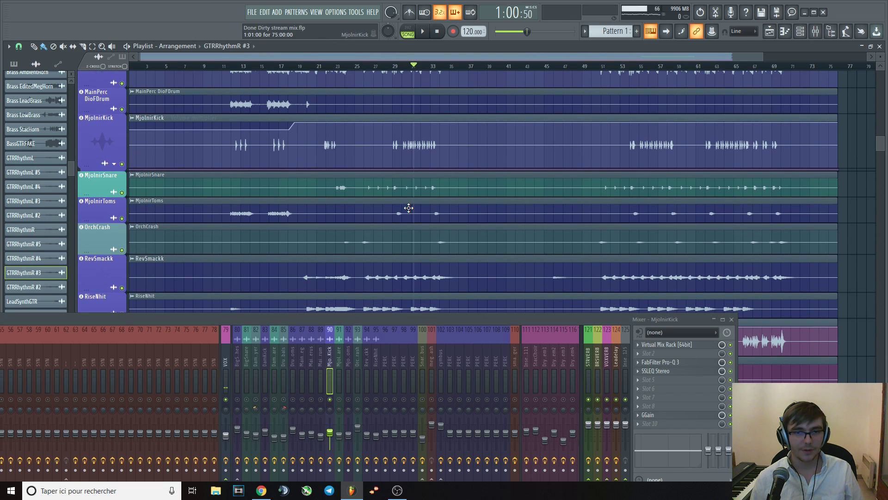
scroll(392, 208, up, 4)
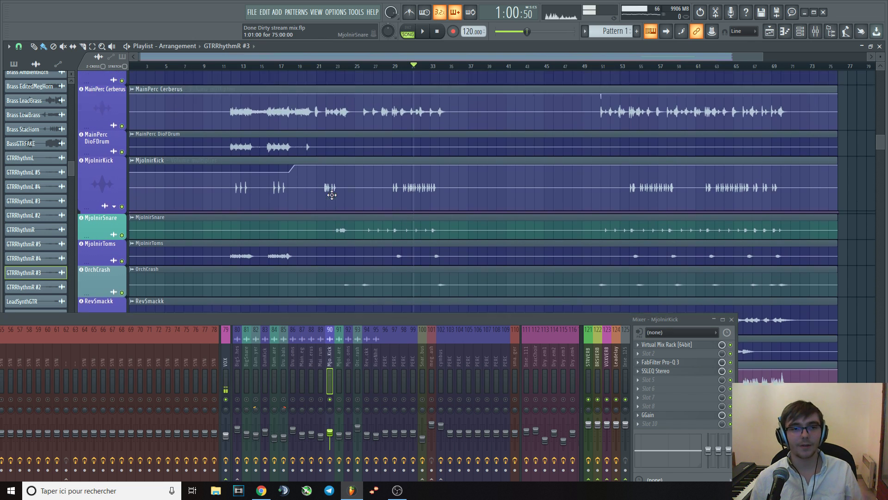
ctrl+scroll(361, 190, up, 2)
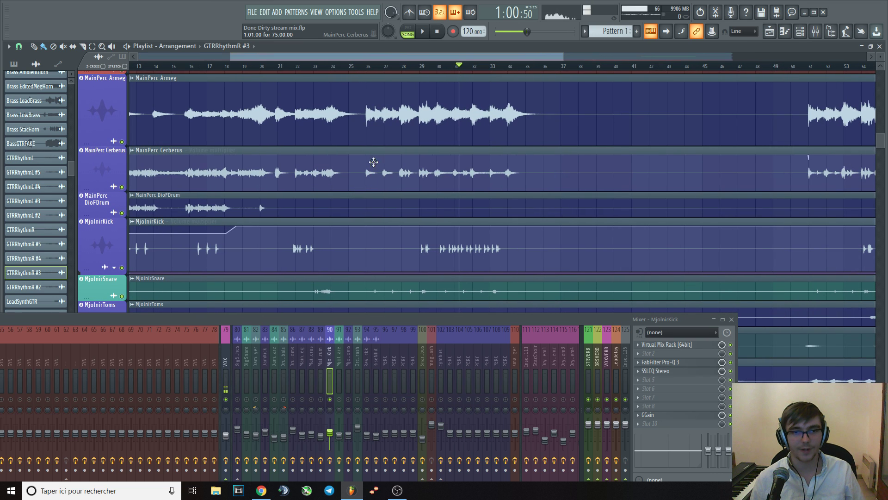
click(366, 67)
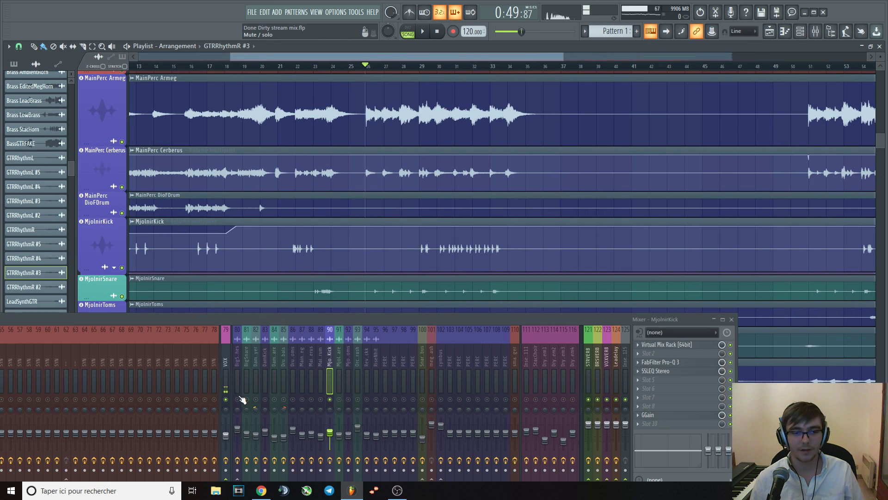
click(365, 67)
key(space)
key(space)
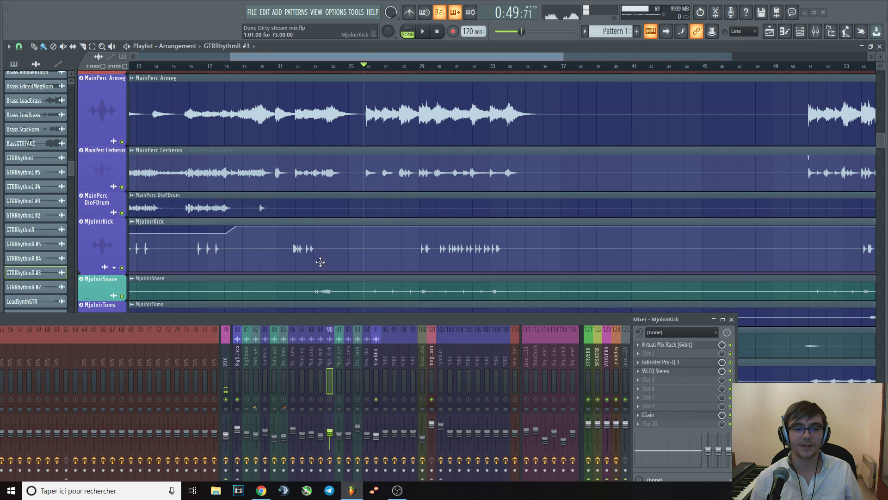
- Audition soloed BigSmashes from about bar 26, and select its mixer track with the mixer raised to show its routing
key(space)
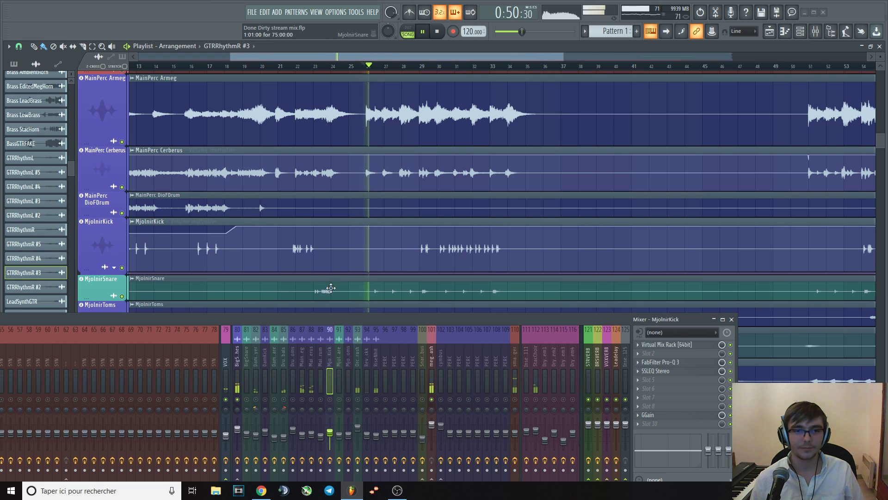
scroll(400, 190, down, 2)
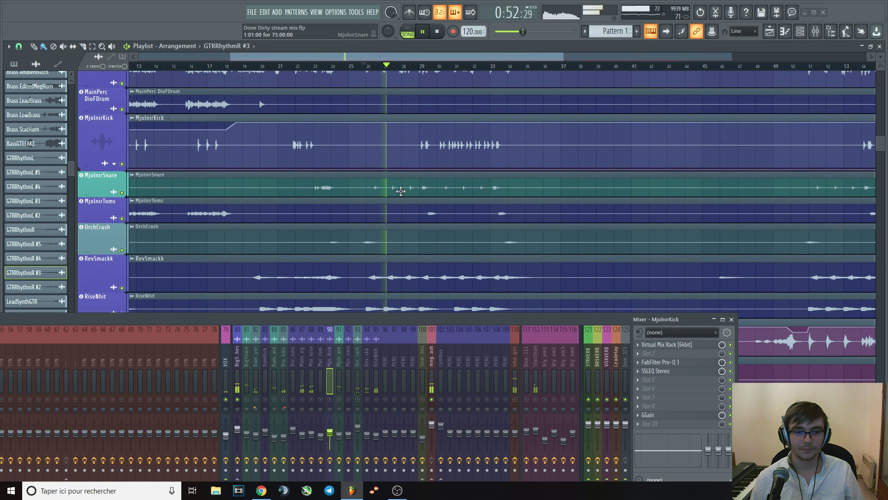
key(space)
click(226, 430)
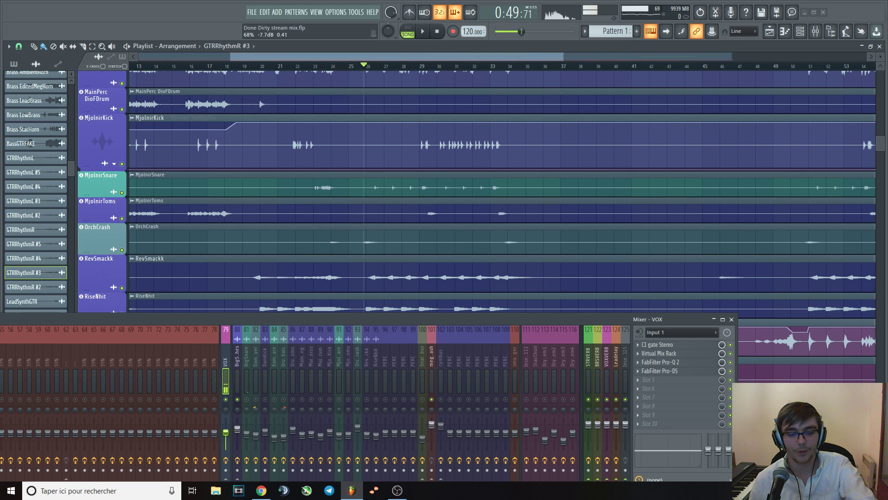
key(space)
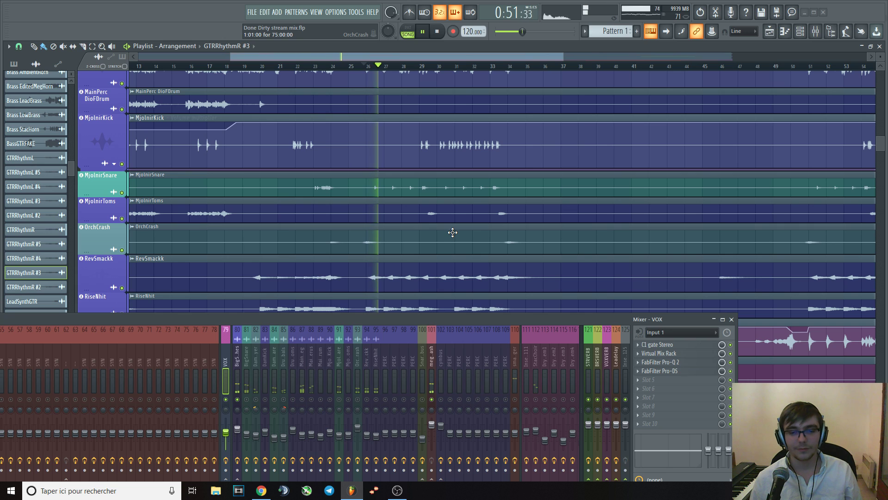
scroll(452, 232, down, 3)
key(space)
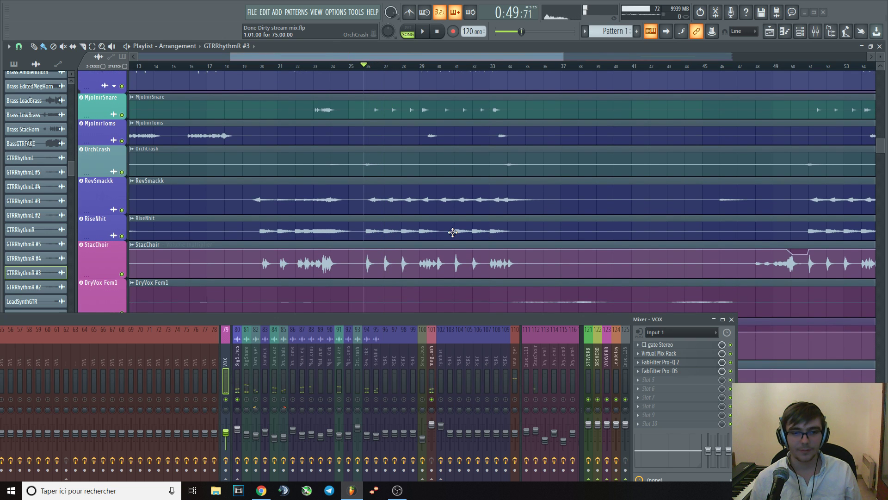
click(238, 366)
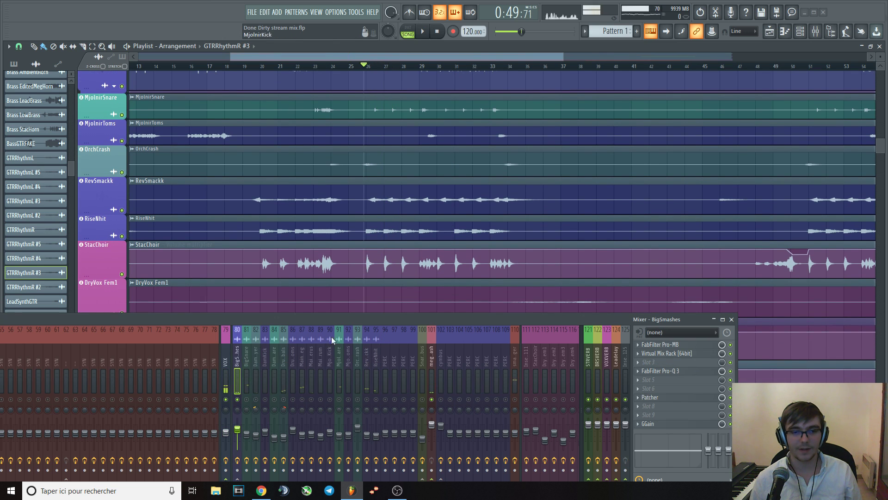
drag(360, 320, 348, 245)
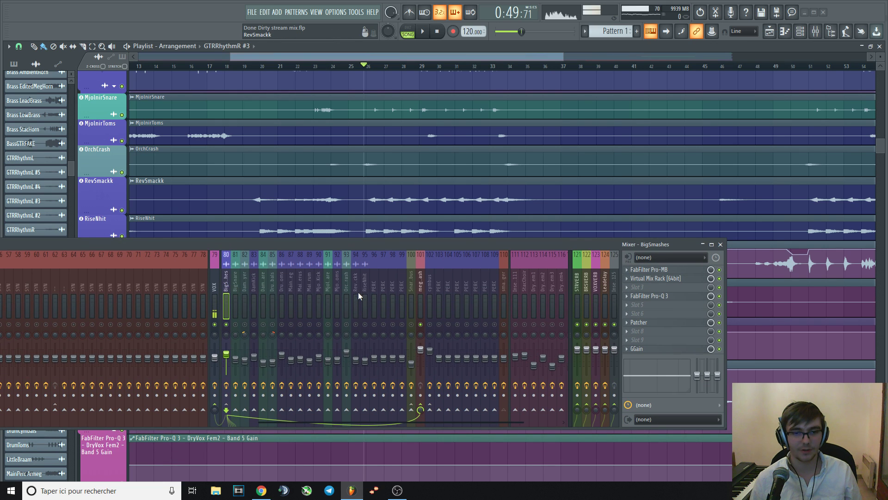
- Audition soloed RevSmackk from about bar 26 with its mixer track selected and its playlist clip in view
key(space)
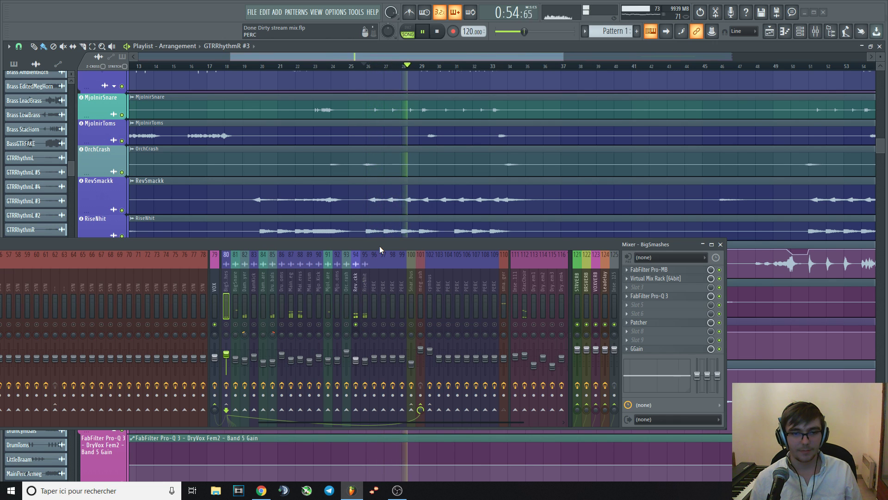
click(357, 284)
drag(403, 241, 399, 278)
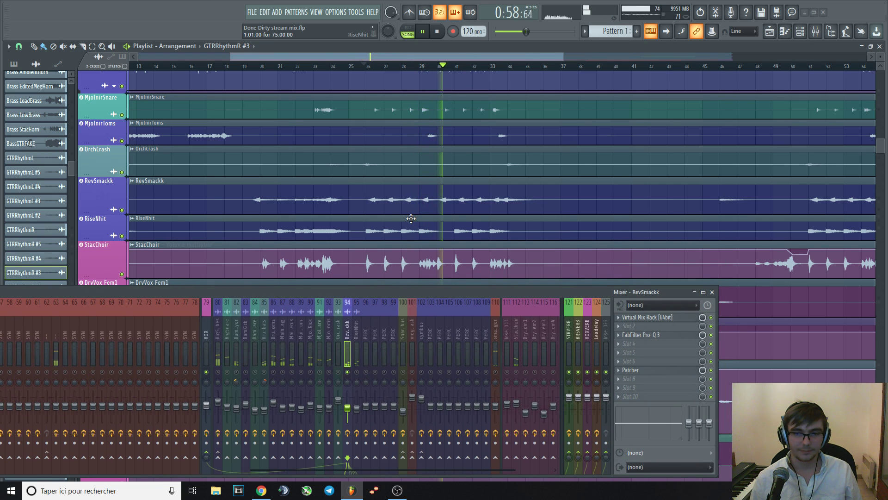
key(space)
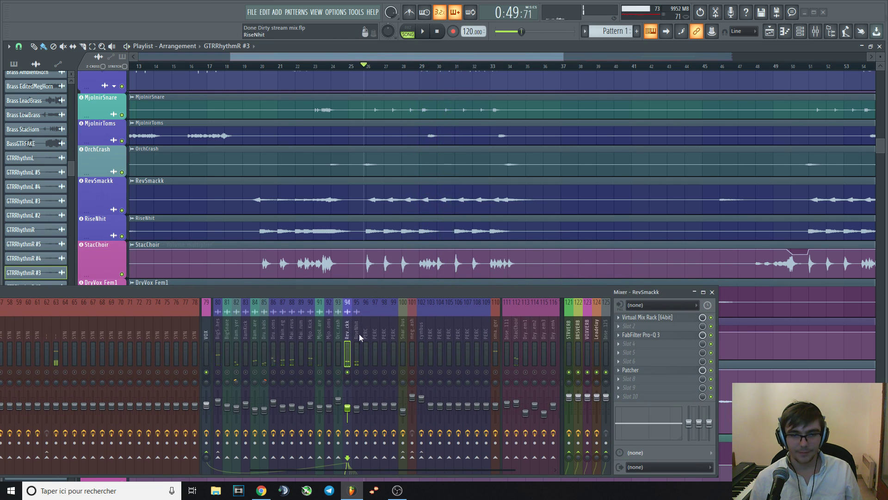
- Switch from RevSmackk to RiseNhit, select its mixer track, and audition it from about bar 26 with mixer track 101 also enabled
click(356, 371)
click(347, 371)
key(space)
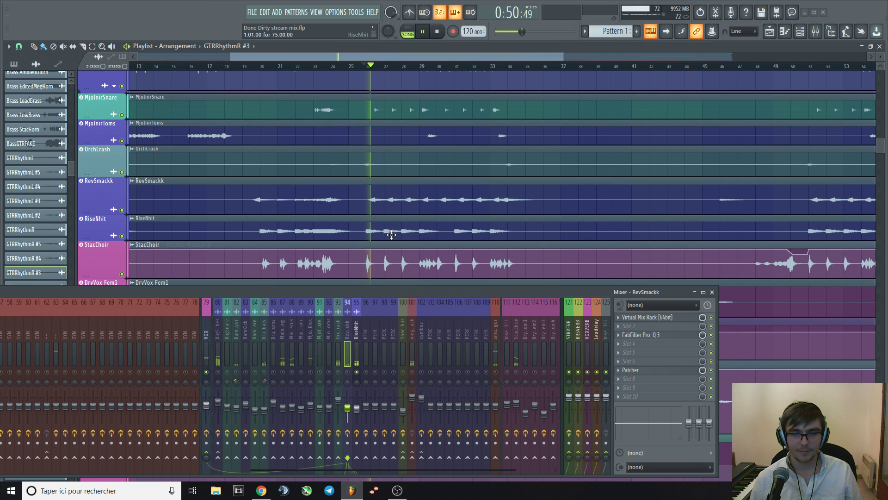
key(space)
key(space)
click(357, 327)
key(space)
click(412, 371)
key(space)
key(space)
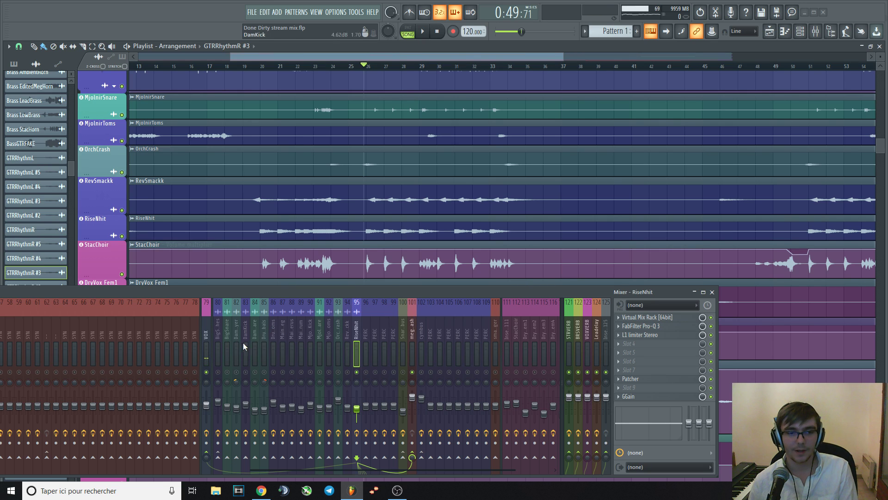
- Enable BigSmashes alongside RiseNhit and replay from about bar 26 to compare the two hit tracks
click(217, 372)
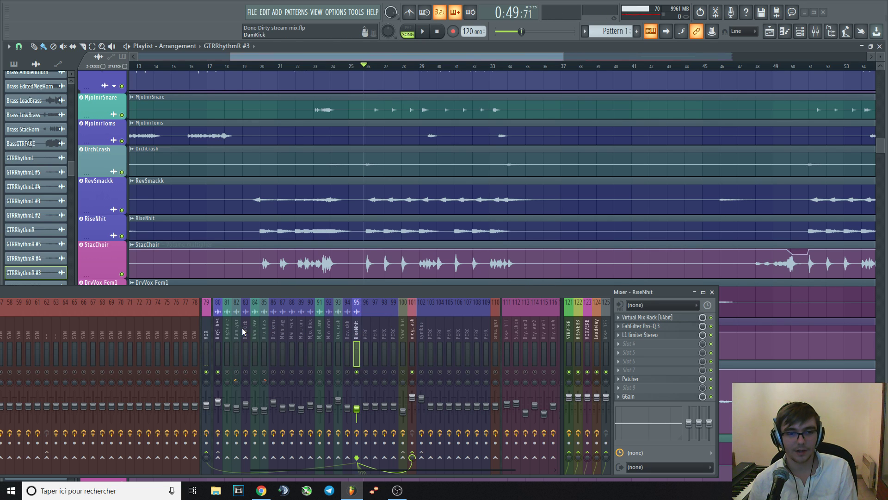
click(218, 332)
click(356, 331)
key(space)
key(space)
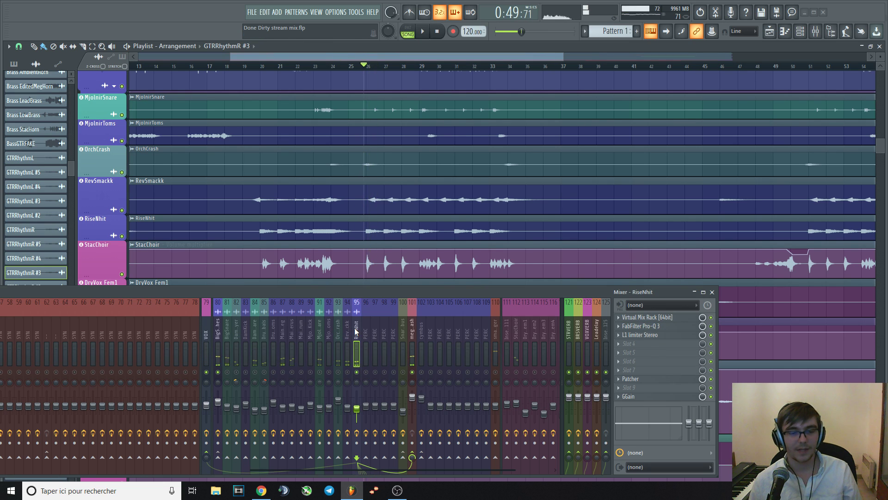
key(space)
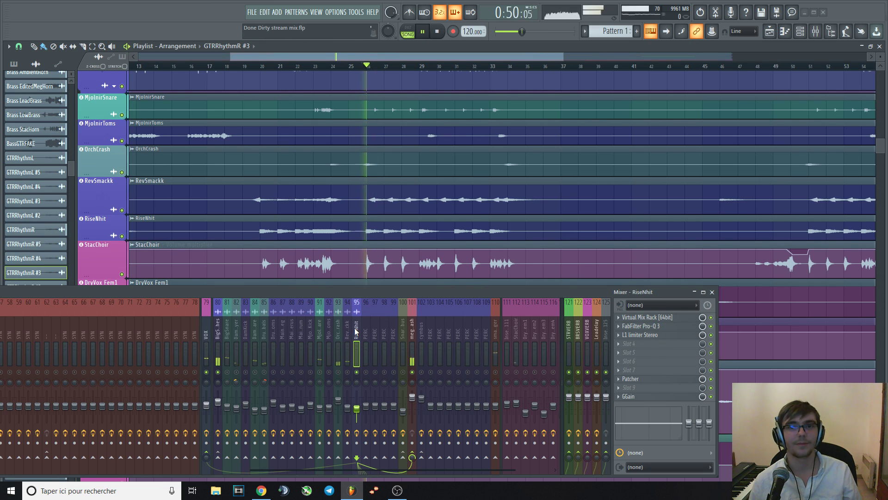
key(space)
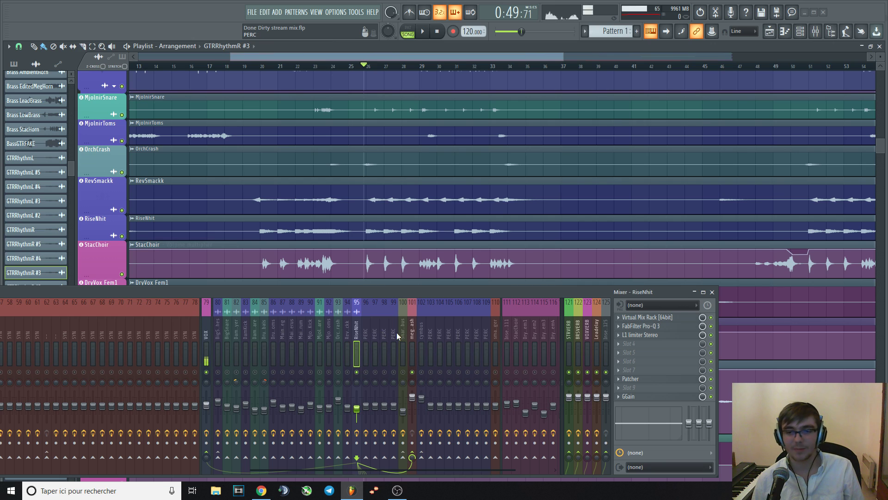
- Bypass all effect slots on RiseNhit and replay it repeatedly from about bar 26 to hear it dry
key(space)
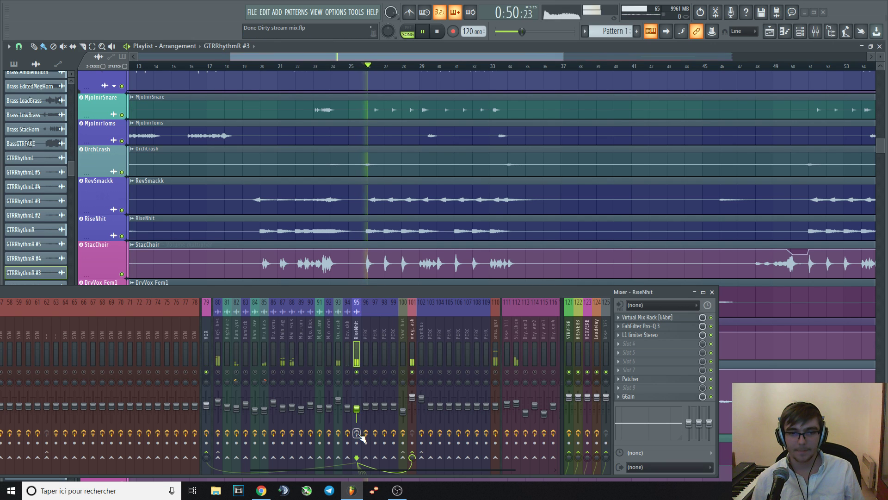
key(space)
click(356, 433)
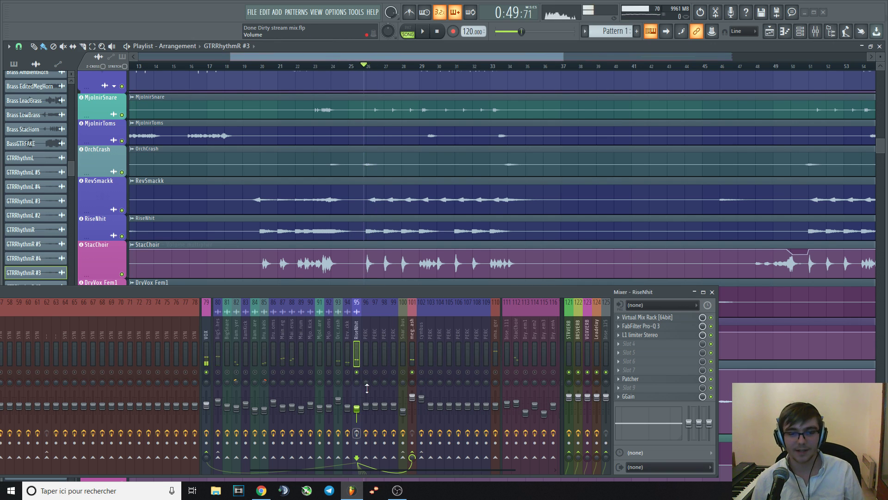
key(space)
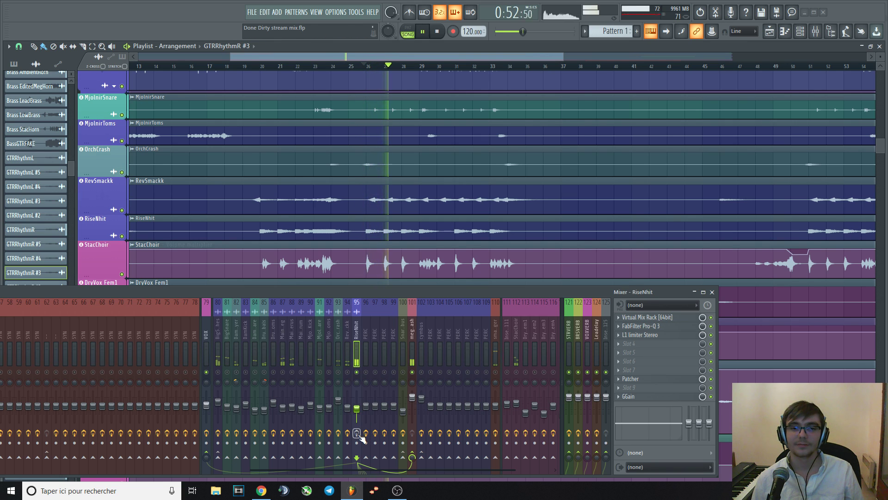
key(space)
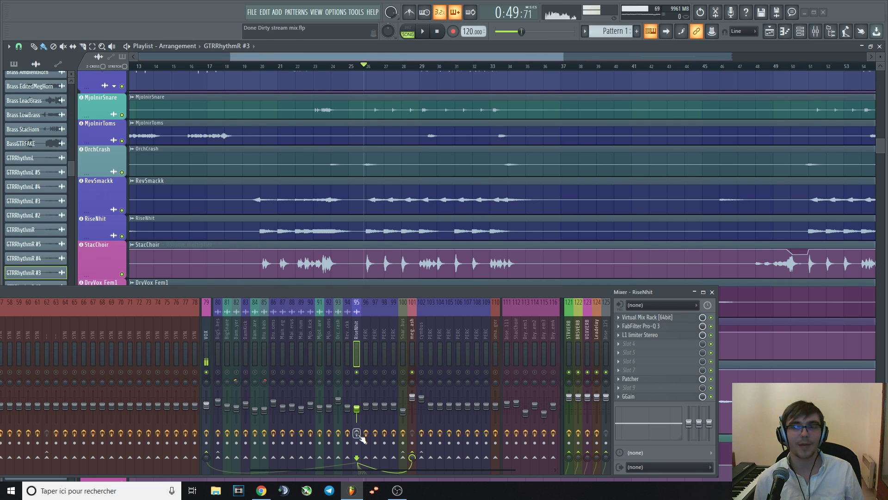
key(space)
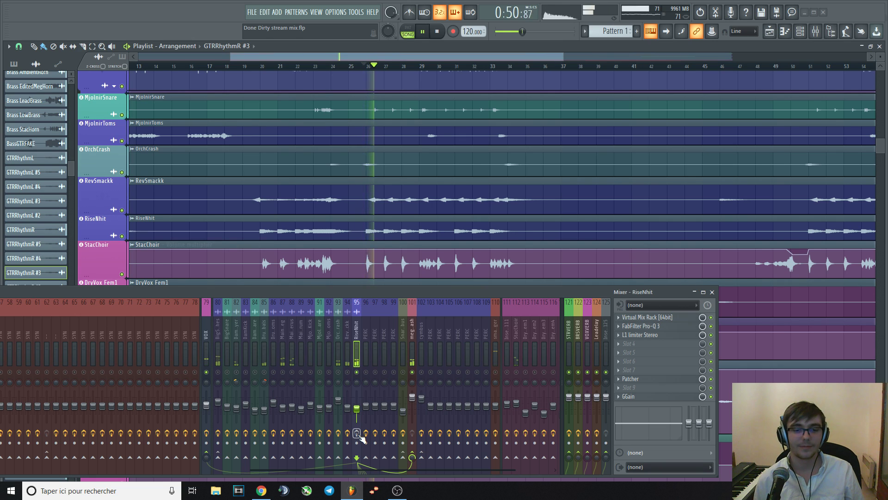
key(space)
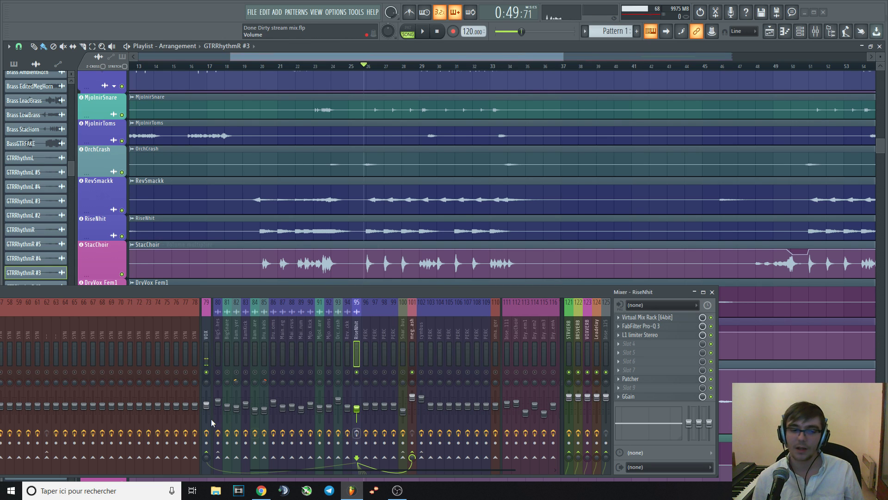
- Select the VOX mixer track, audition soloed MjolnirKick on to about bar 30, and save the project
click(207, 405)
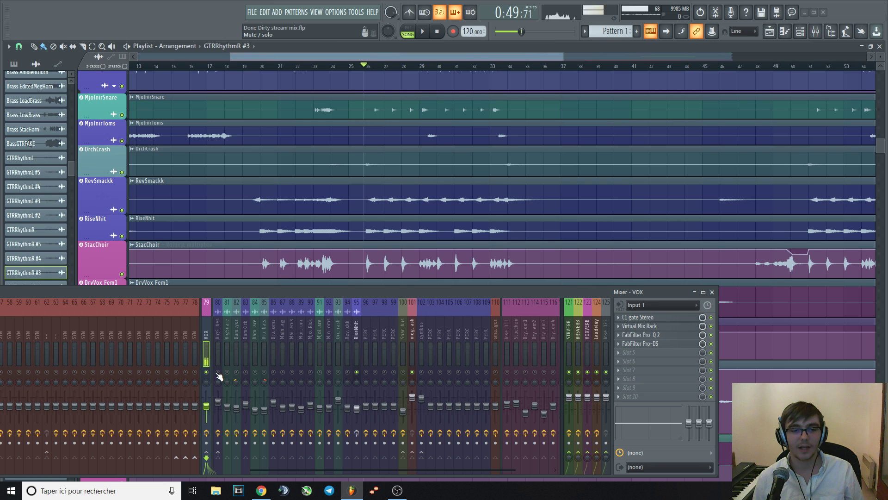
right_click(313, 371)
key(space)
click(448, 67)
key(ctrl+s)
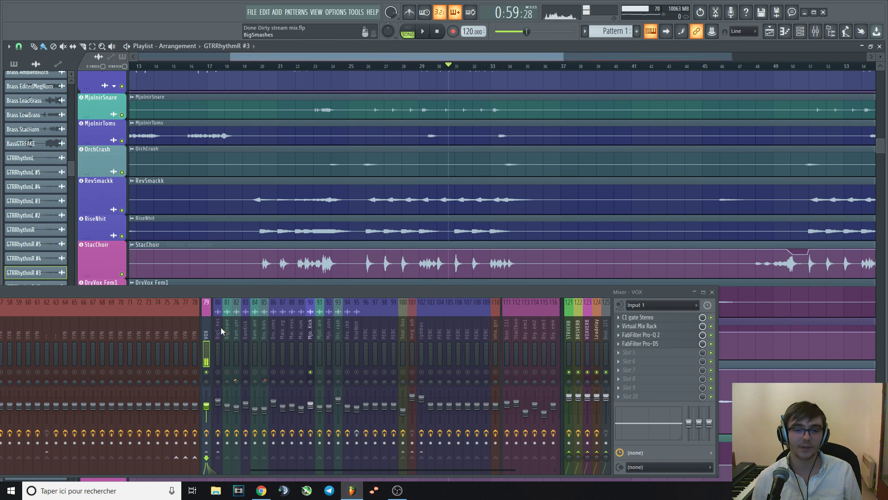
- Audition soloed BigSmashes with mixer track 101 enabled, and return the playback position to about bar 26
key(space)
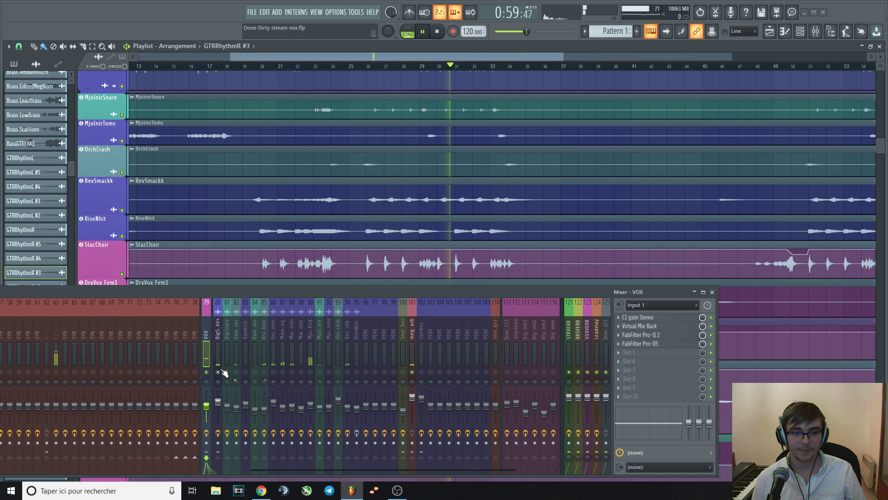
click(370, 67)
click(365, 67)
key(space)
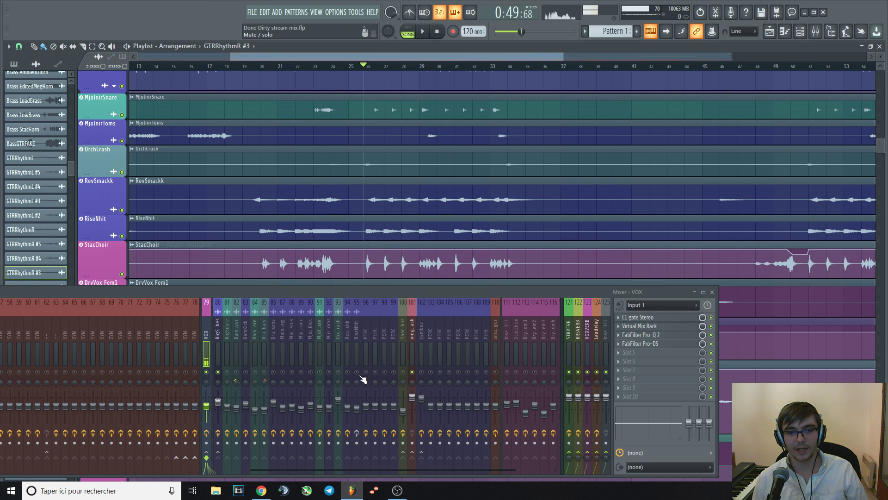
- Select the RiseNhit mixer track and audition it from about bar 26 with mixer track 101 also enabled
click(356, 360)
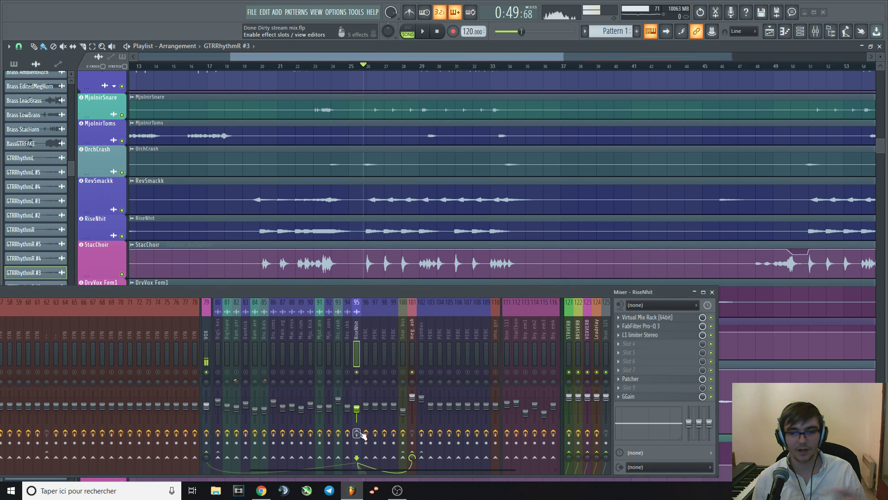
key(space)
key(space)
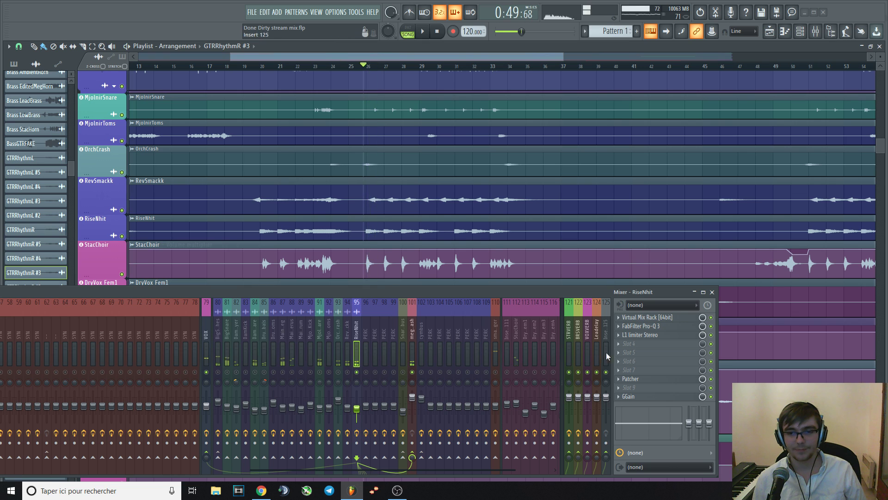
- Inspect the FabFilter Pro-Q 3 curve on RiseNhit during playback from about bar 26, and replay with the equalizer closed
click(641, 326)
drag(453, 296, 427, 278)
key(space)
key(space)
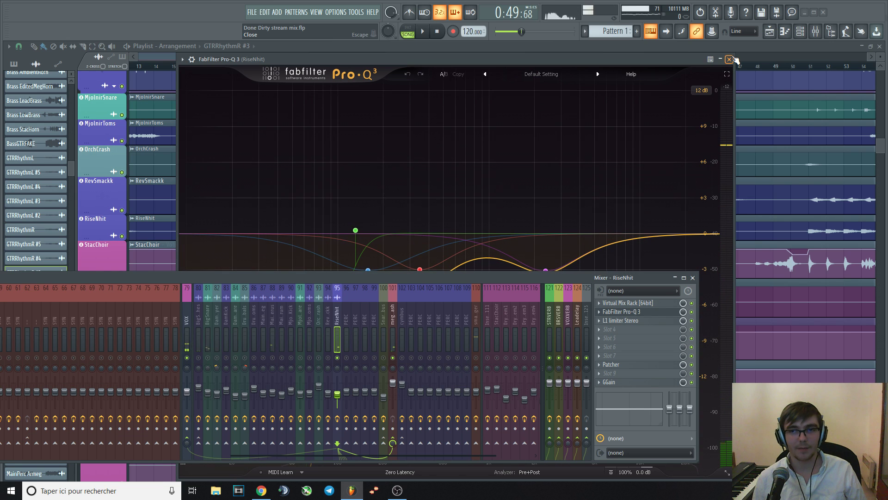
click(640, 323)
key(space)
key(space)
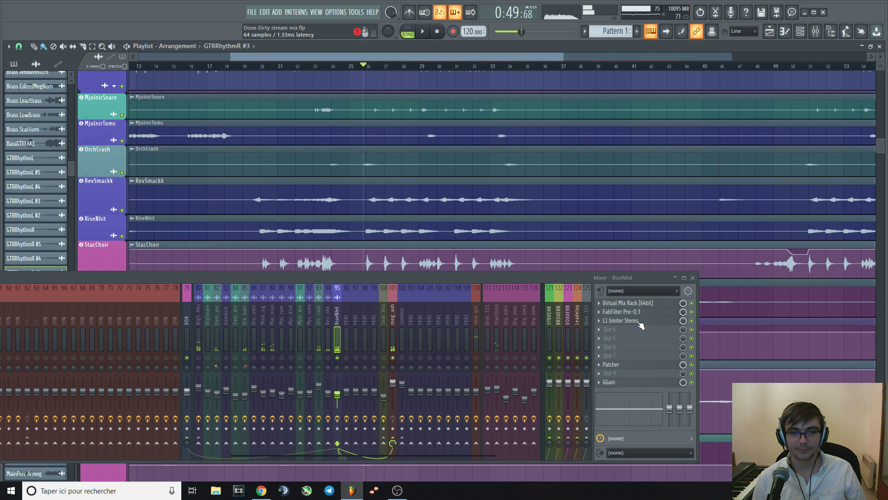
- Open the L1 limiter Stereo on RiseNhit, watch its attenuation during playback from about bar 26, and close it
click(639, 321)
key(space)
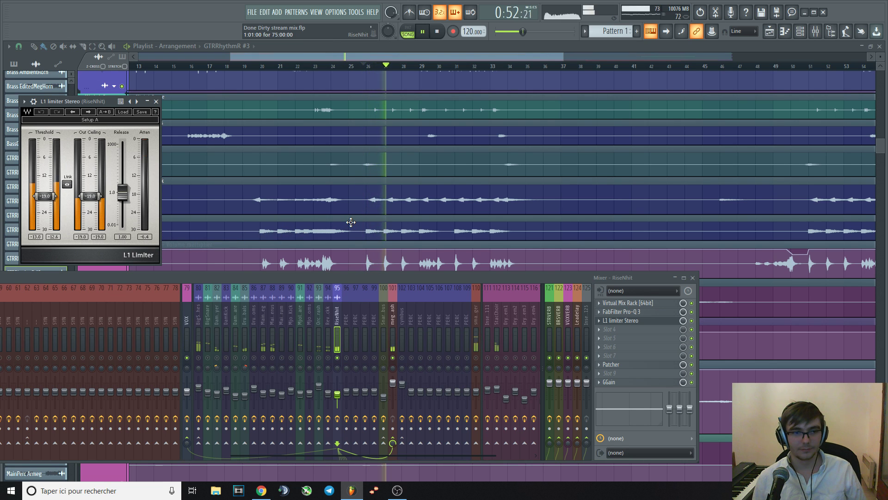
key(space)
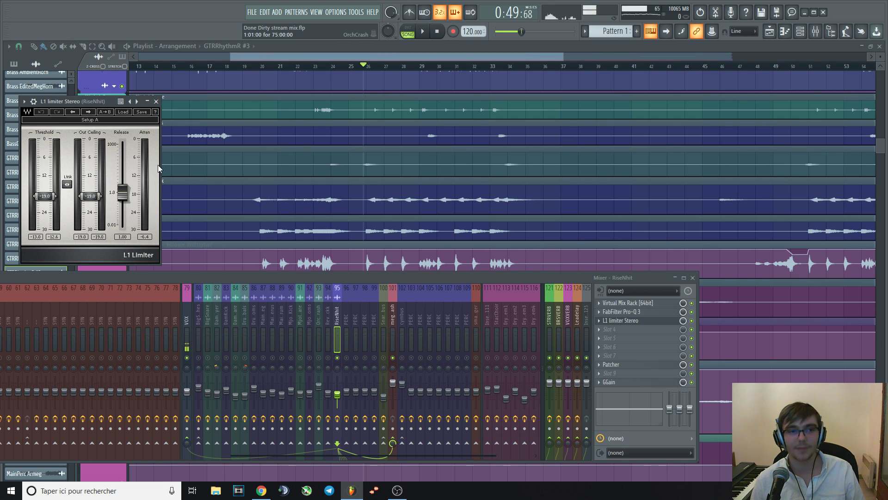
click(156, 101)
- Replay RiseNhit from about bar 26 and switch to BigSmashes with mixer track 101 enabled to compare the hits
key(space)
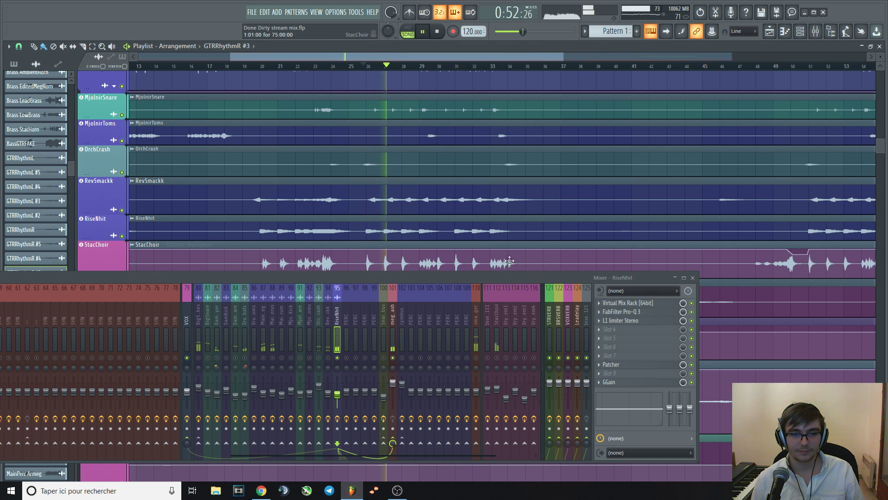
key(space)
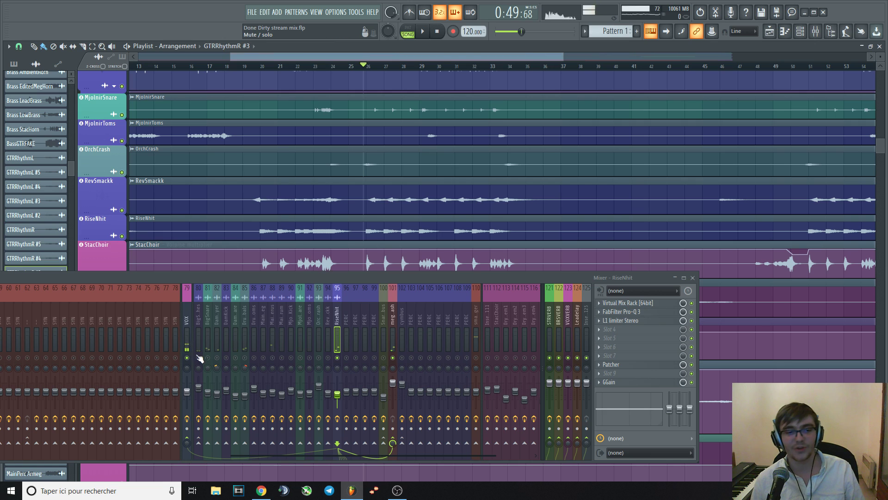
right_click(198, 358)
key(space)
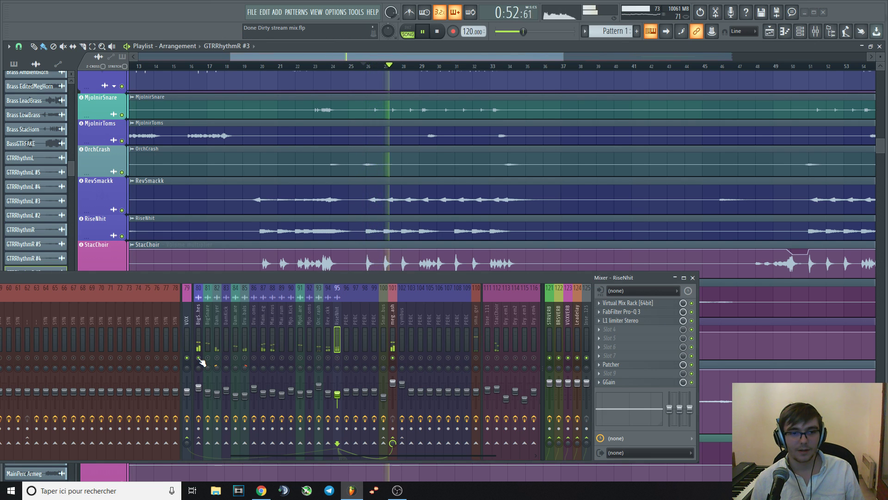
key(space)
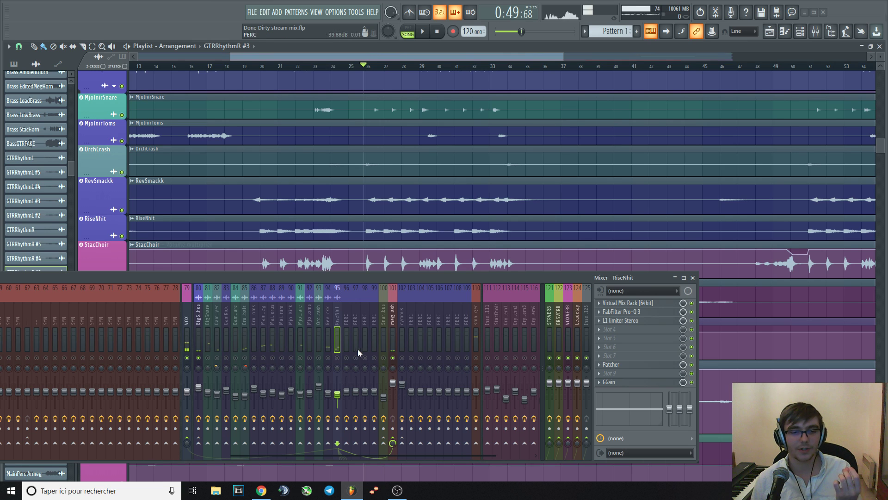
- Return to RiseNhit and replay it from about bar 26, first on its own and again with BigSmashes enabled
right_click(338, 358)
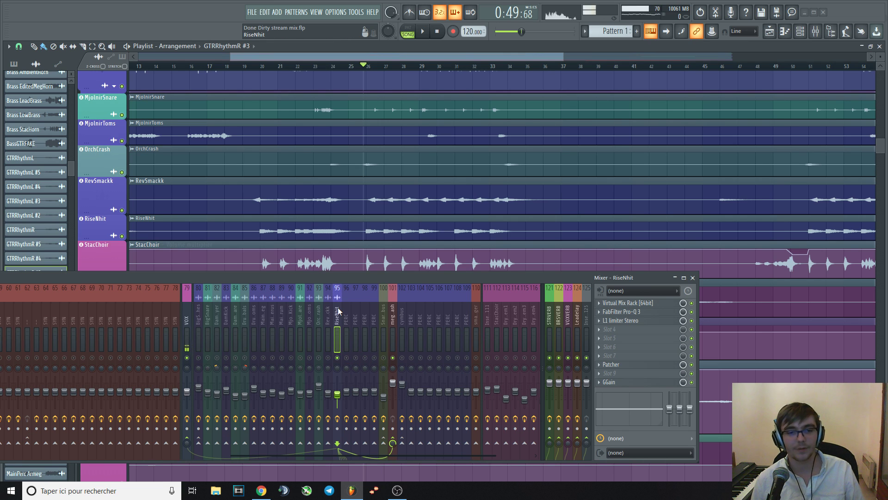
key(space)
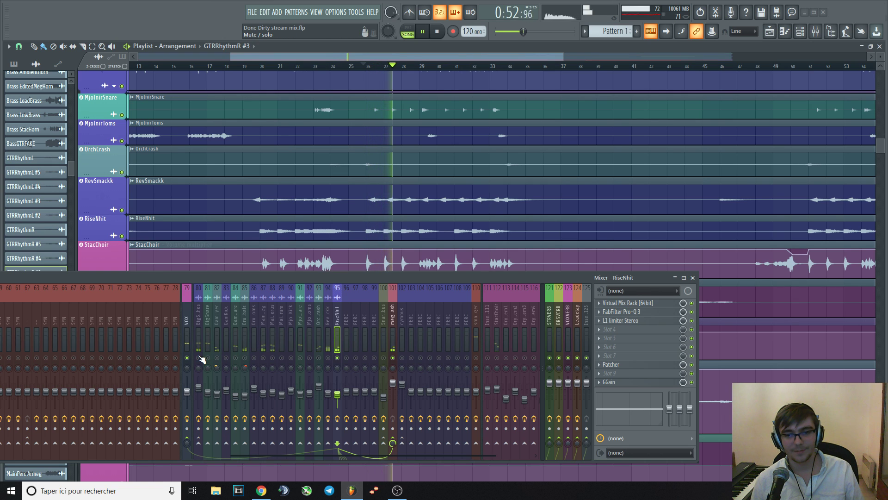
key(space)
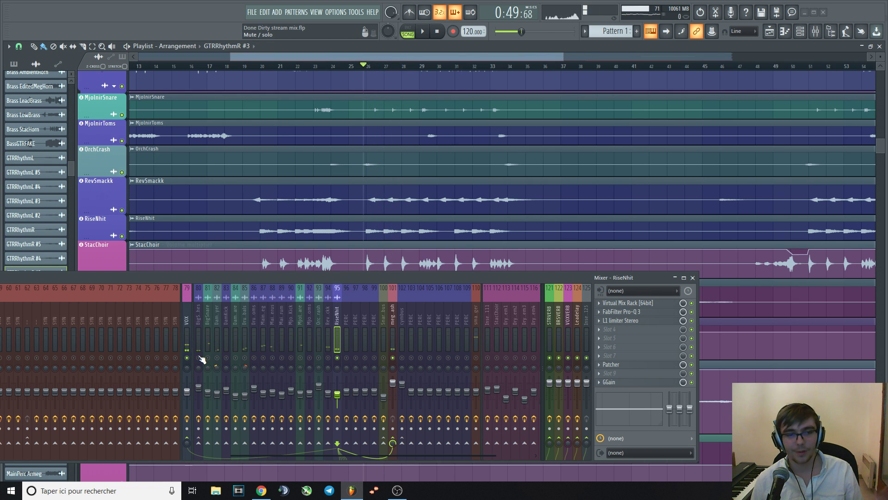
key(space)
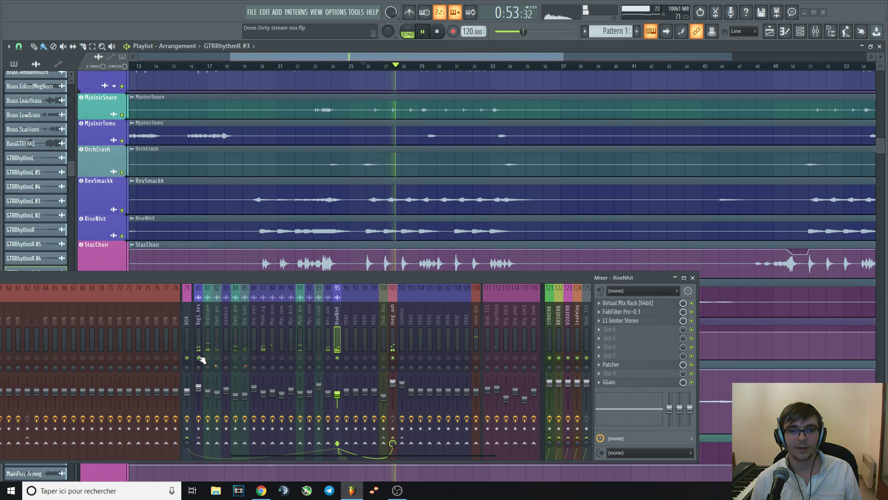
key(space)
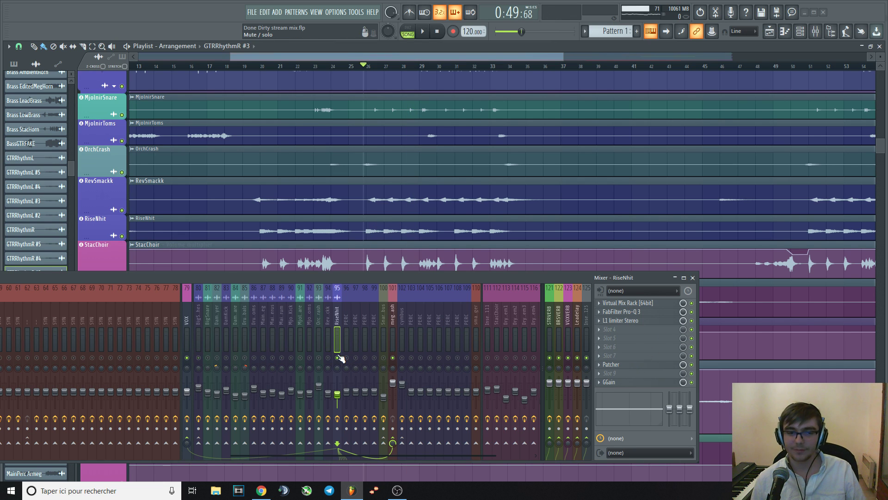
- Open the Patcher map on RiseNhit for a brief look and close it again
click(620, 364)
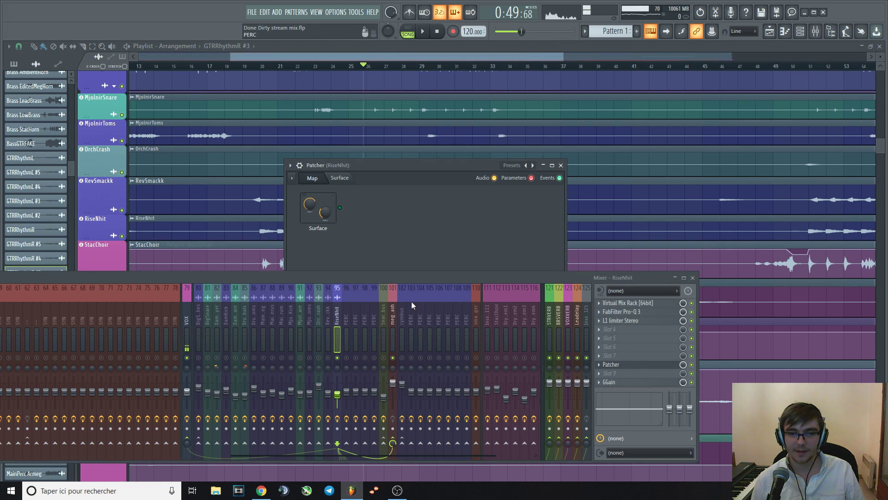
mouse_move(409, 280)
mouse_down()
mouse_move(395, 370)
mouse_move(393, 279)
mouse_up()
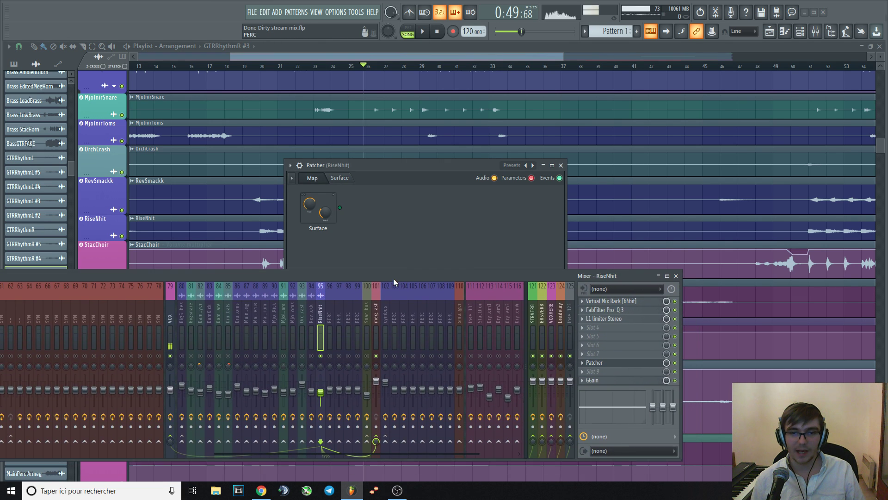
click(561, 165)
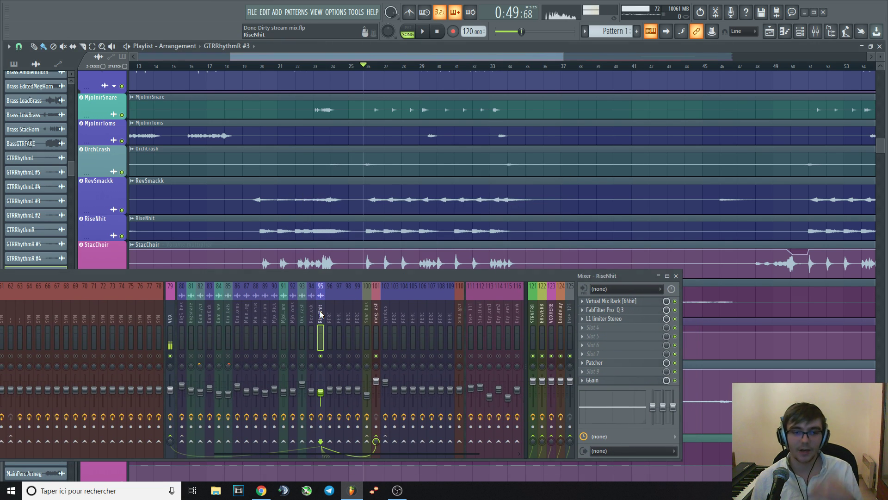
- Bypass and re-enable Patcher on RiseNhit, replaying from about bar 26 to compare the sound without and with it
drag(335, 280, 345, 239)
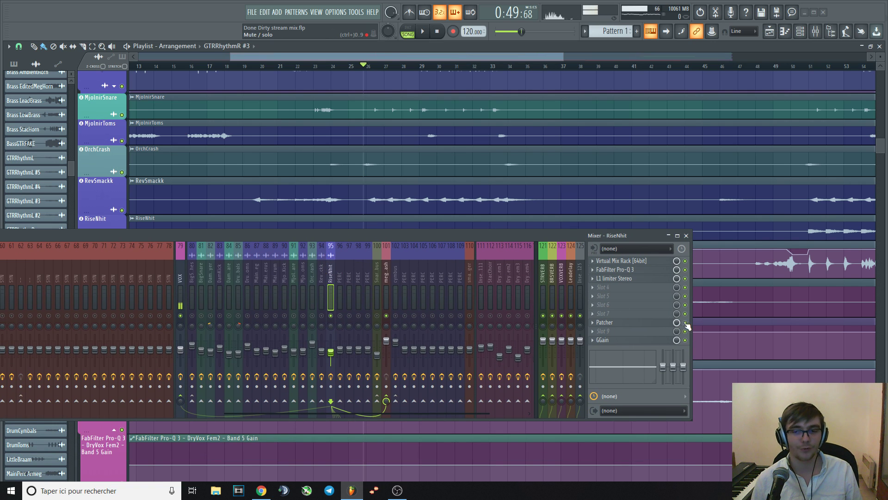
key(space)
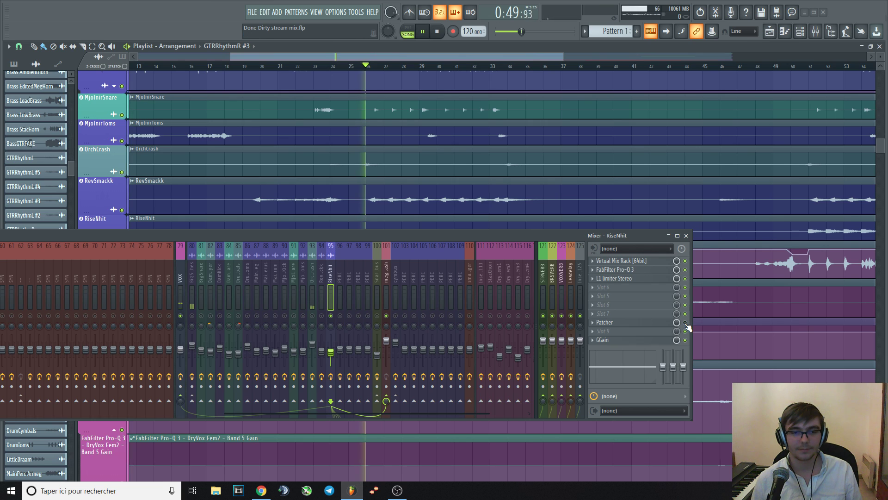
key(space)
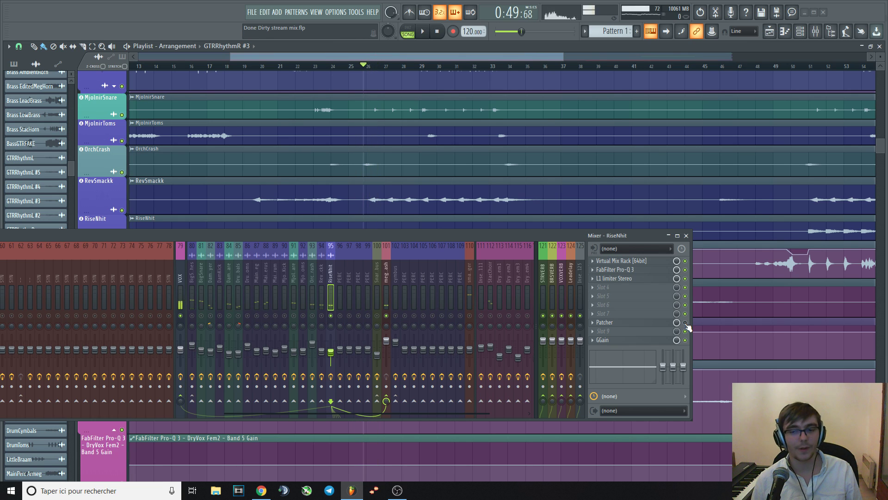
key(space)
key(space)
key(space)
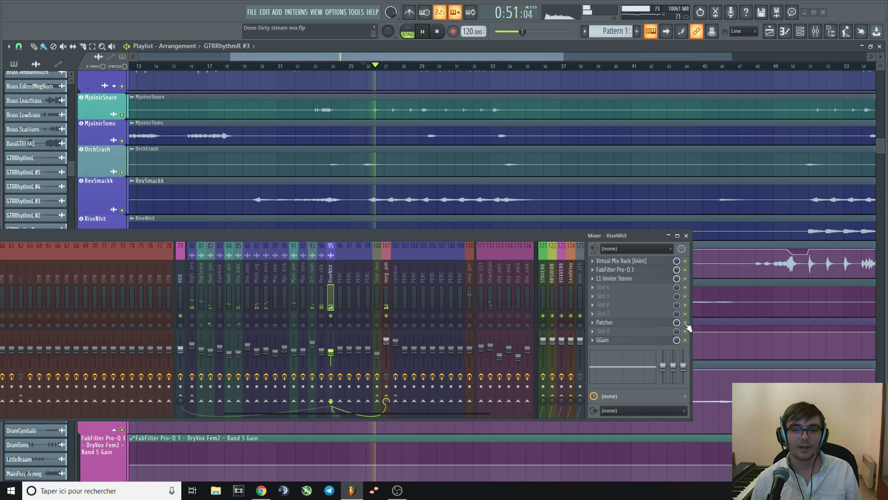
key(space)
key(space)
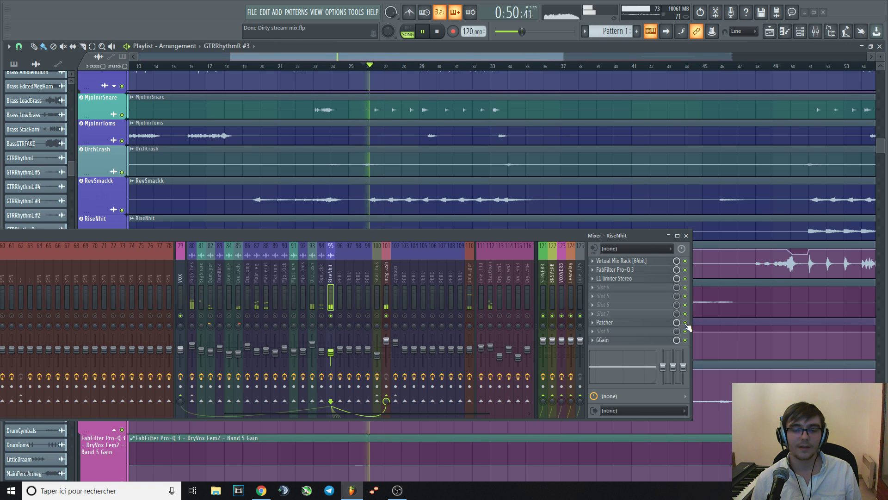
key(space)
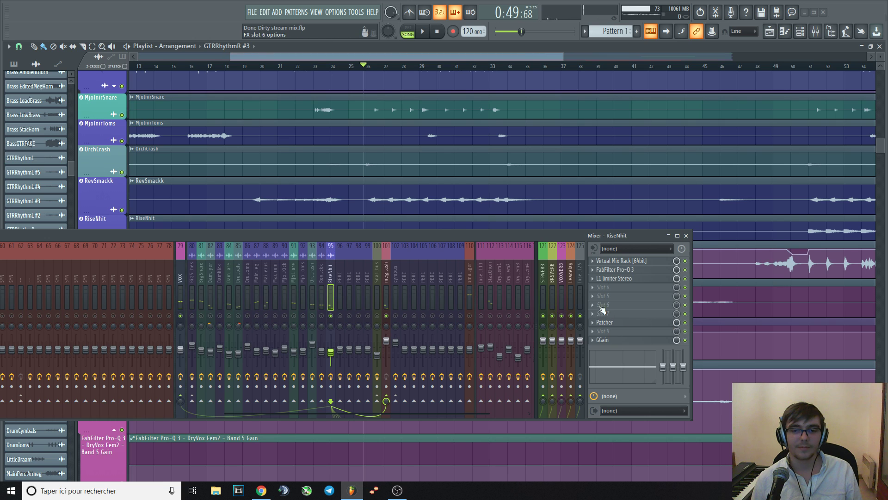
- Examine RiseNhit's full Patcher routing through LexPlate and FabFilter Pro-Q 3 while playing from about bar 26
click(641, 324)
drag(439, 234, 408, 356)
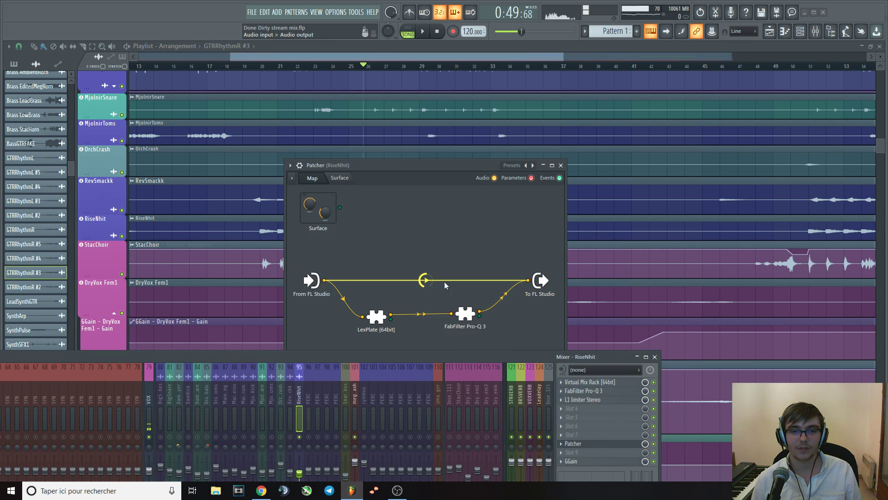
key(space)
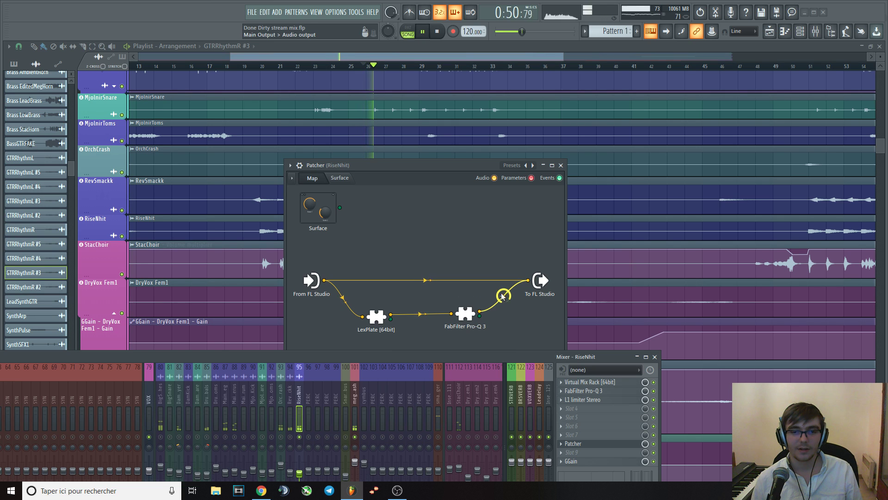
key(space)
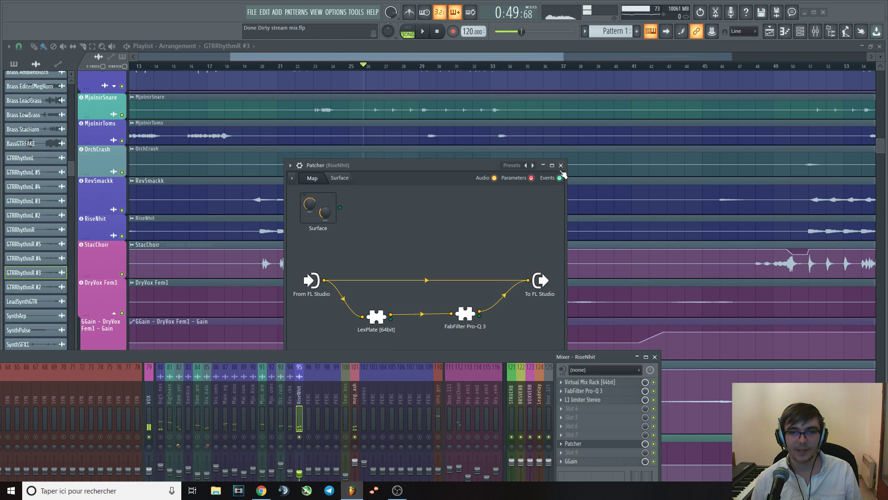
click(561, 165)
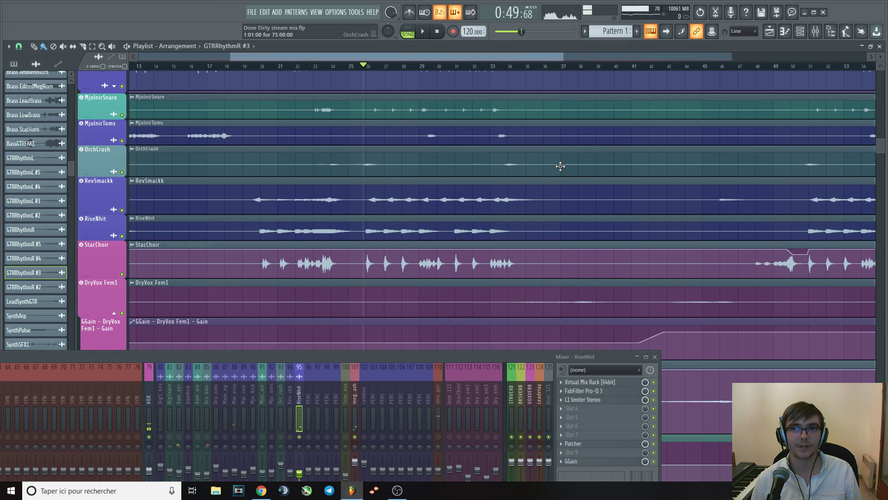
- Replay RiseNhit from about bar 26 with the Patcher window closed, and select the BigSmashes mixer track
drag(461, 353, 508, 257)
key(space)
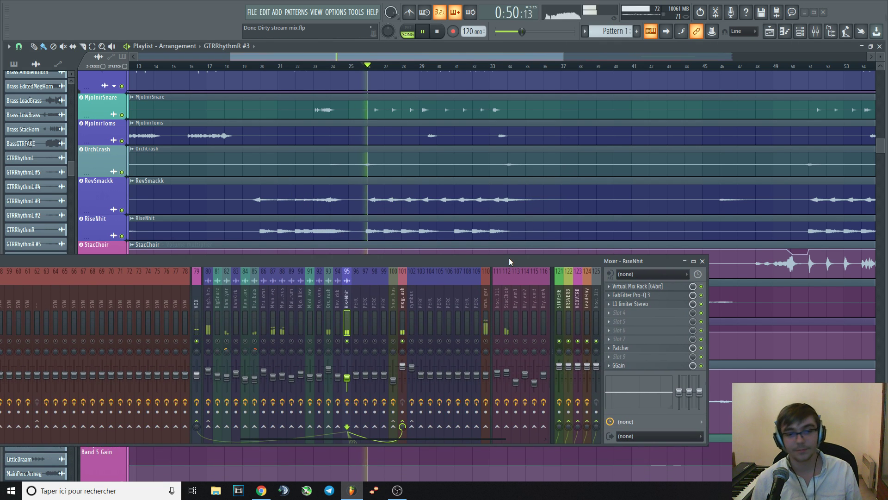
key(space)
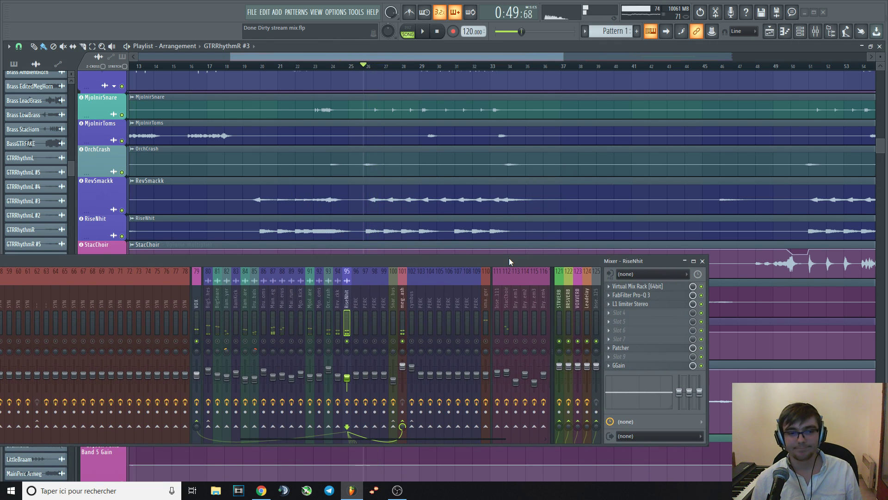
click(209, 299)
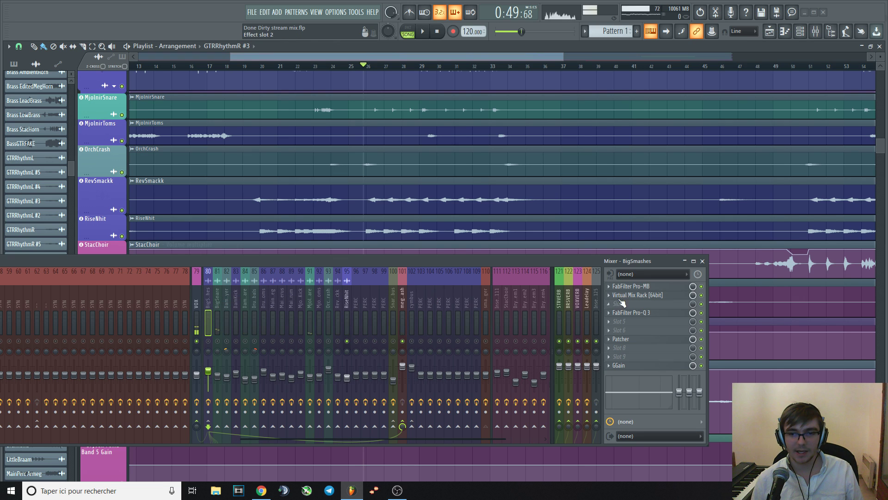
- Open FabFilter Pro-MB on BigSmashes for a brief look, with the mixer moved lower, and close it again
click(630, 287)
drag(365, 260, 376, 315)
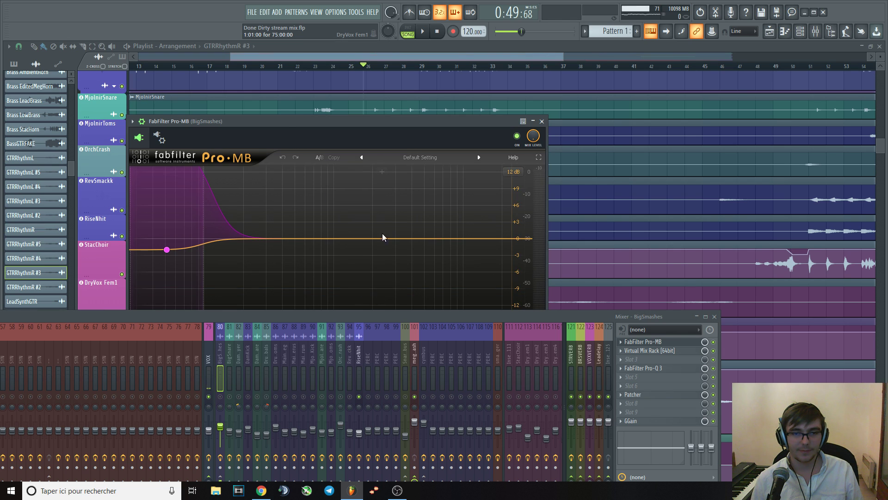
drag(379, 123, 422, 71)
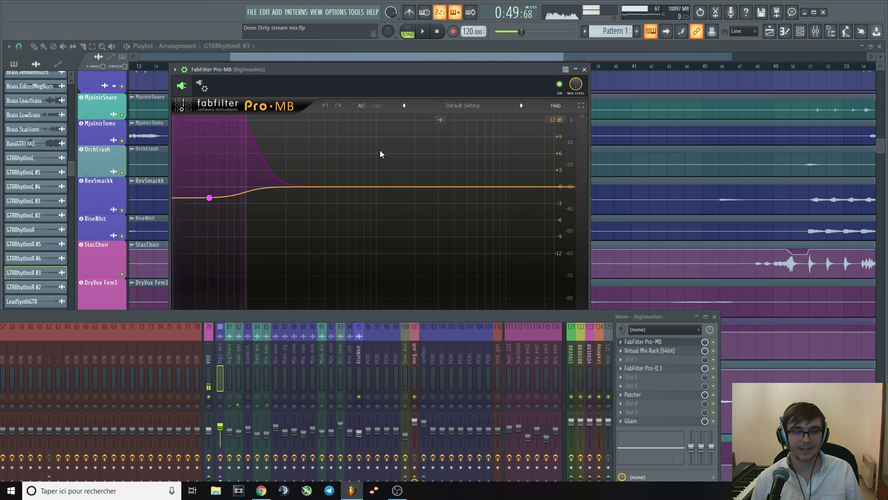
click(584, 70)
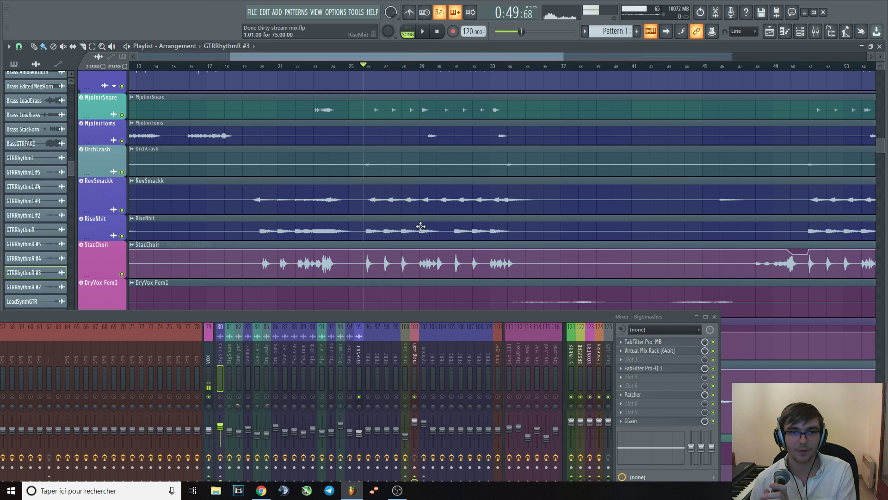
- Find the BigSmashes tracks in the playlist and increase the height of Track 39 beneath the BigSmashes gain automation
scroll(420, 226, down, 10)
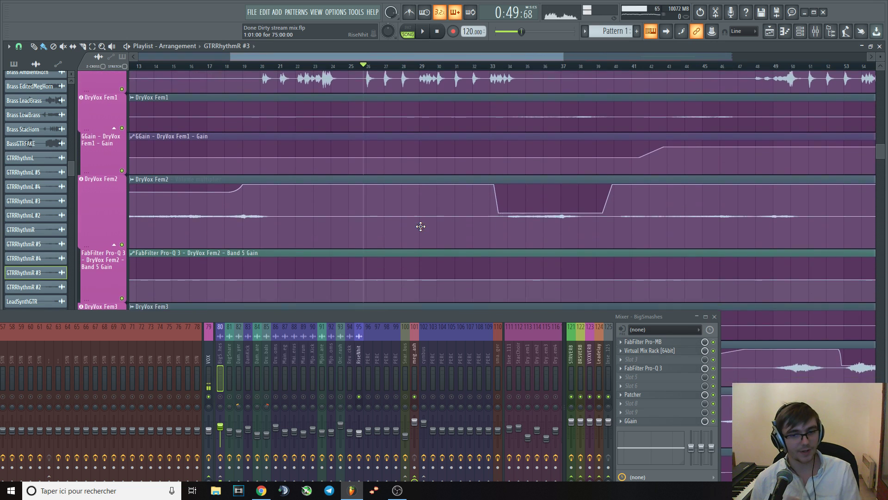
scroll(421, 226, down, 4)
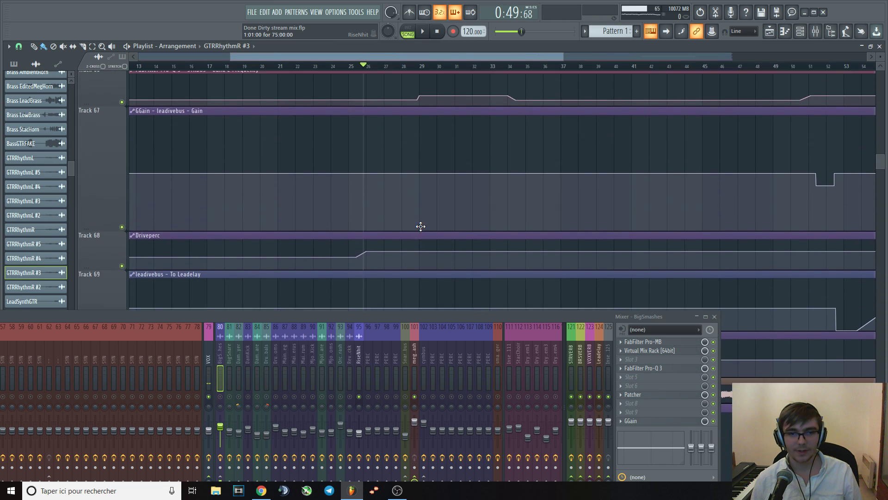
scroll(421, 226, up, 15)
scroll(420, 227, up, 8)
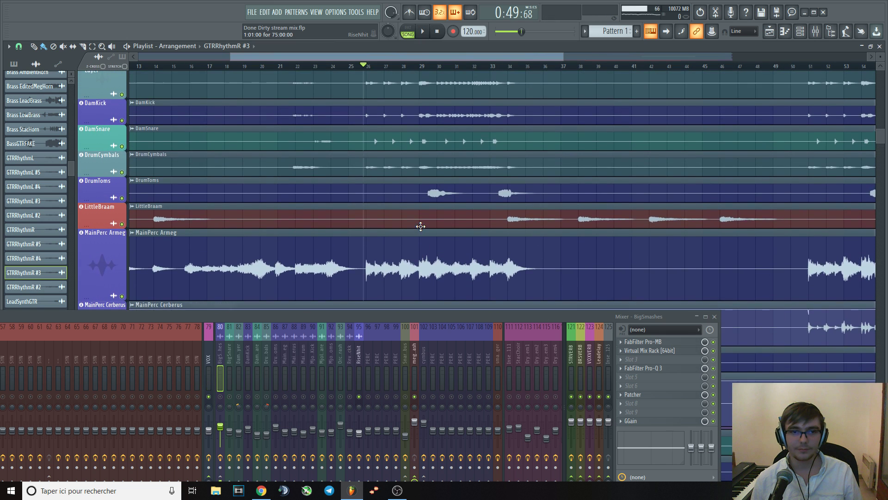
scroll(421, 226, down, 4)
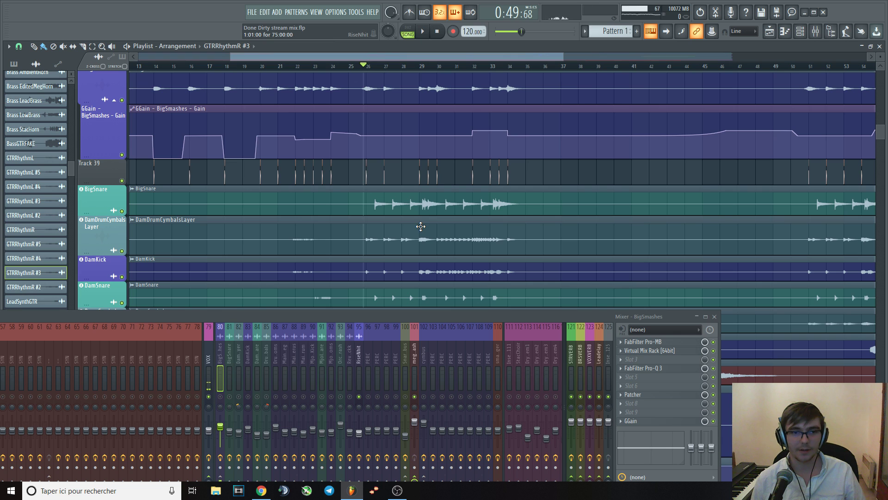
scroll(420, 226, down, 3)
drag(92, 181, 94, 270)
scroll(168, 214, up, 4)
scroll(236, 212, up, 1)
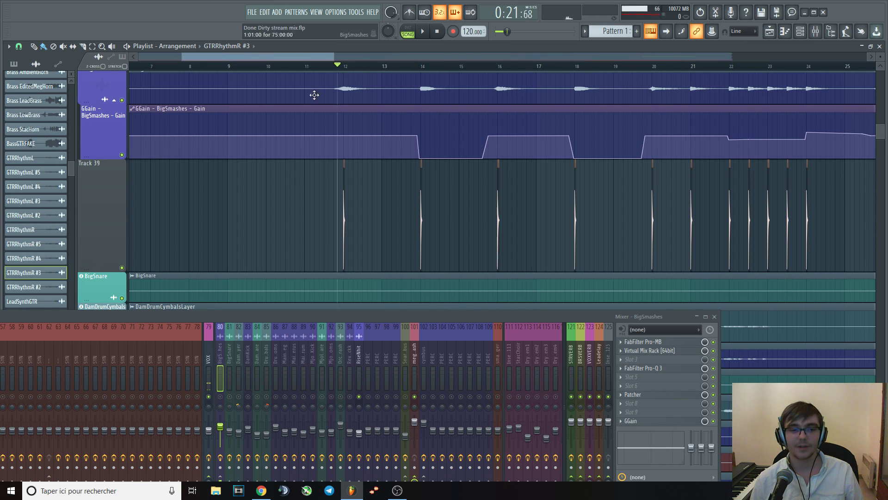
- Audition BigSmashes from just before bar 12 with RiseNhit muted in the mixer
key(space)
key(space)
key(space)
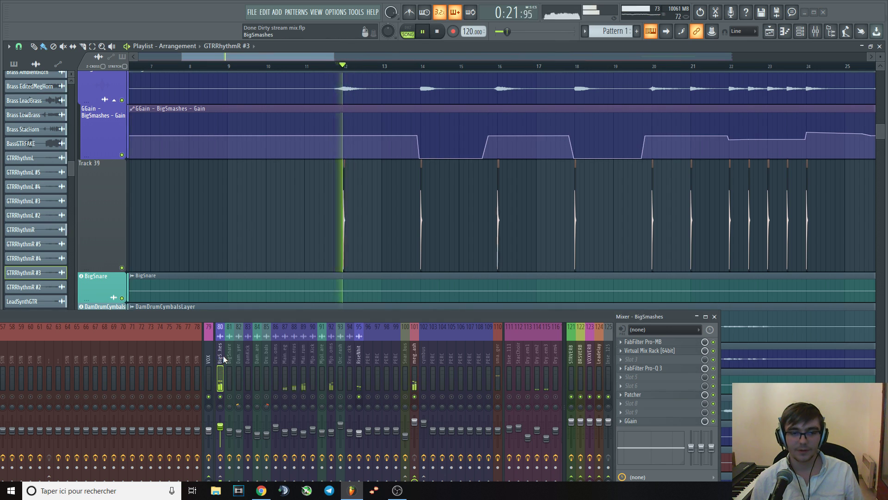
key(space)
key(space)
key(space)
- Examine FabFilter Pro-MB's response on BigSmashes while replaying the hits from just before bar 12
click(655, 342)
key(space)
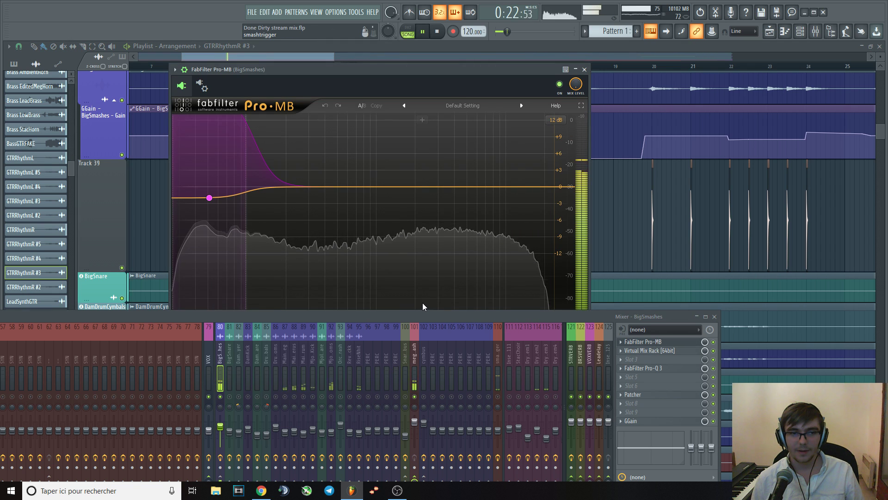
key(space)
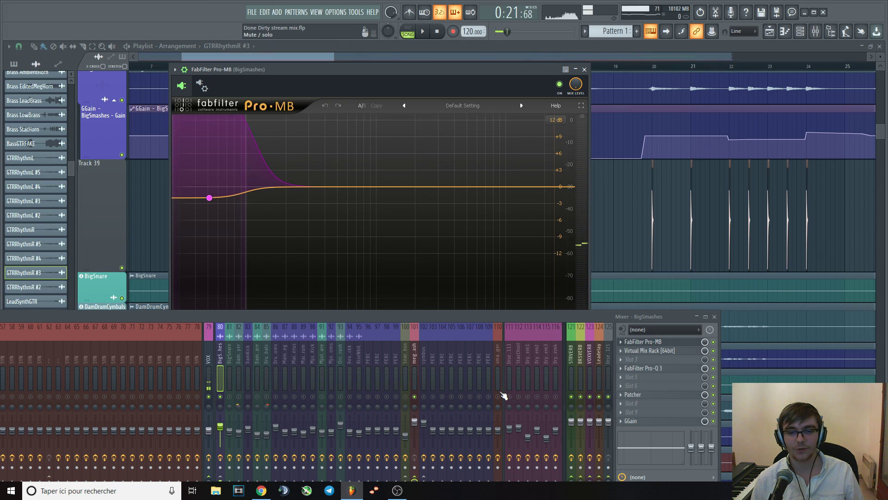
key(space)
key(space)
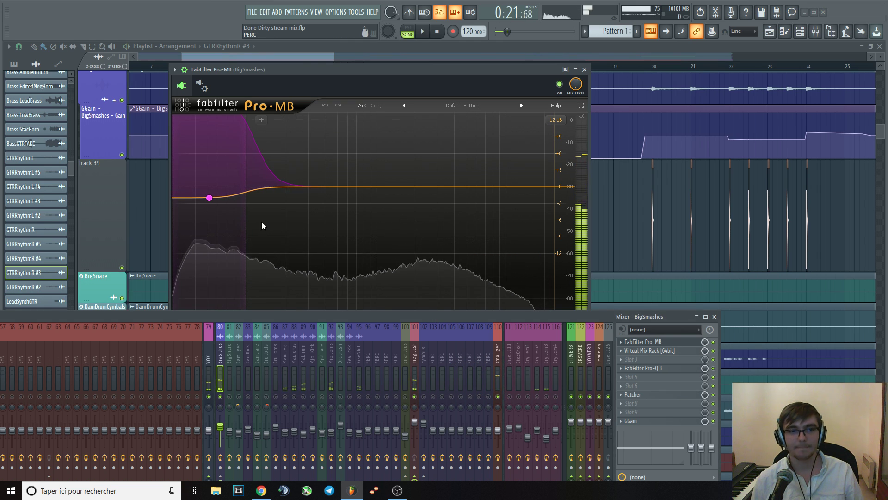
key(space)
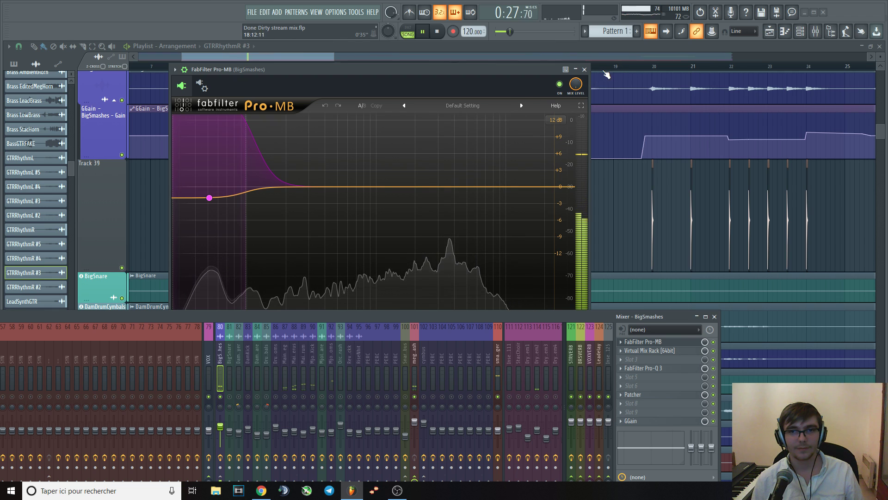
- Close the Pro-MB window and audition BigSmashes with the playback position set just before bar 20
drag(485, 71, 456, 73)
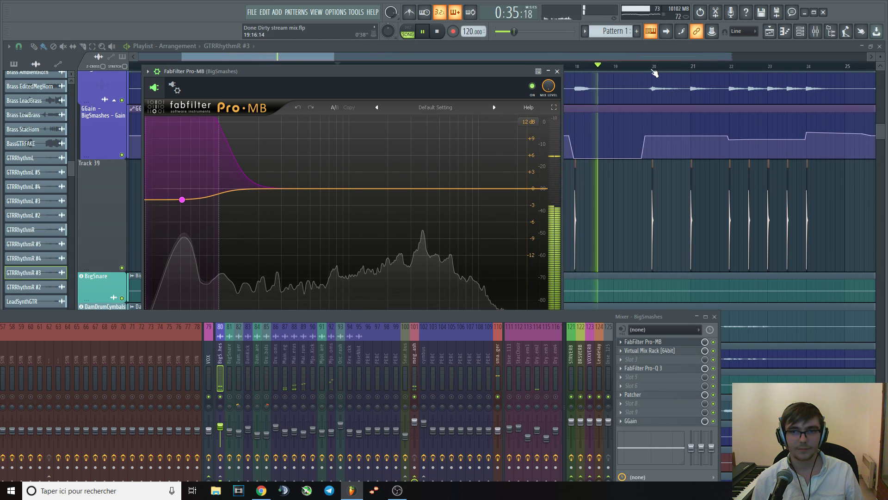
click(557, 71)
click(652, 69)
click(640, 67)
key(space)
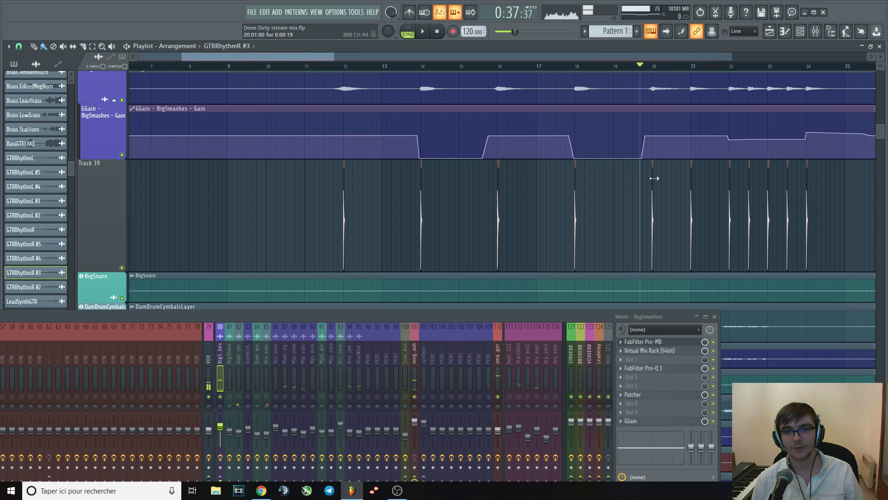
- Compare BigSmashes with and without FabFilter Pro-MB, playing from just before bar 20 and from just before bar 22
click(657, 341)
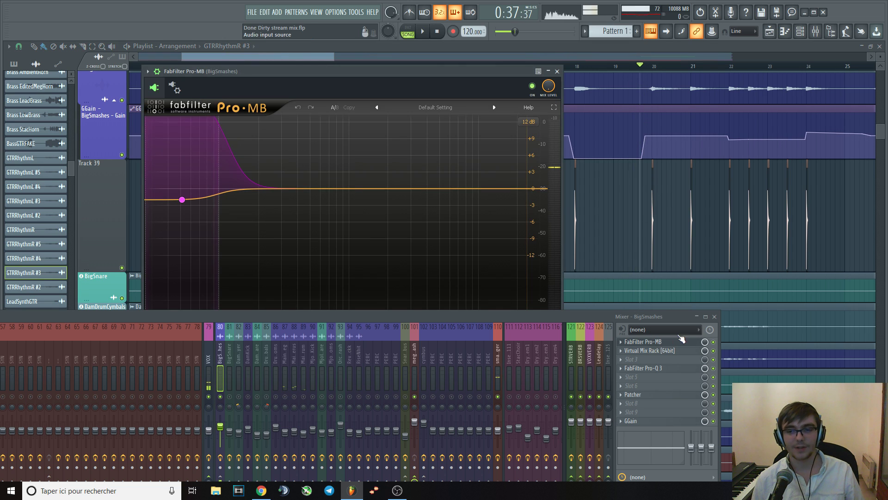
key(space)
click(713, 342)
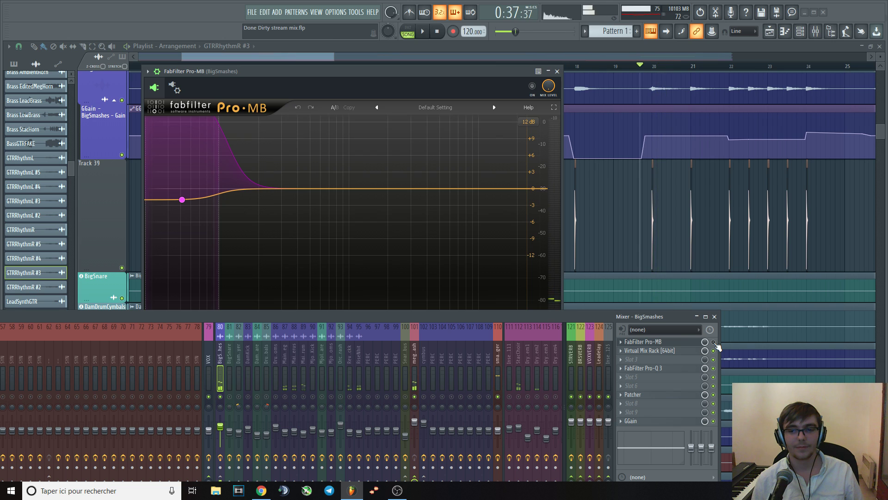
click(713, 342)
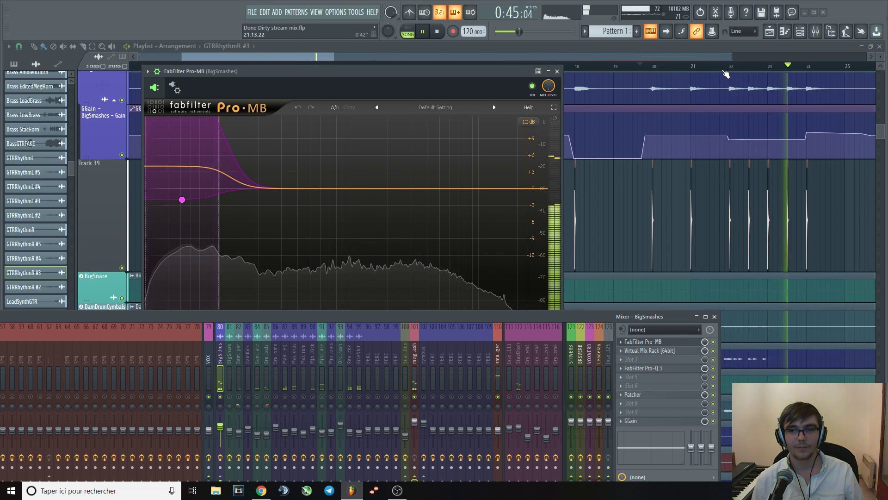
click(724, 72)
click(714, 342)
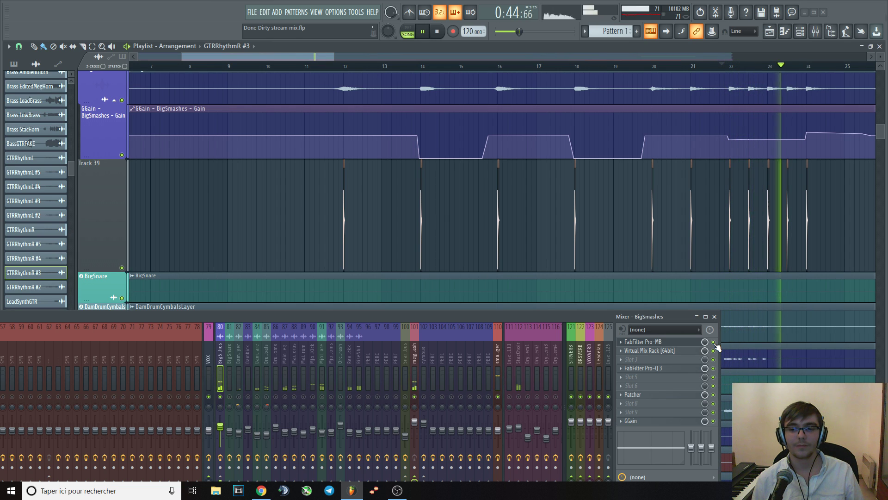
key(space)
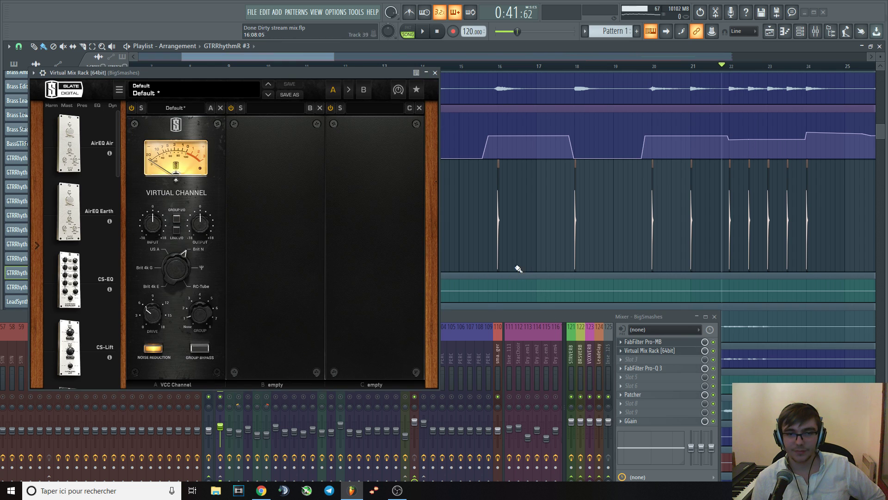
- Close Virtual Mix Rack and examine FabFilter Pro-Q 3's curve on BigSmashes while playing from just before bar 22
click(433, 76)
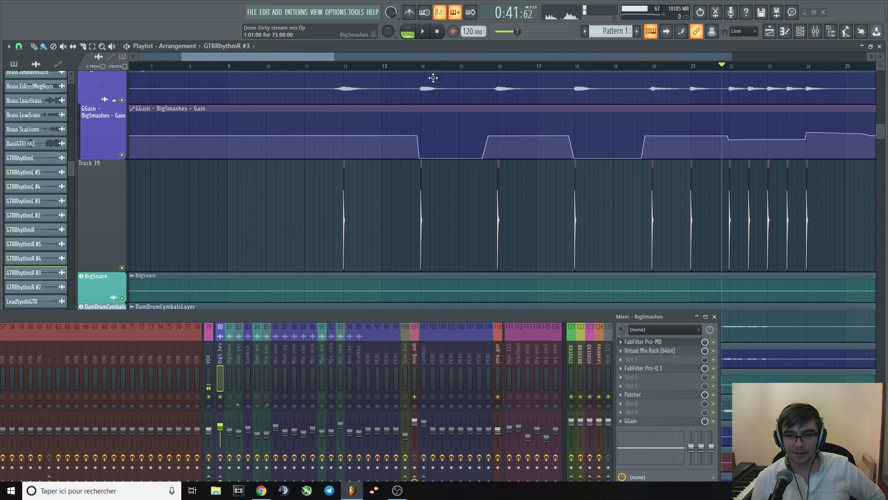
click(647, 368)
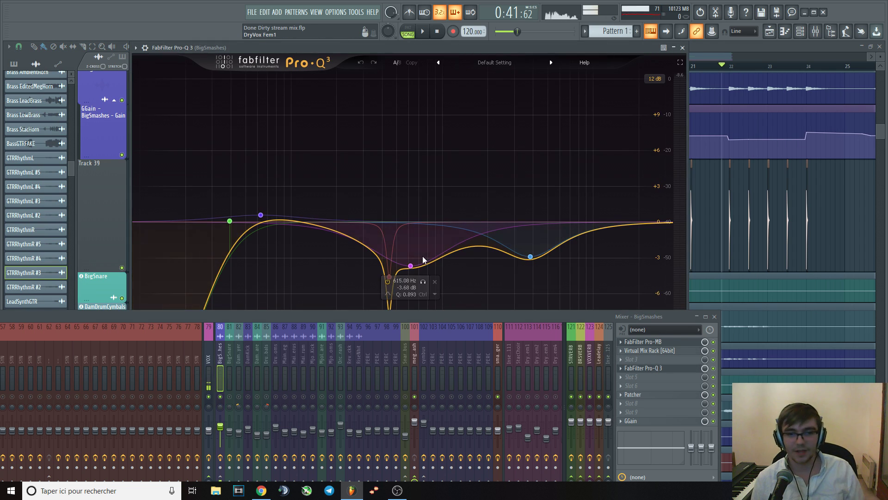
key(space)
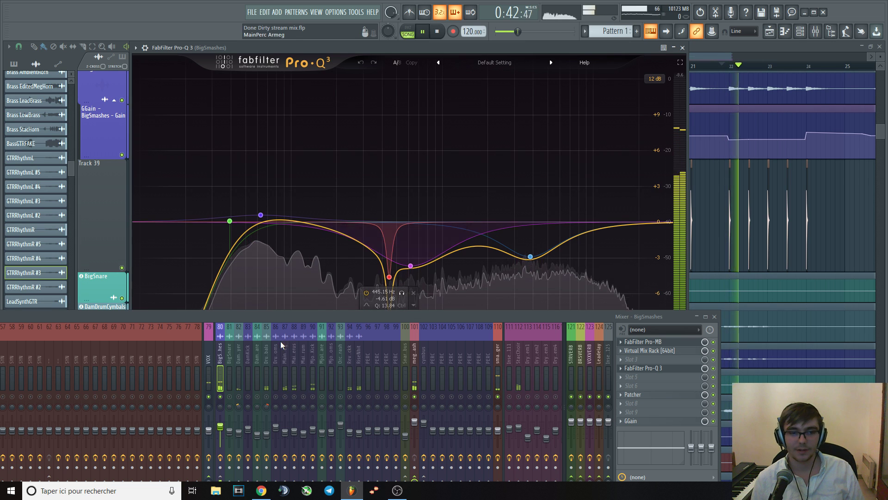
- Bypass and re-enable FabFilter Pro-Q 3 on BigSmashes, replaying from just before bar 22 to compare the sound
key(space)
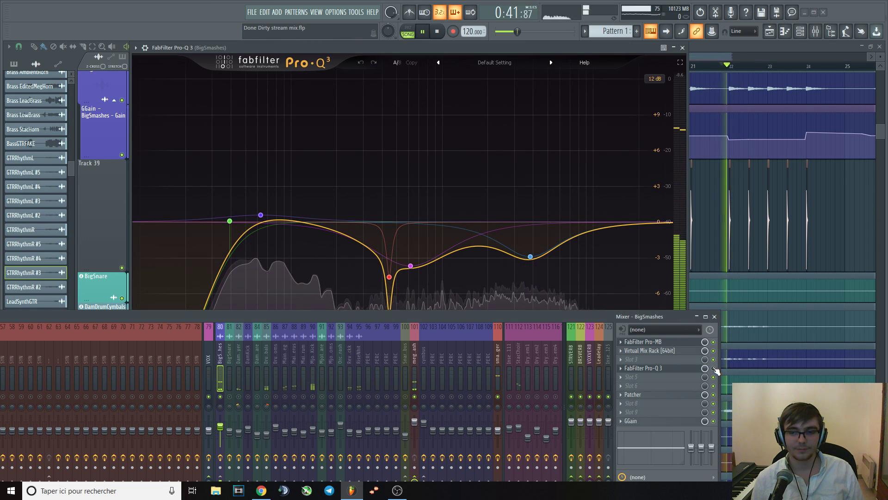
key(space)
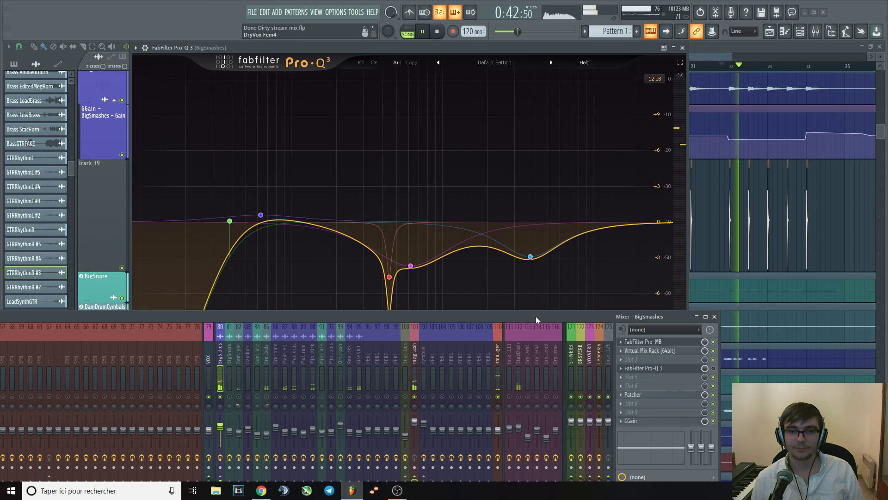
key(space)
key(space)
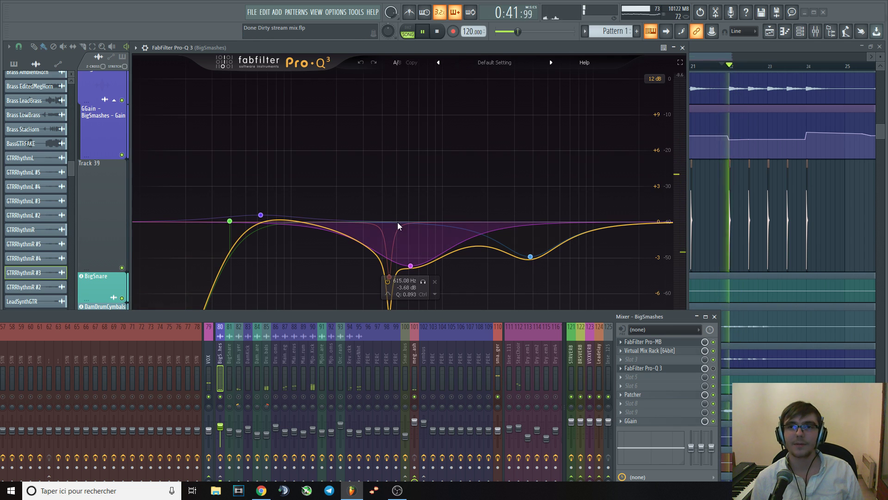
key(space)
key(space)
key(space)
key(space)
key(space)
click(713, 368)
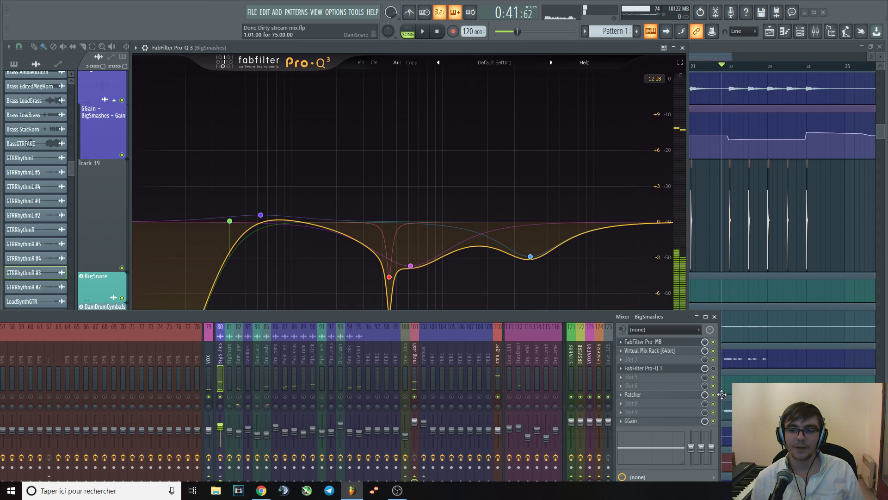
click(713, 368)
- Bypass and re-enable Patcher on BigSmashes, replaying from just before bar 22 to compare the sound without and with it
click(714, 394)
key(space)
key(space)
key(space)
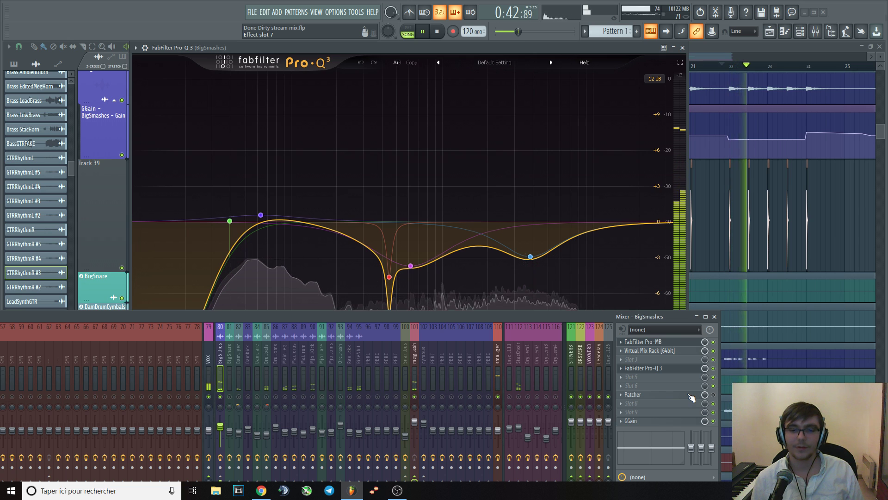
key(space)
key(space)
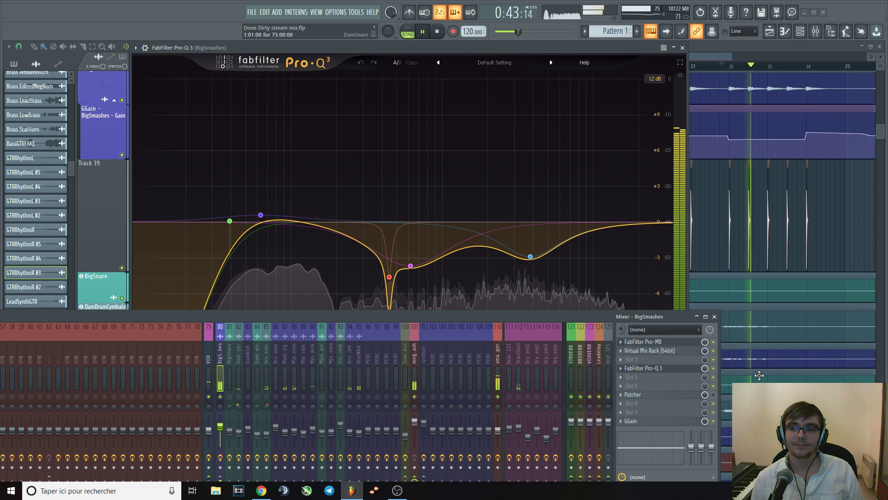
key(space)
key(space)
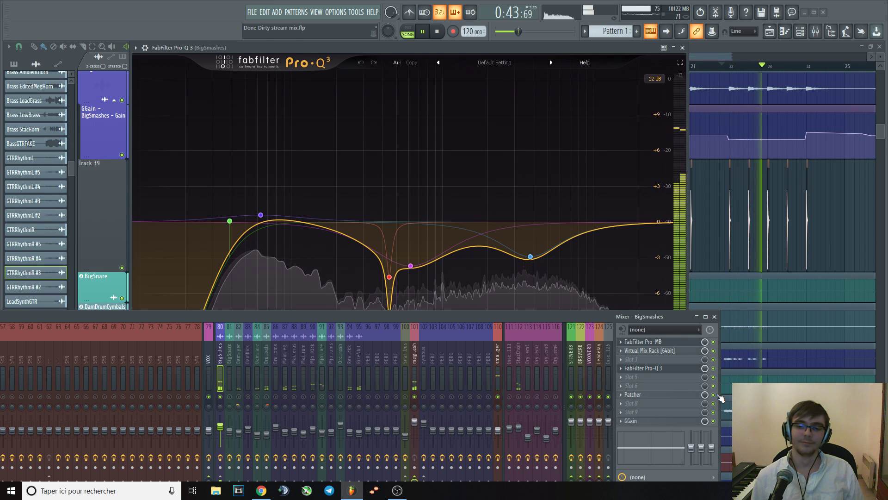
key(space)
- View BigSmashes' Patcher map with ValhallaPlate and FabFilter Pro-Q 3, and close both the Patcher and Pro-Q 3 windows
click(658, 394)
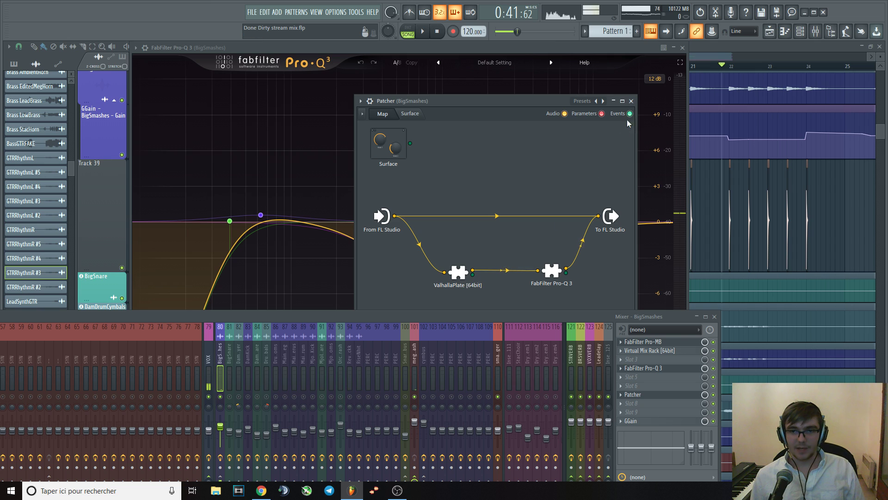
click(632, 102)
click(682, 48)
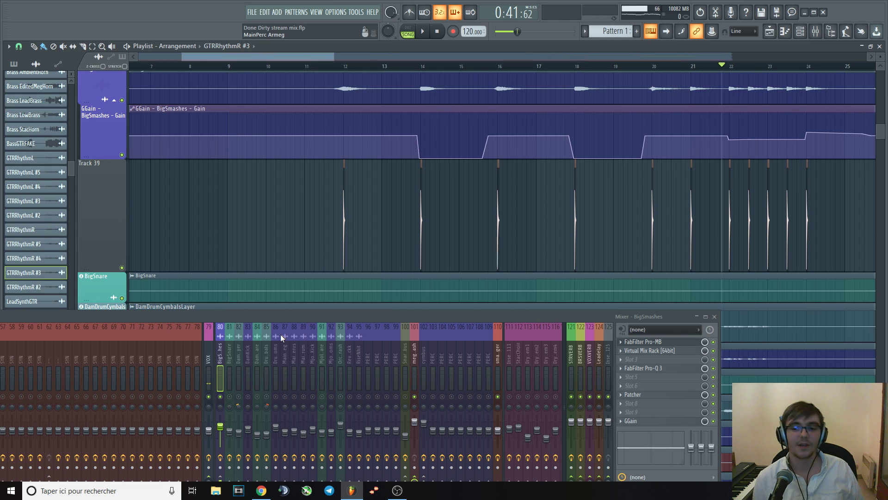
- Briefly reopen FabFilter Pro-MB on BigSmashes, and audition BigSmashes together with RiseNhit from just before bar 22
click(656, 342)
click(557, 72)
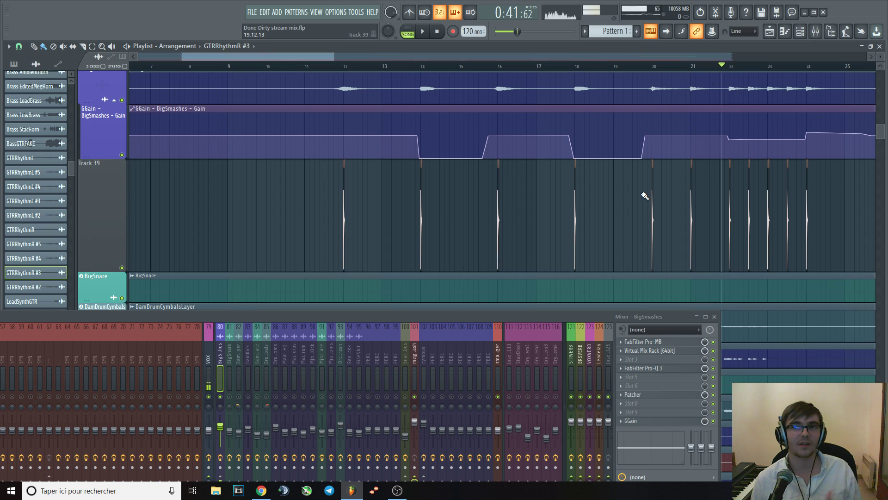
key(space)
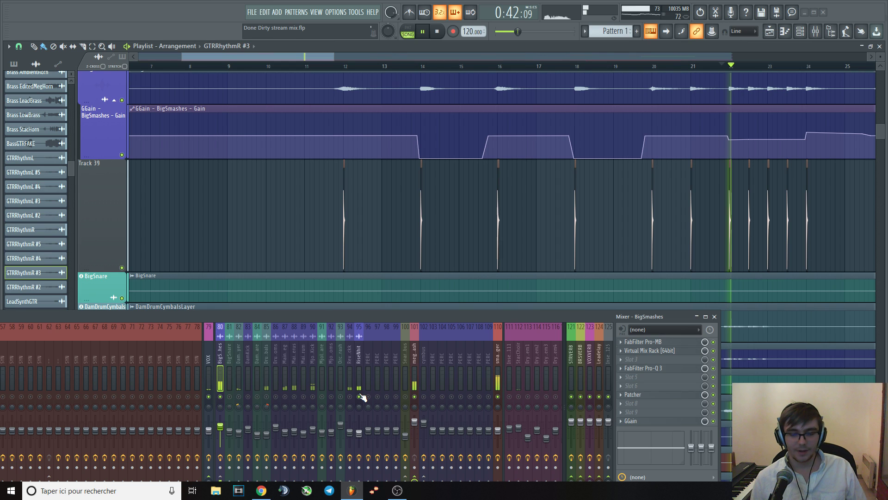
key(space)
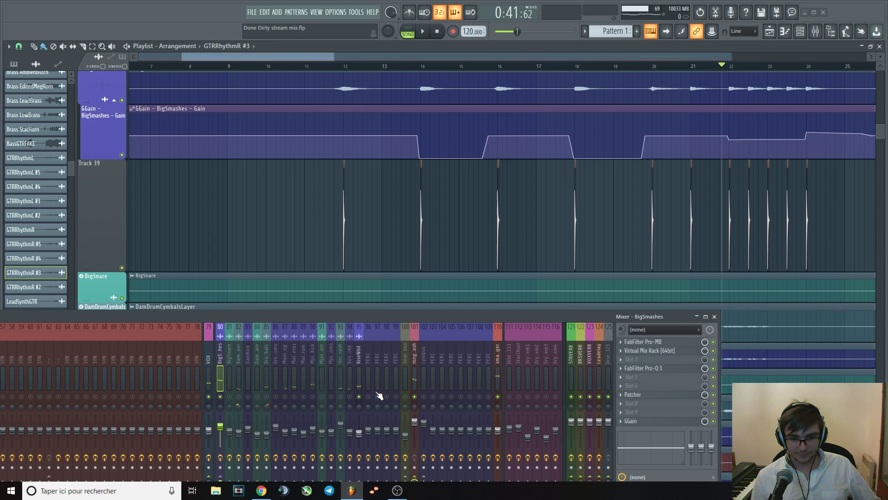
- Select RevSmackk in the mixer, solo it and audition it from just before bar 26
click(350, 360)
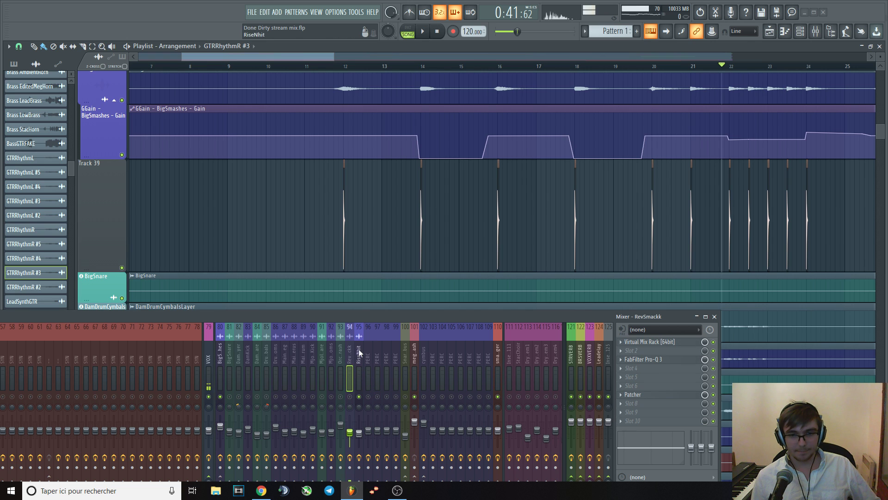
scroll(468, 233, down, 5)
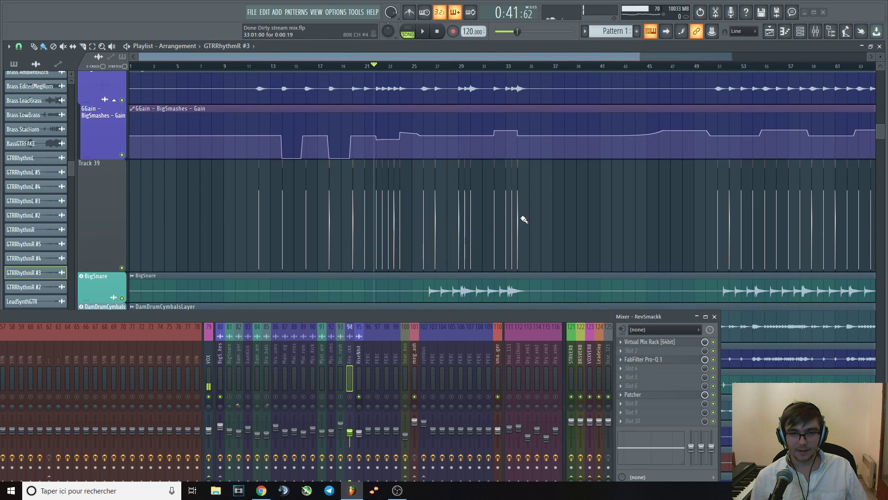
scroll(504, 218, down, 4)
click(423, 68)
scroll(414, 176, down, 3)
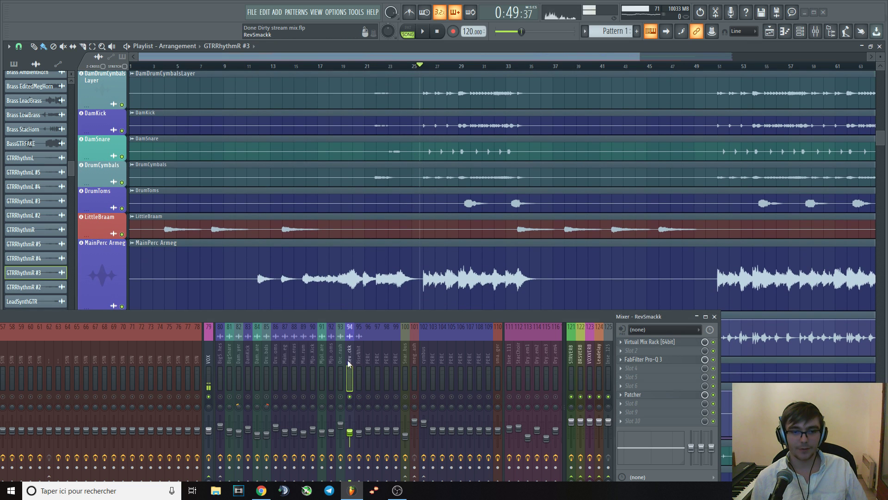
scroll(448, 224, down, 6)
key(space)
scroll(455, 165, down, 3)
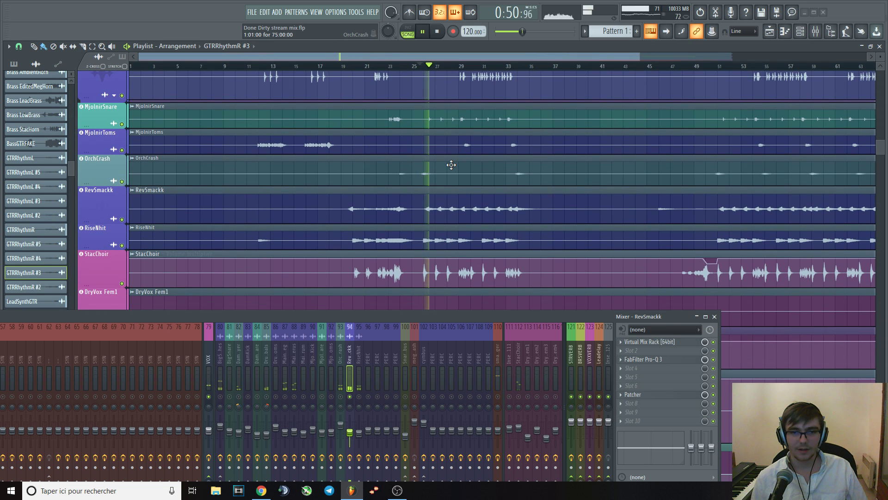
scroll(445, 194, up, 4)
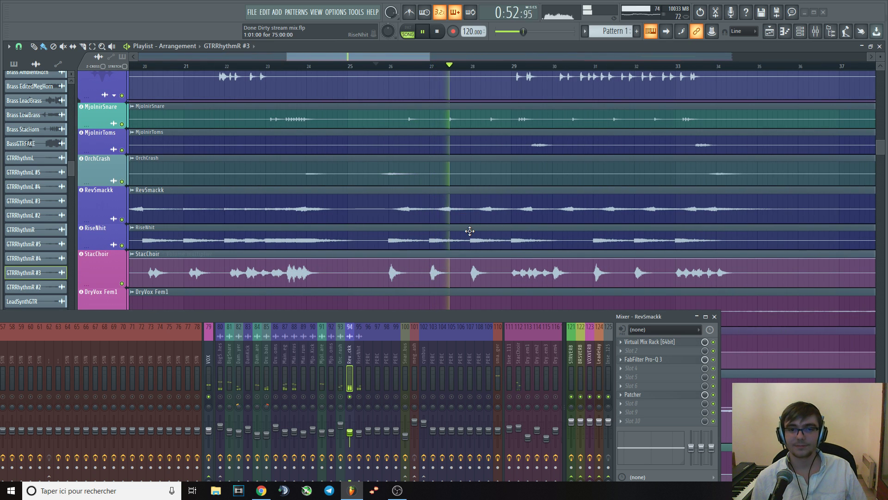
scroll(538, 235, up, 2)
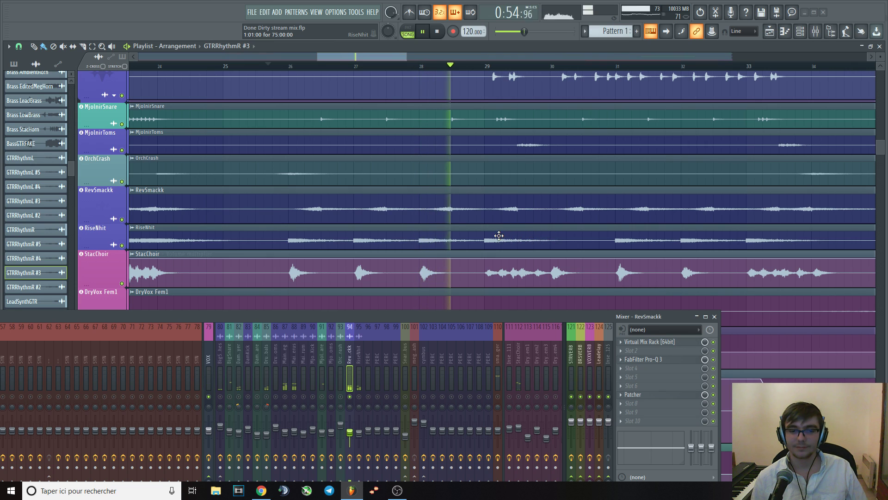
key(space)
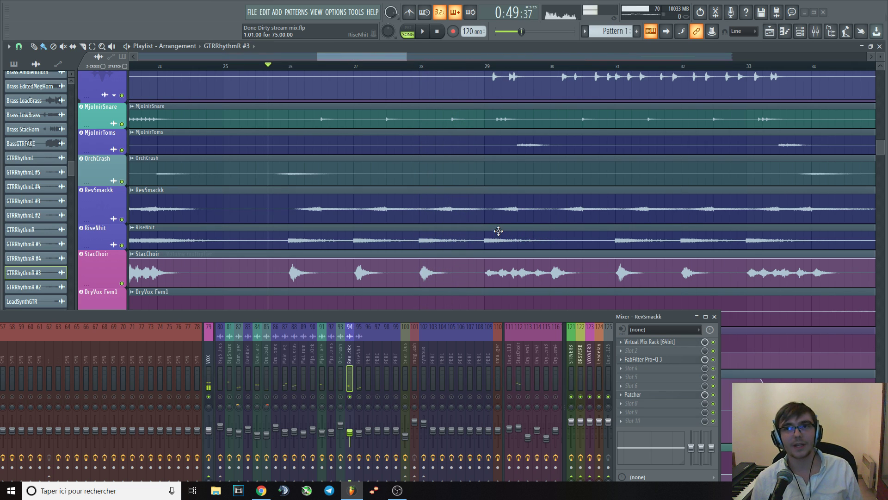
- View the FabFilter Pro-Q 3 curve on RevSmackk during playback from just before bar 26, and close the plugin
click(641, 361)
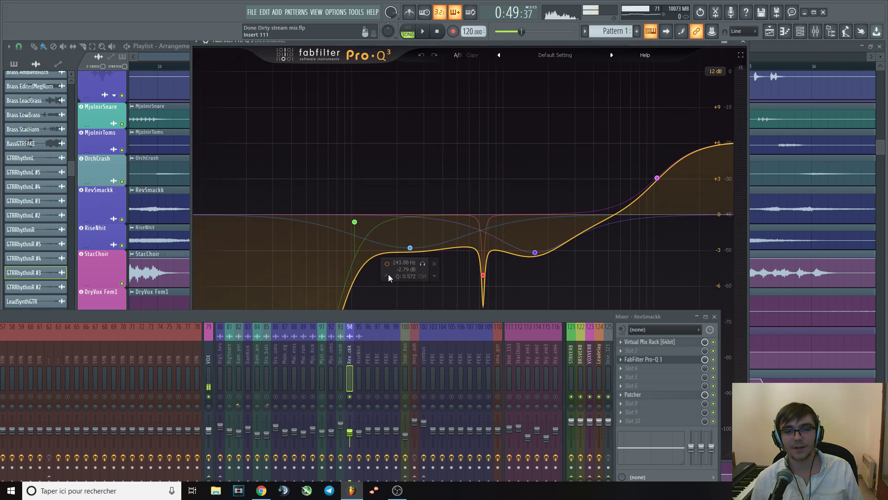
key(space)
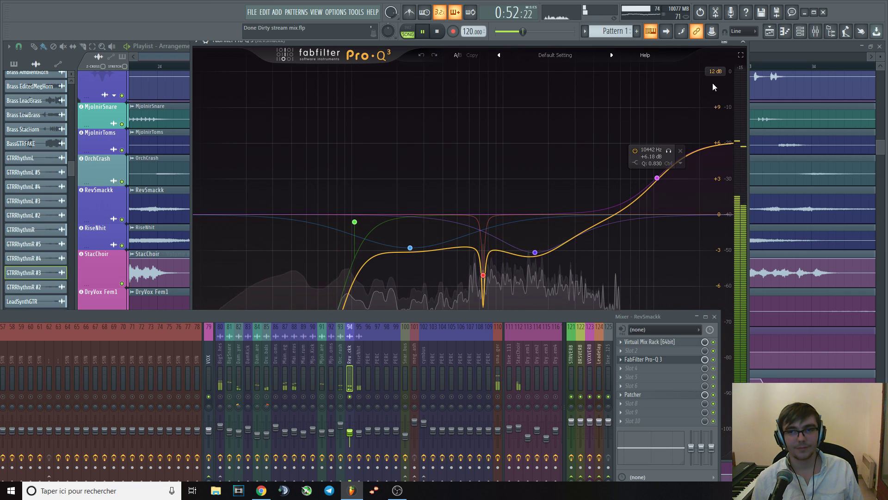
click(744, 45)
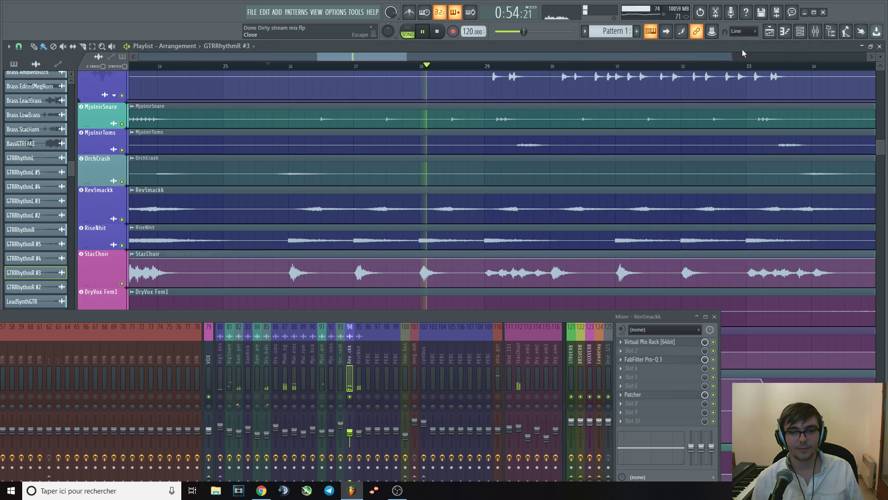
key(space)
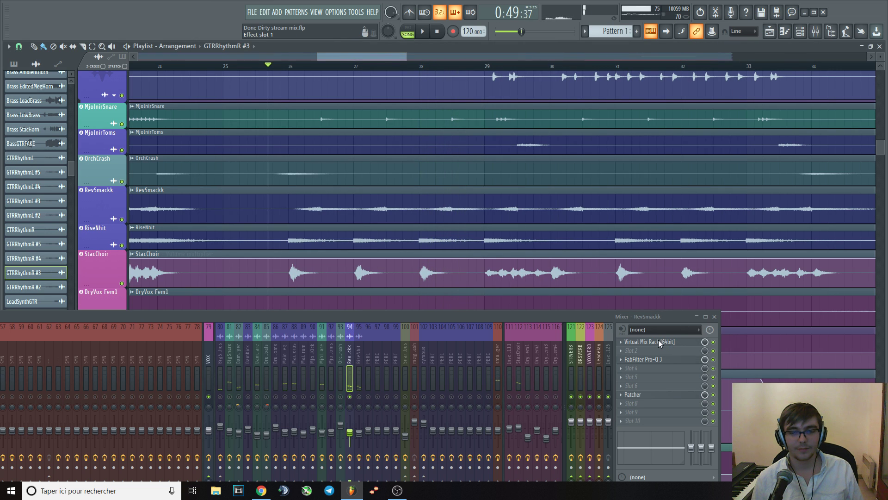
- Briefly view Virtual Mix Rack on RevSmackk, and open its Patcher map with PSP EasyVerb in clear view
click(660, 343)
click(484, 121)
click(649, 396)
mouse_move(318, 317)
mouse_down()
mouse_move(296, 383)
mouse_move(308, 307)
mouse_up()
drag(281, 173, 386, 109)
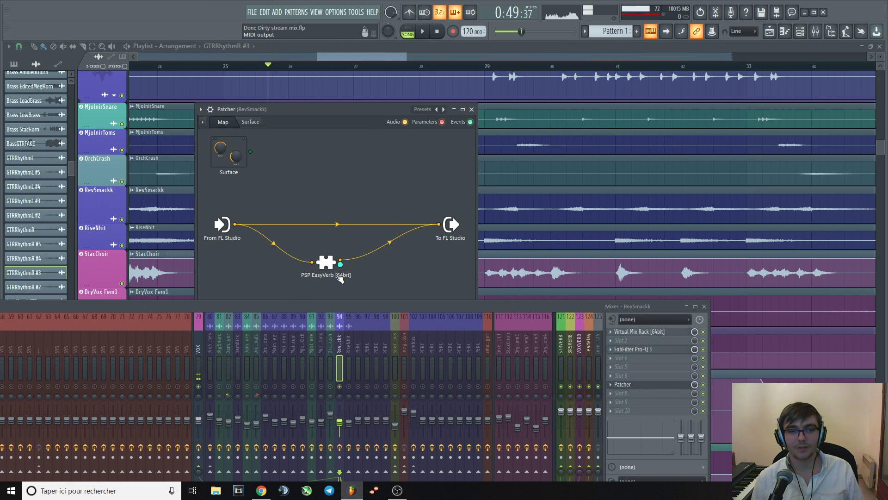
- Bypass and re-enable Patcher on RevSmackk, replaying from just before bar 26 to compare the sound, and close the Patcher window
click(703, 384)
key(space)
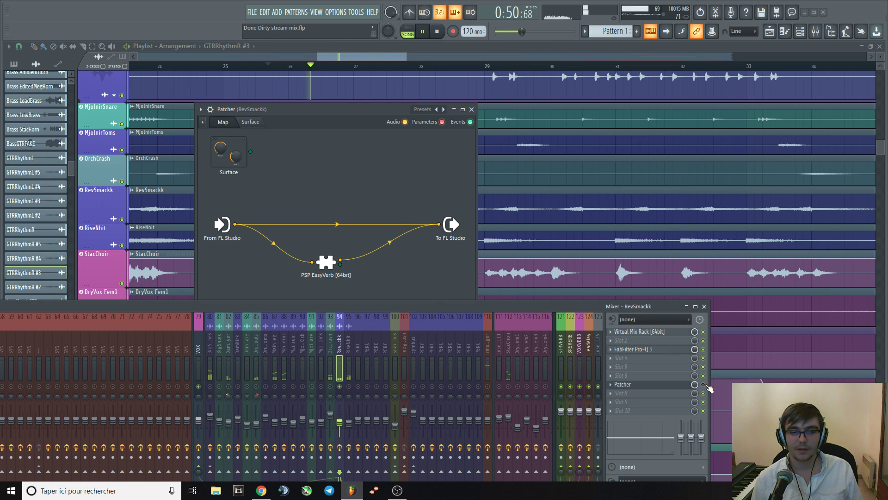
key(space)
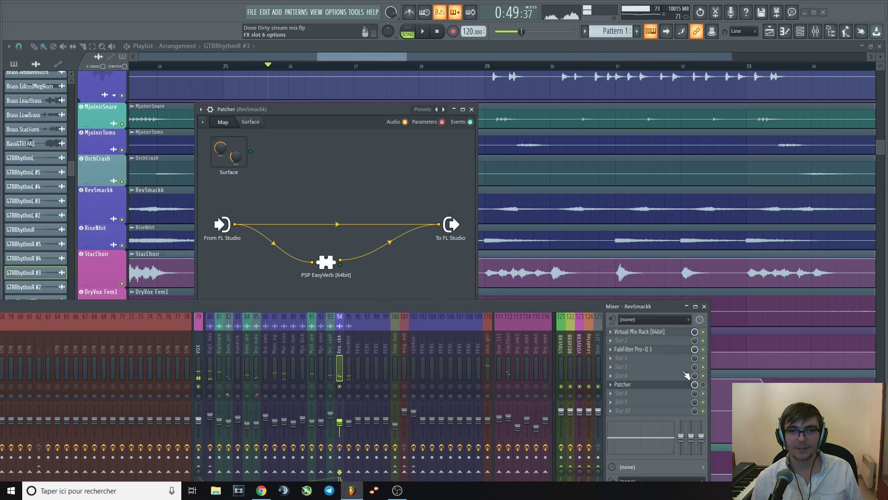
click(471, 110)
key(space)
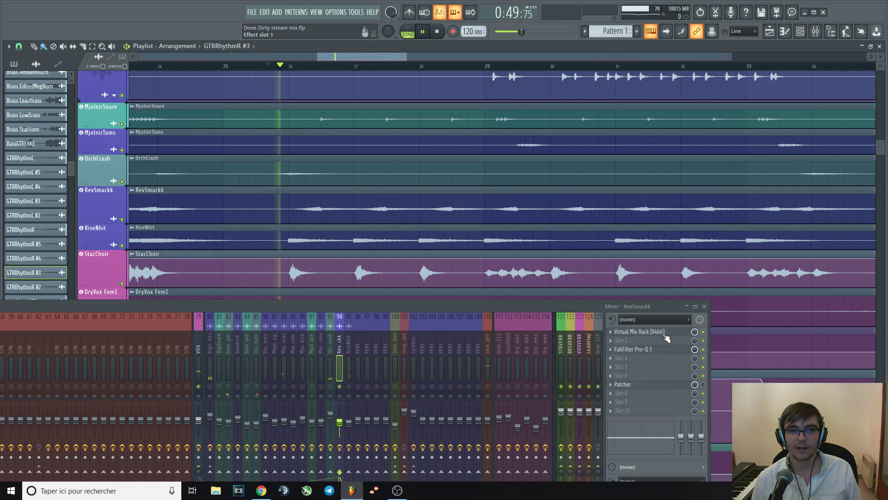
click(703, 384)
key(space)
key(space)
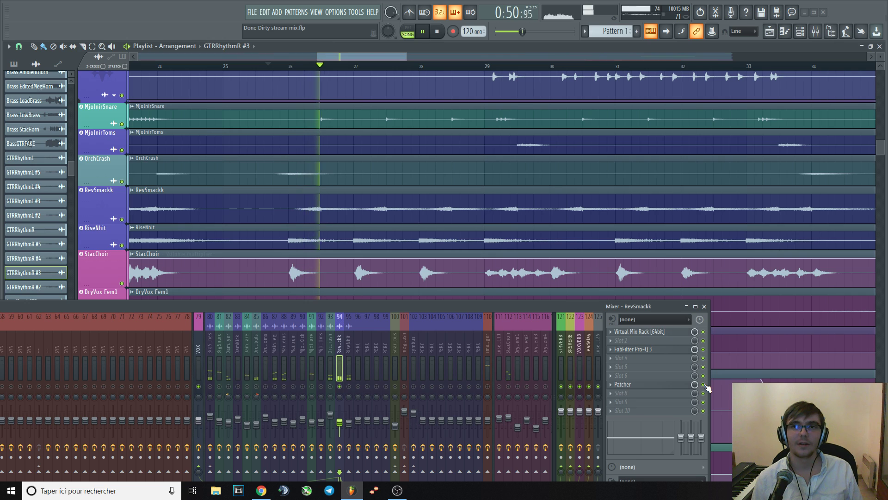
key(space)
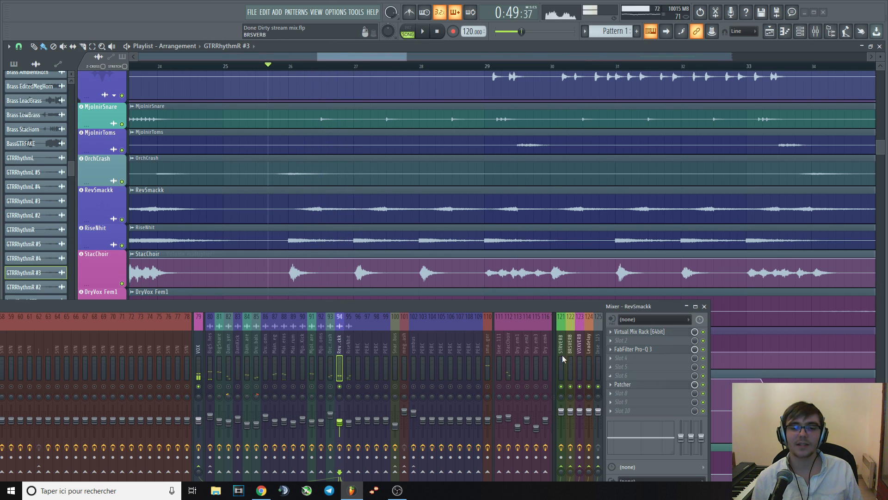
- Audition RevSmackk together with BigSmashes, MjolnirKick and RiseNhit from just before bar 26
key(space)
key(space)
key(space)
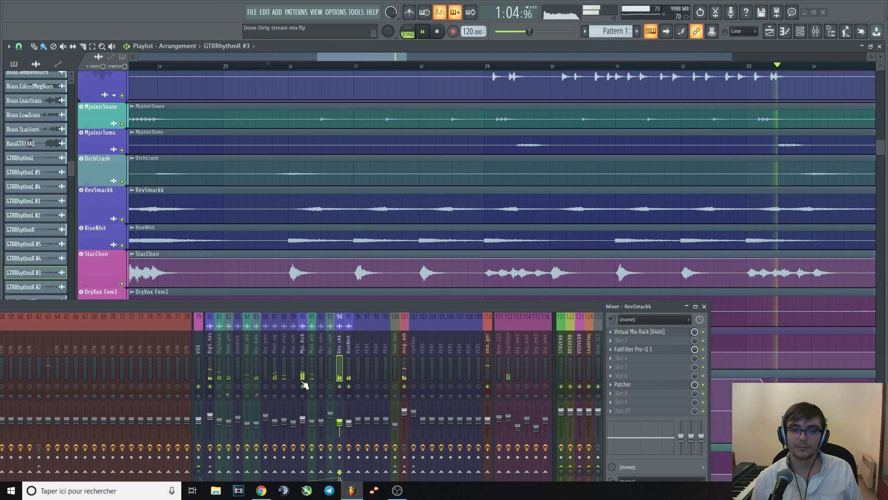
key(space)
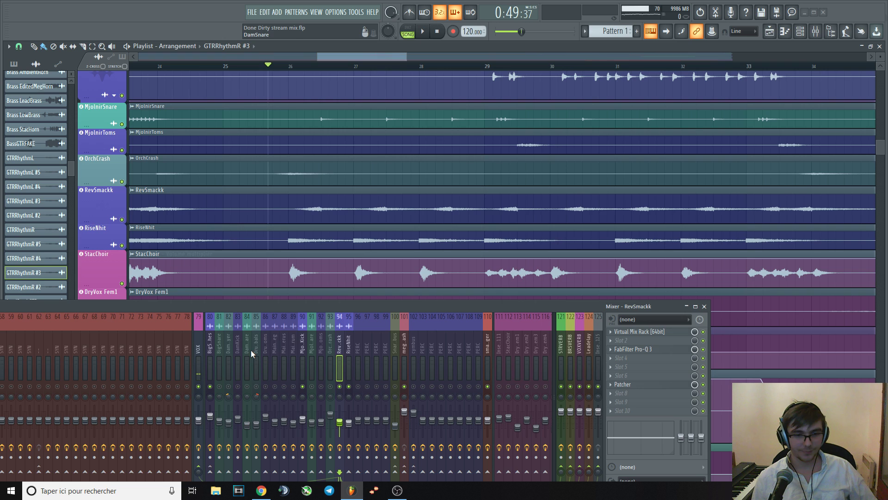
- Solo OrchCrash in the playlist, make its track taller, select its mixer track and audition it from just before bar 26
scroll(373, 157, down, 5)
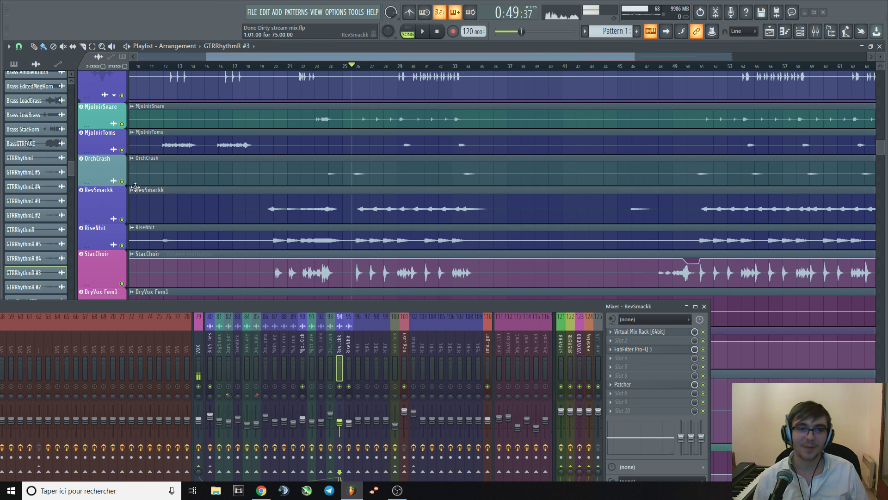
right_click(121, 181)
drag(95, 185, 95, 205)
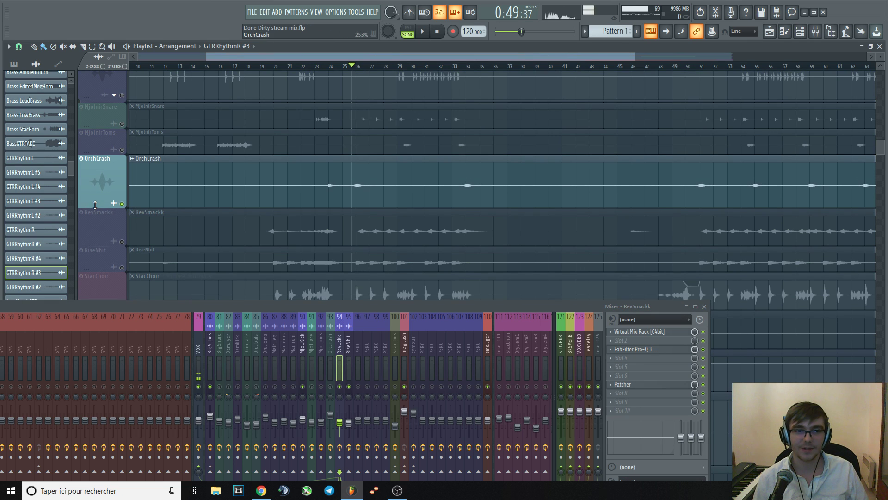
key(space)
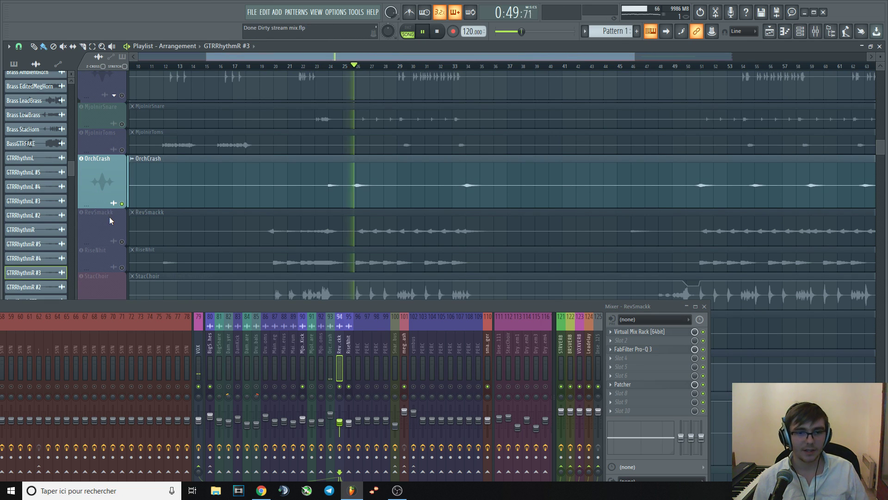
click(328, 354)
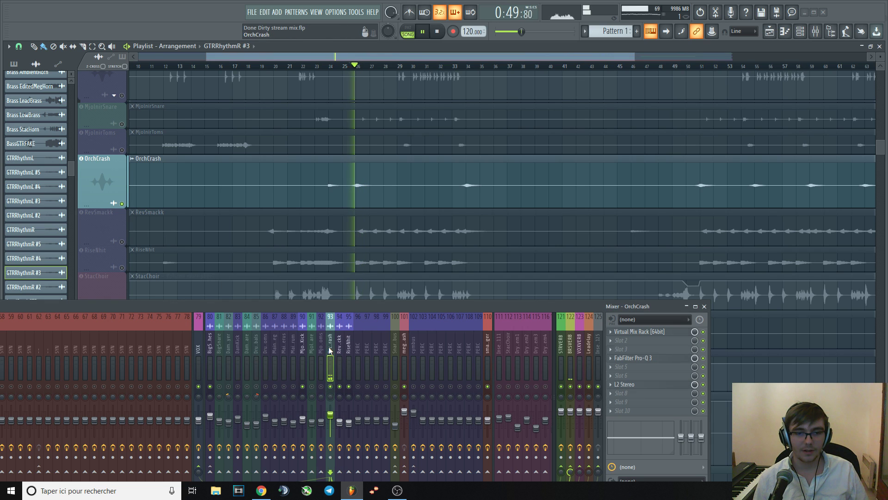
drag(362, 309, 372, 244)
key(space)
key(space)
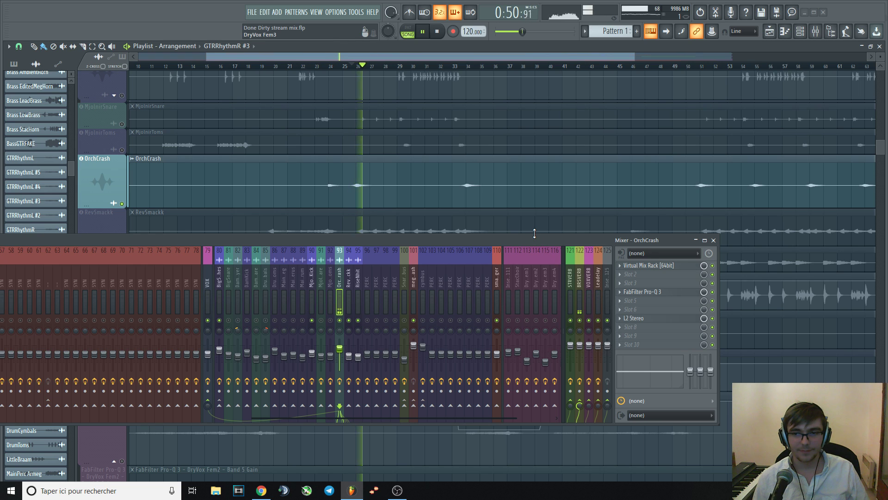
key(space)
- Open FabFilter Pro-Q 3 on OrchCrash and examine its curve and spectrum while playing from just before bar 26
click(638, 293)
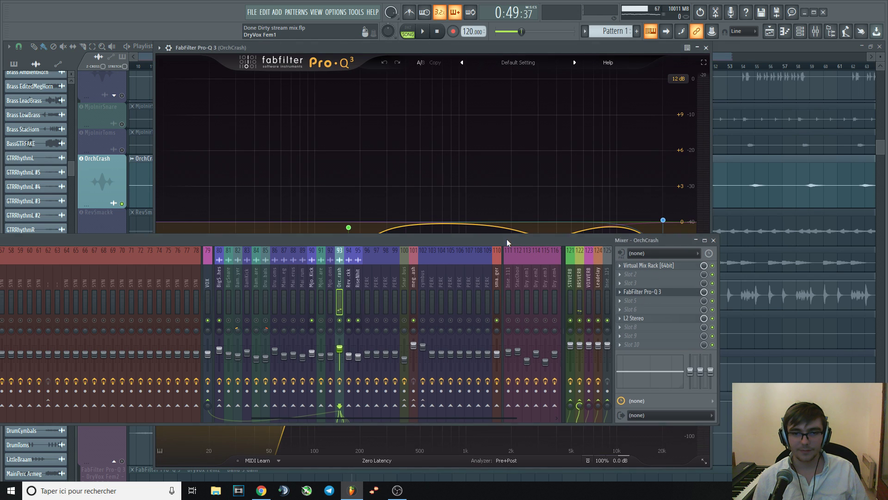
drag(506, 238, 457, 414)
key(space)
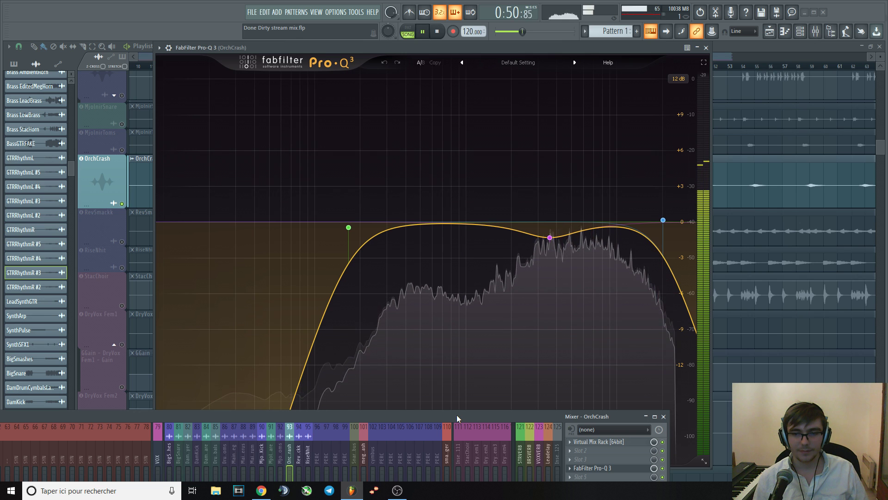
drag(457, 415, 488, 331)
key(space)
- View L2 Stereo on OrchCrash during playback, and close both the Pro-Q 3 and L2 windows
click(634, 321)
key(space)
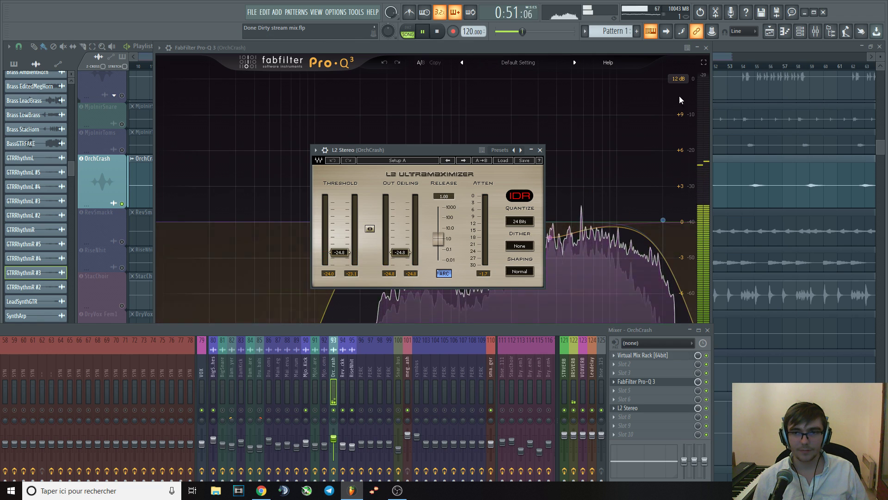
key(space)
key(Escape)
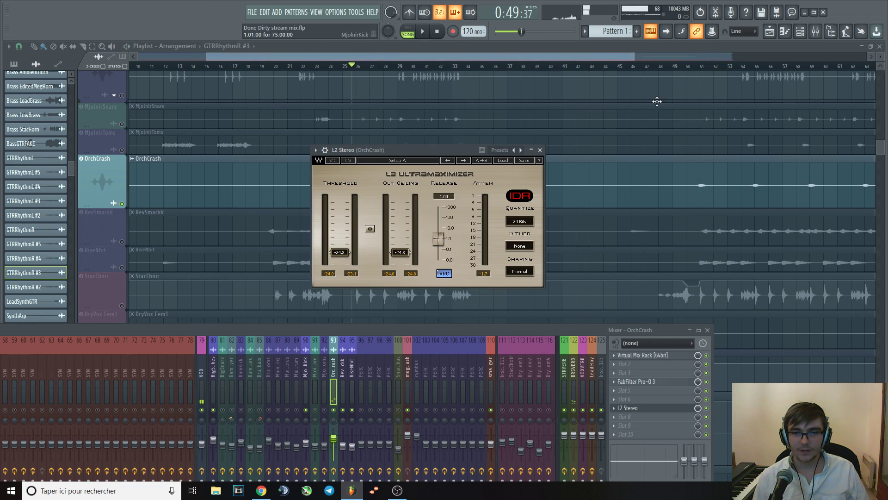
click(539, 150)
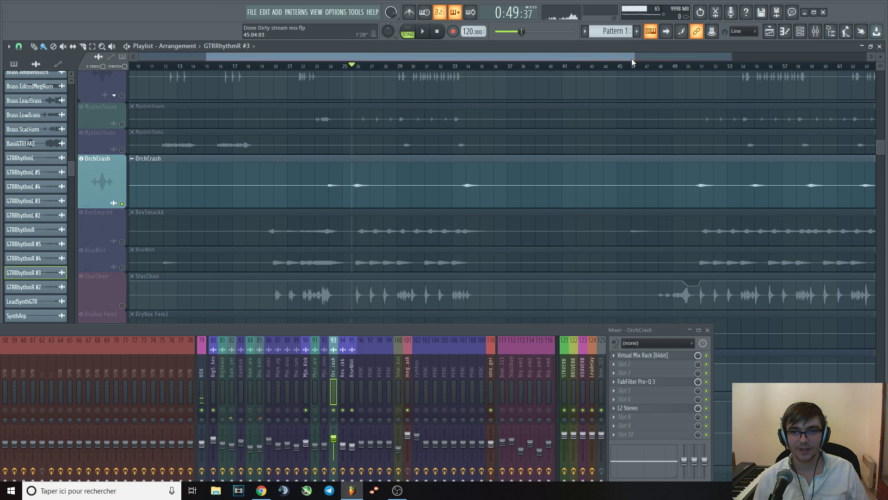
- Show the whole arrangement in the playlist and audition OrchCrash from midway through bar 58
drag(633, 58, 843, 58)
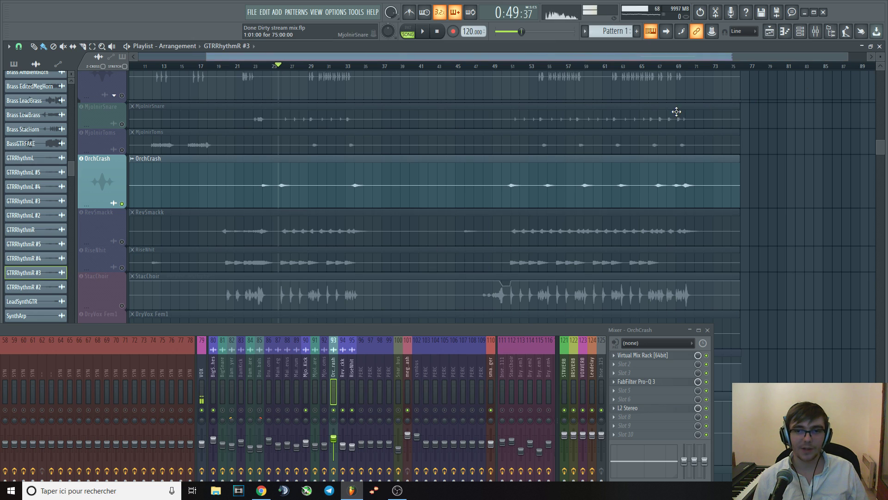
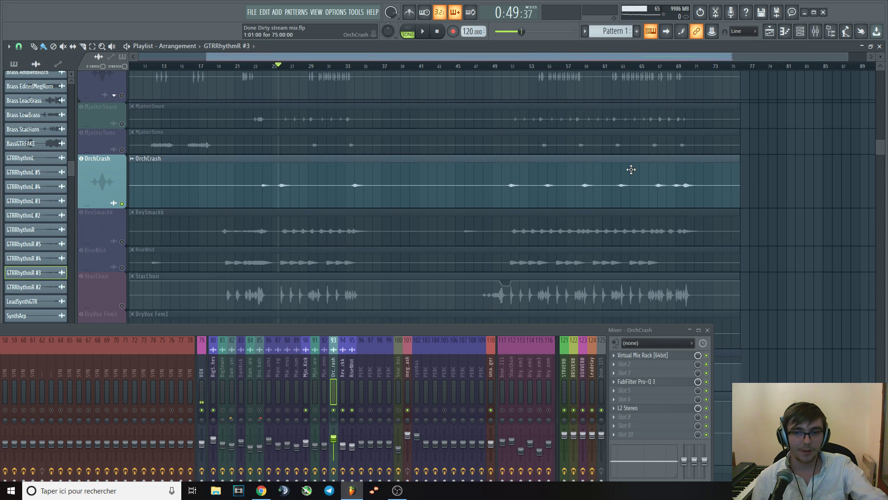
click(584, 67)
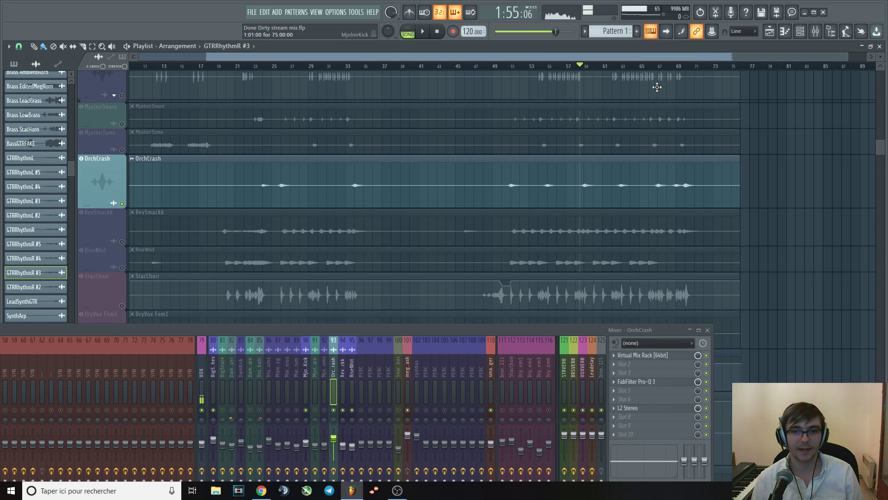
key(space)
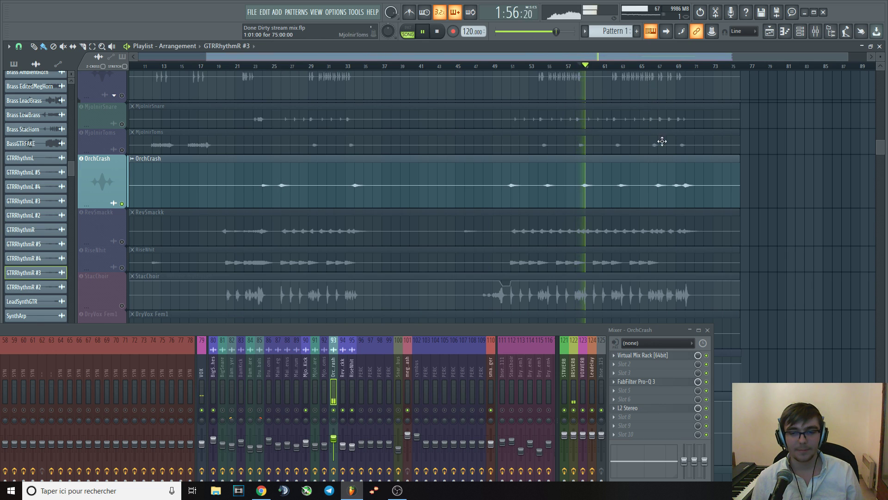
key(space)
key(space)
- Bypass and re-enable L2 Stereo on OrchCrash, replaying the hit near bar 59 to compare the sound
click(706, 408)
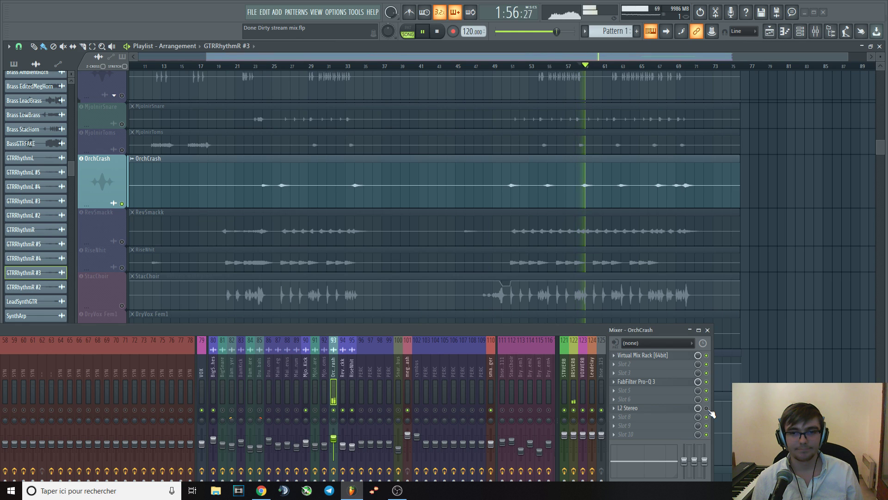
key(space)
key(space)
click(706, 408)
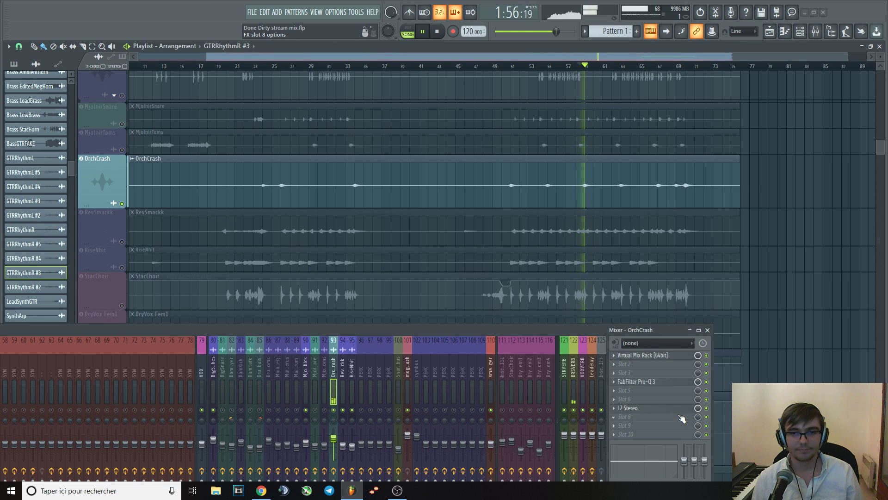
- Open L2 Stereo on OrchCrash and lower its linked threshold and output ceiling to -30.0 dB during playback
key(space)
click(680, 408)
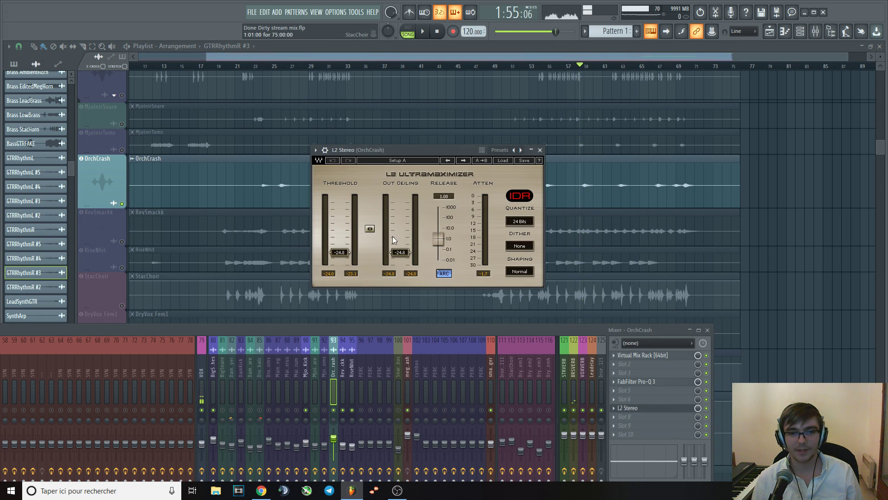
key(space)
drag(400, 252, 399, 264)
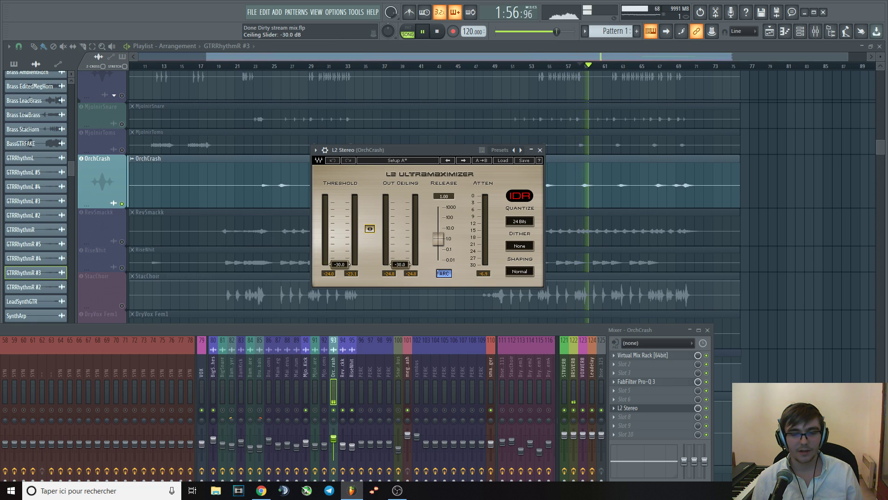
- Audition OrchCrash's final hit just before bar 70, comparing it with L2 Stereo active and bypassed
key(space)
click(621, 67)
key(space)
click(686, 66)
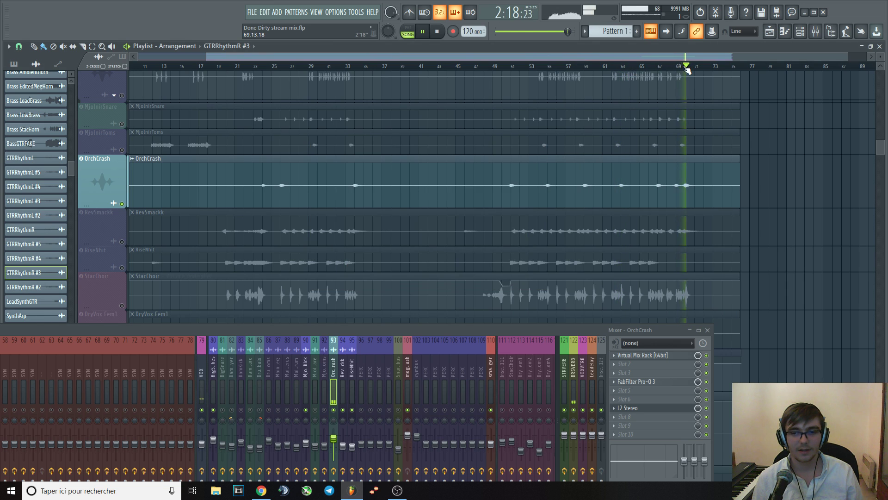
key(space)
key(space)
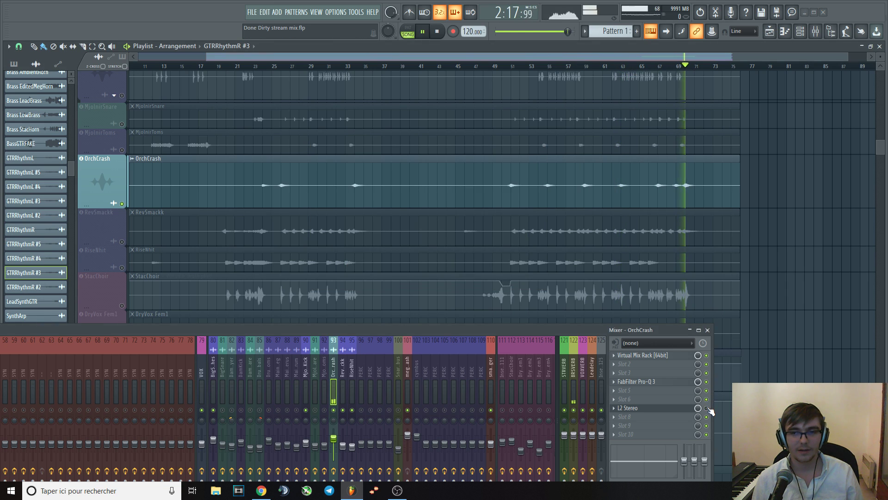
key(space)
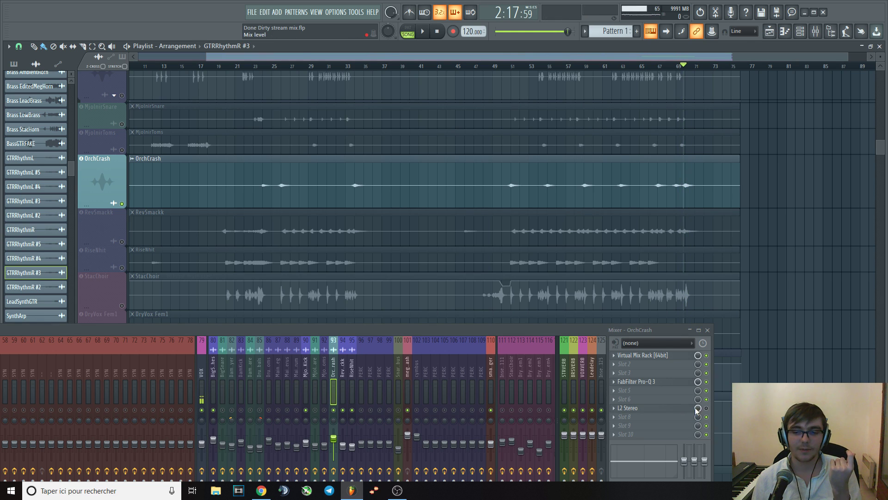
- Set OrchCrash's linked L2 threshold and output ceiling to -24.8 dB, close the plugin, and replay the last hit
click(690, 410)
drag(370, 229, 370, 221)
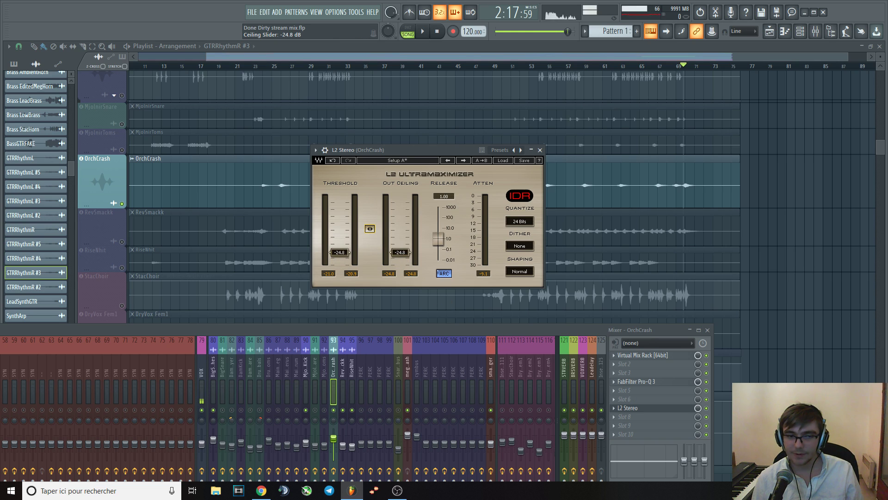
click(540, 150)
key(space)
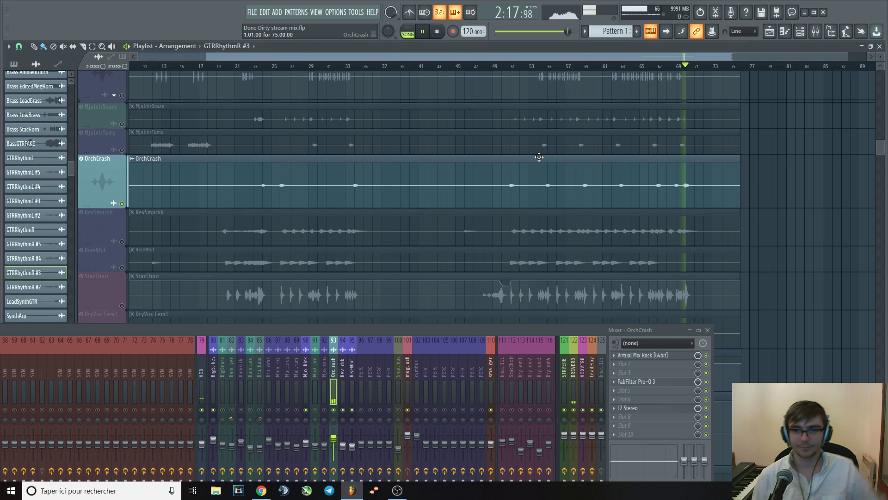
key(space)
- Reveal the mixer's routing section and check OrchCrash's send to BRSVERB while replaying the final hit
drag(494, 332, 506, 224)
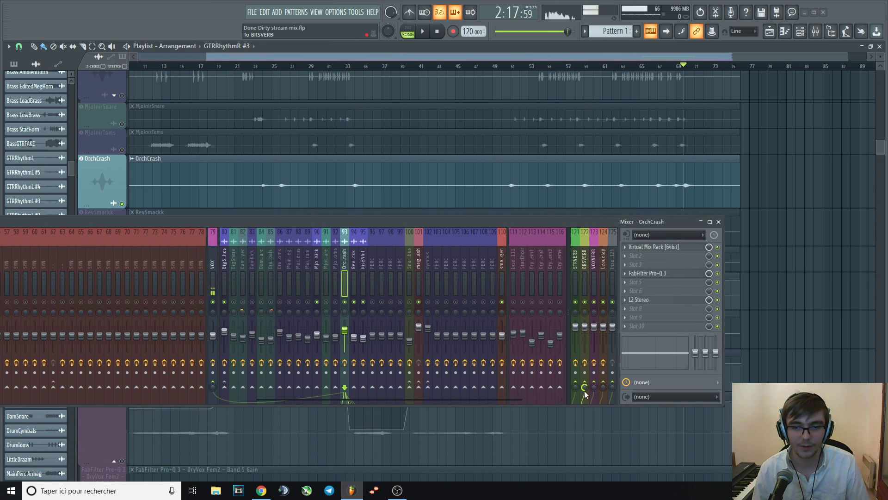
key(space)
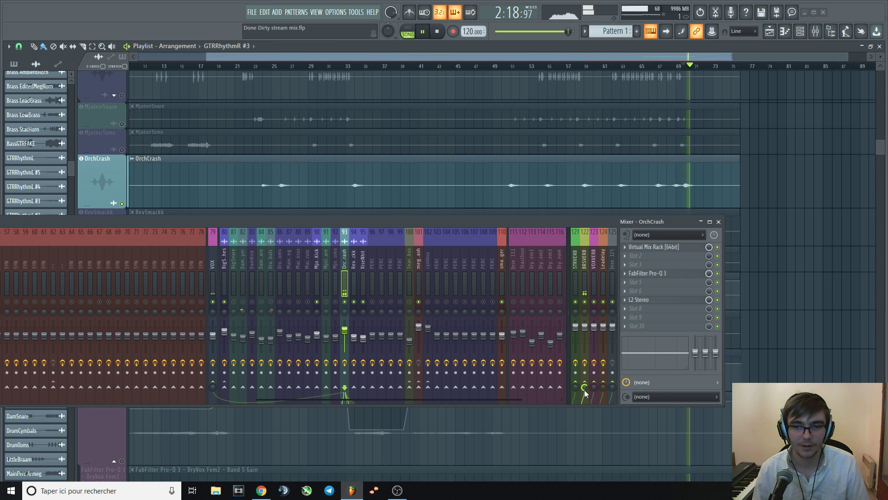
key(space)
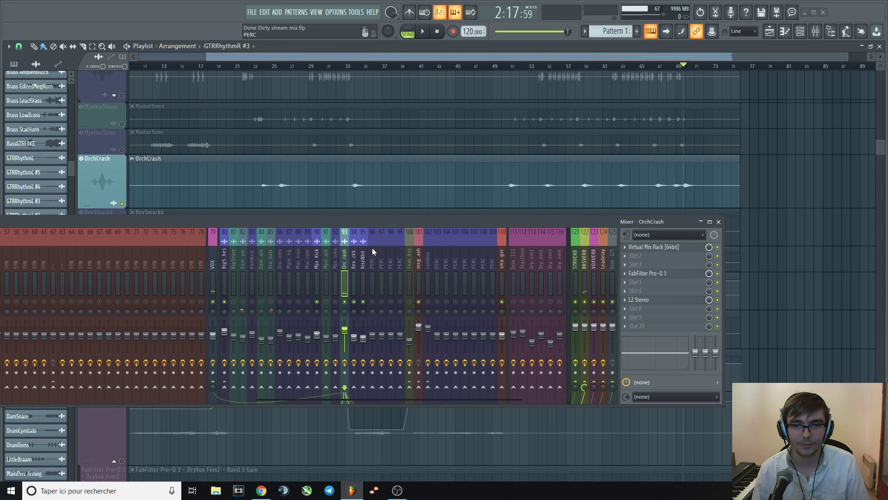
drag(389, 220, 431, 349)
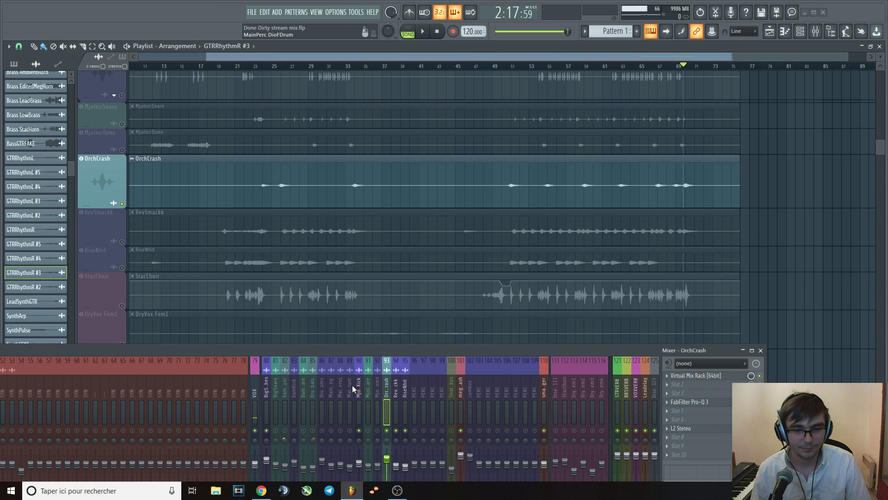
- Solo the RevSmackk track and audition its final hit near bar 70
scroll(462, 207, up, 2)
scroll(458, 207, down, 3)
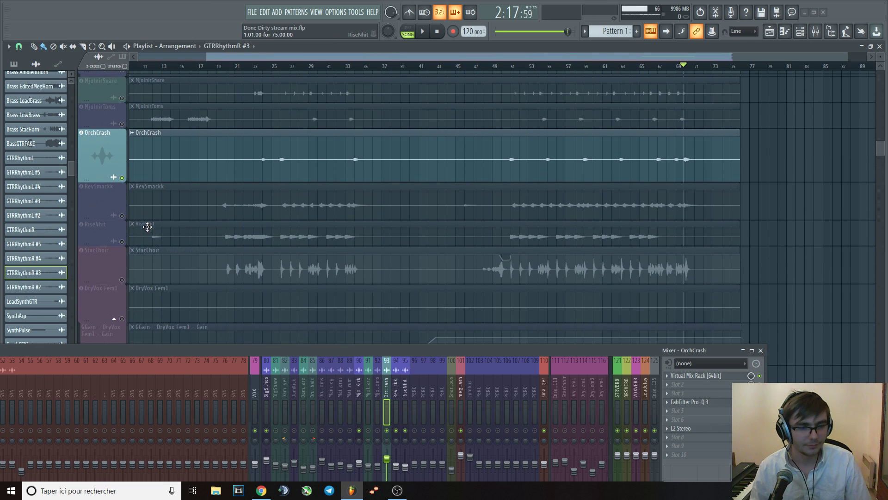
click(131, 213)
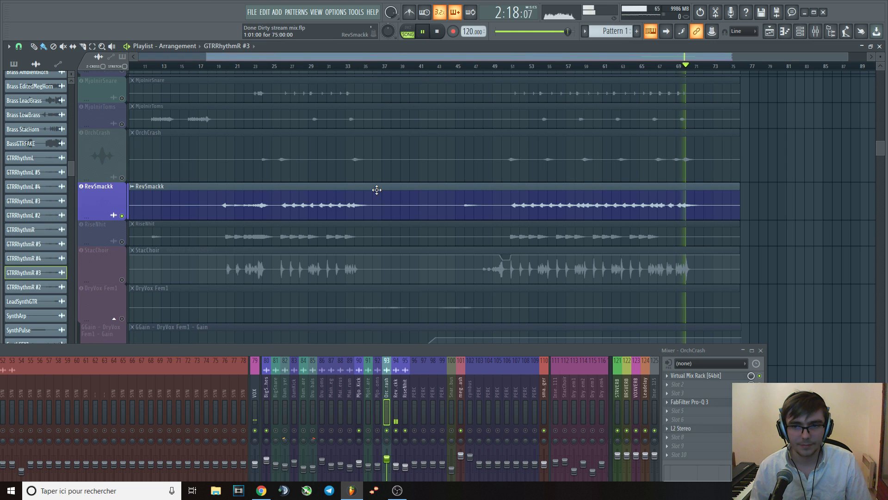
scroll(397, 197, down, 1)
scroll(397, 196, down, 2)
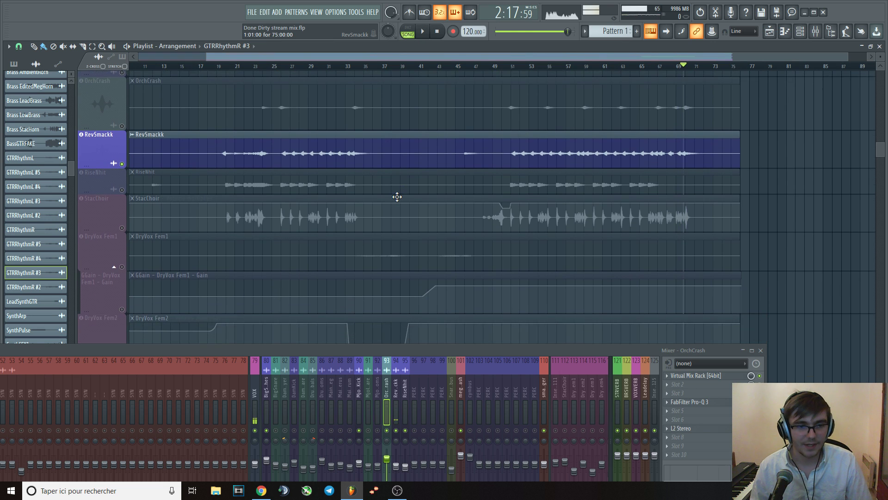
- Solo the DrumCymbals track and play it from the start of bar 56
scroll(397, 197, up, 6)
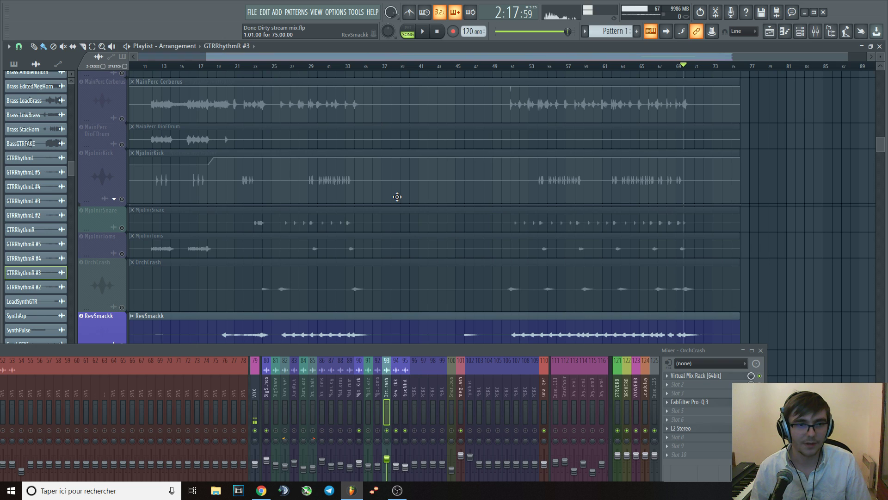
scroll(397, 196, up, 3)
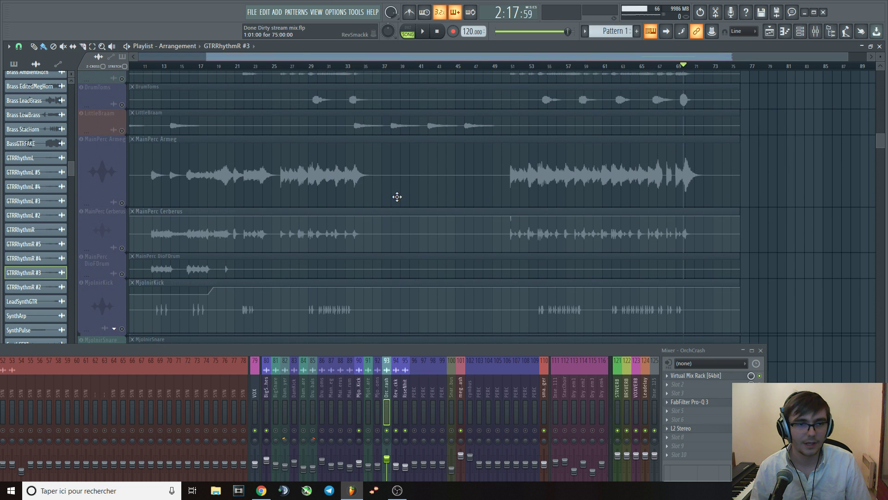
scroll(397, 197, up, 3)
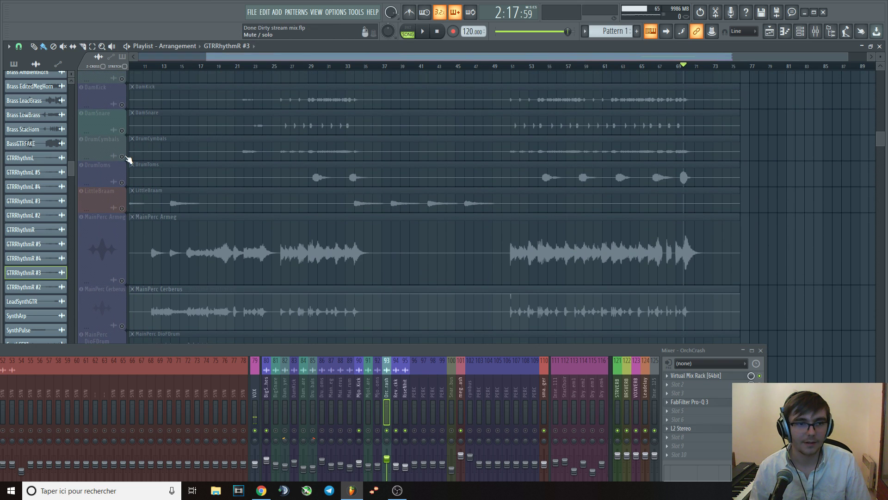
click(387, 140)
click(562, 73)
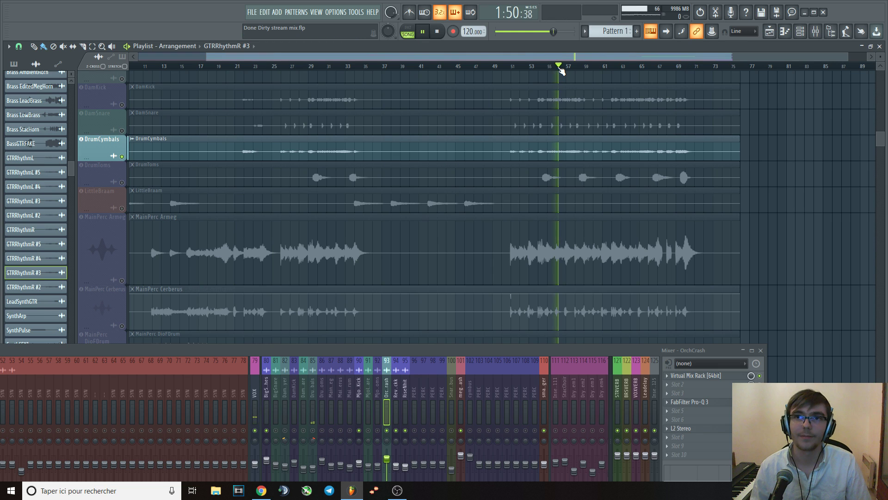
- Select the DrumCymbals mixer insert, reveal its routing and effects while it plays, and stop playback
click(313, 412)
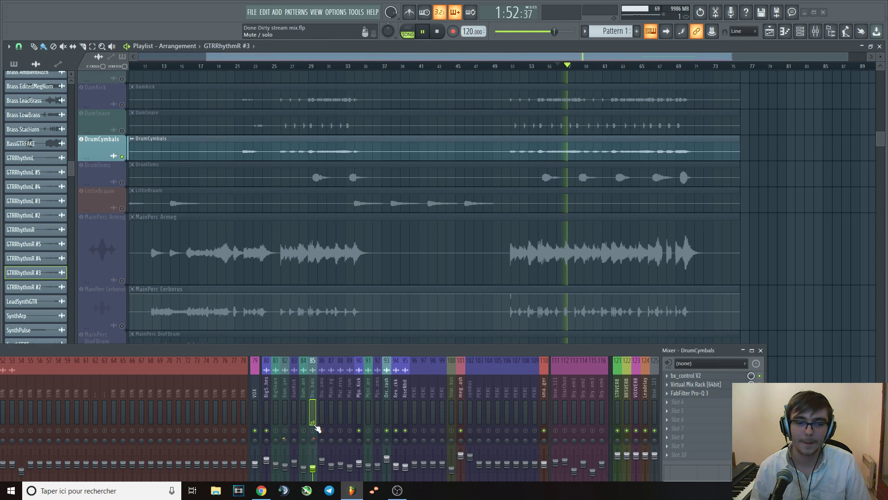
drag(370, 346, 365, 257)
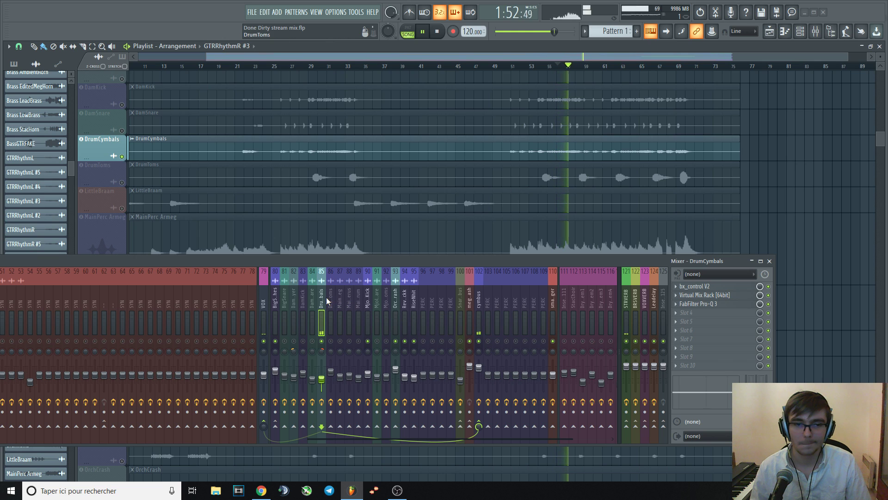
key(space)
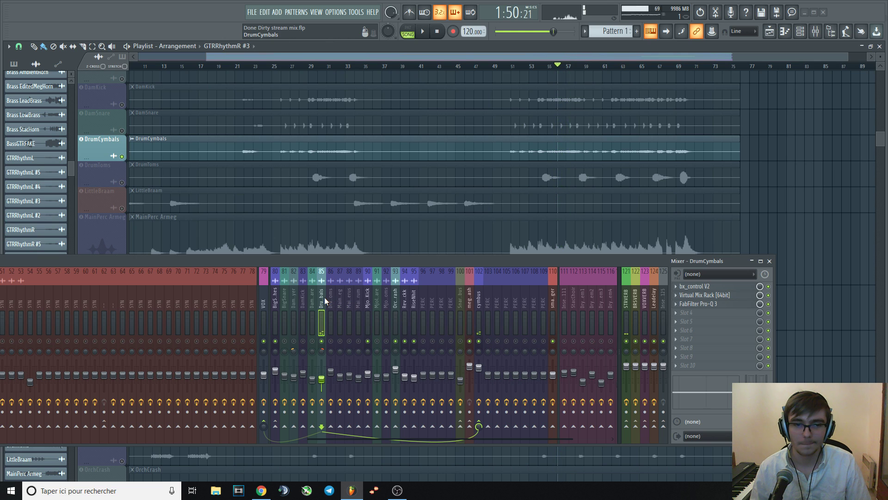
click(327, 298)
click(326, 298)
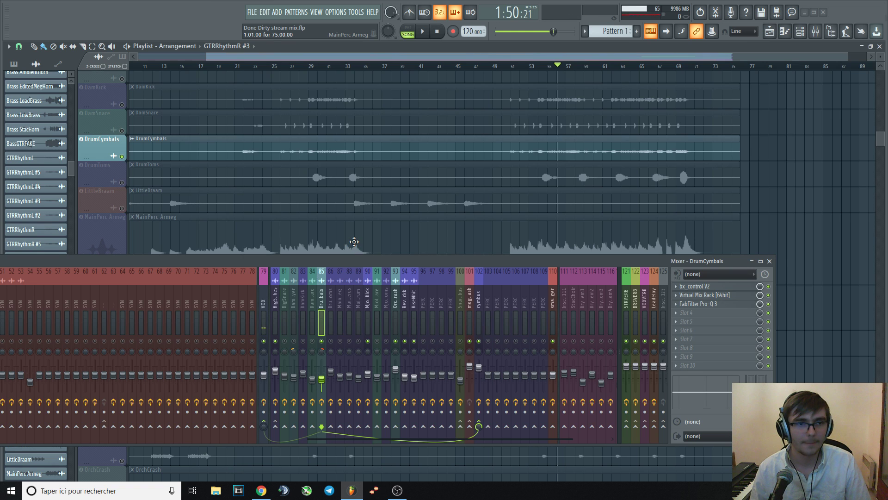
- Solo only DamDrumCymbalsLayer, play it from bar 56, and select its mixer insert
scroll(371, 193, up, 2)
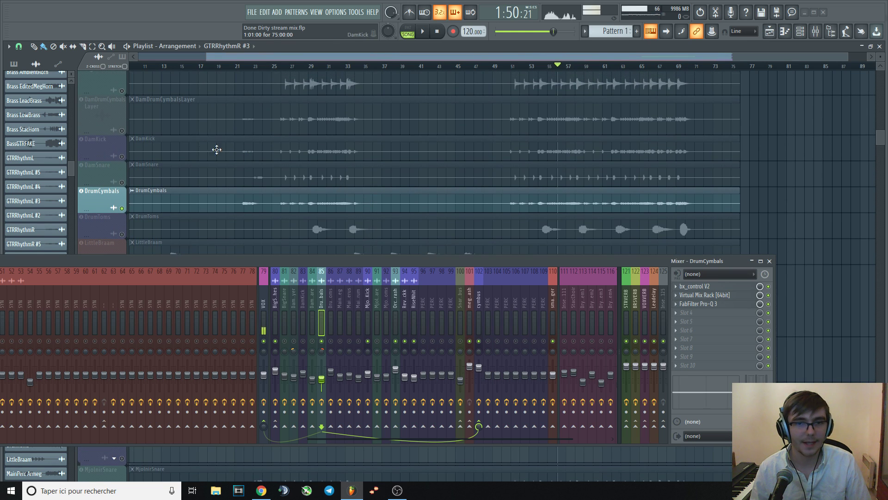
click(121, 130)
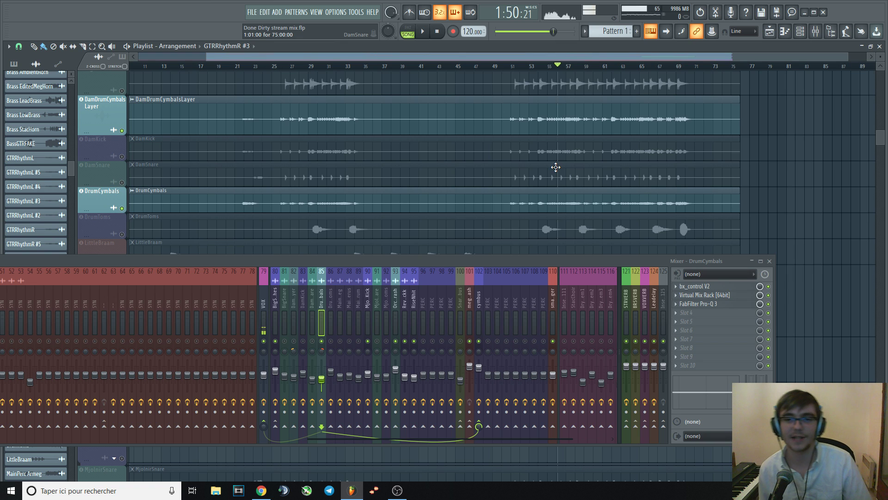
ctrl+scroll(604, 160, up, 3)
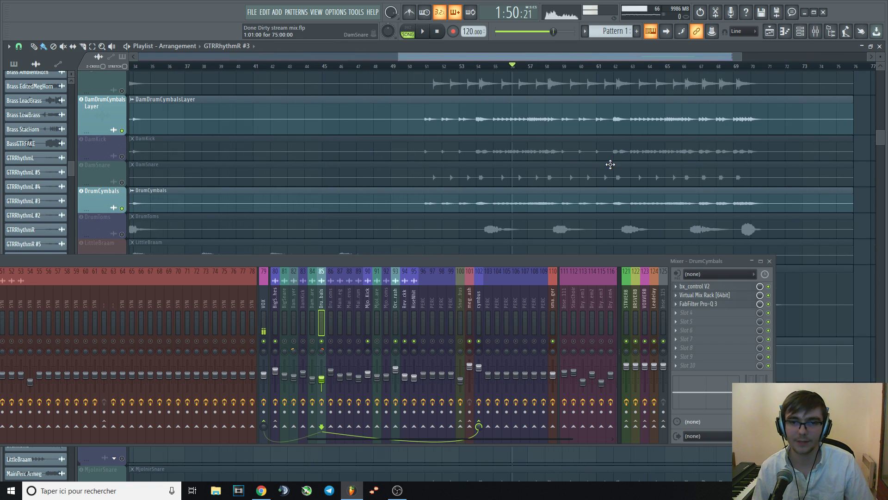
ctrl+scroll(606, 163, up, 3)
right_click(122, 130)
key(space)
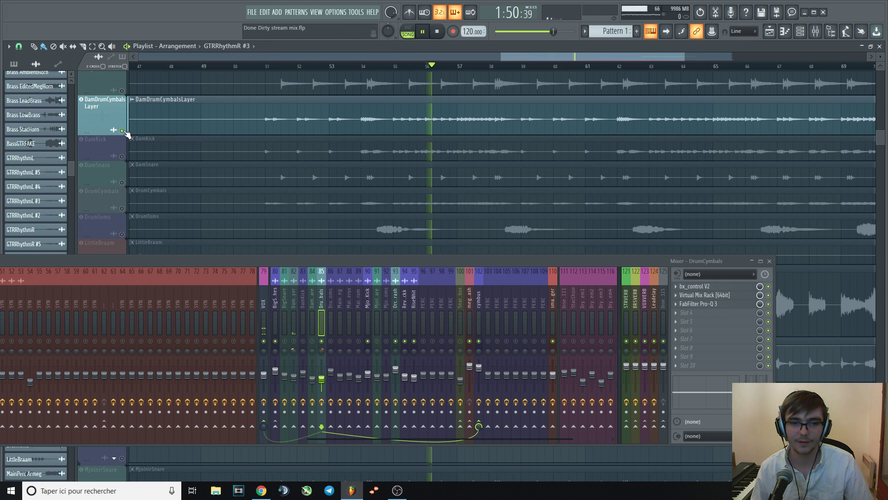
click(294, 330)
- Open FabFilter Pro-Q 3 on DamDrumCymbalsLayer and examine its low-end cuts against the live spectrum
ctrl+scroll(483, 161, down, 3)
ctrl+scroll(483, 160, down, 2)
ctrl+scroll(686, 170, up, 3)
scroll(648, 171, down, 1)
ctrl+scroll(603, 170, down, 2)
scroll(690, 173, up, 1)
scroll(690, 172, up, 1)
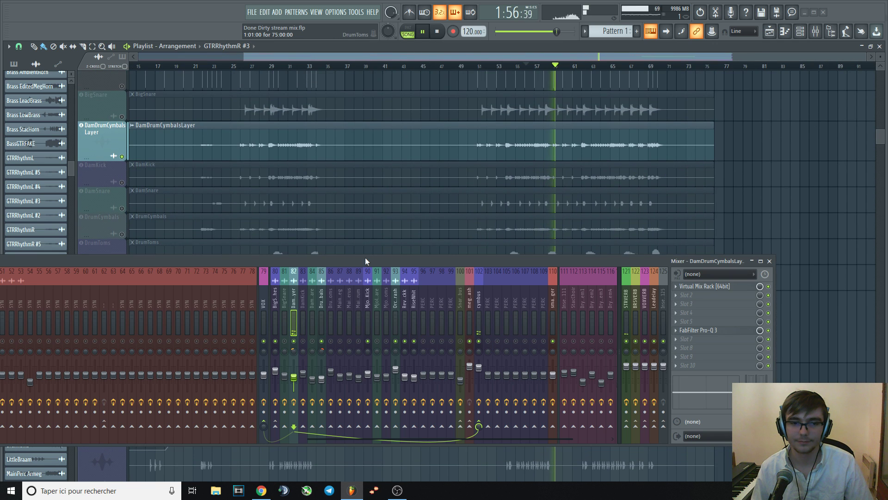
click(733, 331)
drag(517, 265, 466, 351)
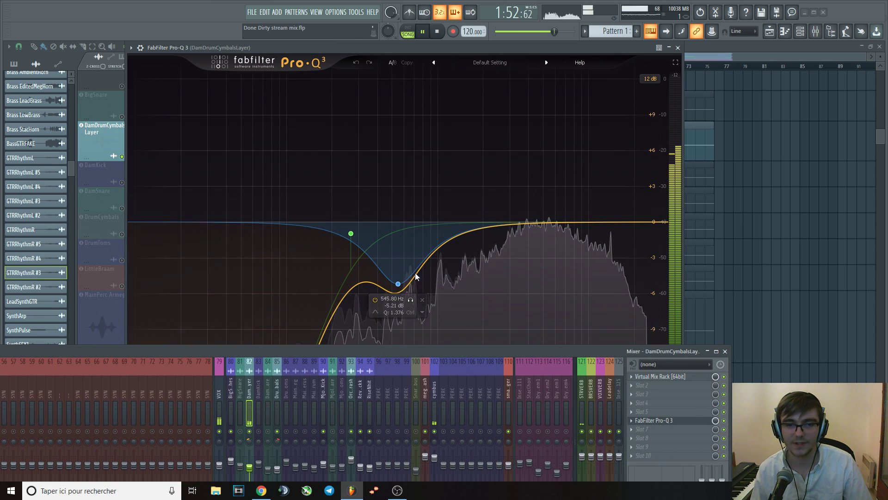
- Listen to the 545.80 Hz band in isolation, restore the full EQ sound, close Pro-Q 3, and stop playback
click(411, 300)
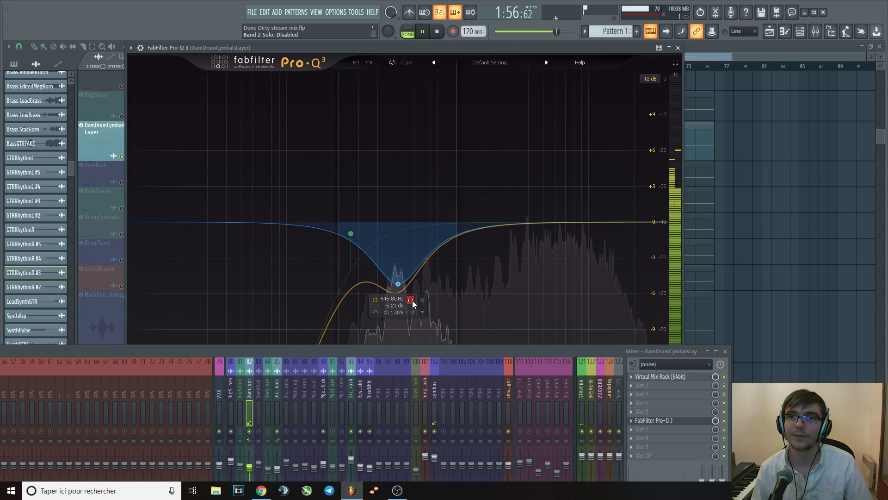
click(411, 300)
click(678, 48)
key(space)
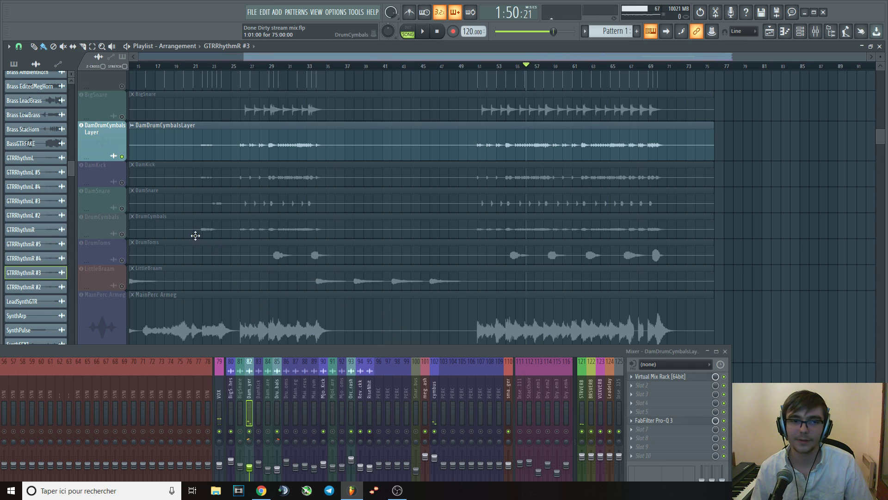
- Solo DrumCymbals, examine its FabFilter Pro-Q 3 curve during playback from bar 56, and close the EQ
click(127, 233)
key(space)
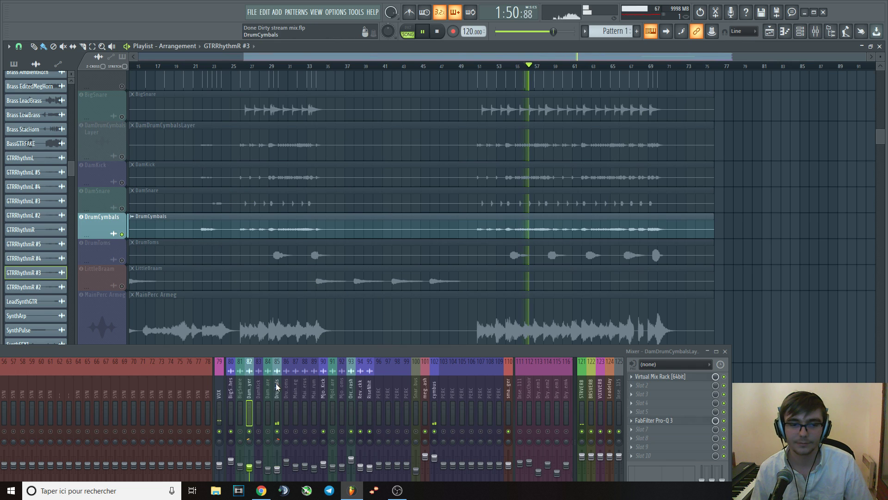
click(669, 394)
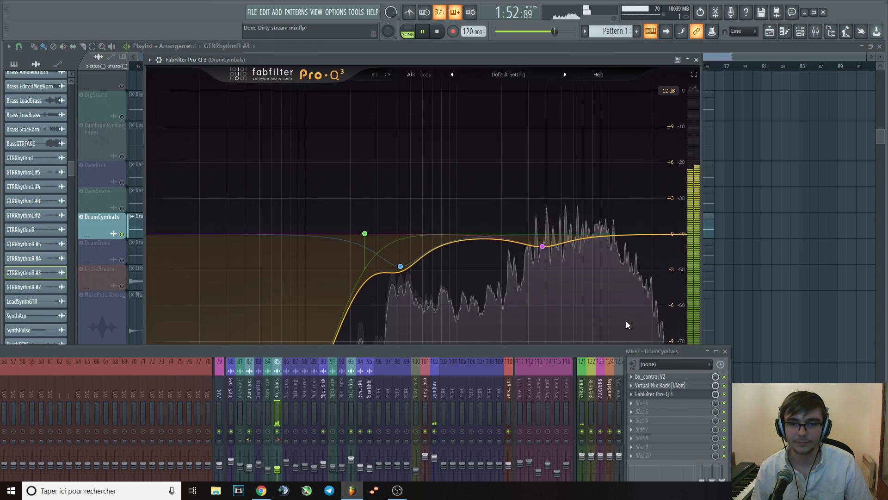
click(696, 60)
key(space)
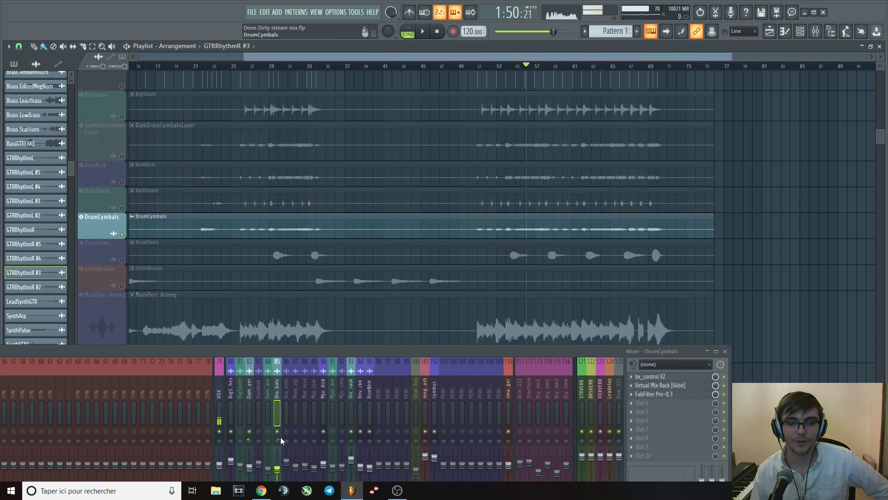
- Turn off the left/right channel swap in bx_control V2 on DrumCymbals and play from bar 56
click(669, 377)
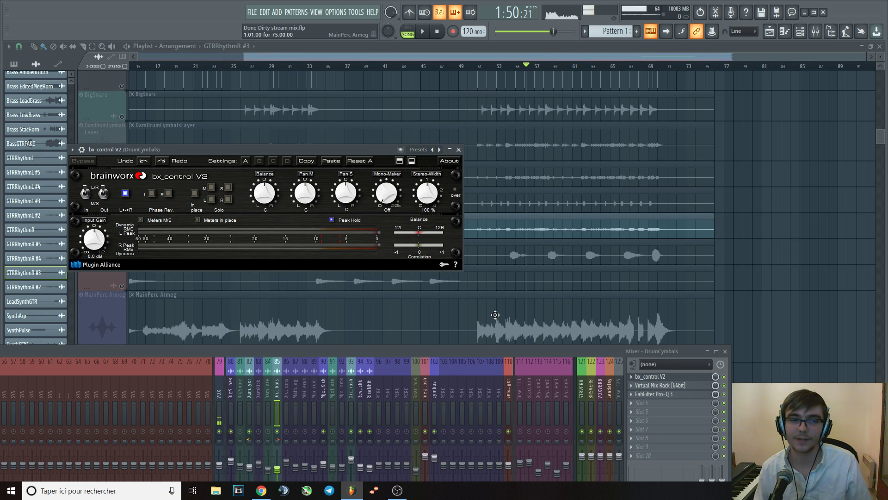
click(126, 194)
key(space)
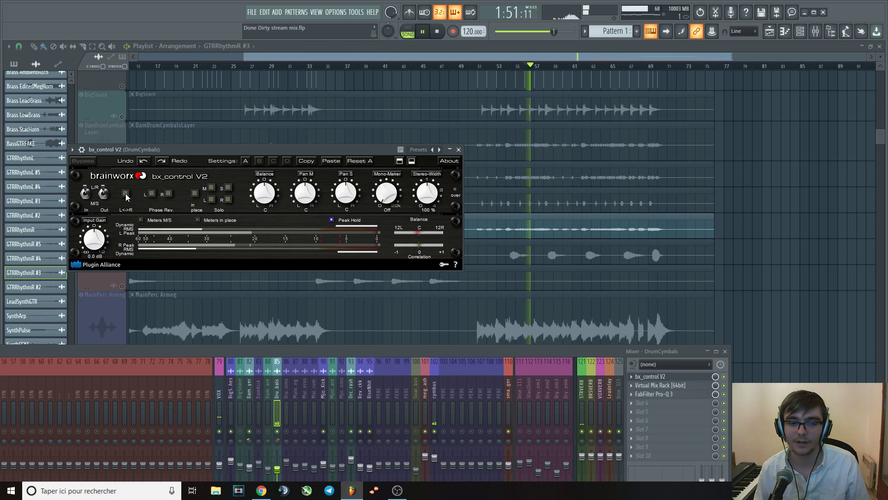
- Compare DrumCymbals with the left/right channel swap on and off during playback, leave the swap on, stop playback, and close bx_control V2
click(125, 193)
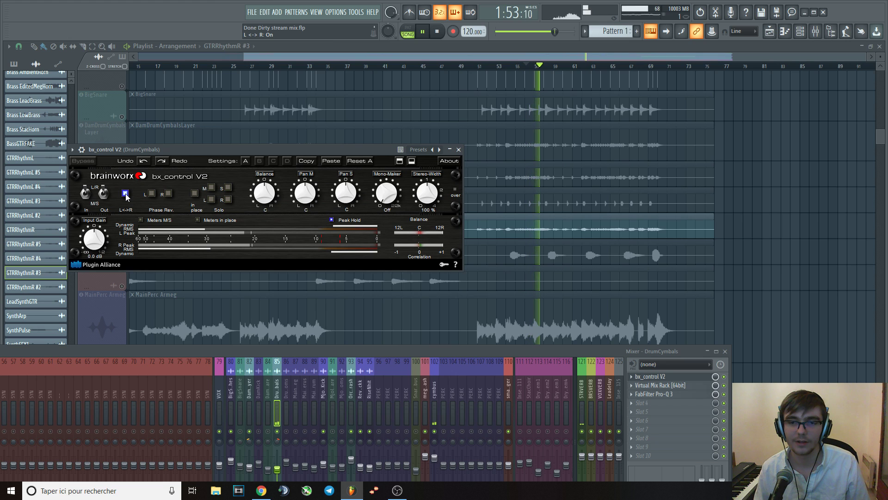
click(125, 194)
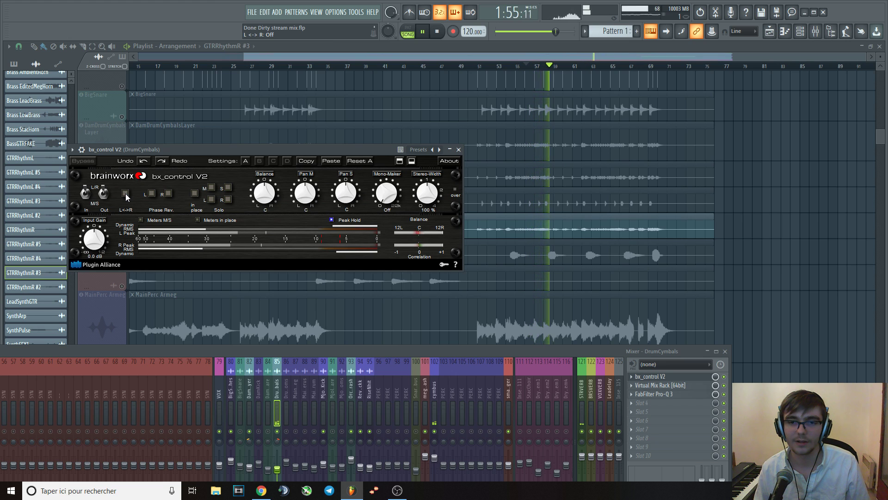
key(space)
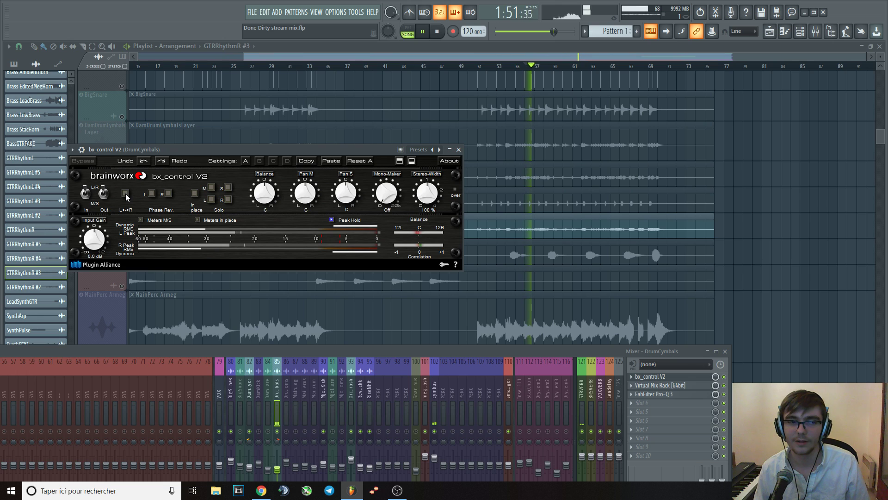
key(space)
click(126, 193)
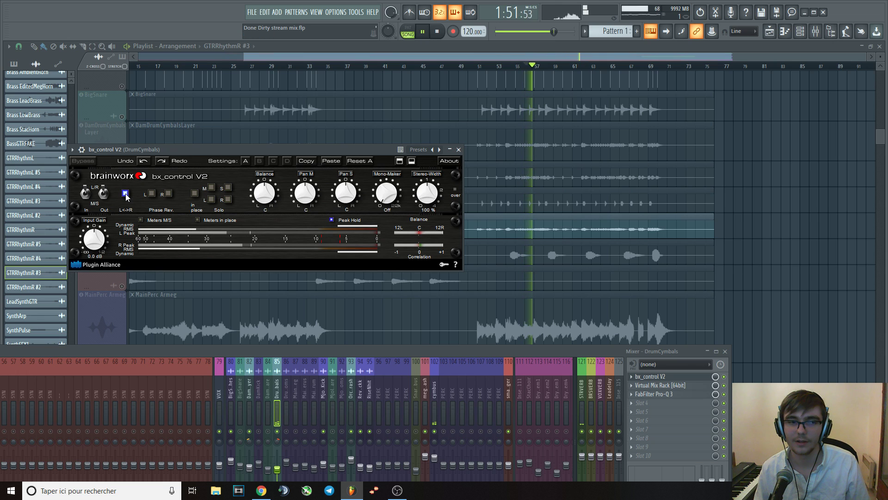
key(space)
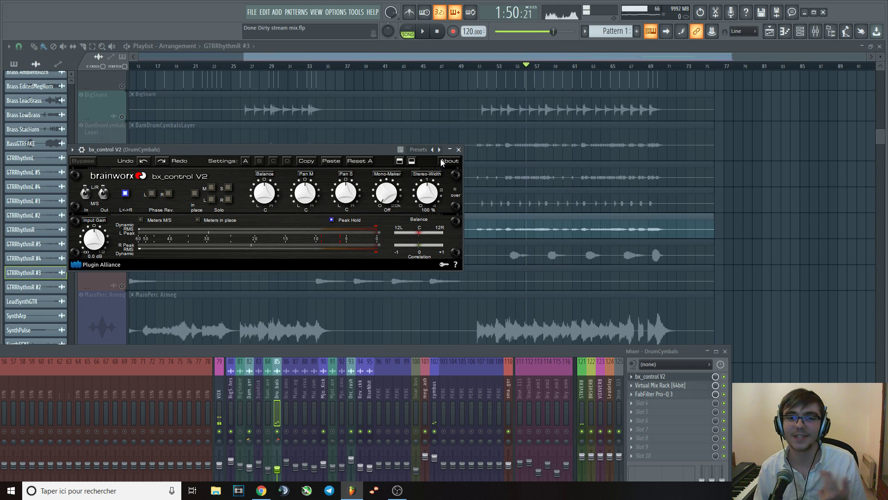
click(458, 149)
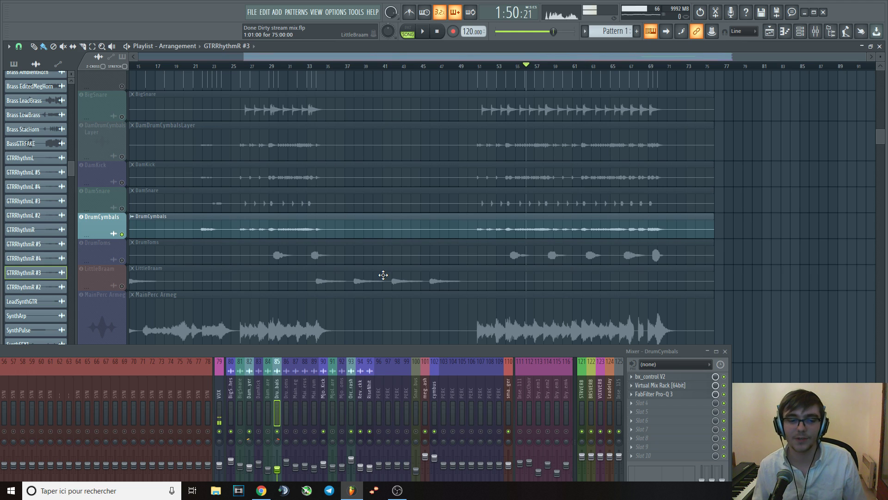
- Solo DamDrumCymbalsLayer together with DrumCymbals, audition both, and select the cymbus mixer track that receives them
click(250, 394)
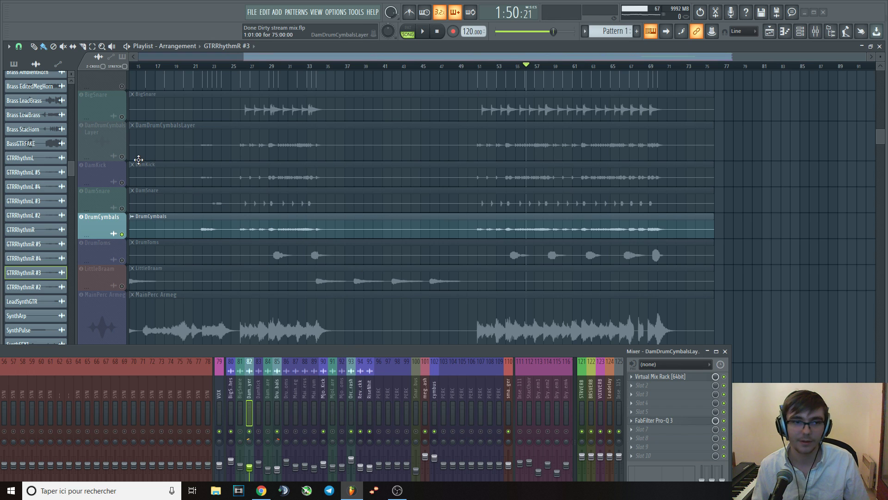
ctrl+click(123, 157)
key(space)
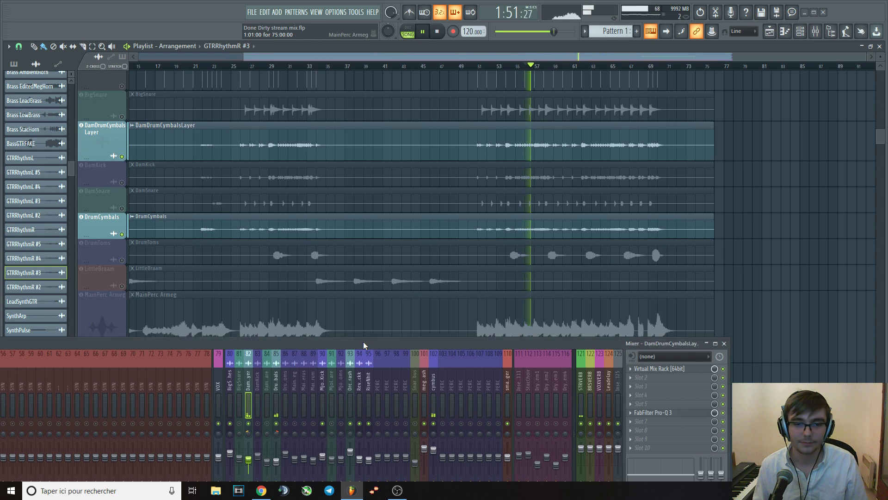
drag(363, 345, 364, 272)
click(432, 317)
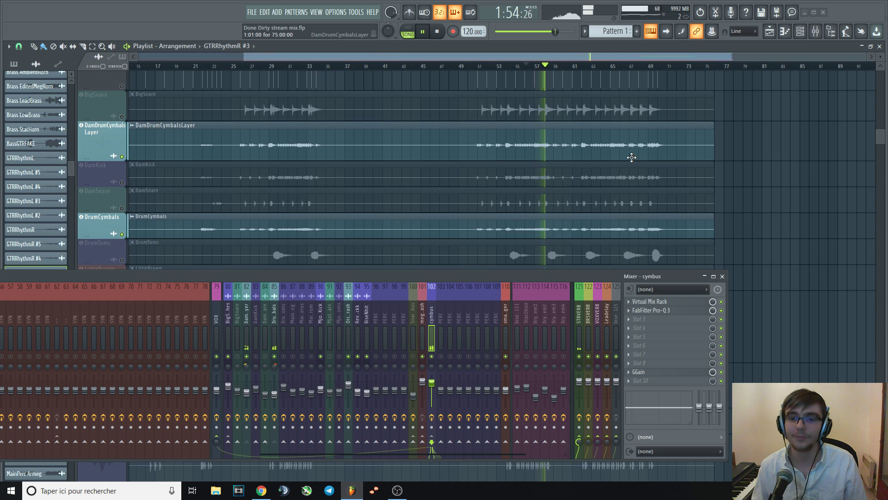
key(space)
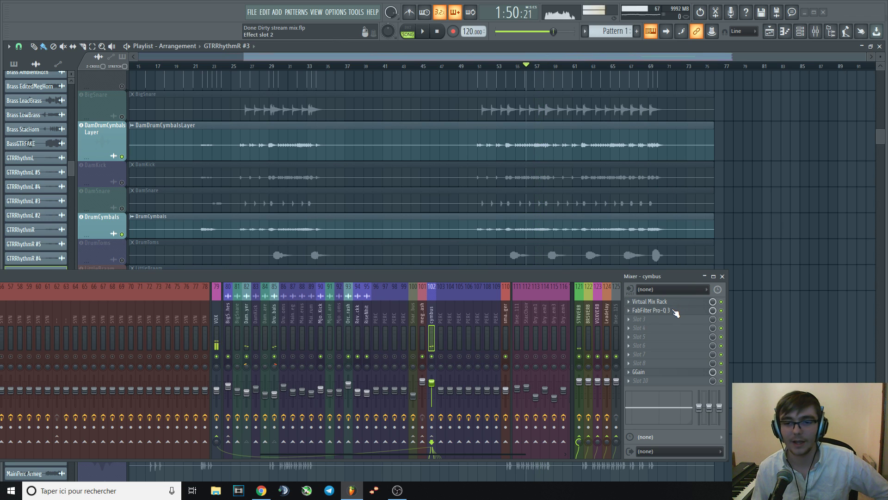
- Open FabFilter Pro-Q 3 on the cymbus track and examine its EQ curve during playback of the soloed cymbals
click(674, 312)
drag(526, 277, 523, 345)
key(space)
mouse_move(554, 250)
click(567, 266)
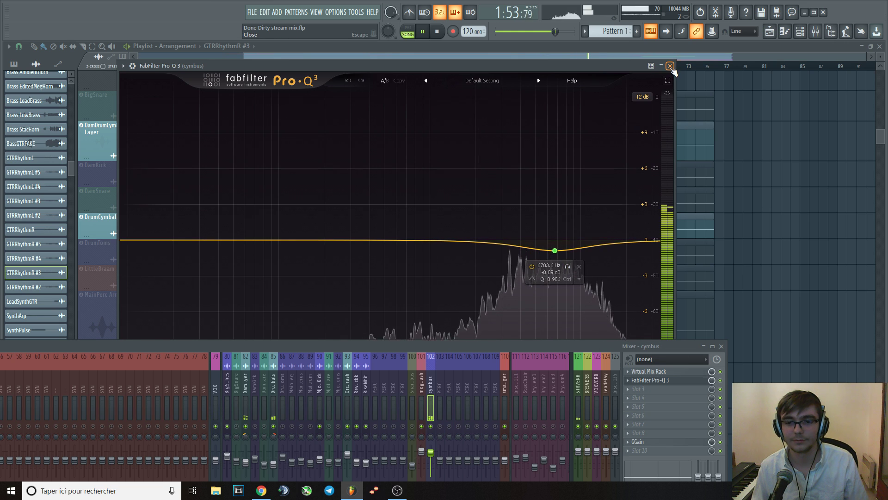
click(657, 379)
key(space)
- Review the Virtual Mix Rack settings on the cymbus track, close the plugin and listen to the soloed cymbals
click(653, 372)
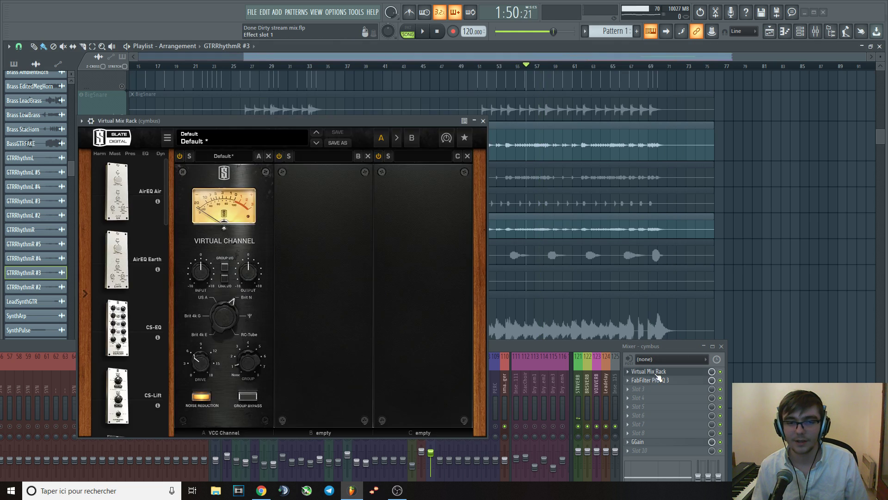
key(space)
click(483, 120)
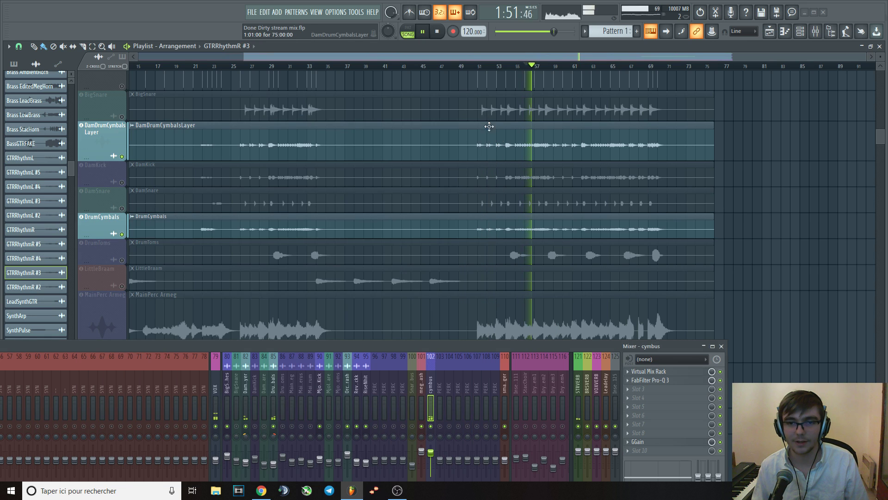
scroll(635, 232, down, 2)
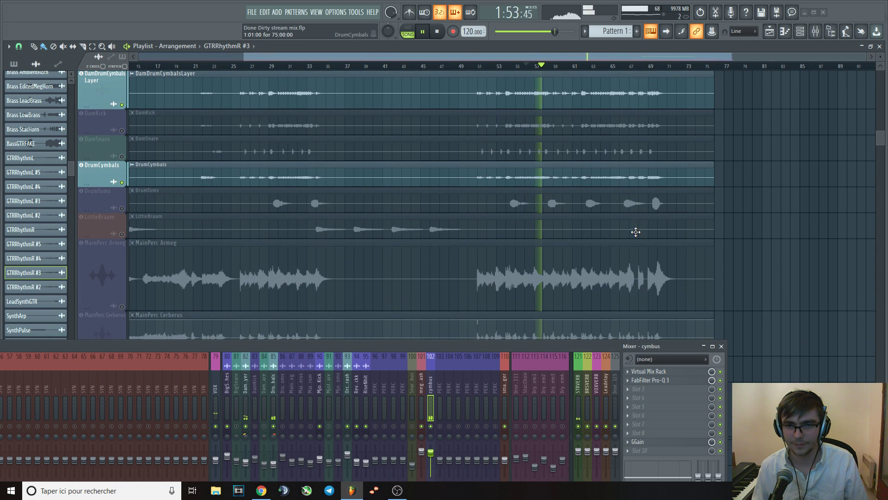
key(space)
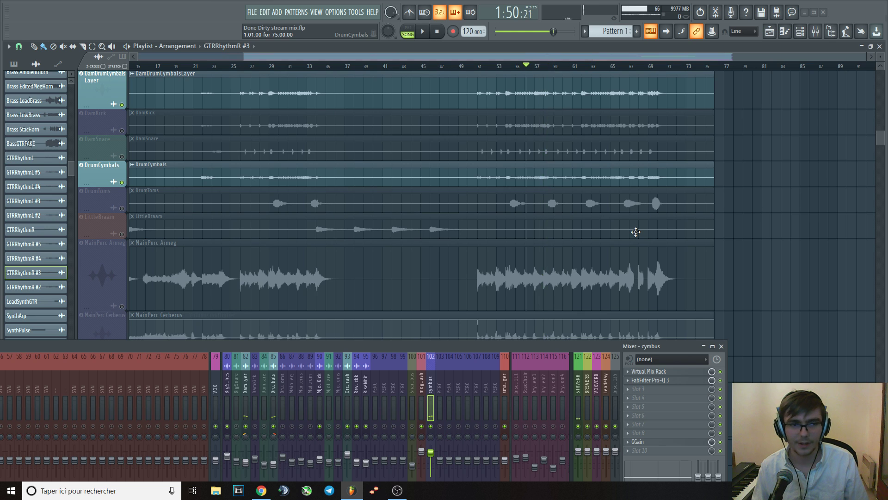
- Locate the GGain - cymbus - Gain automation clip on Track 74 and unmute the other playlist tracks
scroll(636, 232, down, 3)
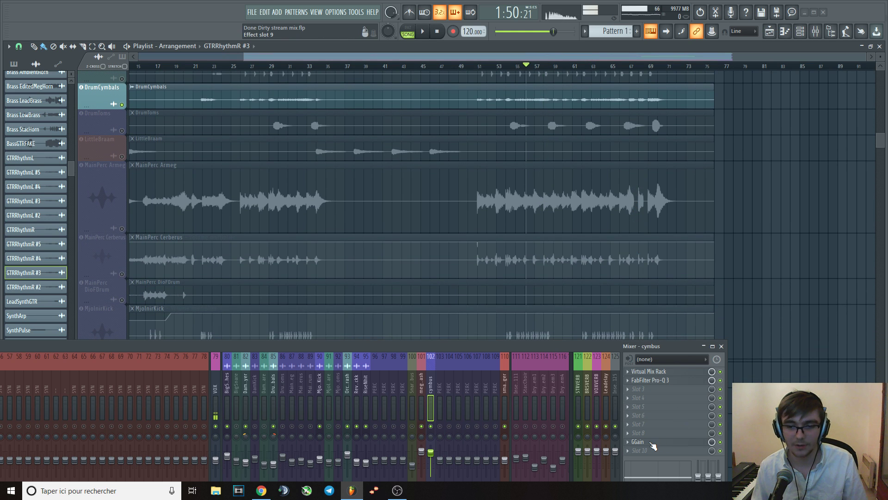
scroll(545, 227, down, 8)
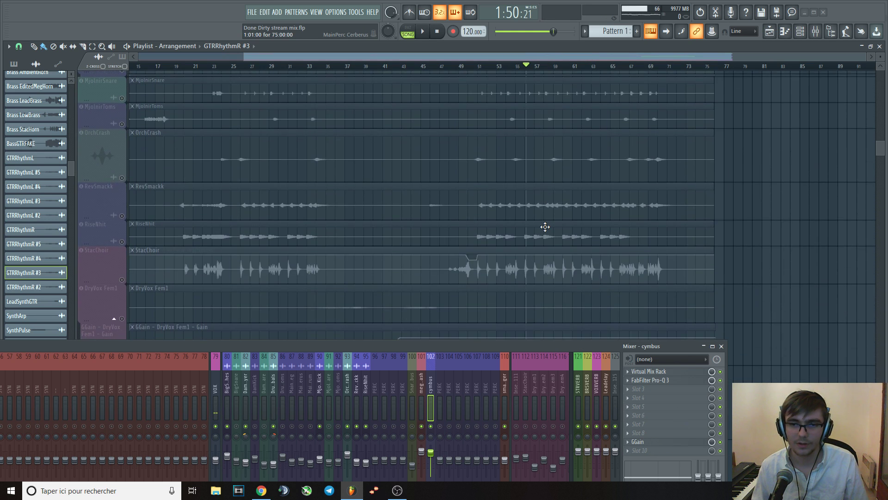
scroll(545, 226, down, 6)
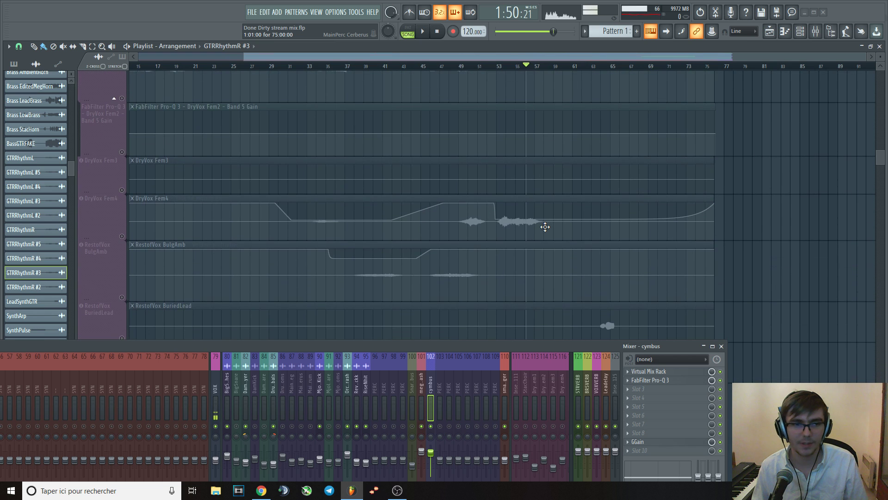
scroll(518, 225, down, 8)
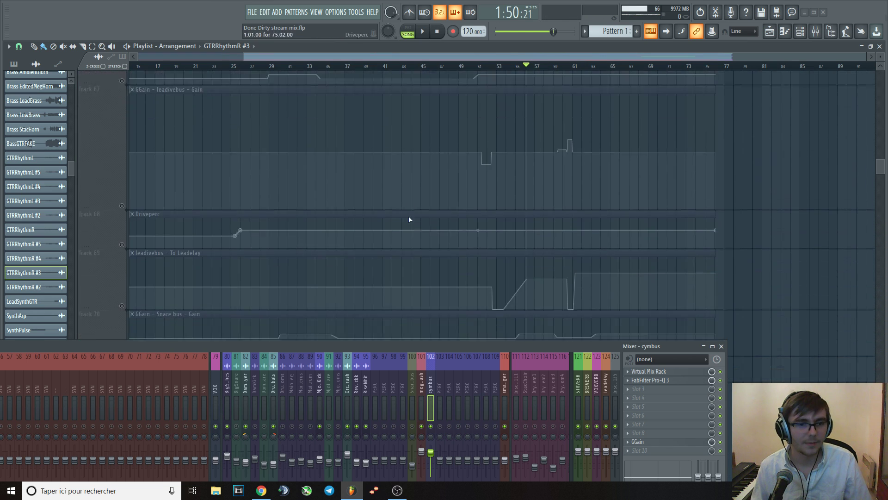
scroll(296, 211, down, 3)
scroll(229, 209, down, 4)
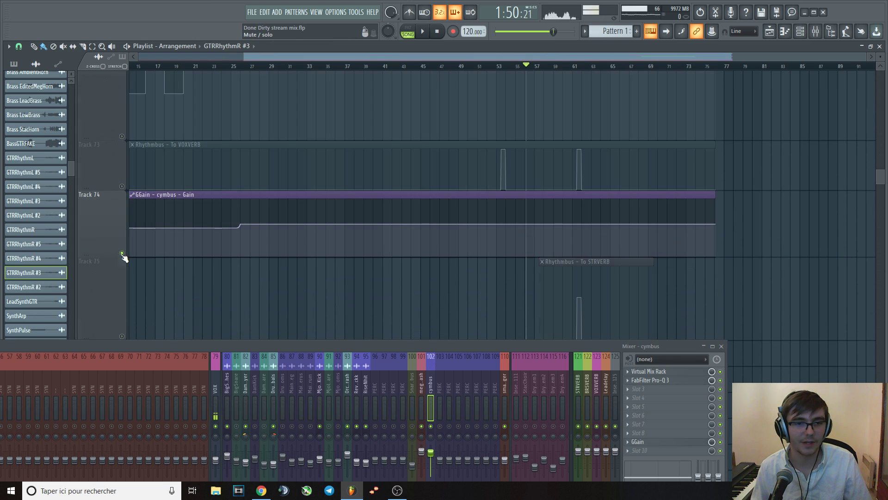
- Audition the song before and after the cymbus gain rise, from about bars 20, 26 and 35
click(209, 66)
key(space)
click(189, 66)
click(201, 66)
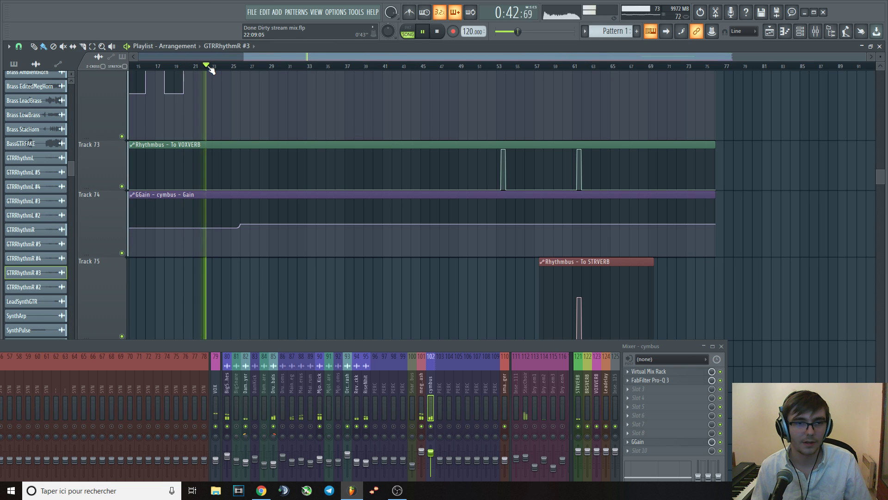
click(245, 66)
click(331, 67)
key(space)
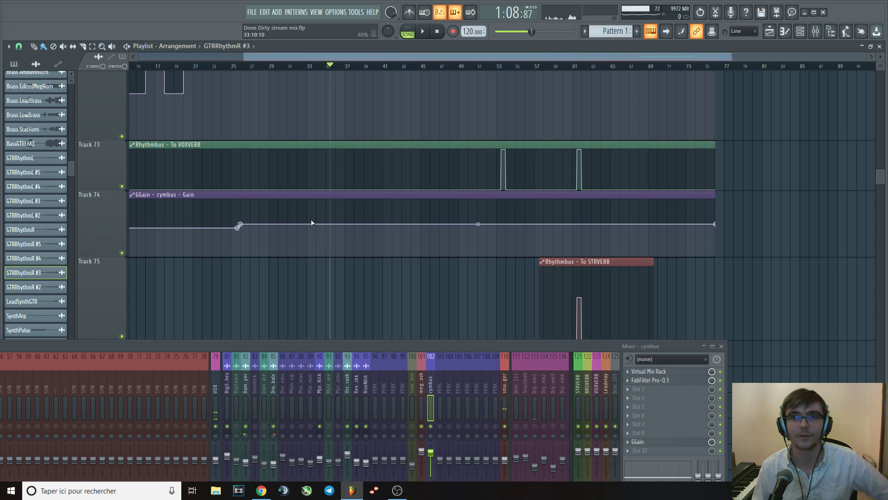
- Return to the drum tracks in the playlist and reduce the height of Track 39 below the BigSmashes automation
scroll(399, 226, up, 8)
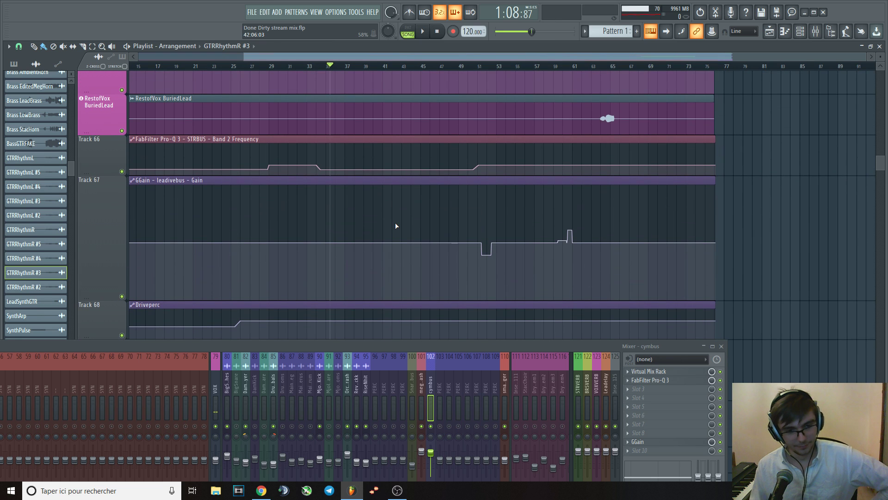
scroll(396, 226, up, 1)
scroll(395, 225, up, 6)
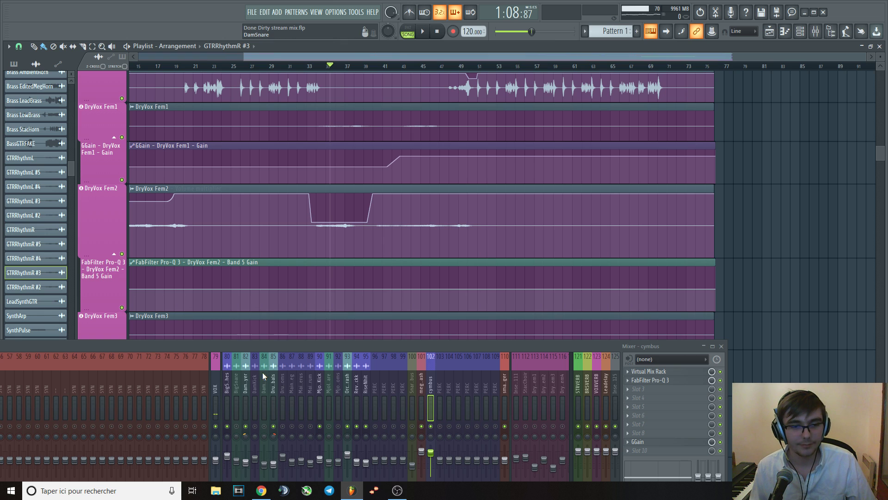
scroll(351, 224, up, 5)
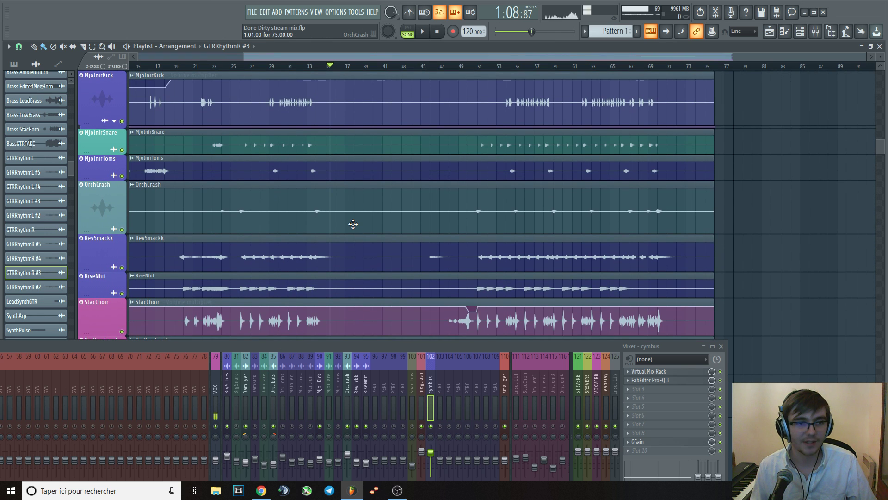
scroll(352, 224, up, 6)
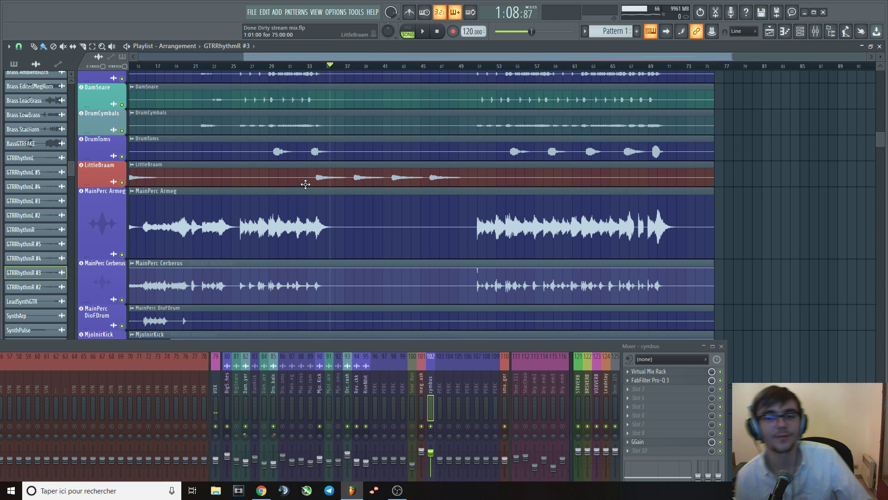
scroll(306, 186, up, 3)
scroll(305, 184, up, 5)
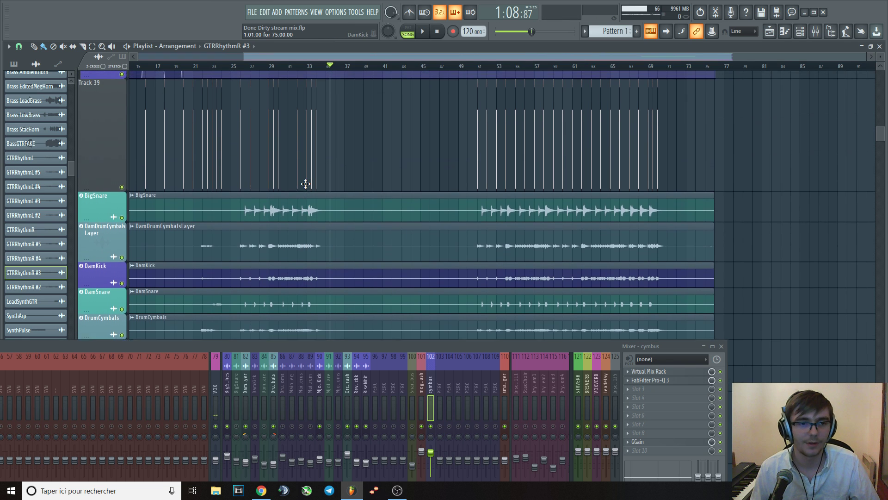
drag(96, 294, 104, 216)
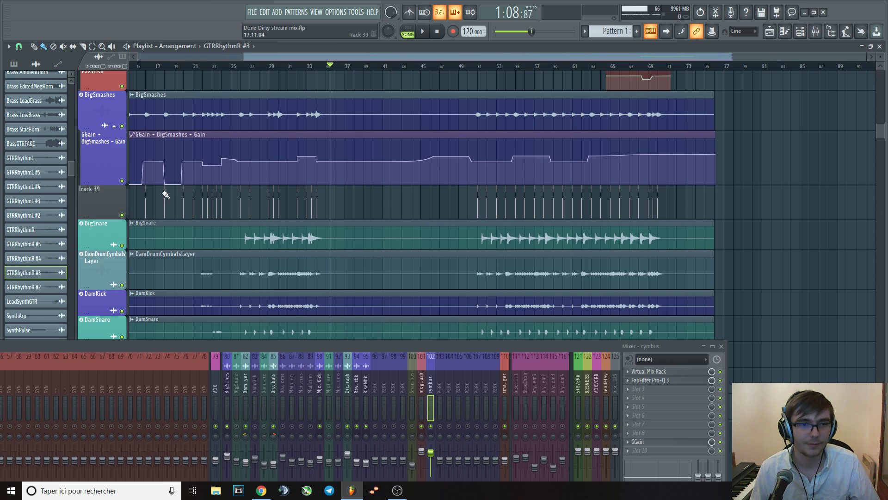
- Place the playhead near bar 29 and enlarge the GGain - BigSmashes - Gain automation lane to examine its points
click(275, 66)
drag(95, 183, 117, 279)
scroll(209, 213, up, 3)
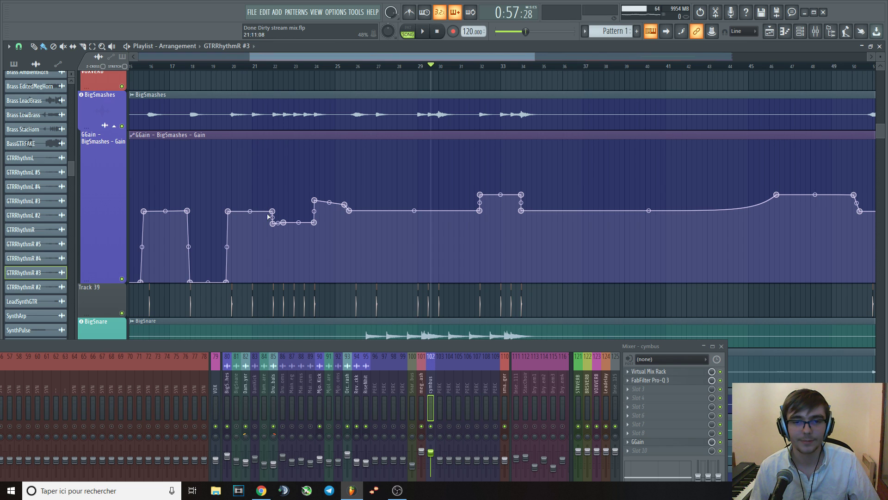
scroll(326, 214, down, 4)
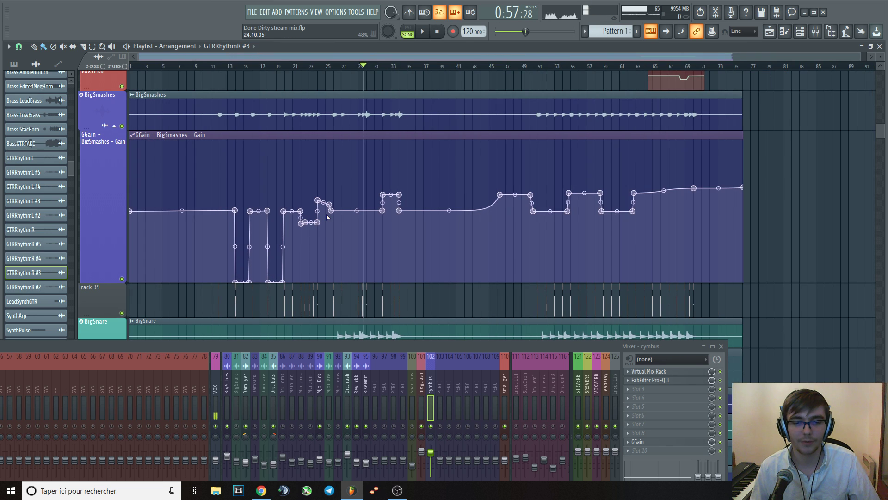
- Check the megasmash mixer track, select BigSmashes, and raise the mixer window to reveal its plugins and routing
click(423, 376)
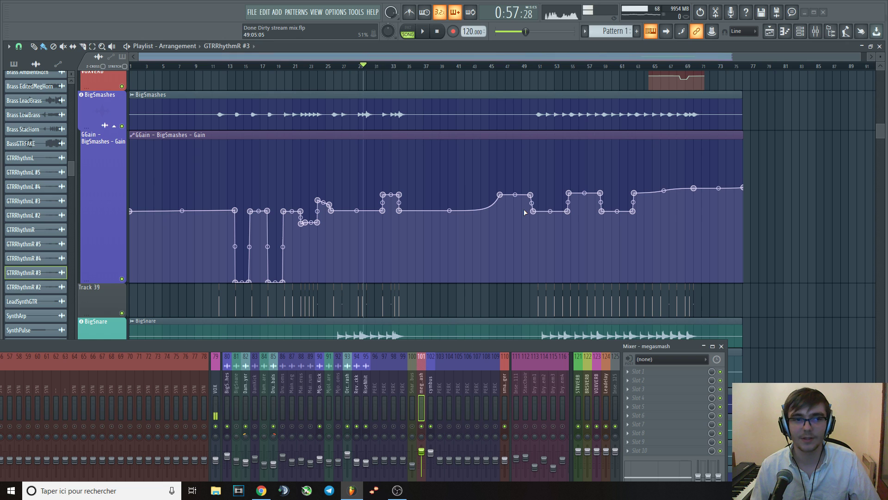
click(230, 380)
drag(265, 347, 273, 288)
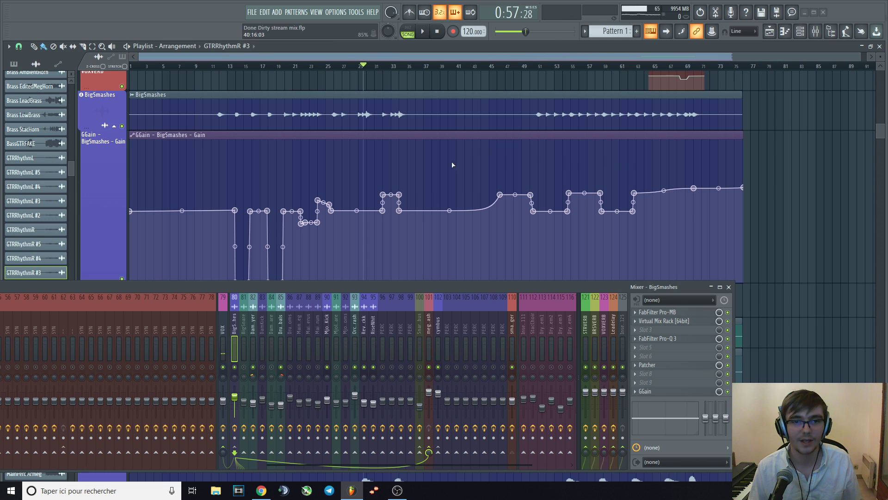
- Reduce the height of the GGain - BigSmashes - Gain automation lane
scroll(362, 183, down, 3)
drag(101, 202, 100, 123)
scroll(100, 137, up, 2)
drag(100, 173, 101, 156)
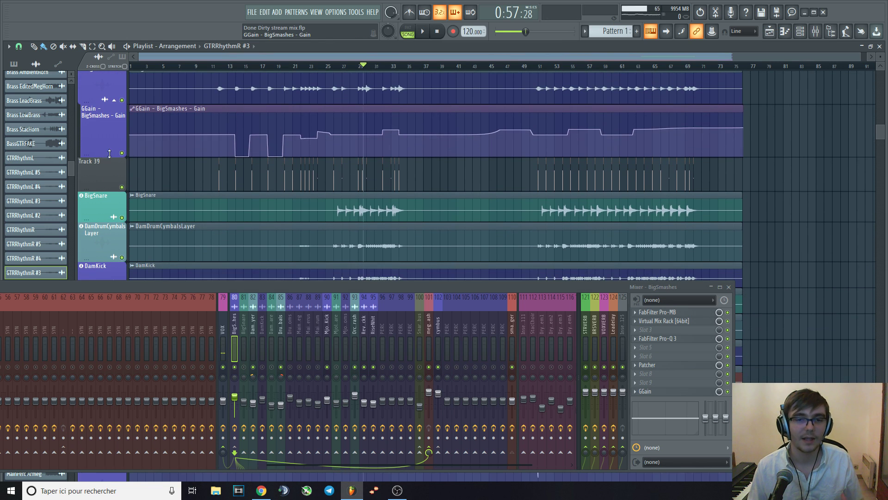
scroll(444, 175, up, 2)
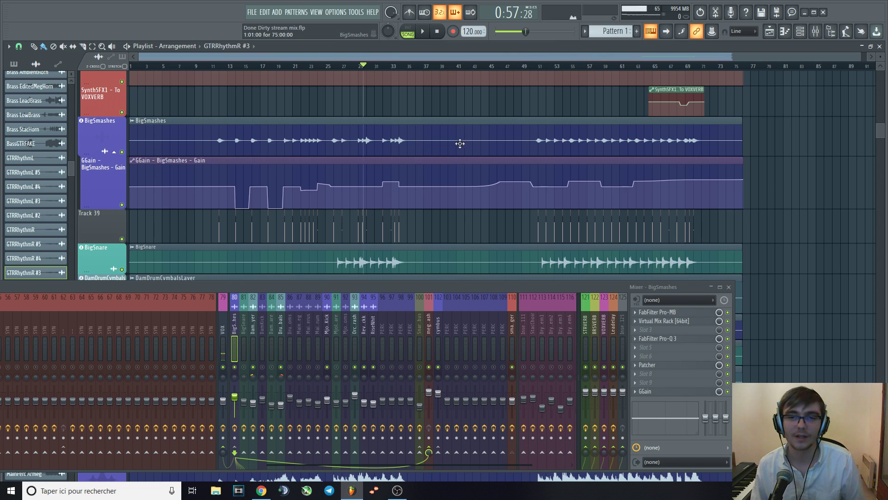
scroll(473, 151, up, 1)
mouse_move(477, 200)
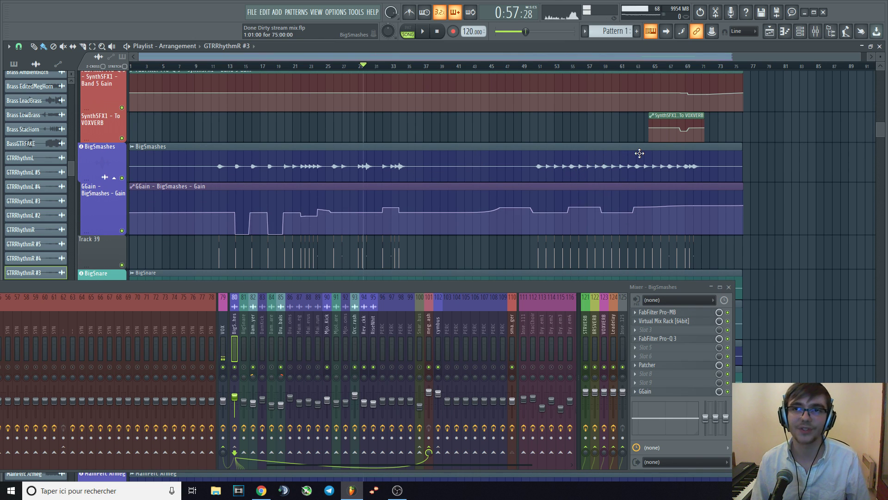
- Enlarge the GGain - BigSmashes - Gain automation lane and examine its gain changes from about bar 45 onward
scroll(500, 157, down, 4)
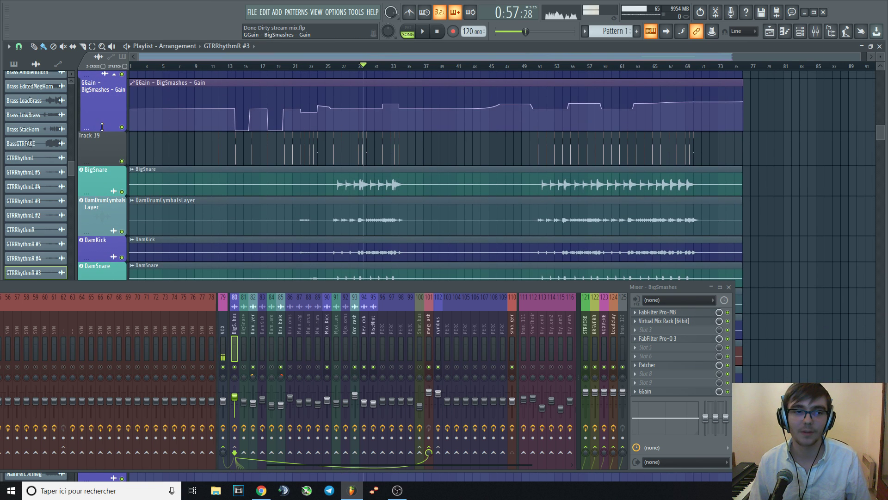
drag(100, 128, 97, 249)
mouse_move(503, 150)
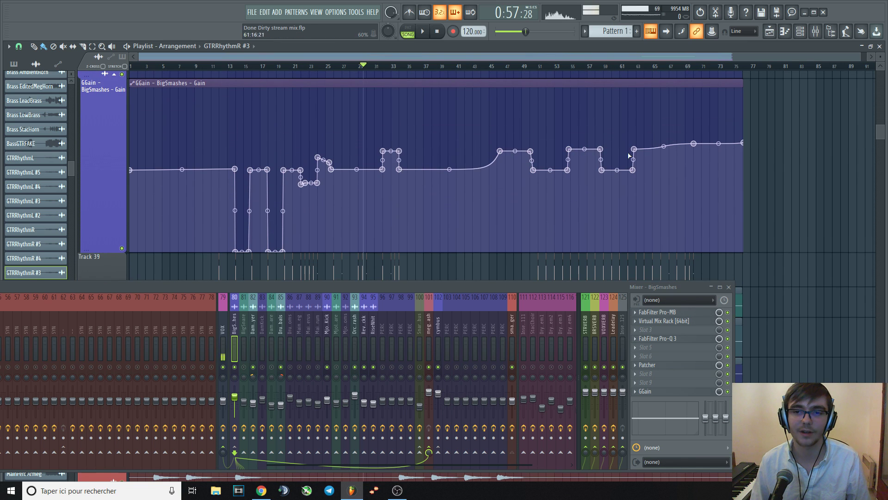
scroll(584, 187, up, 3)
scroll(587, 188, up, 4)
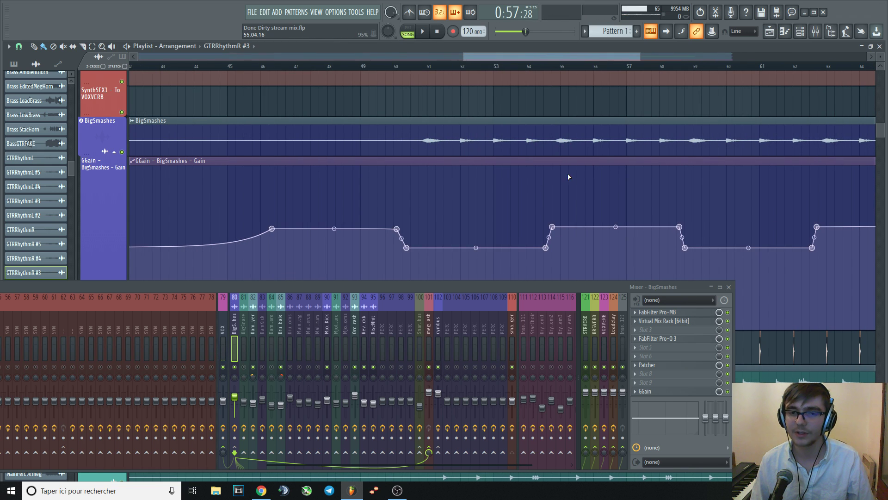
scroll(566, 174, down, 3)
- Unmute the mixer tracks and play the full mix from about bar 51, following the BigSmashes gain automation
click(489, 67)
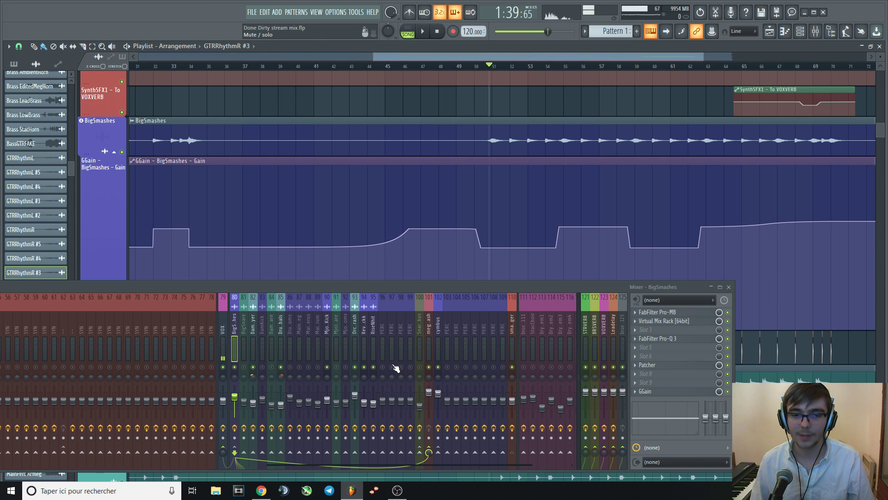
key(space)
scroll(597, 173, up, 4)
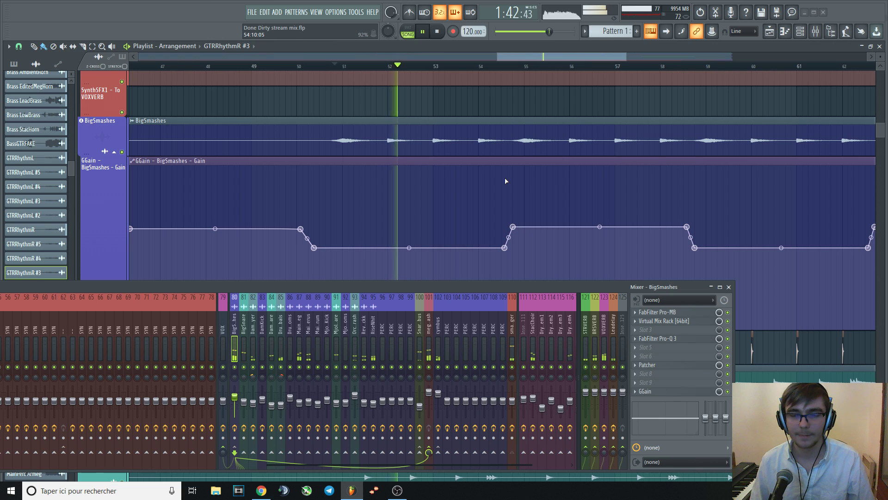
scroll(682, 191, up, 2)
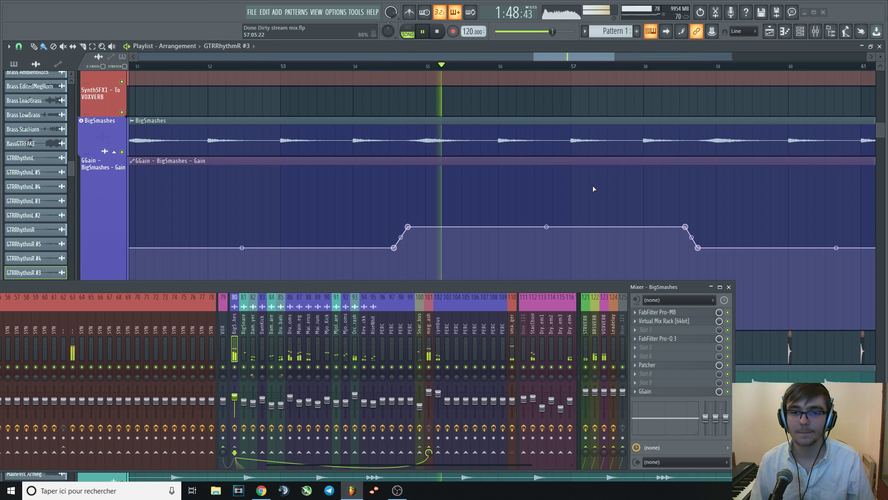
- Stop playback and replay the mix briefly from about bars 53 and 52 across the BigSmashes gain automation
scroll(557, 189, up, 2)
key(space)
scroll(539, 190, down, 3)
scroll(536, 189, down, 1)
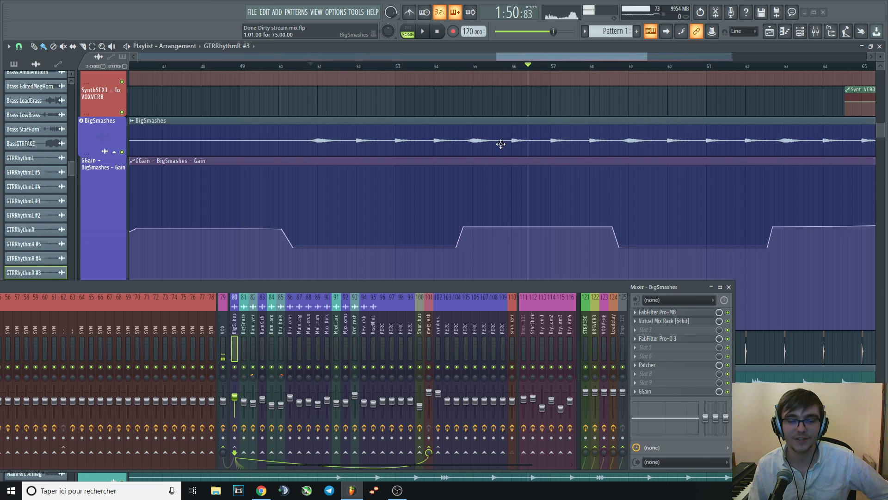
scroll(458, 191, down, 1)
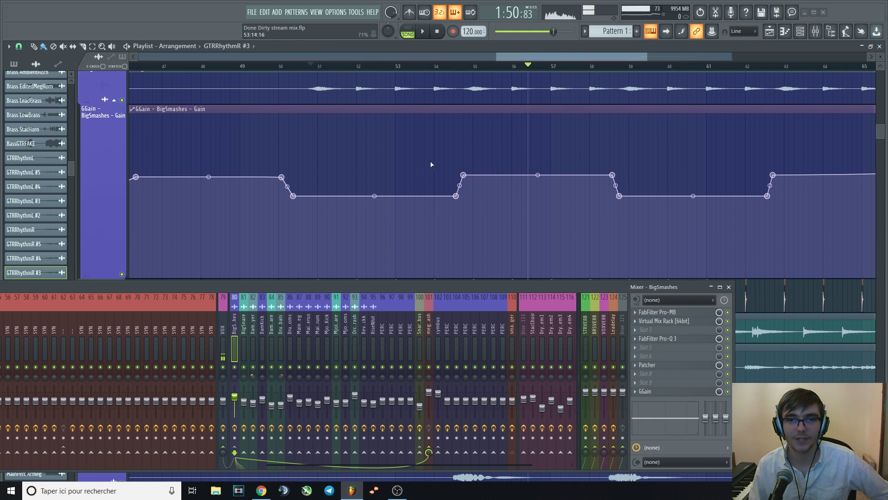
click(391, 66)
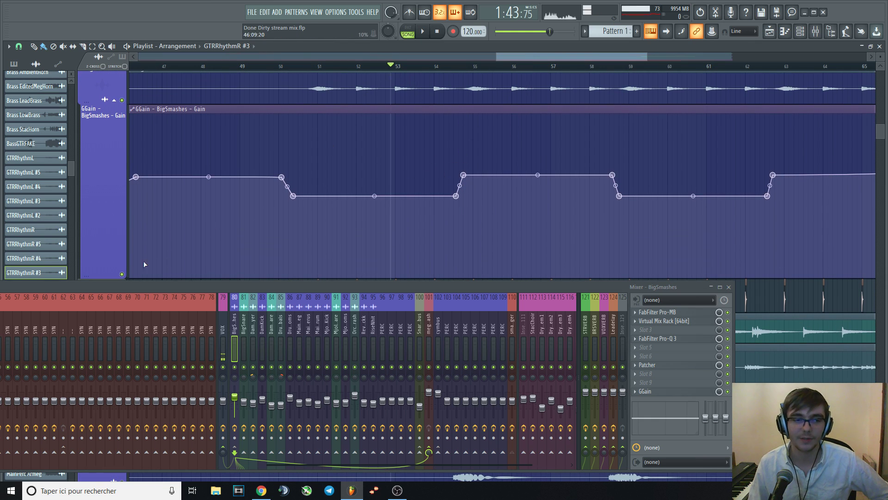
key(space)
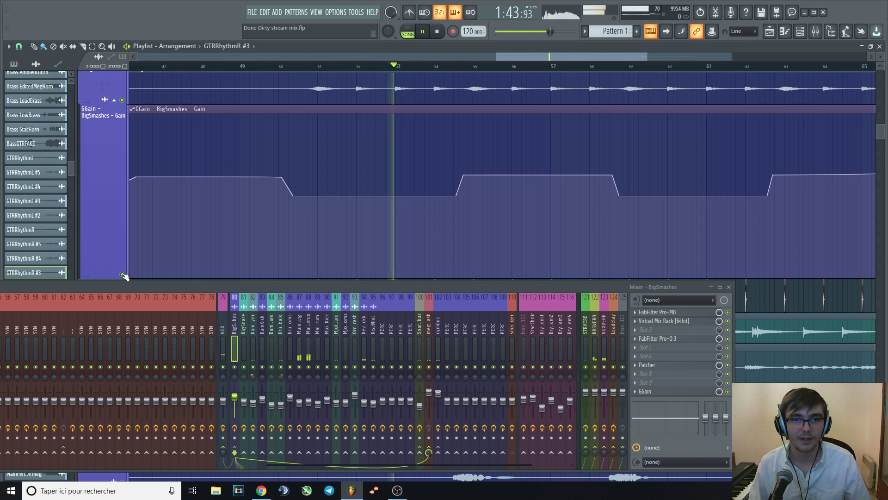
key(space)
click(348, 66)
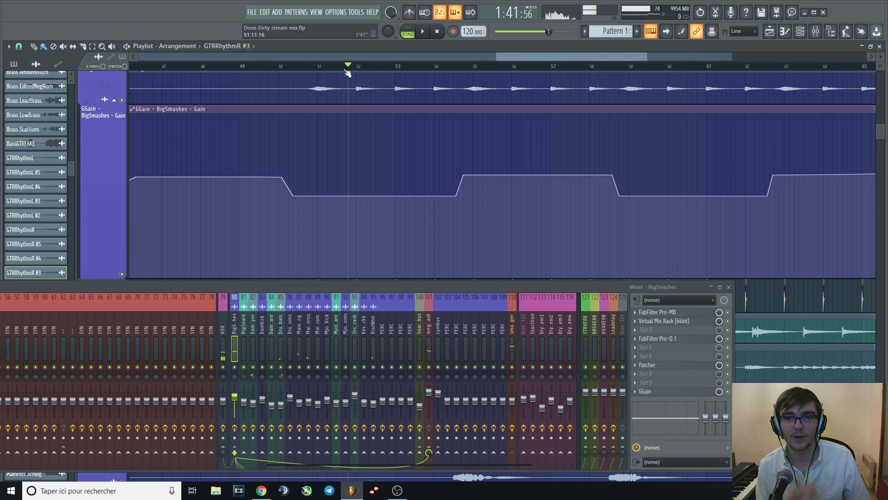
key(space)
key(space)
- Mute the GGain - BigSmashes - Gain automation track and listen to the mix from about bars 52 and 55
click(122, 273)
key(space)
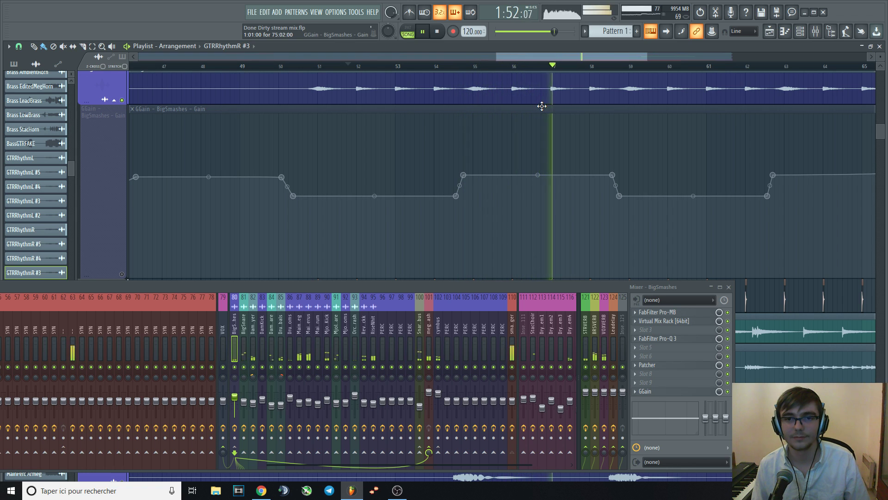
key(space)
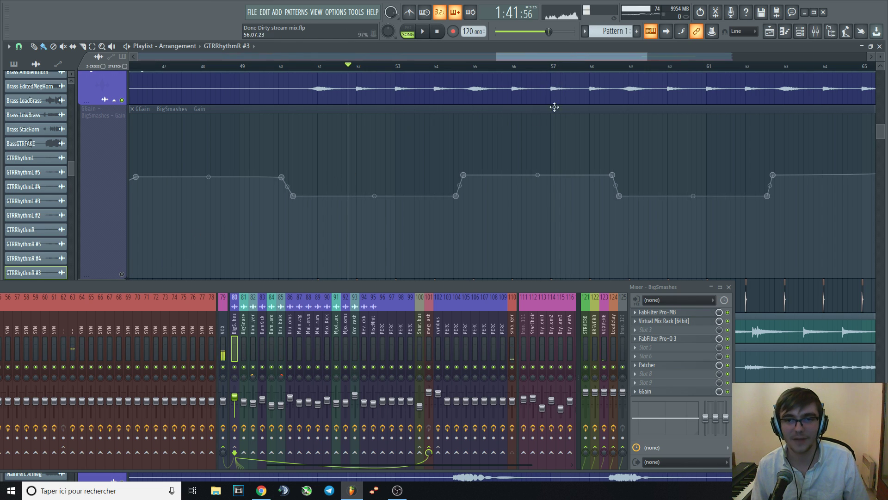
click(507, 66)
click(503, 70)
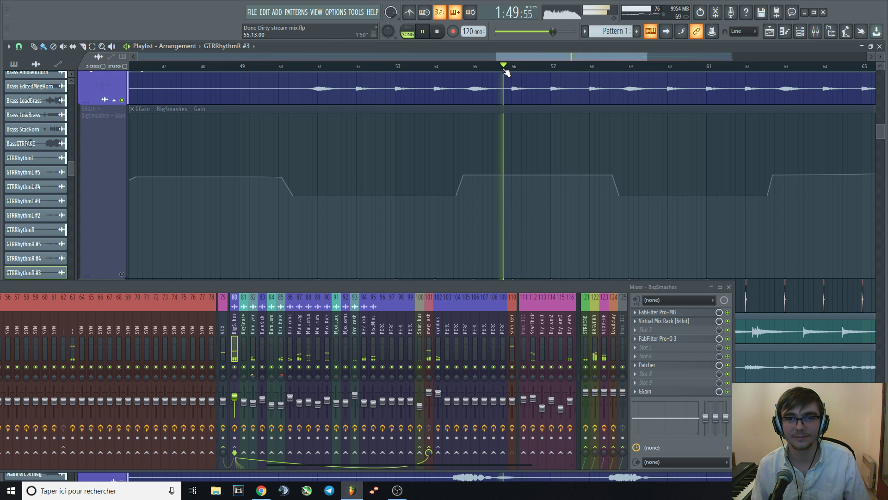
- Re-enable the GGain - BigSmashes - Gain automation and replay the mix from about bar 54 for comparison
click(122, 274)
key(space)
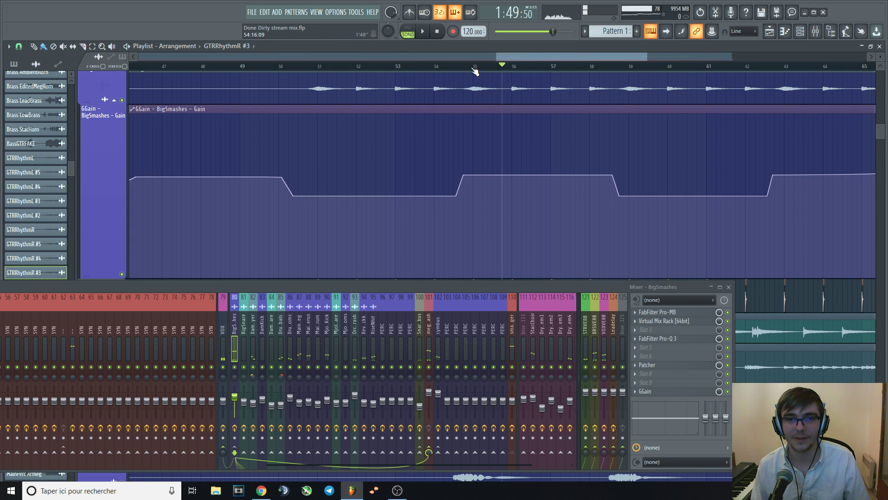
click(433, 66)
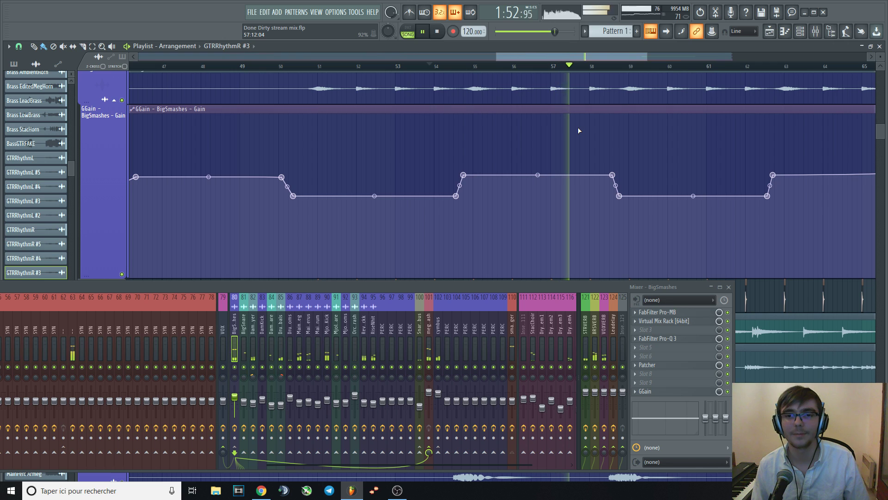
key(space)
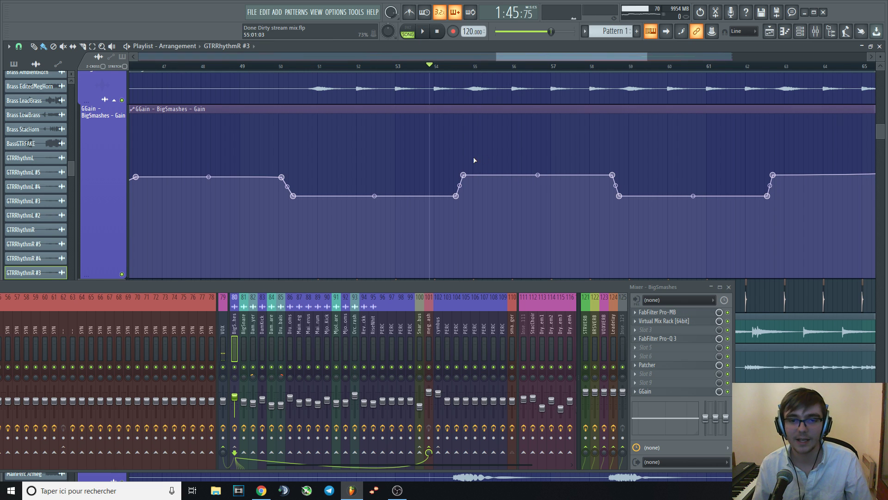
- Reduce the height of the GGain - BigSmashes - Gain lane and show the whole song's automation
scroll(474, 160, down, 6)
scroll(216, 197, down, 1)
drag(99, 252, 99, 151)
scroll(109, 148, up, 3)
mouse_move(501, 201)
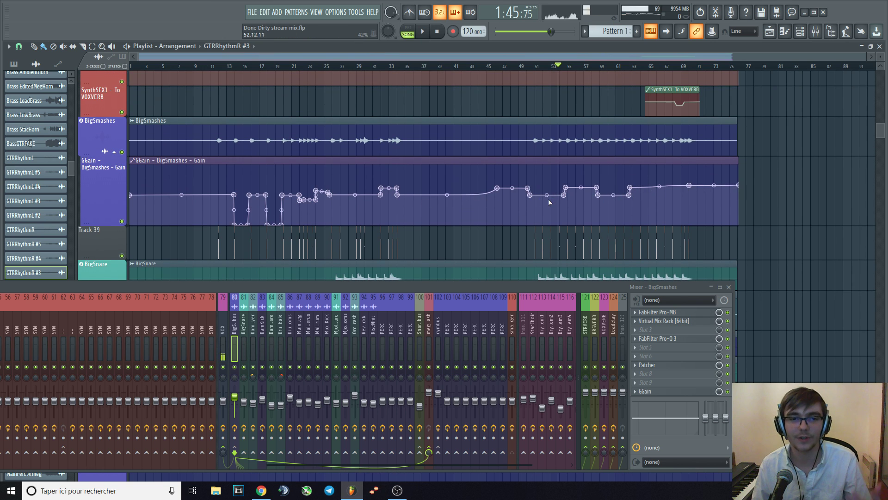
- Enlarge the MjolnirKick track slightly and expand its group to show the GGain - MjolnirKick - Gain automation
scroll(514, 194, up, 6)
scroll(279, 151, down, 4)
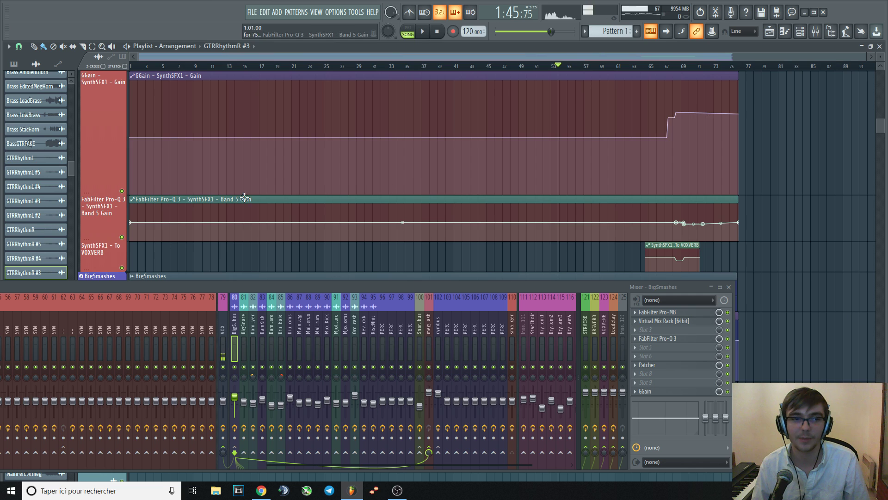
scroll(279, 151, down, 10)
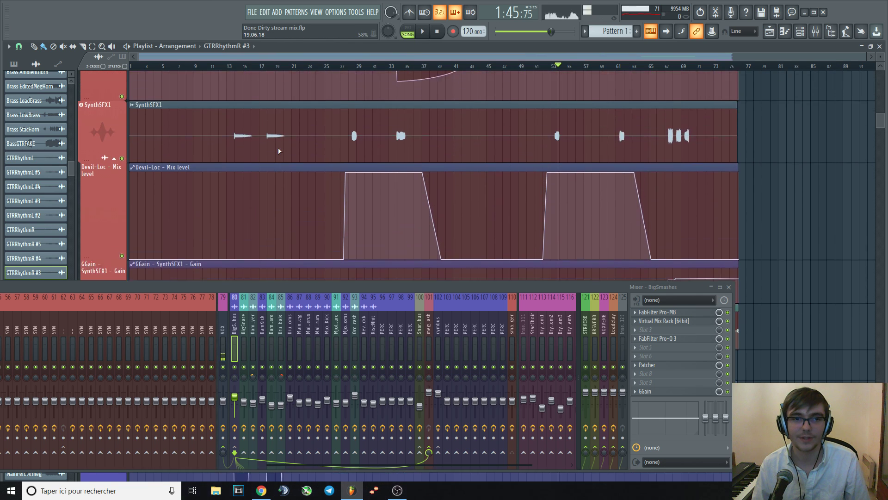
scroll(279, 150, down, 10)
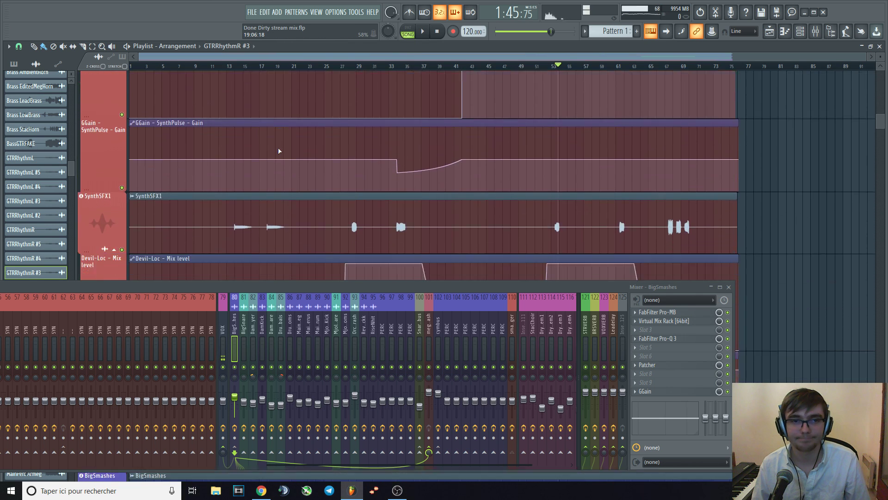
scroll(279, 151, down, 8)
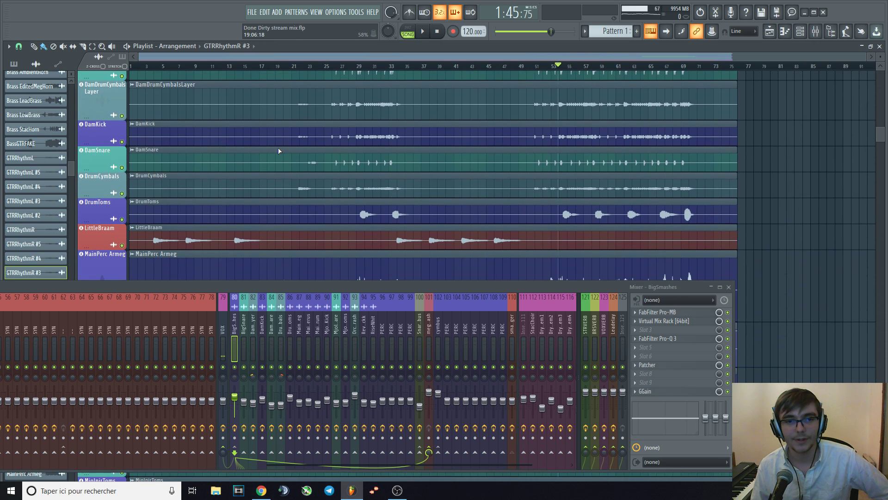
scroll(278, 151, down, 8)
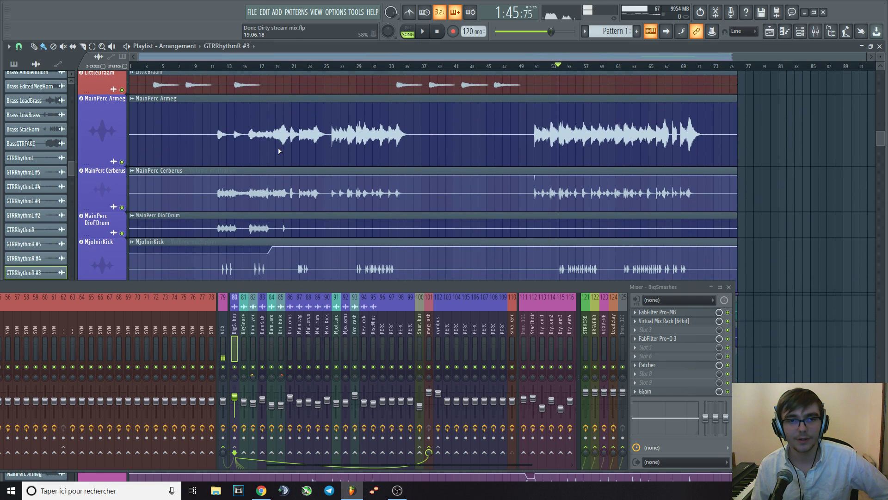
scroll(279, 151, down, 1)
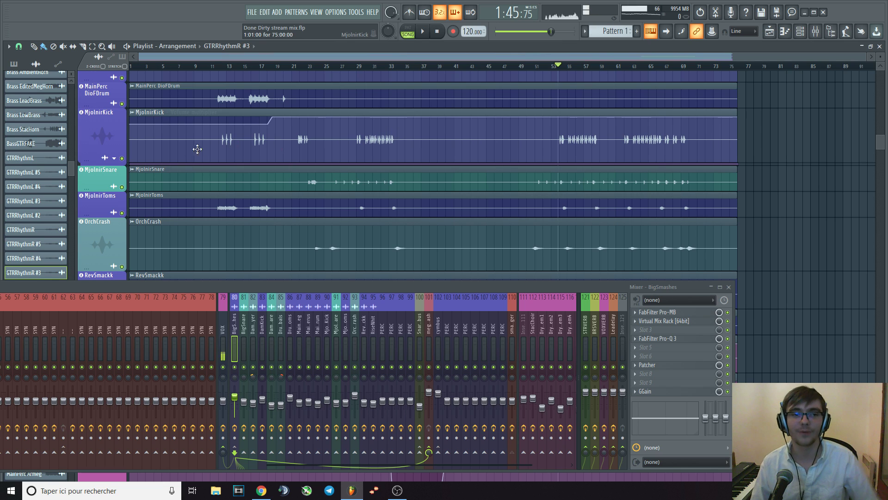
drag(87, 160, 87, 171)
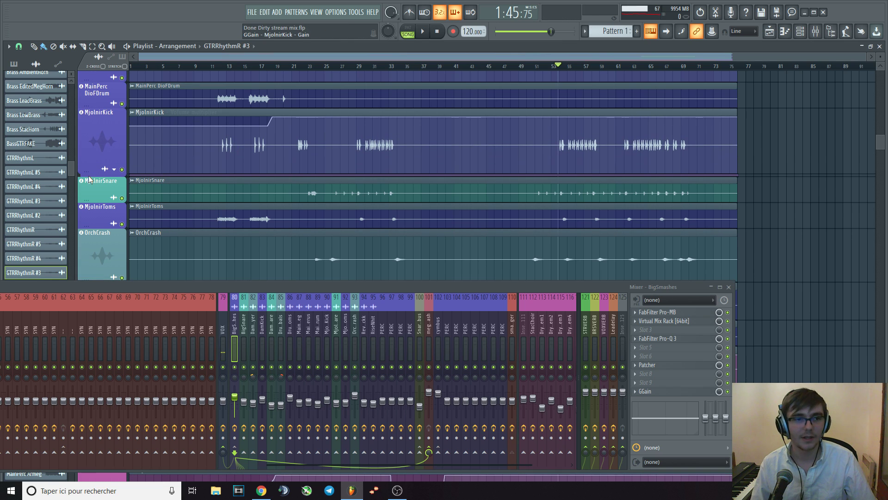
click(114, 170)
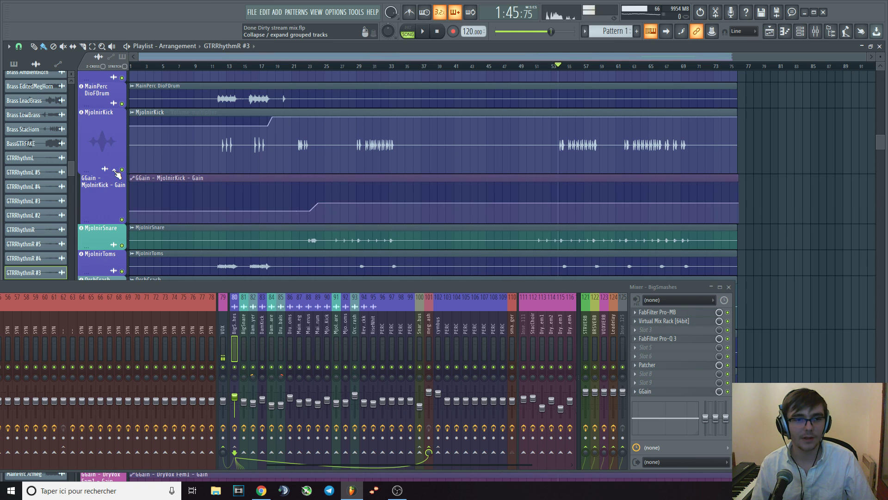
- Play the mix from about bar 51, following the MjolnirKick hits between bars 54 and 58
scroll(555, 164, up, 5)
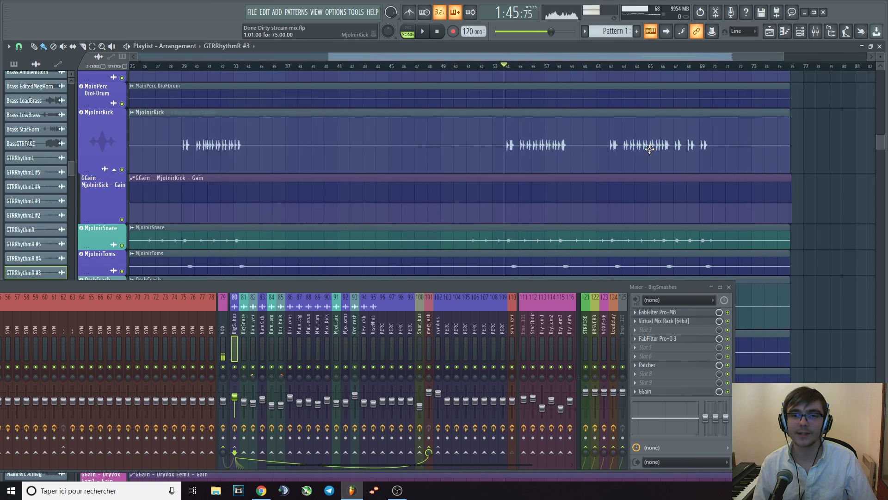
scroll(416, 168, up, 1)
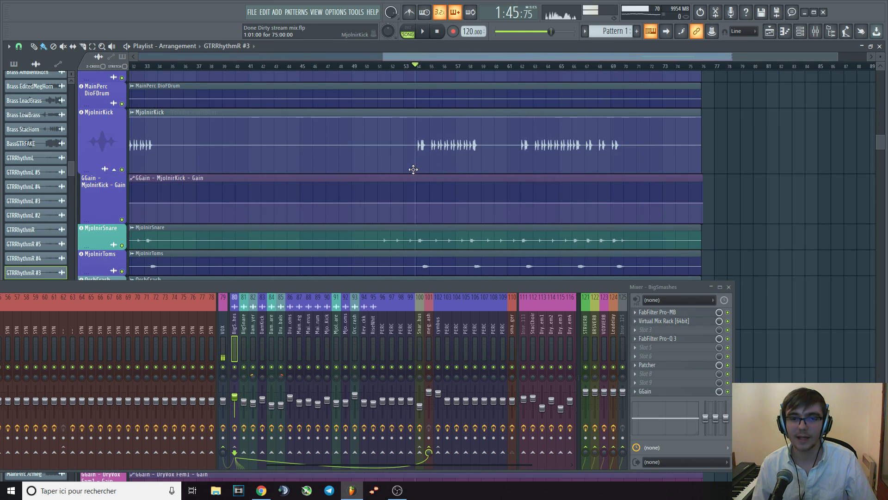
click(339, 68)
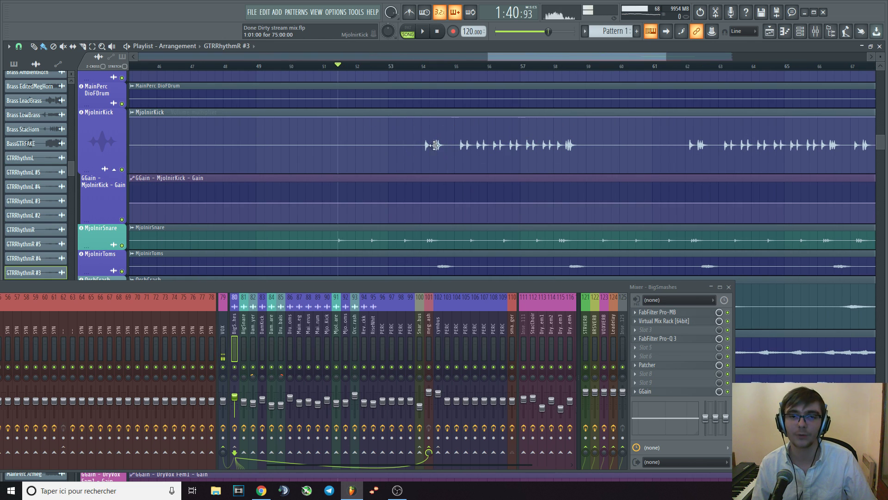
key(space)
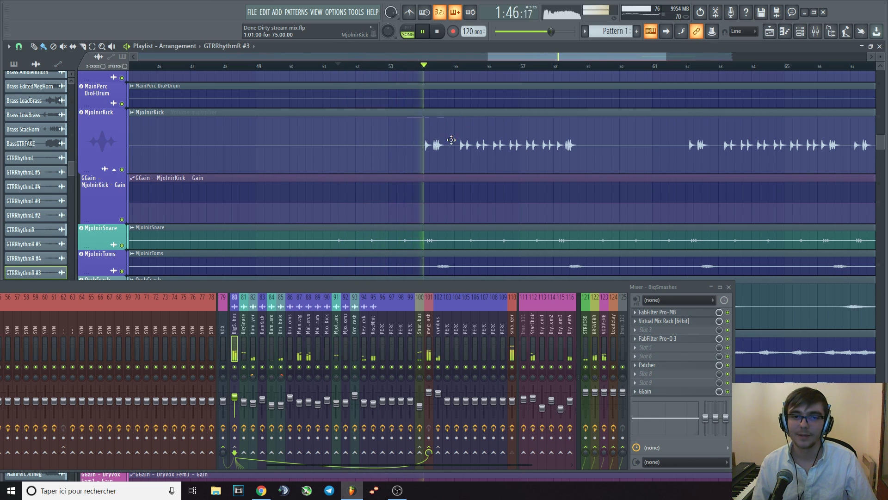
scroll(442, 153, up, 4)
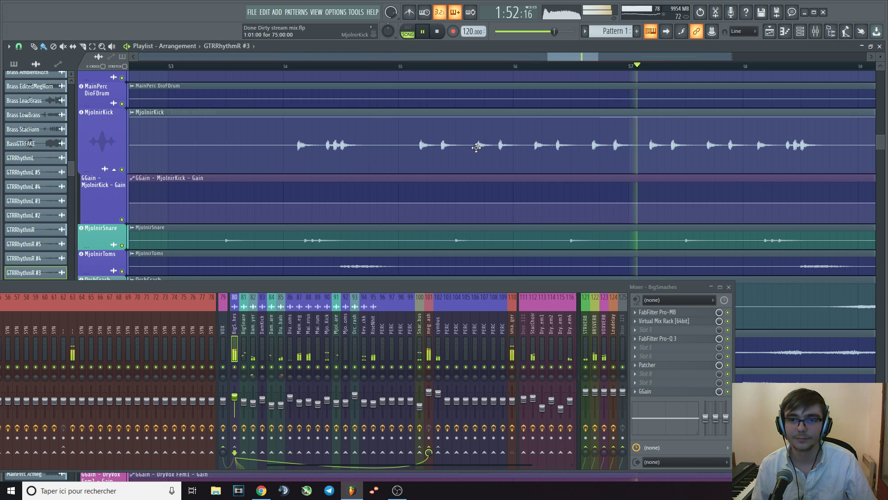
key(space)
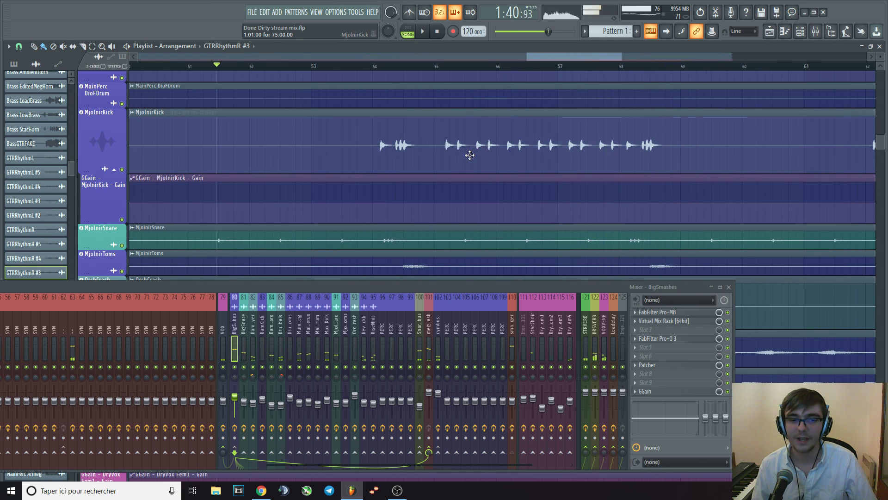
- Compare MjolnirKick with the MainPerc Armeg, MainPerc Cerberus and neighbouring percussion tracks, playing the mix briefly from about bar 51
scroll(469, 156, down, 4)
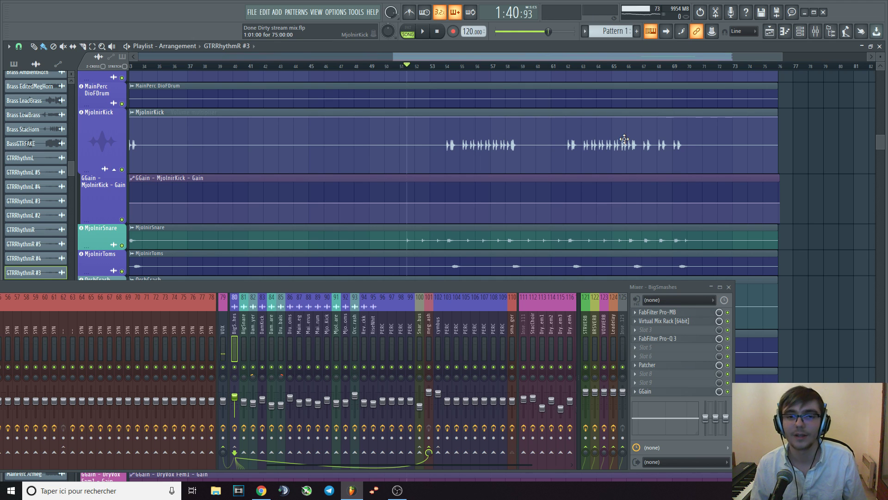
scroll(440, 154, down, 3)
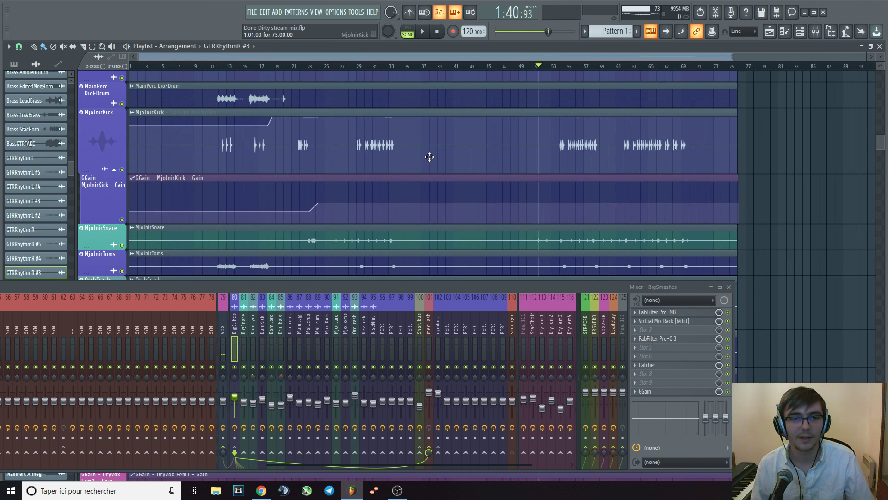
scroll(430, 157, up, 3)
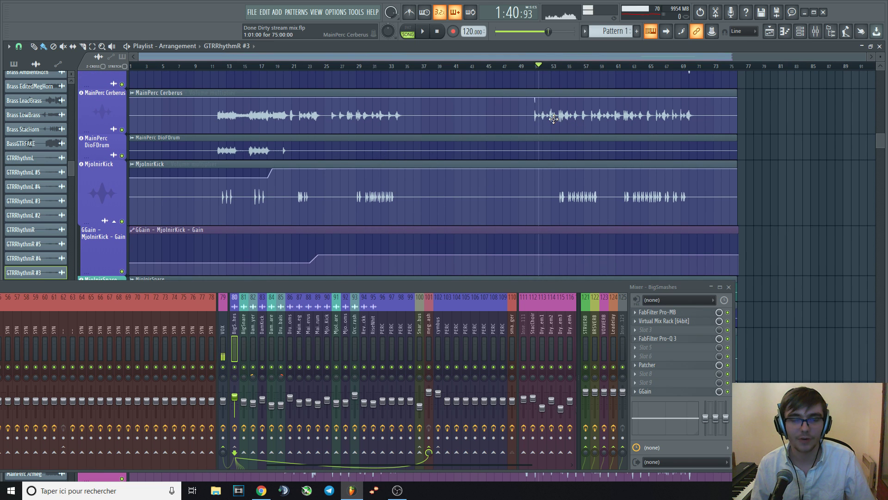
scroll(541, 129, up, 3)
scroll(534, 141, up, 2)
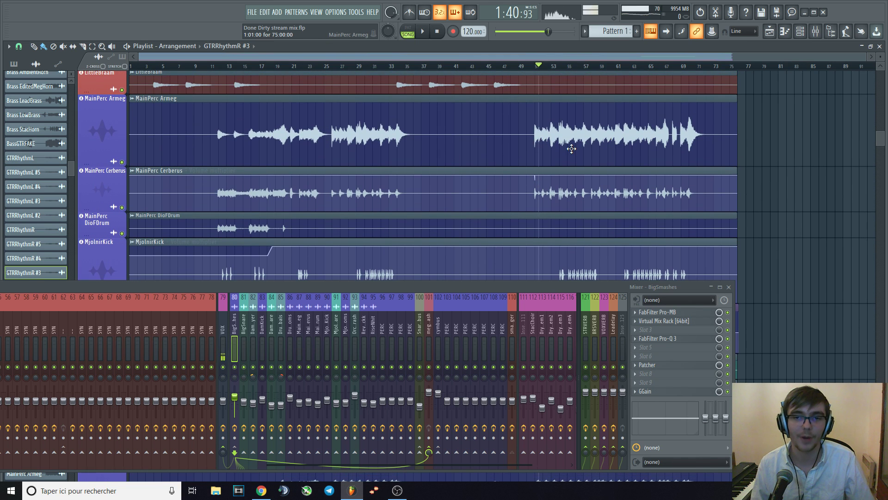
scroll(572, 149, up, 5)
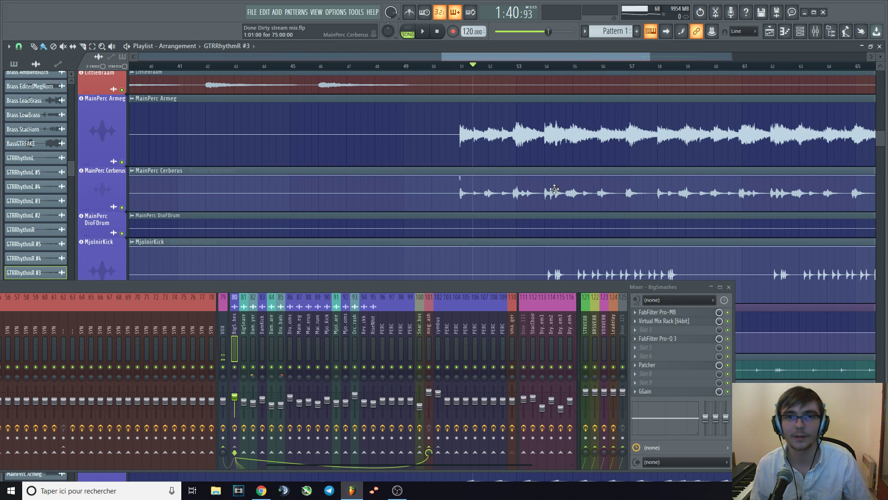
key(space)
scroll(512, 138, down, 3)
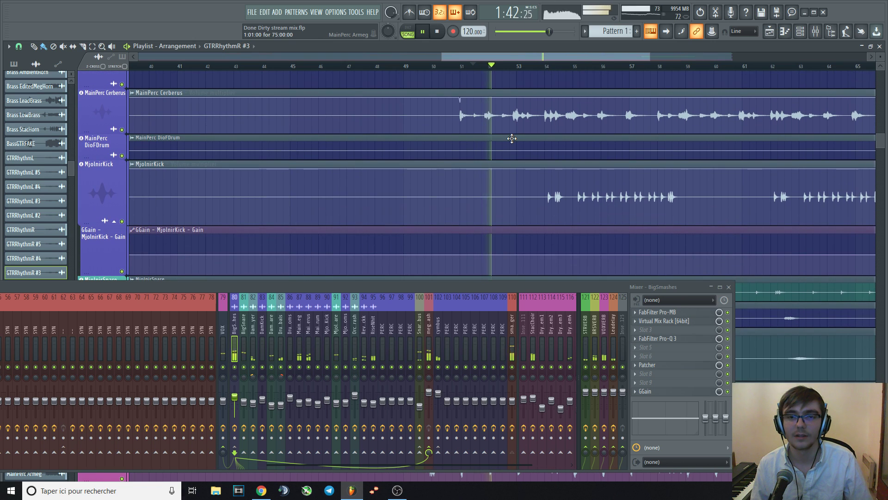
key(space)
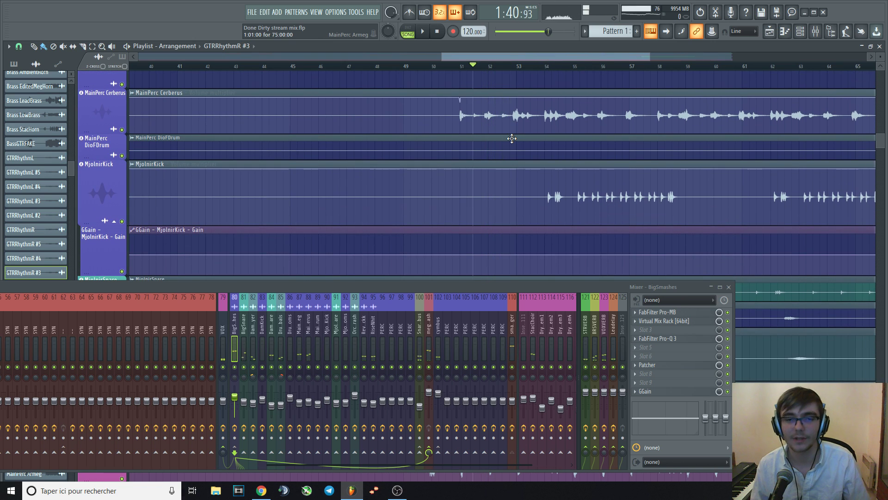
scroll(443, 142, down, 5)
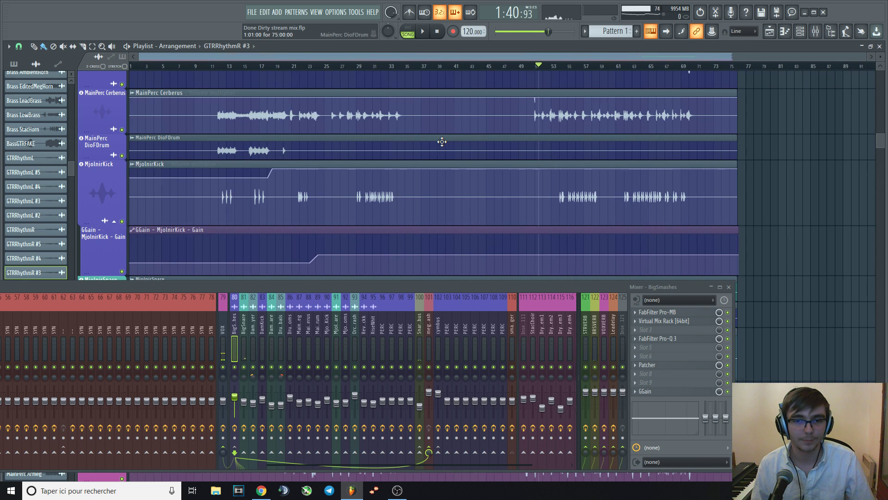
scroll(446, 141, down, 5)
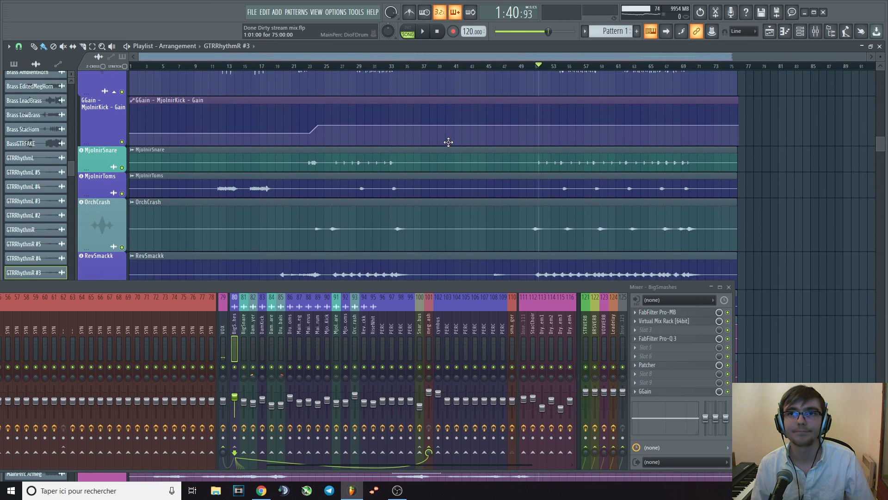
- Look over the playlist tracks and automation from MjolnirSnare down to RestofVox BulgAmb, briefly starting playback from about bar 51
scroll(448, 142, down, 1)
scroll(448, 142, down, 1)
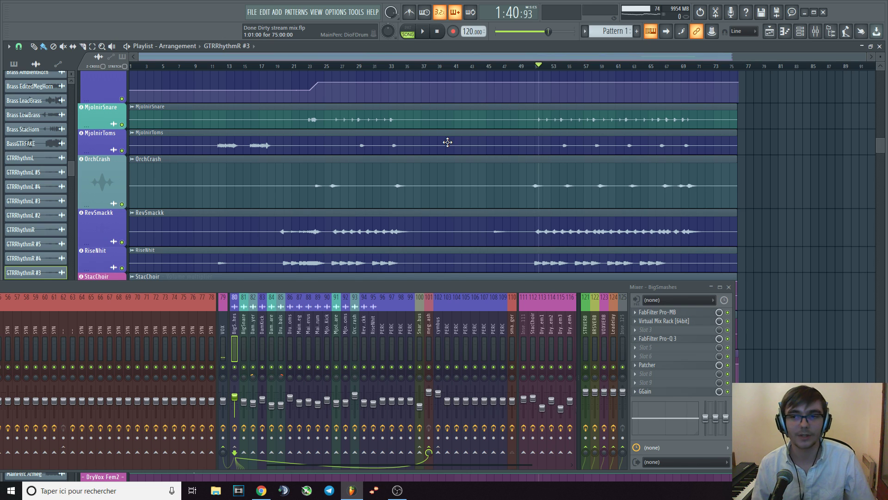
scroll(447, 142, down, 1)
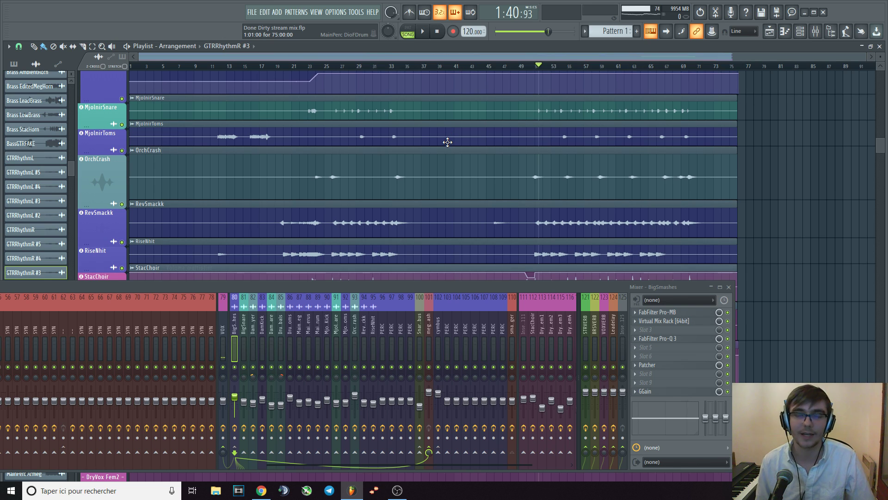
scroll(448, 142, down, 5)
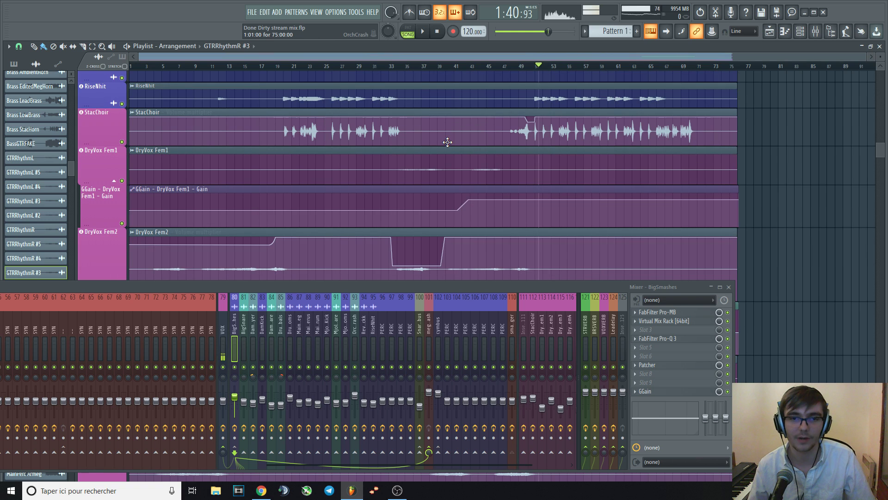
scroll(447, 142, up, 3)
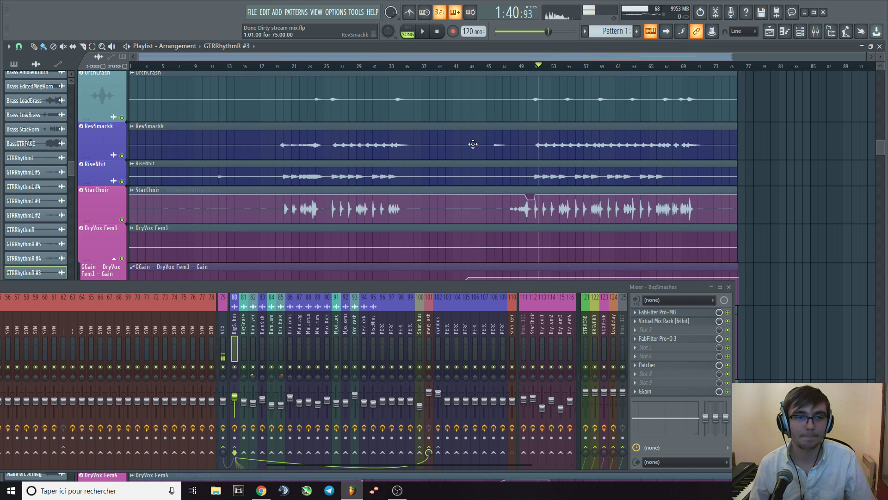
scroll(473, 143, down, 5)
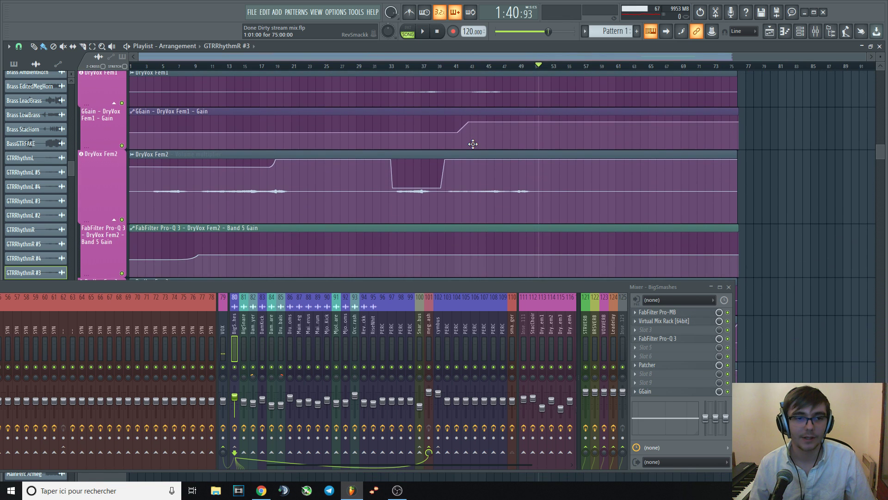
scroll(473, 143, down, 4)
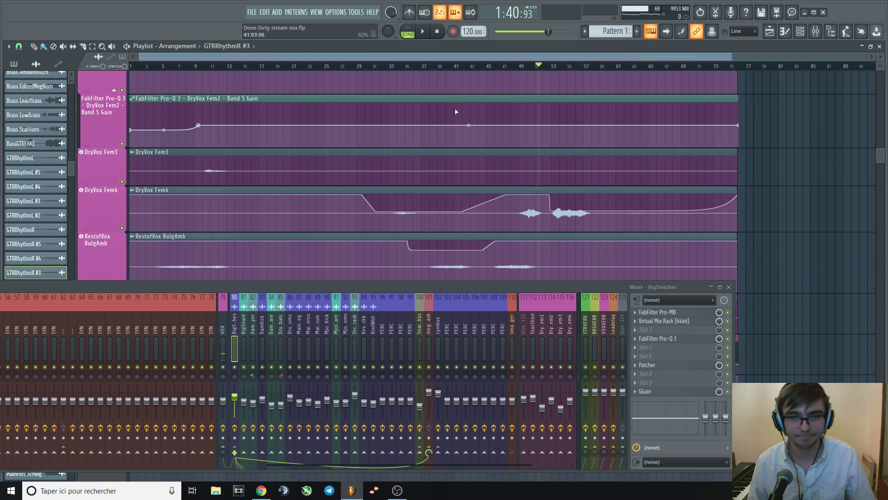
key(space)
key(space)
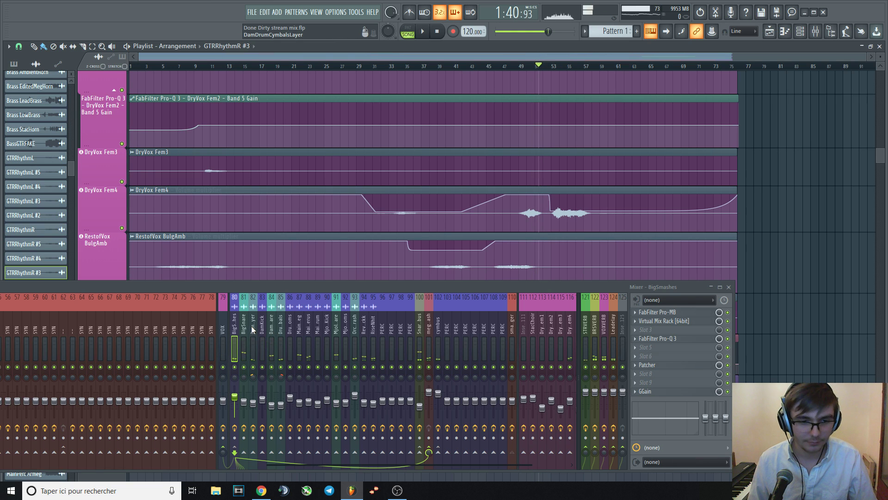
- Solo BigSnare together with DamSnare and MjolnirSnare and play them from about bar 51
click(250, 326)
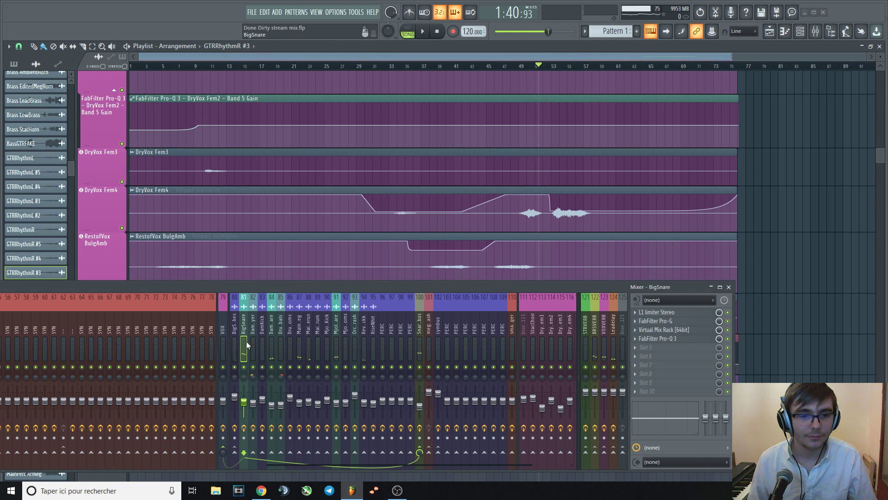
right_click(245, 367)
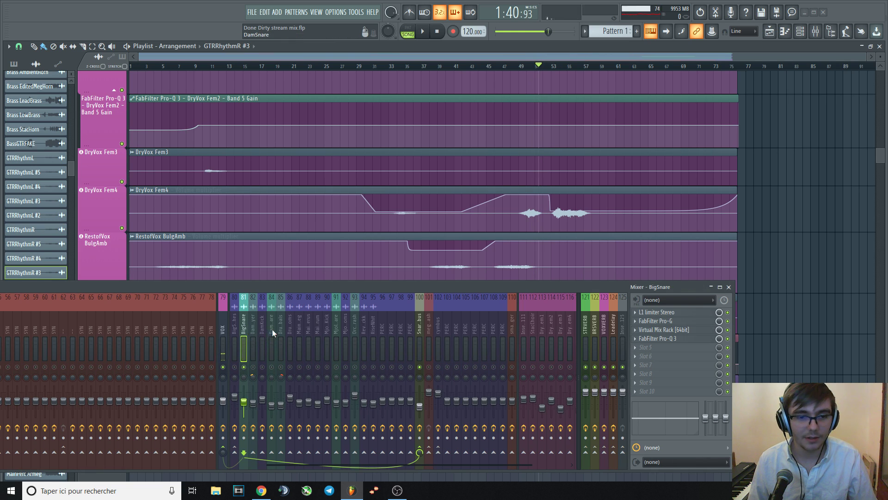
click(271, 367)
click(336, 367)
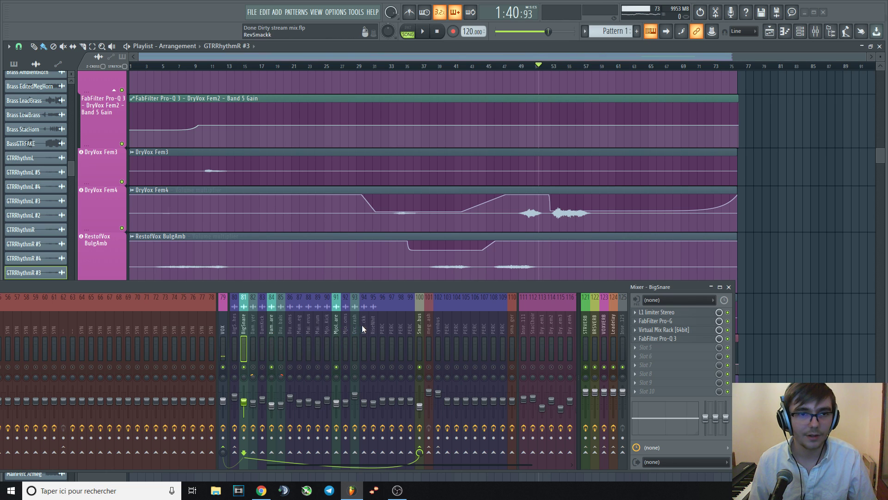
key(space)
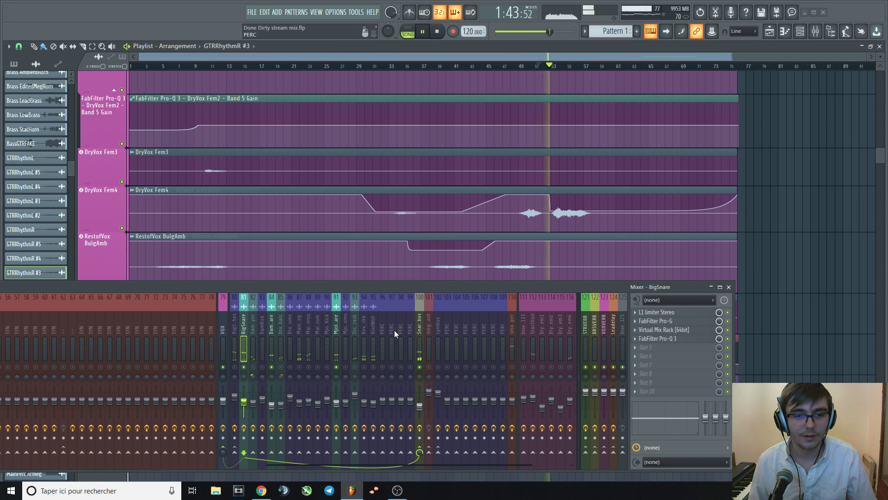
- Play the soloed snares from about bar 20 and bar 26, adding MjolnirKick to the audible tracks
click(283, 65)
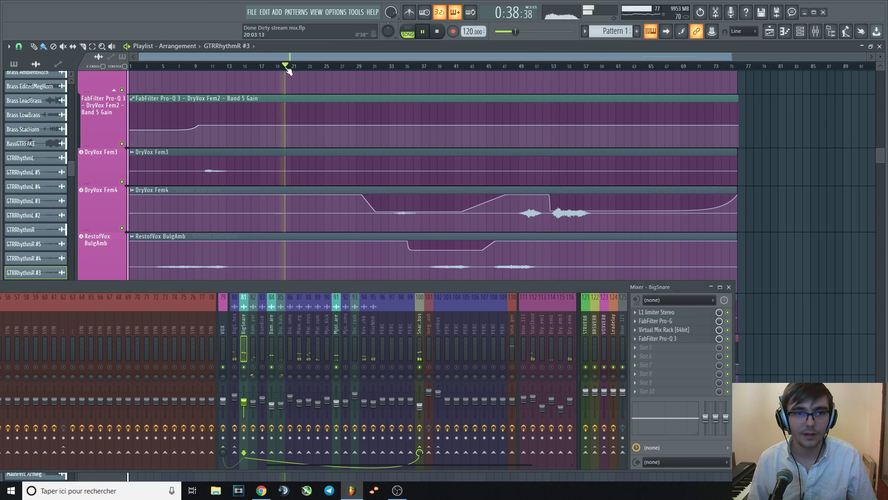
scroll(319, 147, up, 4)
click(328, 67)
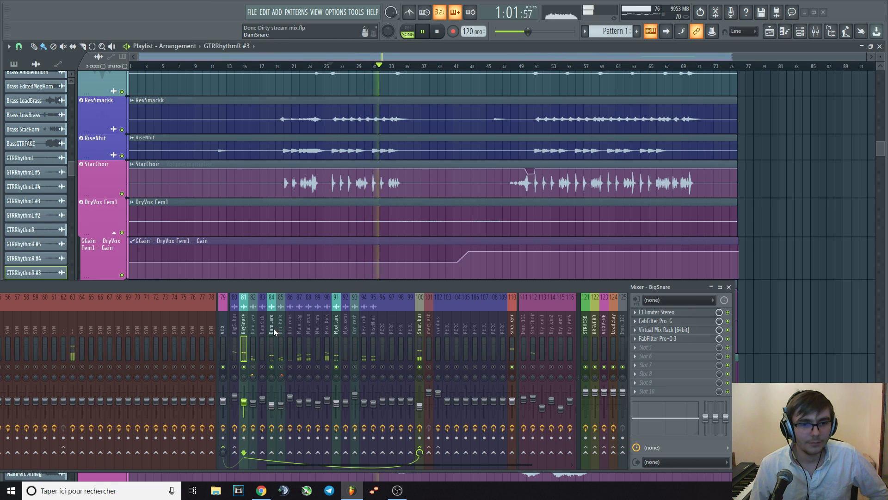
key(space)
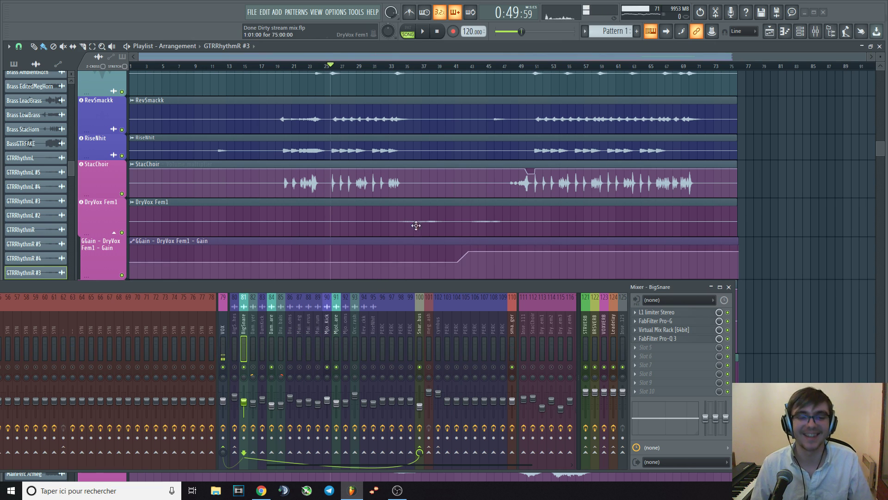
key(space)
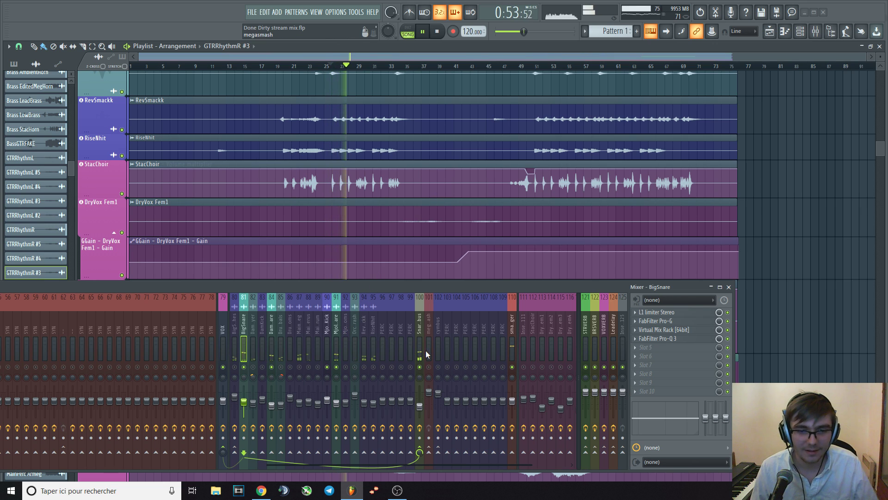
key(space)
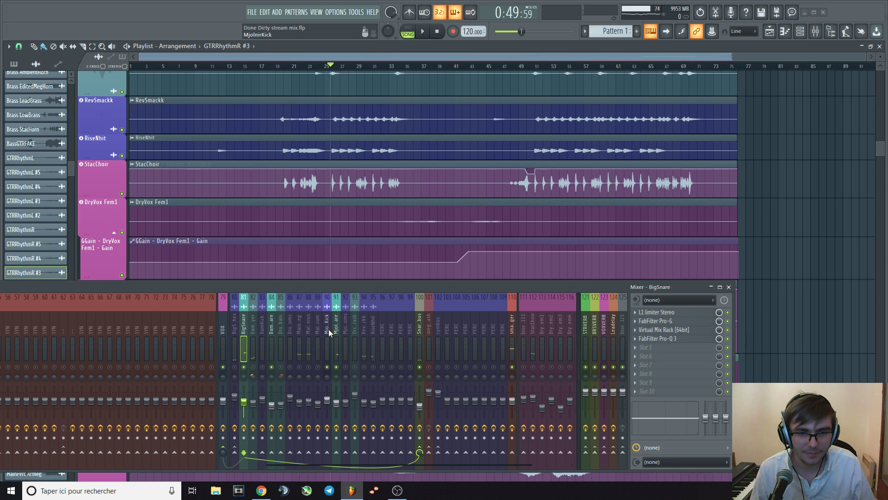
- Restore all mixer tracks and play the full mix briefly from about bar 26
key(space)
key(space)
key(space)
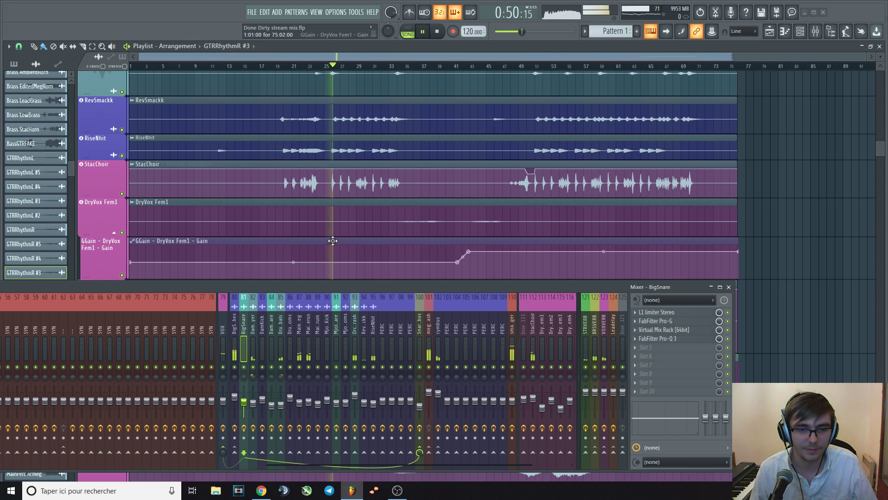
scroll(328, 191, up, 2)
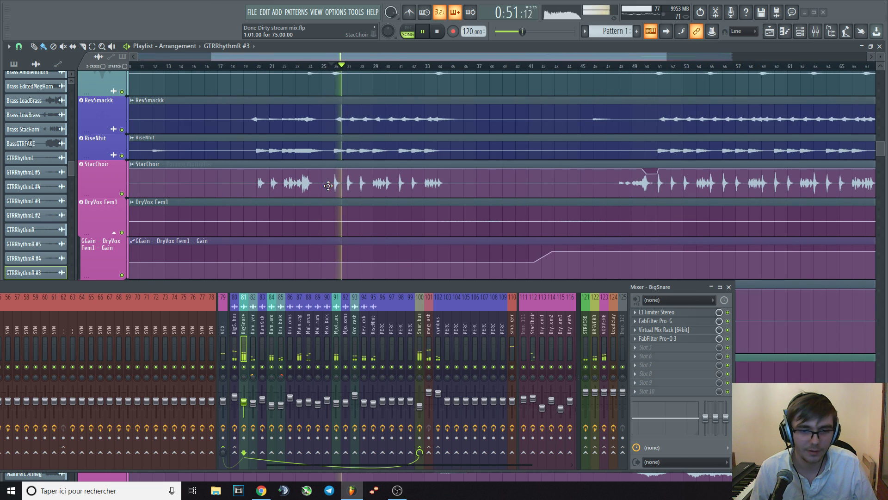
key(space)
- Solo MjolnirSnare with DamSnare and BigSnare and listen to the three snares from about bar 26
right_click(337, 367)
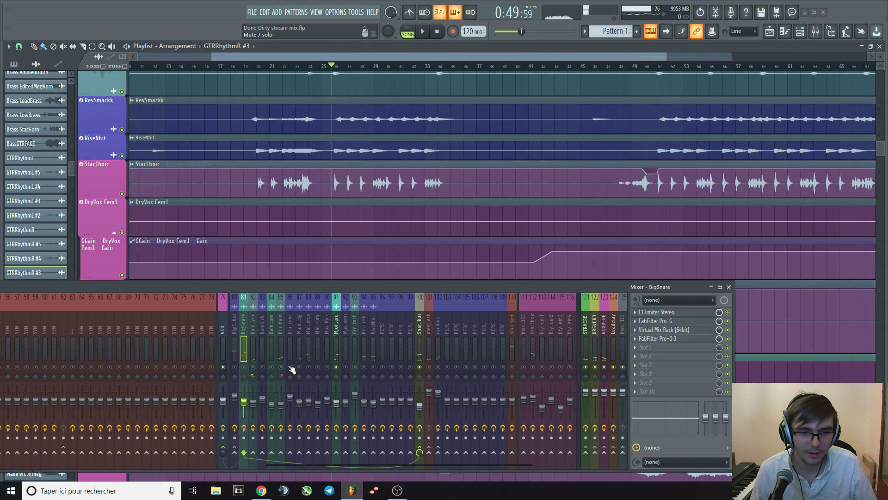
click(244, 367)
key(space)
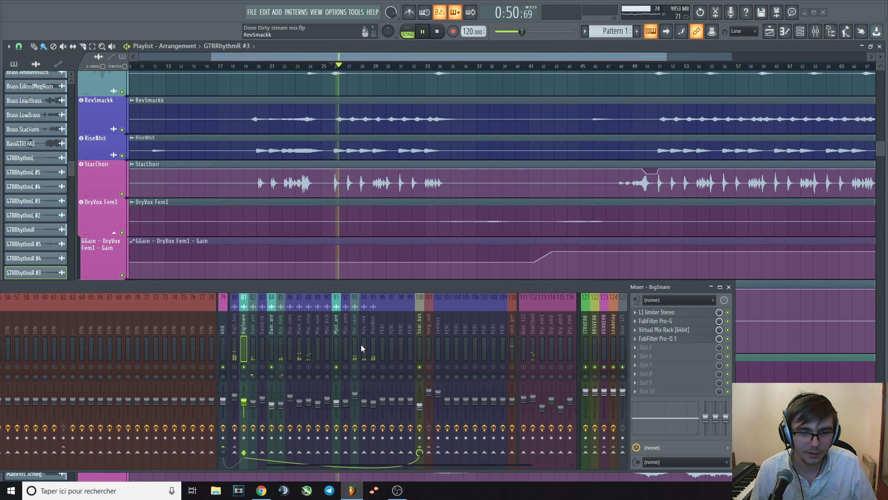
key(space)
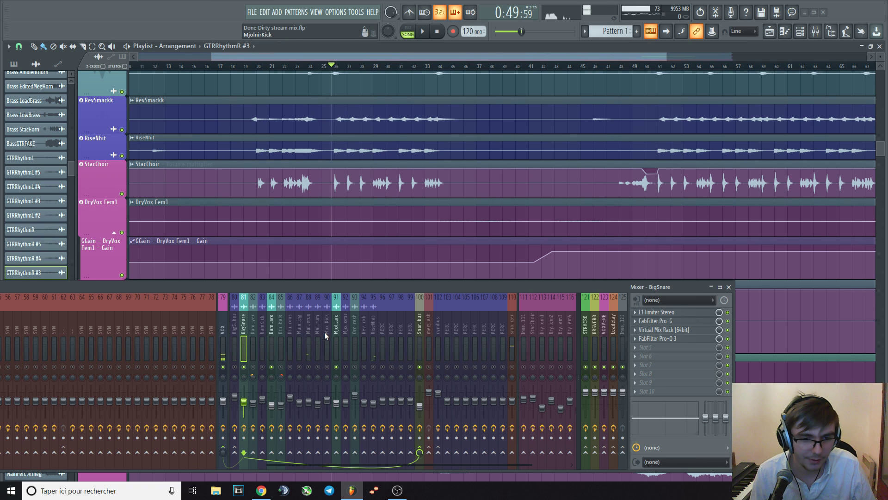
- Change the colour of the BigSnare mixer track to a muted yellow
right_click(245, 330)
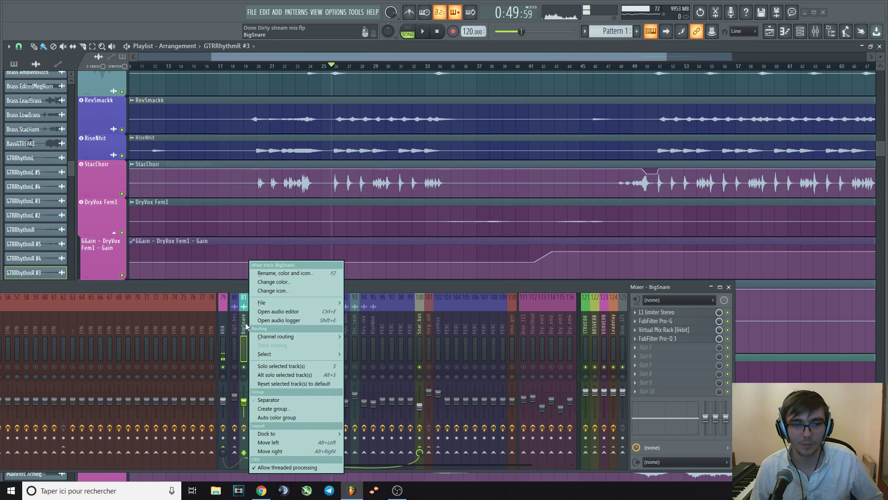
click(279, 273)
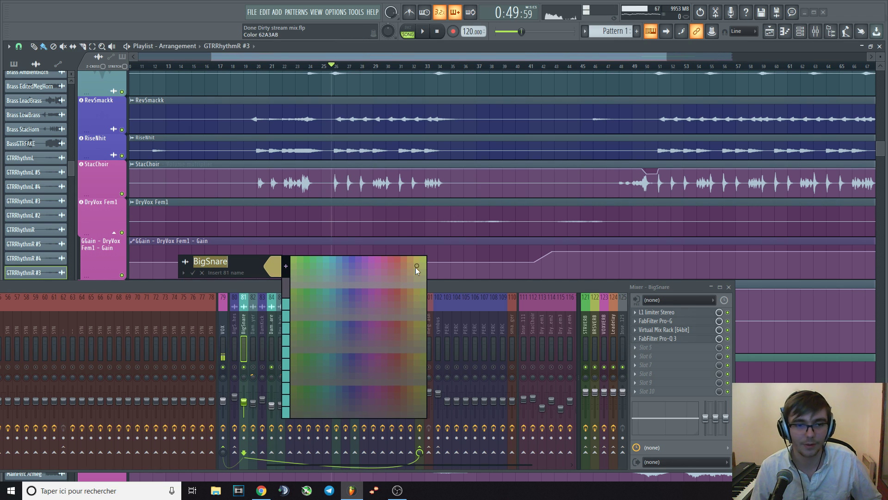
click(416, 267)
key(Return)
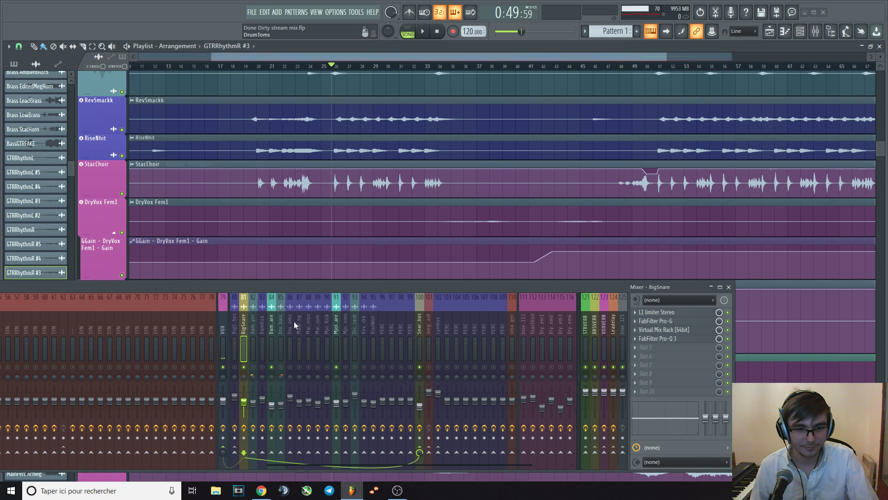
- Give the DamSnare mixer track the same yellow colour as BigSnare
right_click(272, 326)
click(291, 272)
click(292, 268)
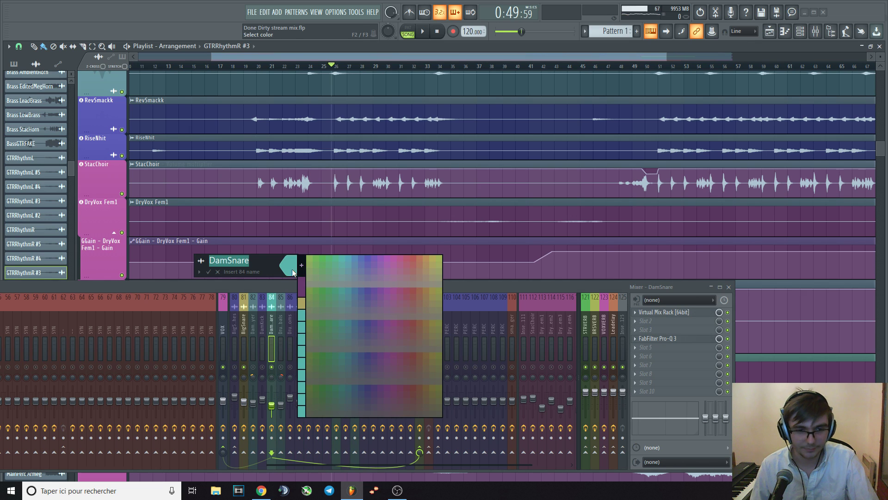
click(299, 301)
key(Return)
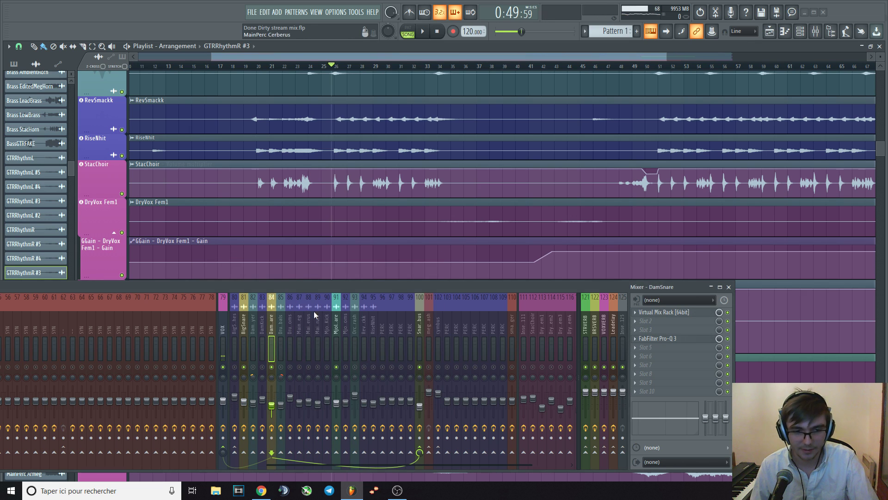
- Recolour the MjolnirSnare mixer track with the recently used yellow
right_click(336, 322)
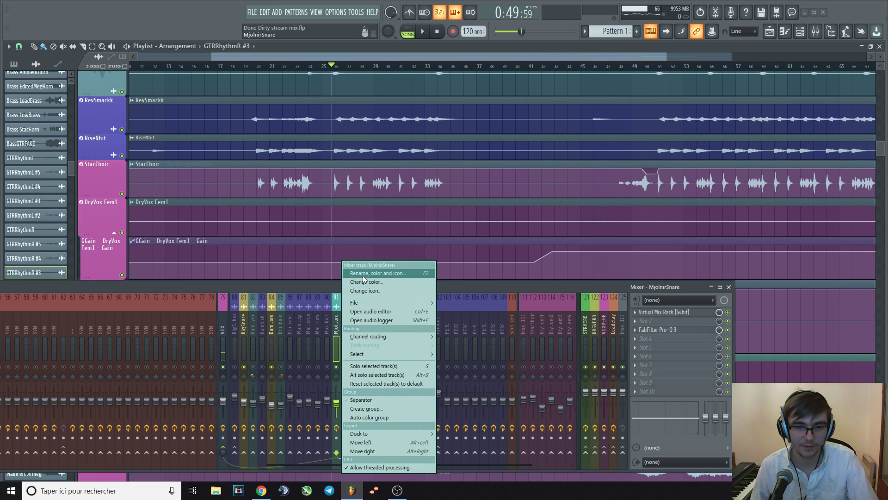
click(362, 275)
click(364, 277)
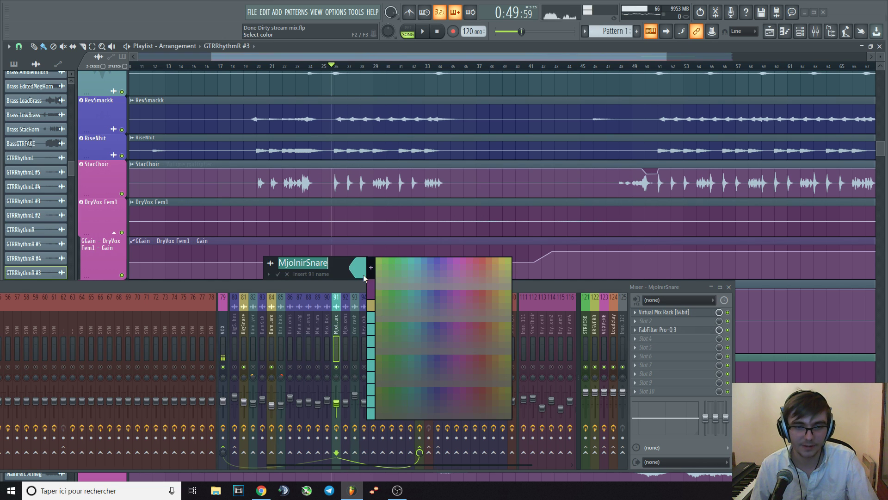
click(370, 307)
key(Return)
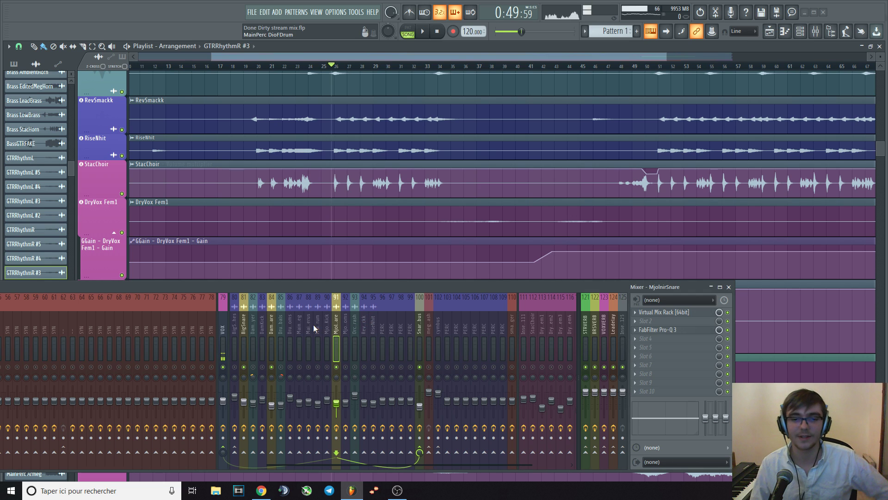
- Recolour the Snare bus mixer track yellow to match the three snare tracks
right_click(420, 323)
click(452, 281)
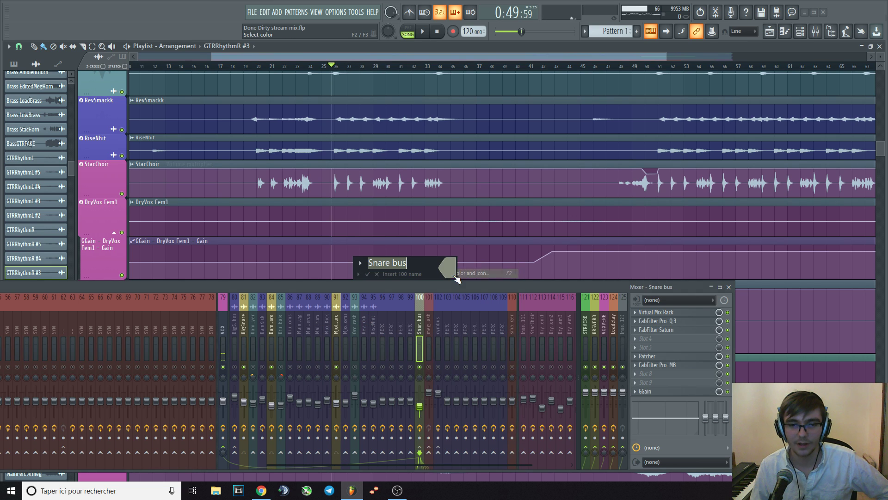
click(450, 267)
click(461, 303)
key(Return)
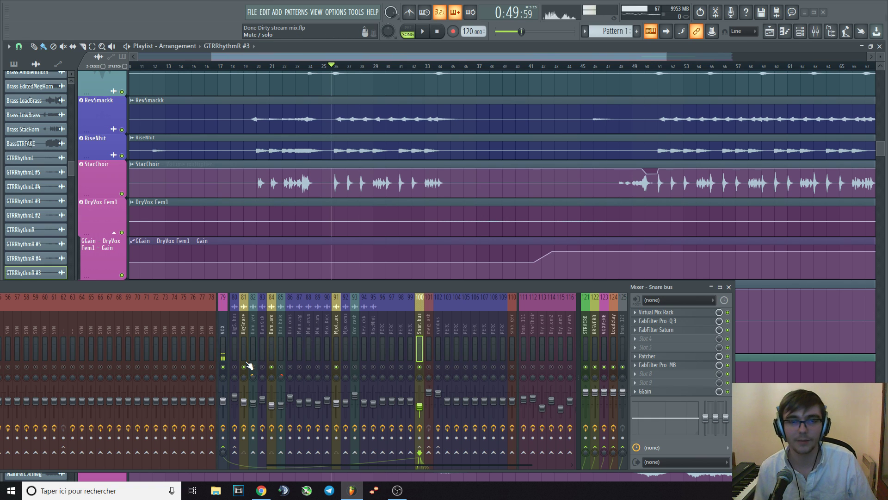
- Solo BigSnare and play it from about bar 26, comparing its sound with the track's effects enabled and bypassed
click(247, 326)
key(space)
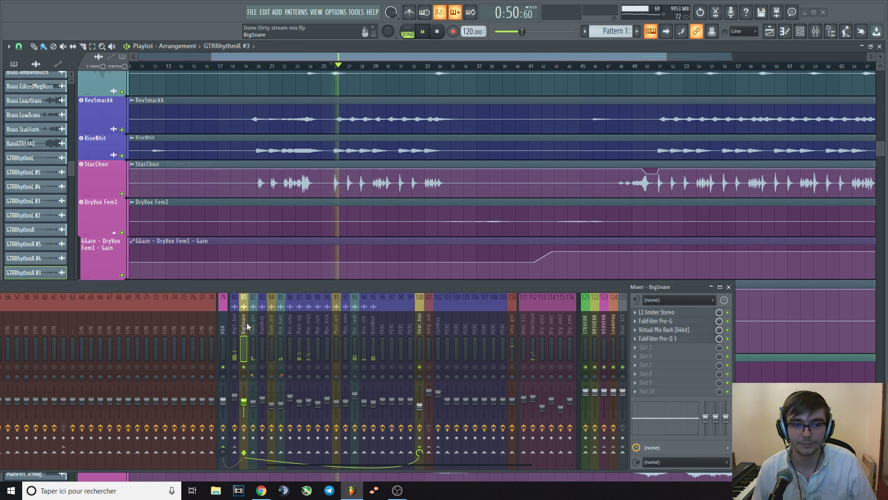
key(space)
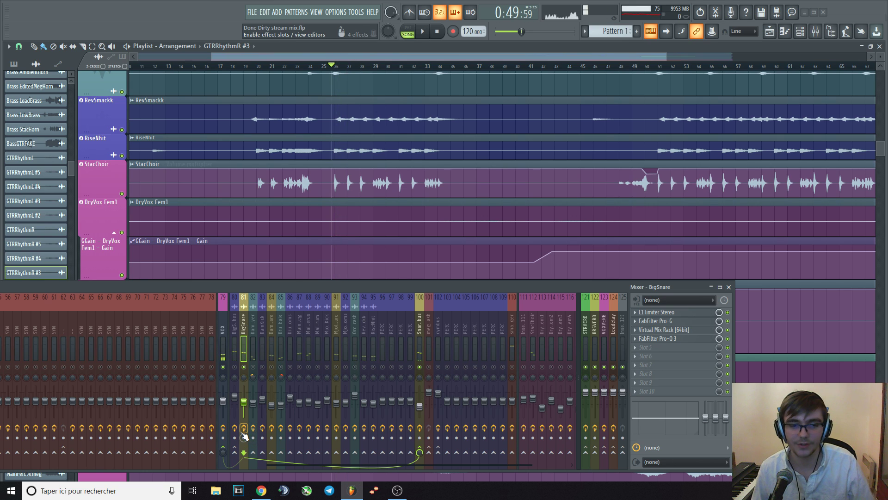
key(space)
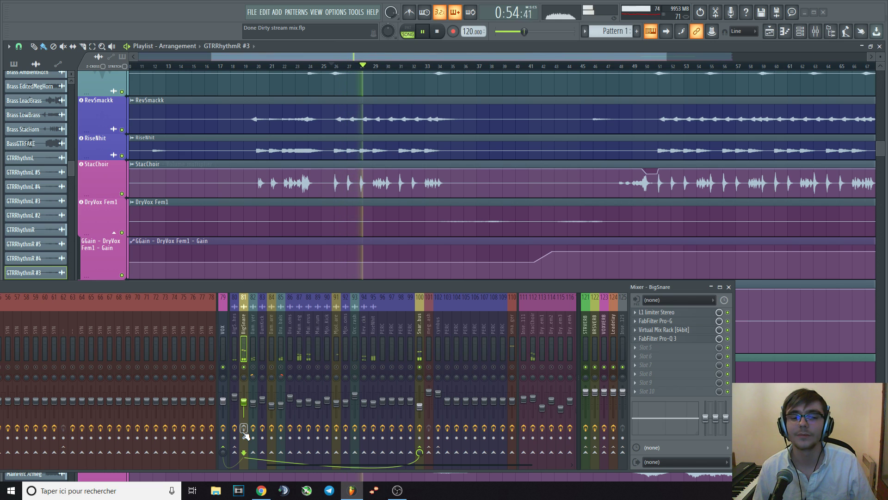
key(space)
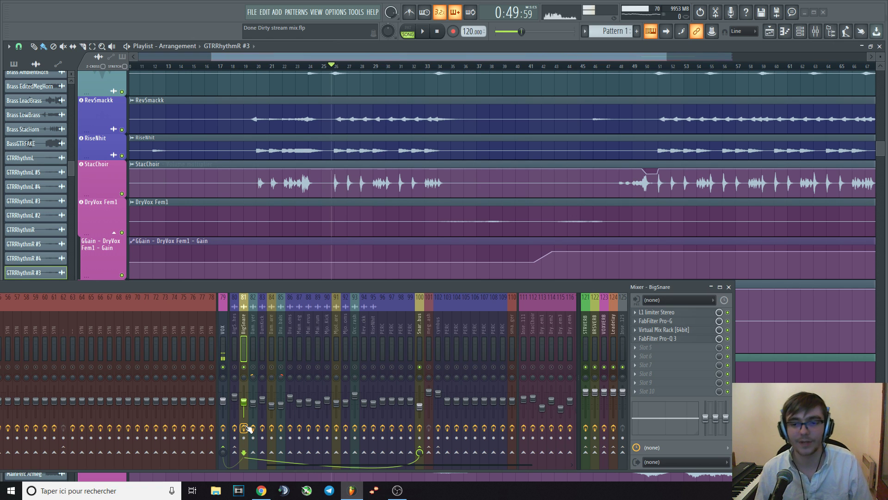
- Inspect the L1 limiter on BigSnare while playing the soloed track from about bar 26, and close the plugin
click(652, 313)
key(space)
drag(247, 284, 253, 324)
drag(150, 171, 154, 100)
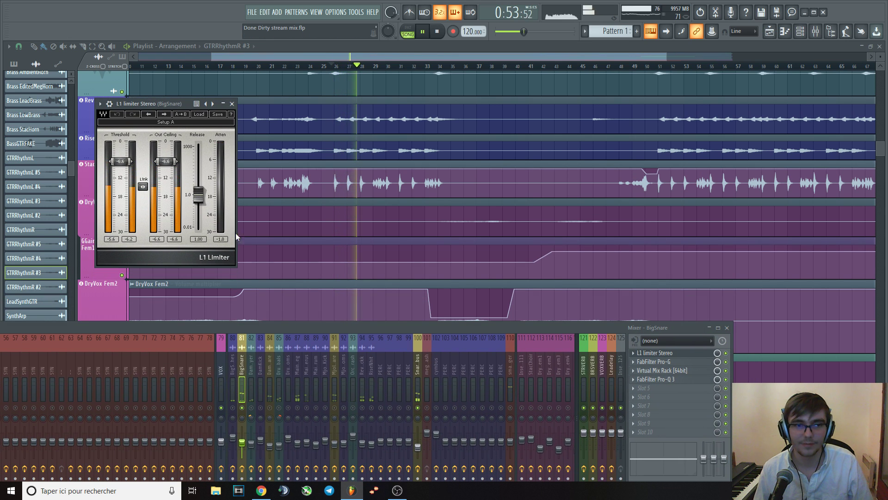
key(space)
drag(287, 325, 284, 279)
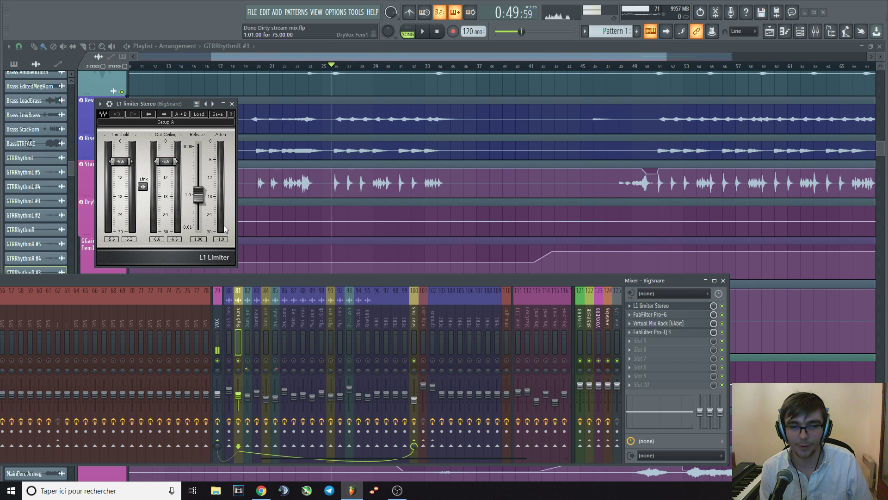
key(space)
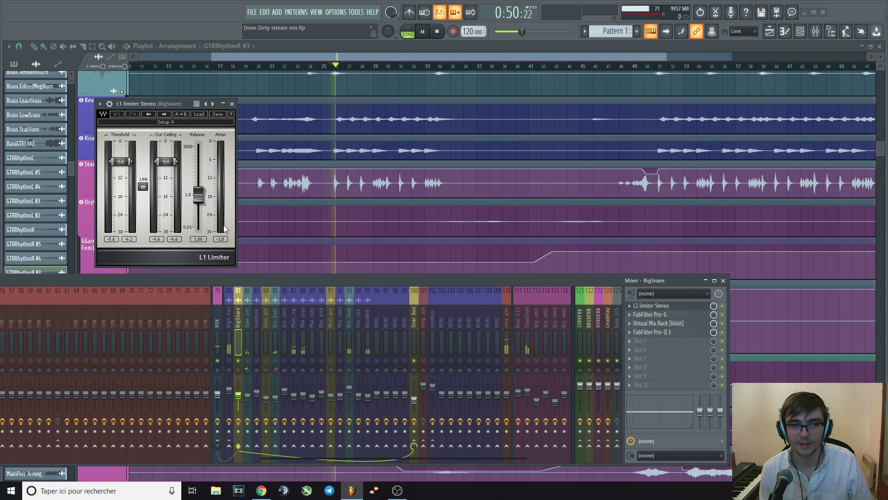
key(space)
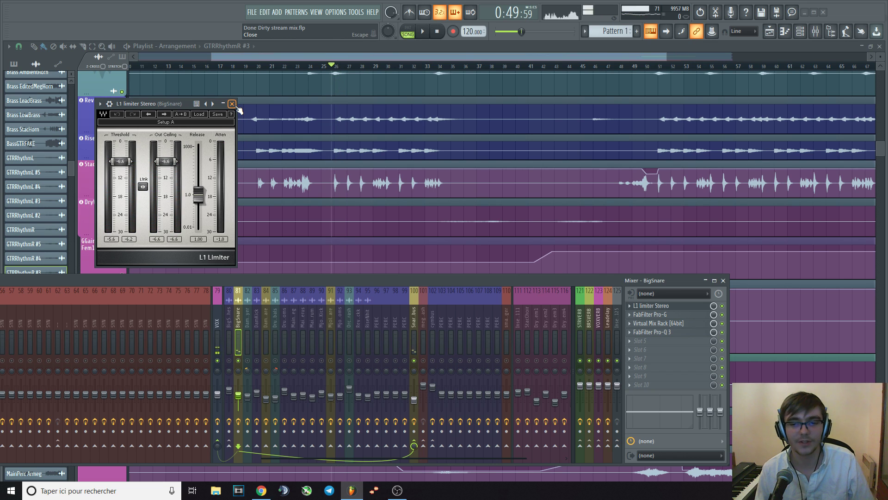
click(232, 104)
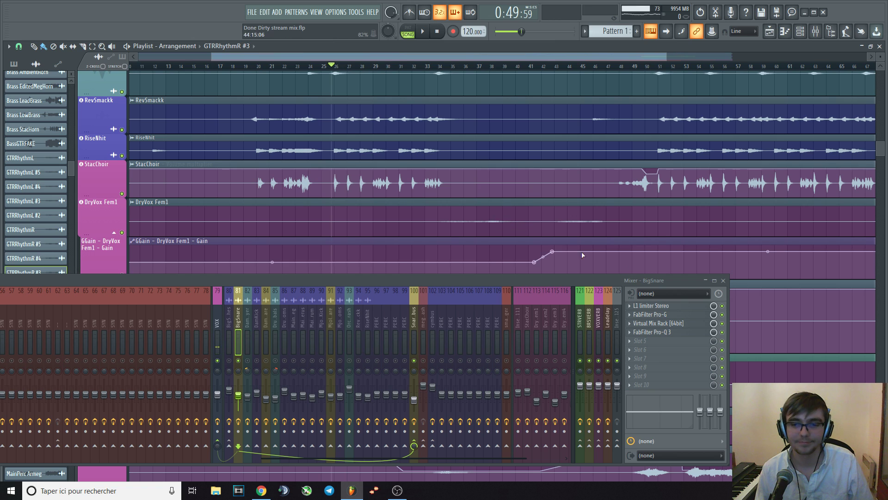
- Examine BigSnare's FabFilter Pro-G gate during playback, including its release setting, and close the plugin
click(650, 314)
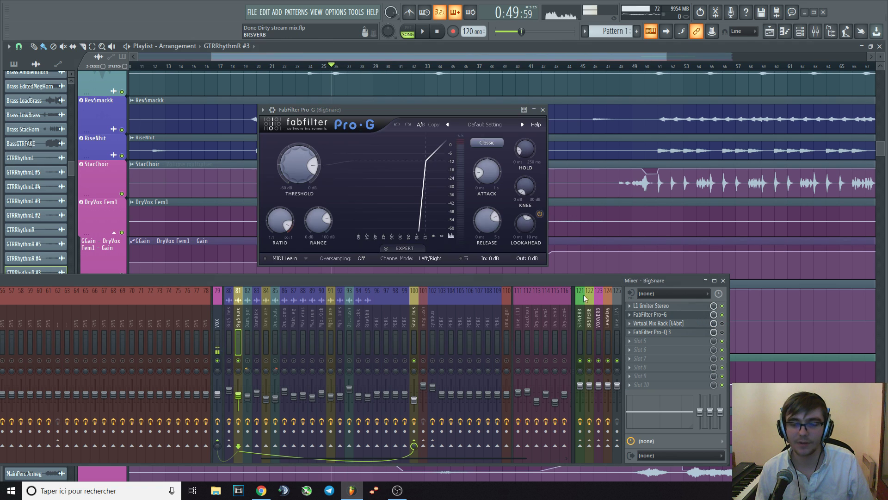
drag(507, 276, 524, 303)
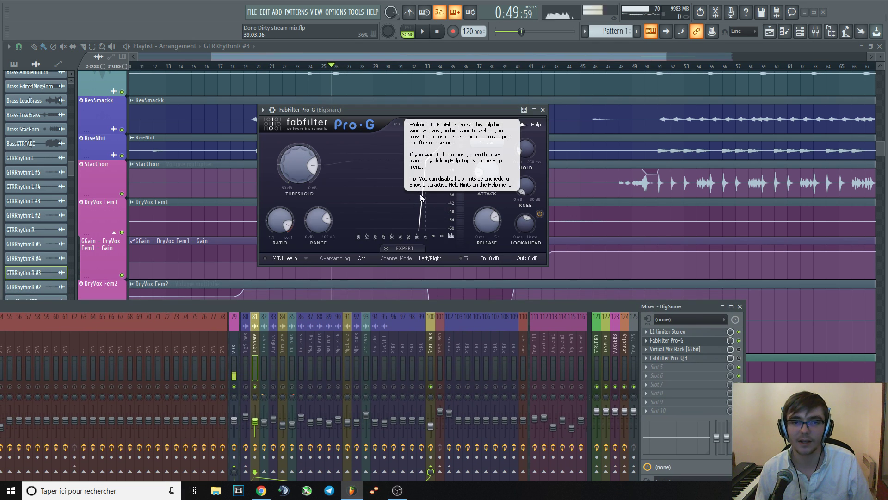
key(space)
drag(438, 110, 395, 113)
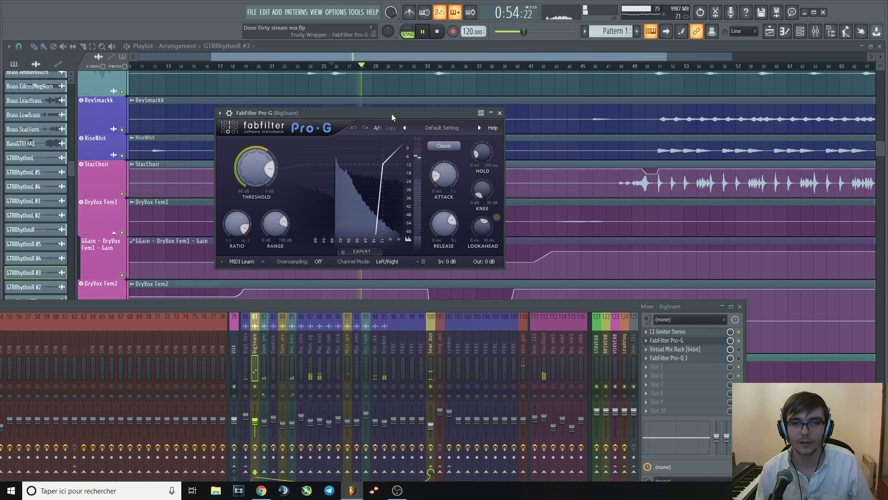
key(space)
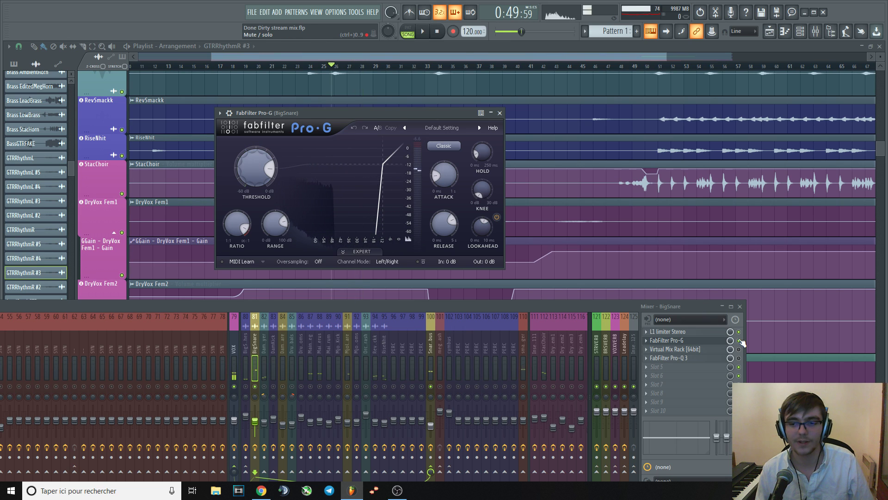
key(space)
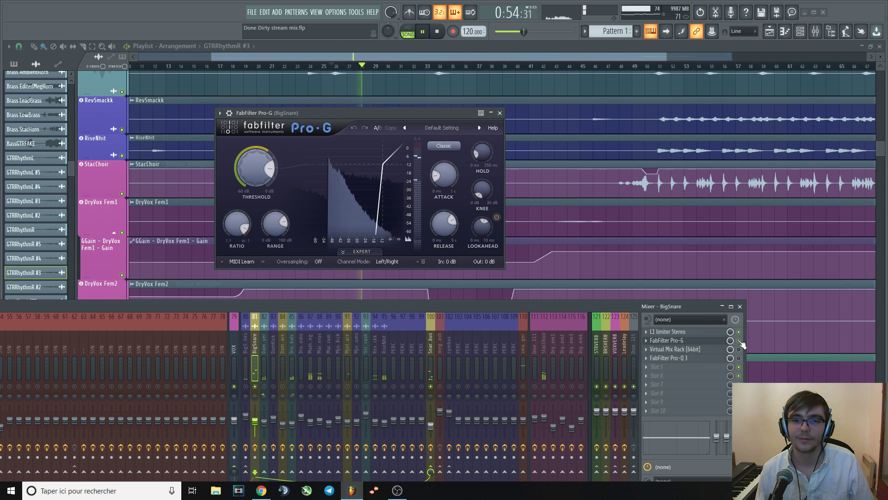
key(space)
mouse_move(448, 229)
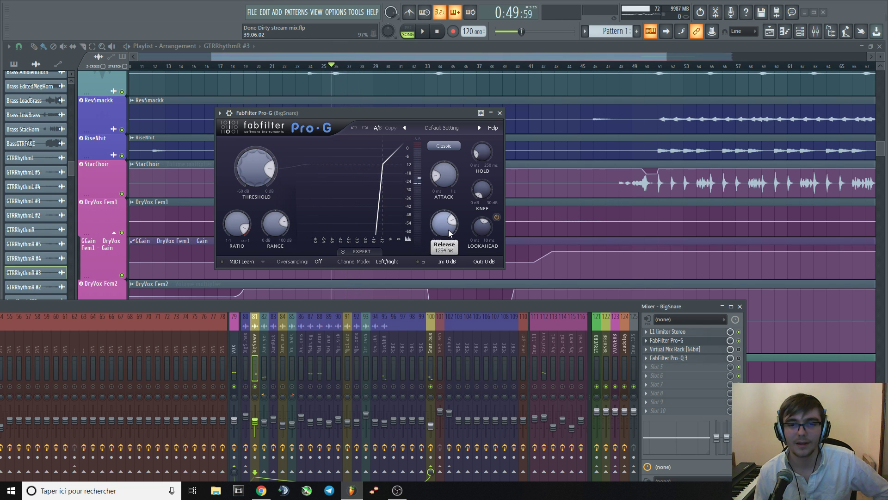
click(500, 113)
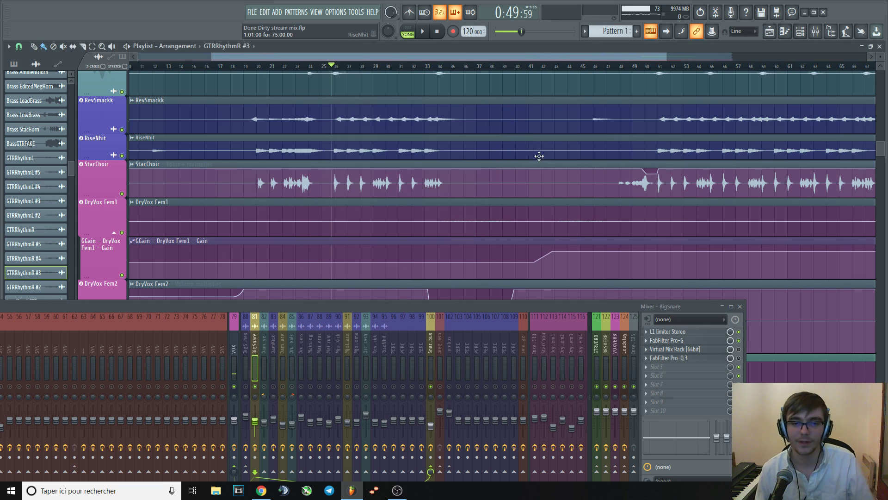
- Play BigSnare, re-enable its Virtual Mix Rack effect, and view the rack's Virtual Channel settings
key(space)
key(space)
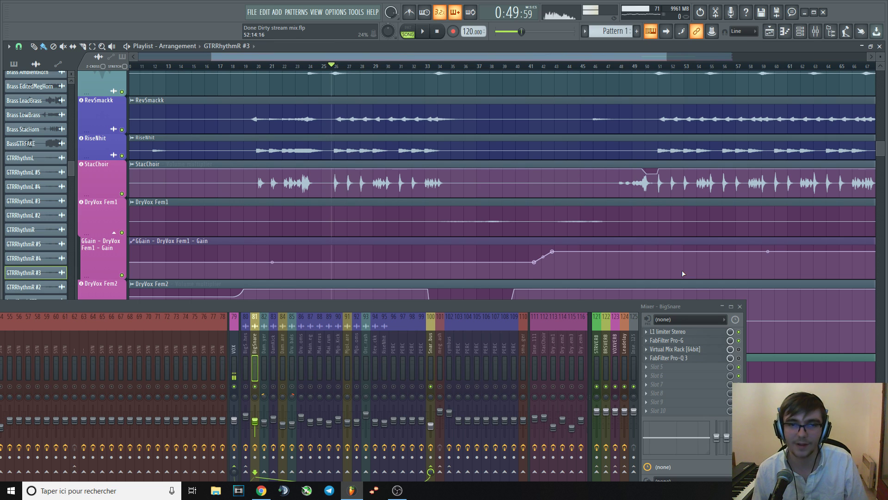
click(739, 349)
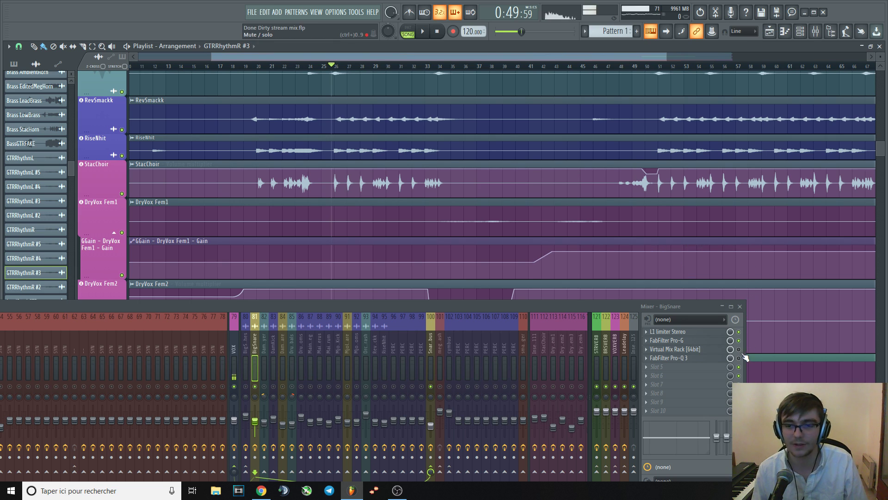
click(703, 351)
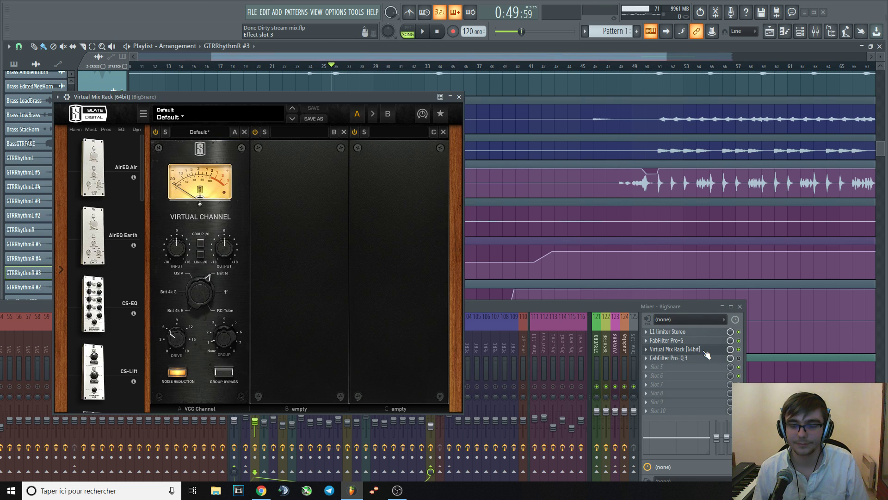
click(462, 98)
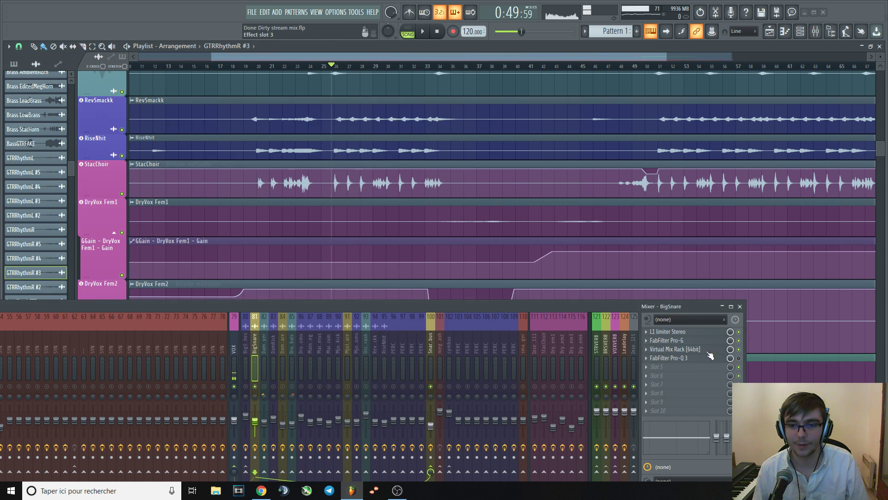
- Open BigSnare's FabFilter Pro-Q 3 and play the track to compare the EQ bypassed and enabled
click(708, 359)
key(space)
drag(498, 309, 481, 346)
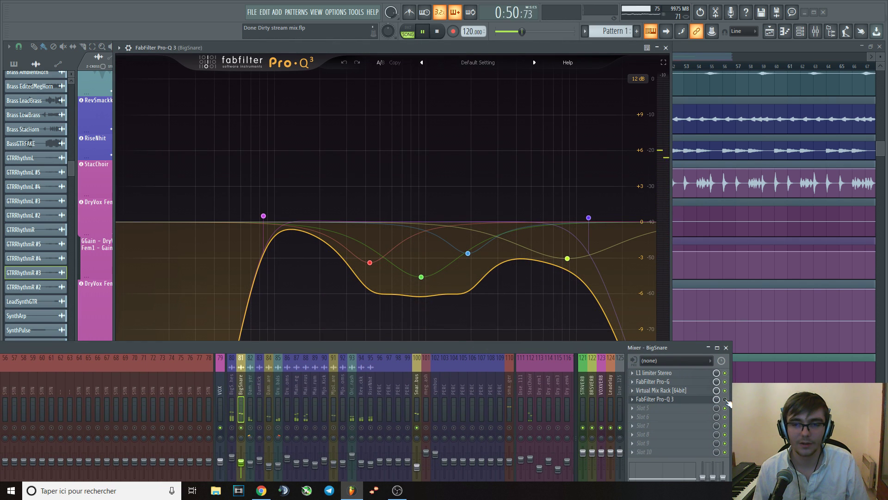
key(space)
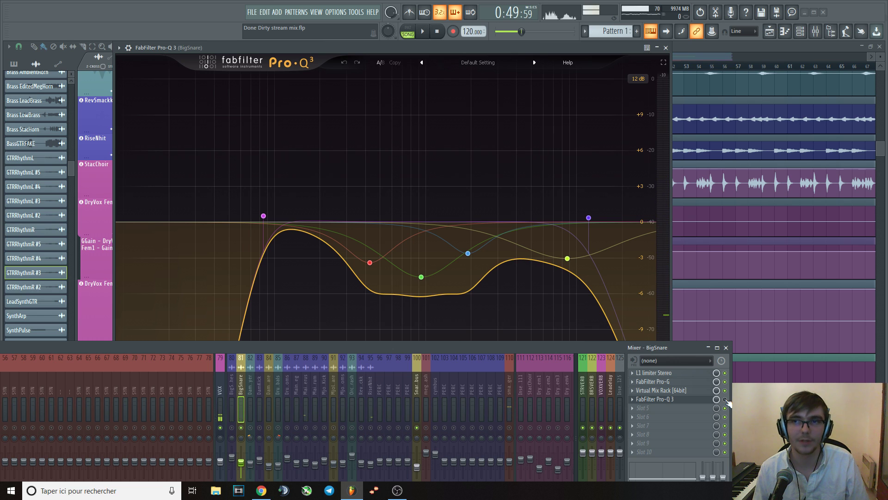
key(space)
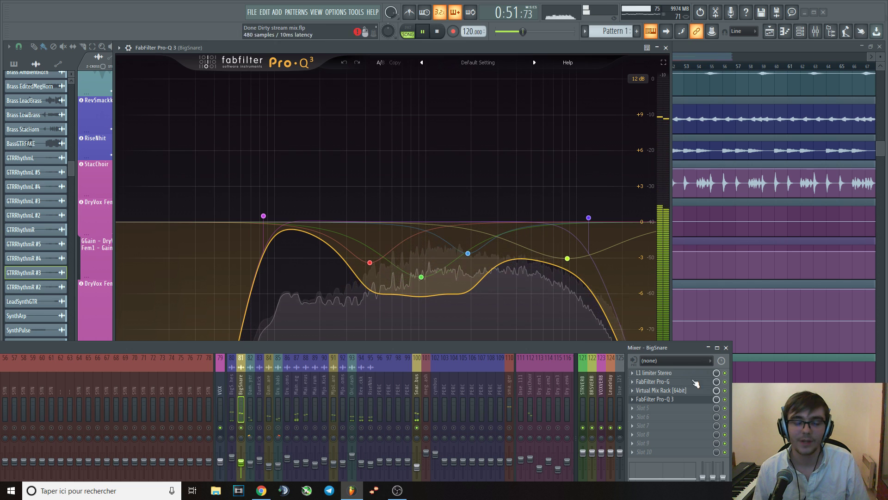
key(space)
- Check the EQ bands on BigSnare, replay the track with the curve applied, and close Pro-Q 3
mouse_move(272, 221)
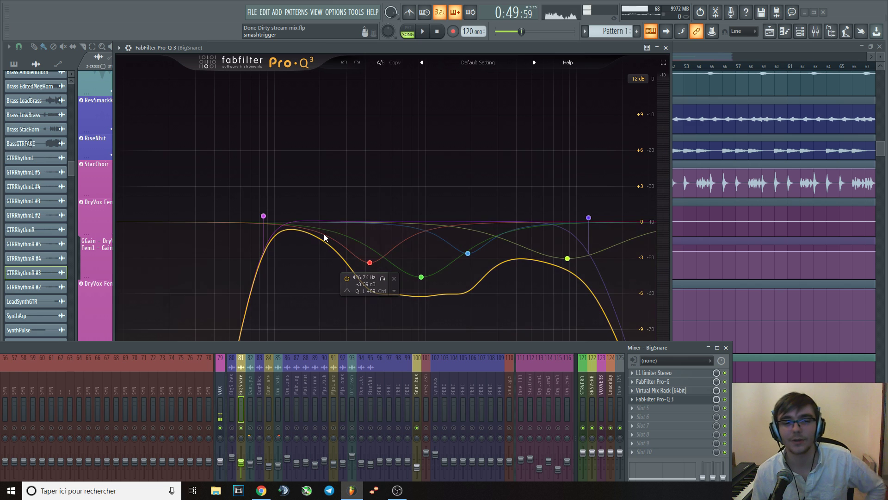
key(space)
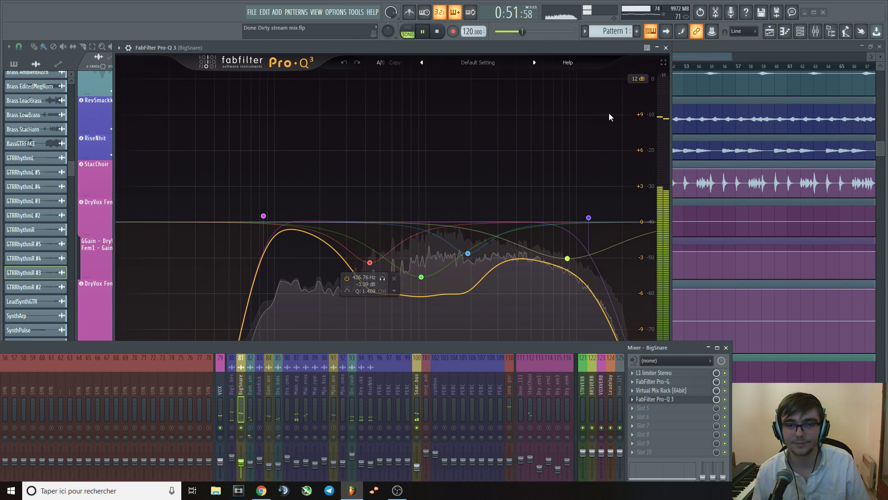
key(space)
click(665, 49)
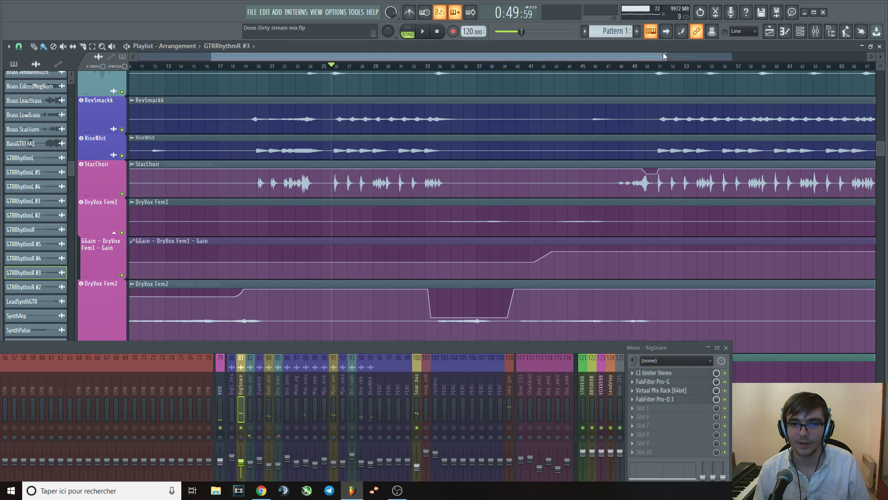
- Solo the DamSnare mixer track, start a short playback, and move the mixer so its effect slots are in view
click(272, 430)
key(space)
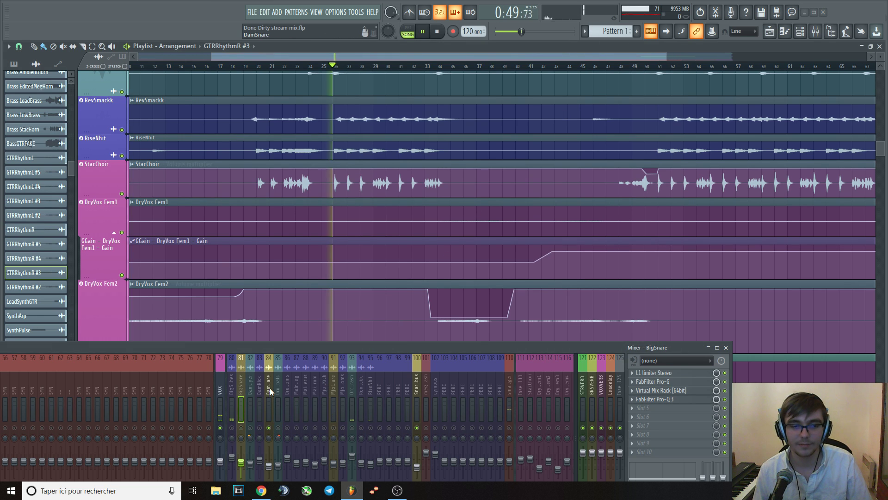
key(space)
drag(400, 348, 416, 247)
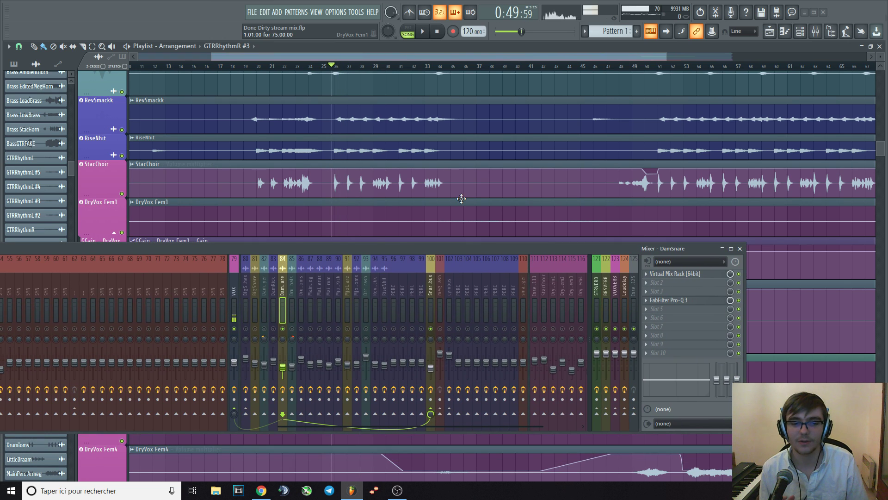
- Inspect DamSnare's FabFilter Pro-Q 3 curve during playback, and view its Virtual Mix Rack settings
key(space)
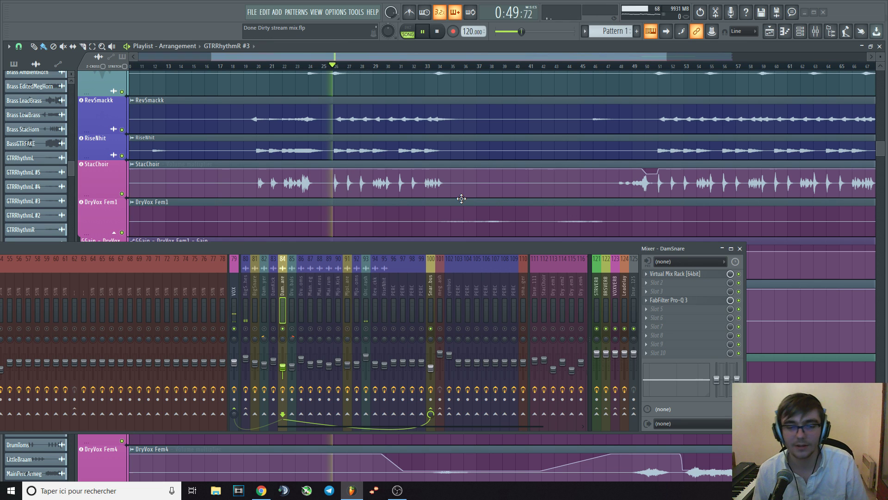
click(688, 299)
drag(570, 254, 549, 329)
key(space)
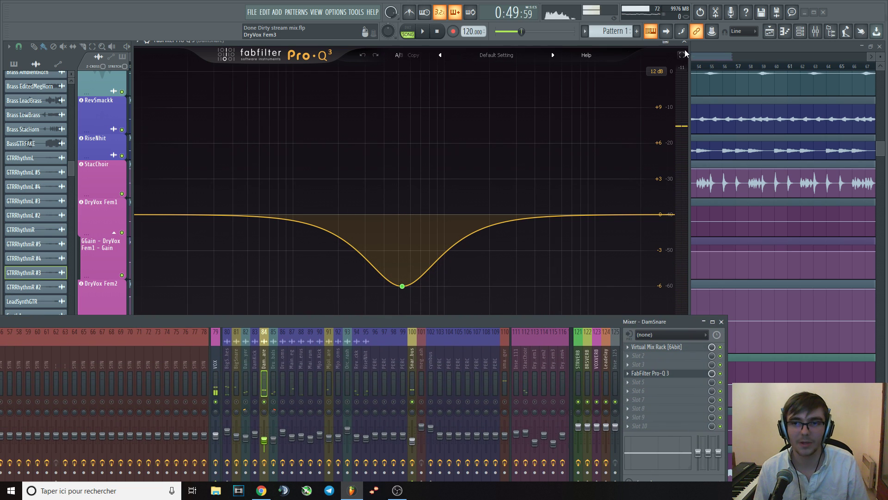
click(684, 41)
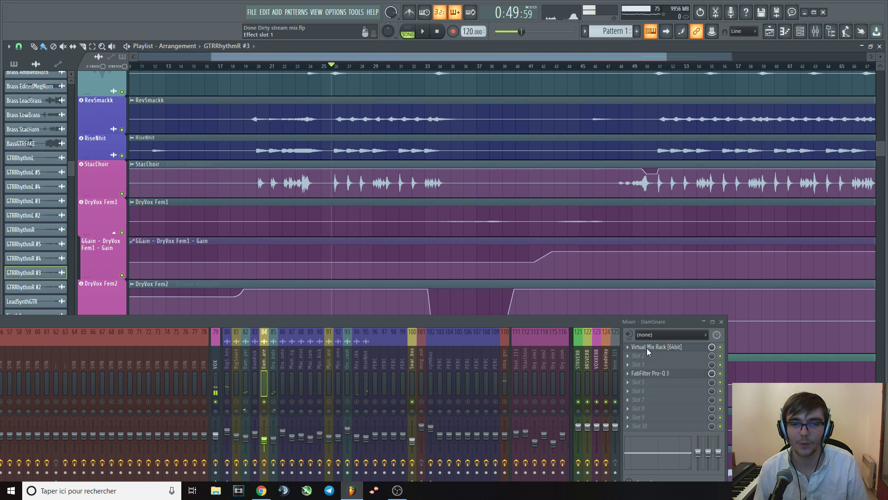
click(649, 347)
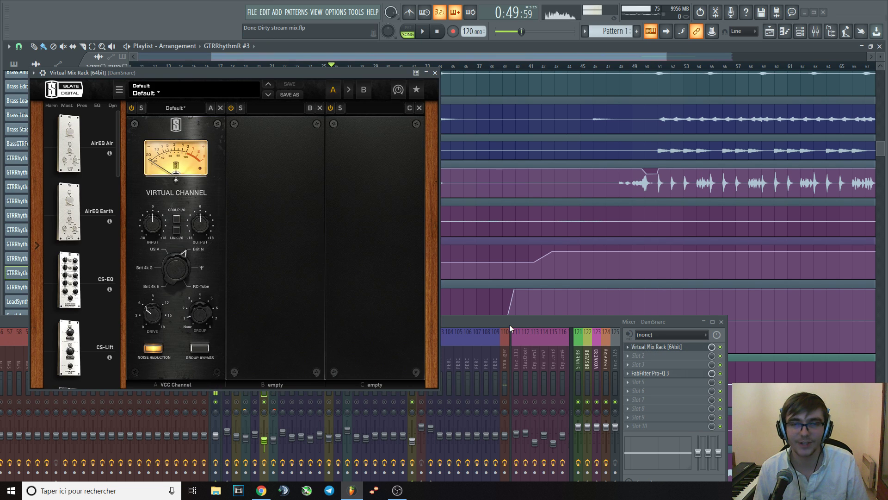
click(435, 73)
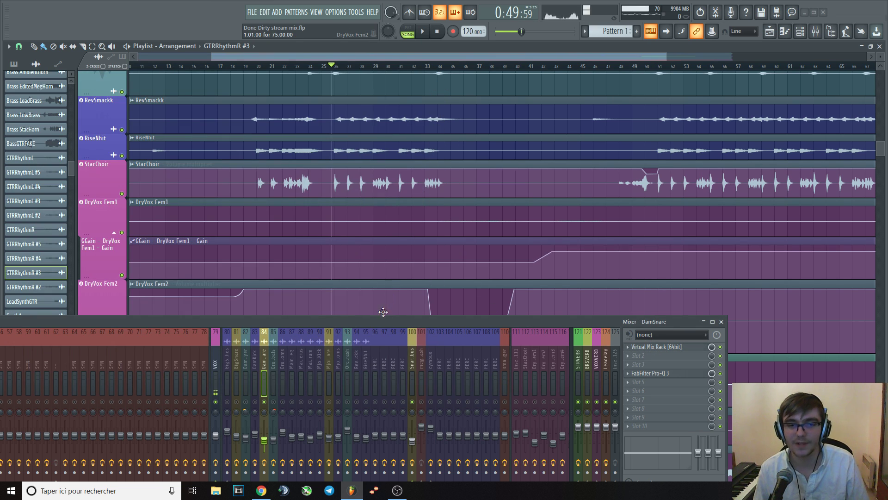
- Play DamSnare again from about bar 26 with its effects enabled
drag(382, 321, 390, 280)
key(space)
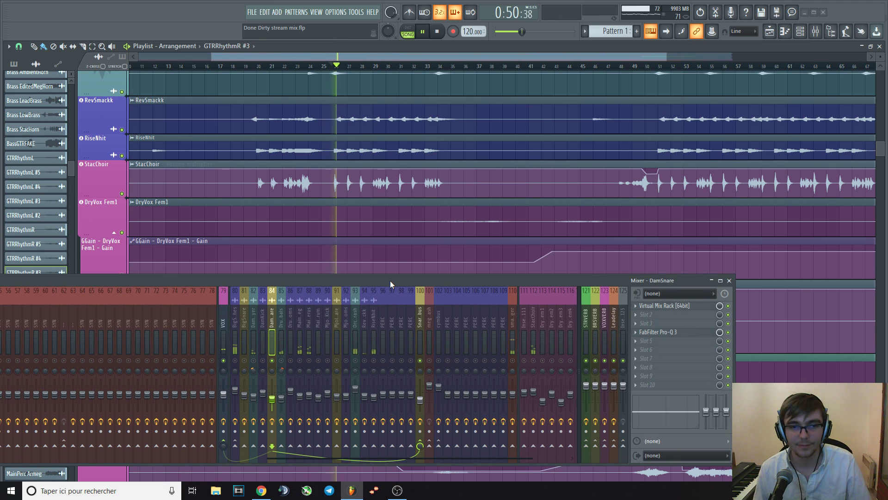
key(space)
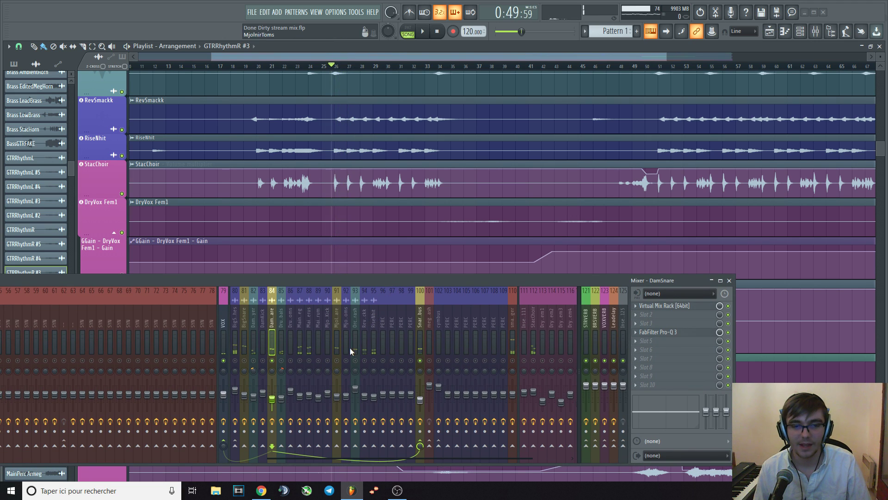
- Select MjolnirSnare, audition it from about bar 26 while inspecting its FabFilter Pro-Q 3, and close the EQ
click(337, 321)
key(space)
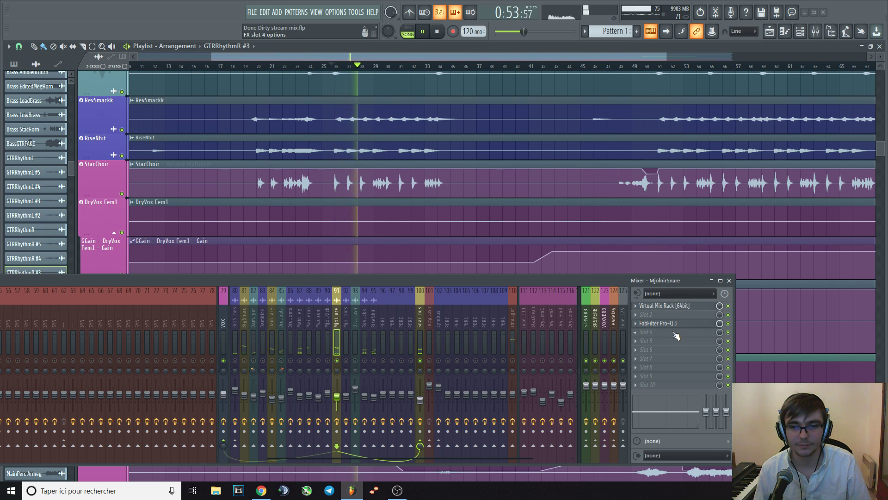
click(659, 323)
key(space)
key(space)
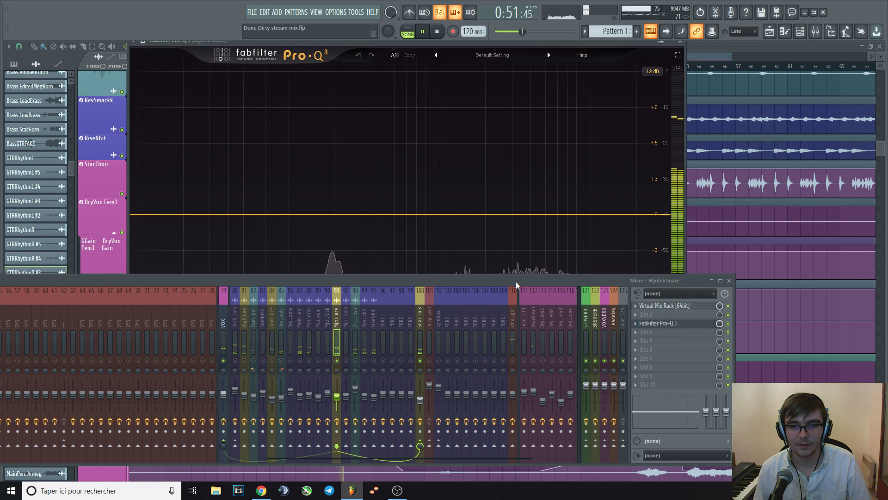
key(space)
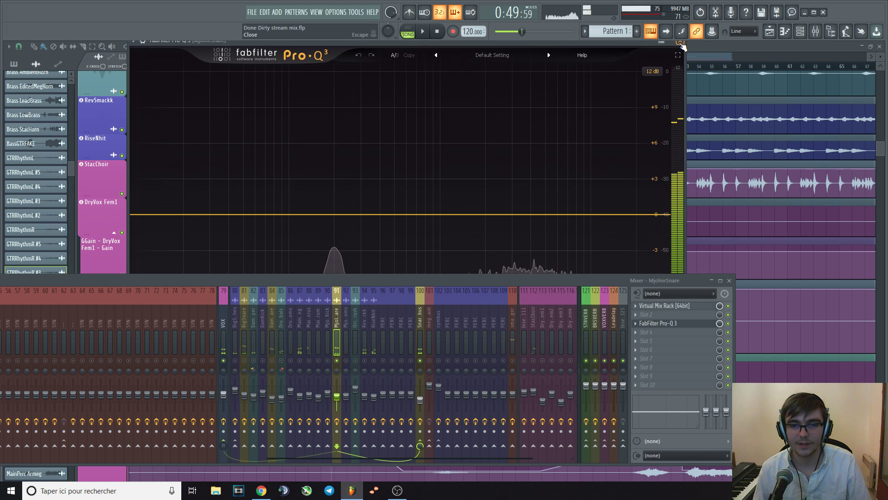
click(682, 44)
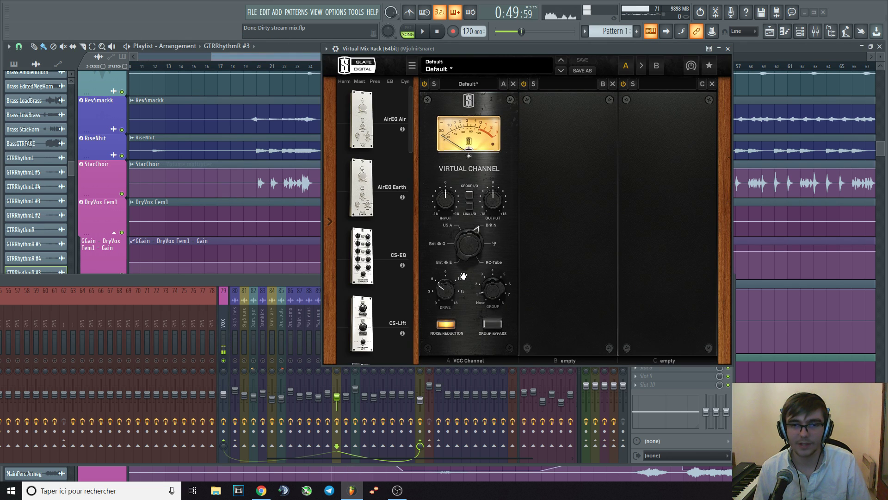
- Close MjolnirSnare's Virtual Mix Rack and play the track briefly from about bar 26
click(728, 49)
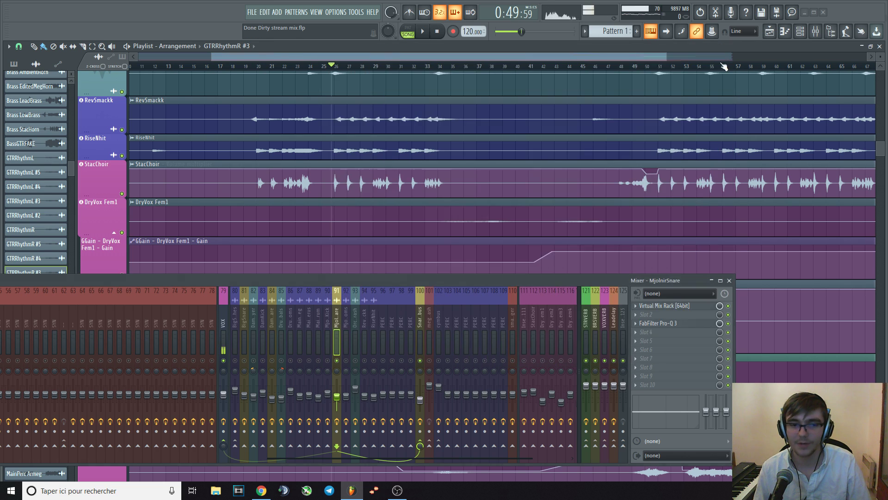
key(space)
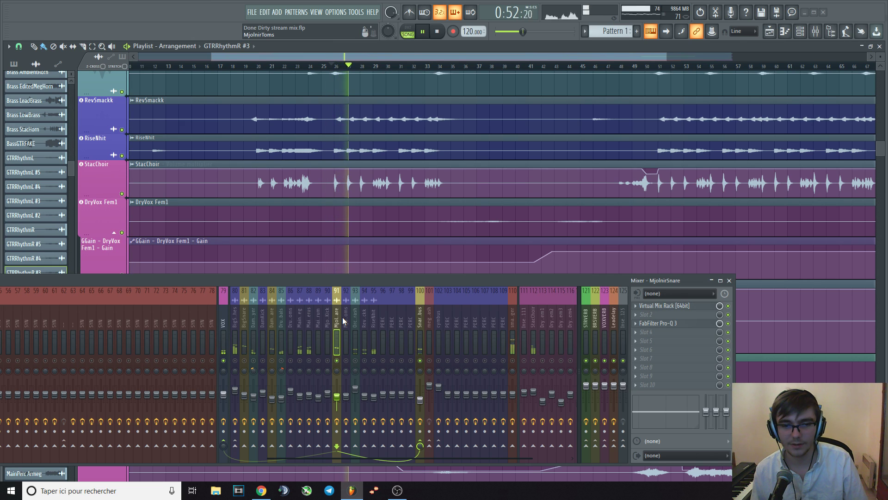
key(space)
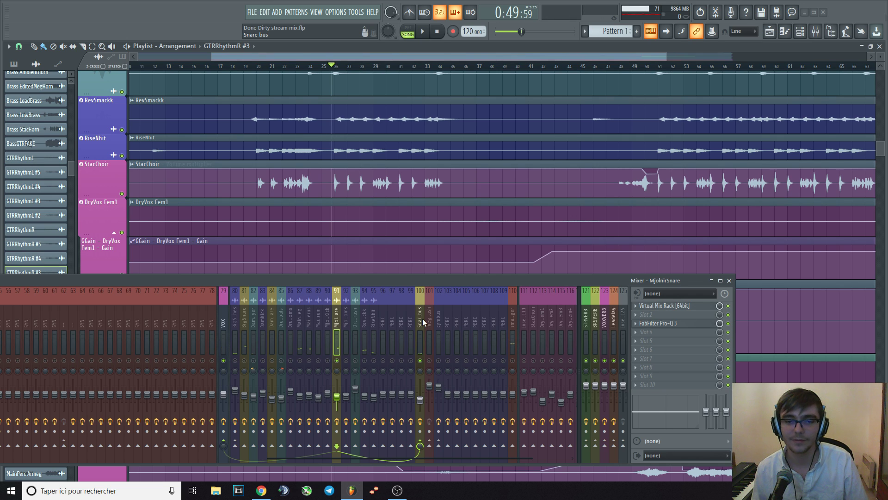
- Select the Snare bus, enable BigSnare and DamSnare alongside MjolnirSnare, and audition all three together from about bar 26
click(422, 321)
key(space)
key(space)
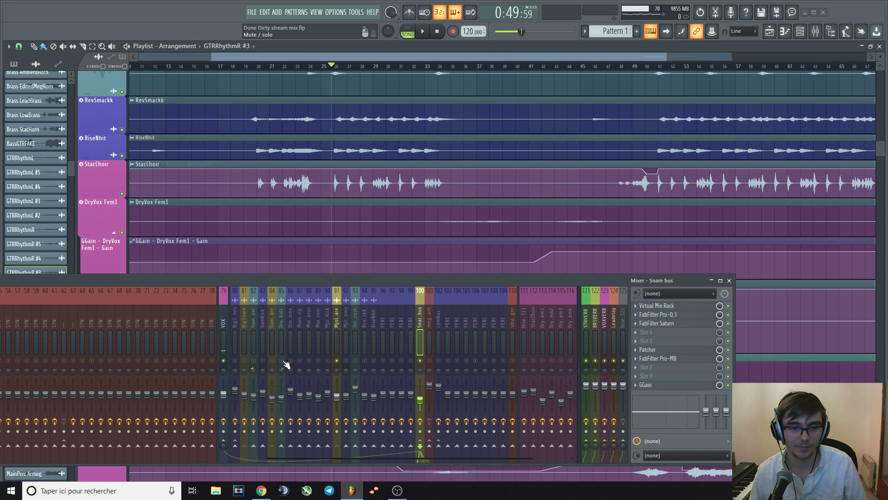
click(244, 361)
key(space)
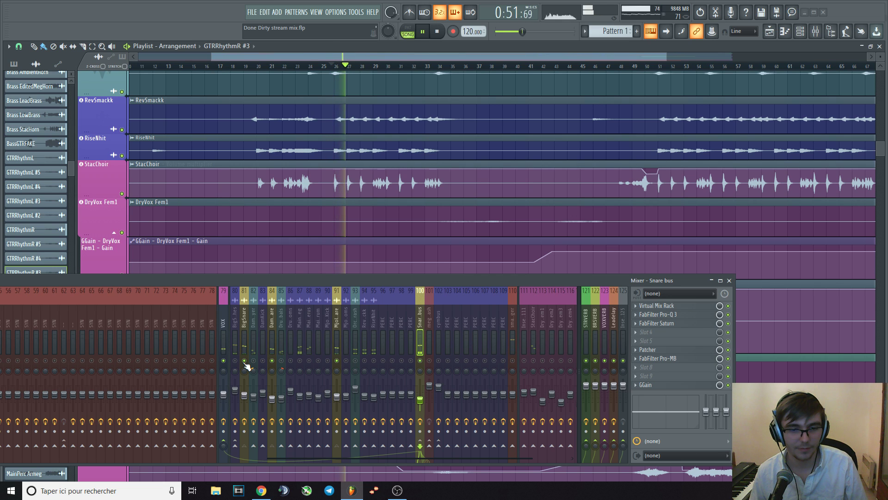
key(space)
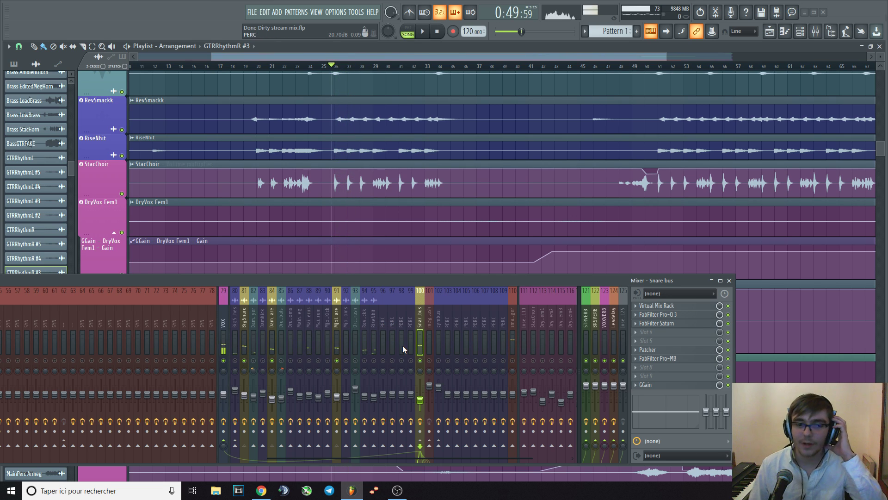
- View the effect chains of MjolnirSnare, BigSnare and DamSnare in turn
click(337, 322)
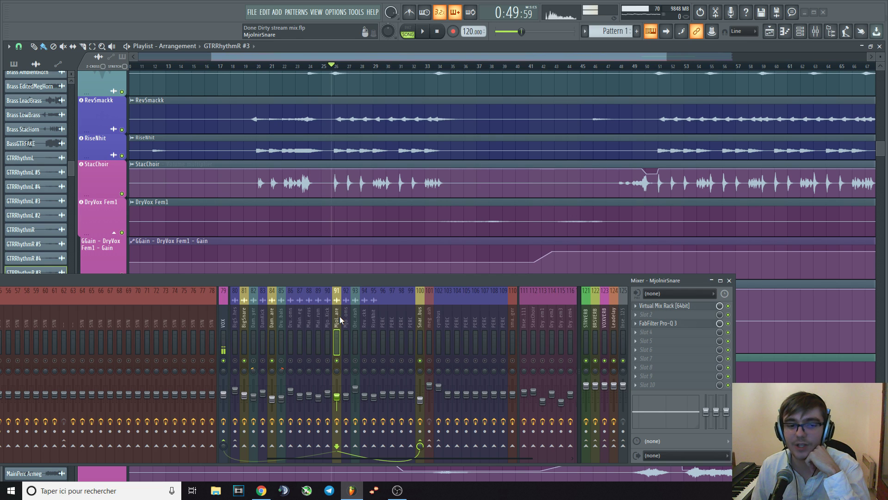
click(243, 320)
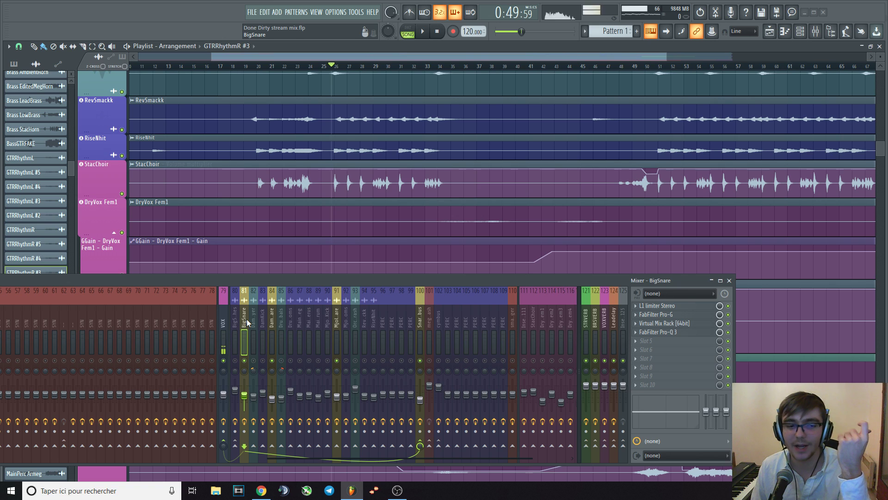
click(271, 324)
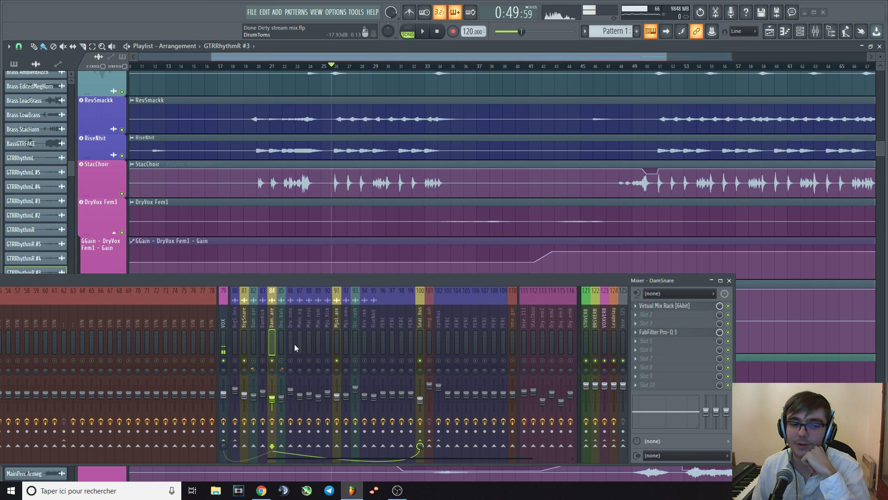
- Open the Snare bus's Virtual Mix Rack and bypass the bus's FabFilter Pro-Q 3, Saturn, Patcher and Pro-MB effects
click(420, 319)
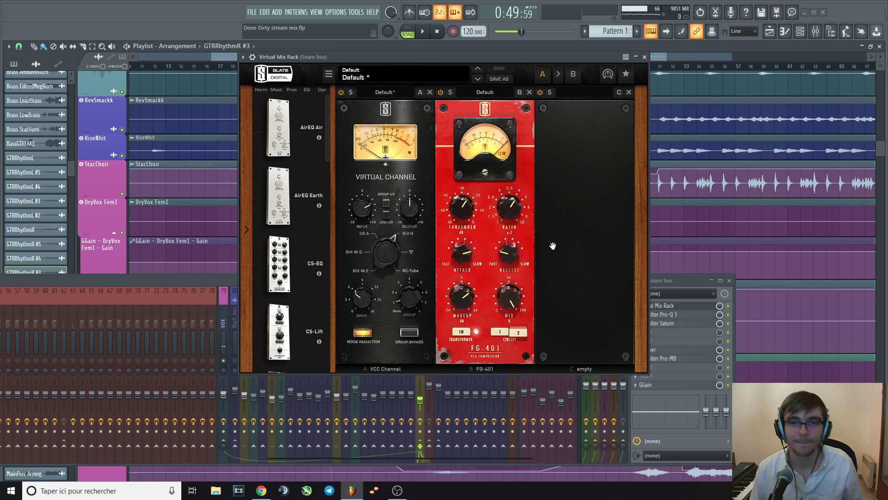
drag(539, 60, 457, 118)
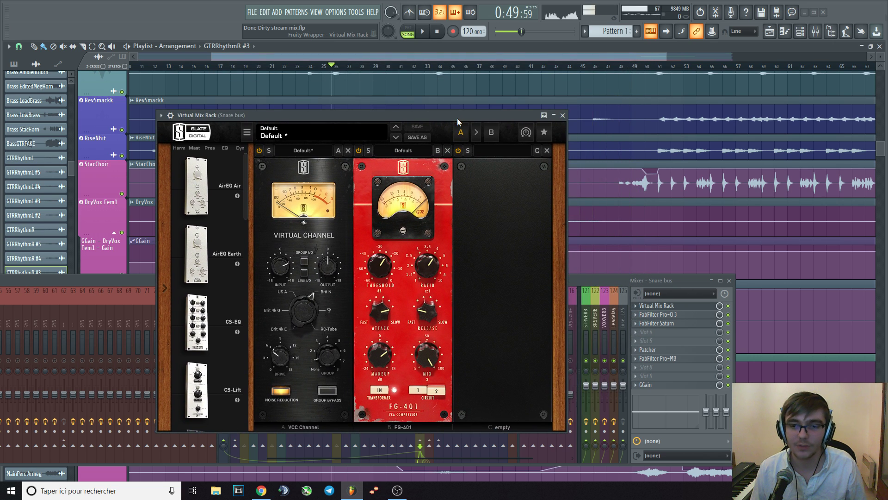
click(728, 359)
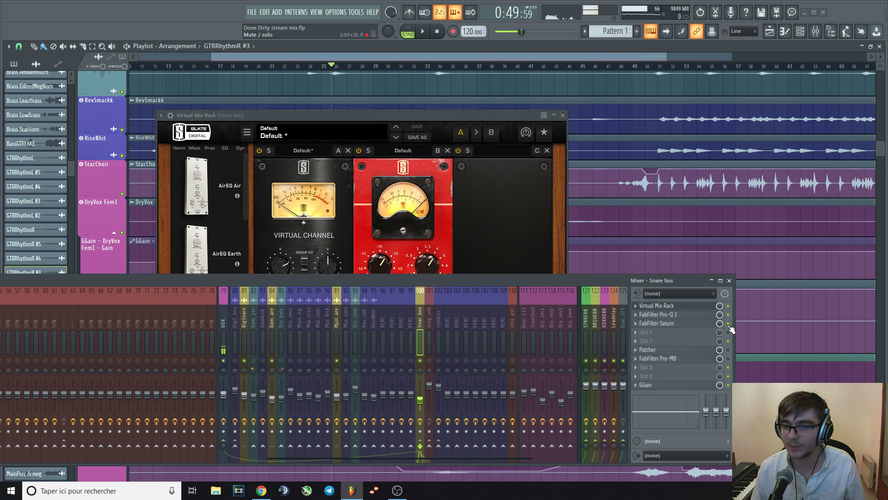
drag(473, 117, 531, 70)
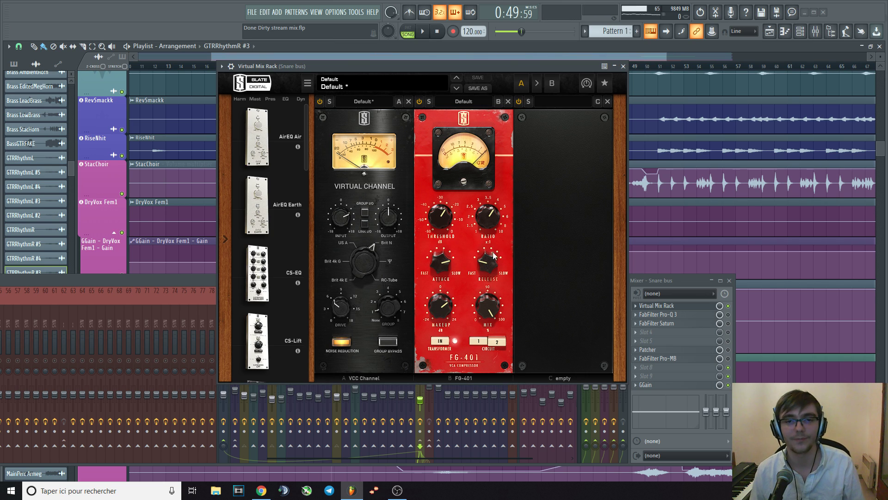
drag(524, 67, 453, 83)
- Compare the Snare bus from about bar 26 with the FG-401 compressor on, bypassed, and on again
key(space)
key(space)
key(space)
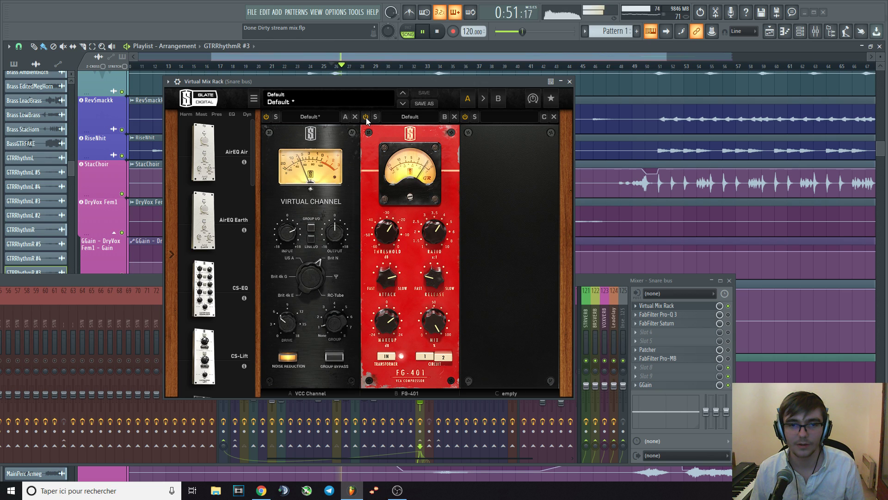
key(space)
click(365, 117)
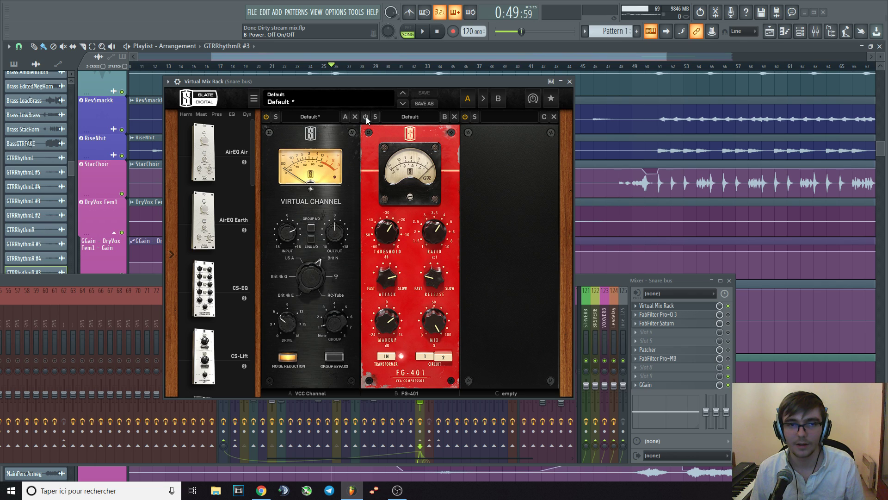
drag(369, 81, 367, 89)
key(space)
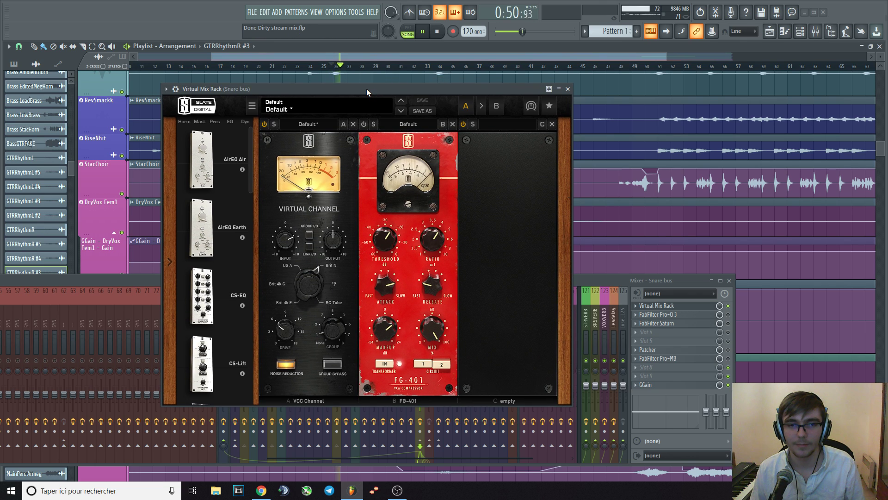
key(space)
click(364, 124)
drag(415, 88, 367, 106)
key(space)
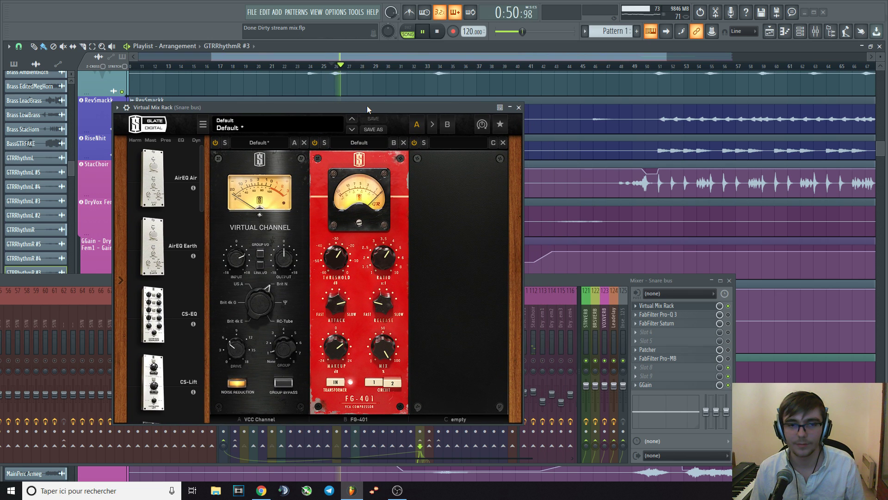
- Try lowering the FG-401 threshold to about -37.7 dB and then -33.5 dB during playback, and stop
mouse_move(337, 262)
drag(338, 262, 326, 273)
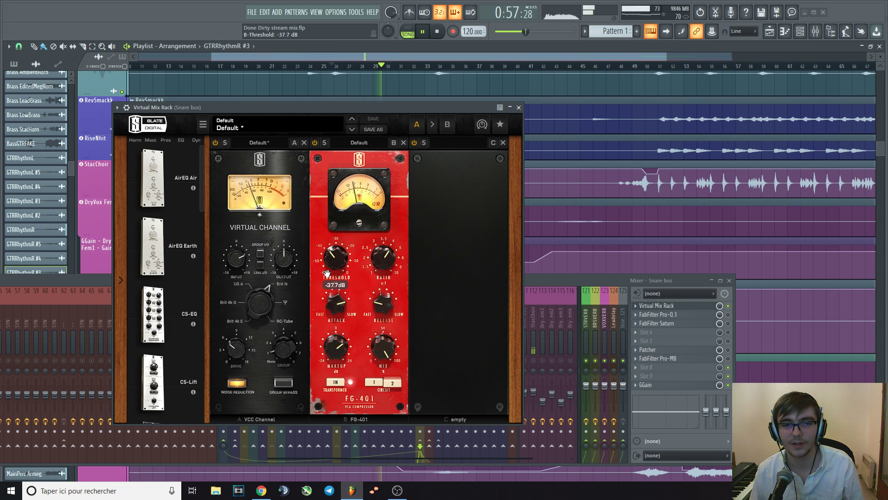
drag(326, 271, 329, 270)
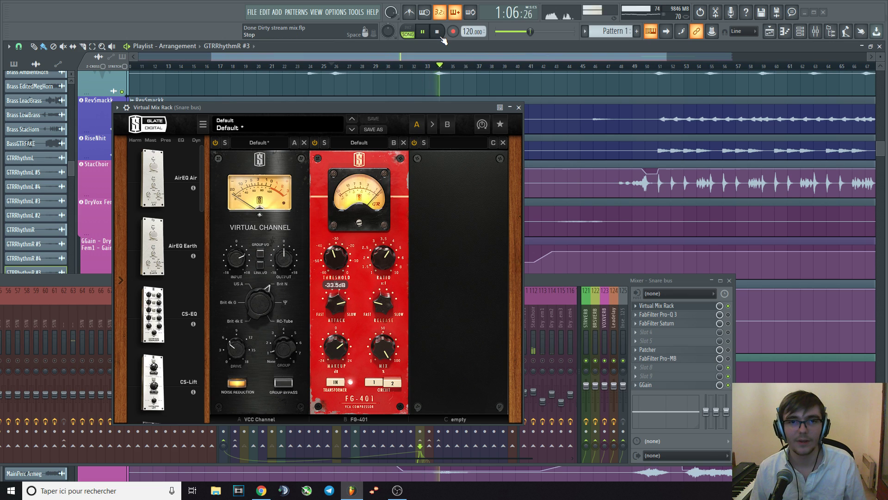
key(space)
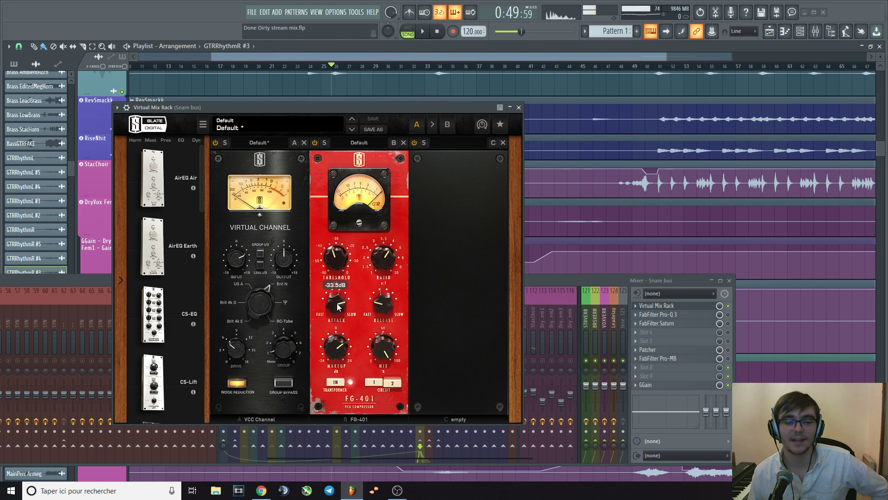
- Undo the FG-401 threshold changes
click(266, 16)
click(265, 22)
click(262, 18)
click(265, 26)
- Play the Snare bus again with its restored compressor settings, and close the Virtual Mix Rack
drag(393, 110, 404, 113)
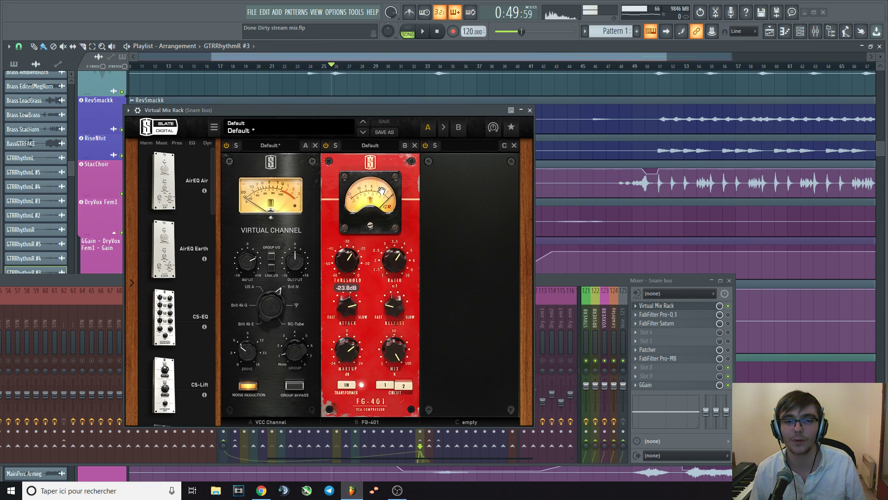
drag(415, 109, 423, 125)
key(space)
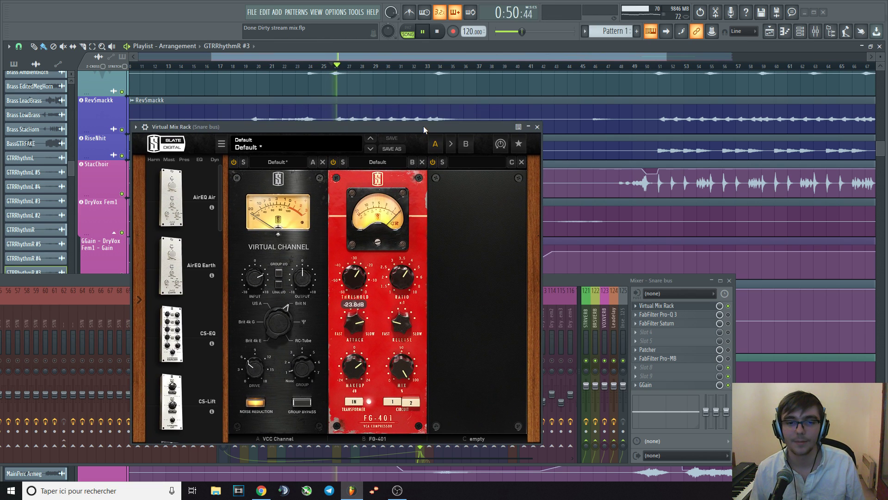
key(space)
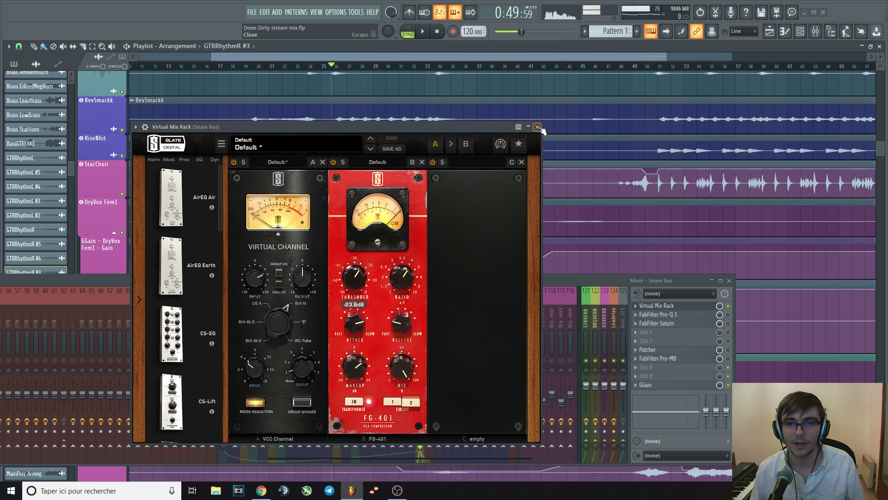
key(Escape)
- Inspect the Snare bus's FabFilter Pro-Q 3 curve during playback from about bar 26, and close the EQ
click(662, 314)
key(space)
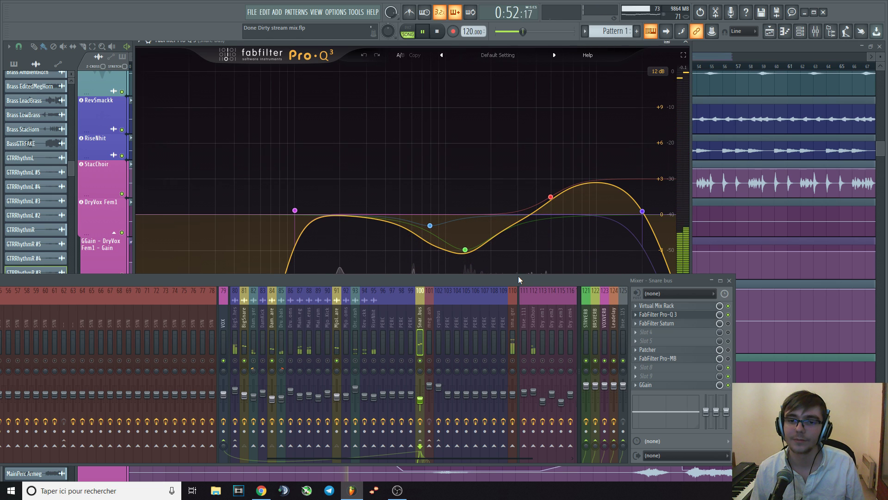
key(space)
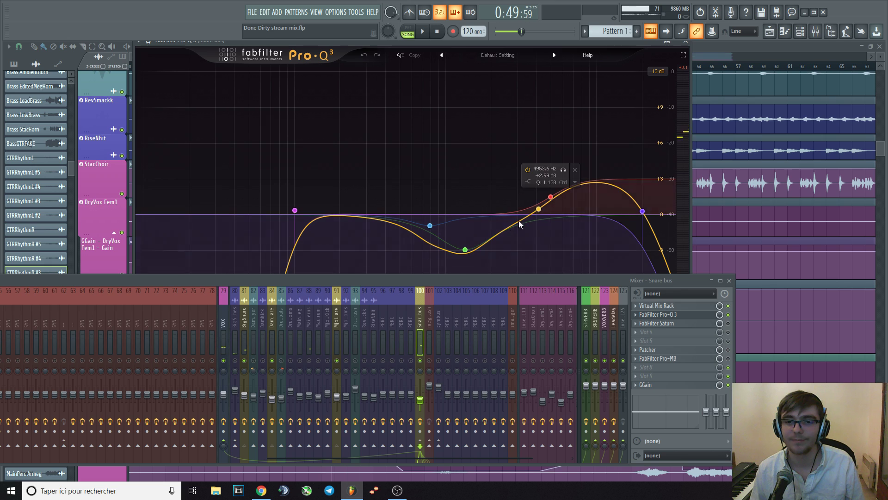
click(686, 43)
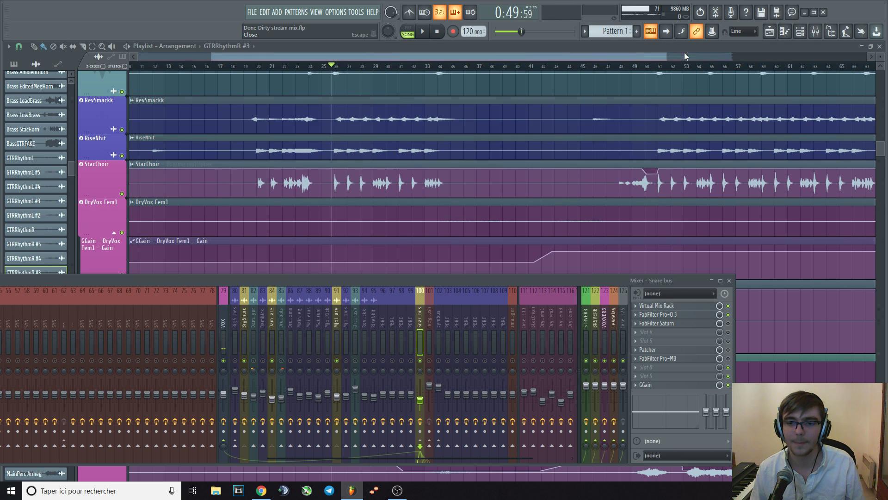
- Open the Snare bus's FabFilter Saturn above the mixer and examine its gentle saturation settings during playback
click(682, 326)
drag(567, 145, 452, 62)
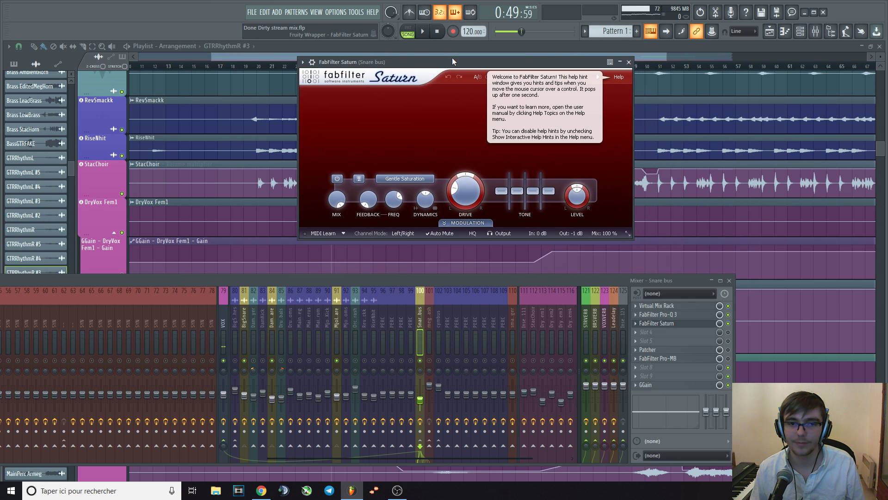
drag(491, 283, 506, 283)
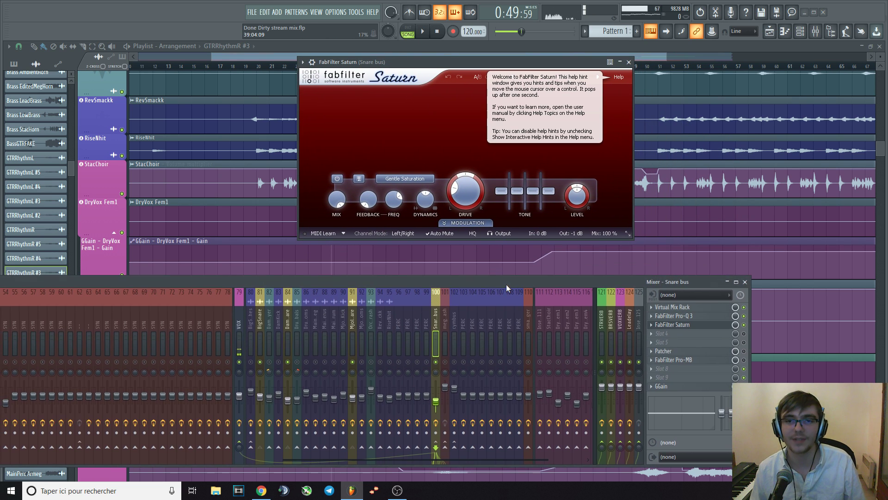
key(space)
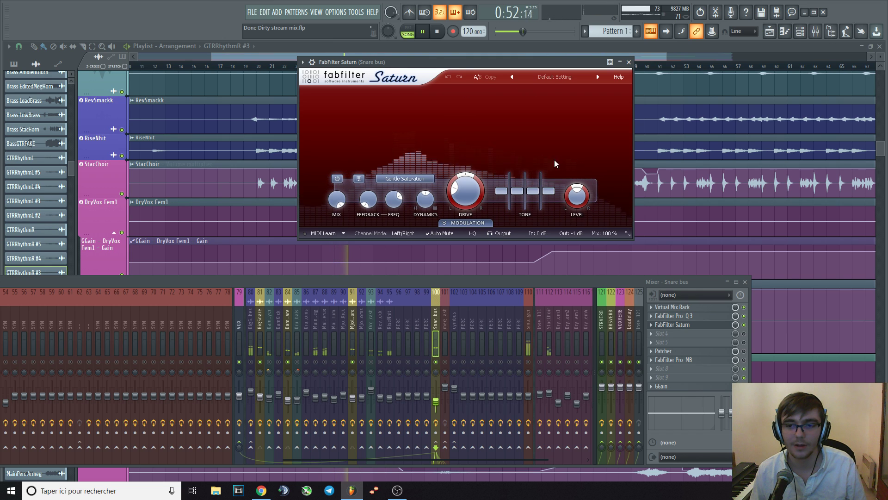
- Compare the Snare bus from about bar 26 with FabFilter Saturn bypassed and enabled, and close the plugin
key(space)
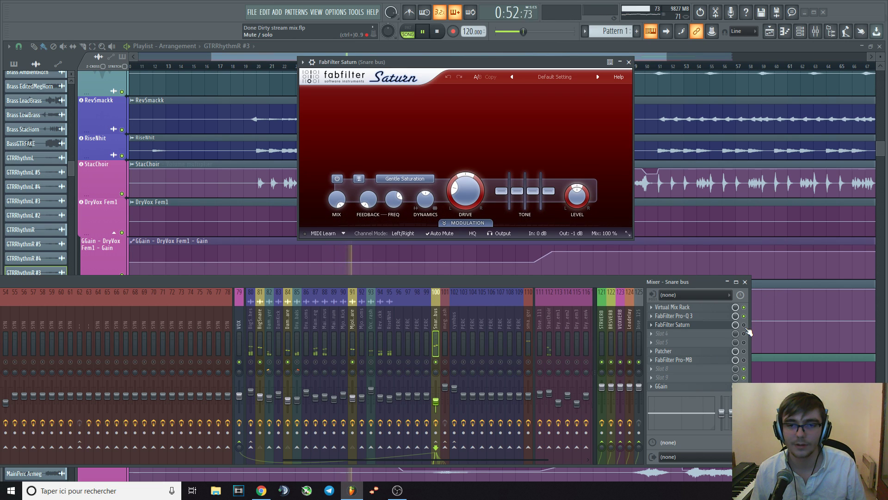
key(space)
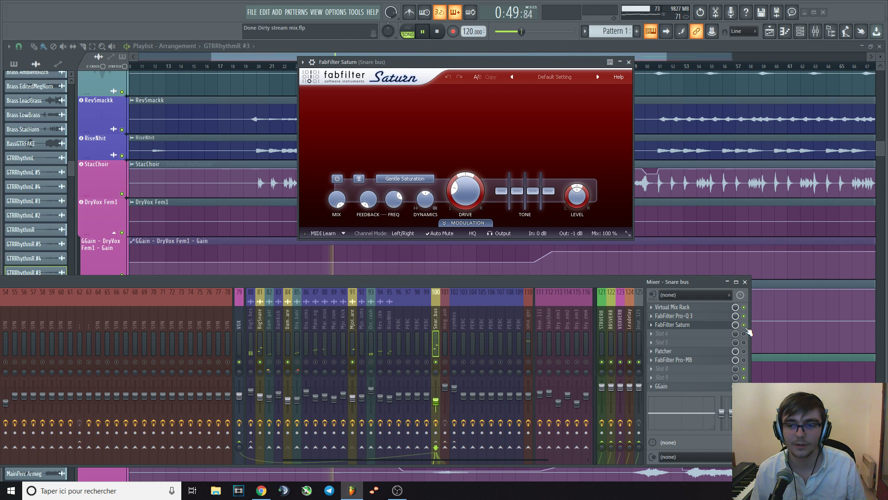
key(space)
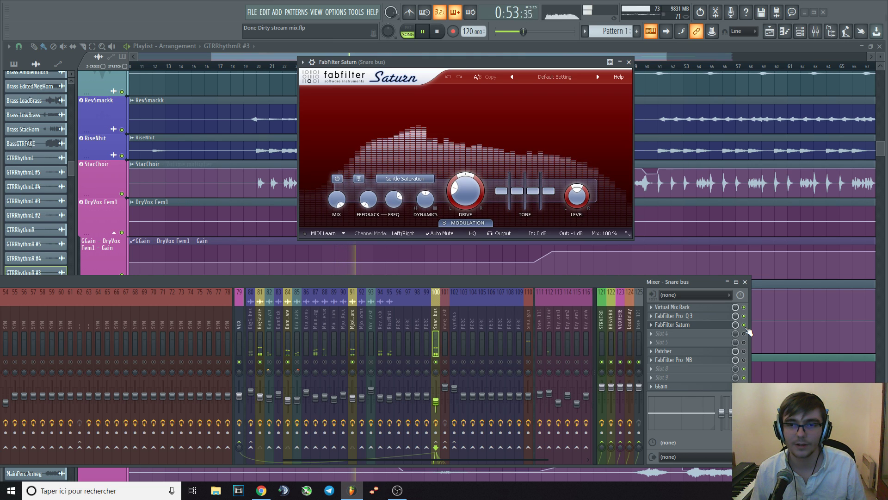
key(space)
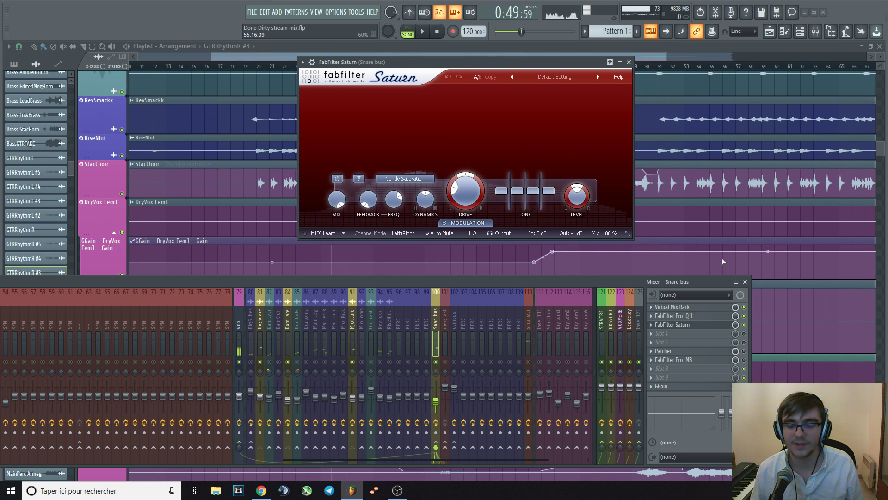
click(630, 62)
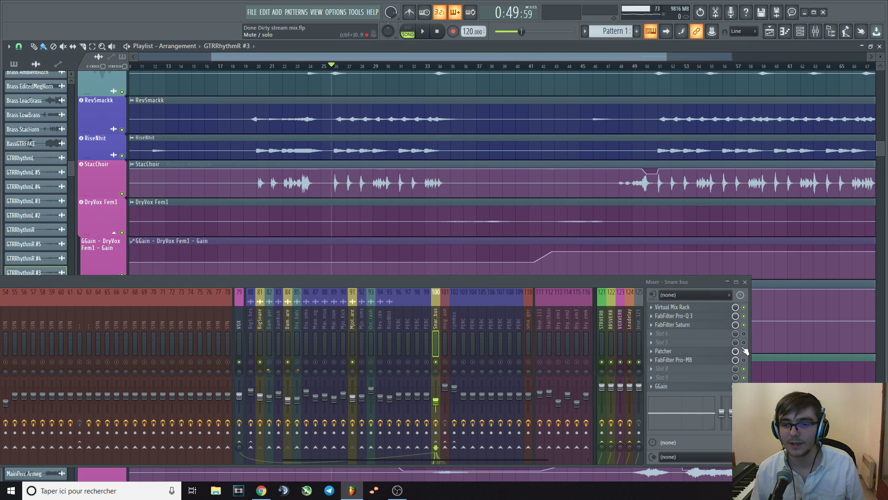
- Inspect the Snare bus's Patcher reverb routing with PSP EasyVerb during playback, and close Patcher
click(706, 352)
drag(475, 96, 449, 64)
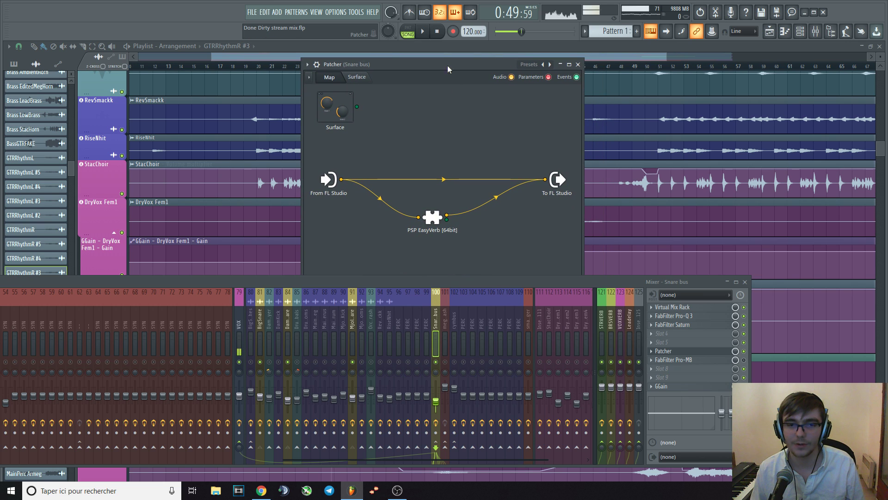
key(space)
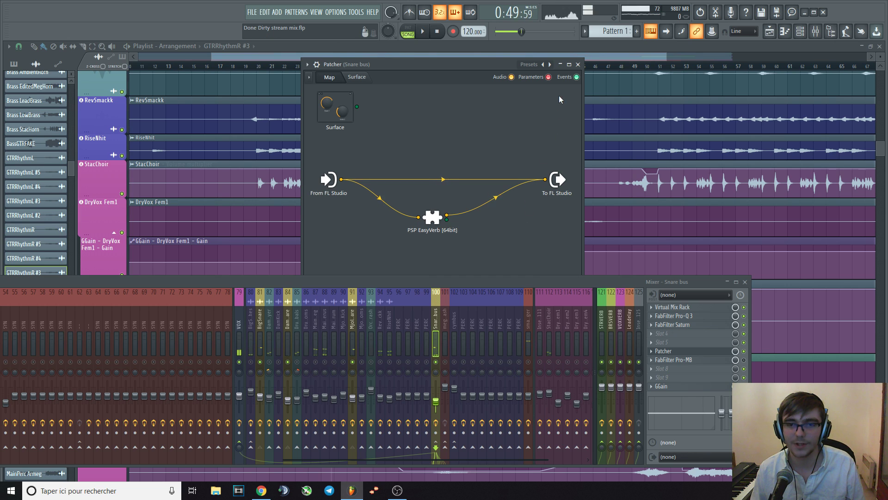
click(577, 64)
key(space)
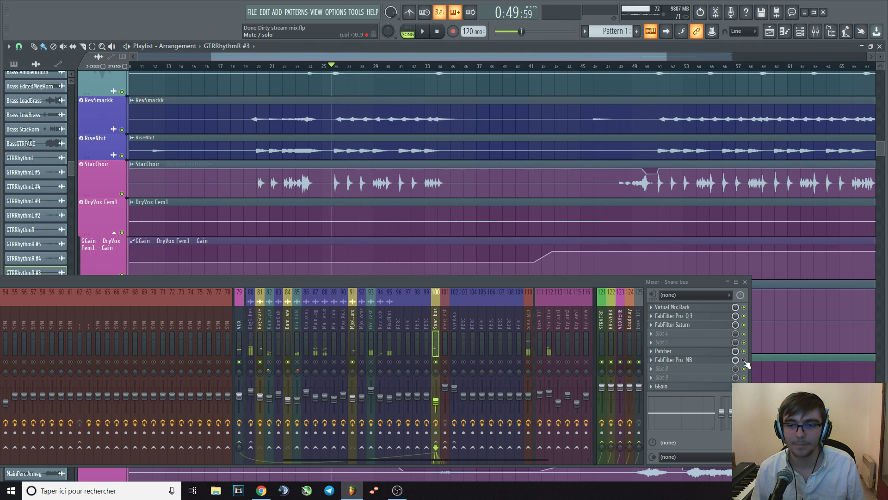
- Open the Snare bus's FabFilter Pro-MB above the mixer and examine its low band's expansion, attack and release settings
click(709, 360)
drag(451, 285, 433, 392)
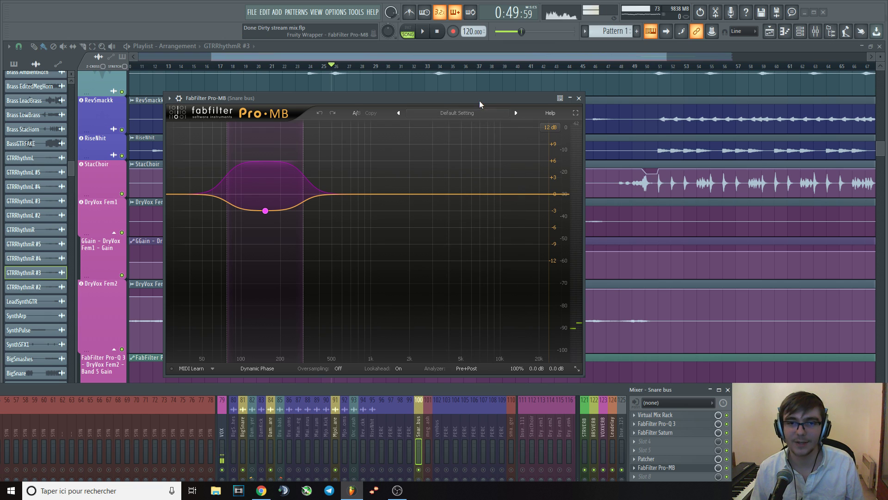
drag(480, 101, 507, 64)
mouse_move(297, 180)
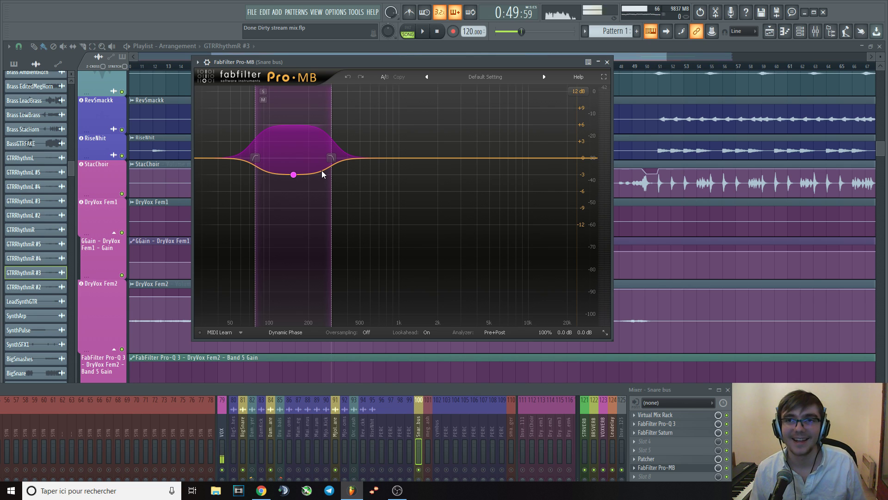
click(303, 176)
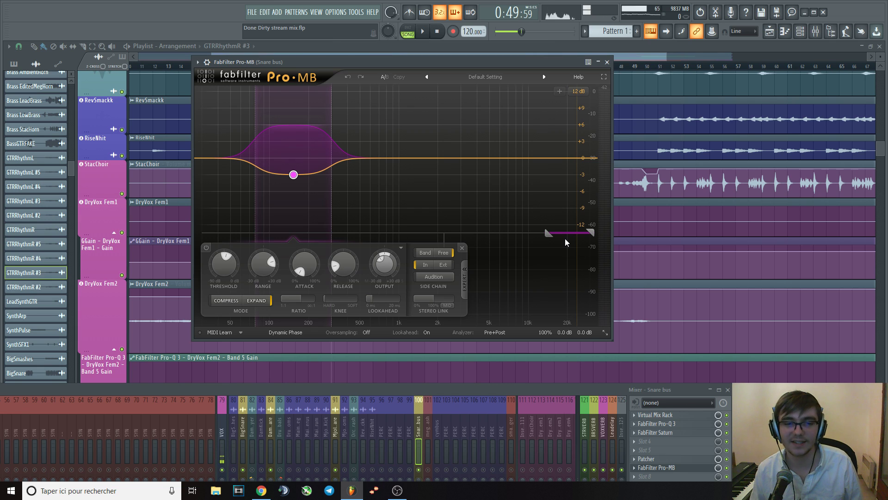
mouse_move(295, 178)
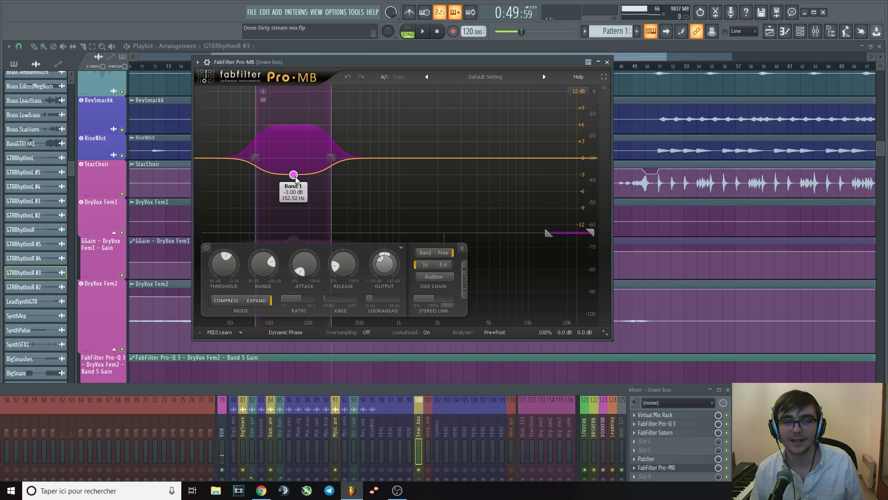
mouse_move(300, 277)
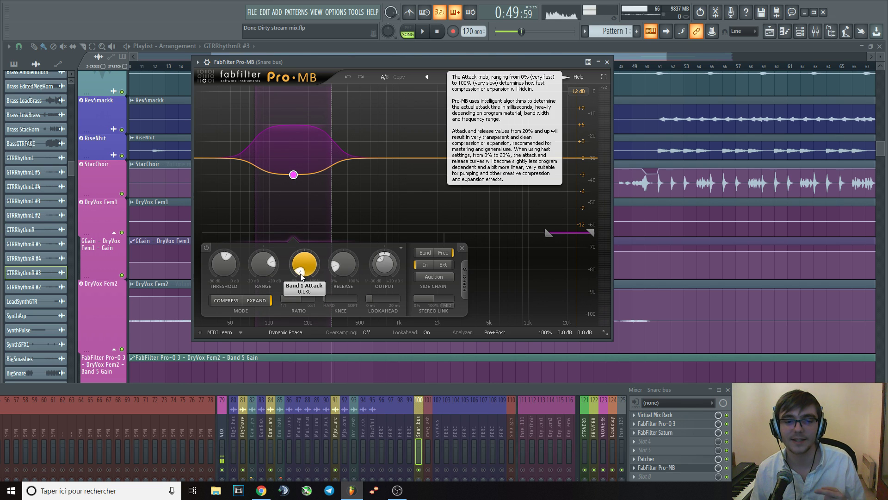
mouse_move(336, 271)
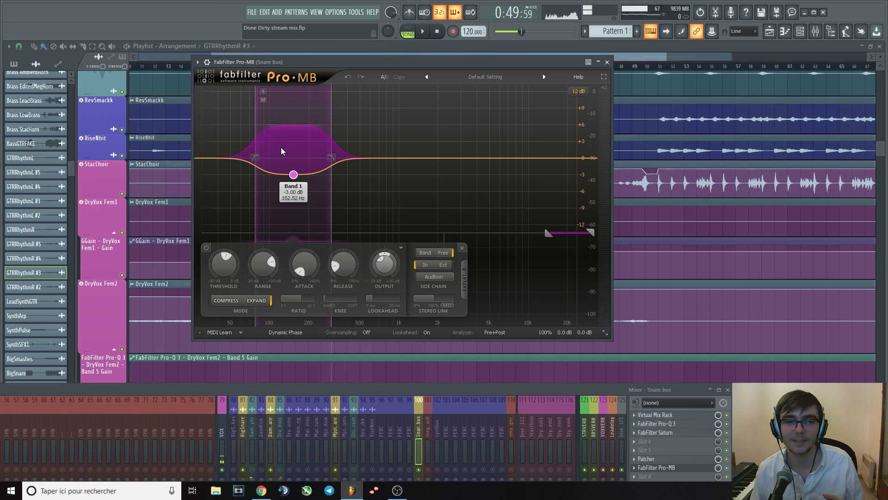
- Audition Pro-MB's low band soloed and unsoloed on the Snare bus from about bar 26, and close the plugin
key(space)
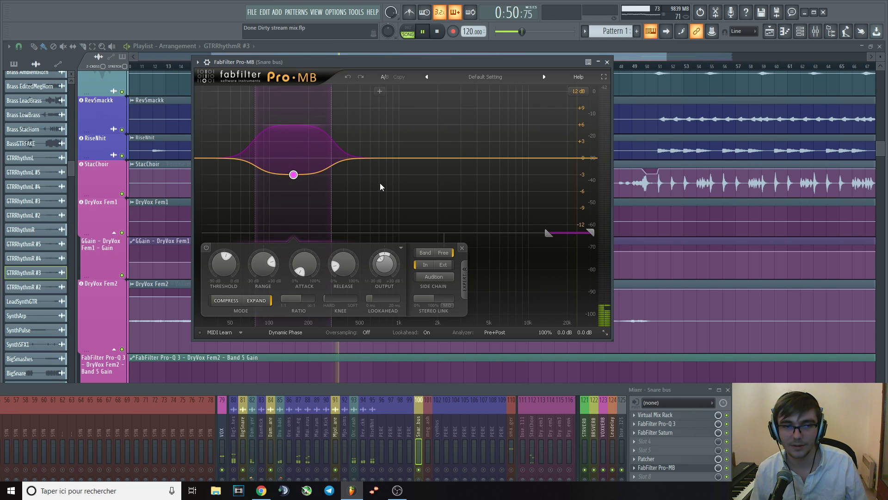
key(space)
click(263, 92)
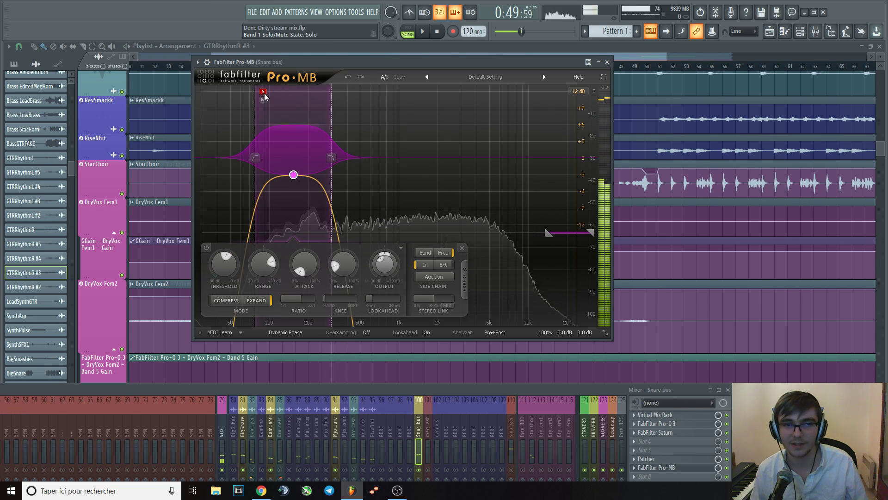
key(space)
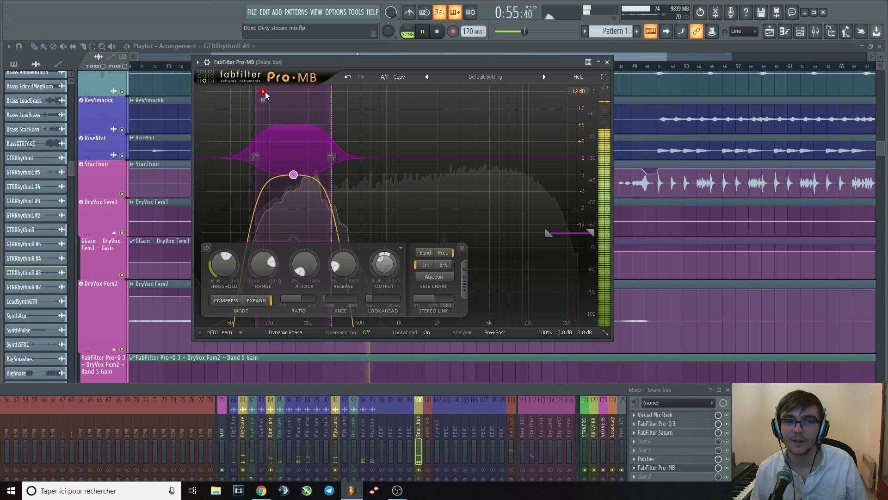
click(263, 92)
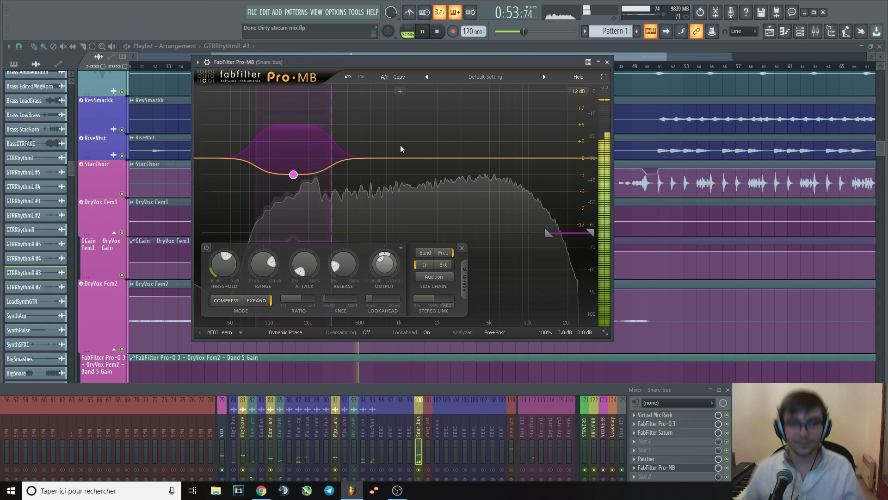
key(space)
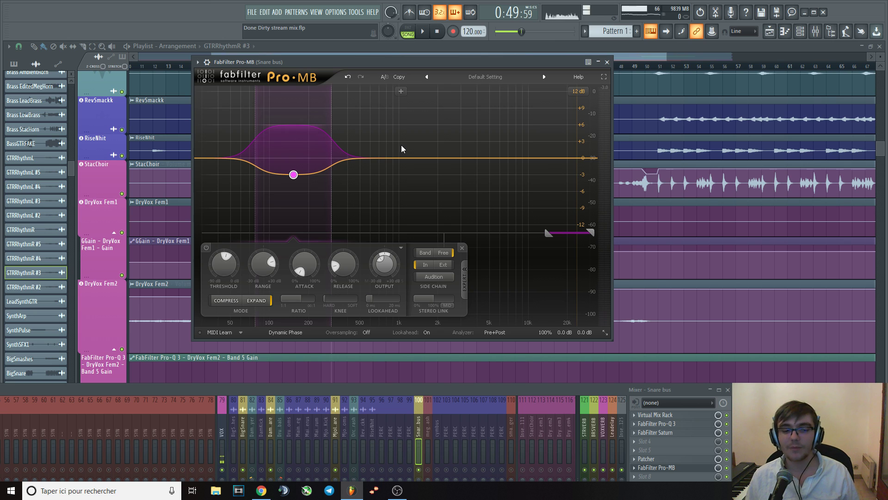
click(606, 62)
- Bring the mixer back up, unmute all tracks, and play the full mix from about bar 26 to bar 34
drag(488, 386, 526, 252)
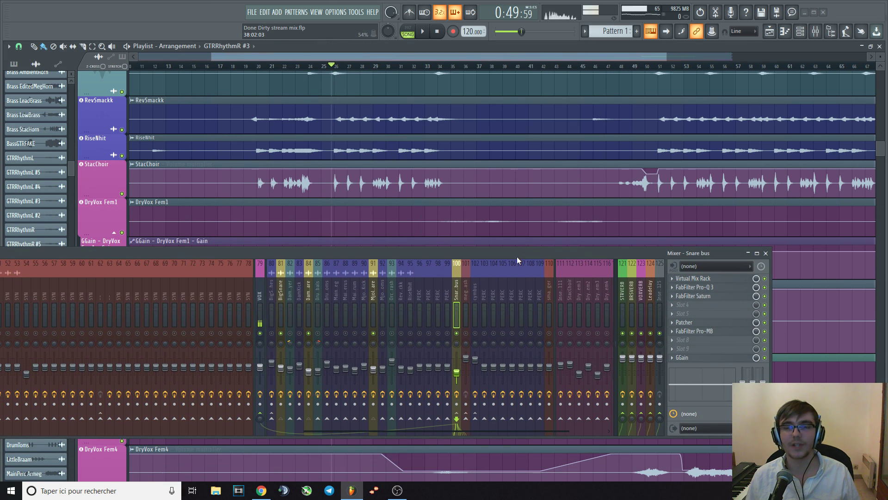
right_click(341, 331)
right_click(341, 331)
key(space)
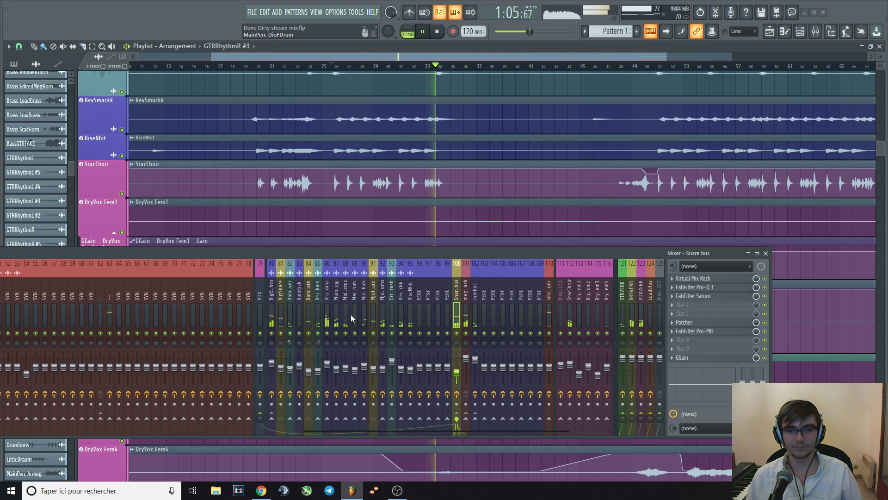
key(space)
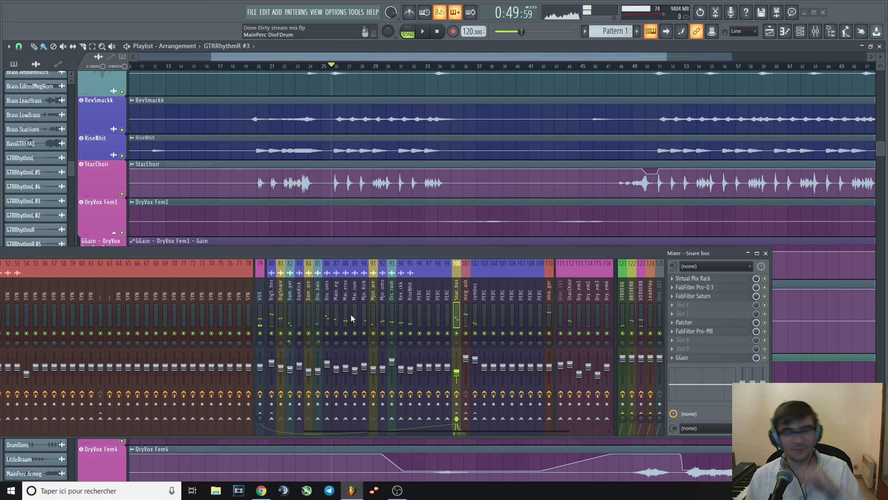
- Solo MjolnirSnare, DamSnare and BigSnare with their Snare bus, and play them from about bar 26
right_click(373, 333)
click(309, 333)
click(281, 333)
key(space)
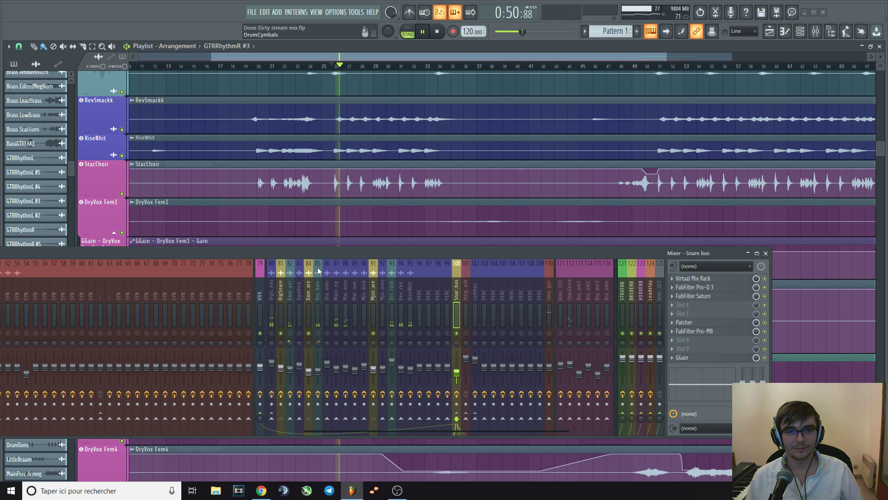
key(space)
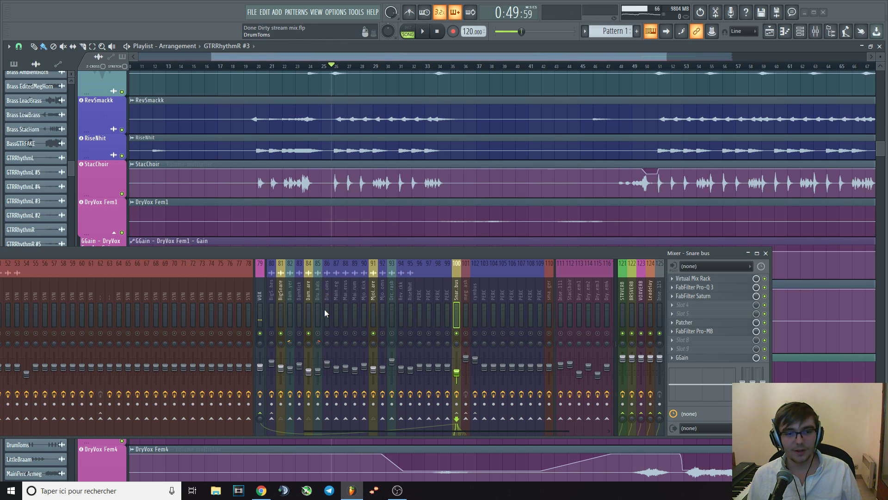
- Restore all mixer tracks from solo and briefly play the full mix from about bar 26
right_click(334, 333)
key(space)
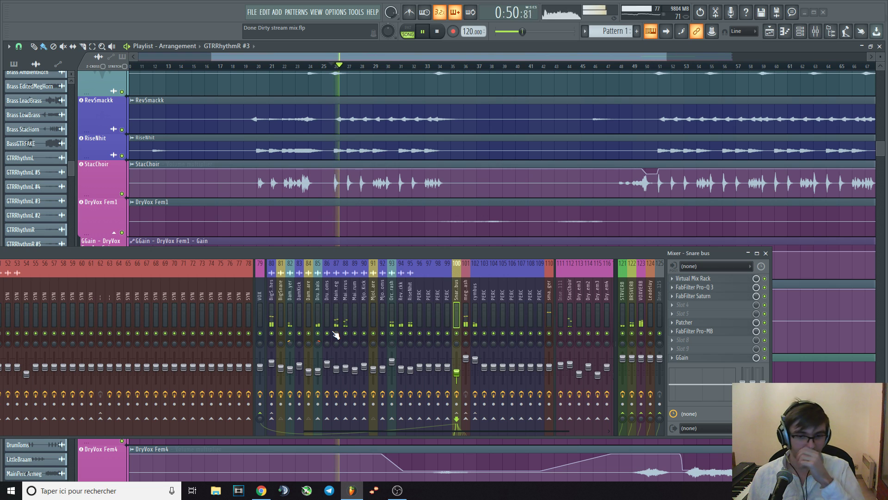
key(space)
- Browse the playlist's vocal, automation and percussion tracks up to the BigSnare and DrumToms clips, lowering the mixer for a clearer view
scroll(549, 162, down, 2)
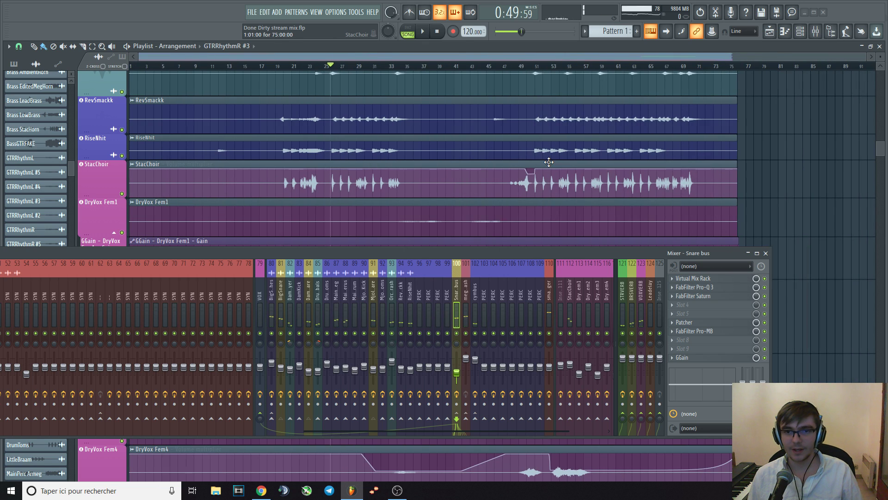
scroll(548, 162, down, 10)
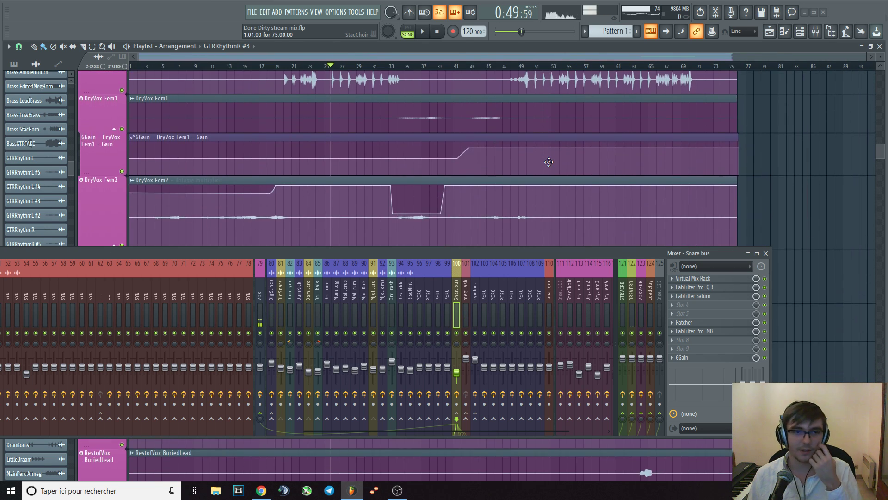
scroll(549, 162, up, 10)
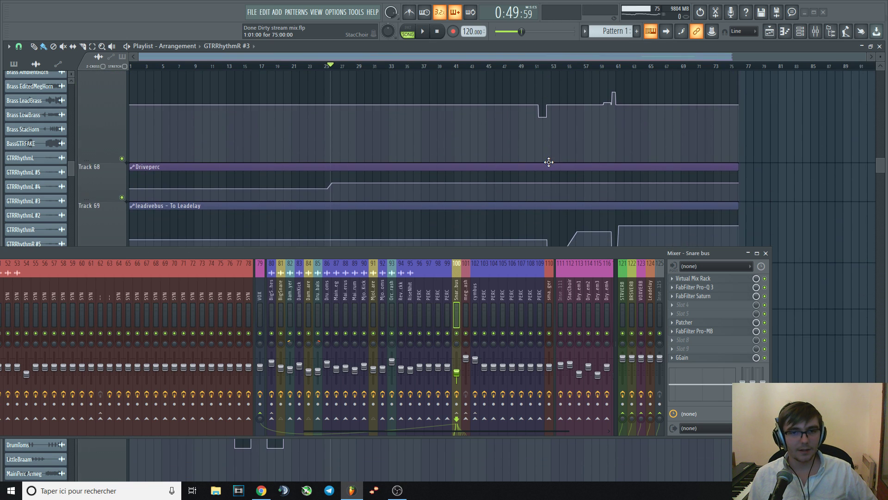
scroll(548, 162, up, 3)
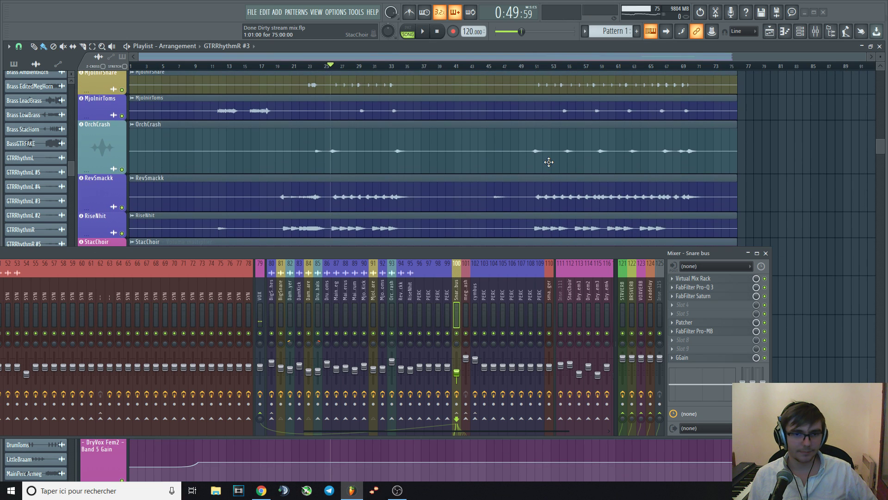
drag(482, 248, 500, 319)
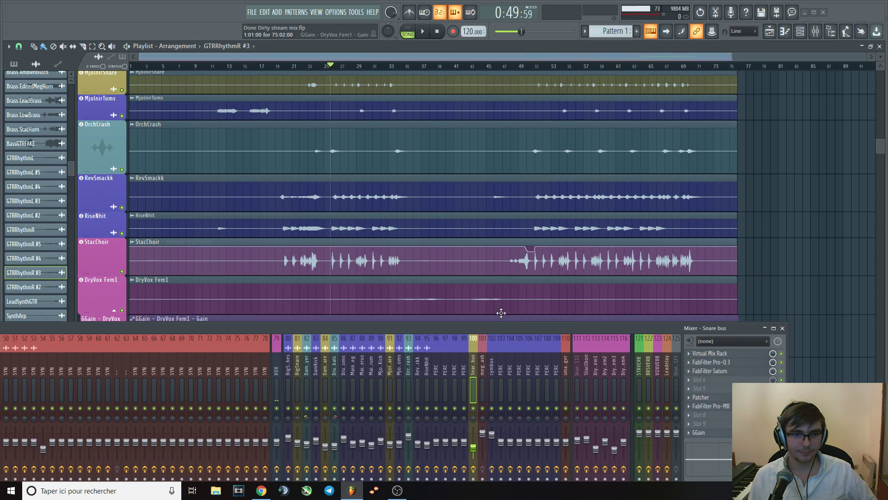
scroll(515, 252, up, 3)
scroll(518, 251, up, 4)
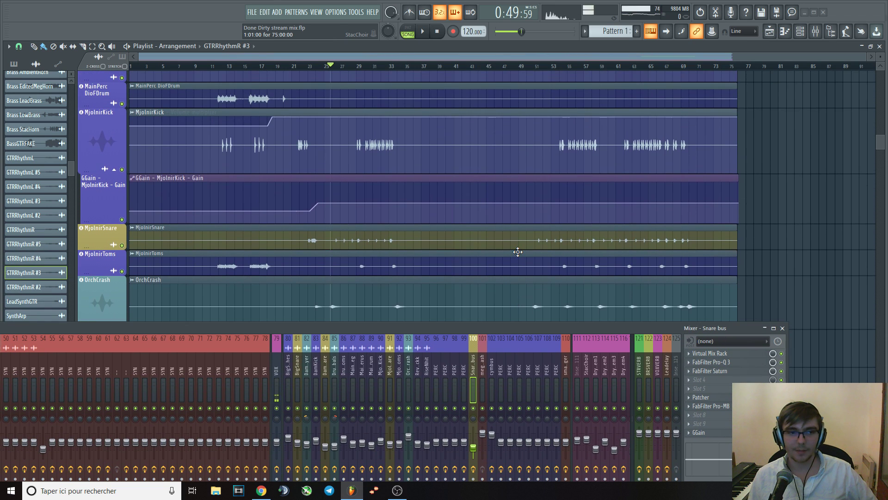
scroll(518, 252, up, 4)
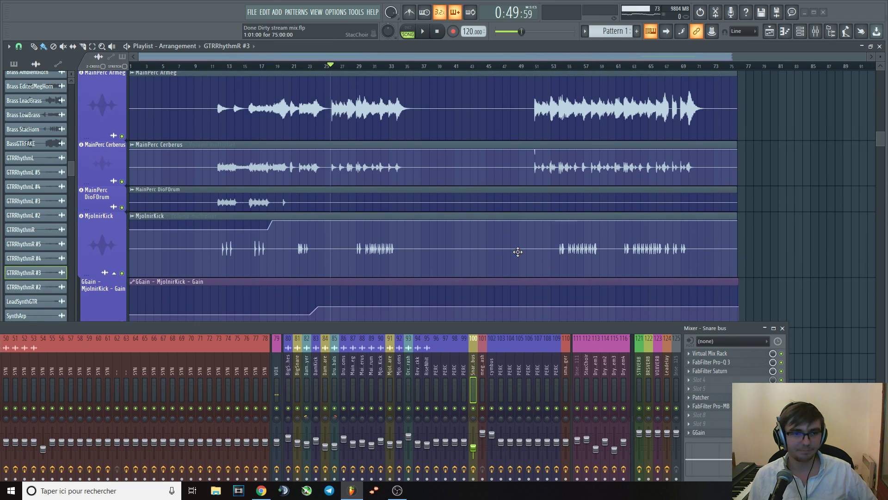
scroll(517, 252, up, 4)
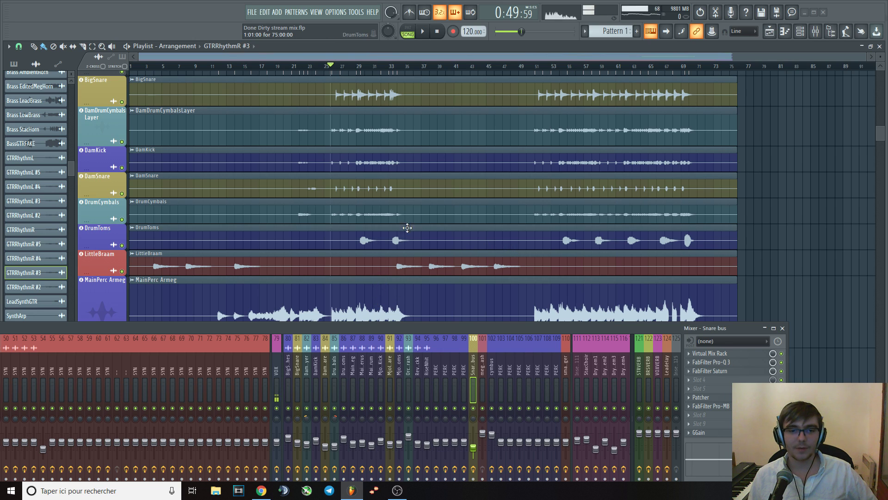
- Position playback at about bar 29, by the first DrumToms hit, and briefly play the full mix
click(365, 71)
click(359, 71)
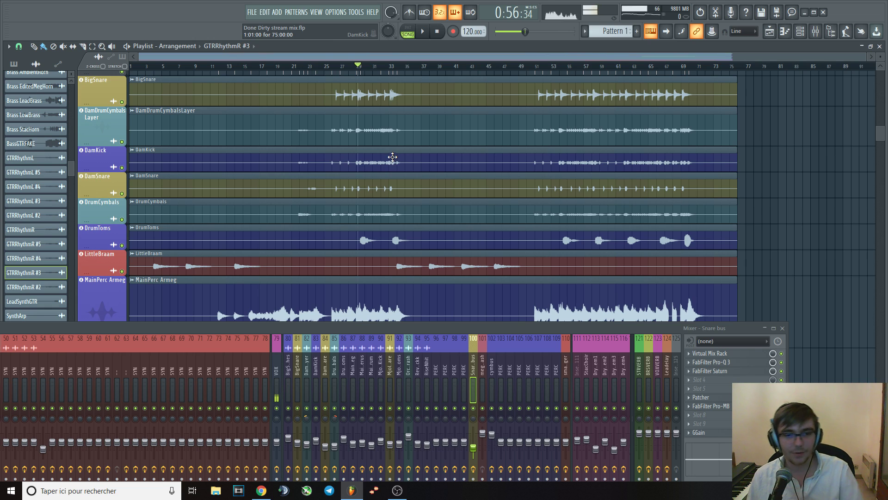
key(space)
key(space)
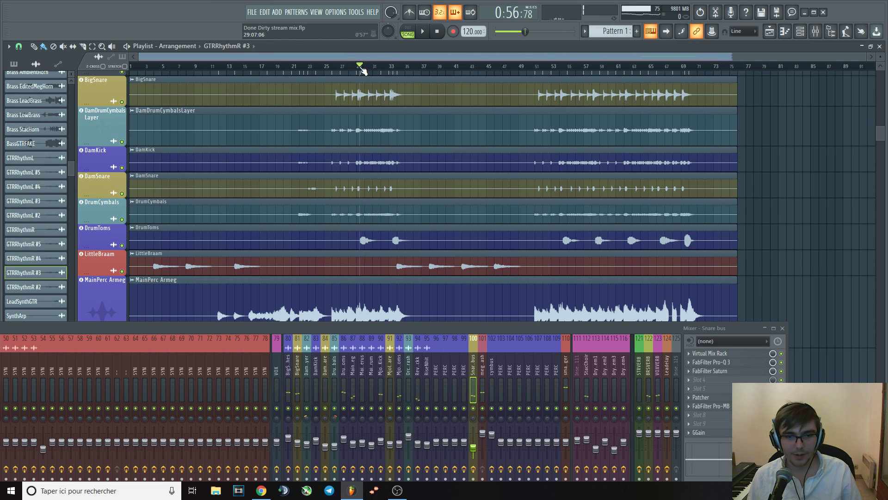
- Solo and select the MjolnirToms mixer track, and audition its tom hits from about bar 29 and bar 33
right_click(399, 407)
key(space)
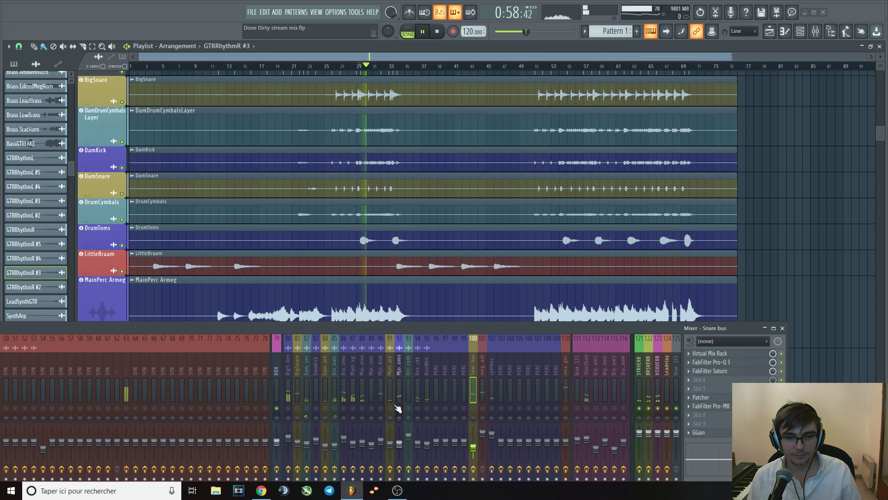
click(402, 368)
drag(431, 336, 392, 294)
scroll(401, 196, up, 5)
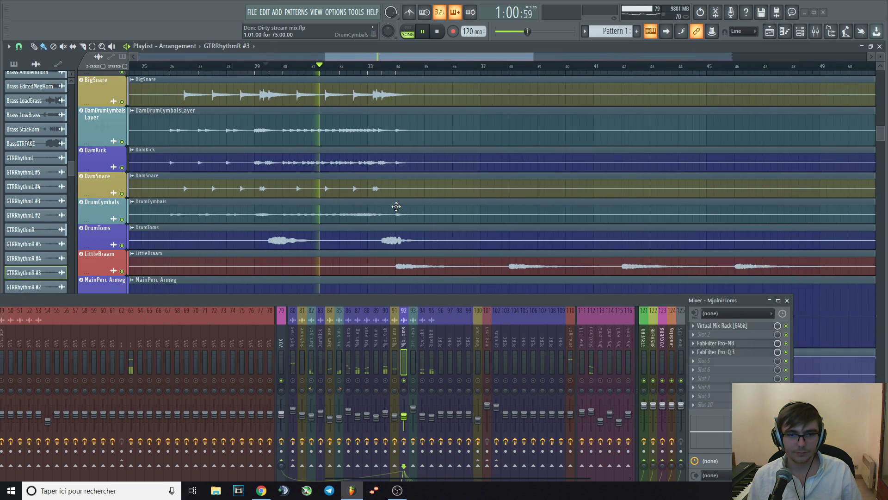
click(380, 70)
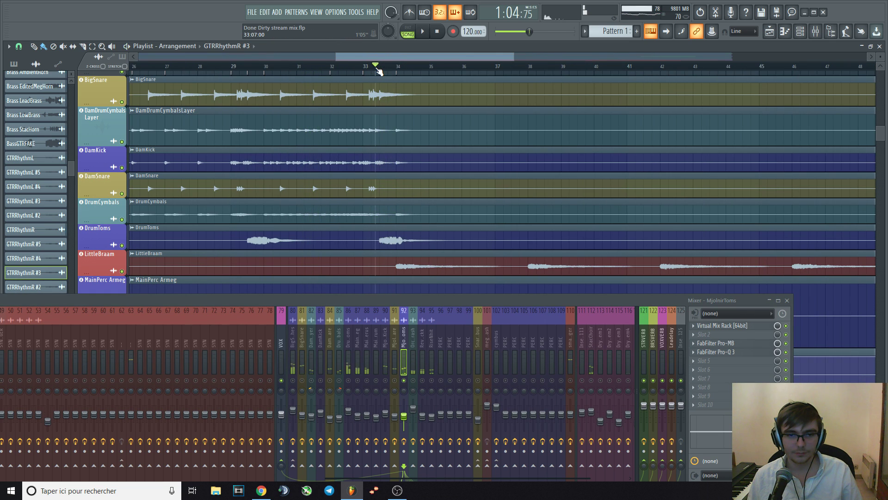
- Audition the soloed MjolnirToms in the final section, around the last tom hits near bar 69
scroll(444, 198, down, 5)
scroll(599, 176, up, 5)
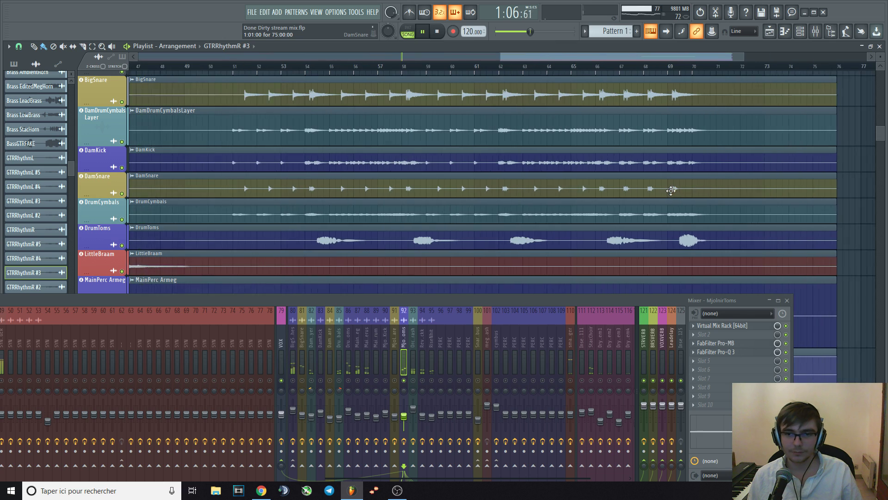
click(603, 70)
click(679, 70)
click(683, 69)
key(space)
- Open MjolnirToms's FabFilter Pro-MB above the lowered mixer and examine its low band during playback from about bar 69
click(729, 343)
drag(467, 301, 448, 414)
key(space)
key(space)
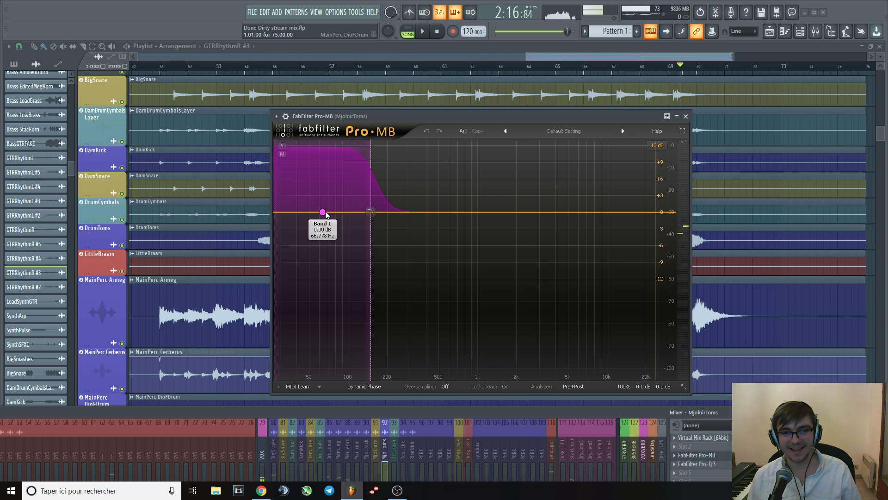
- Audition the side chain of the low Pro-MB band on MjolnirToms from about bar 69, and turn the audition off
drag(476, 117, 441, 77)
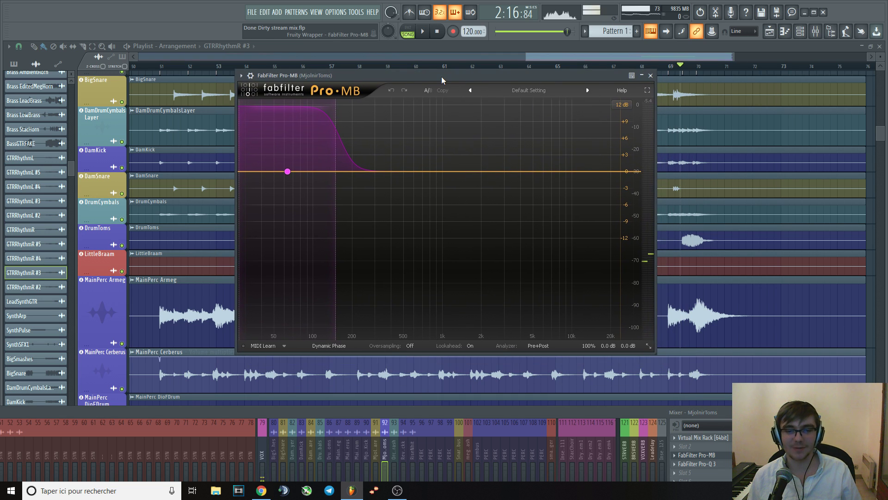
drag(435, 412, 494, 390)
click(288, 171)
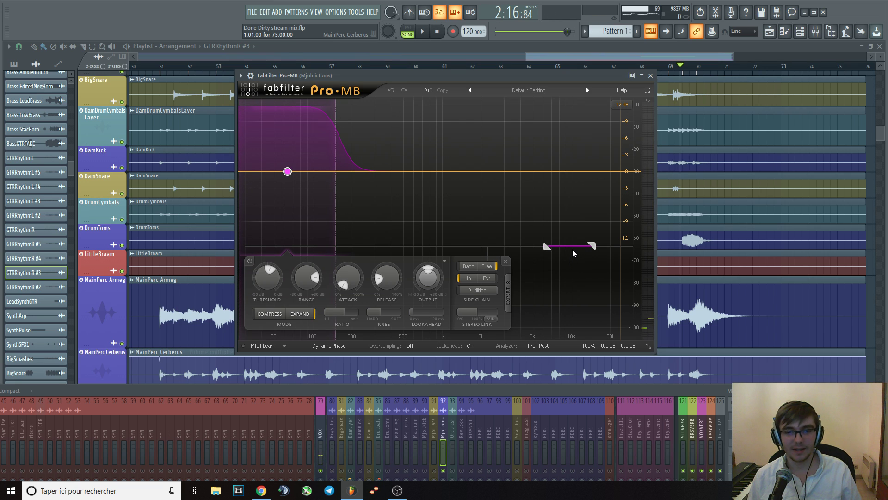
click(477, 290)
key(space)
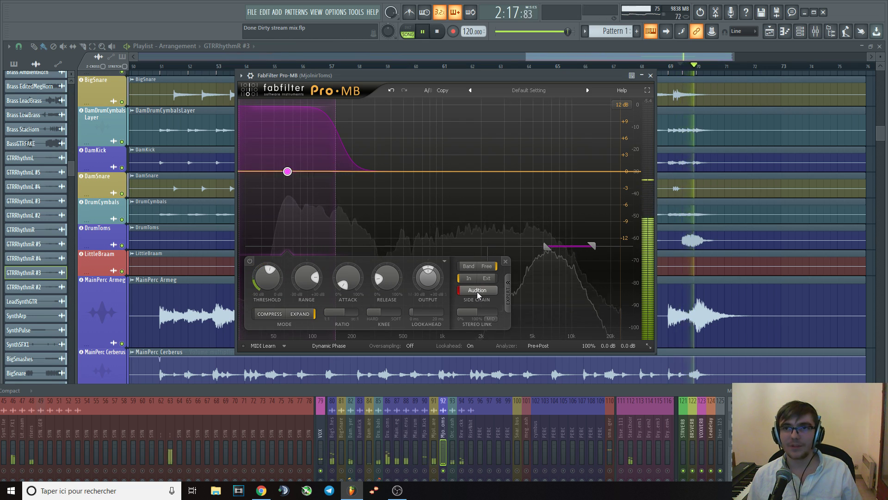
key(space)
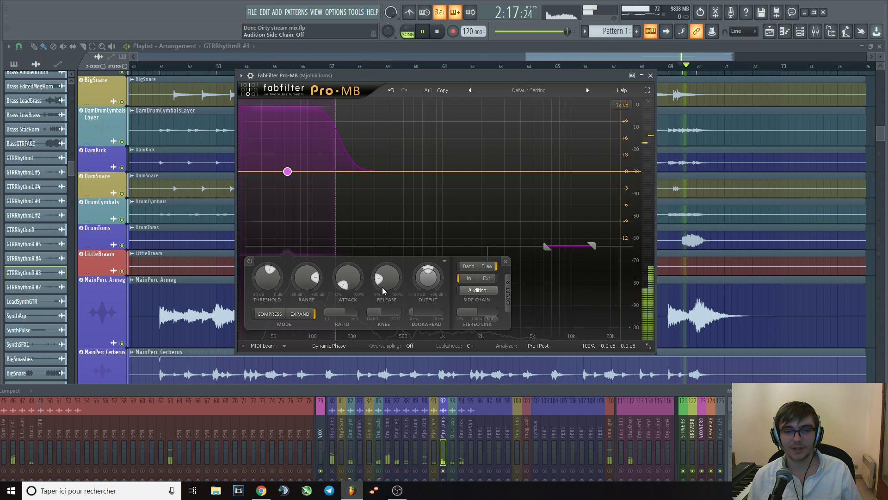
key(space)
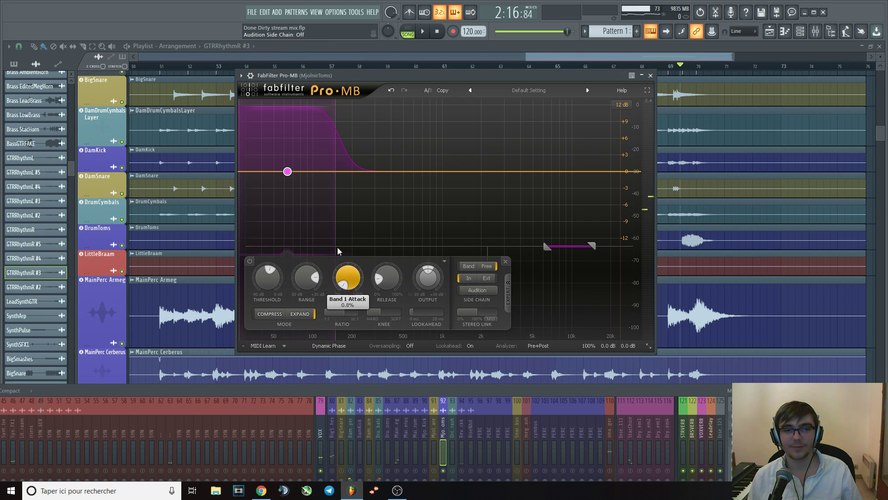
- Solo Pro-MB's Band 1 during playback from about bar 69, and return the band to its normal state
click(248, 106)
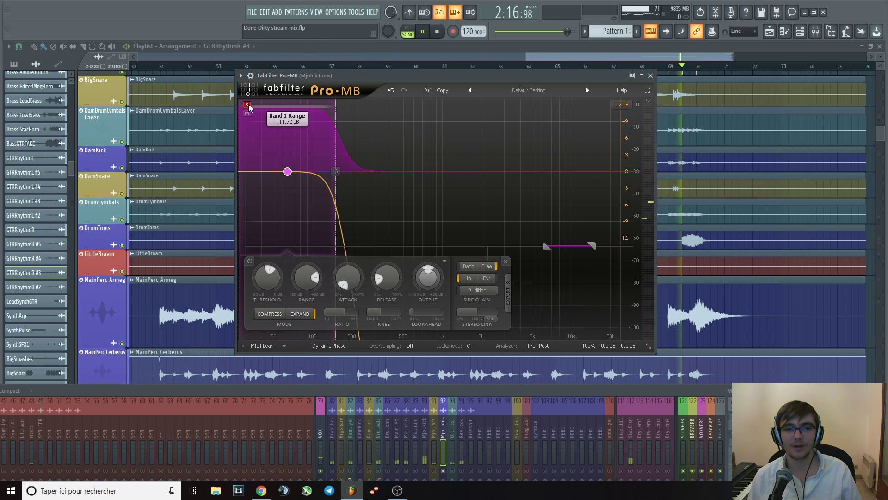
key(space)
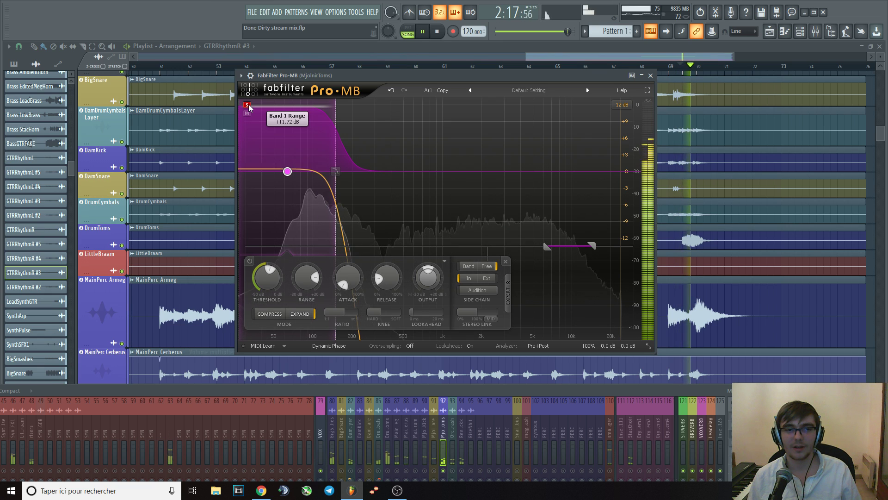
click(247, 105)
key(space)
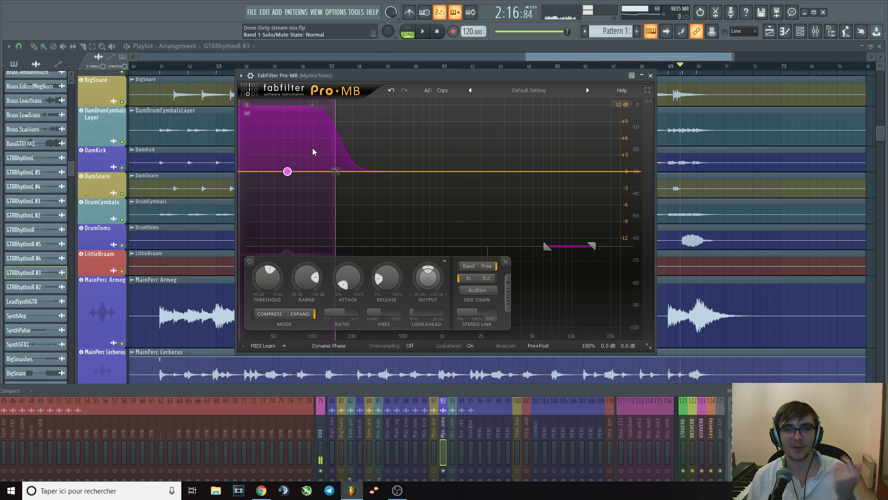
- Close Pro-MB, check MjolnirToms's FabFilter Pro-Q 3, and close it
click(651, 76)
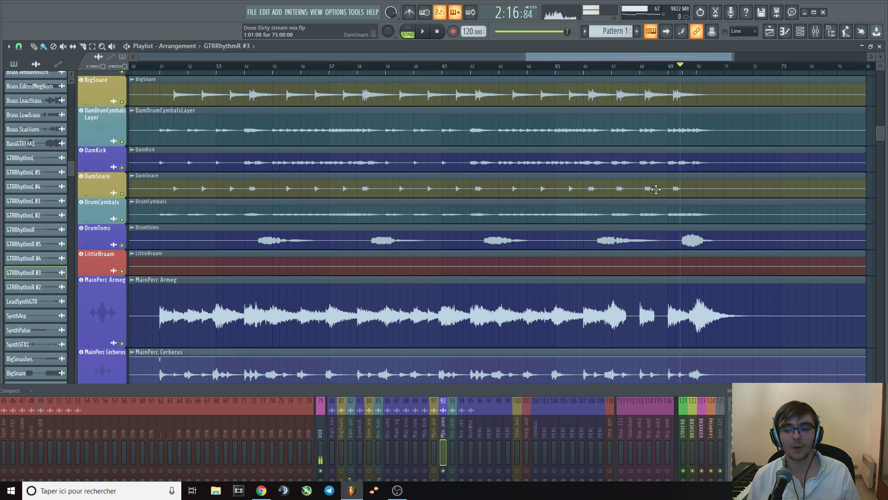
click(774, 418)
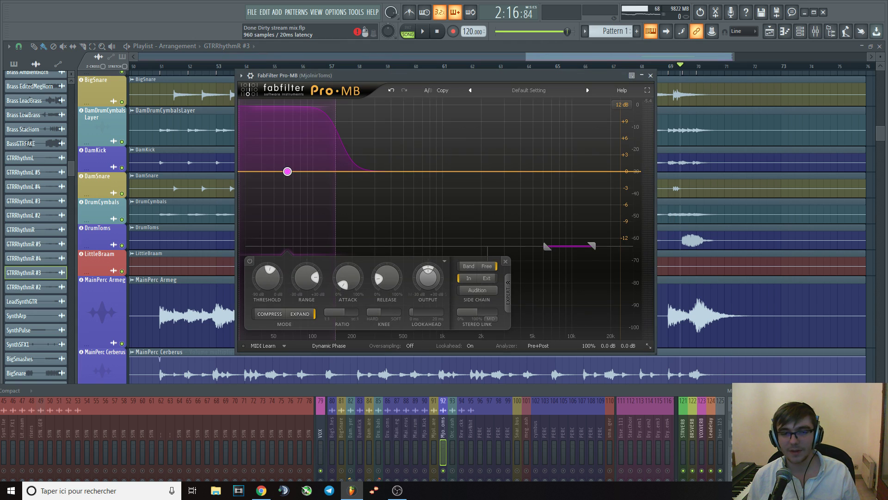
click(651, 75)
click(774, 410)
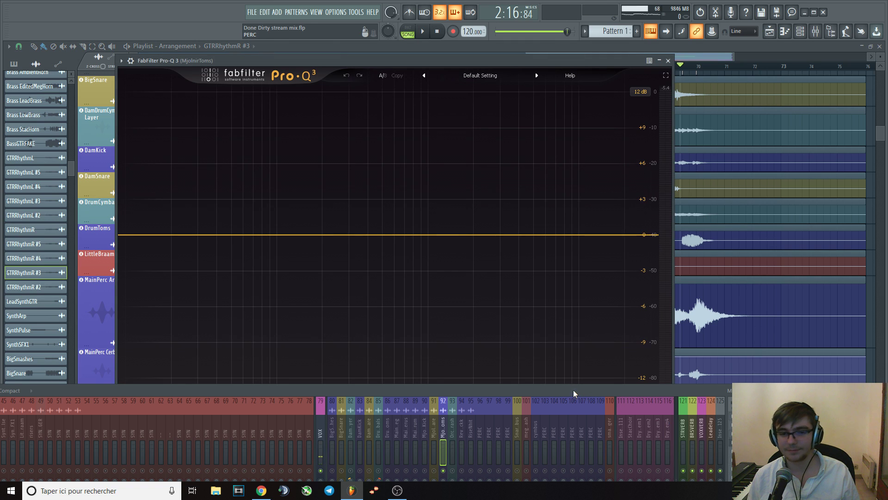
click(669, 60)
- Raise the mixer to show its faders, and play the full mix with MjolnirToms unsoloed from about bar 69
drag(498, 394, 490, 309)
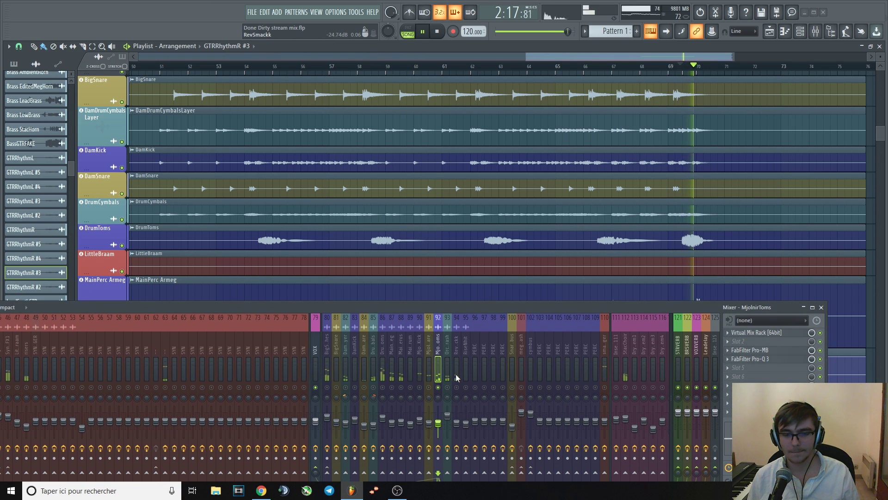
key(space)
drag(475, 309, 454, 237)
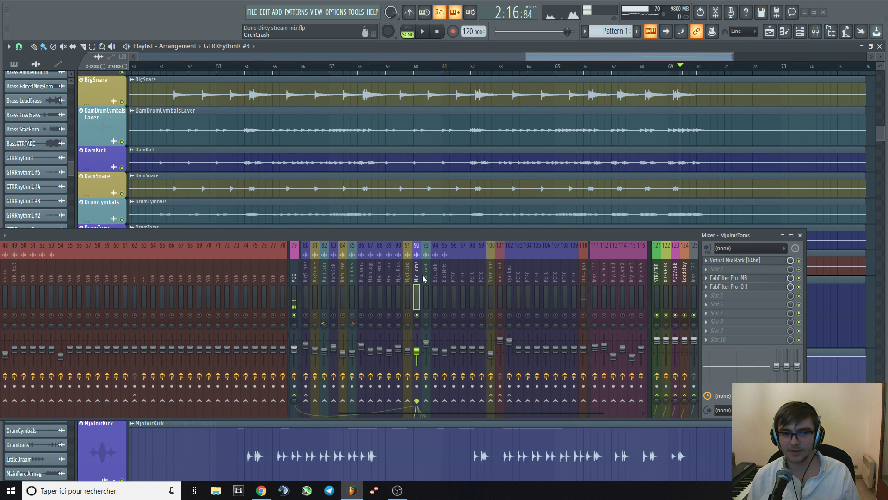
click(743, 287)
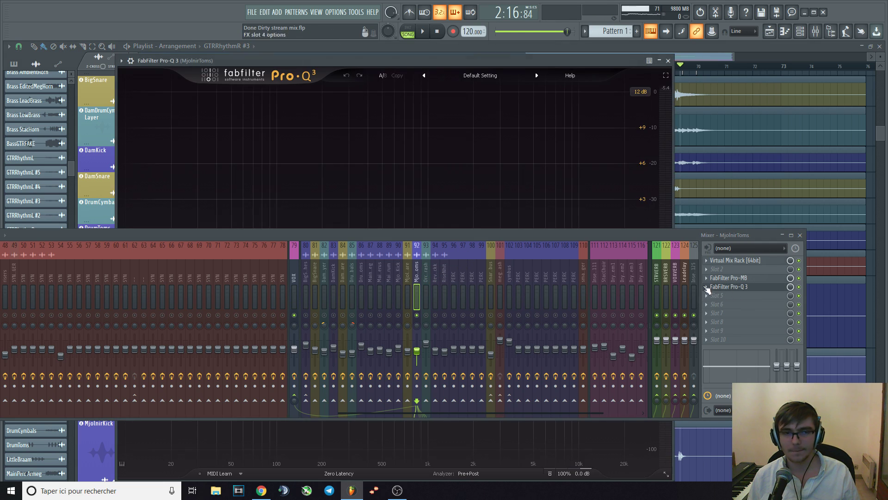
click(668, 61)
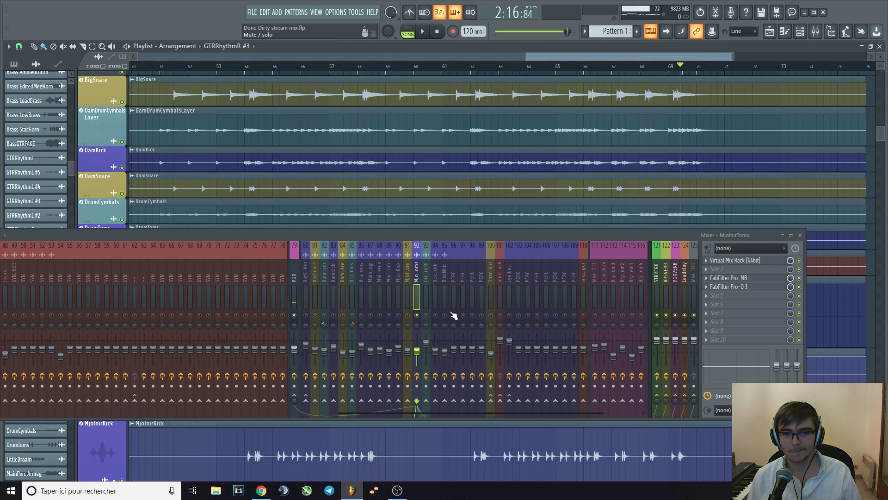
key(space)
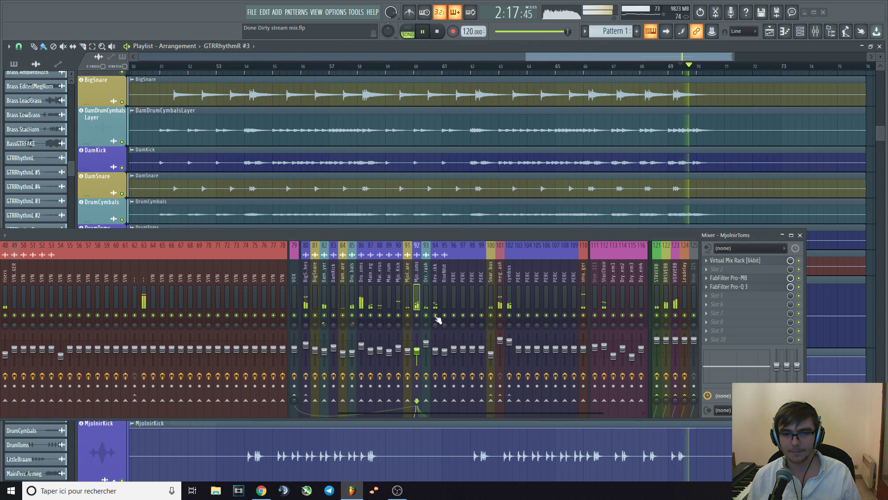
key(space)
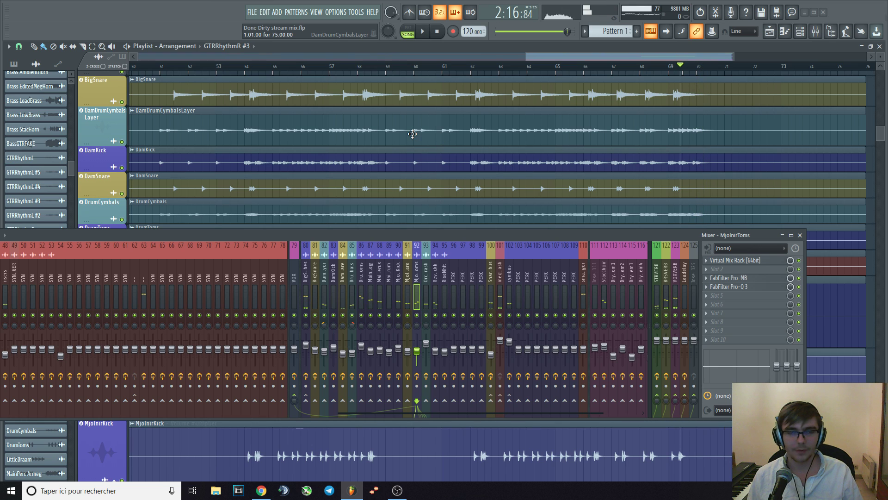
- Play the full mix from about bar 27 and examine MjolnirToms's Virtual Mix Rack during playback
scroll(437, 139, down, 2)
scroll(436, 139, down, 2)
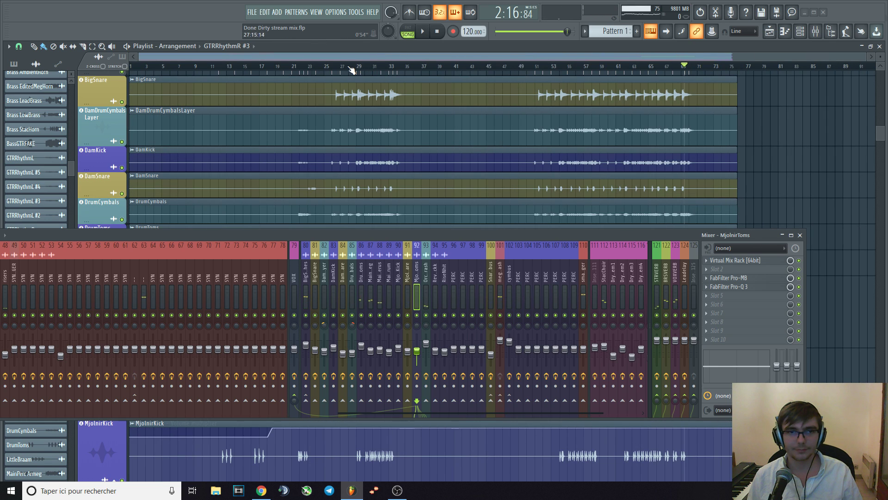
click(350, 67)
key(space)
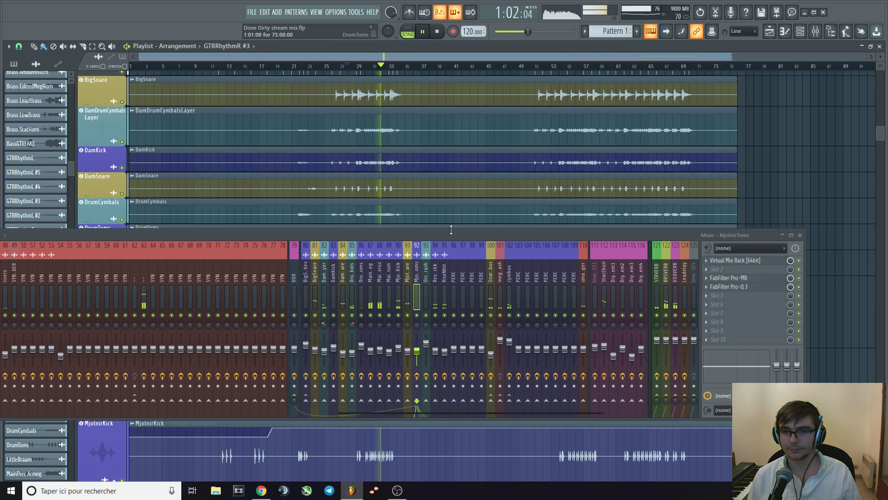
click(742, 260)
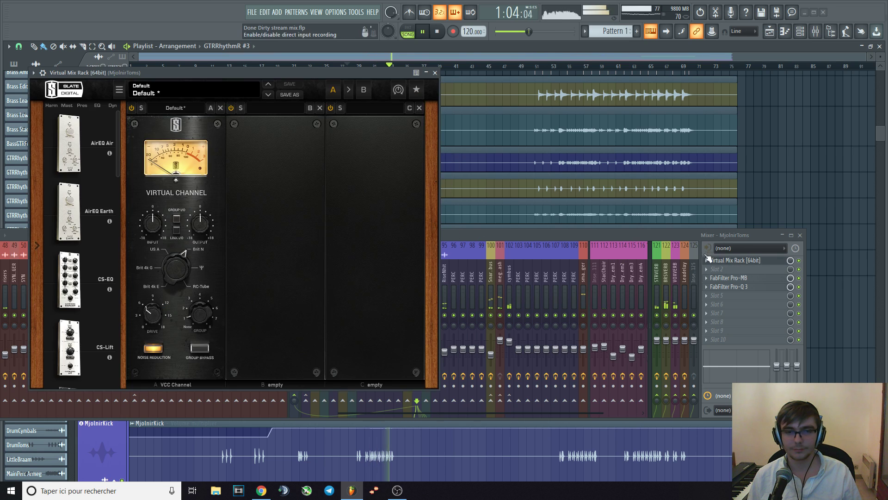
click(437, 89)
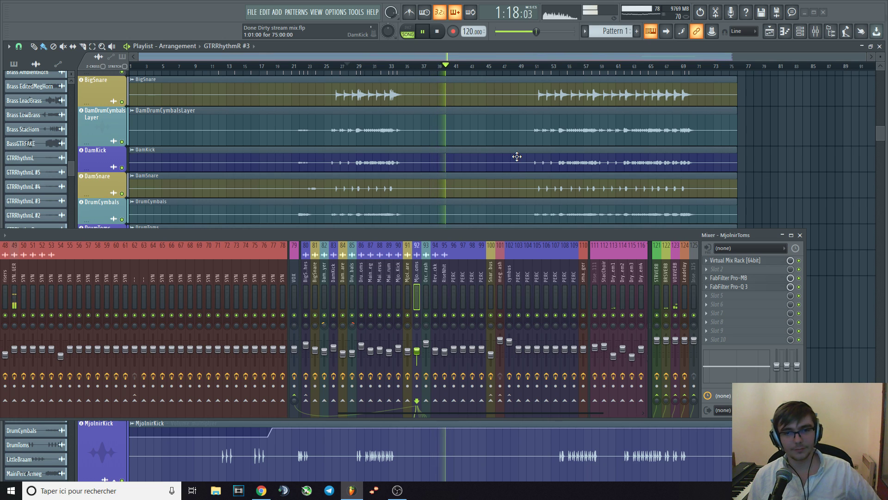
key(space)
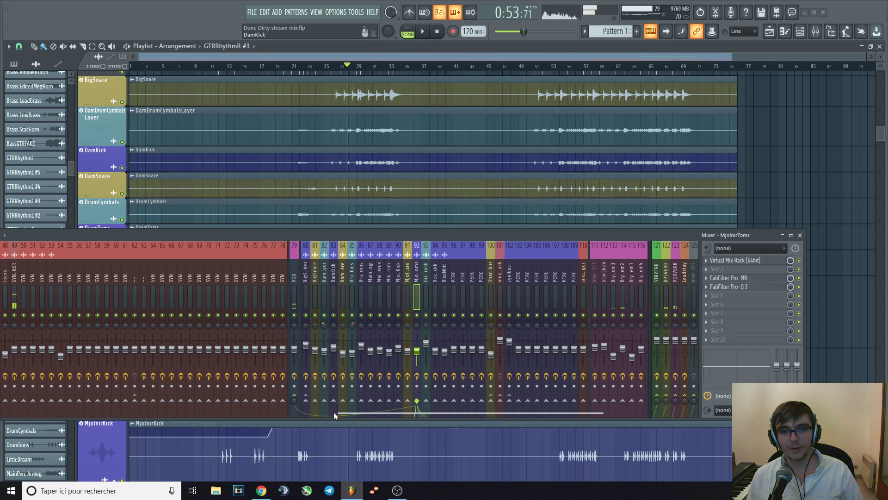
- Bring the synth tracks into view in the mixer and briefly play the full mix from about bar 39
click(443, 67)
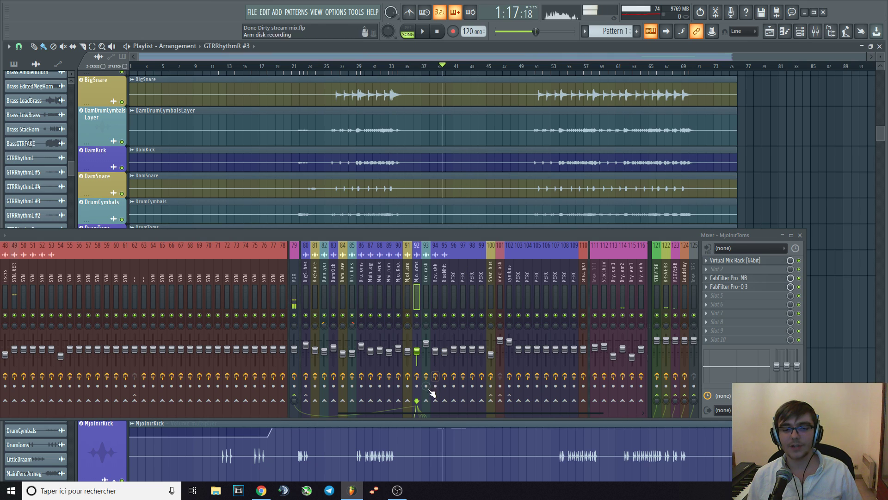
drag(427, 412, 183, 413)
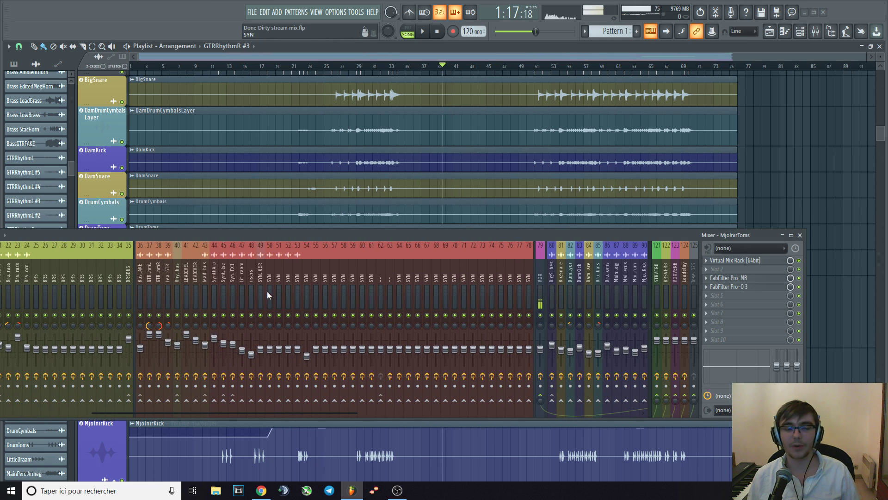
click(444, 71)
key(space)
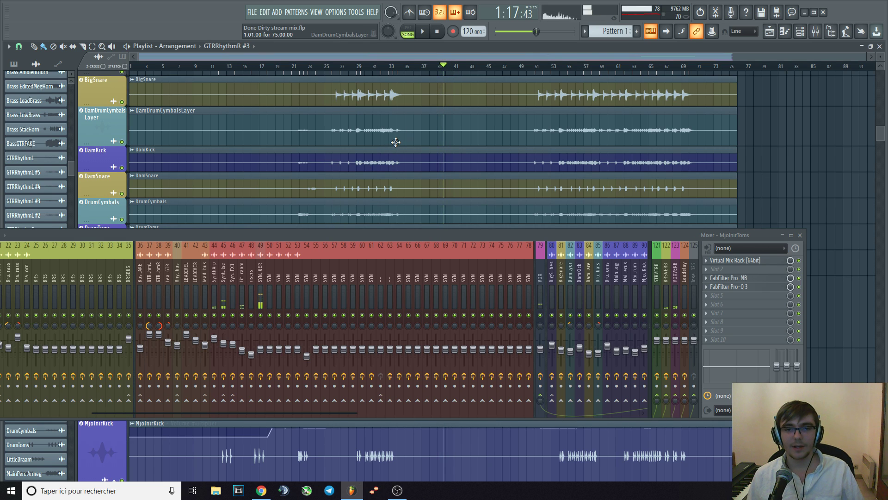
- Play from about bar 38 and solo SynthPulse, auditioning it together with mixer track 49
click(438, 71)
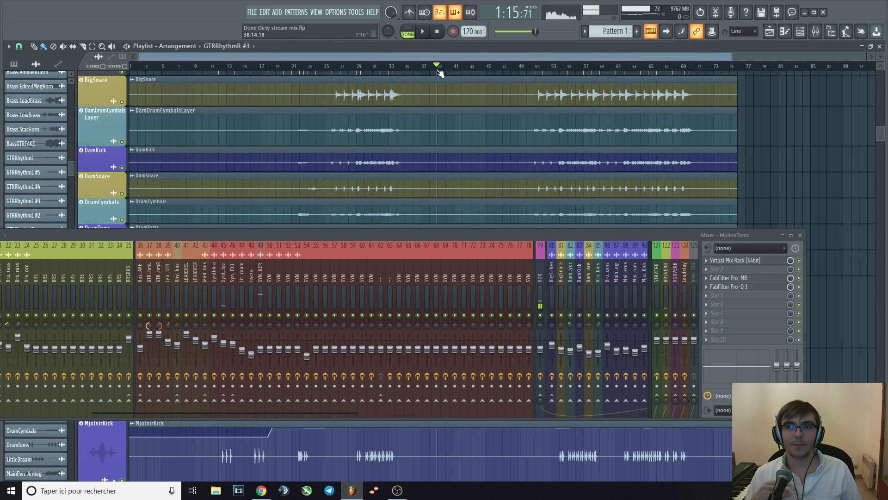
key(space)
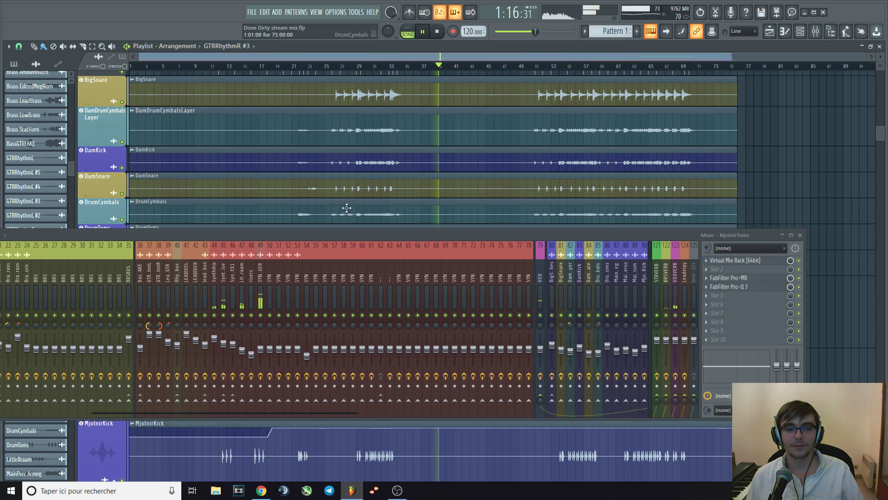
right_click(223, 315)
click(260, 315)
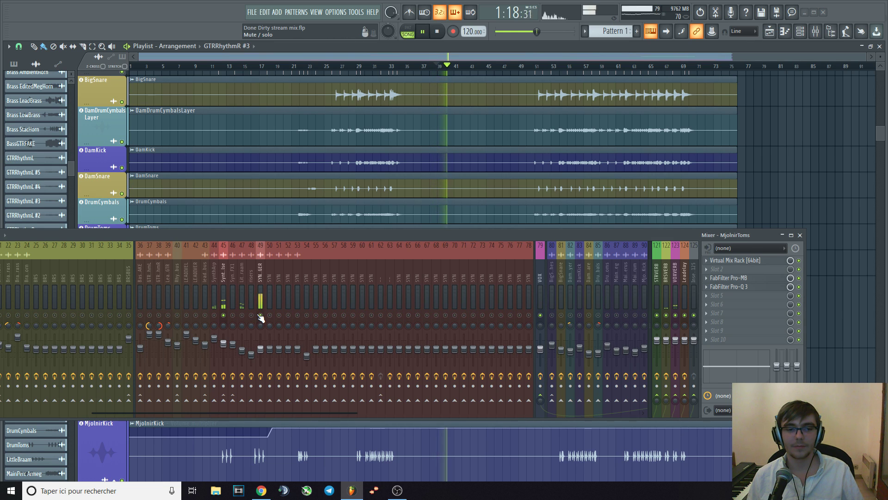
key(space)
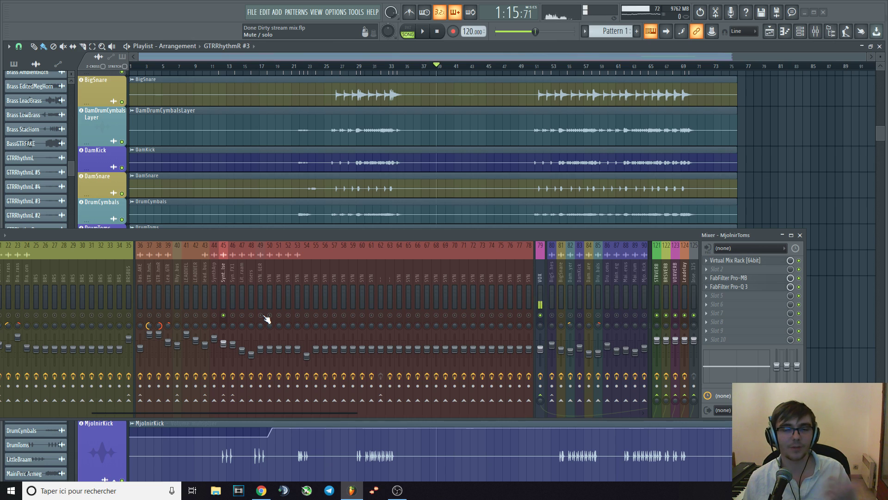
- Compare SynthPulse with and without mixer track 49 during playback from about bar 38, leaving track 49 enabled
key(space)
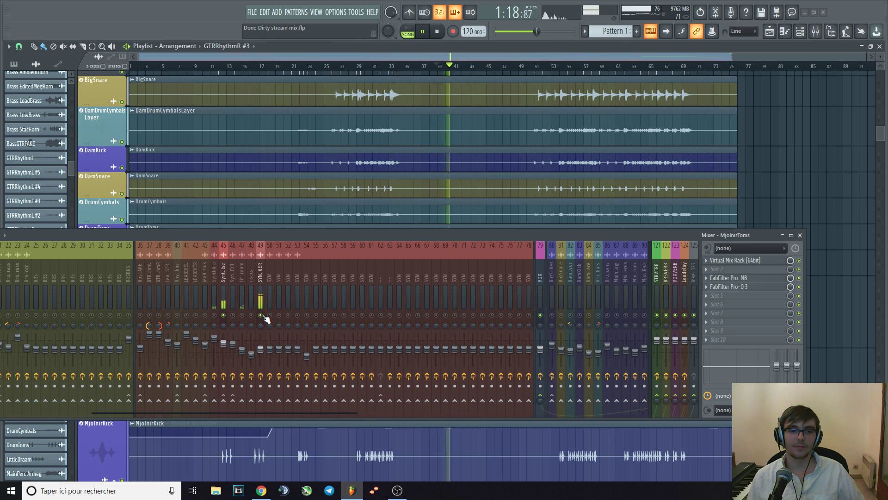
click(261, 315)
click(261, 315)
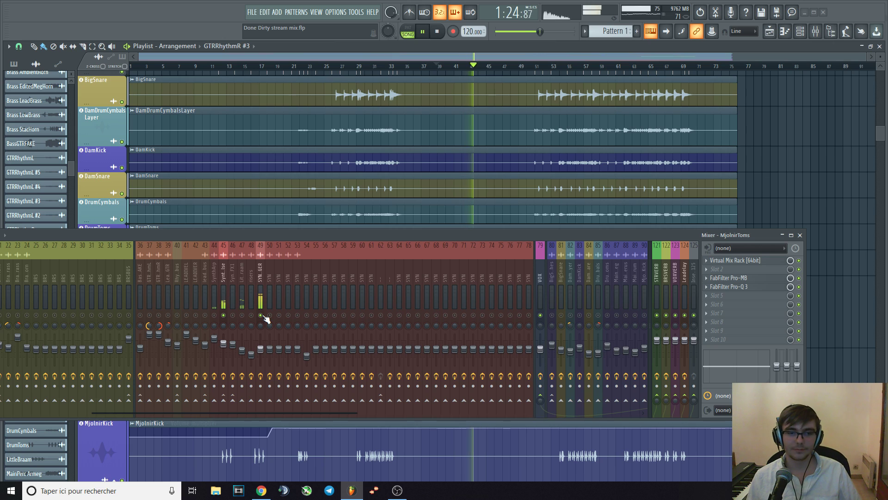
click(261, 315)
click(261, 316)
key(space)
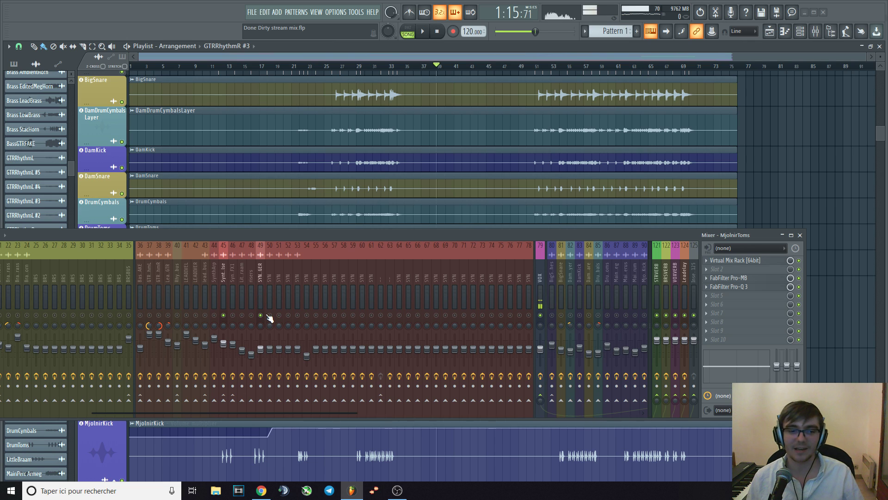
- Move playback to about bar 36 and audition the soloed synth tracks again
click(416, 66)
key(space)
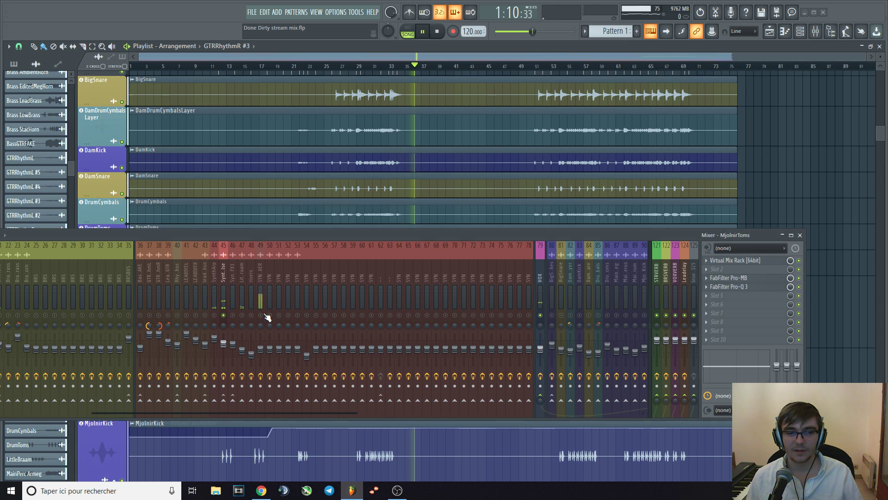
key(space)
key(space)
key(space)
- Select SynthPulse and examine its second FabFilter Pro-MB during playback from about bar 36
click(229, 279)
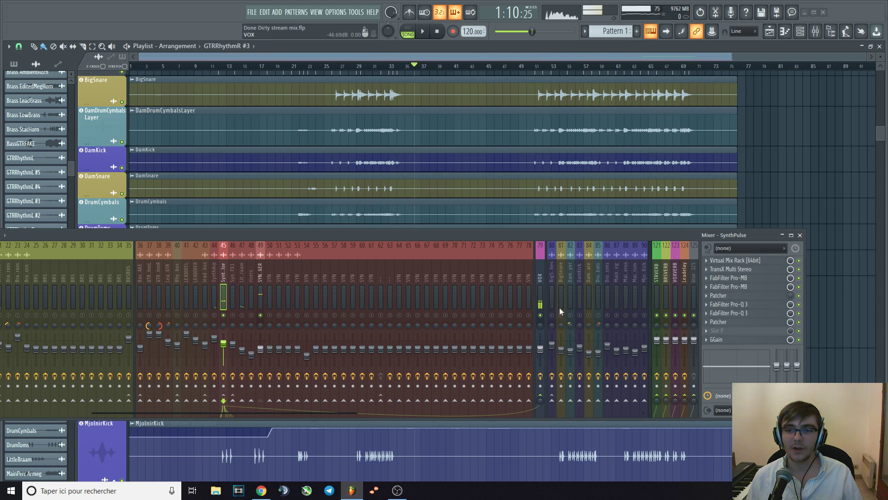
click(740, 286)
key(space)
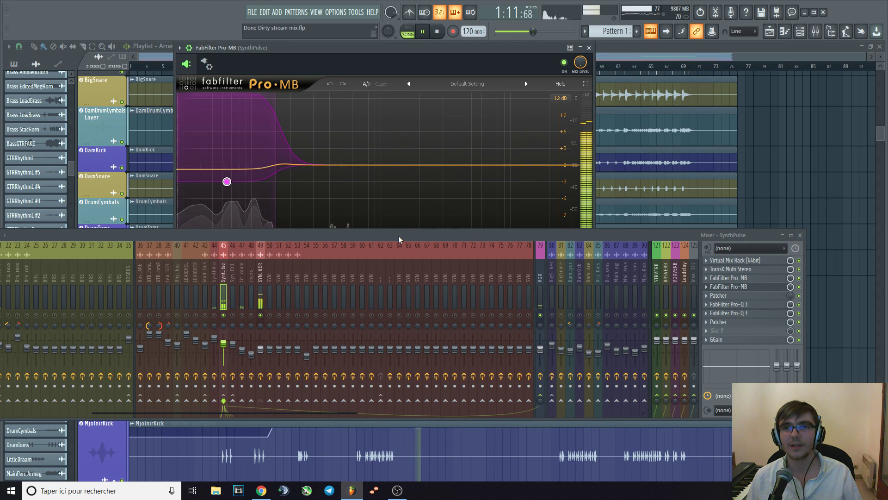
- Close SynthPulse's FabFilter Pro-MB, unsolo the synths and audition the full mix from about bar 60
key(space)
click(588, 48)
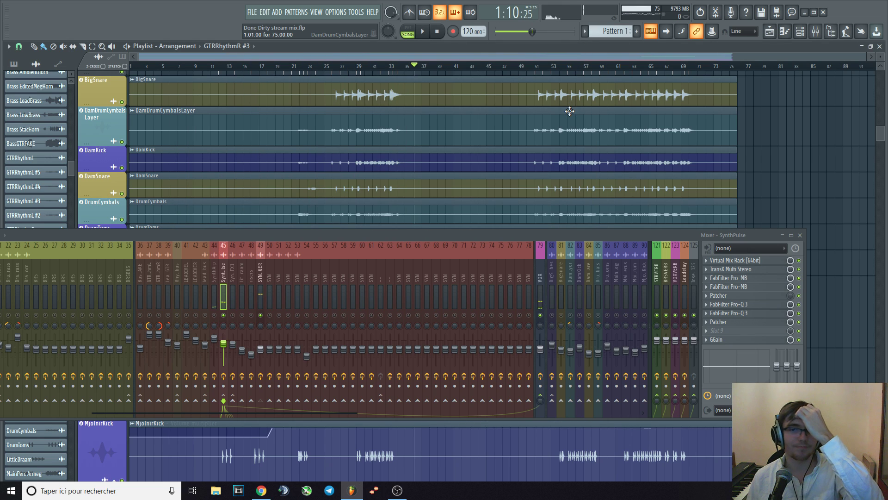
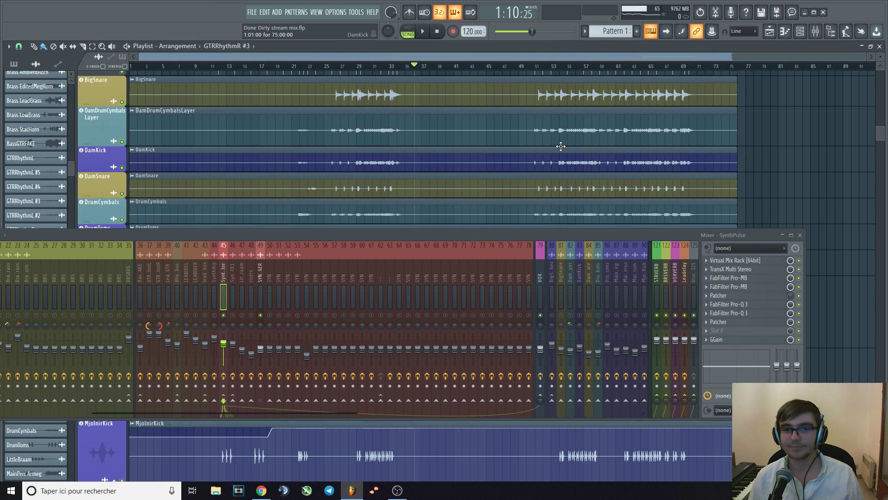
click(608, 72)
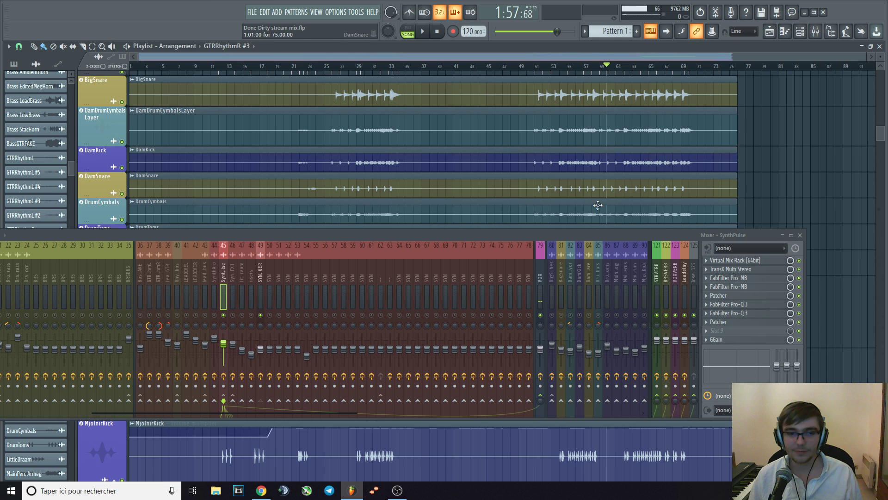
click(446, 315)
key(space)
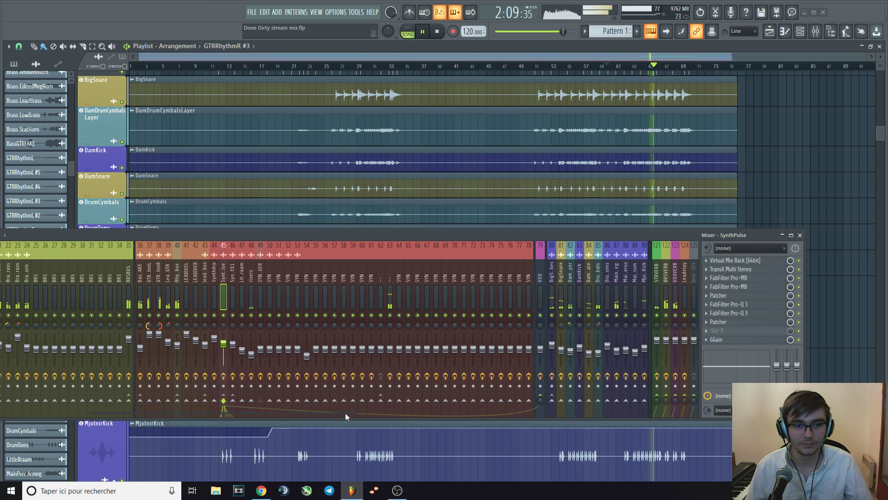
drag(346, 412, 213, 402)
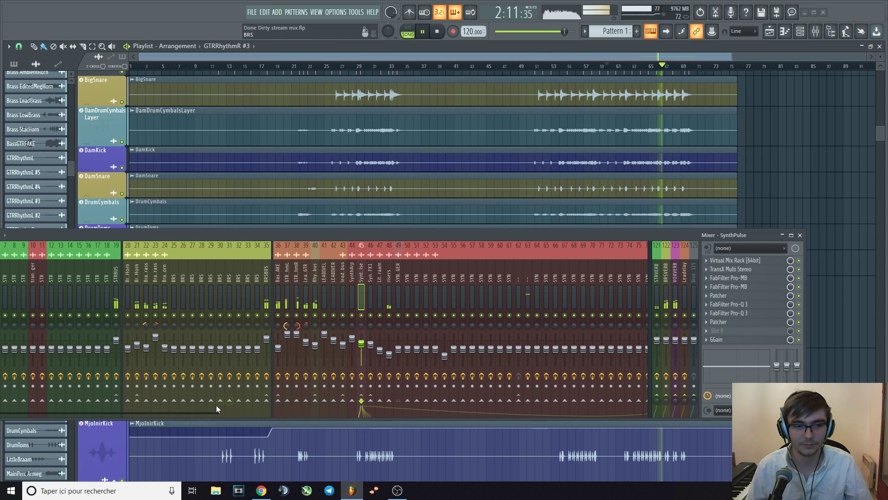
key(space)
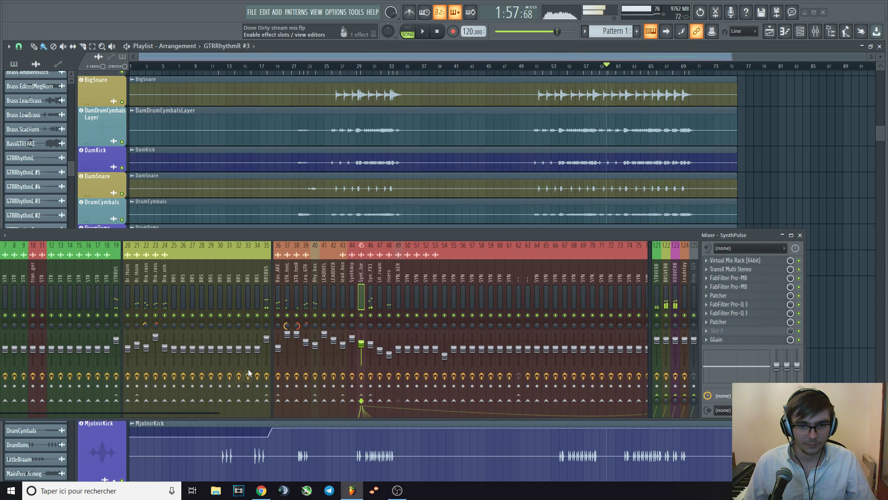
- Move playback to about bar 21, solo StacChoir during playback and select its mixer track
click(292, 68)
key(space)
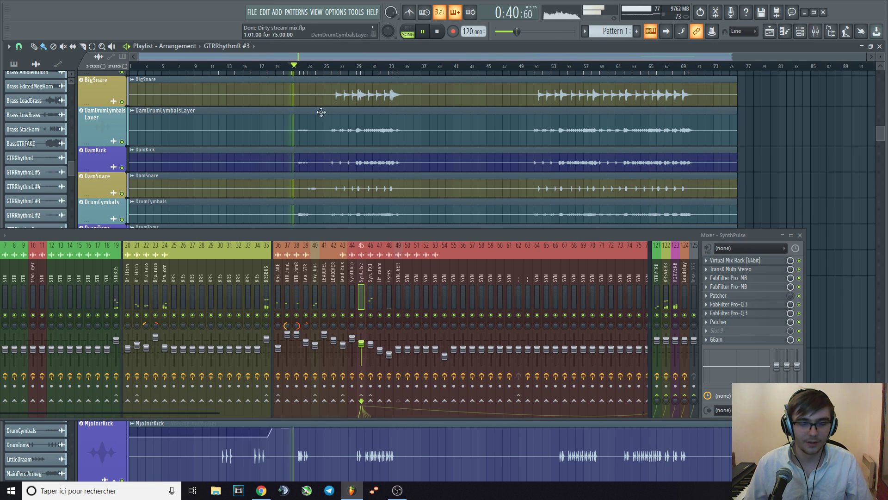
key(space)
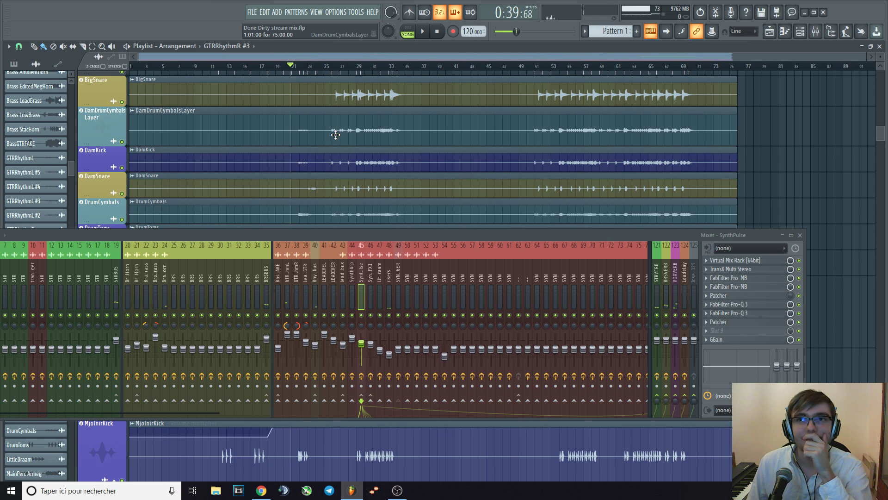
drag(213, 410, 655, 397)
key(space)
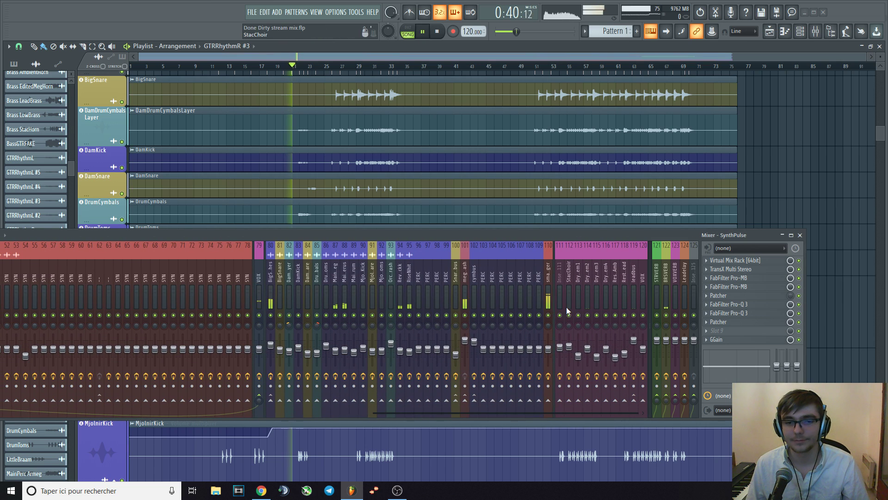
right_click(568, 315)
click(567, 285)
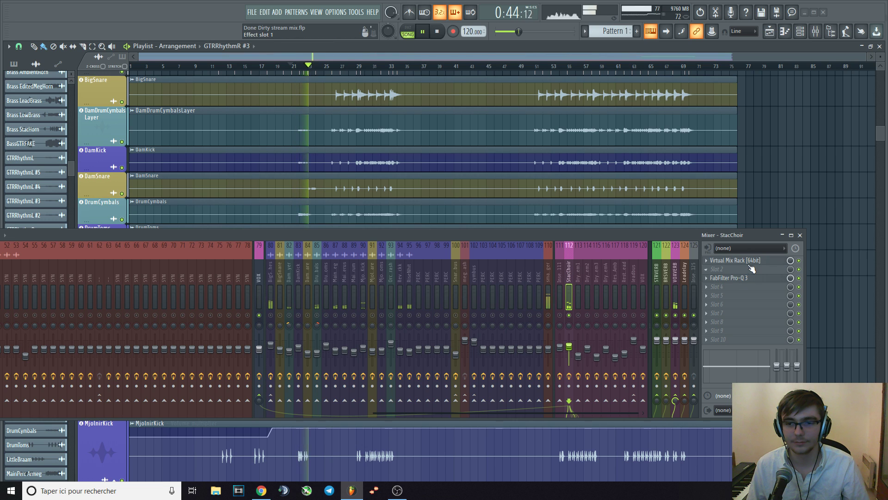
- Switch off the FG-N module in StacChoir's Virtual Mix Rack during playback, then close the rack and stop
click(713, 260)
drag(538, 234, 495, 340)
key(space)
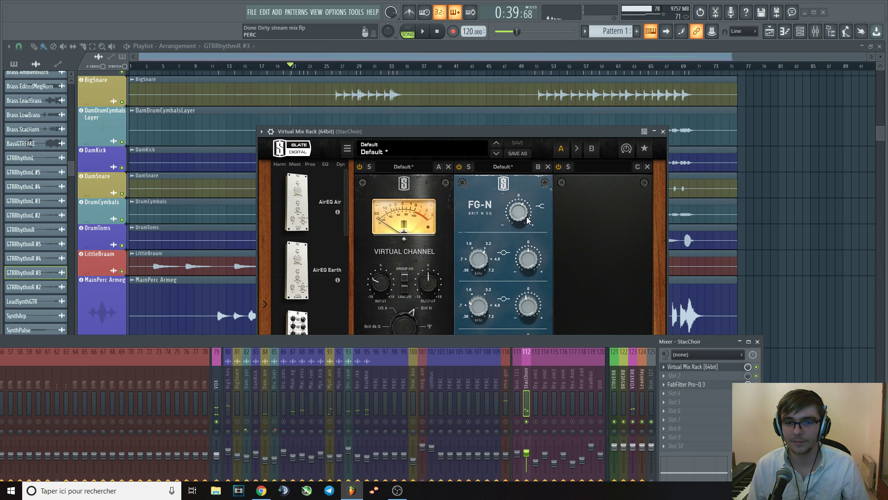
drag(532, 132, 522, 65)
key(space)
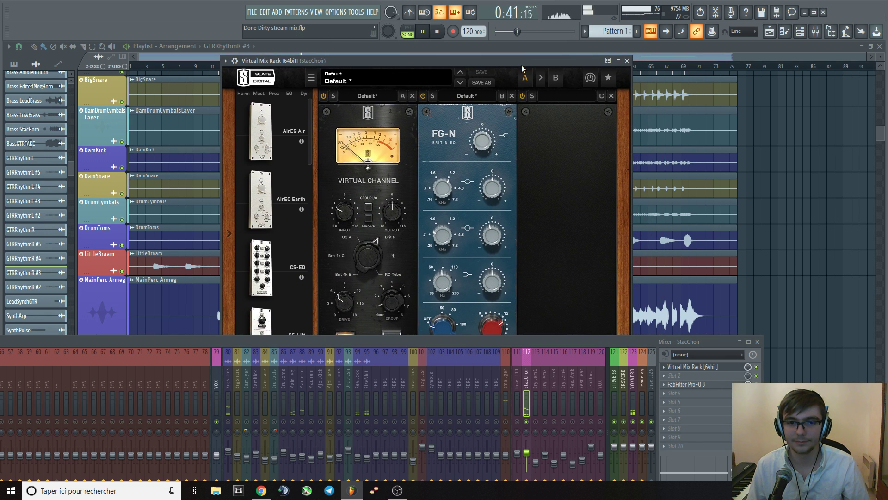
click(425, 96)
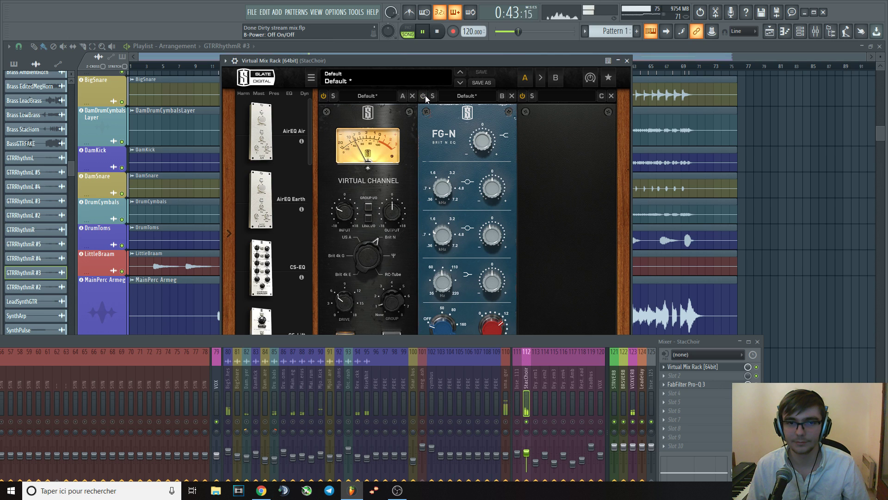
click(626, 60)
key(space)
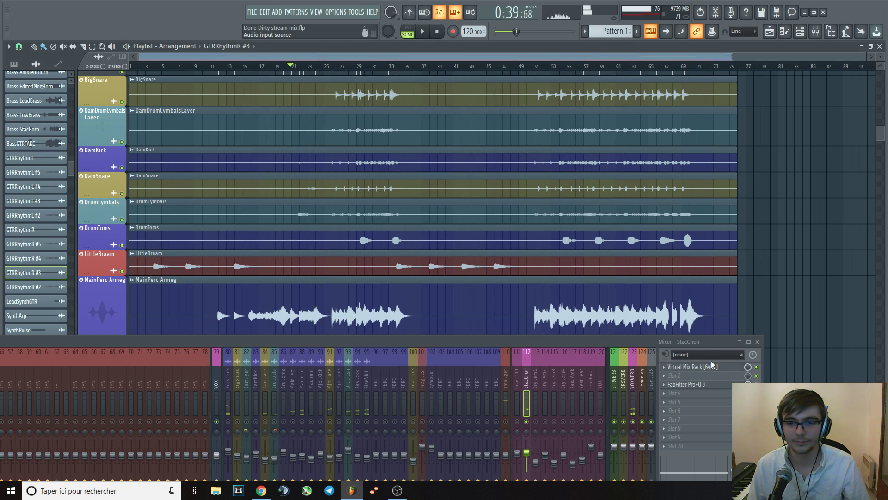
- Examine StacChoir's FabFilter Pro-Q 3 curve during playback from about bar 21
click(707, 387)
key(space)
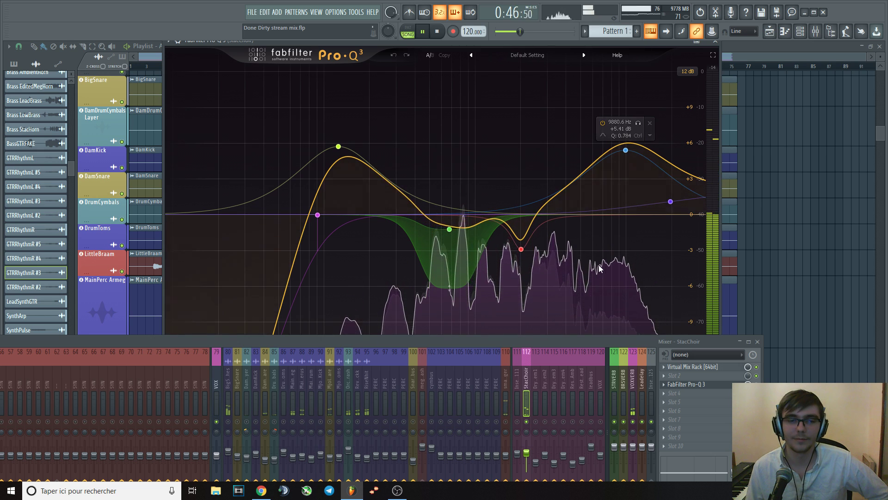
click(715, 41)
- Move playback to about bar 58 and examine StacChoir's FabFilter Pro-Q 3 again
click(595, 69)
click(702, 386)
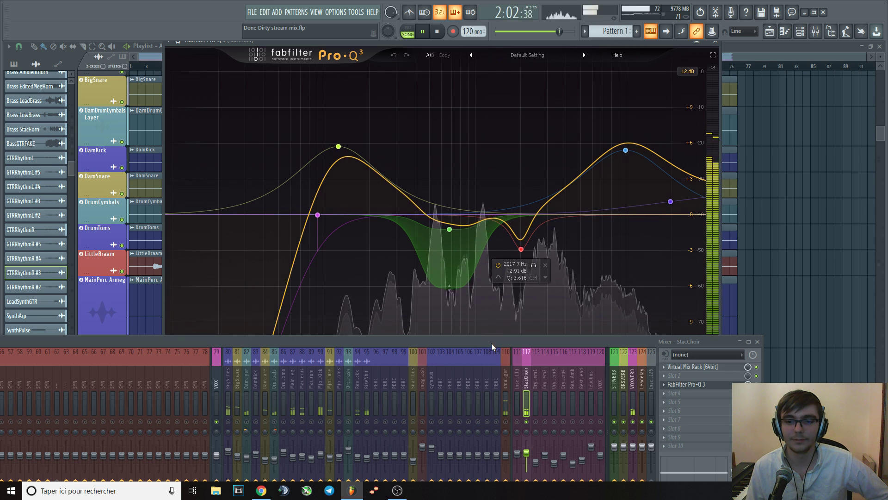
drag(491, 343, 467, 239)
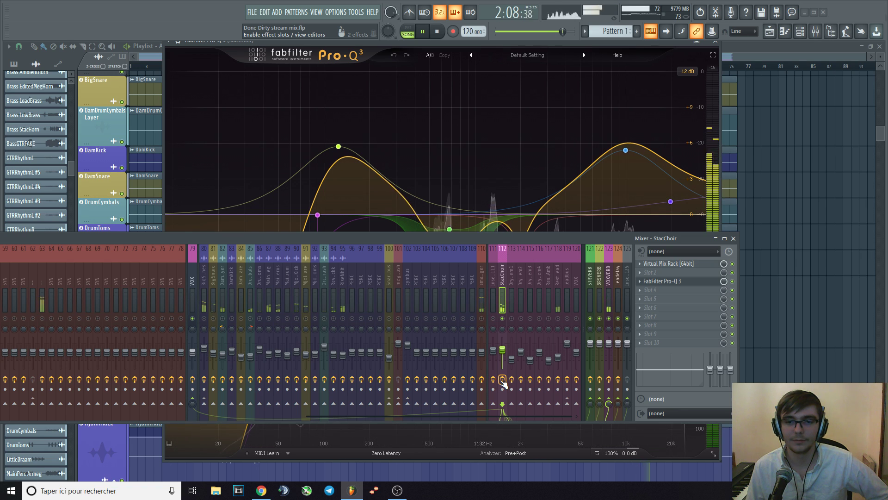
drag(508, 249, 489, 312)
key(space)
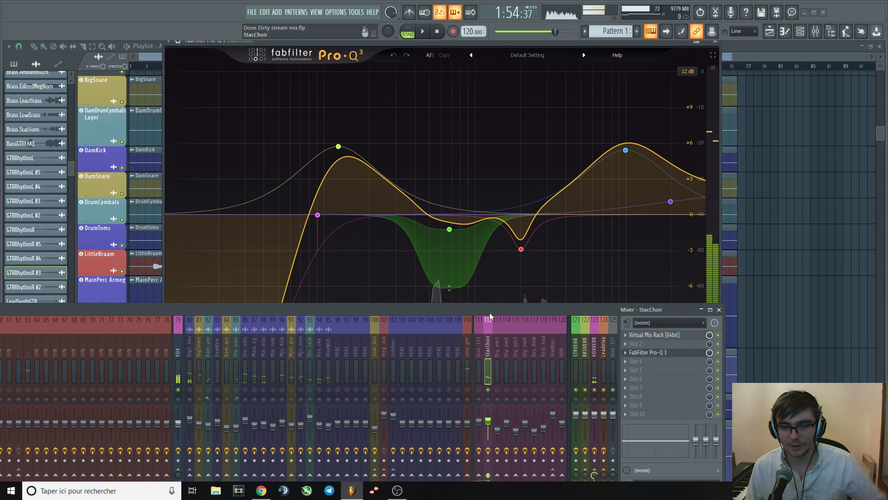
- Close StacChoir's FabFilter Pro-Q 3 and compare the choir soloed and in the full mix from about bar 58
mouse_move(612, 169)
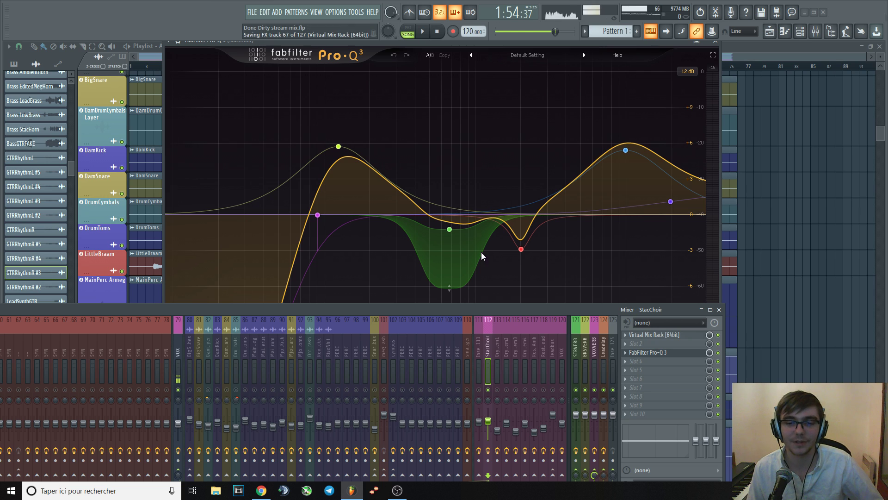
drag(490, 306, 482, 247)
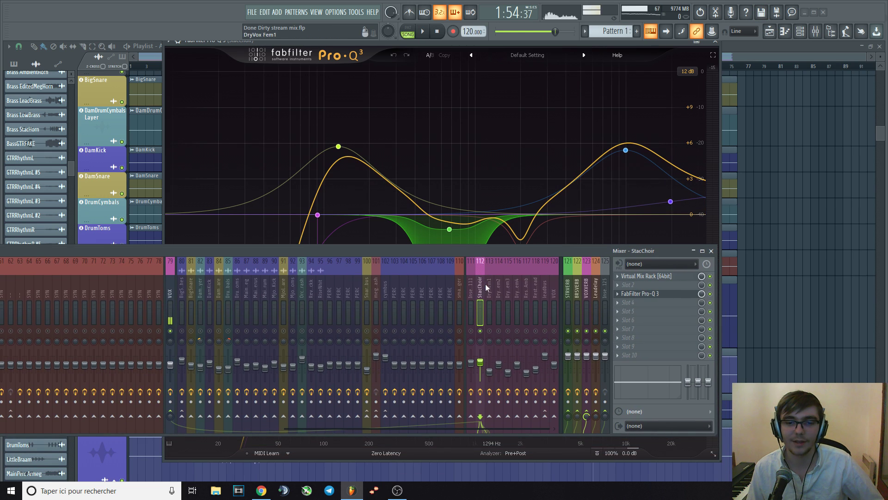
click(715, 43)
key(space)
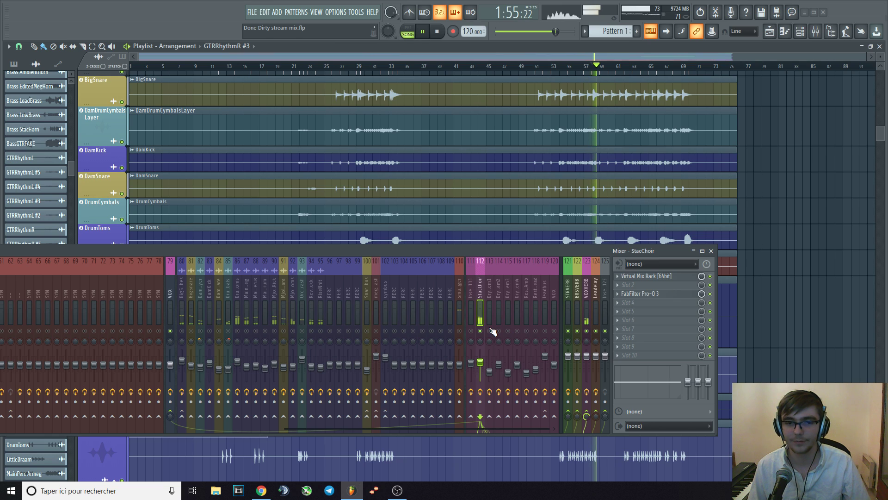
key(space)
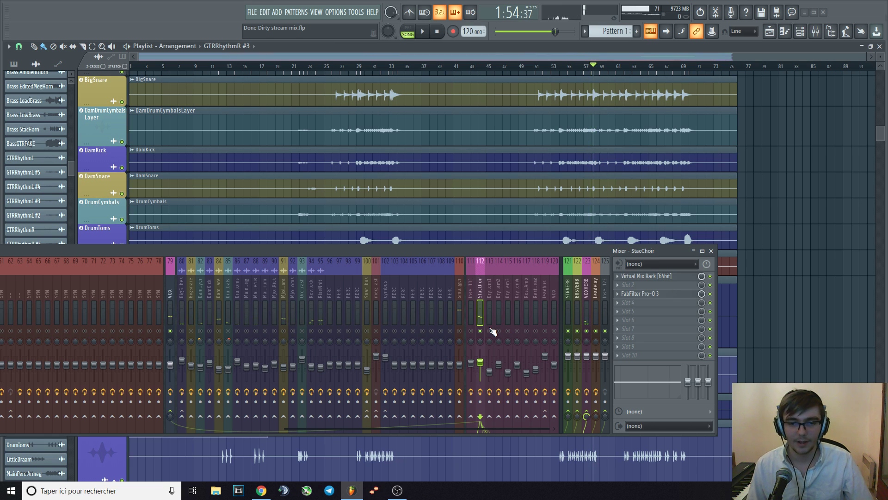
key(space)
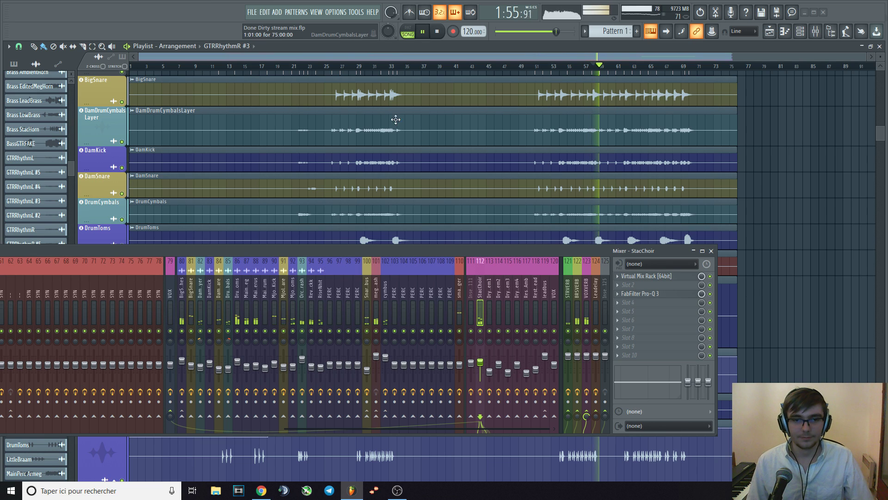
click(440, 32)
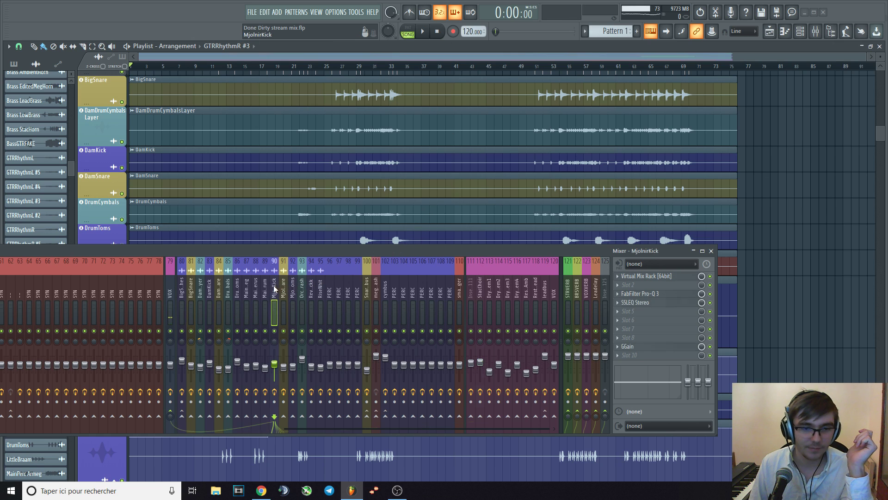
- Select the MainPerc Cerberus track, bring the first mixer tracks into view and play the full song from its start
click(258, 288)
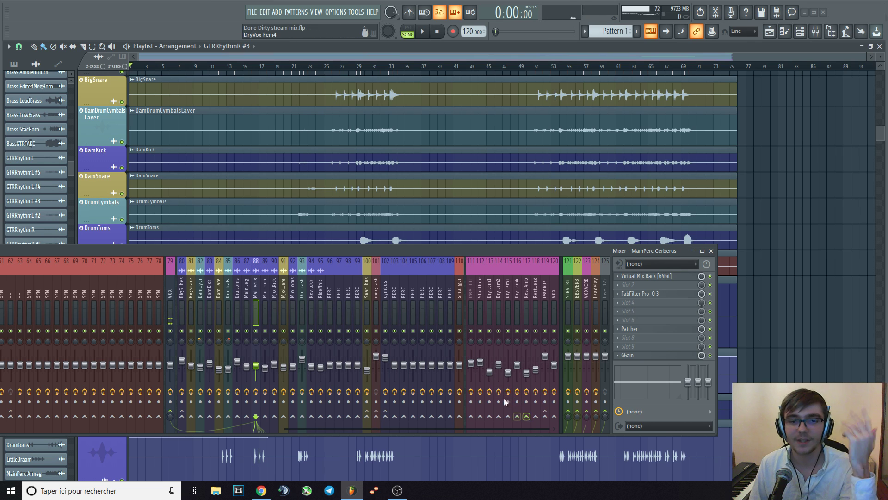
drag(501, 429, 32, 403)
drag(170, 254, 318, 252)
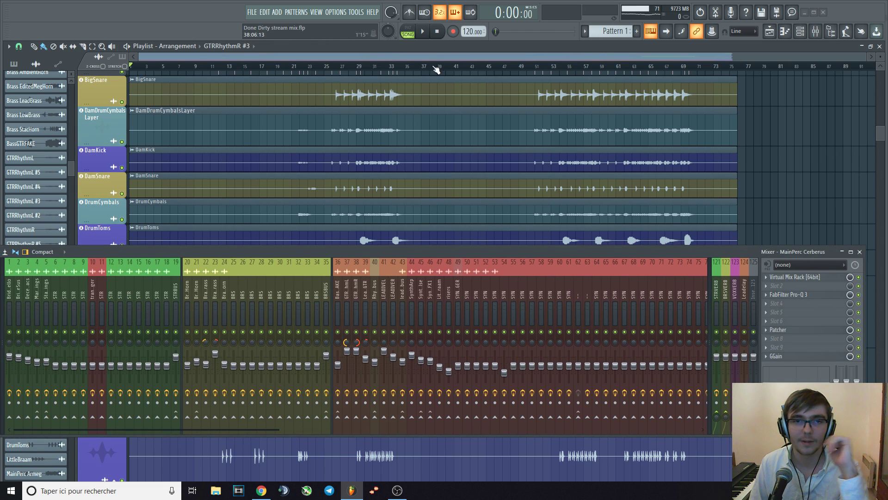
click(430, 34)
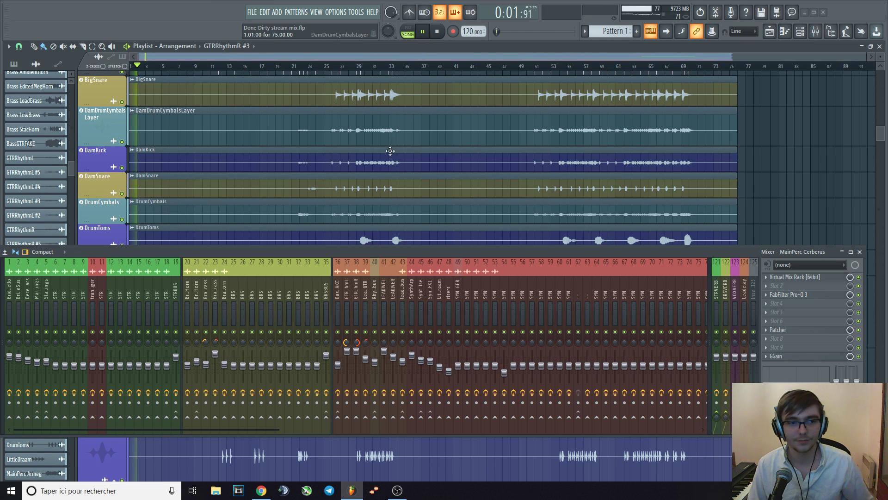
drag(337, 254, 359, 204)
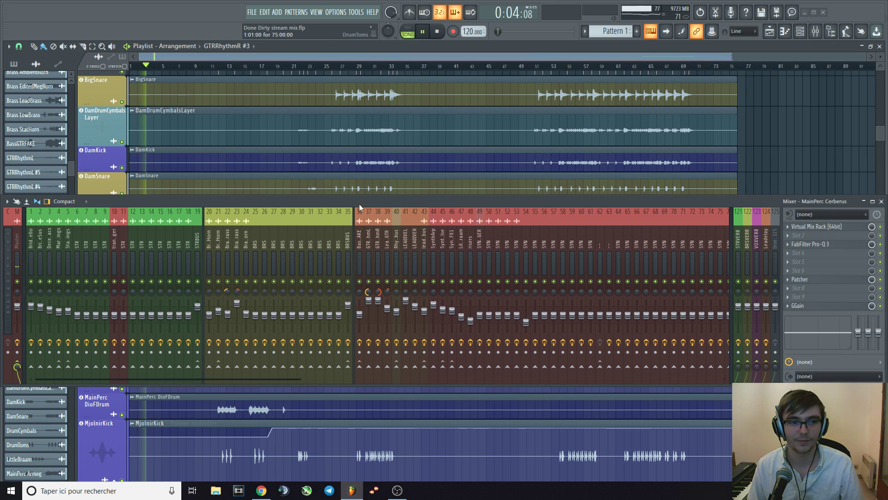
- Select the Master track and examine its SSLComp Stereo during full playback, then close the compressor and stop
click(21, 242)
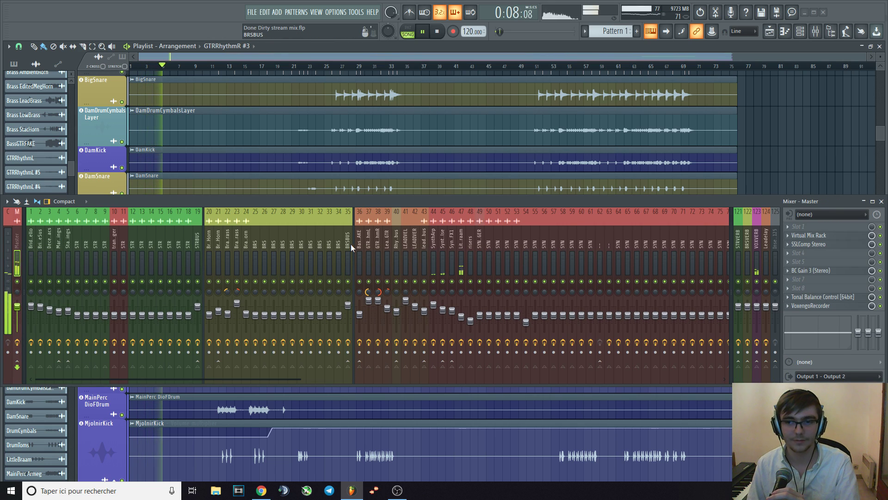
click(814, 244)
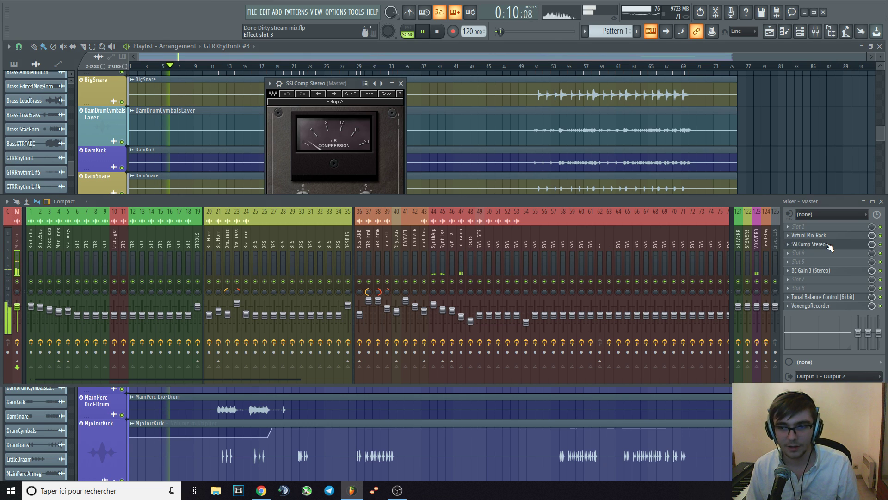
drag(385, 204, 383, 251)
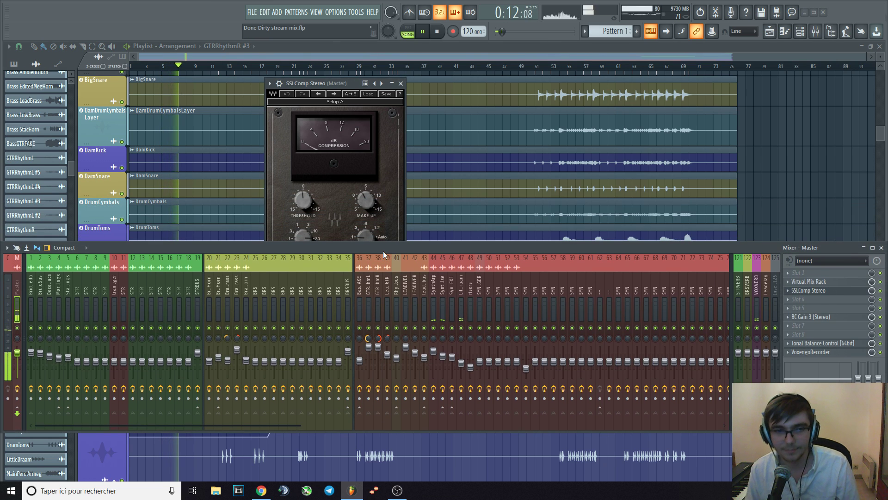
drag(356, 85, 445, 83)
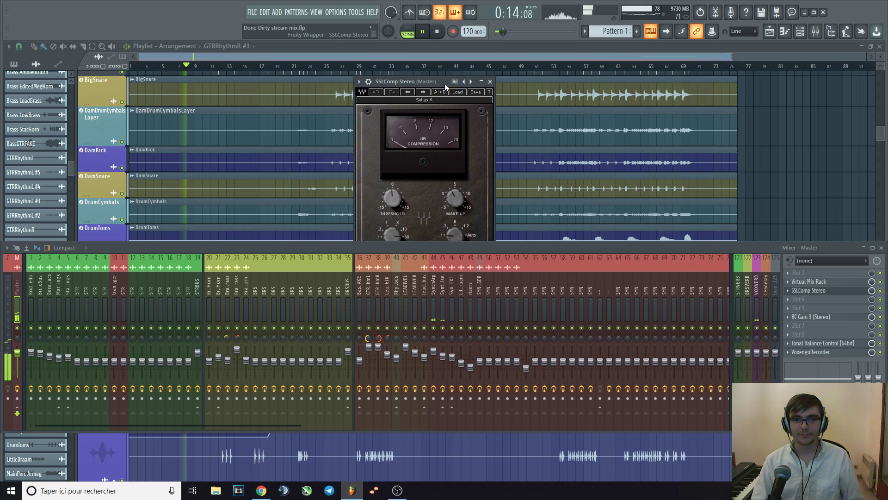
drag(462, 245, 464, 293)
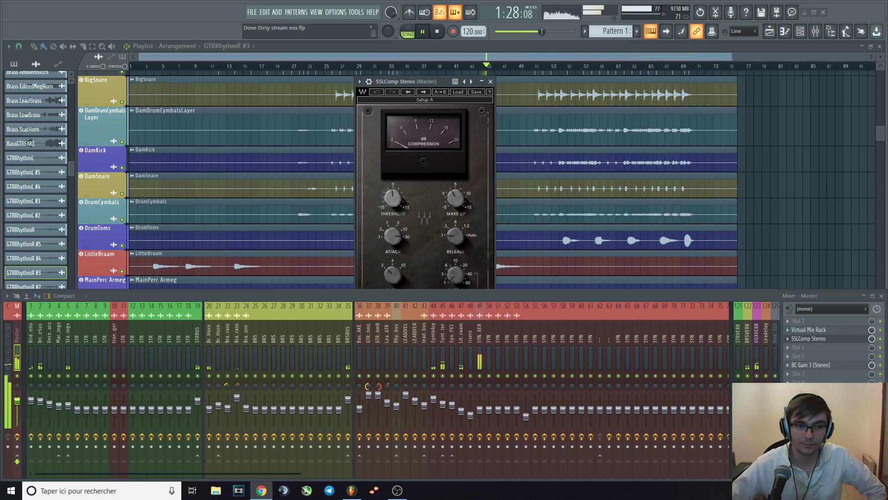
click(491, 81)
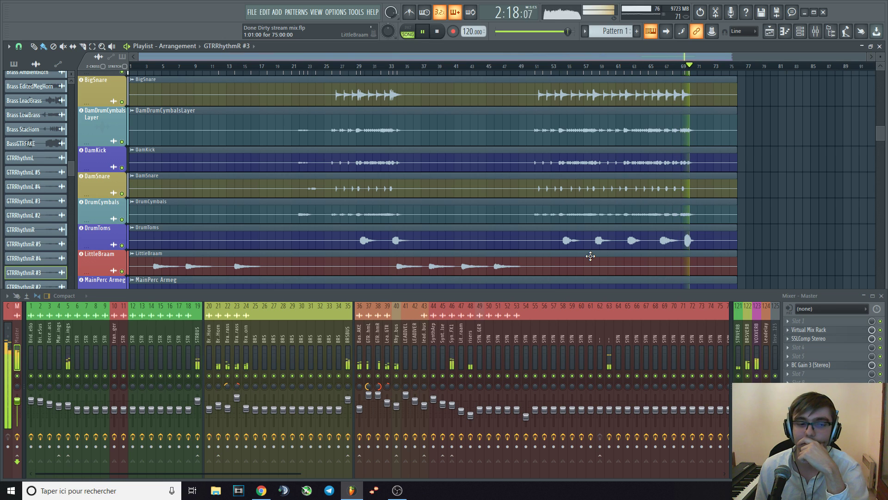
key(space)
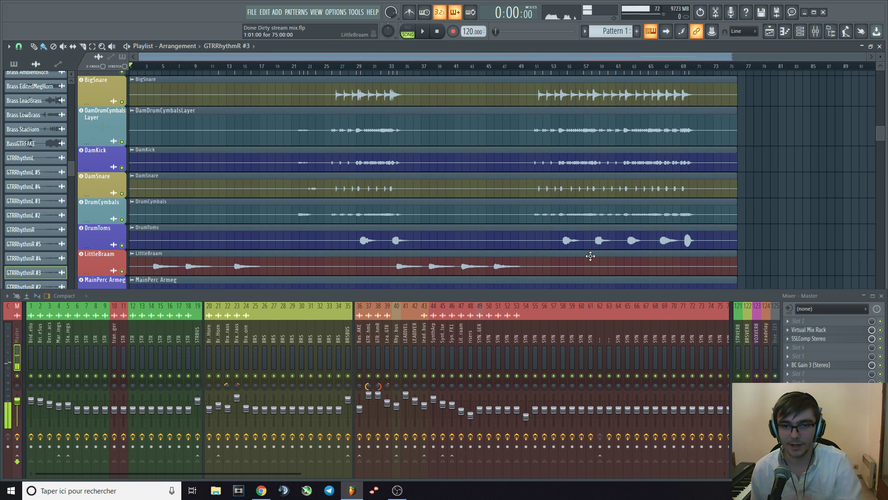
- Solo mixer tracks 2 and 5 and listen to them together from about bar 42
click(493, 68)
drag(504, 295, 604, 311)
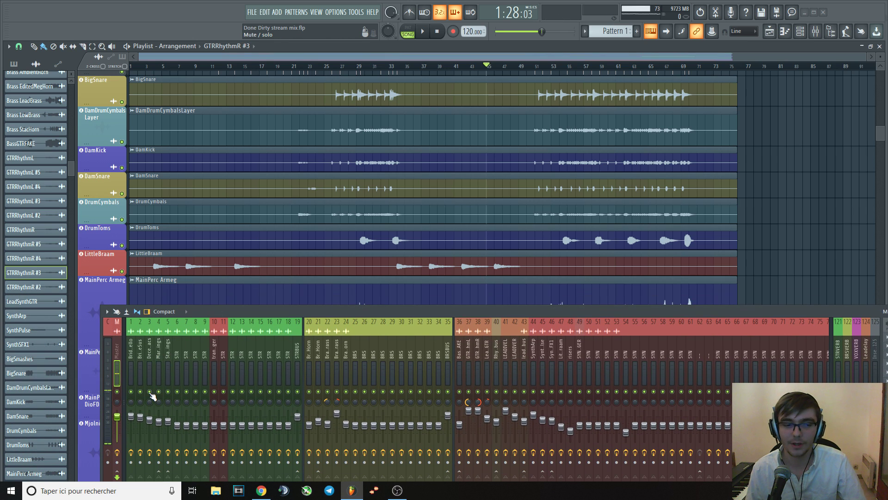
click(150, 391)
click(140, 392)
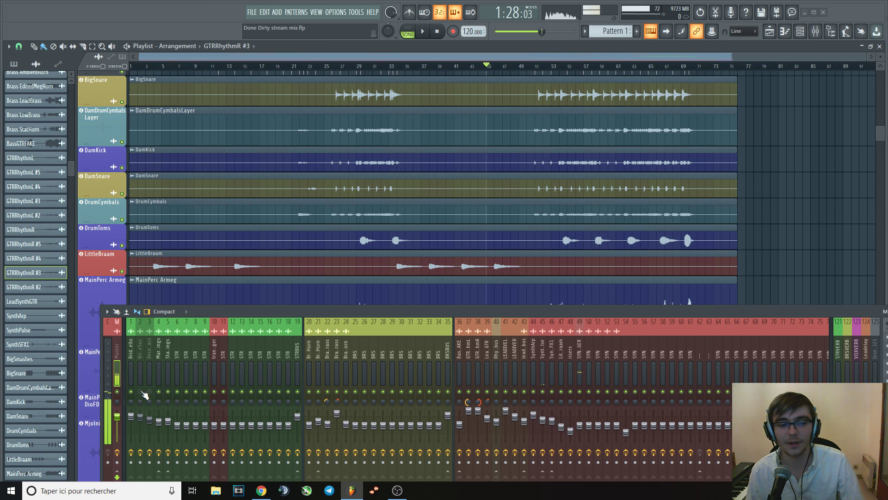
right_click(141, 391)
key(space)
click(463, 69)
click(167, 391)
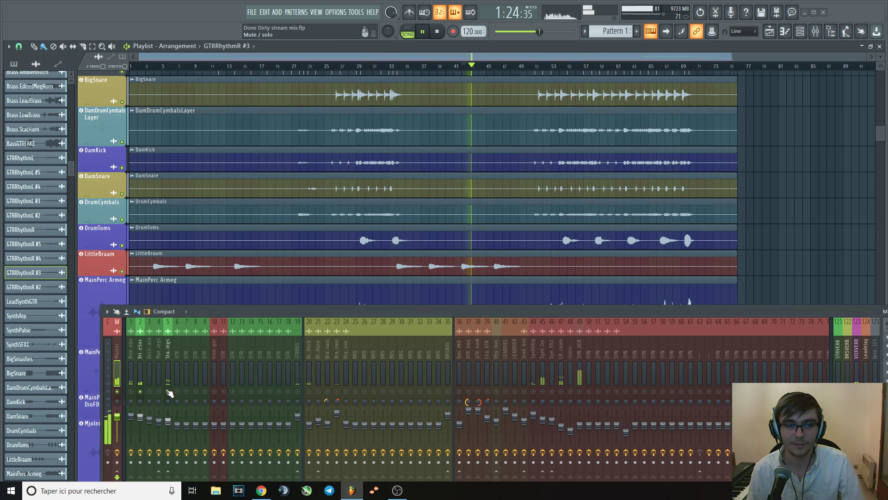
- Solo the BridgeStacCello track and listen to it from about bar 34
key(space)
key(space)
right_click(167, 391)
right_click(139, 392)
right_click(131, 391)
key(space)
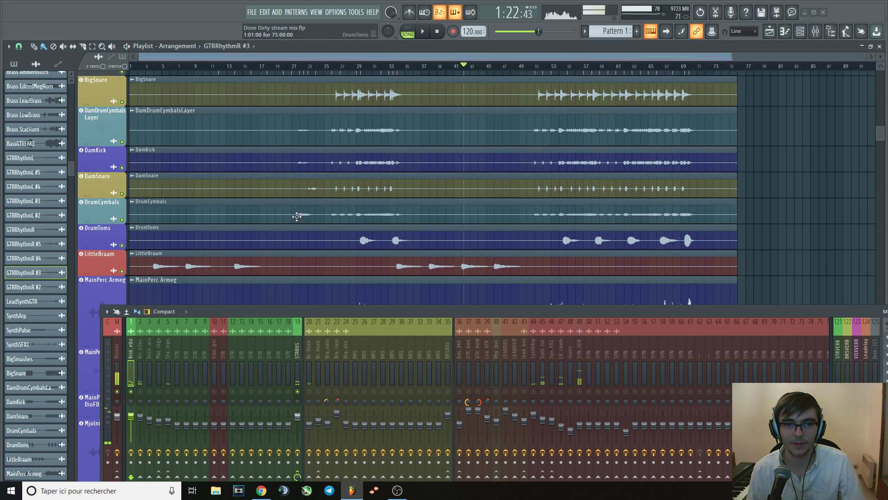
click(404, 66)
drag(424, 307, 370, 257)
key(space)
drag(240, 260, 186, 263)
key(space)
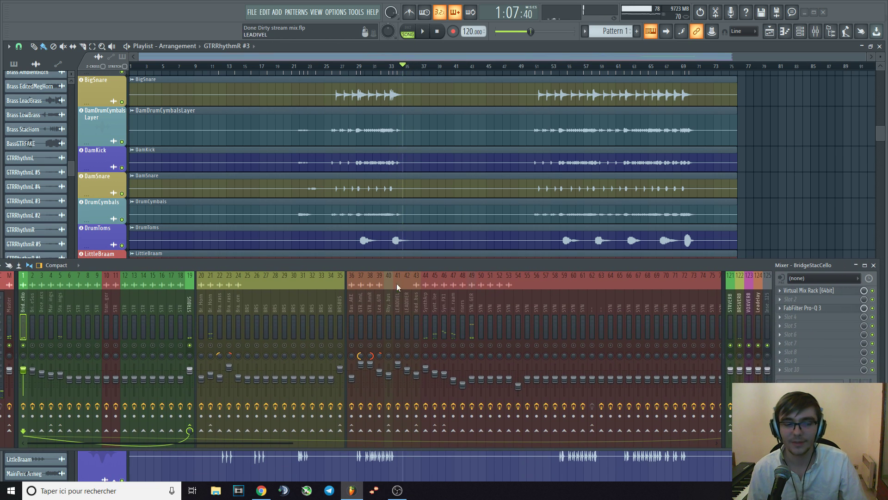
- Examine BridgeStacCello's FabFilter Pro-Q 3 during playback, compare the sound with the EQ bypassed and enabled, and close it
click(810, 309)
drag(482, 264, 448, 313)
key(space)
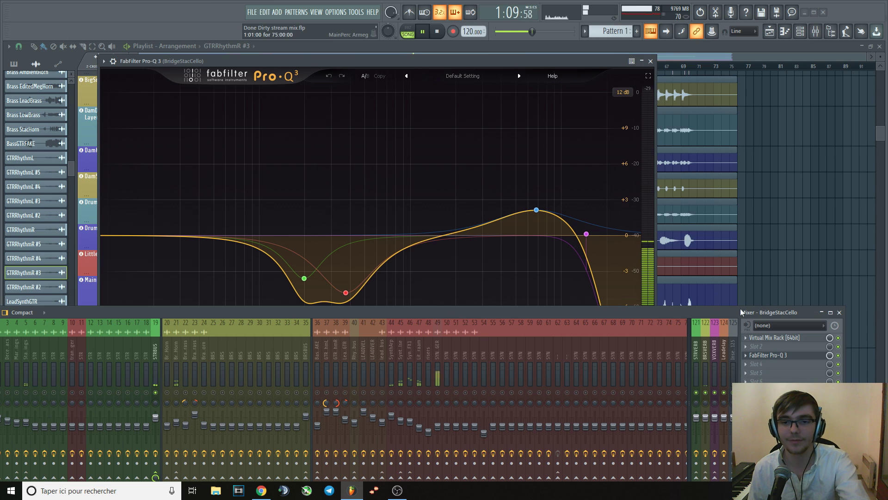
click(838, 355)
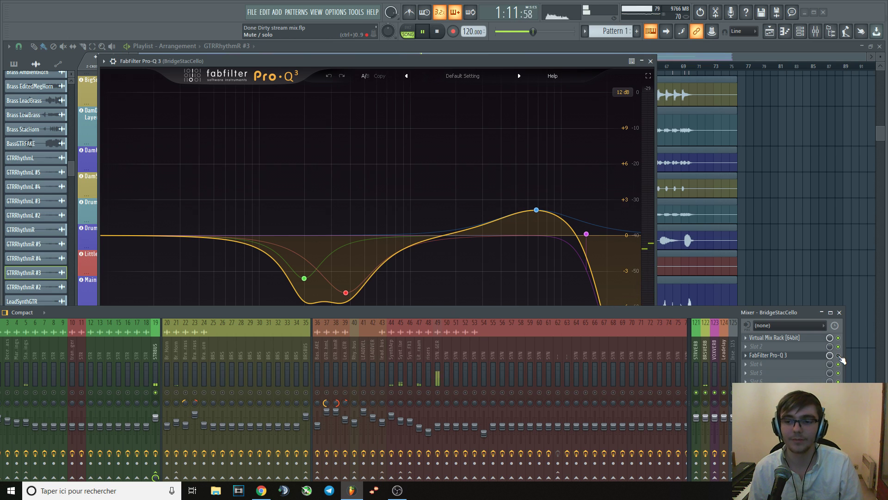
click(838, 356)
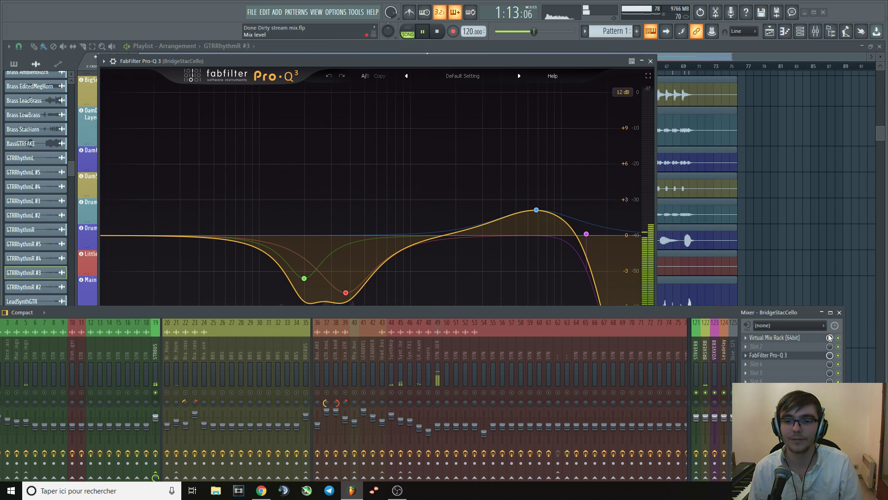
click(650, 60)
- Restore all tracks, play the full mix from about bar 34, and stop playback
right_click(204, 392)
right_click(204, 393)
key(space)
key(space)
drag(333, 313, 407, 271)
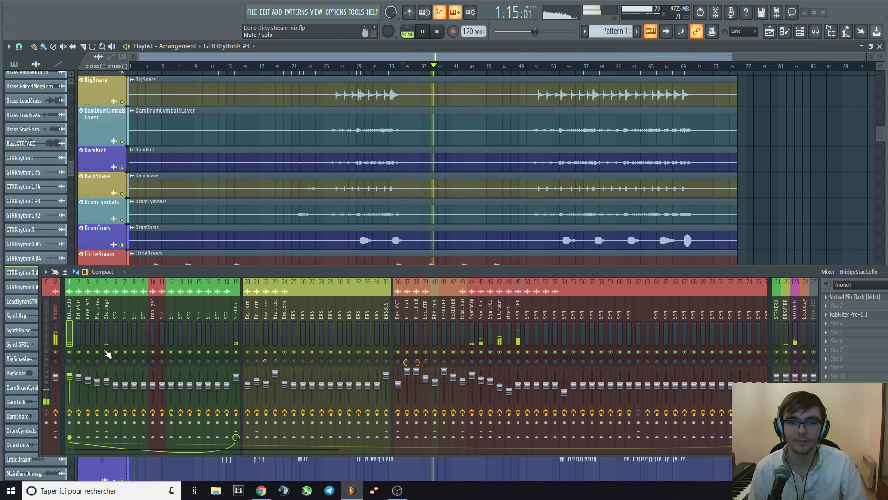
key(space)
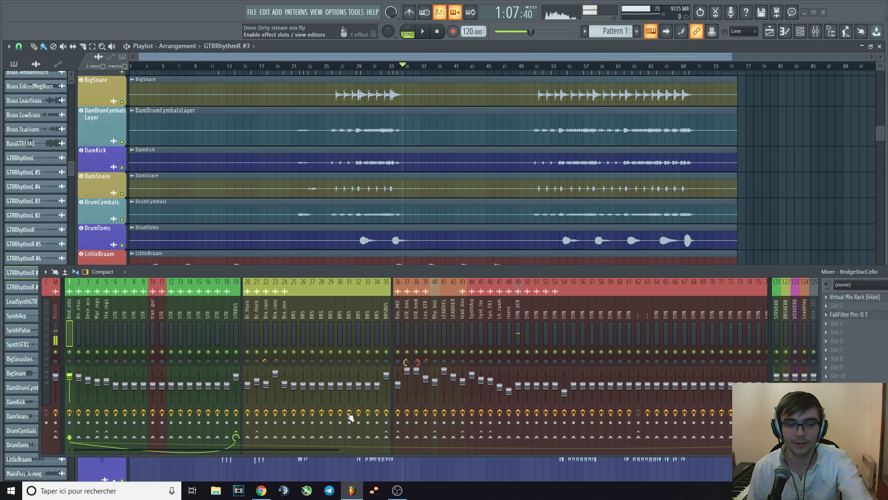
- Set the VOX track's volume to 41%, then play the full mix from about bar 38 and stop
drag(290, 448, 609, 448)
click(480, 387)
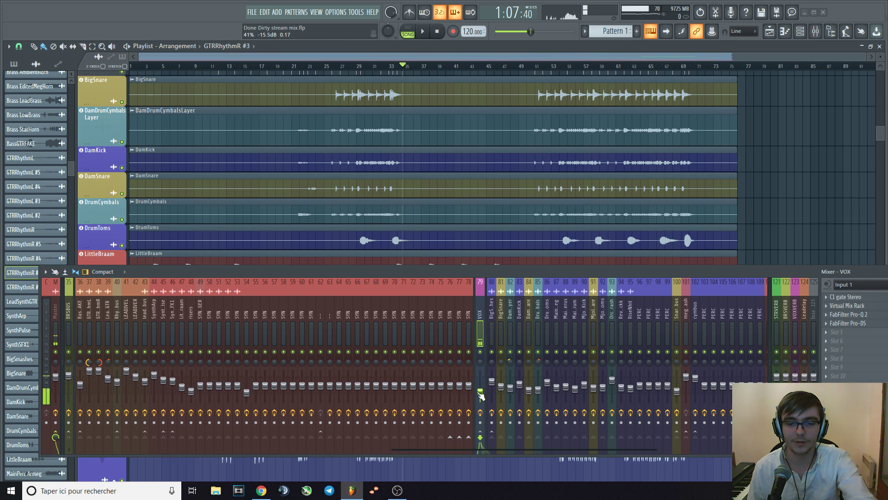
drag(482, 448, 118, 423)
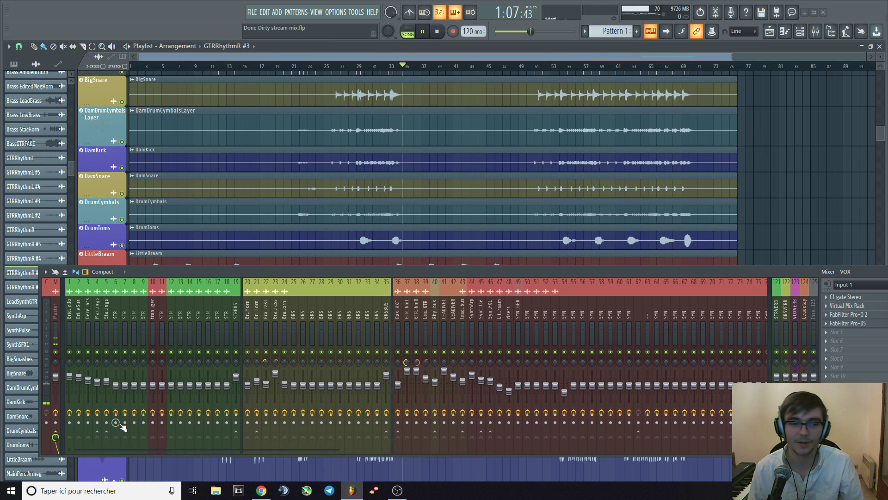
click(427, 69)
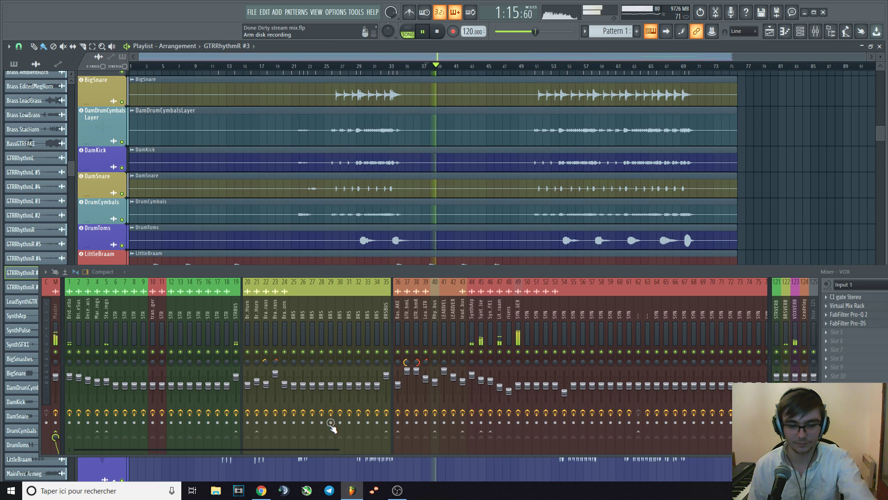
drag(309, 448, 550, 448)
key(space)
drag(475, 447, 134, 442)
- Solo and select the BridgeSus track and listen to it from about bar 41
key(space)
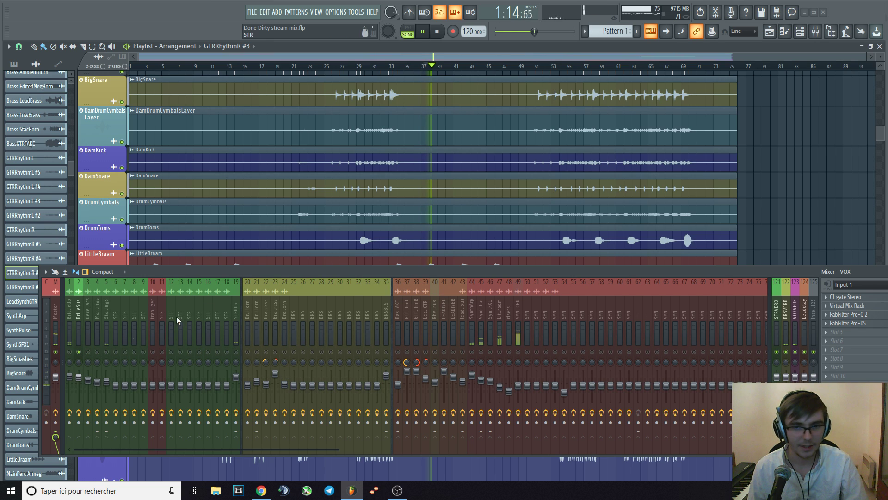
click(481, 68)
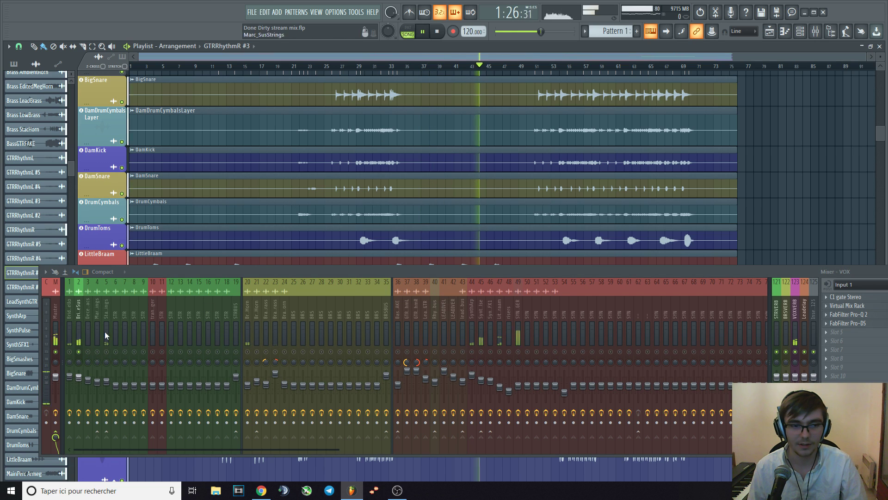
click(460, 67)
click(80, 317)
drag(194, 273, 171, 274)
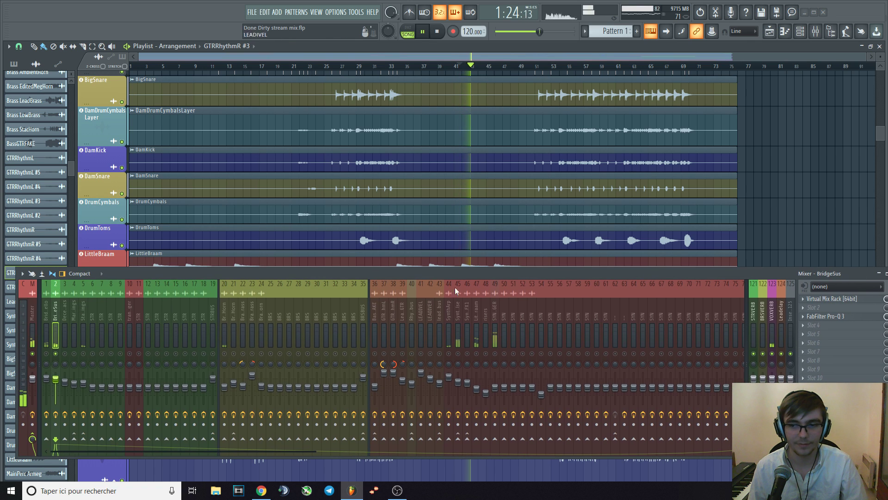
- Examine BridgeSus's FabFilter Pro-Q 3 dynamic bands during solo playback, then stop and close the EQ
click(818, 316)
drag(532, 275, 489, 378)
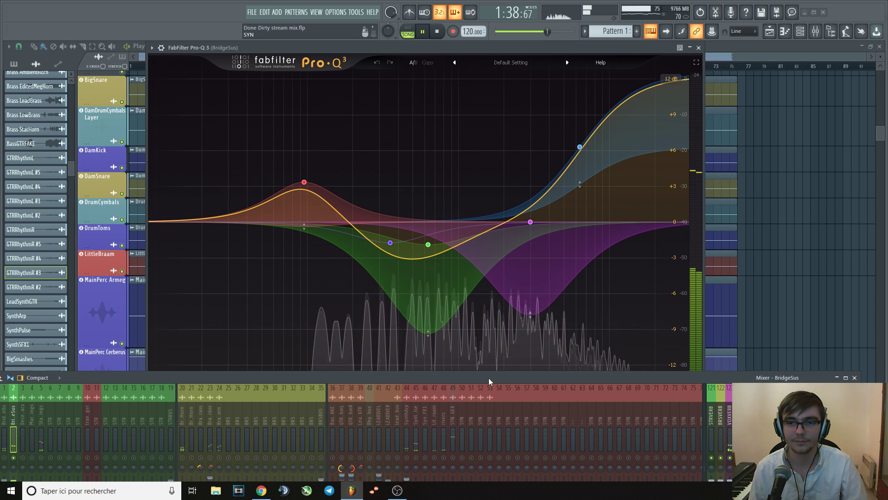
key(space)
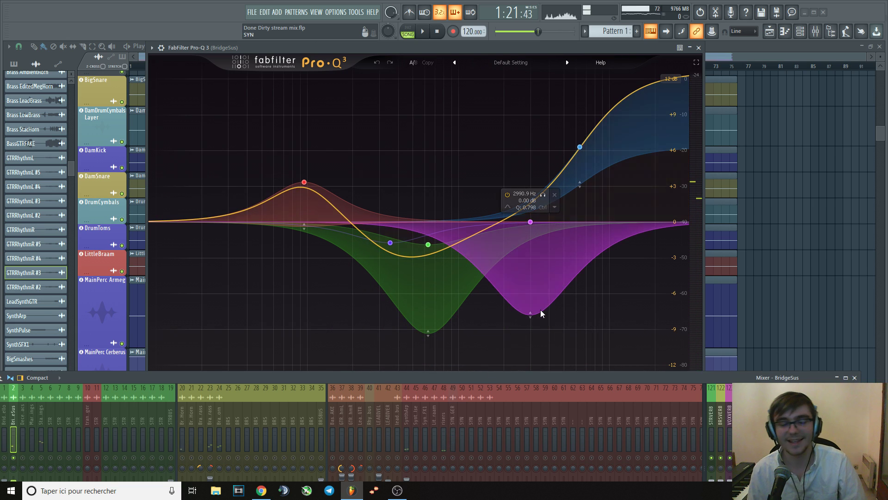
click(698, 48)
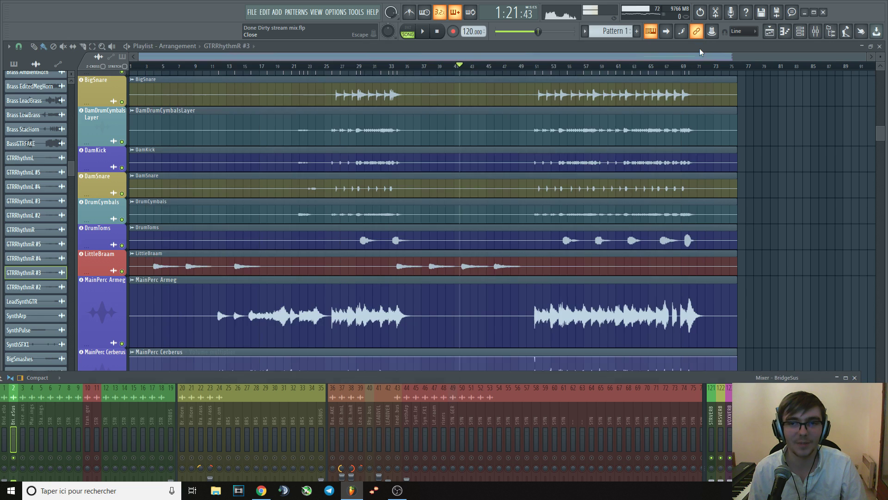
- Listen to BridgeSus soloed from about bar 49, re-examining its FabFilter Pro-Q 3 during playback before closing it
click(515, 68)
key(space)
click(524, 68)
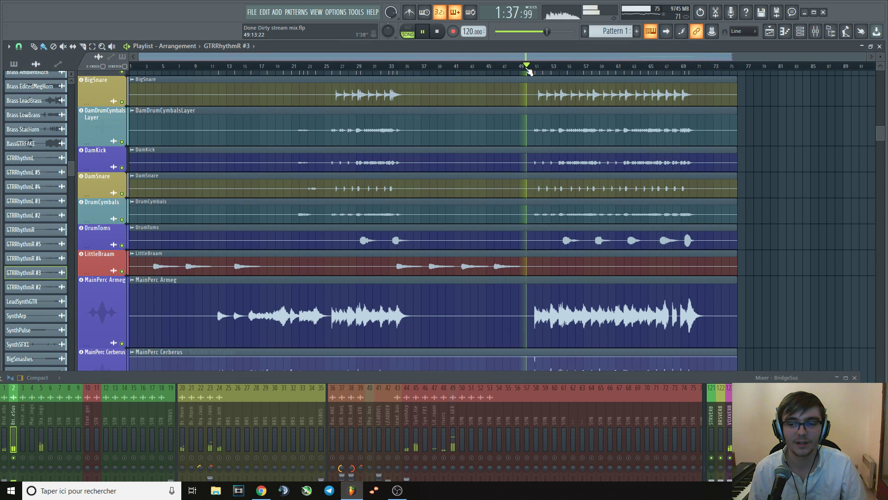
key(space)
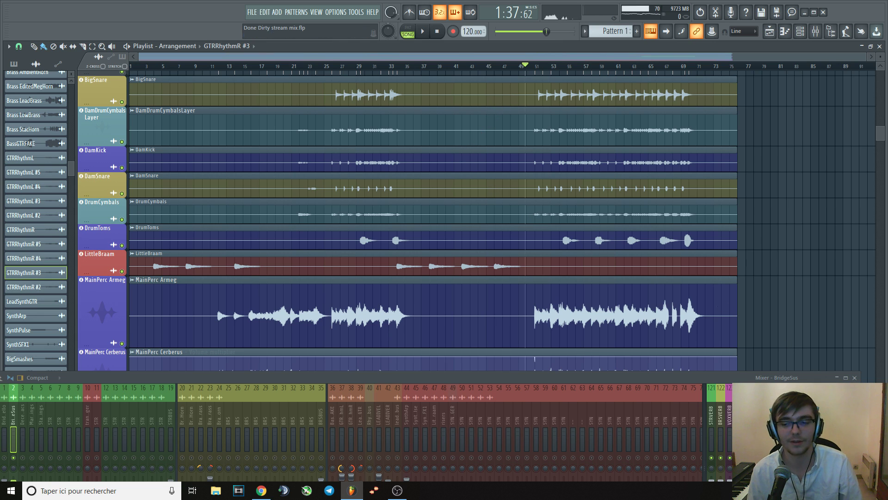
click(786, 423)
key(space)
mouse_move(516, 218)
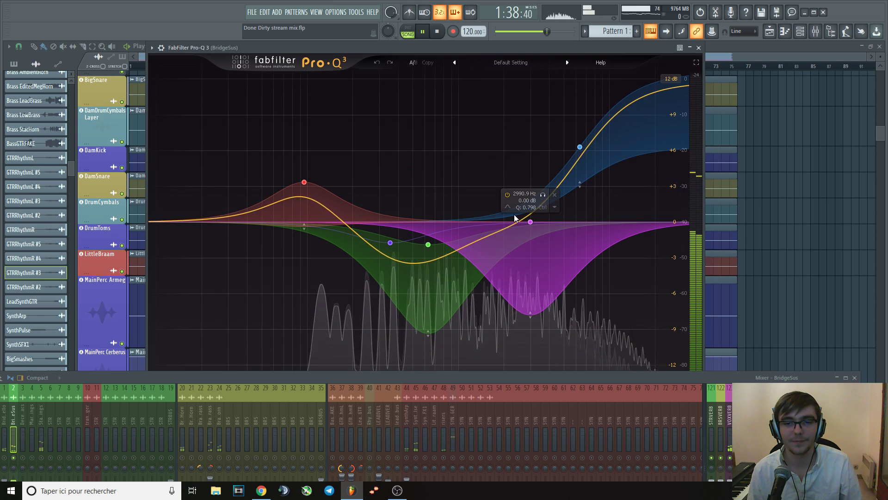
key(space)
click(698, 48)
- Play BridgeSus from about bar 44 and examine its FabFilter Pro-Q 3 curve again, then stop
click(461, 67)
key(space)
click(484, 66)
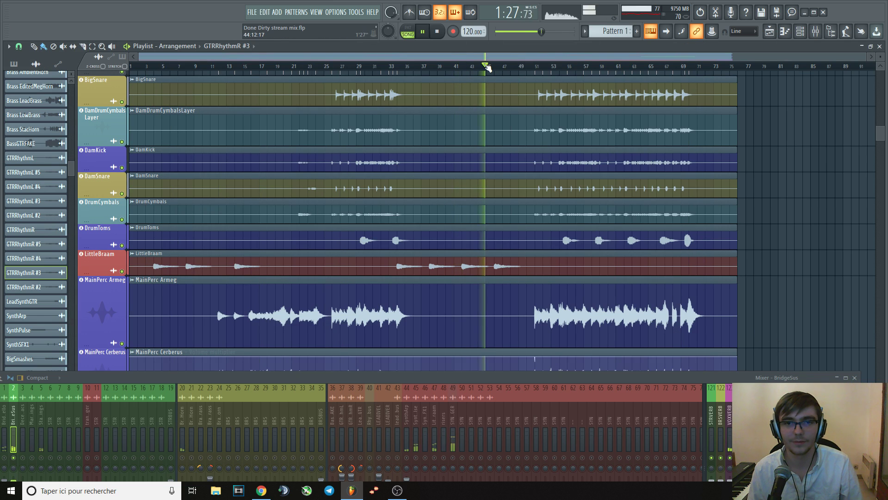
click(786, 423)
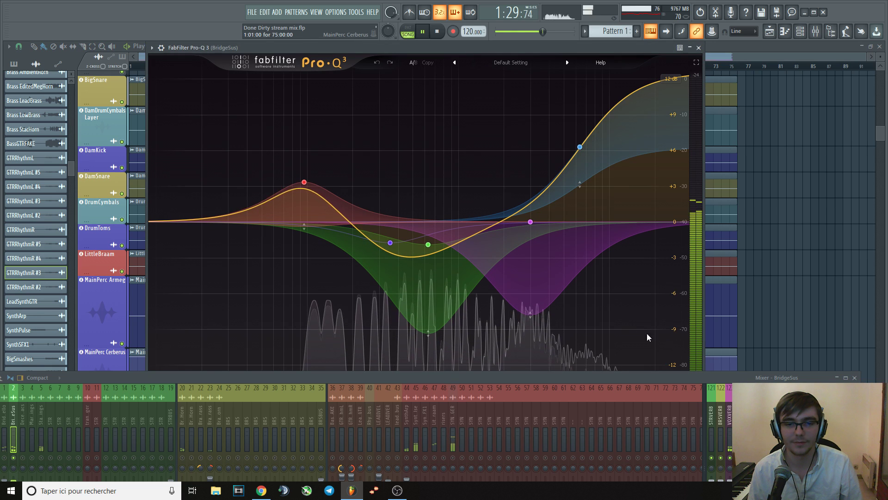
key(space)
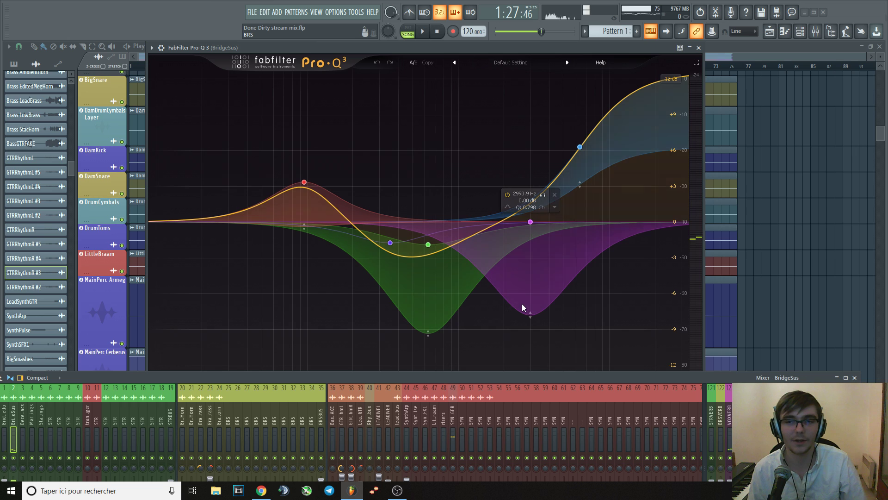
- Play the full mix from about bar 44 while watching BridgeSus's FabFilter Pro-Q 3, then close the EQ and stop
key(space)
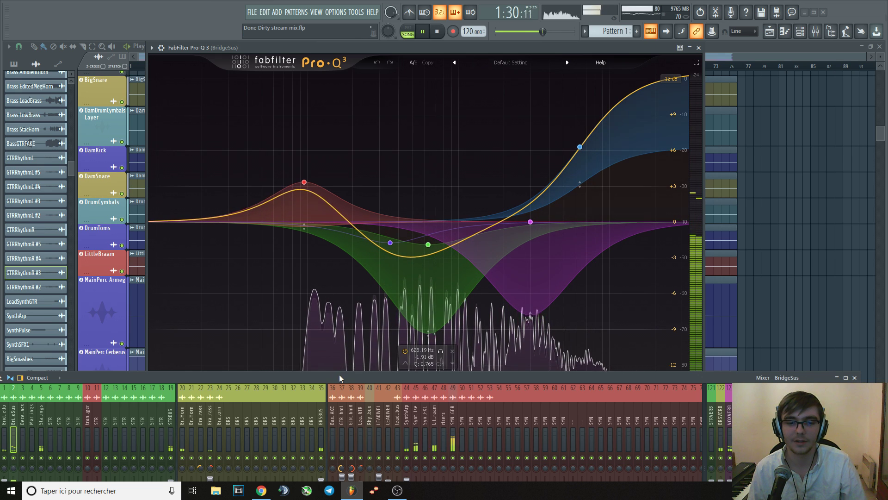
drag(339, 374, 416, 337)
right_click(92, 420)
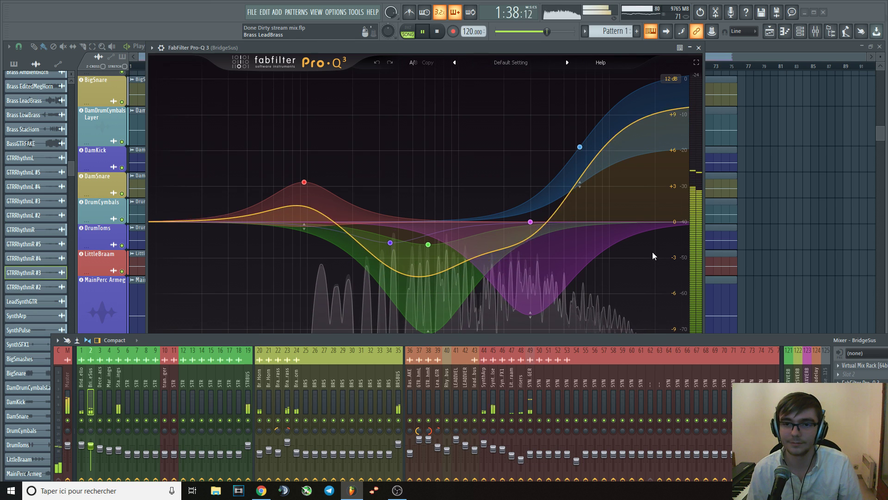
click(699, 47)
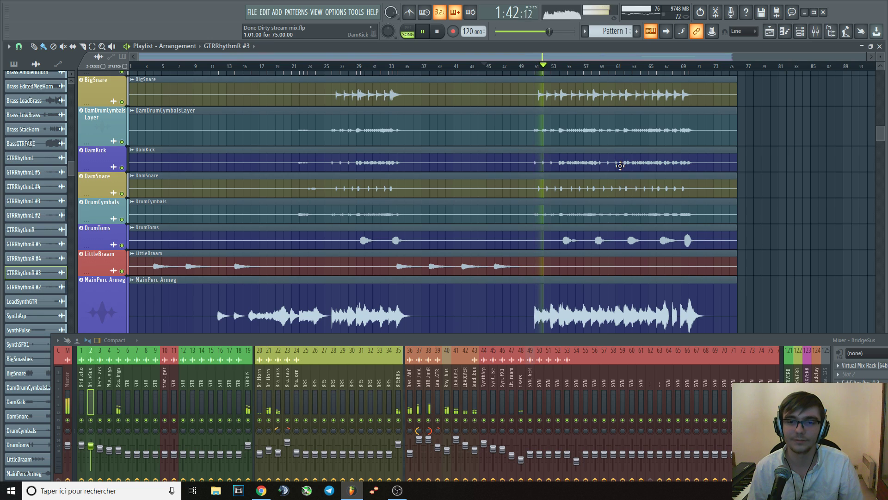
key(space)
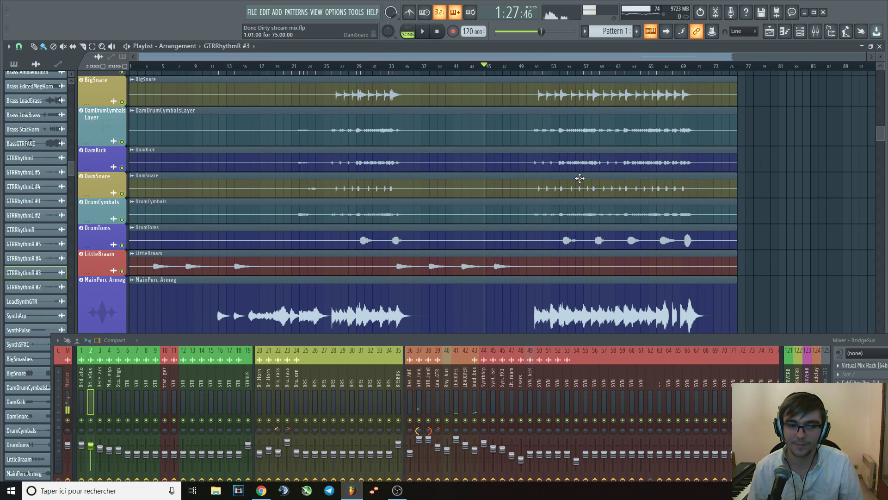
- Solo mixer tracks 4 and 5, listen to them from about bar 52, then stop and restore all tracks
click(548, 66)
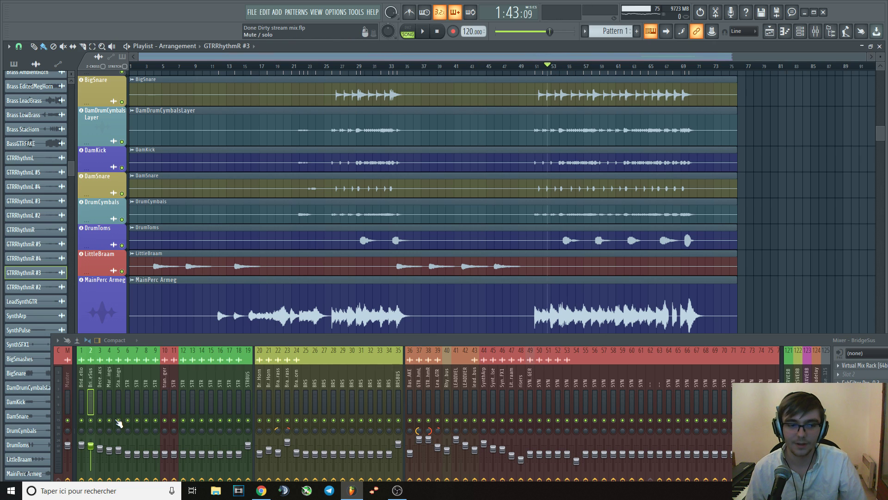
right_click(119, 420)
key(space)
click(109, 420)
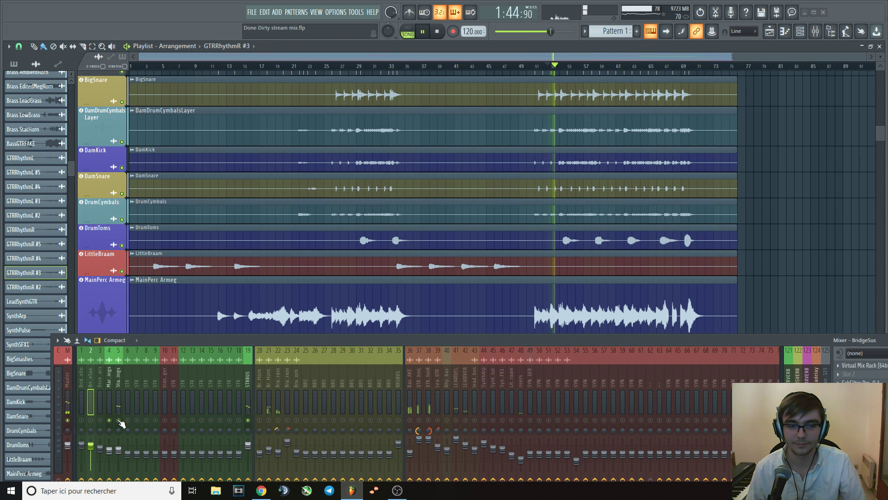
key(space)
right_click(119, 420)
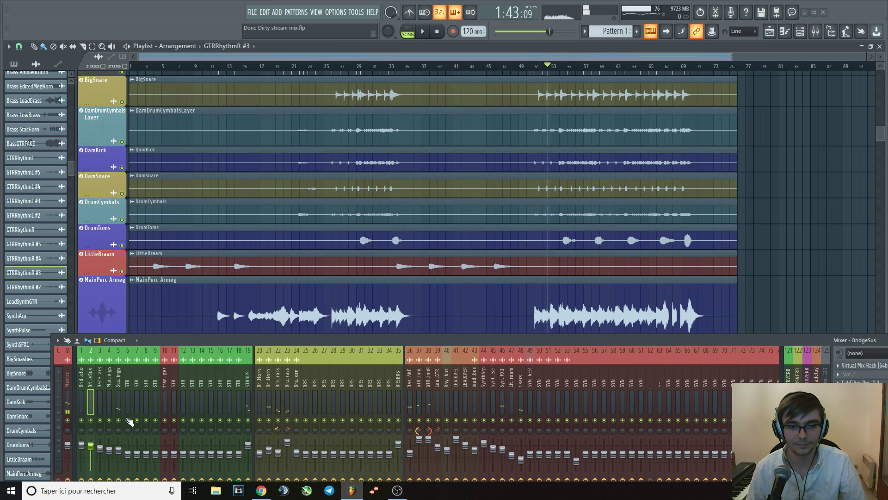
drag(251, 340, 215, 263)
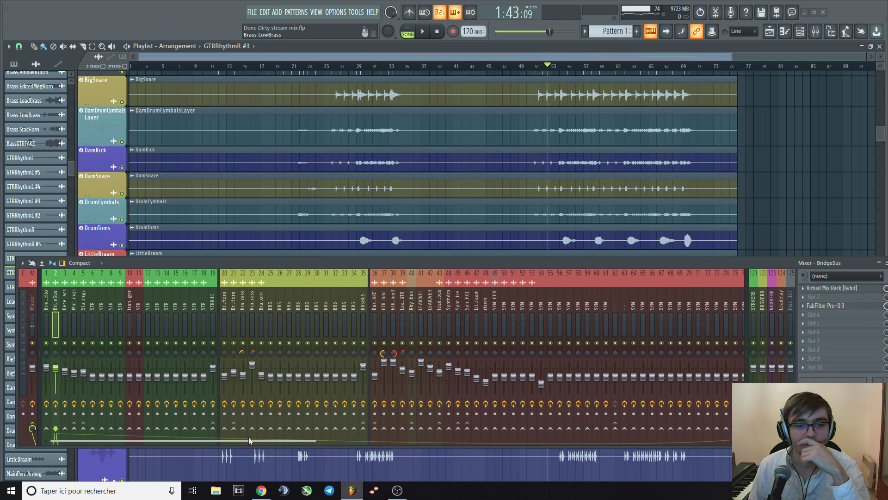
drag(256, 439, 174, 437)
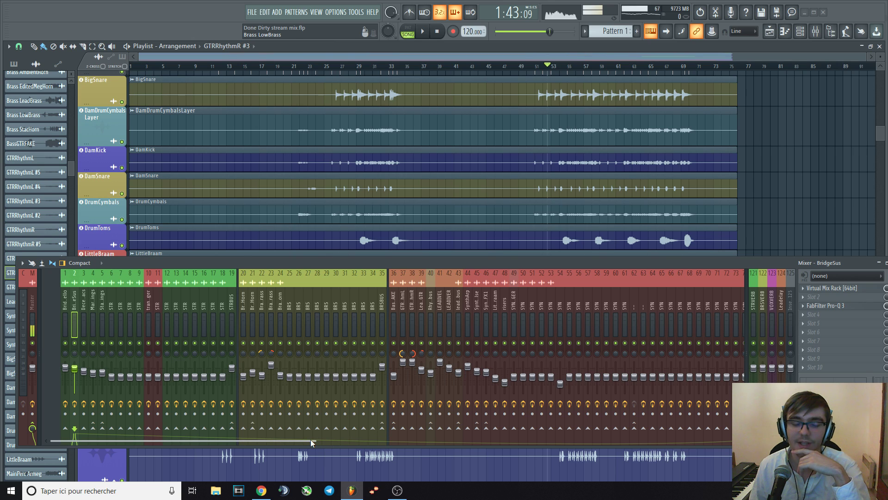
scroll(310, 440, down, 3)
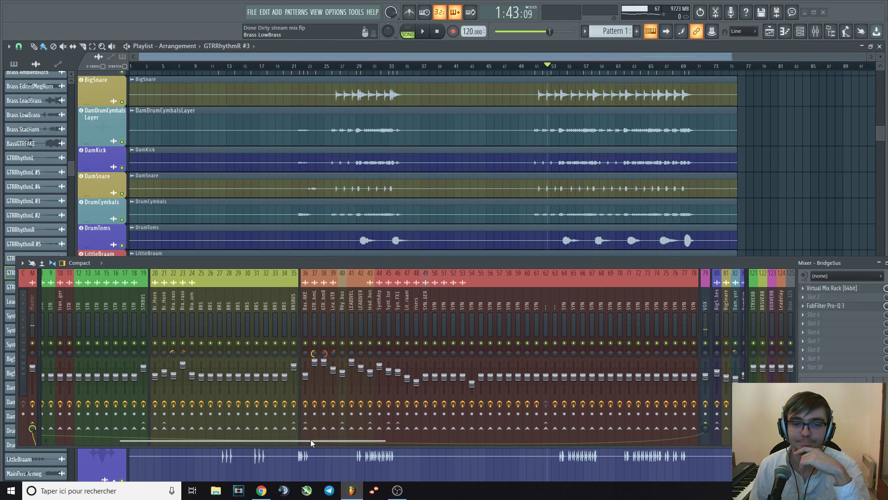
- Bypass the effects on the mixer's percussion tracks, tracks 111 to 120 and the higher-numbered synth tracks
drag(310, 439, 681, 443)
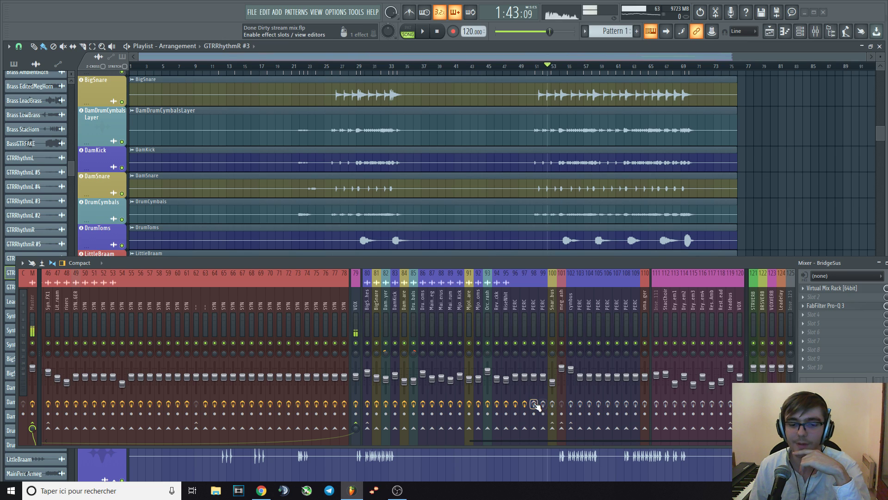
drag(519, 406, 485, 411)
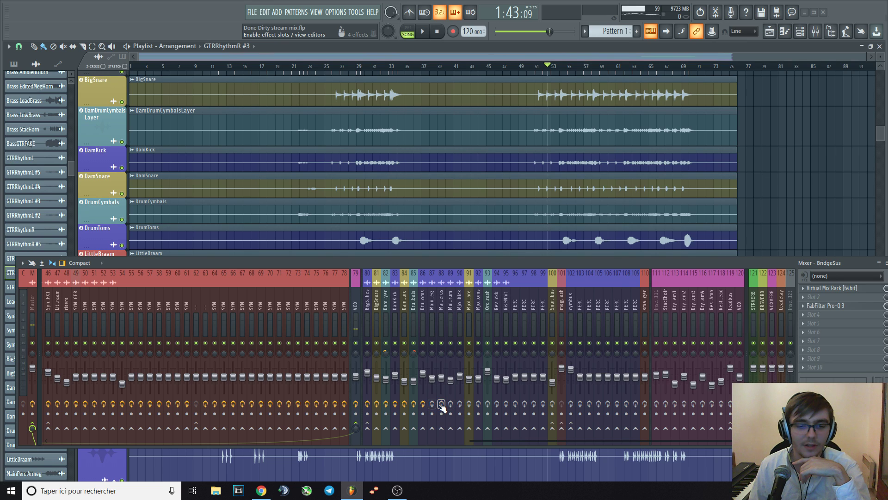
click(386, 404)
click(376, 405)
click(368, 403)
click(344, 404)
click(325, 404)
click(316, 404)
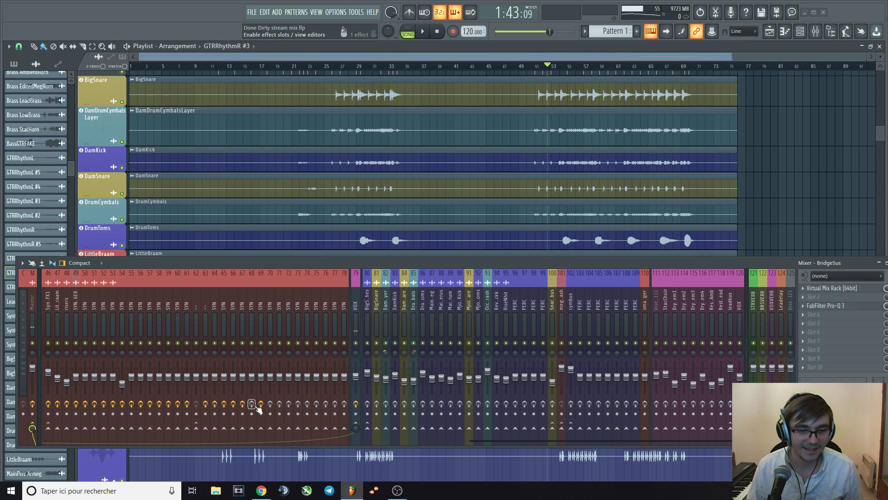
click(206, 404)
- Bypass the effects on the remaining synth, guitar, brass and string mixer tracks down to track 1
drag(270, 440, 306, 441)
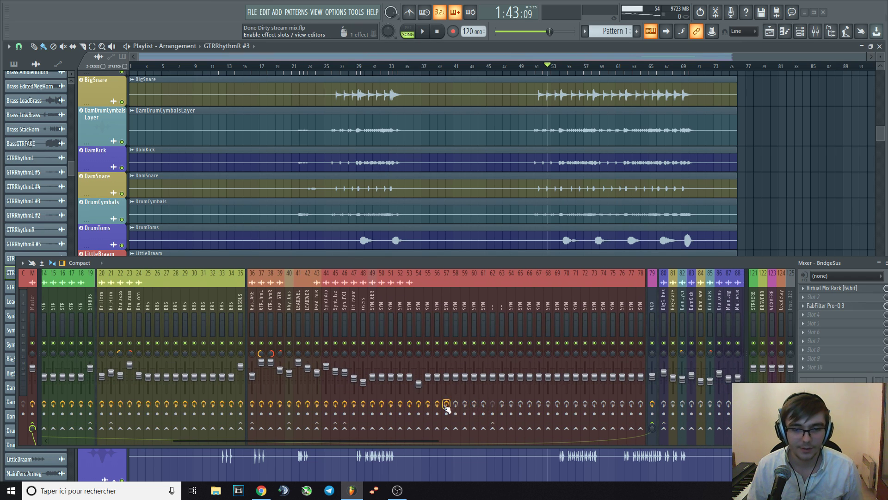
drag(437, 405, 361, 407)
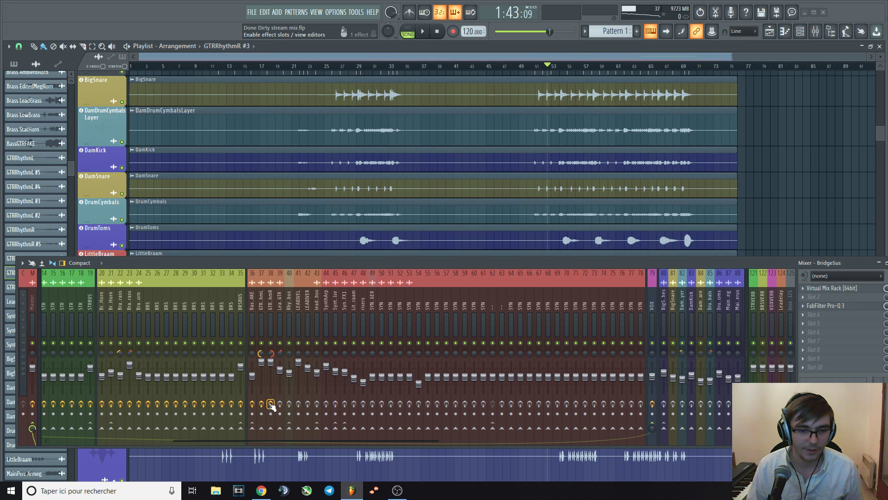
drag(259, 440, 133, 438)
drag(363, 409, 354, 406)
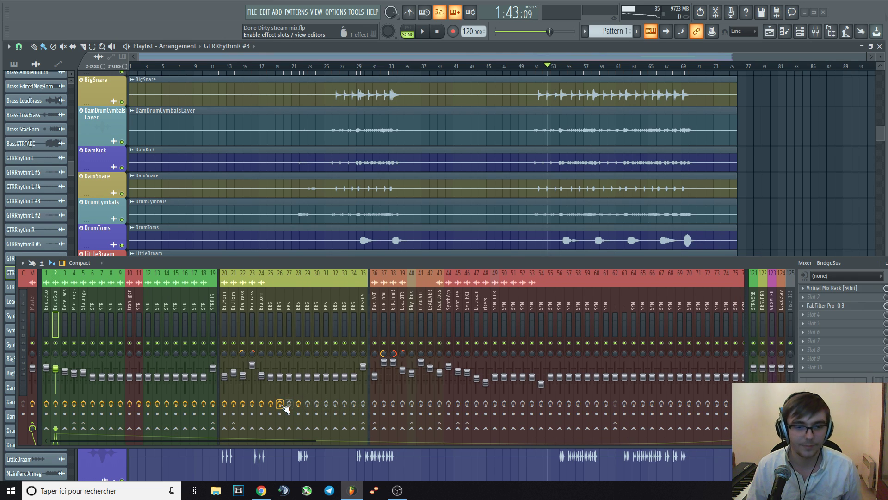
drag(296, 408, 158, 407)
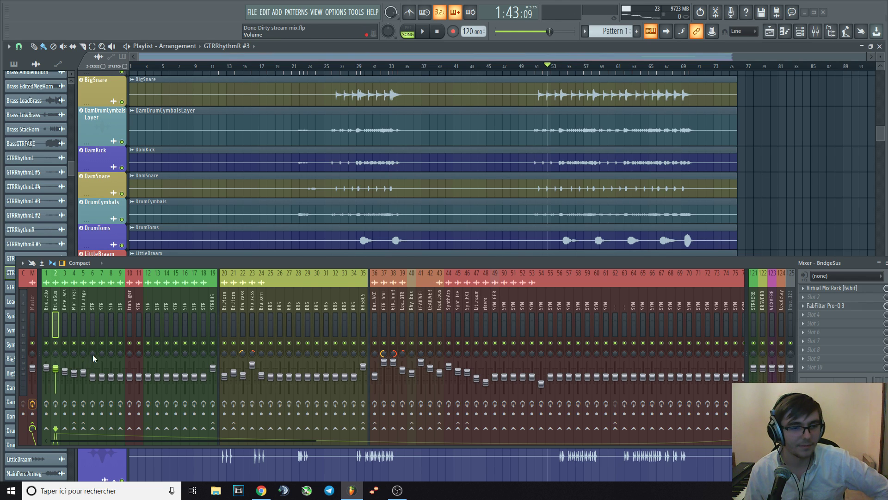
drag(169, 297, 194, 296)
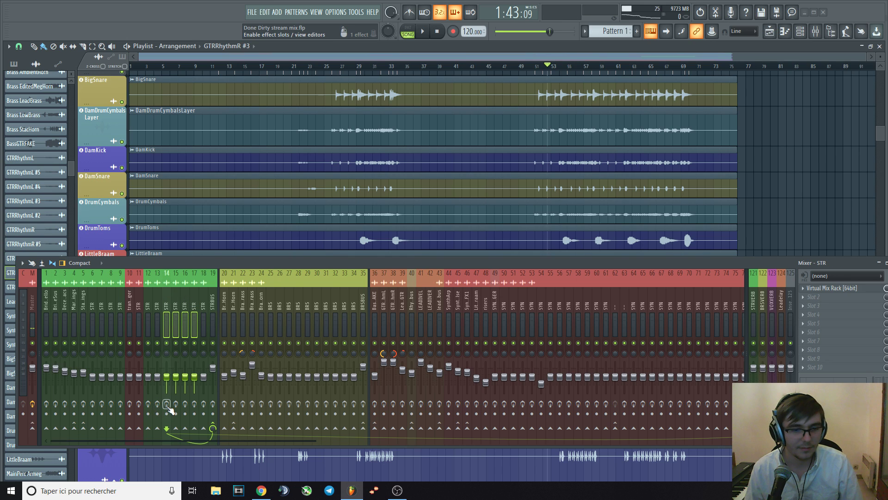
click(179, 301)
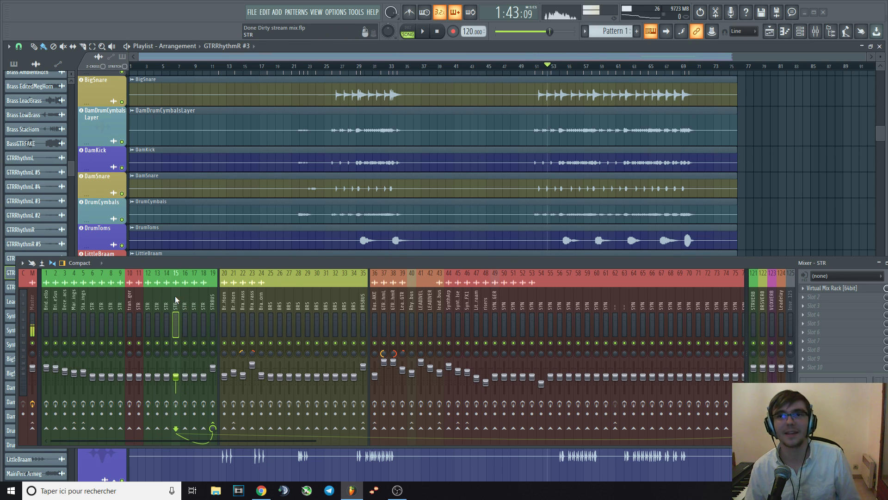
mouse_move(381, 265)
mouse_down()
mouse_move(390, 282)
mouse_move(379, 282)
mouse_move(379, 268)
mouse_up()
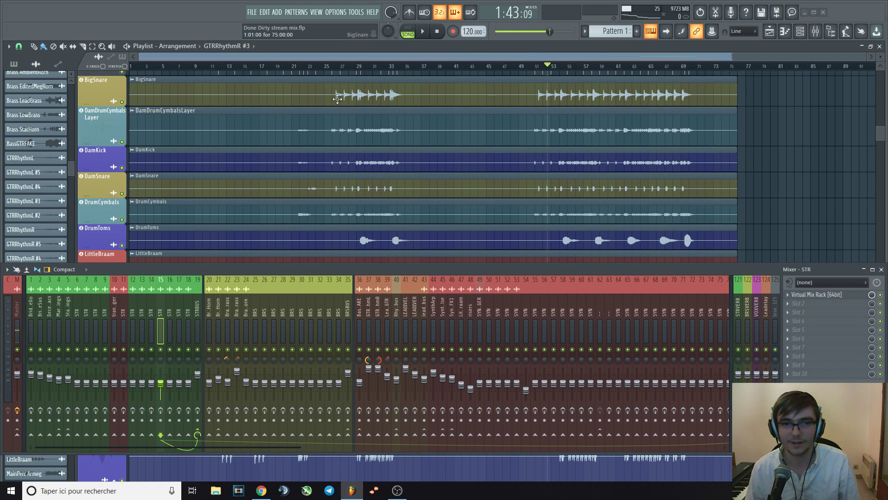
- Play the song from the beginning and mute the reverb and lead delay return tracks 121 to 124
click(187, 65)
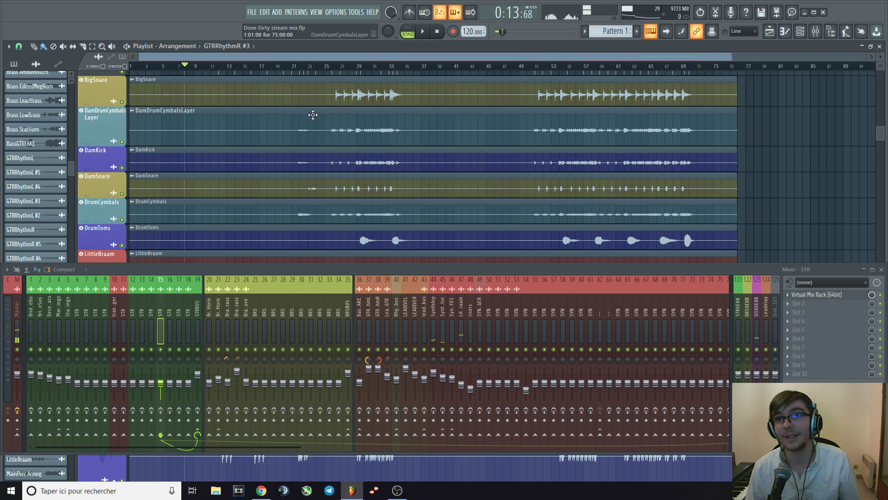
click(440, 32)
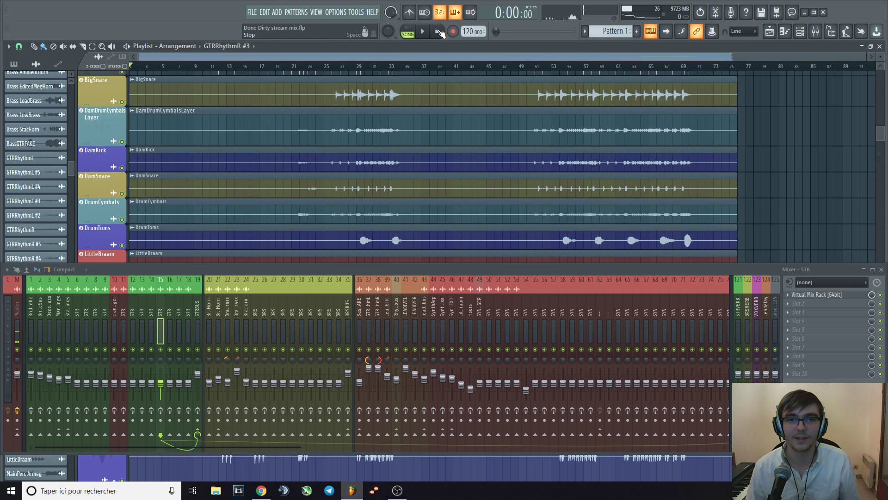
key(space)
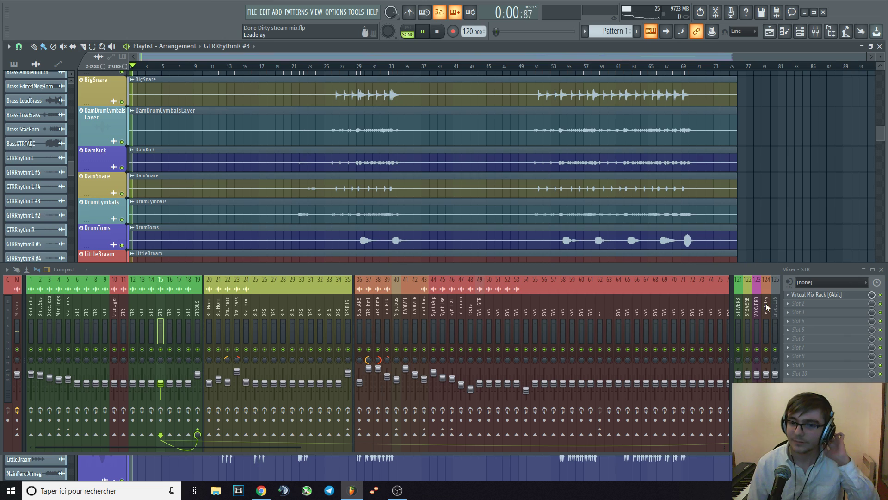
click(757, 349)
click(766, 350)
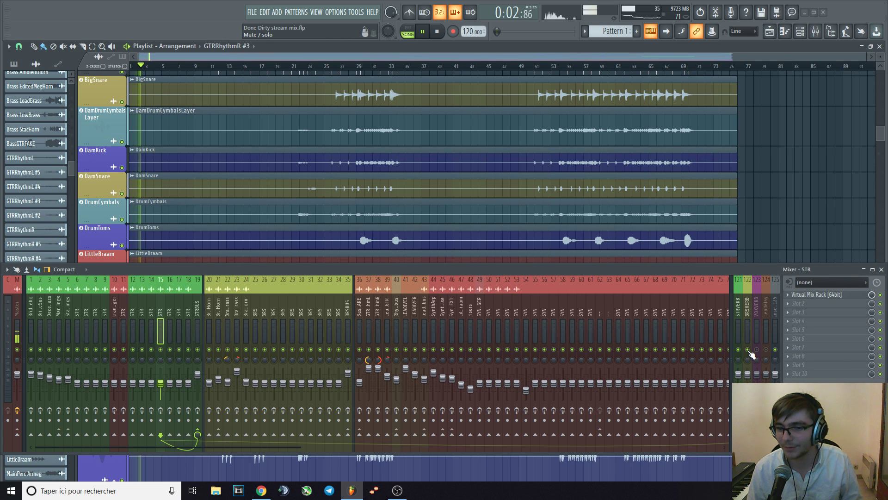
click(748, 349)
click(738, 349)
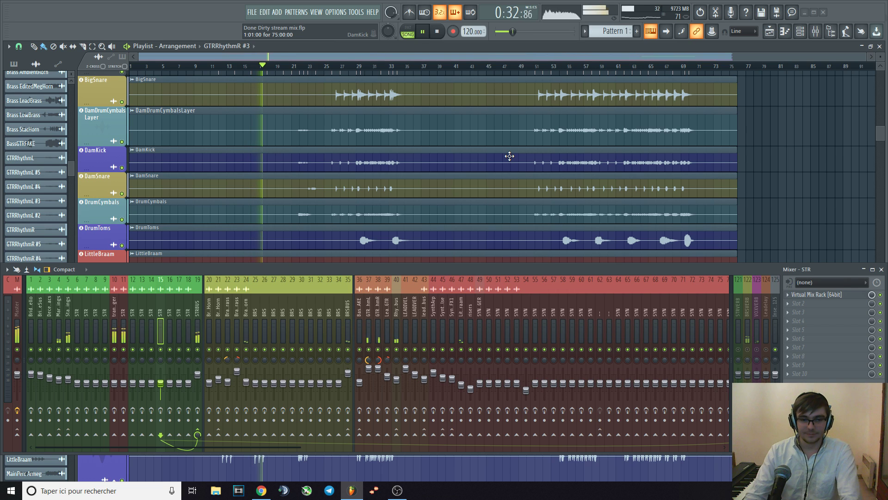
- Listen to the unprocessed mix while checking the mixer tracks, slightly lower BassGTRFAKE's volume, then stop playback
drag(290, 448, 735, 420)
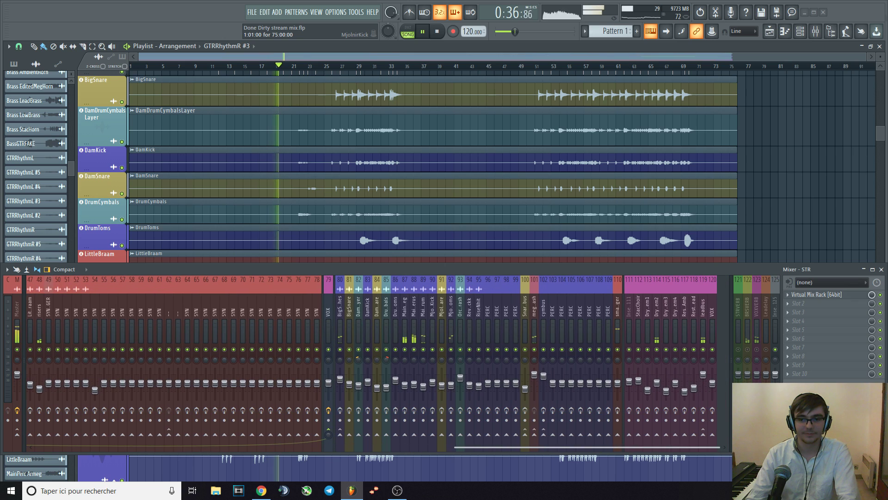
drag(705, 446, 409, 442)
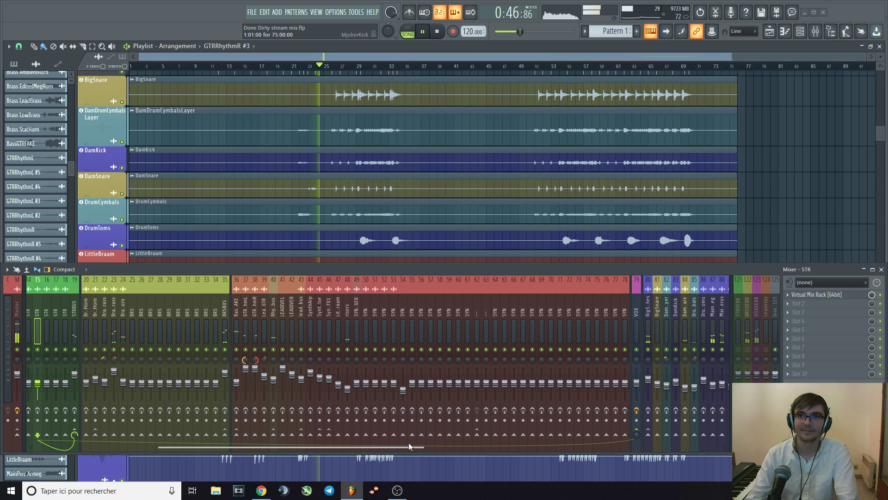
drag(409, 443, 427, 457)
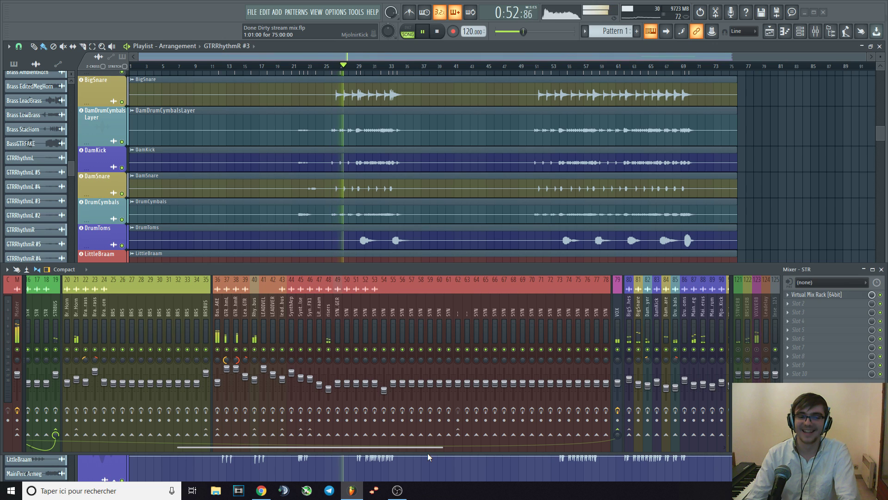
drag(429, 456, 426, 455)
drag(424, 452, 421, 451)
click(222, 308)
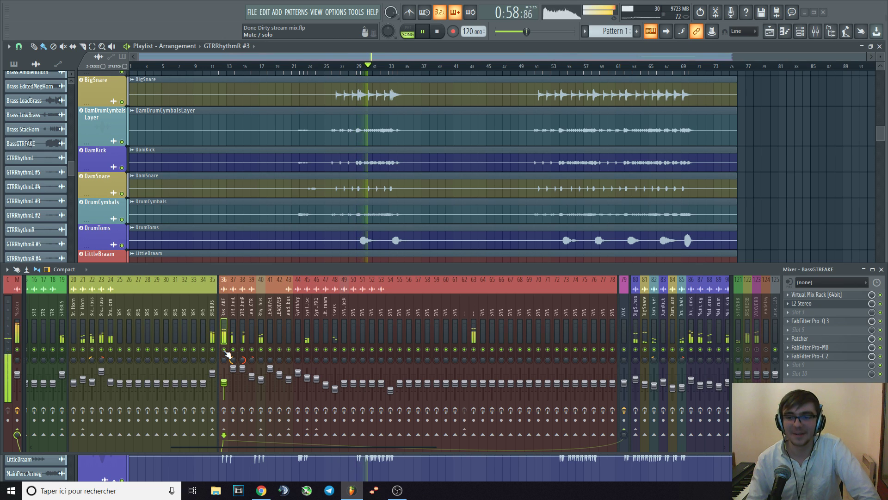
drag(224, 382, 224, 386)
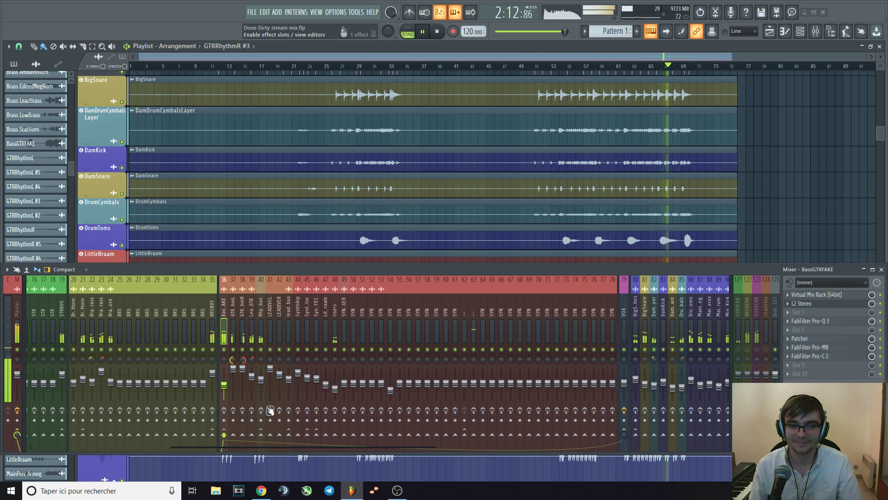
key(space)
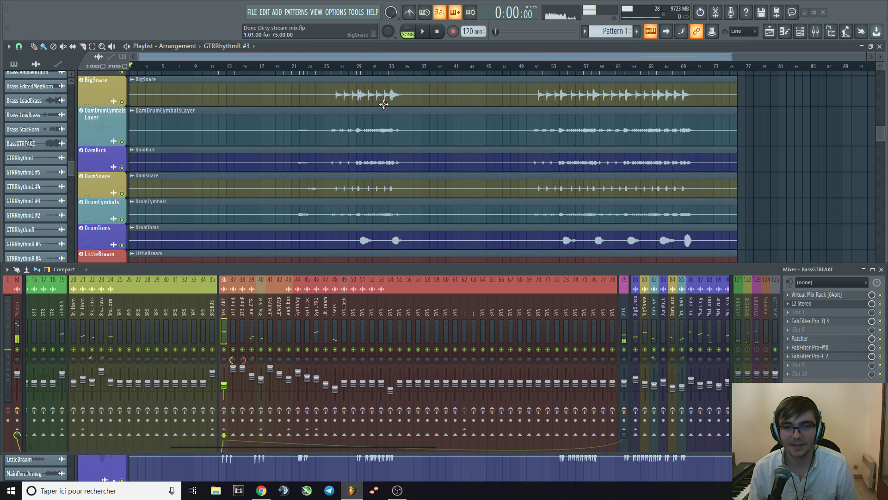
- Undo the BassGTRFAKE volume change, stepping back and forth through the recent knob tweaks in the history
click(265, 17)
click(268, 29)
click(266, 18)
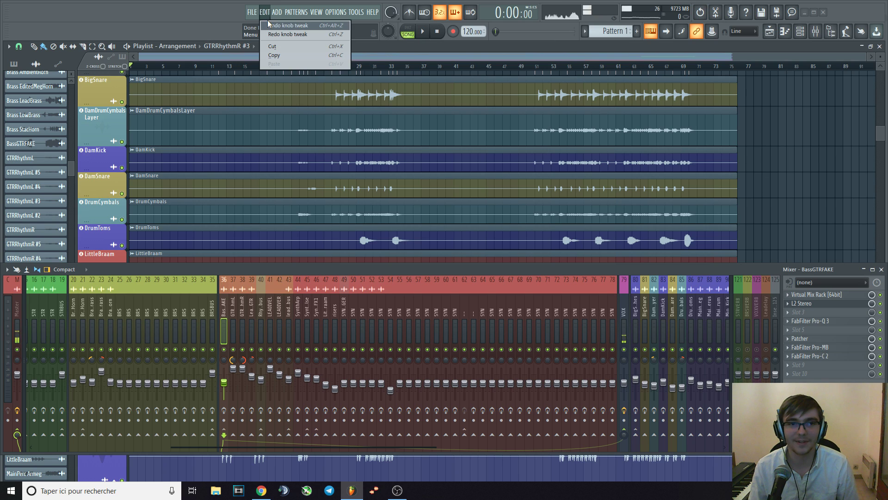
click(271, 24)
click(264, 17)
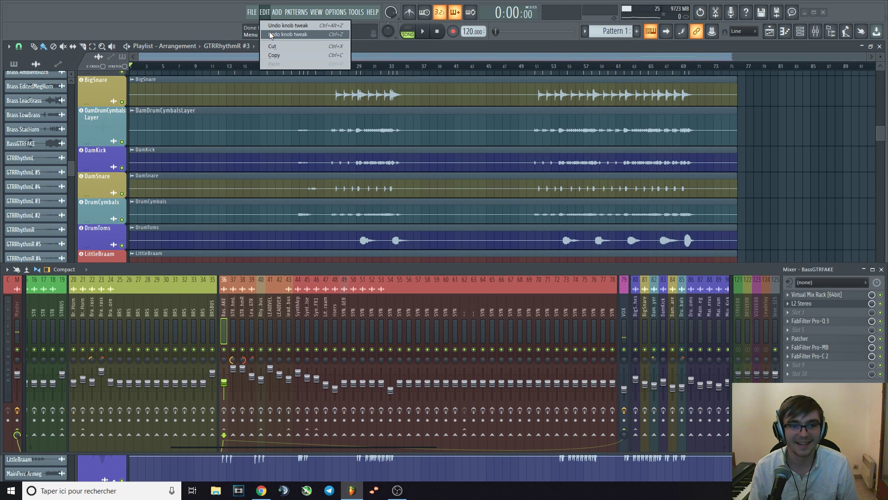
click(269, 32)
click(265, 13)
click(272, 34)
click(264, 12)
click(271, 26)
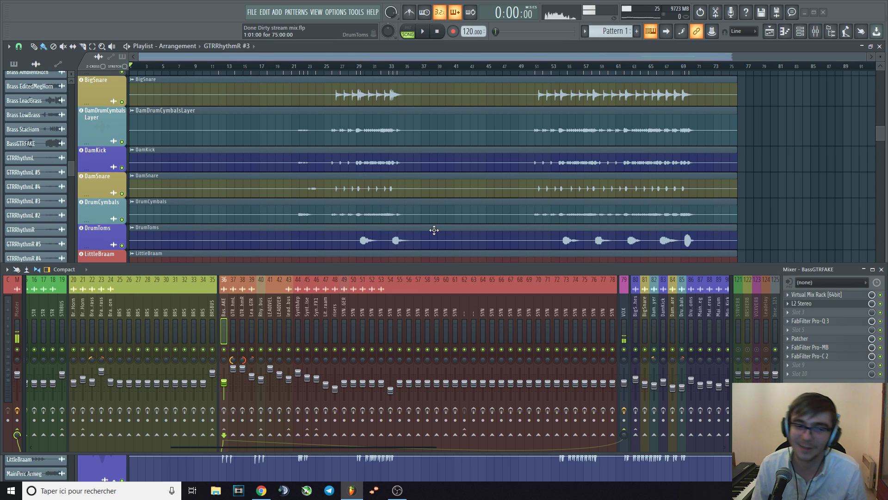
- Re-enable the effects on the string, brass, guitar, synth and percussion mixer tracks from 1 up to 110
drag(312, 446, 170, 445)
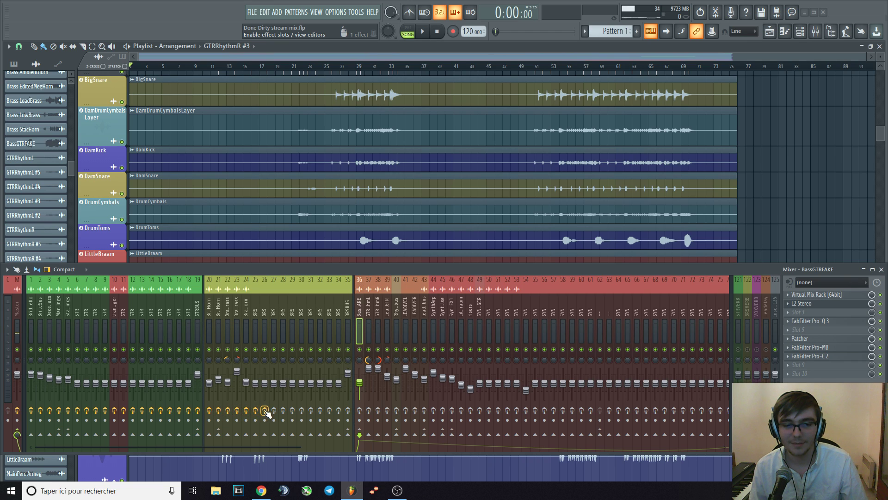
click(293, 411)
click(302, 410)
click(311, 411)
click(321, 411)
click(330, 411)
click(338, 411)
click(348, 411)
click(368, 411)
click(378, 411)
click(387, 410)
click(397, 410)
click(414, 410)
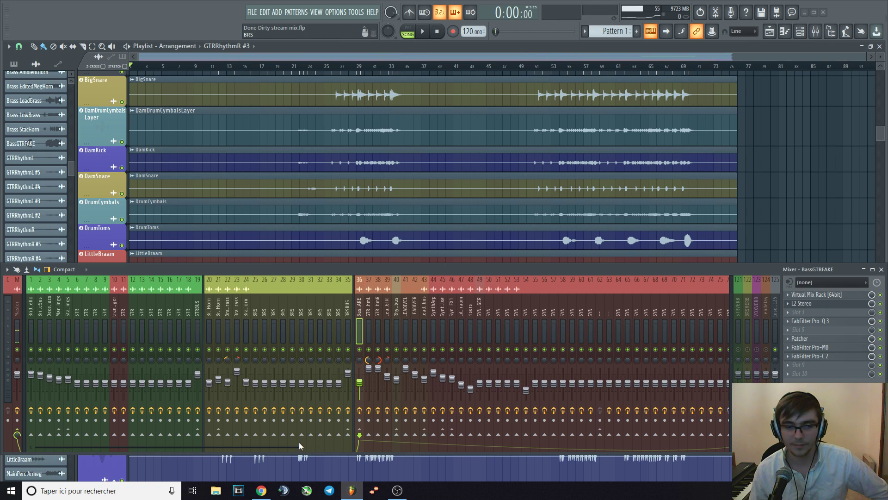
drag(292, 447, 548, 464)
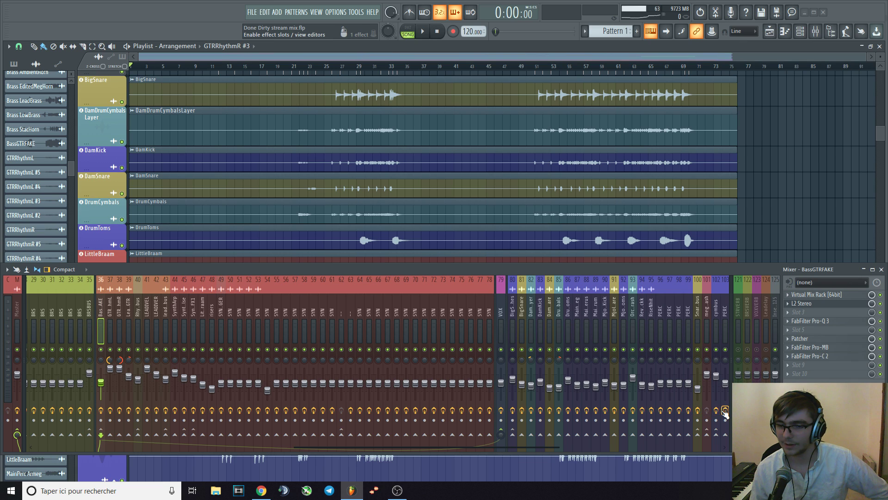
drag(537, 450, 699, 449)
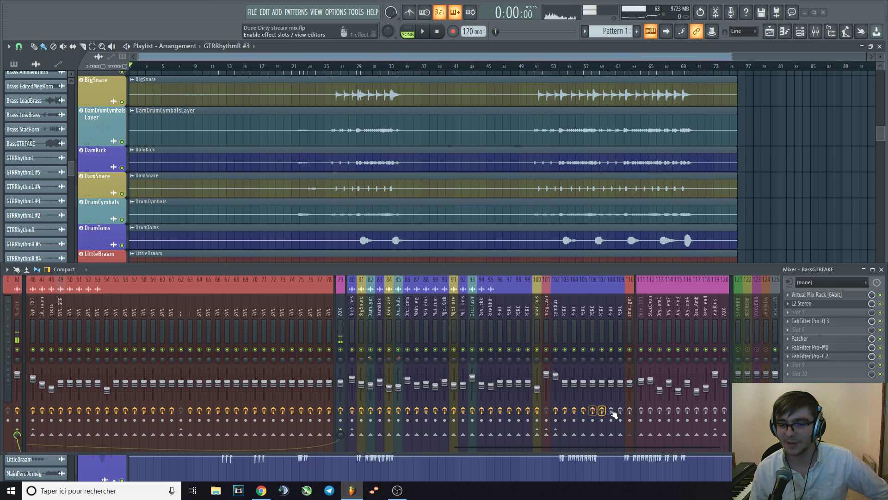
- Set playback to bar 50 and solo the percussion group, including mixer tracks 80 to 102 and track 110
click(532, 65)
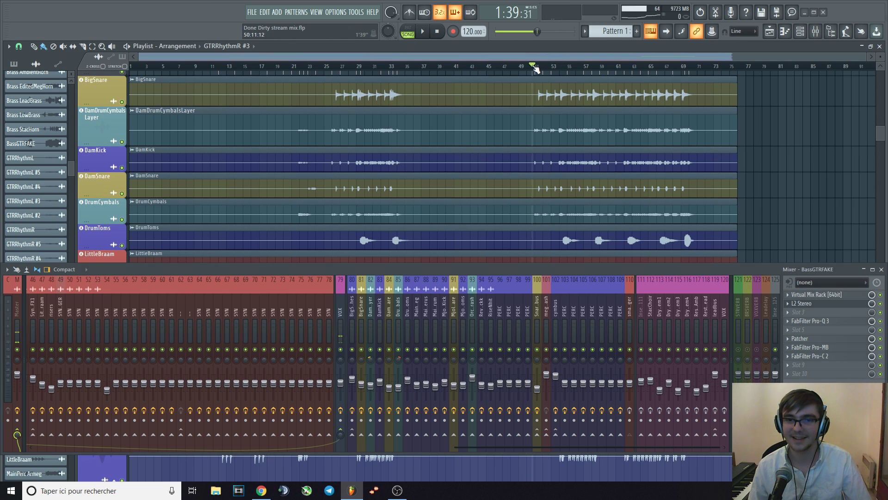
ctrl+click(361, 349)
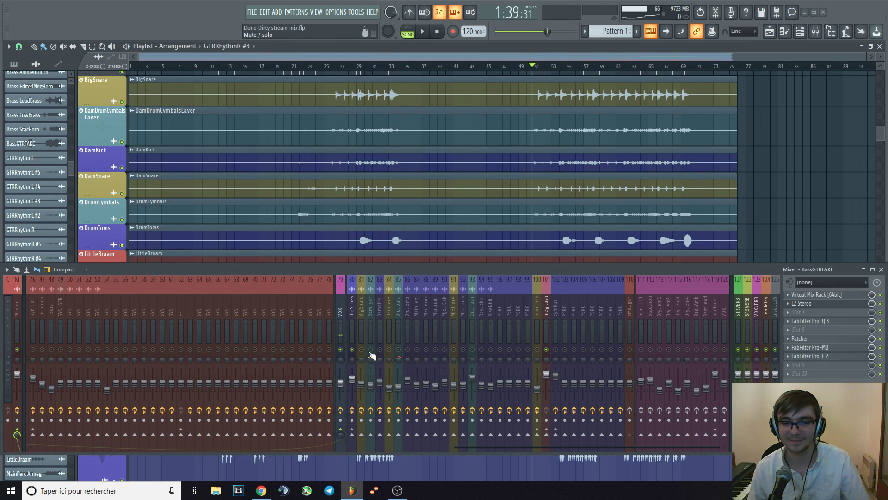
drag(370, 349, 529, 354)
click(426, 349)
click(417, 350)
click(473, 349)
click(475, 349)
key(space)
key(space)
click(482, 350)
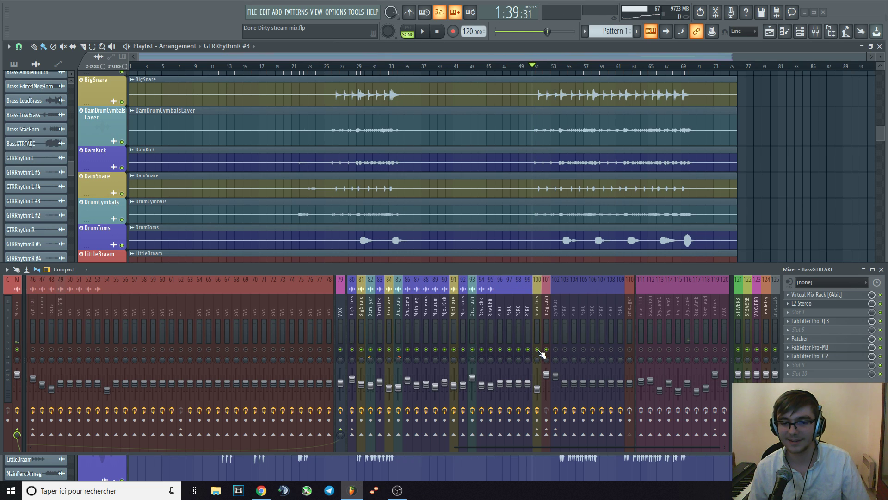
click(555, 350)
click(629, 349)
- Listen to the soloed percussion group from bar 50, stop playback, and look back over the mixer tracks
key(space)
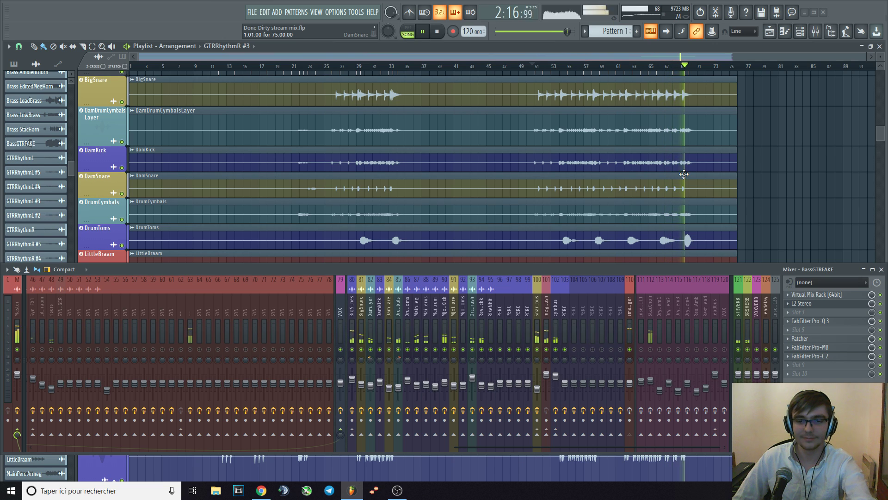
key(space)
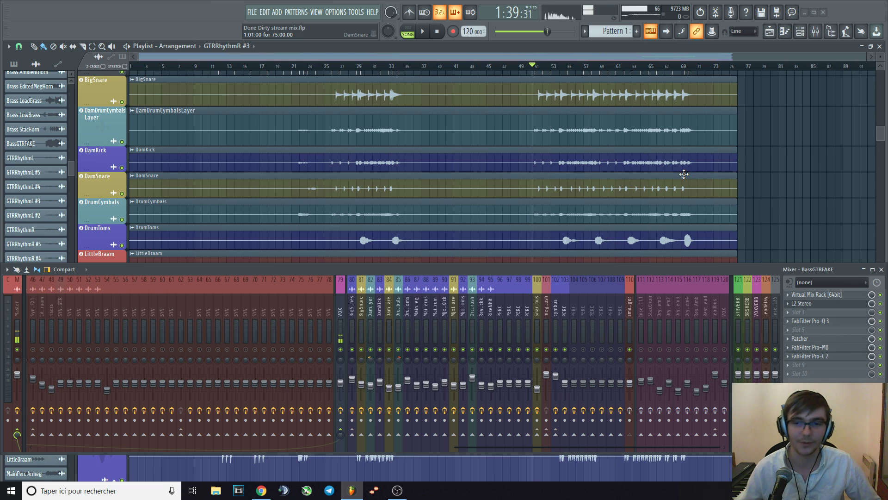
drag(593, 445, 360, 415)
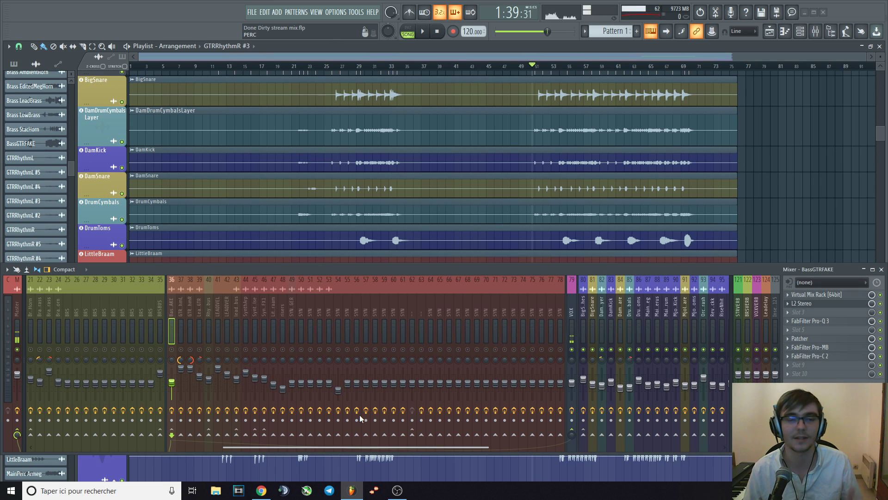
drag(360, 415, 362, 415)
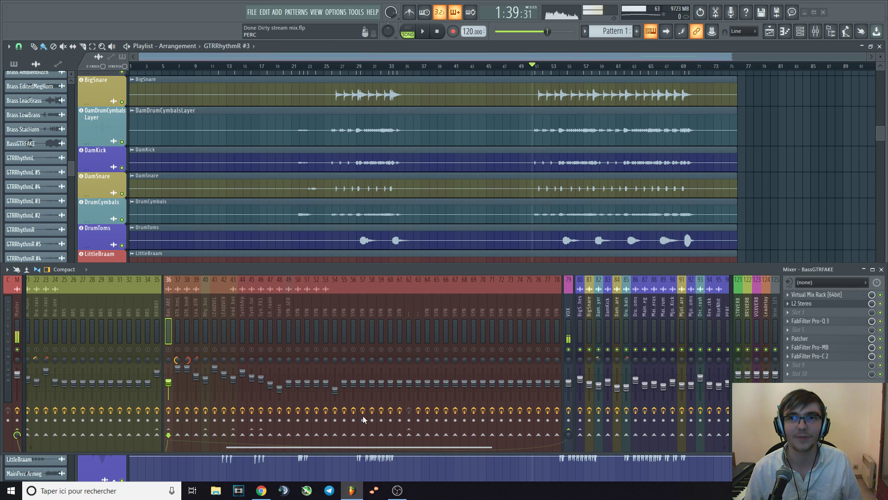
- End the percussion group solo by re-enabling all the muted string, brass, guitar and synth mixer tracks
drag(362, 415, 479, 428)
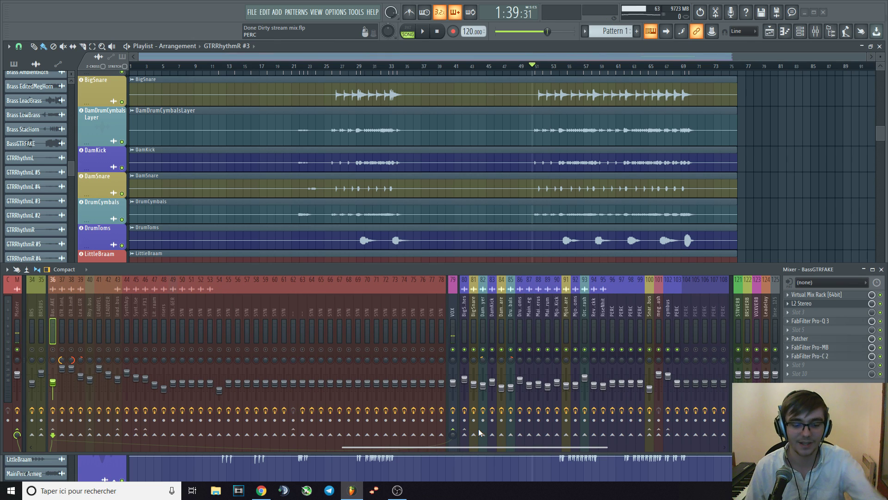
drag(478, 428, 647, 438)
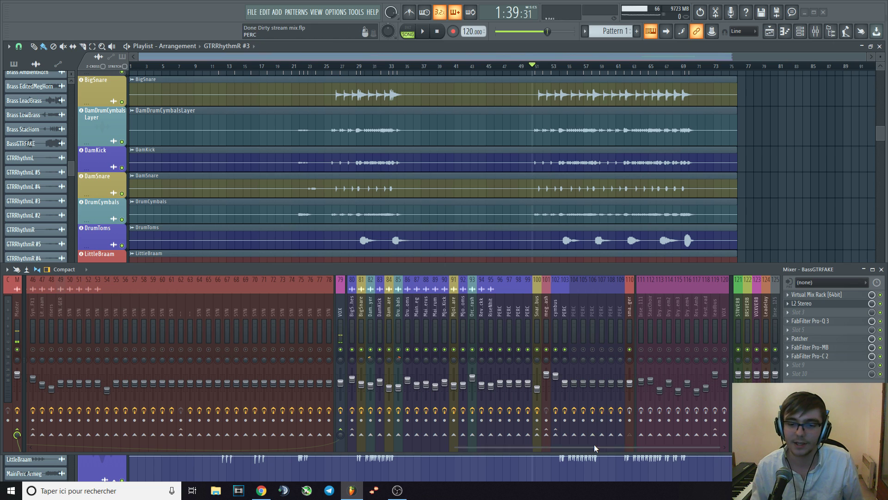
drag(592, 447, 51, 444)
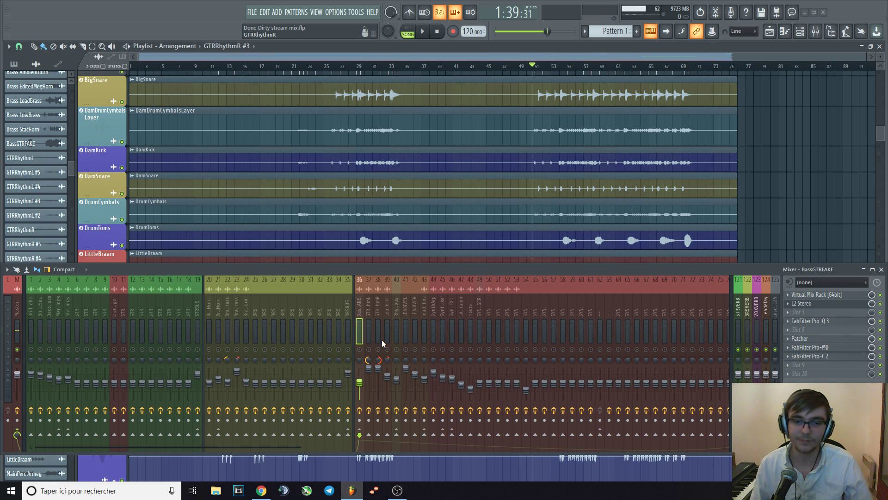
click(451, 349)
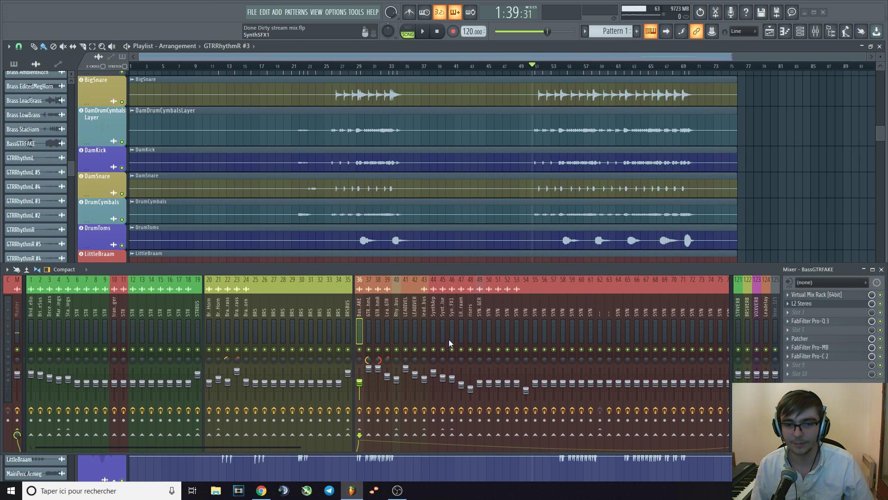
- Select the SYNTRIGGER mixer track 49 and enlarge the mixer upward over the playlist
click(477, 308)
drag(457, 265, 451, 217)
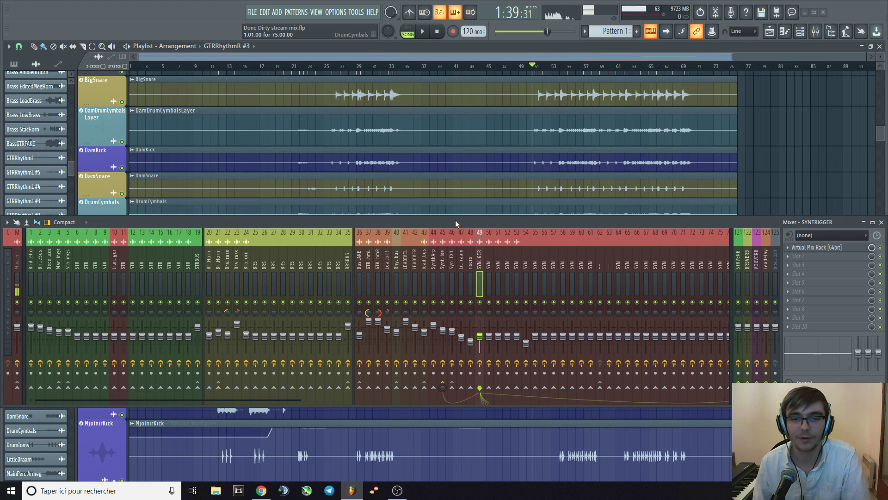
drag(463, 216, 446, 198)
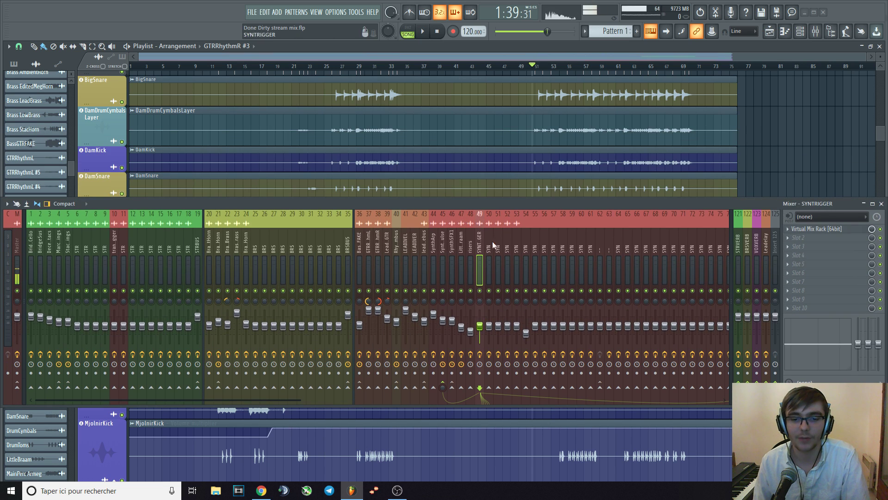
drag(257, 400, 407, 401)
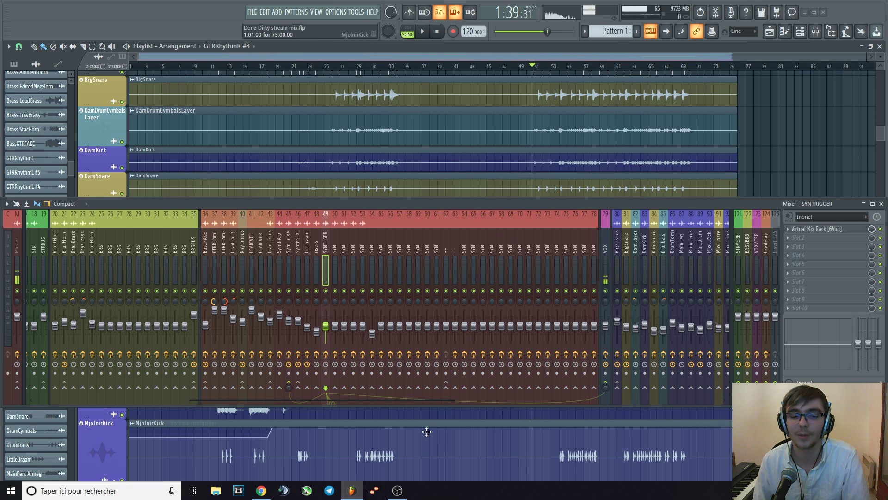
click(398, 491)
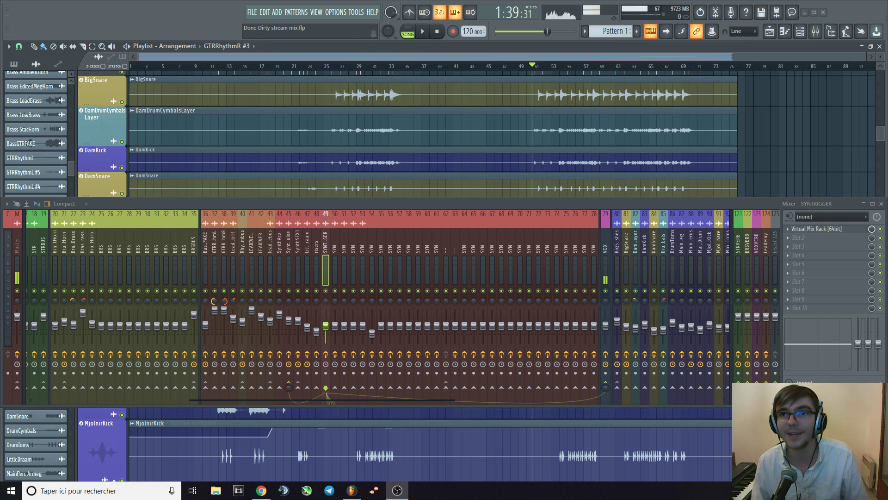